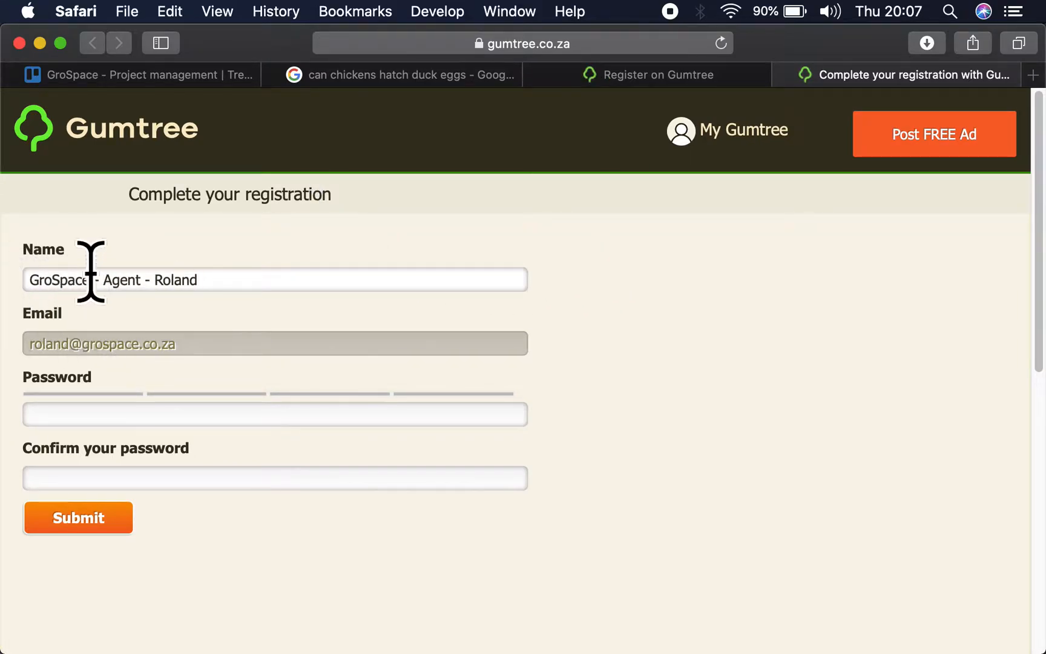
# - Complete the Gumtree registration by entering and confirming the account password, submit it, and save the password in the browser
pyautogui.moveTo(751, 142)
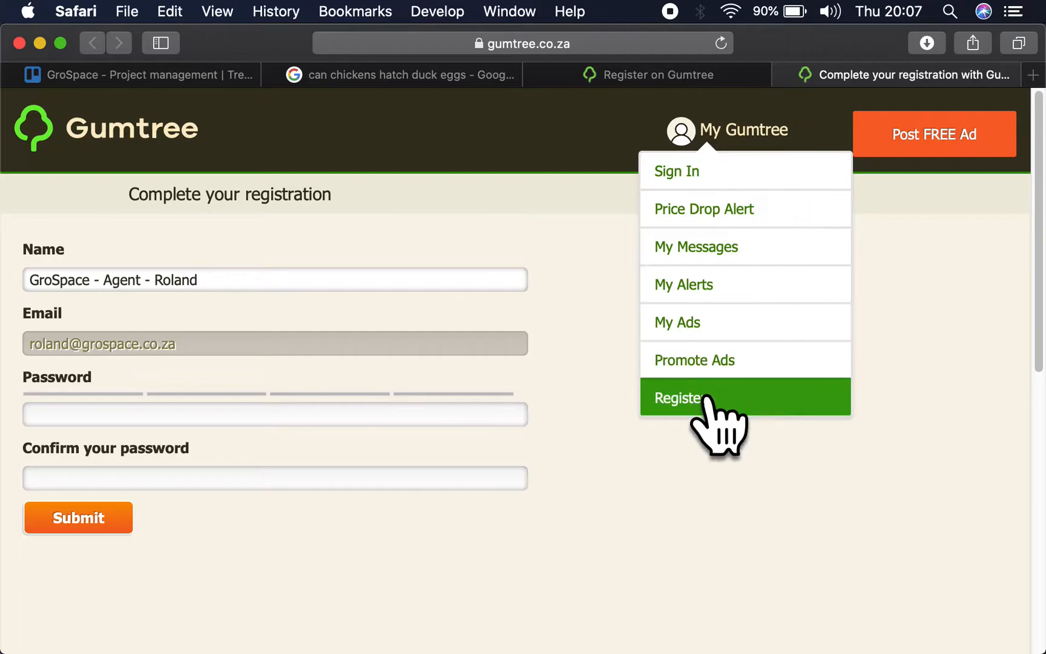
pyautogui.moveTo(563, 648)
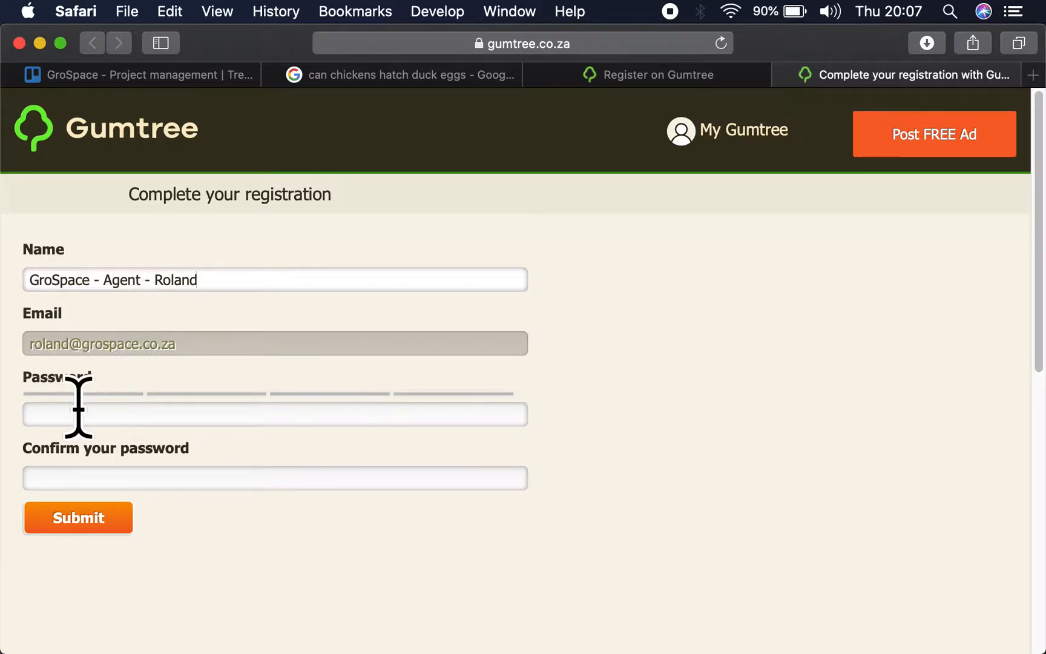
pyautogui.write('*')
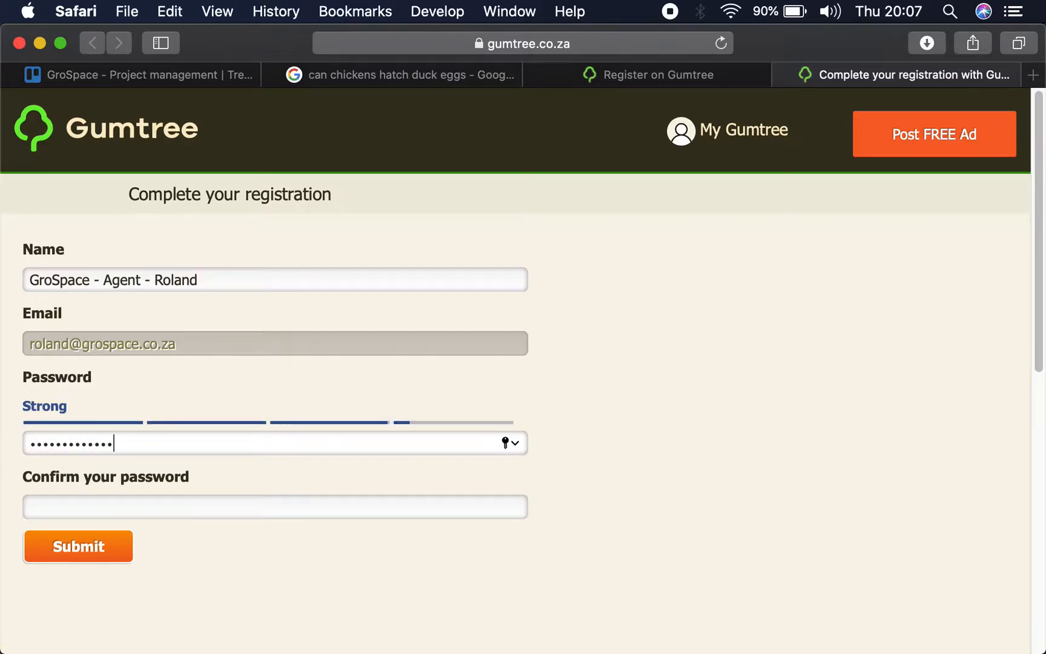
pyautogui.press('Tab')
pyautogui.write('*')
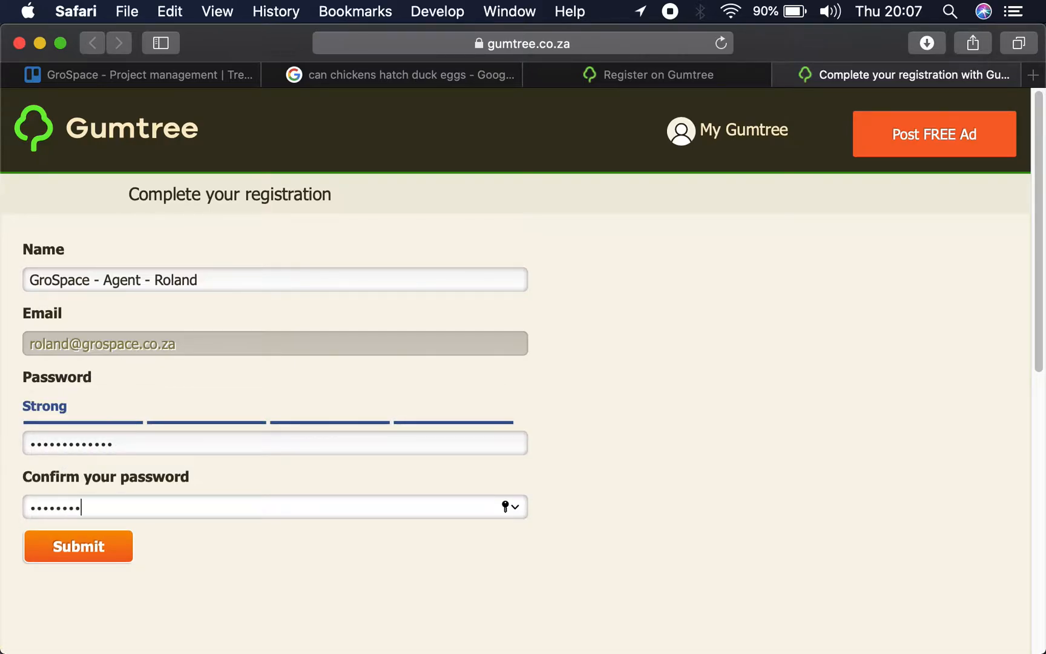
pyautogui.click(91, 556)
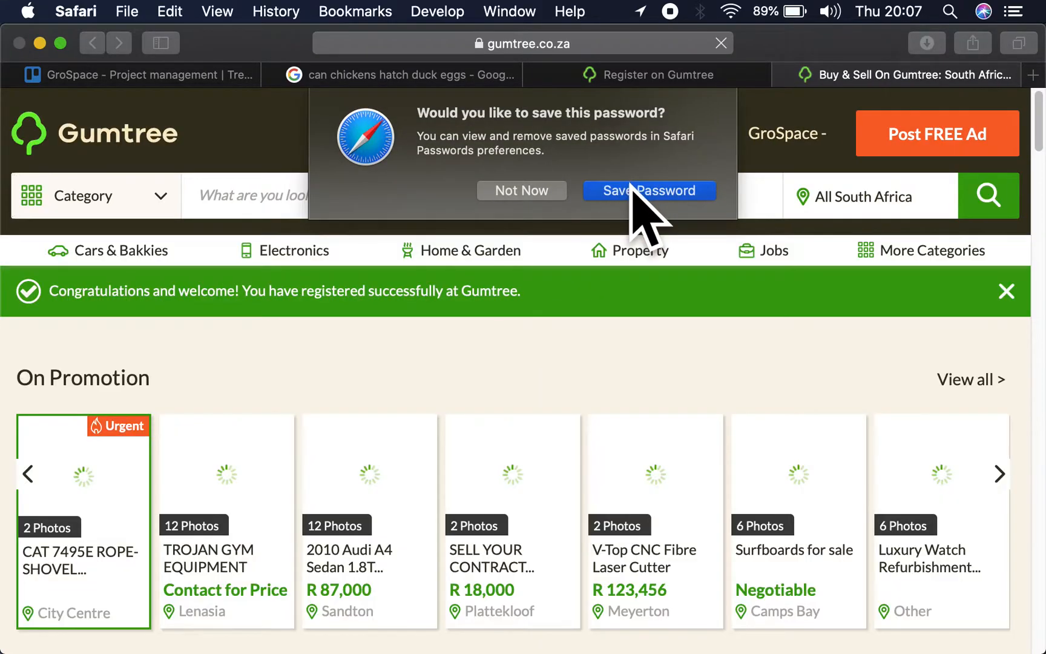
pyautogui.click(632, 184)
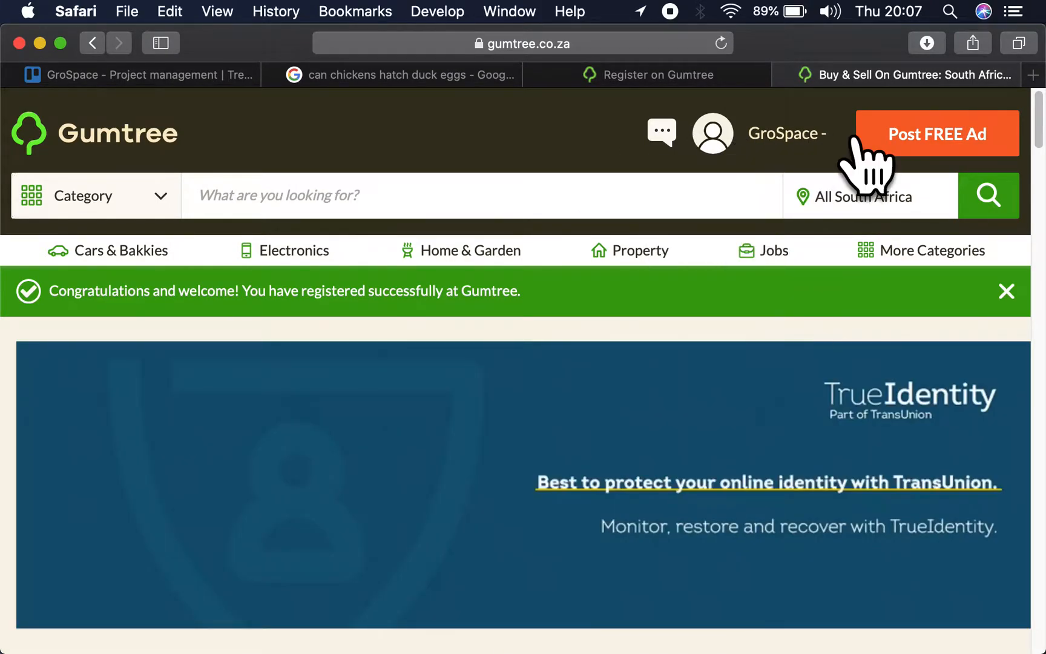
# - Search Gumtree across all South Africa for "day old chicks" using the Livestock & Poultry suggestion
pyautogui.click(635, 205)
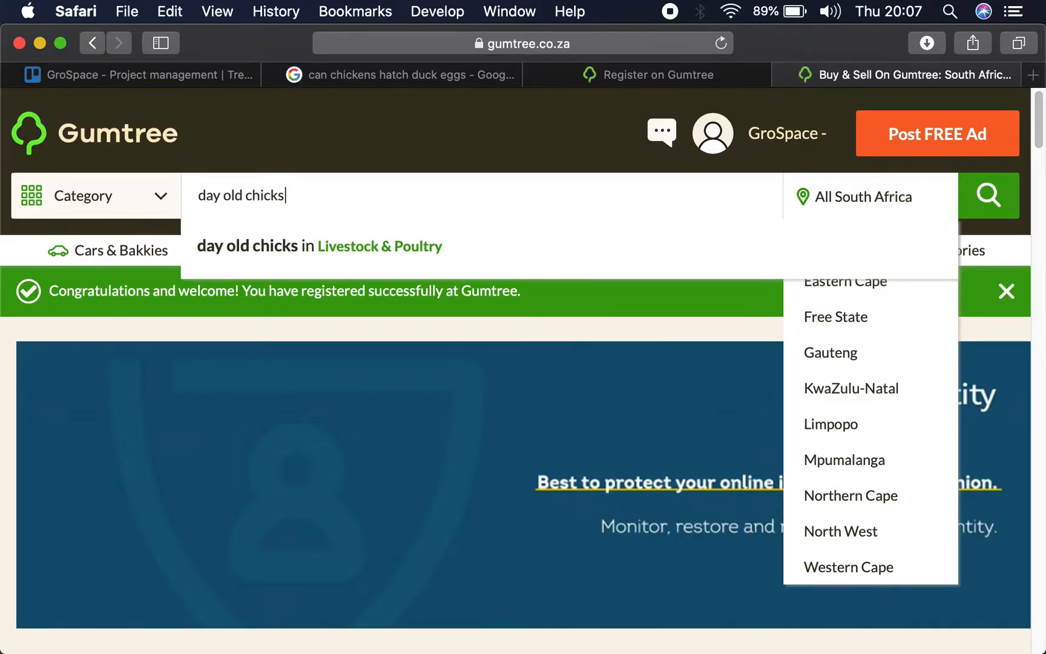
pyautogui.press('Down')
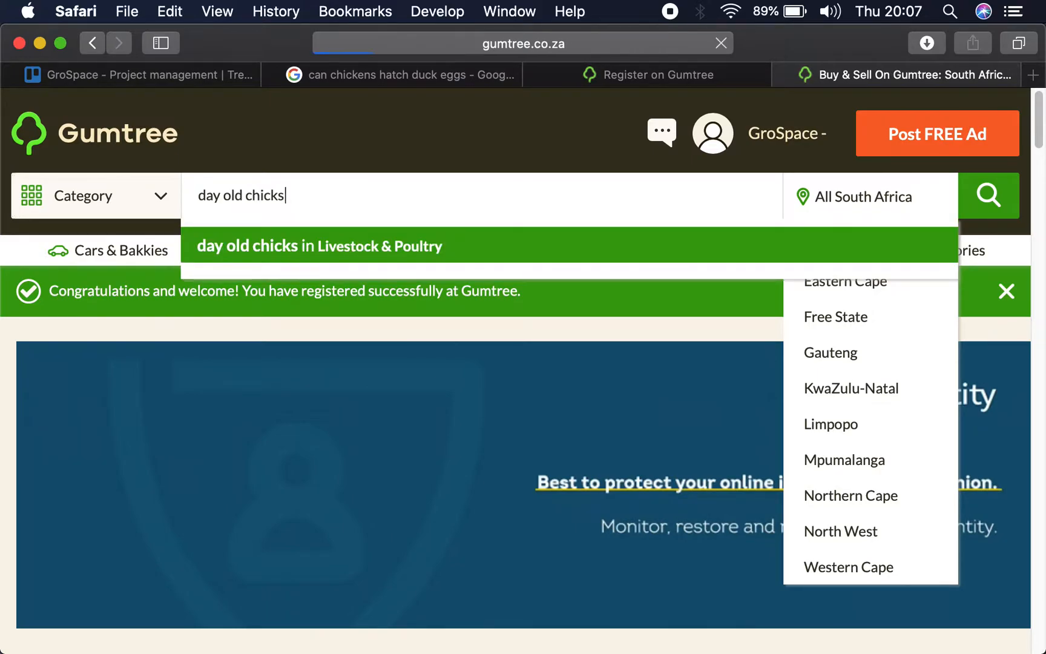
pyautogui.press('Return')
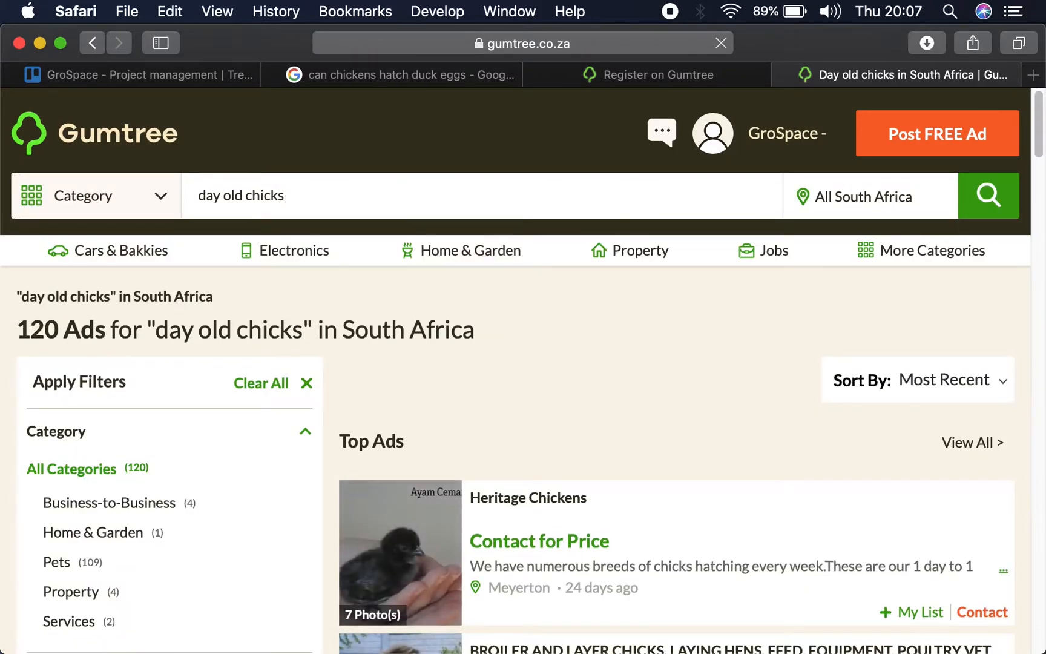
# - Look through the day old chicks listings for an existing GroSpace ad to use as a model
pyautogui.scroll(-3, 660, 427)
pyautogui.scroll(-10, 659, 427)
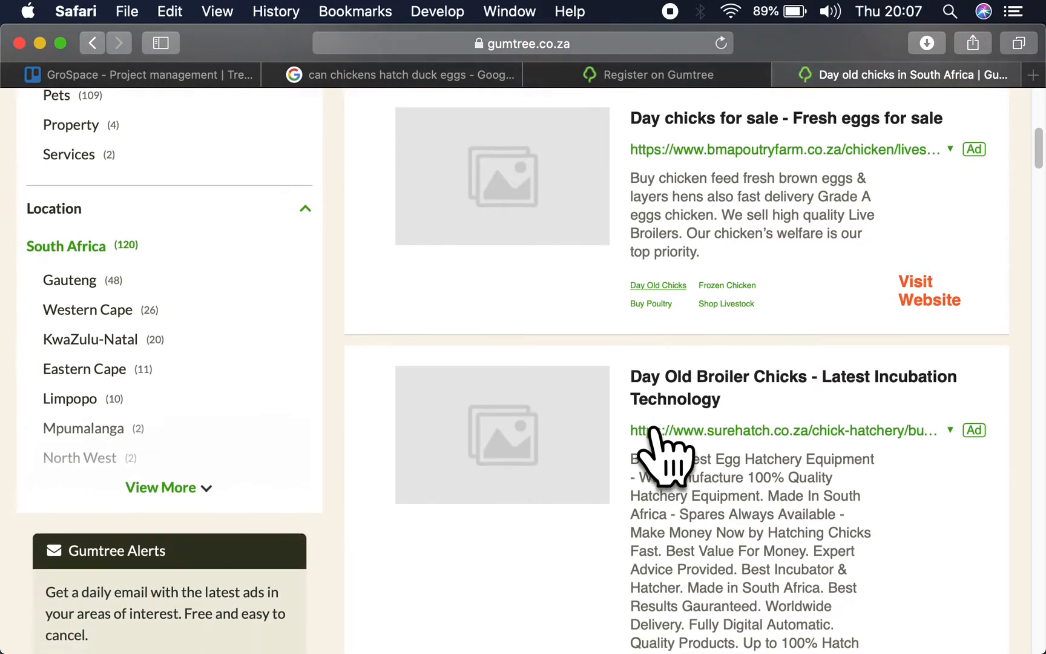
pyautogui.scroll(-4, 653, 427)
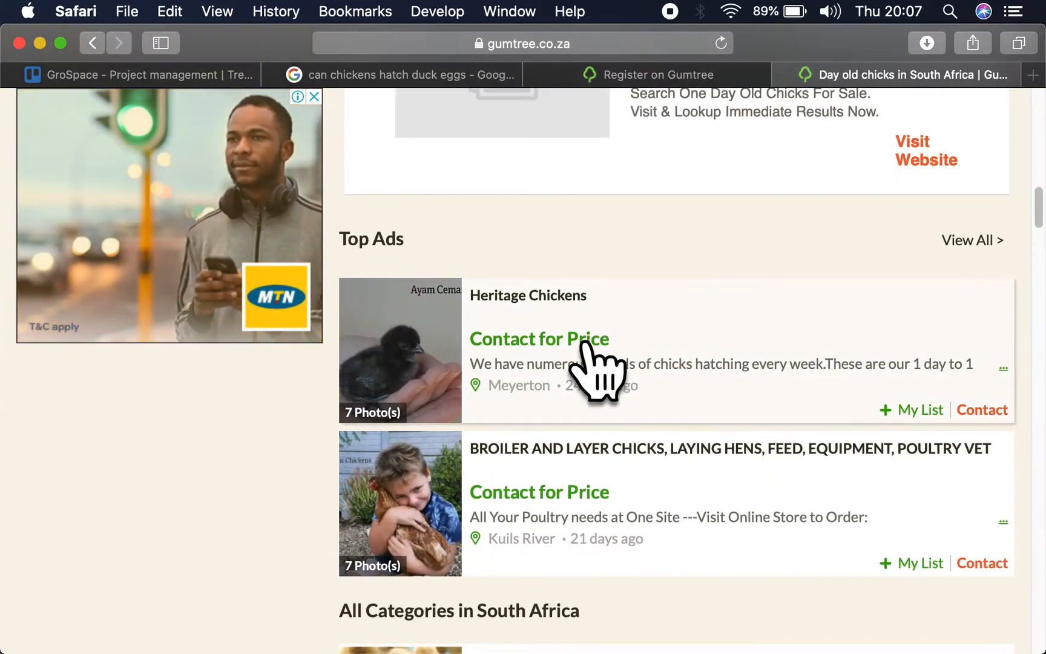
pyautogui.scroll(-3, 576, 371)
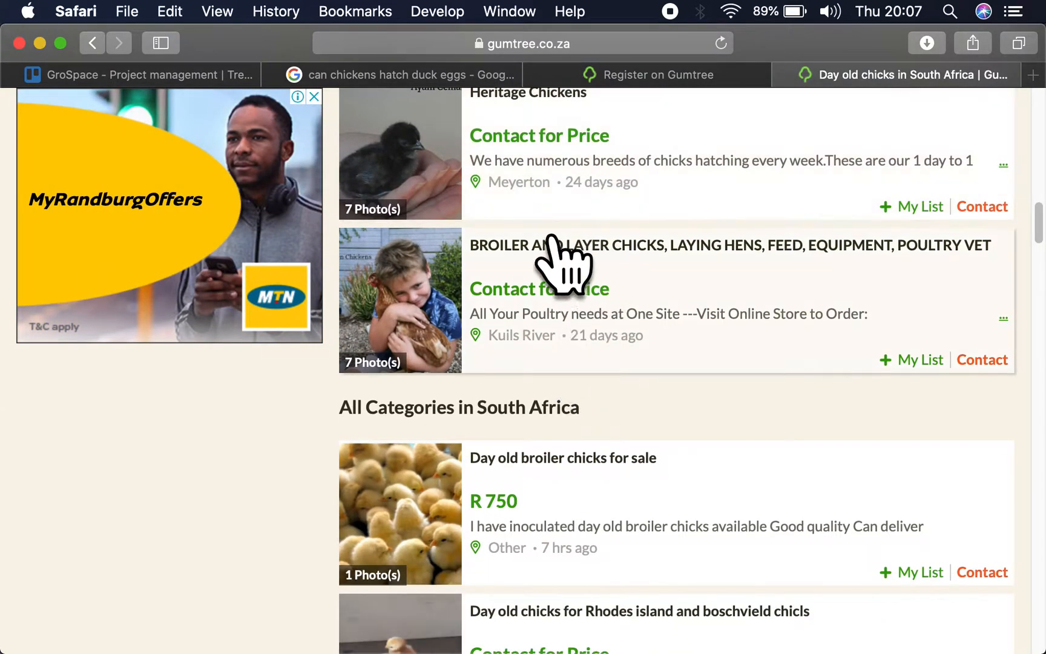
pyautogui.scroll(-3, 575, 300)
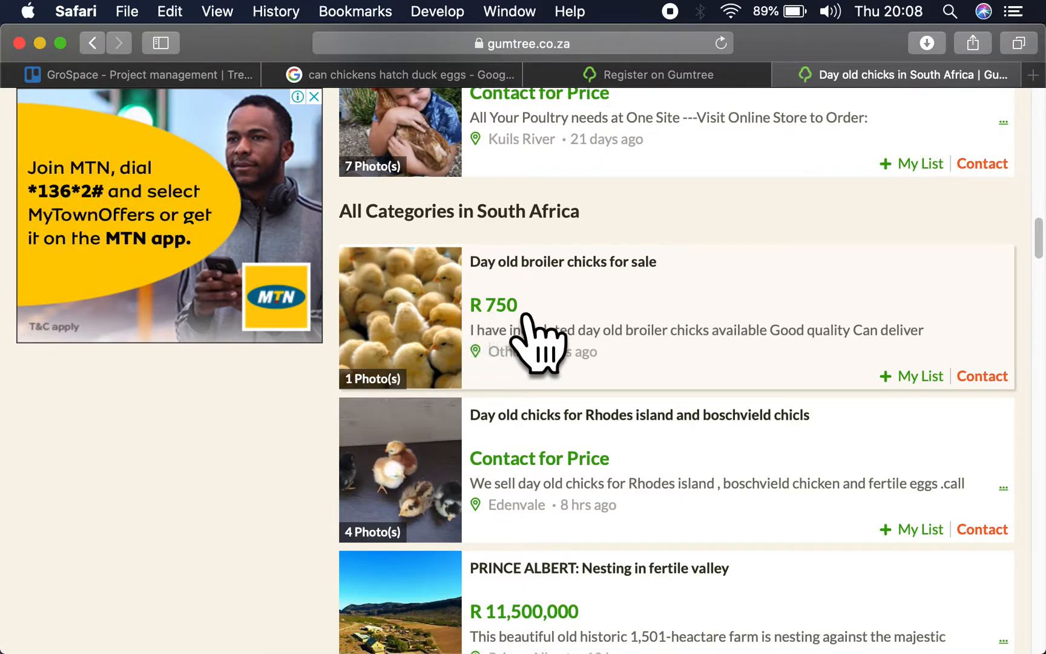
pyautogui.scroll(-2, 536, 330)
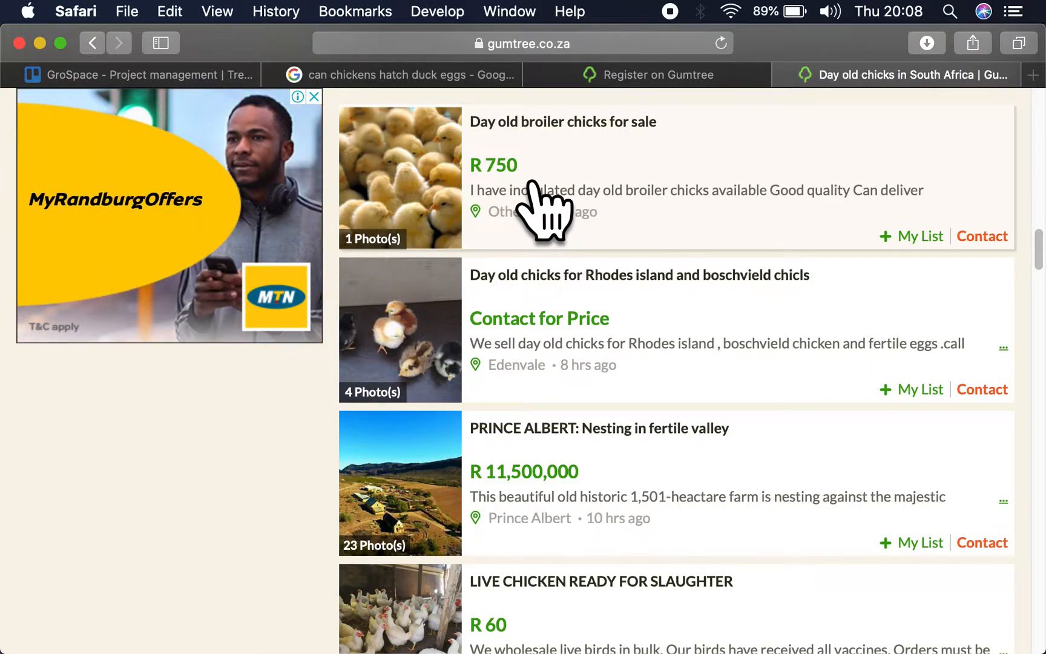
pyautogui.scroll(-2, 539, 200)
pyautogui.scroll(-4, 539, 460)
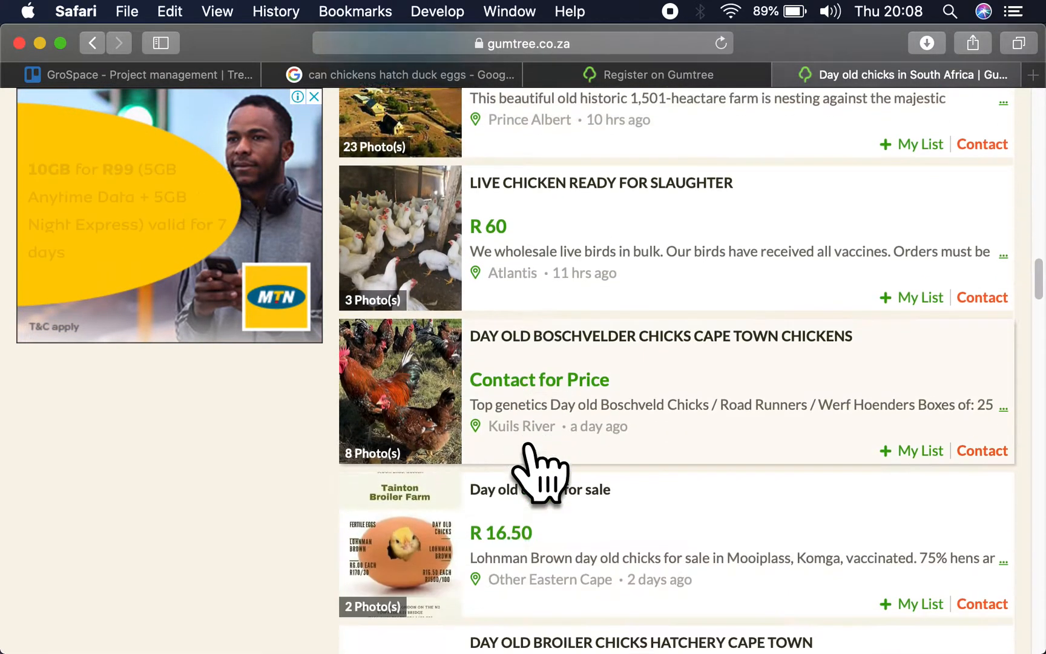
pyautogui.scroll(-5, 527, 448)
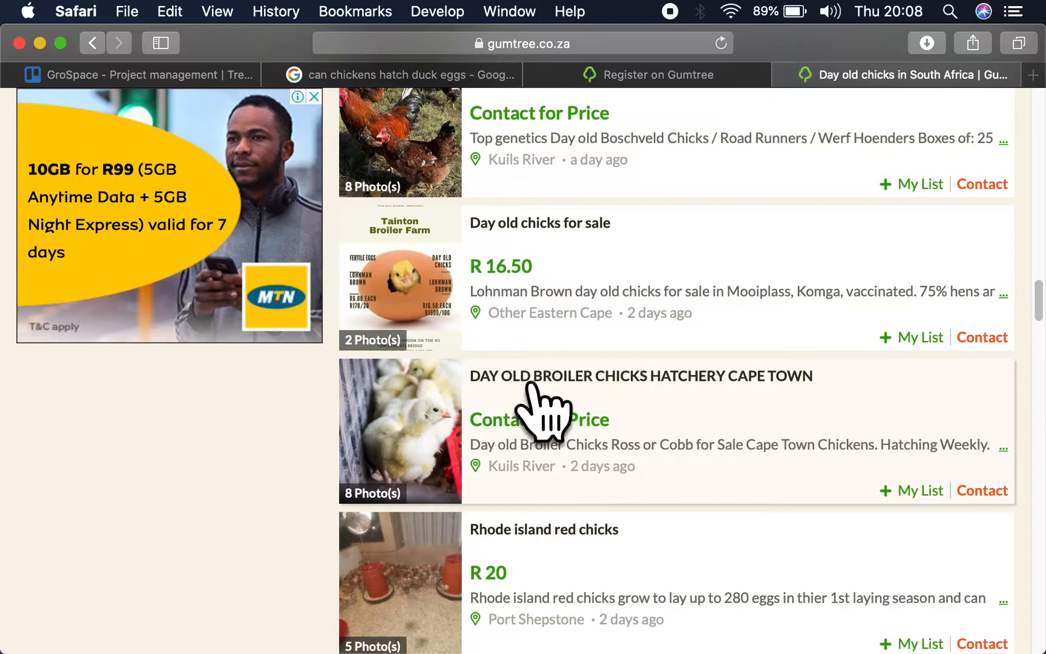
pyautogui.scroll(-4, 533, 439)
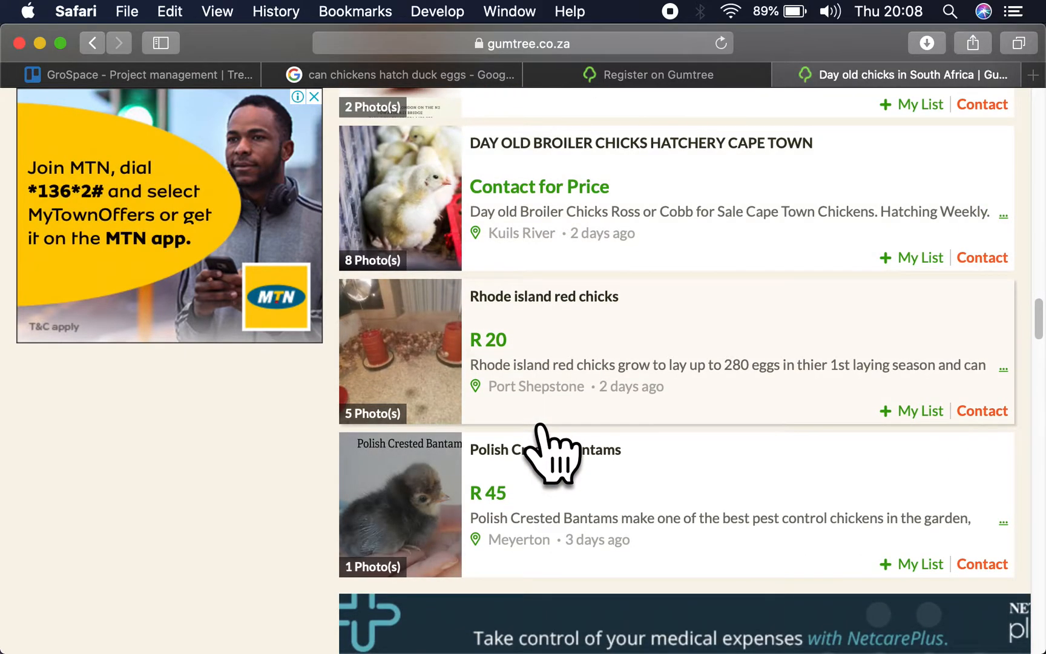
pyautogui.scroll(-1, 552, 445)
pyautogui.scroll(-10, 619, 431)
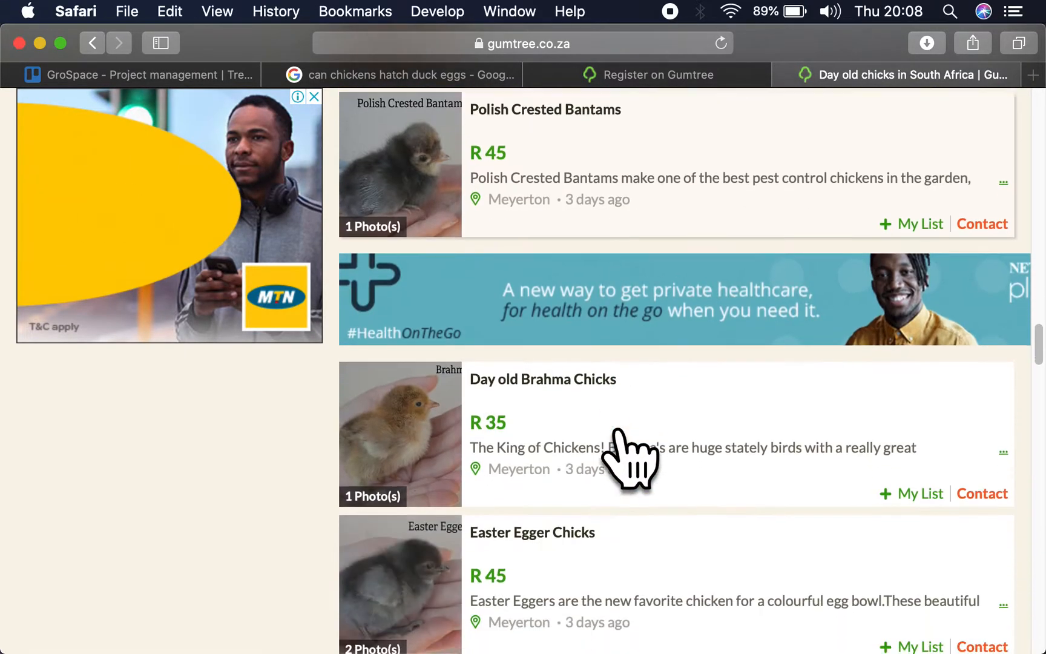
pyautogui.scroll(-5, 617, 434)
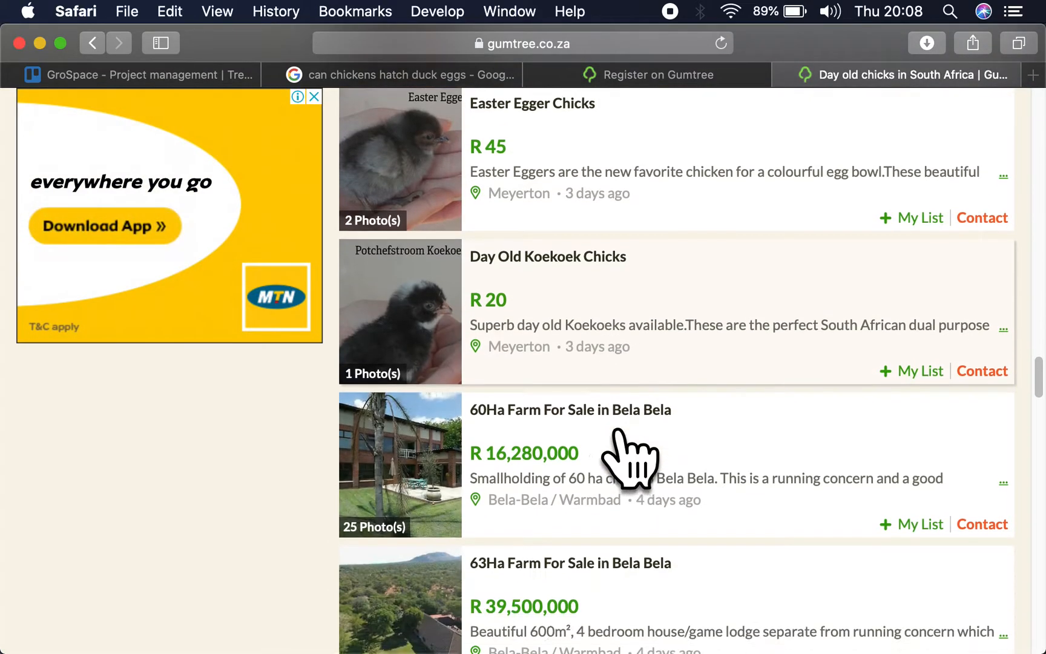
pyautogui.scroll(-3, 617, 434)
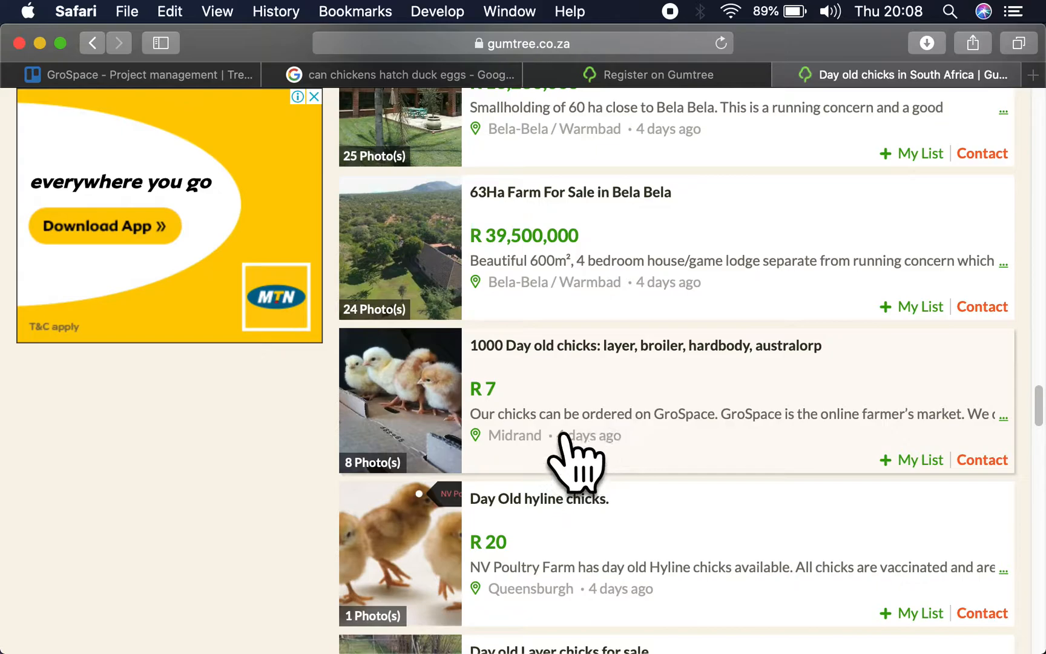
# - Open the listing "1000 Day old chicks: layer, broiler, hardbody, australorp" and copy its title
pyautogui.click(593, 411)
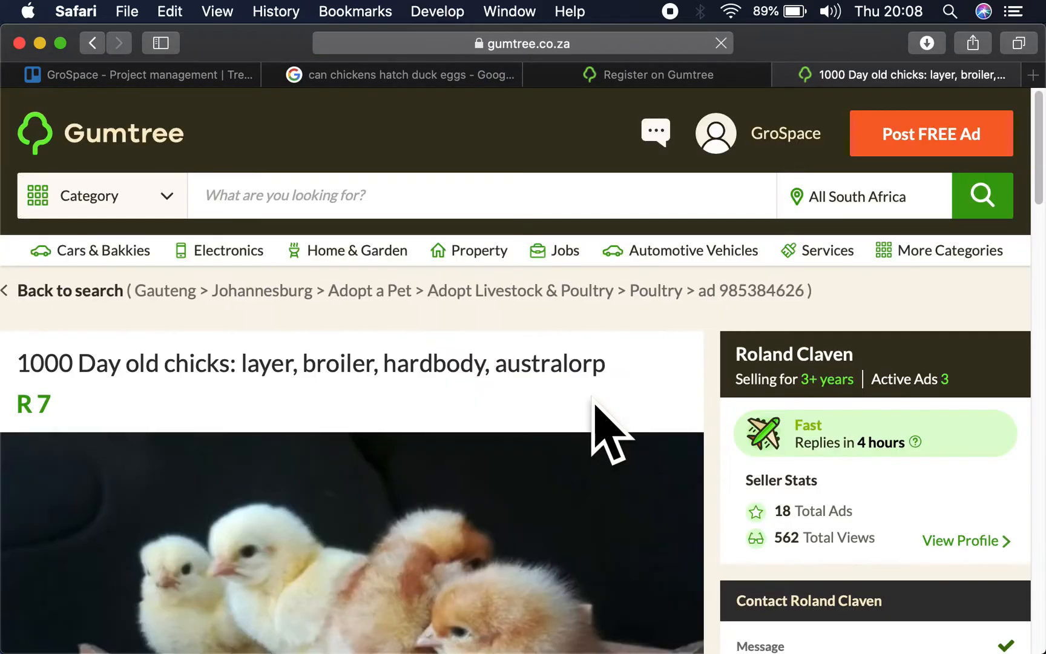
pyautogui.scroll(-4, 364, 370)
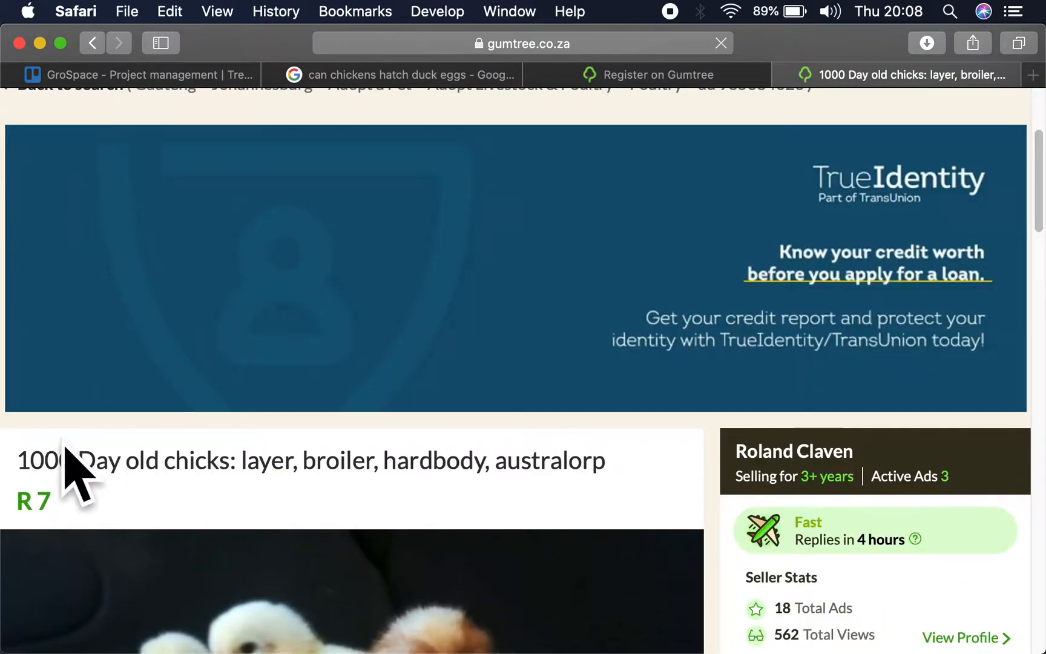
pyautogui.moveTo(22, 451); pyautogui.dragTo(630, 456)
pyautogui.press('super+c')
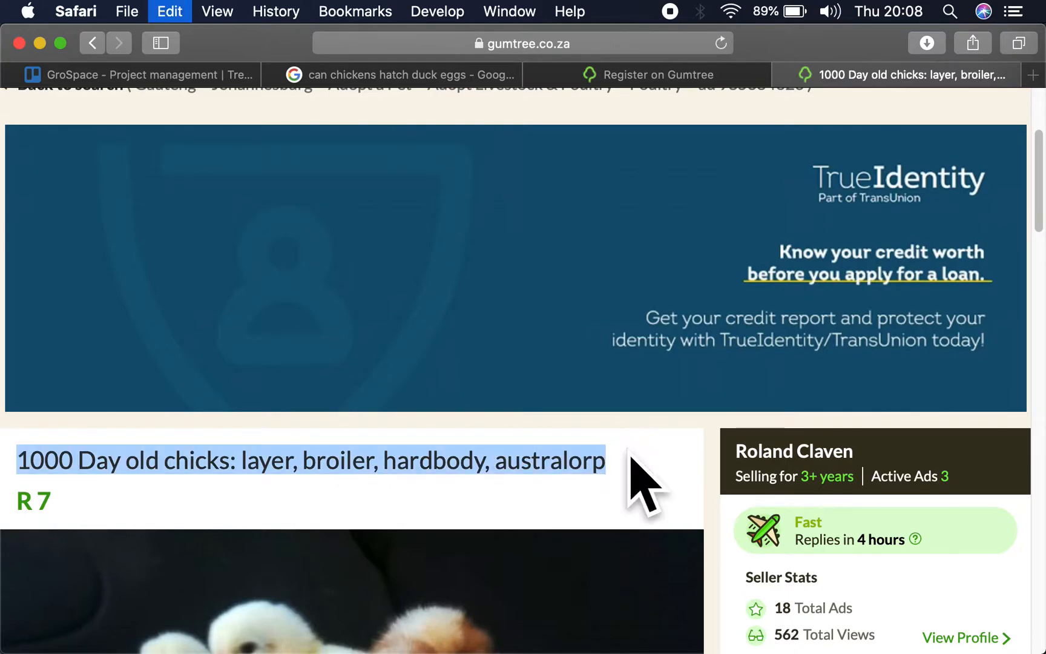
# - Close the leftover registration page and open the Gumtree home page in a new tab
pyautogui.click(753, 74)
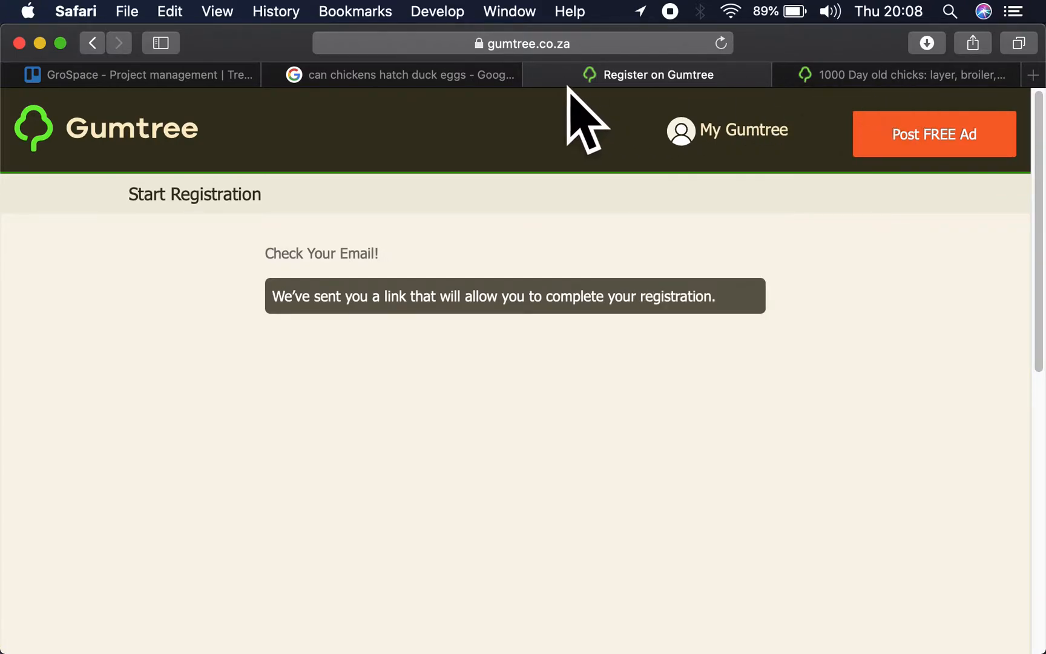
pyautogui.click(537, 73)
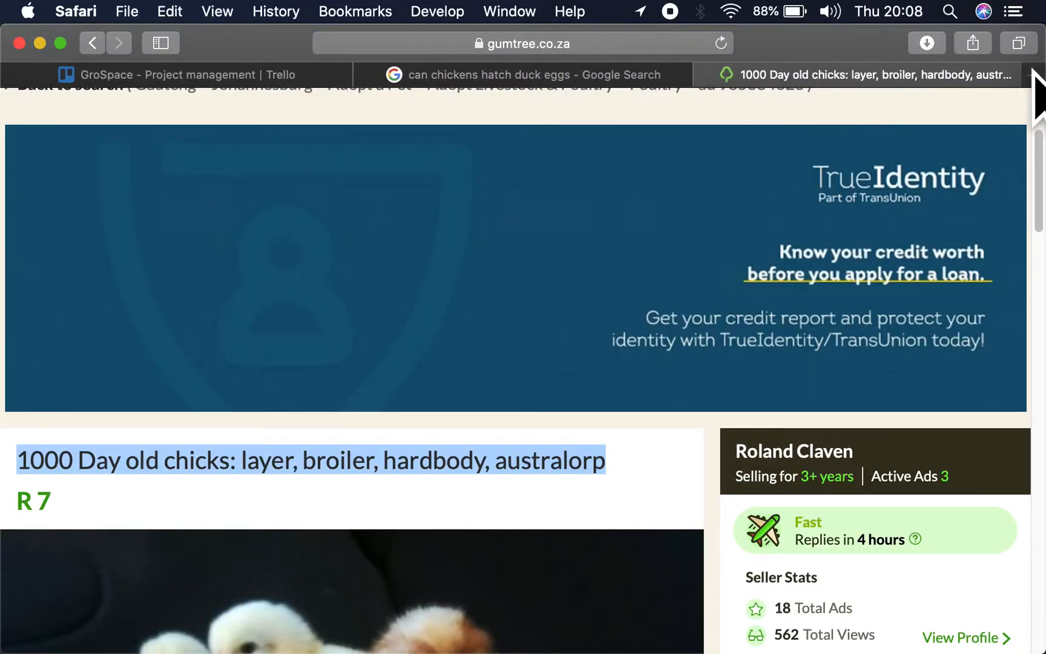
pyautogui.click(1033, 75)
pyautogui.write('gumtr')
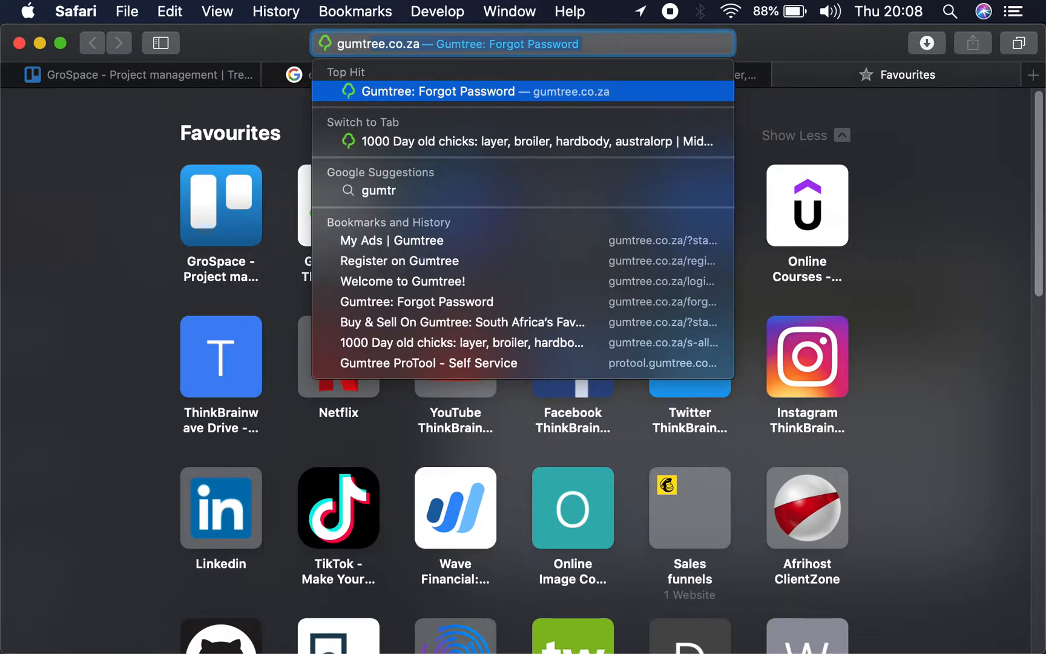
pyautogui.press('Return')
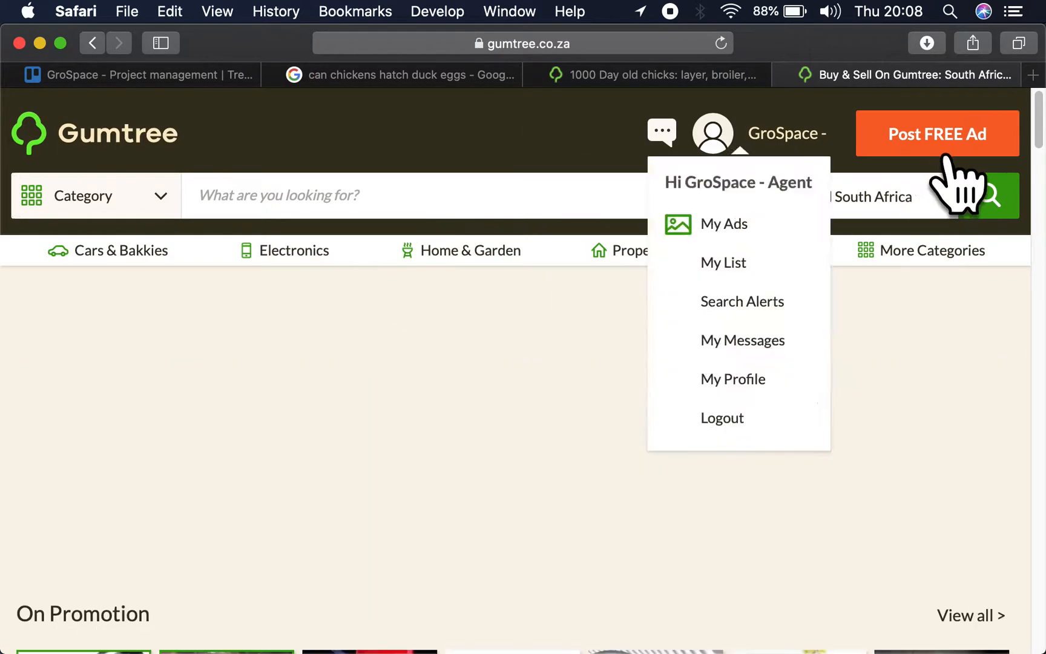
# - Start a new free ad under All Other Categories, allowing the site to use the current location
pyautogui.click(951, 148)
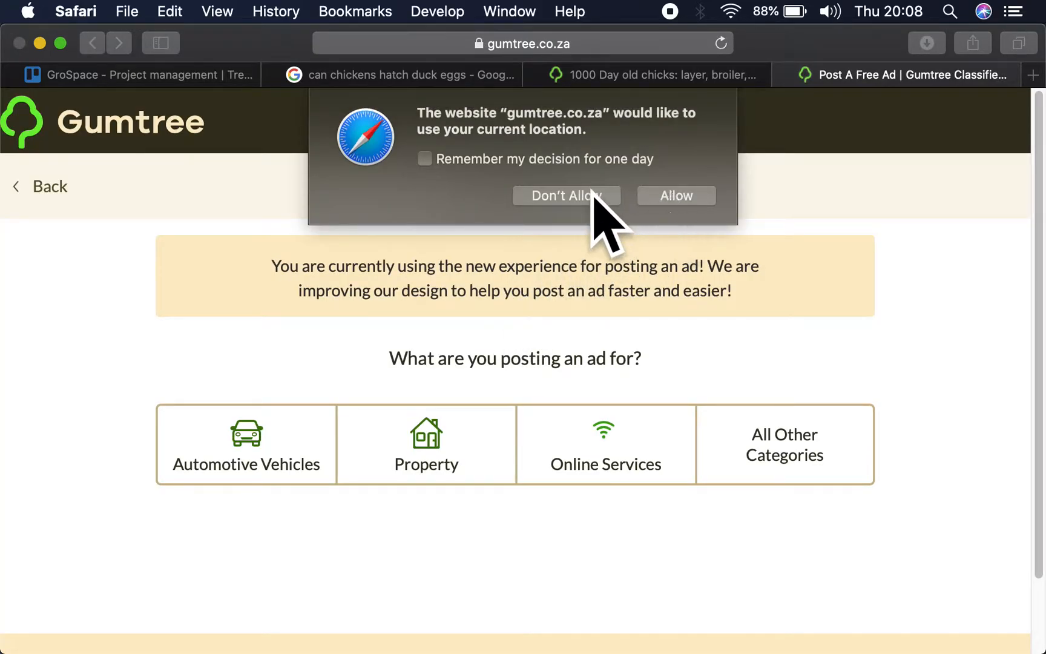
pyautogui.click(655, 199)
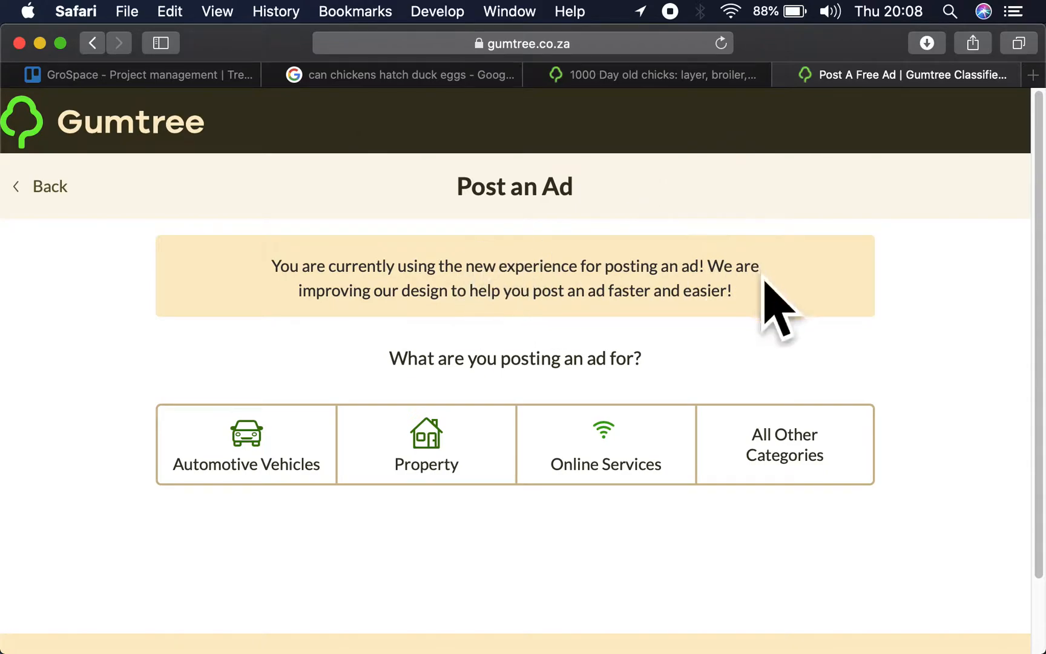
pyautogui.click(777, 448)
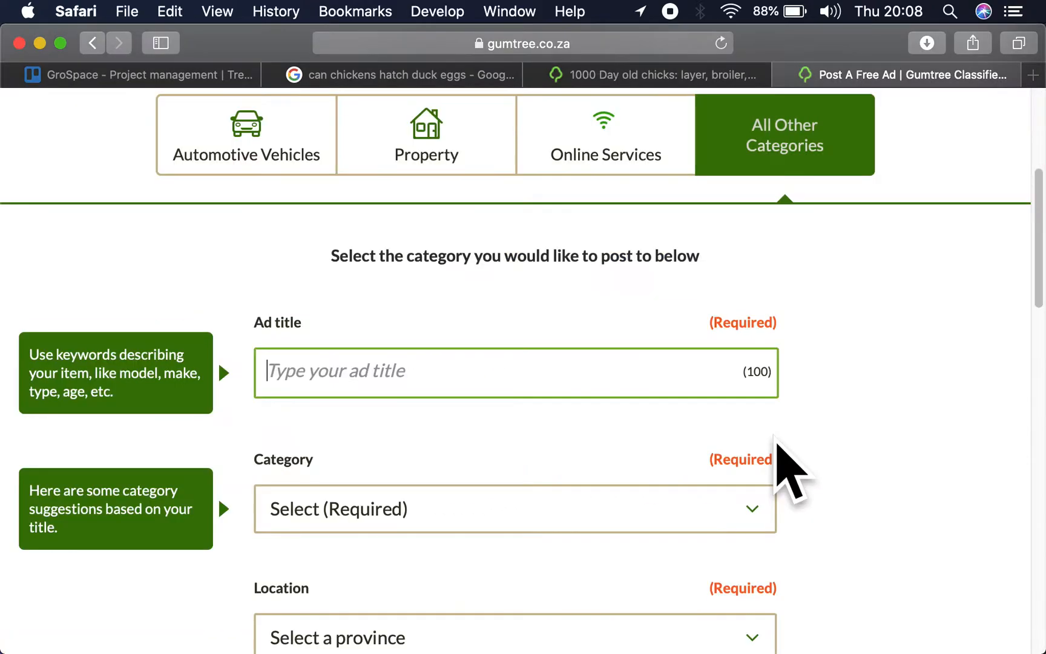
# - Use the copied "1000 Day old chicks: layer, broiler, hardbody, australorp" as the ad title and choose the category Pets > Livestock & Poultry > Poultry
pyautogui.press('super+v')
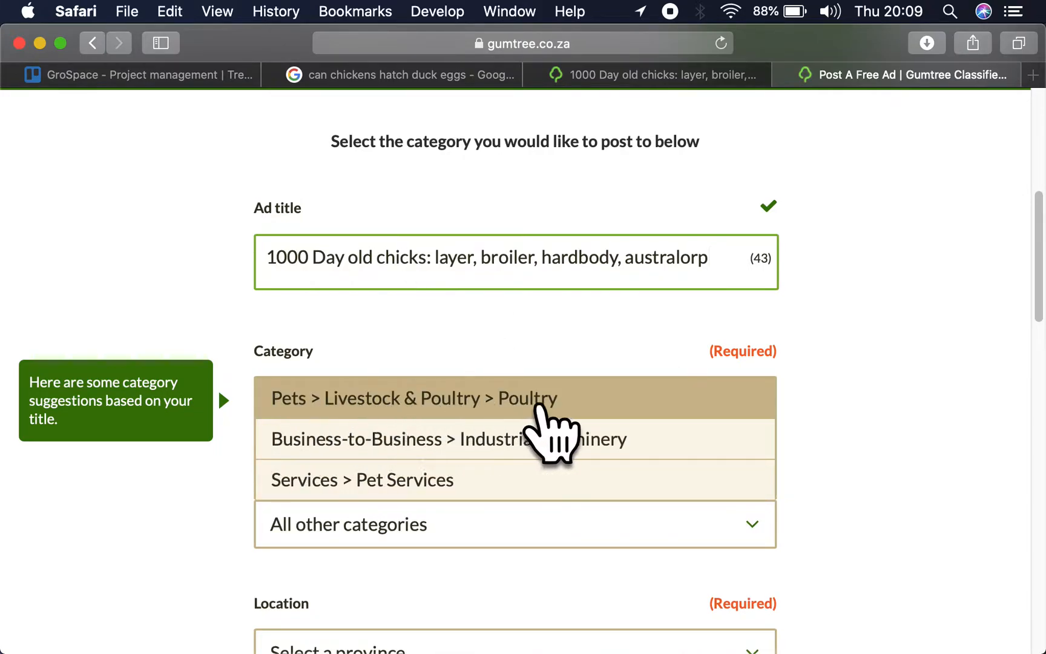
pyautogui.click(547, 417)
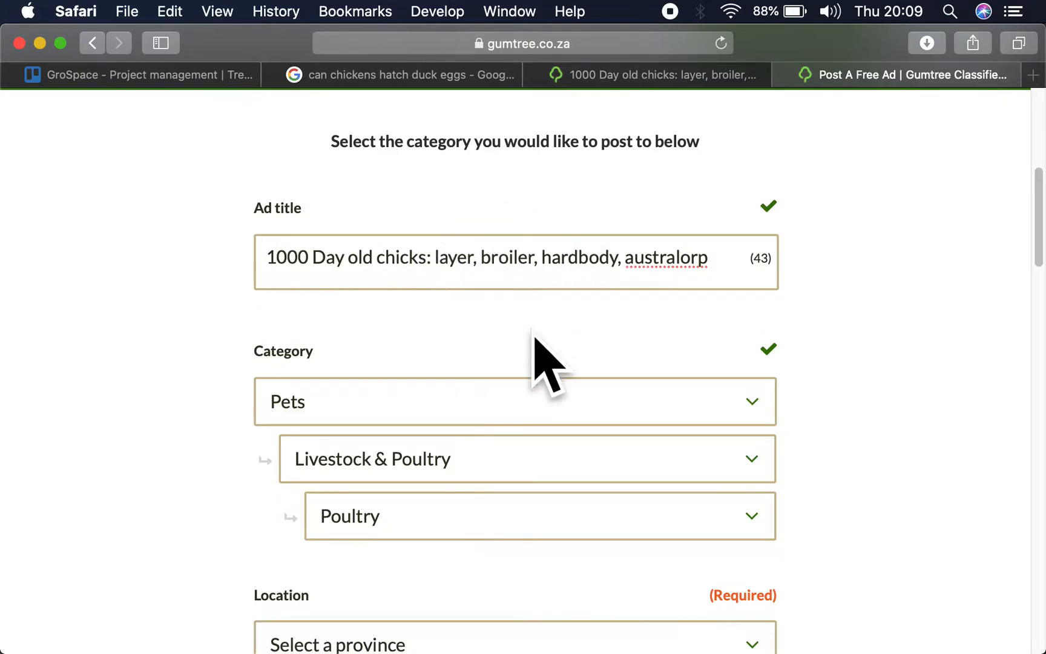
# - Set the ad's location to Gauteng > Johannesburg > Midrand
pyautogui.scroll(-3, 508, 401)
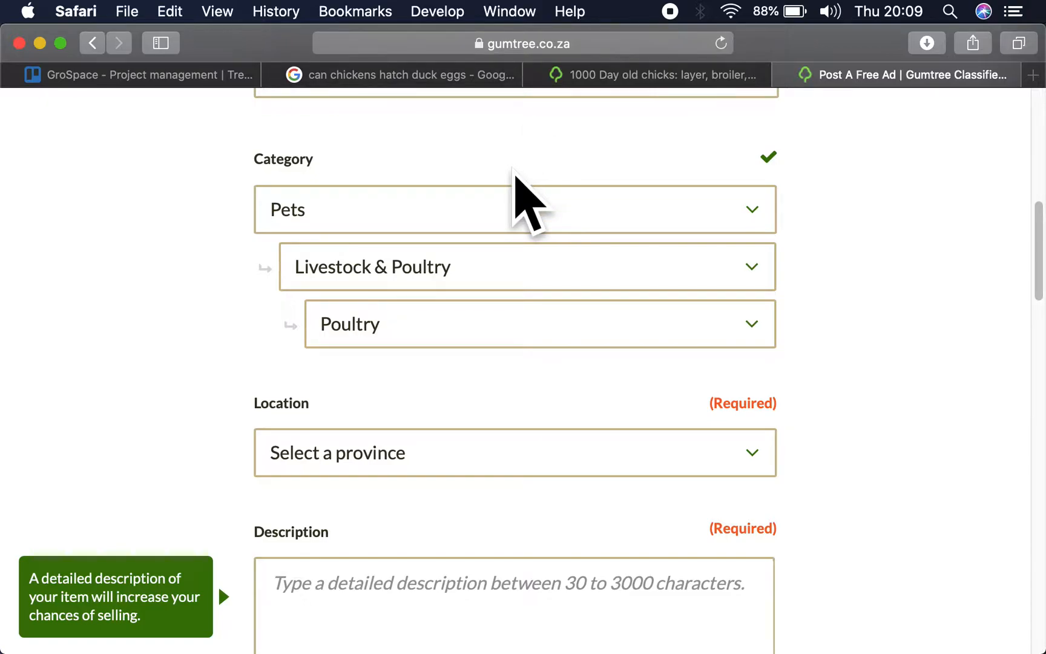
pyautogui.scroll(-3, 514, 176)
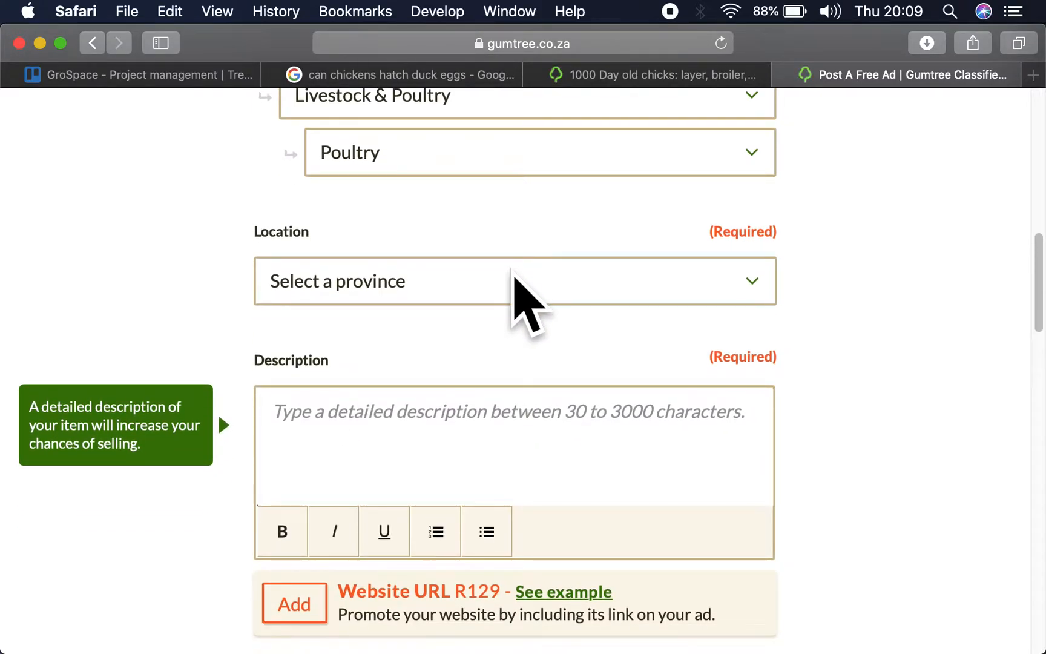
pyautogui.click(515, 278)
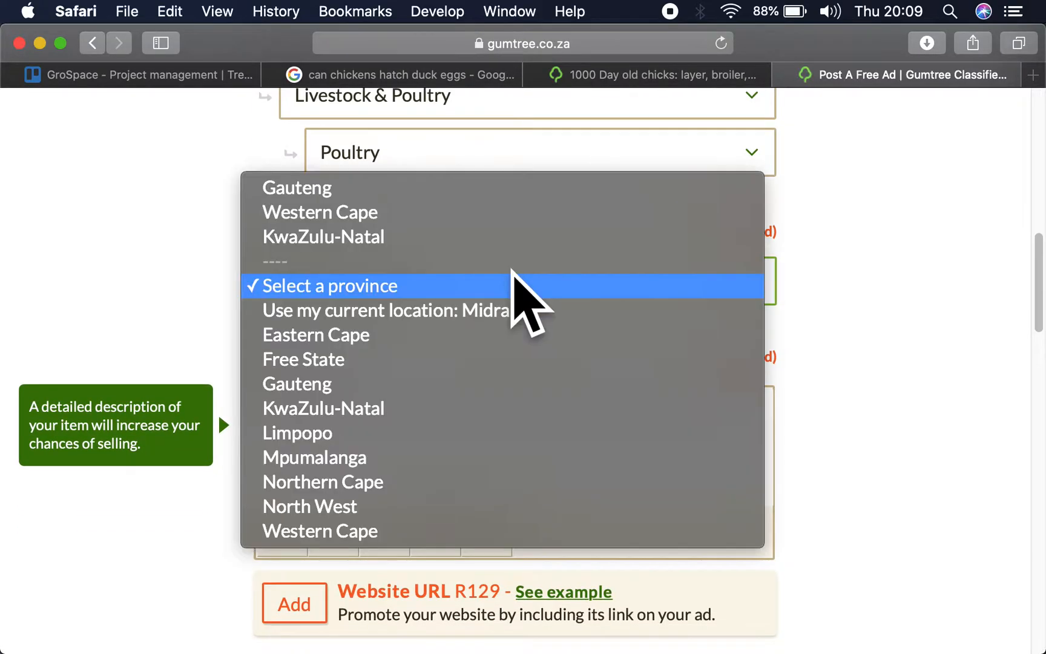
pyautogui.click(318, 385)
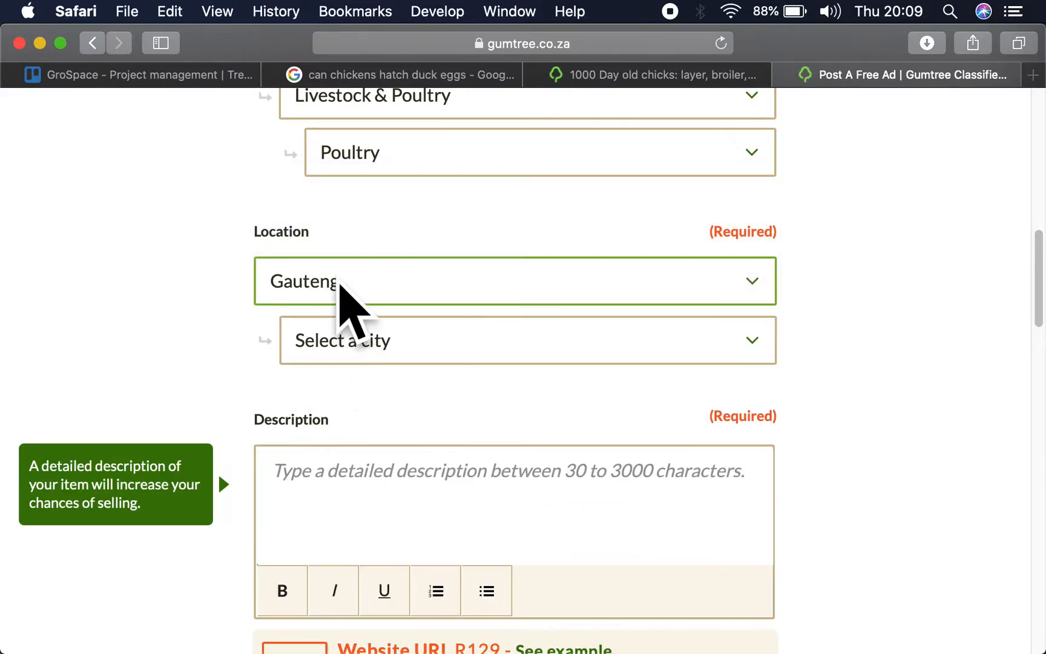
pyautogui.click(373, 348)
pyautogui.click(360, 392)
pyautogui.click(410, 384)
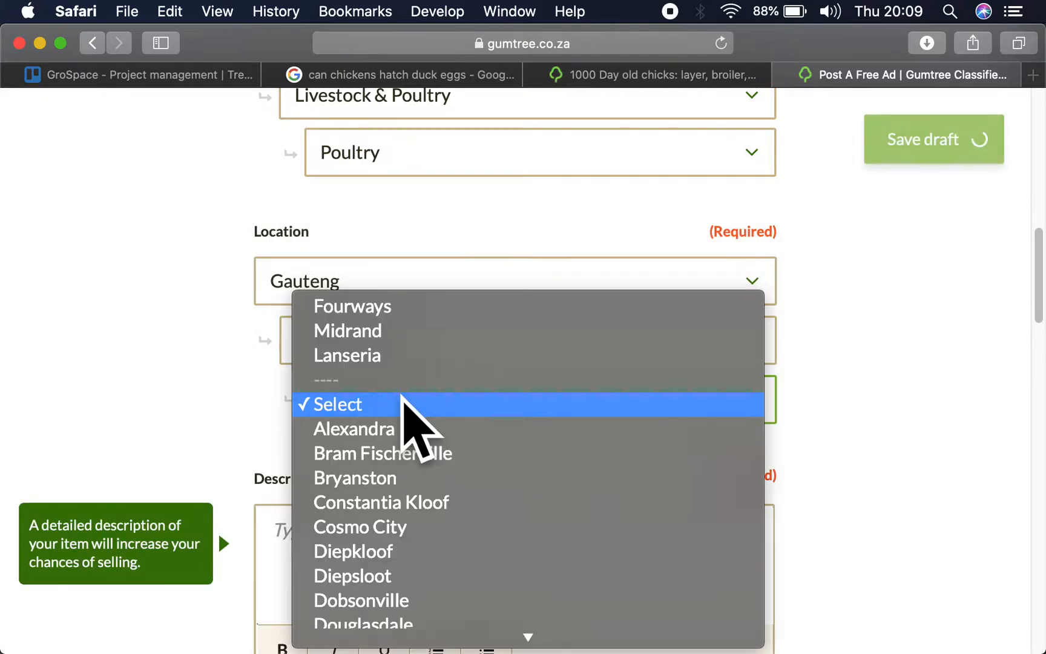
pyautogui.click(405, 406)
pyautogui.click(404, 402)
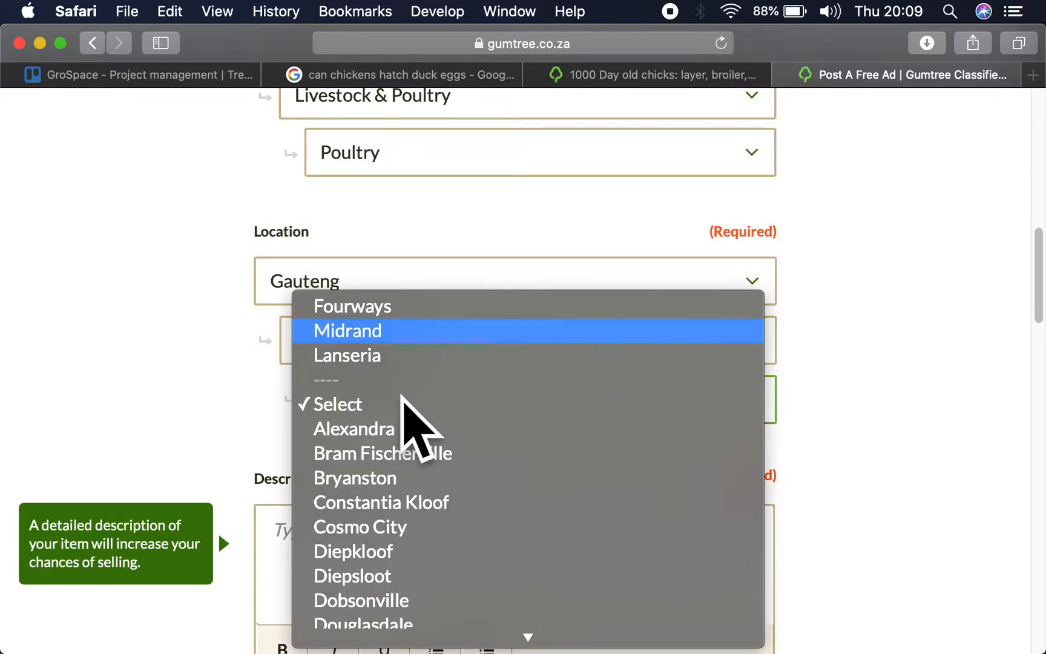
pyautogui.click(378, 331)
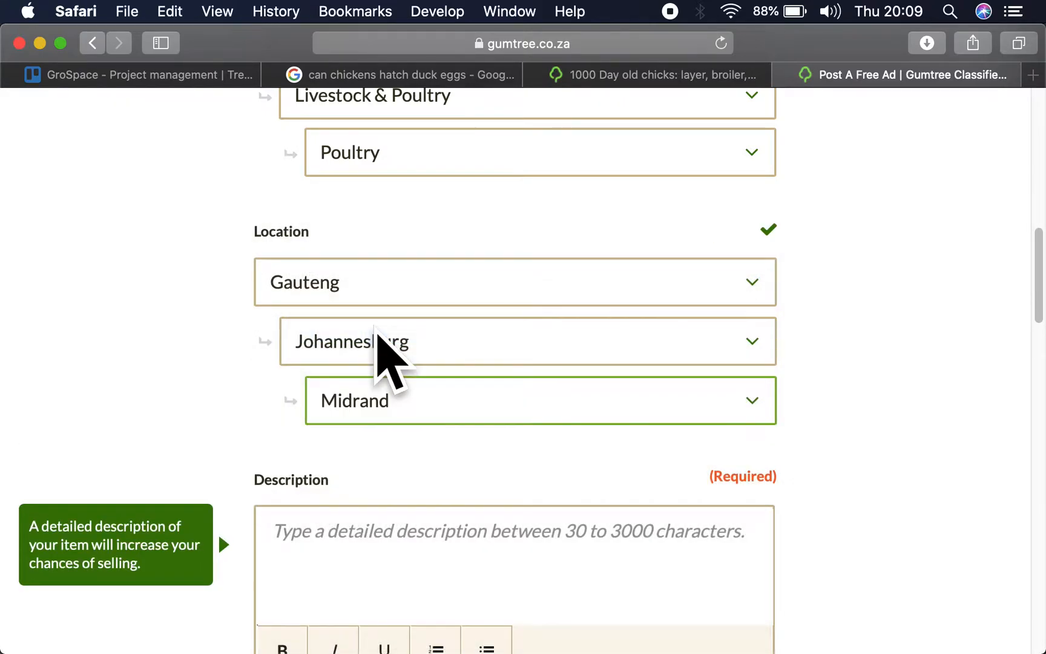
pyautogui.click(405, 400)
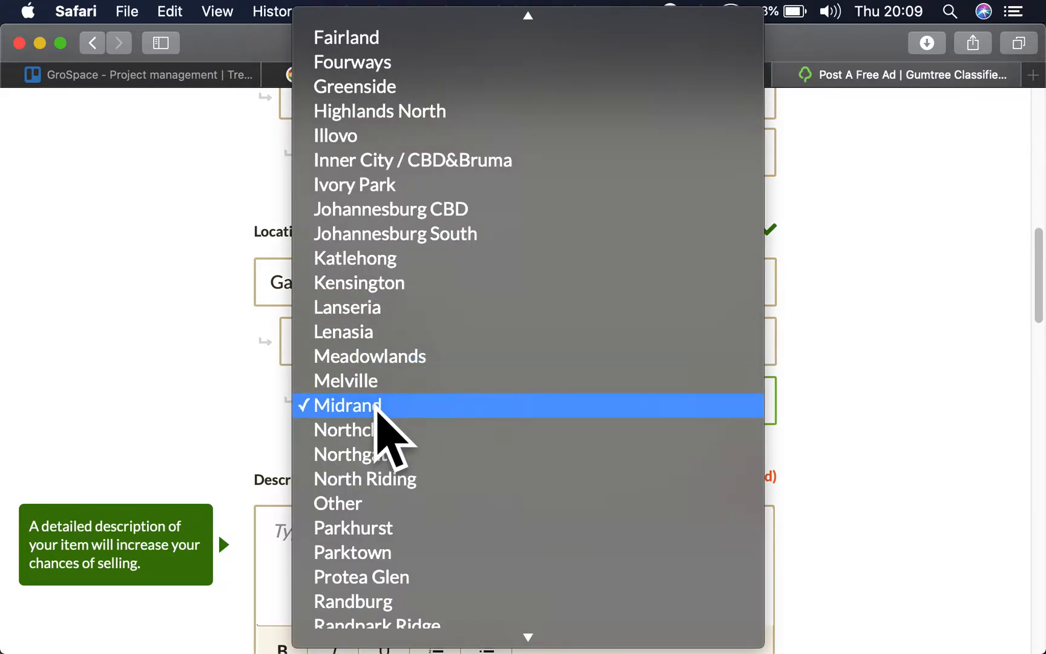
pyautogui.click(379, 408)
# - Copy the full description text from the existing day old chicks listing into the new ad's description
pyautogui.scroll(-3, 395, 466)
pyautogui.click(378, 433)
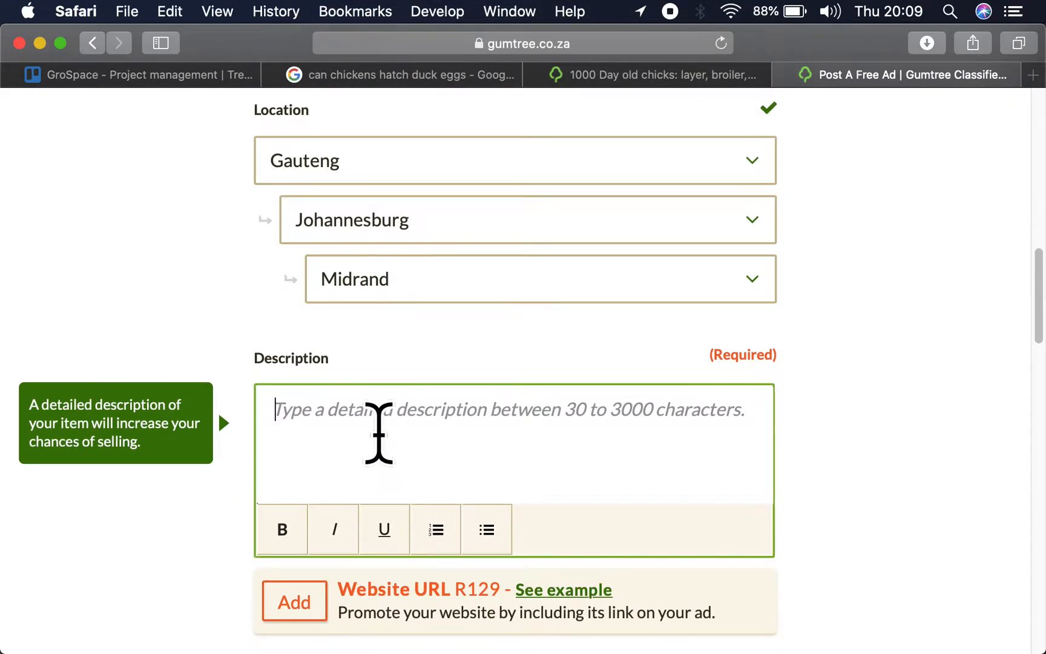
pyautogui.click(636, 76)
pyautogui.scroll(-10, 408, 572)
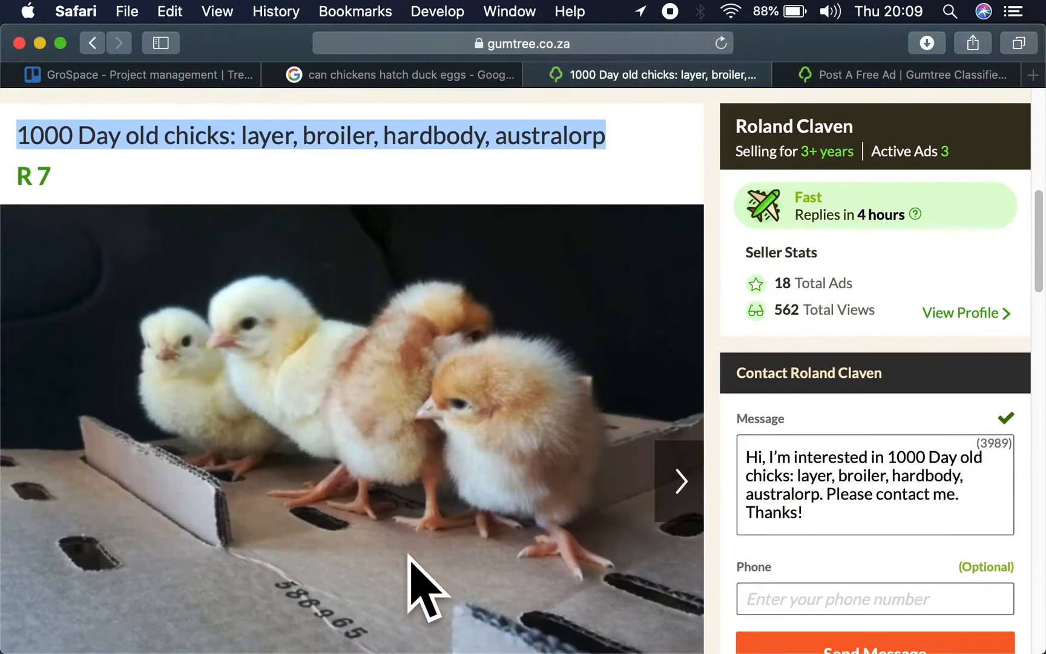
pyautogui.scroll(-3, 412, 562)
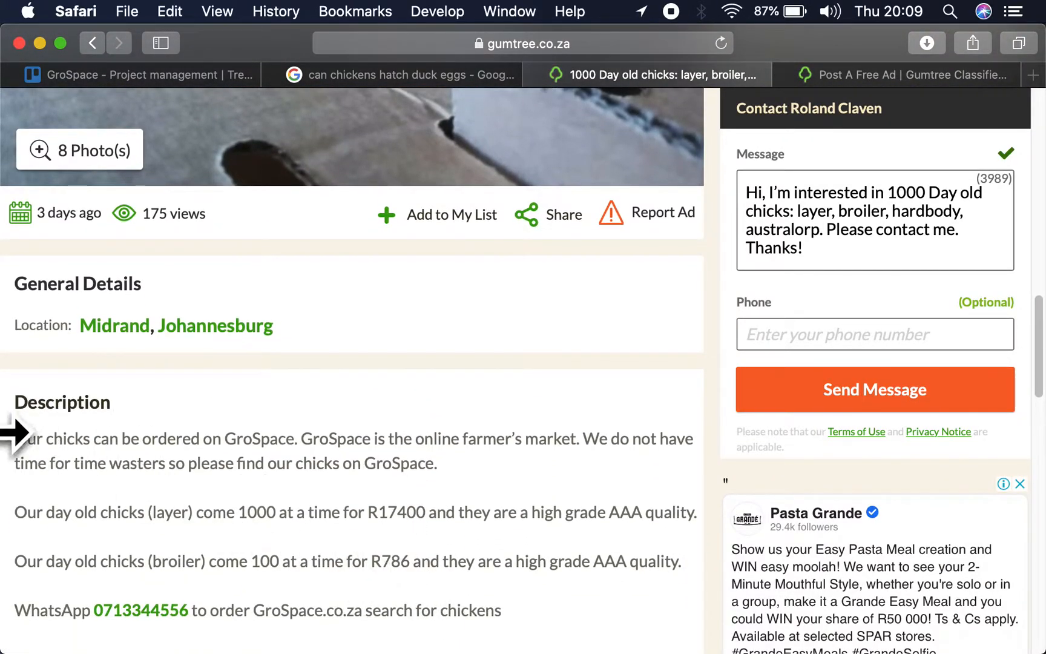
pyautogui.moveTo(15, 439); pyautogui.dragTo(599, 618)
pyautogui.press('super+c')
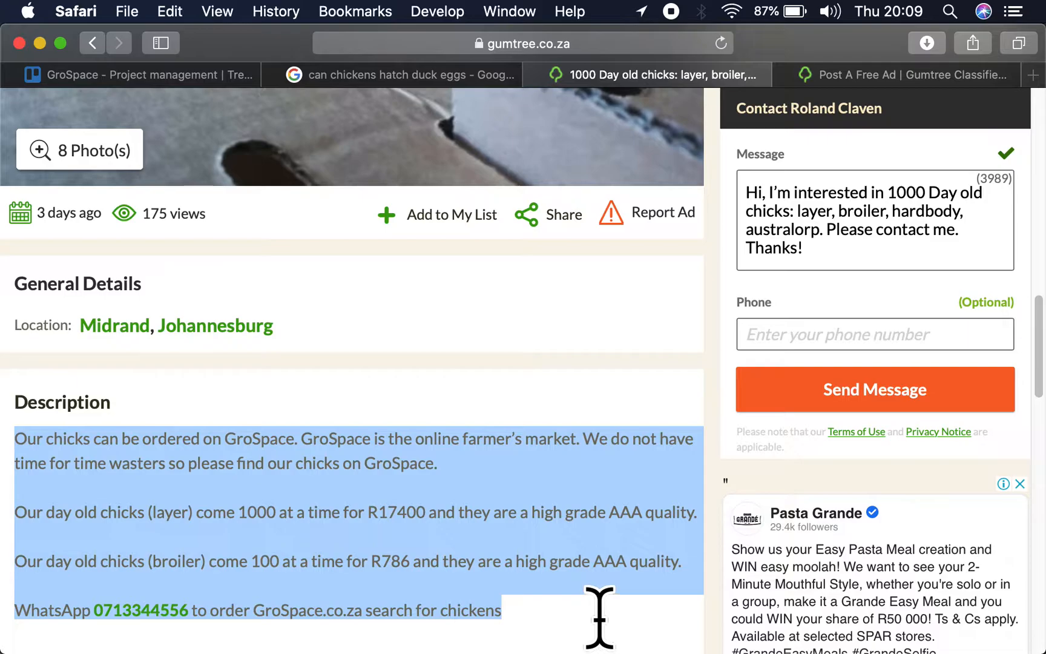
pyautogui.scroll(-3, 600, 618)
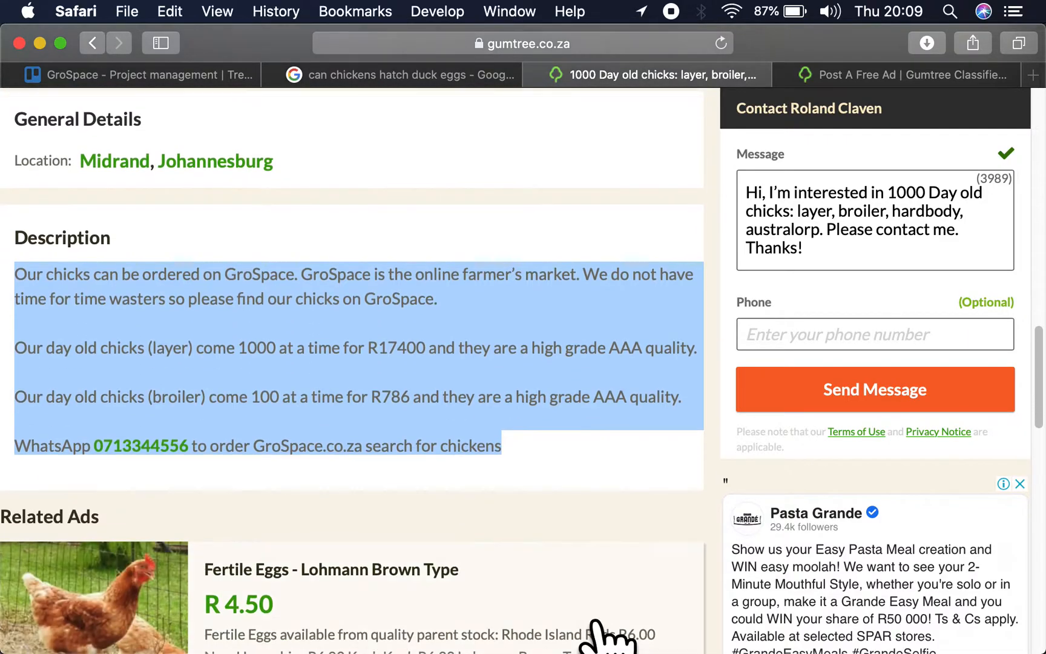
pyautogui.click(838, 75)
pyautogui.click(472, 386)
pyautogui.press('super+v')
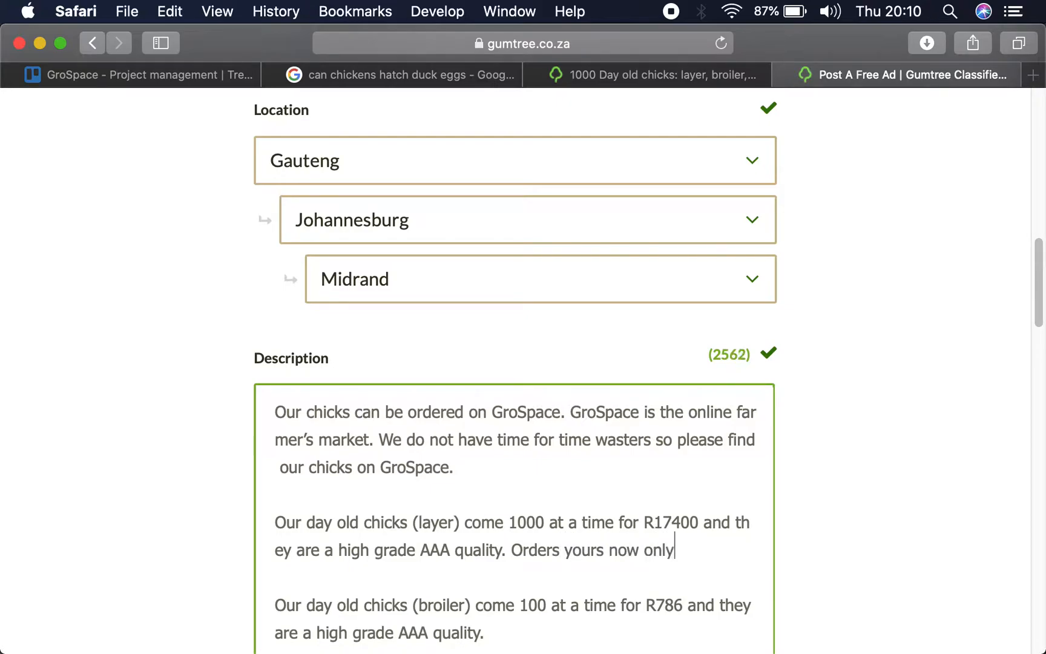
# - Complete the sentence "Orders yours now only 2000 available." at the end of the layer chicks paragraph in the description
pyautogui.write('20')
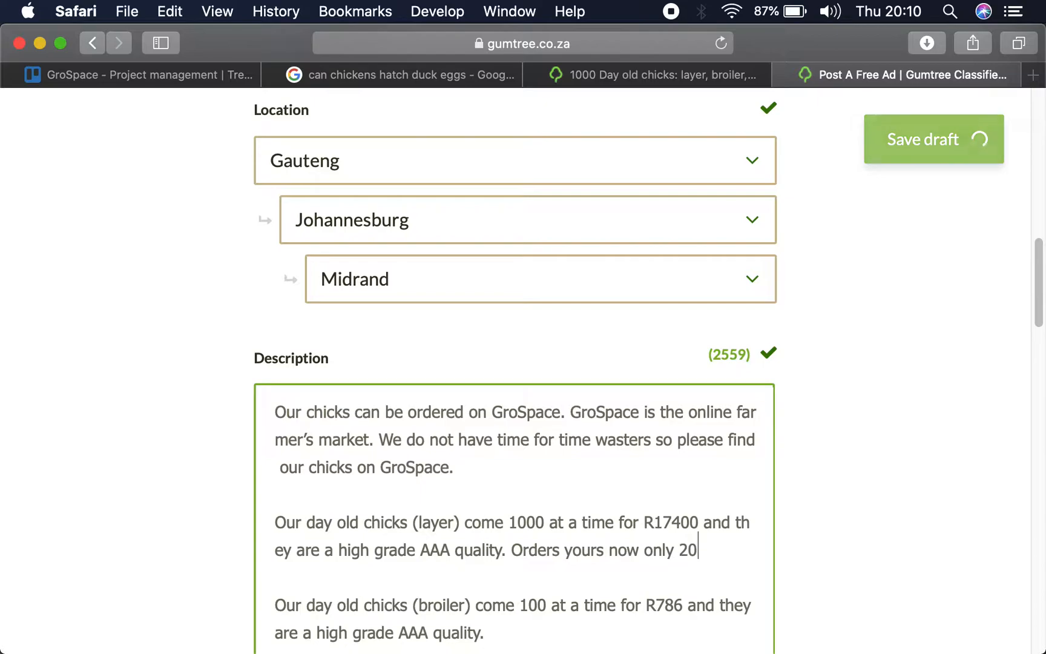
pyautogui.write('00 available')
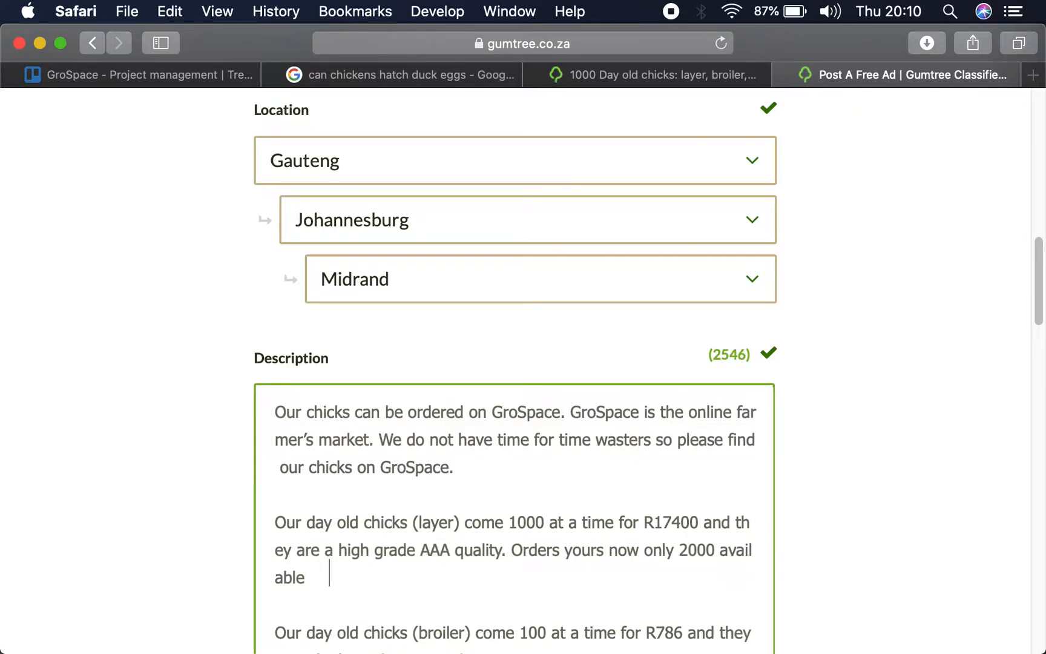
pyautogui.press('BackSpace')
pyautogui.write('e.')
# - Add "Only 3000 available to purchase online" to the end of the broiler chicks paragraph in the description
pyautogui.scroll(-3, 564, 484)
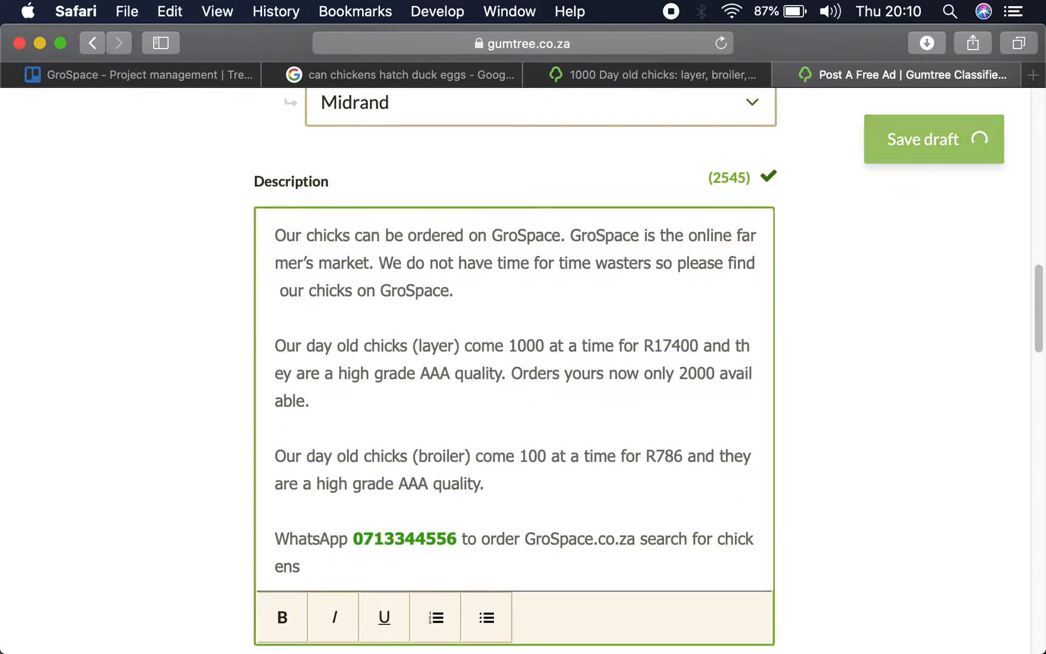
pyautogui.click(564, 484)
pyautogui.write('Only ')
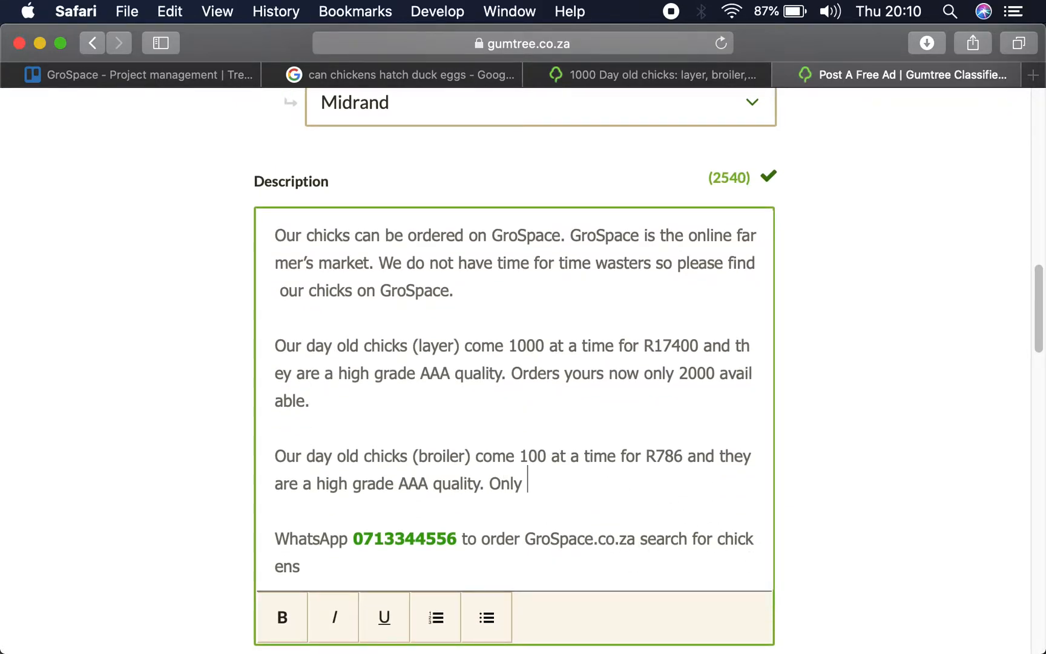
pyautogui.write('3000 a')
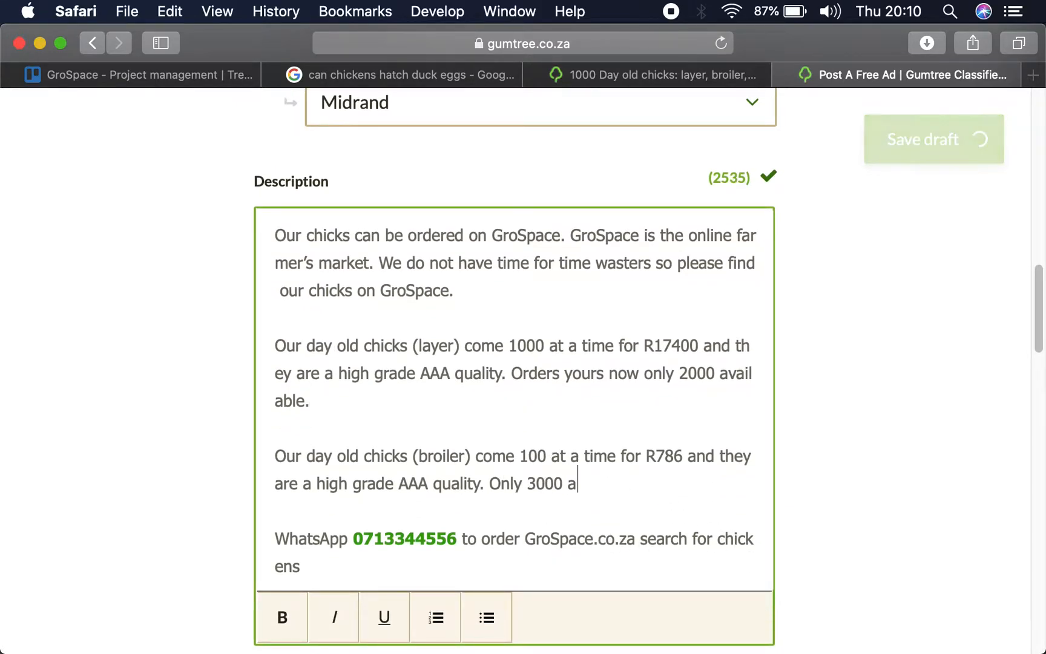
pyautogui.write('vailable ')
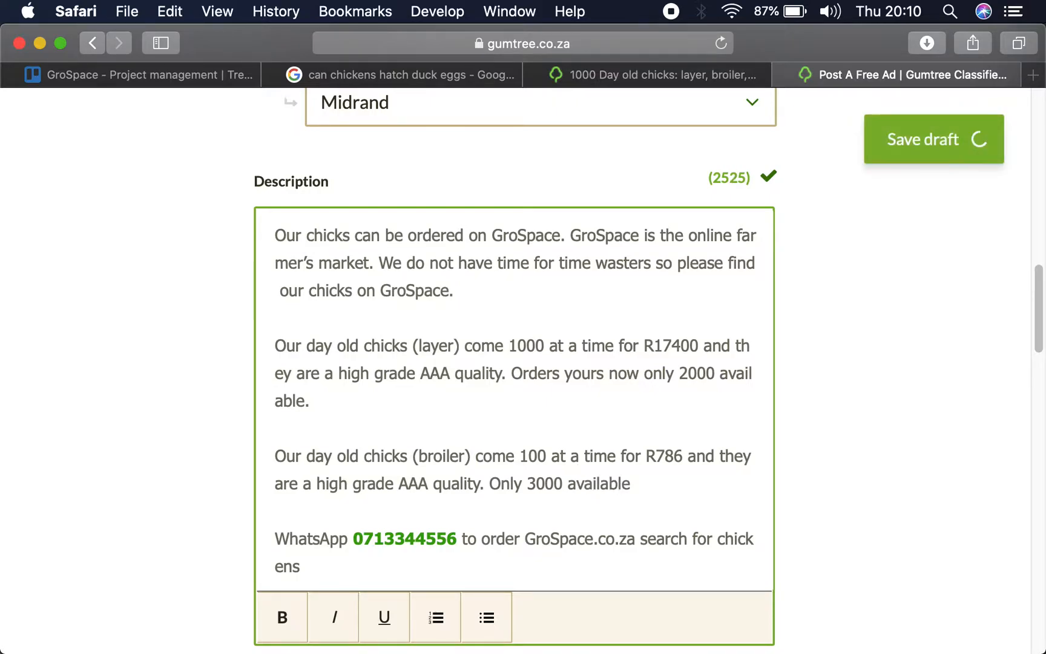
pyautogui.write('to pur')
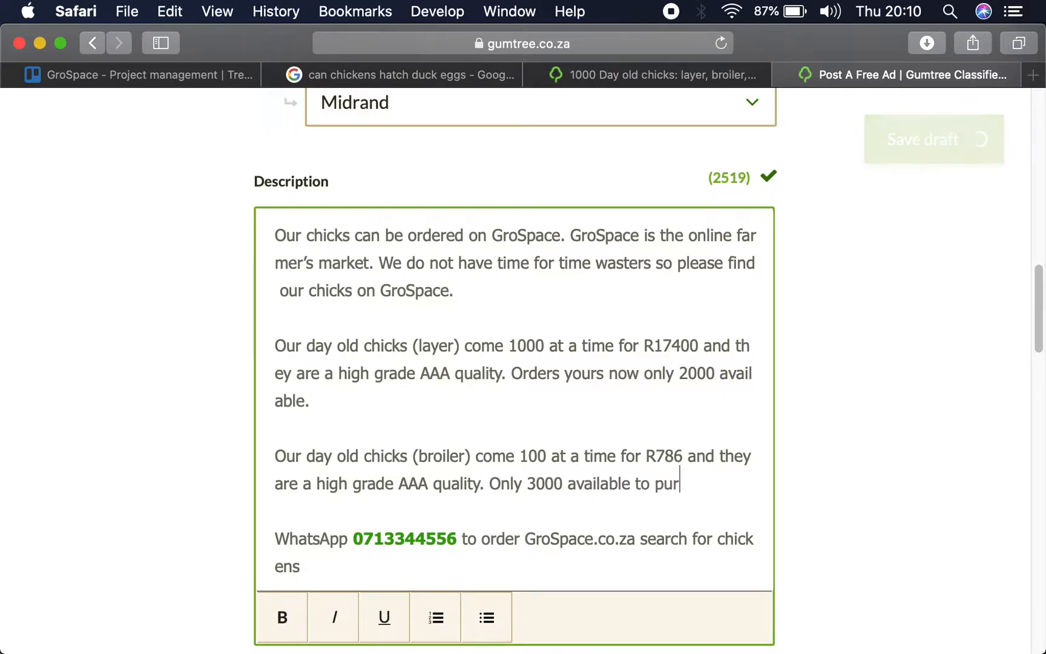
pyautogui.write('chase online')
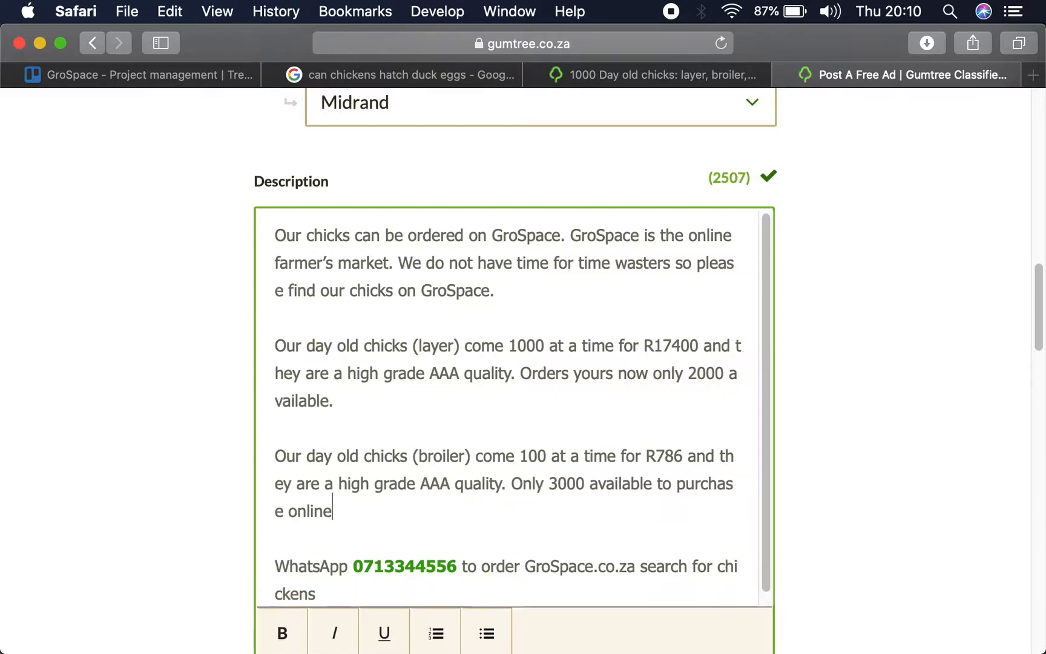
# - End the broiler sentence with a period and add "No time wasters will be entertained." as a separate paragraph below it
pyautogui.write('. ')
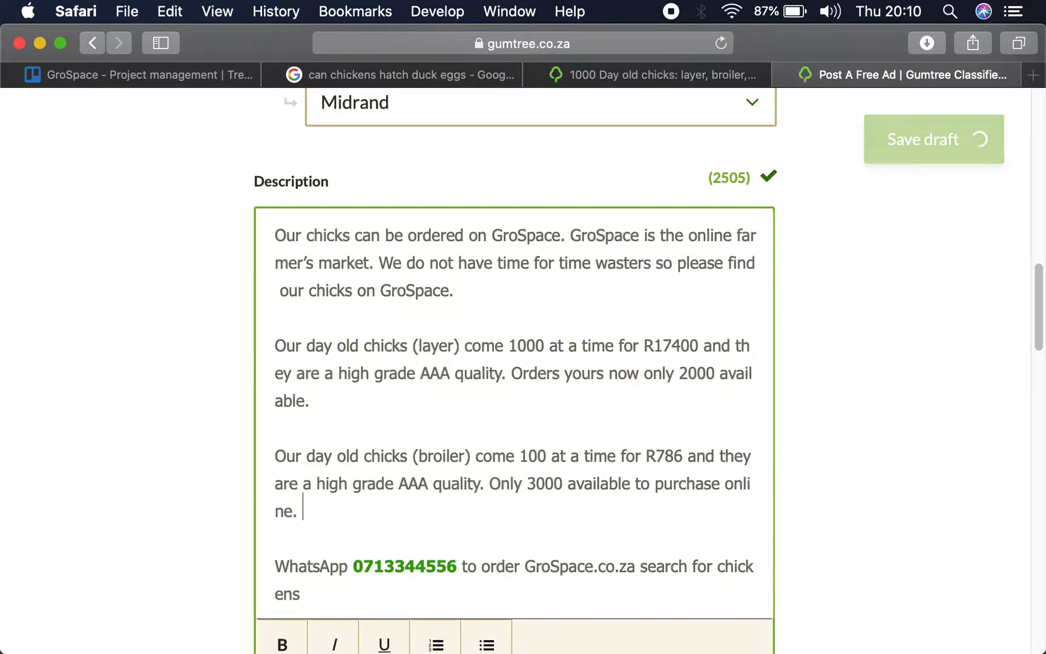
pyautogui.write('no time wasters will be entertained.')
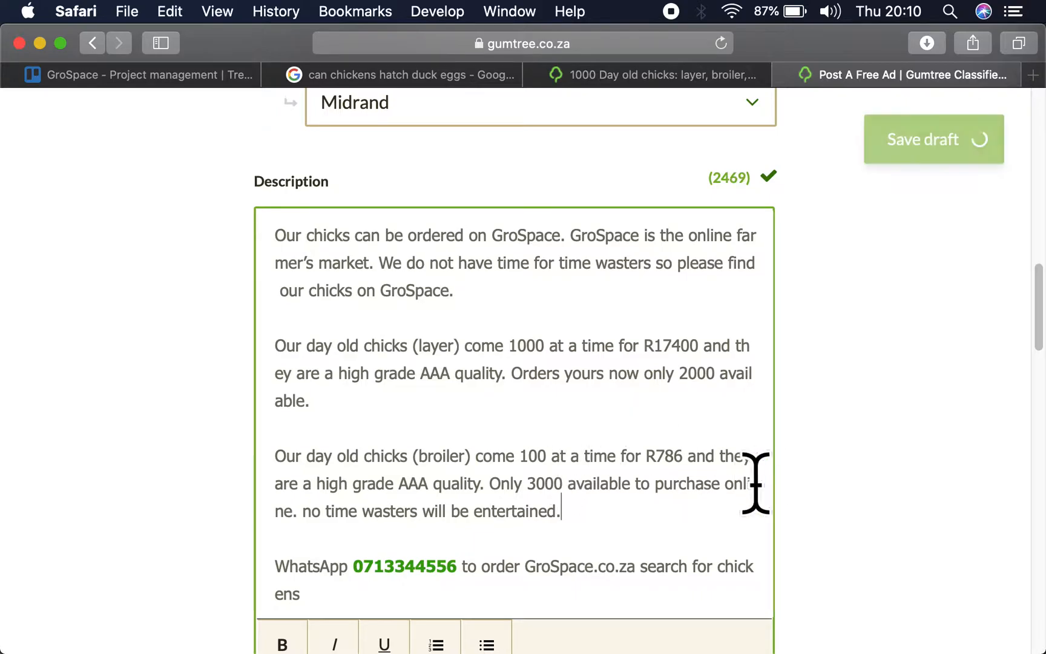
pyautogui.click(311, 513)
pyautogui.press('BackSpace')
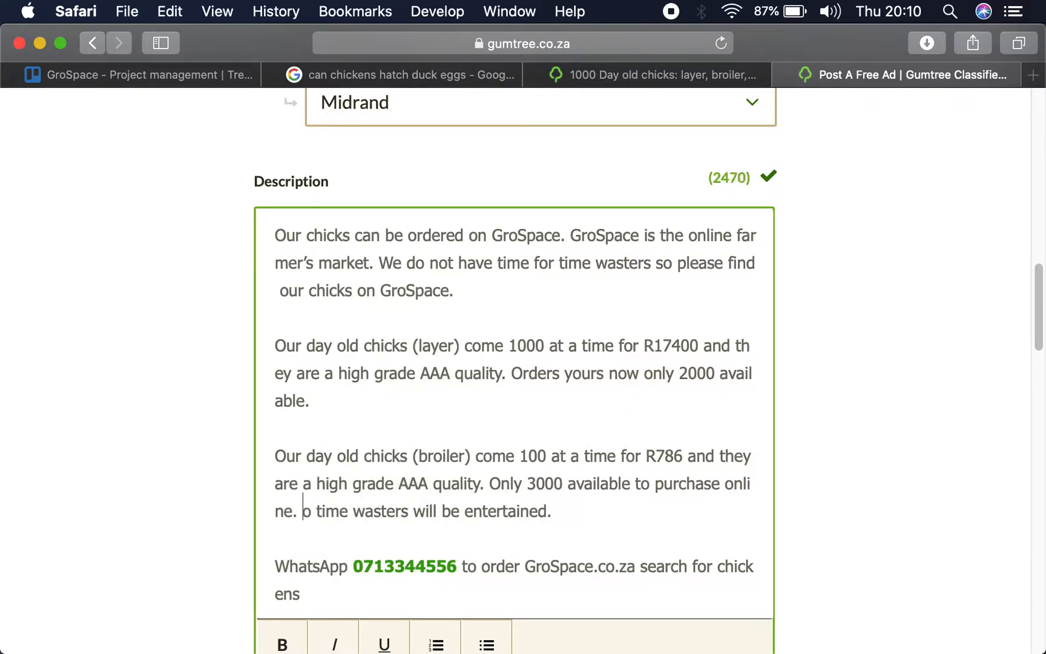
pyautogui.press('Return')
pyautogui.press('Return')
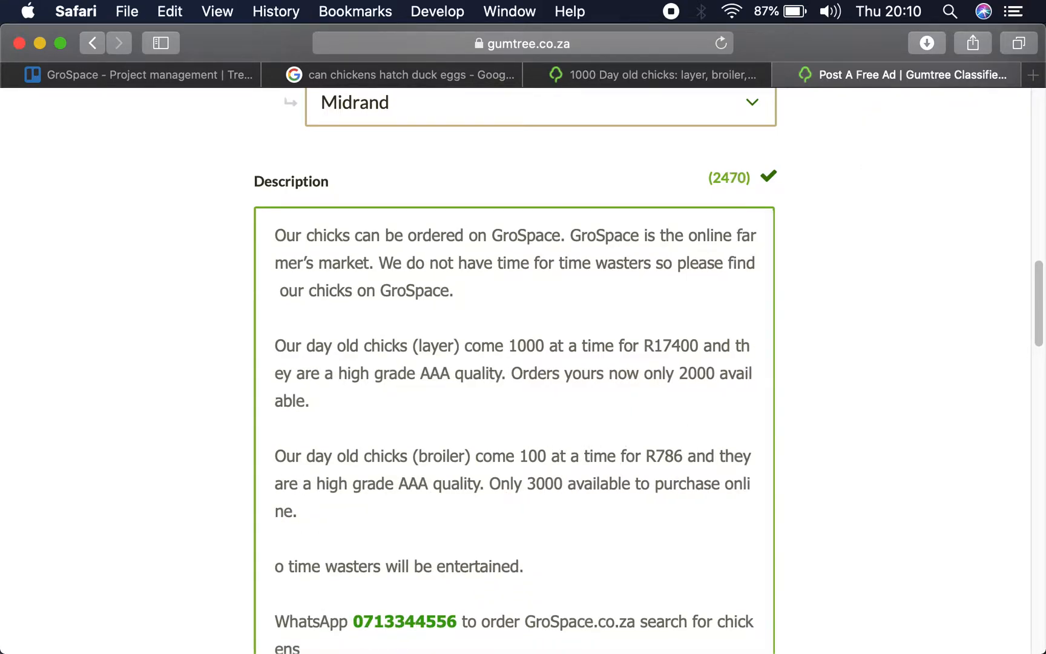
pyautogui.write('N')
# - Continue the time wasters paragraph with "This is a wholesale operation"
pyautogui.press('Down')
pyautogui.press('Left')
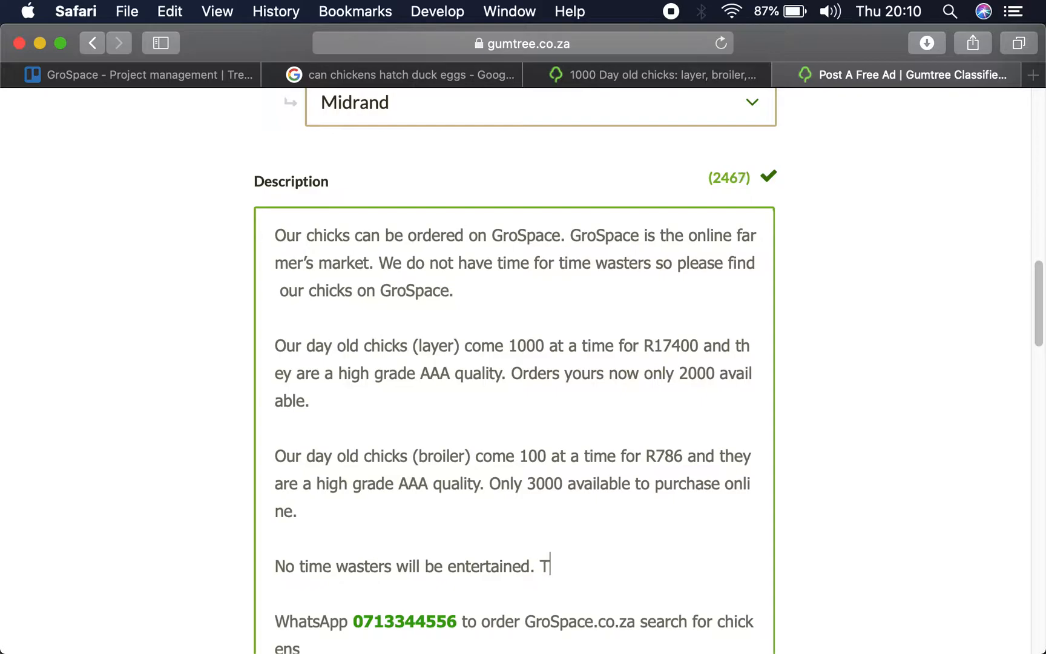
pyautogui.write('who')
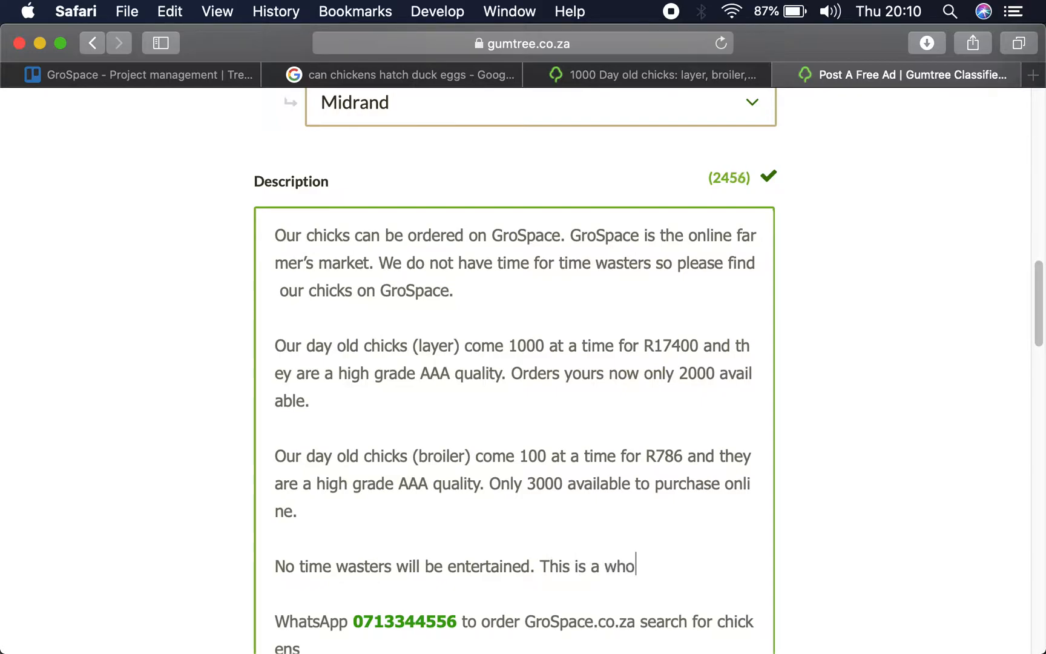
pyautogui.write('lesale ooperati')
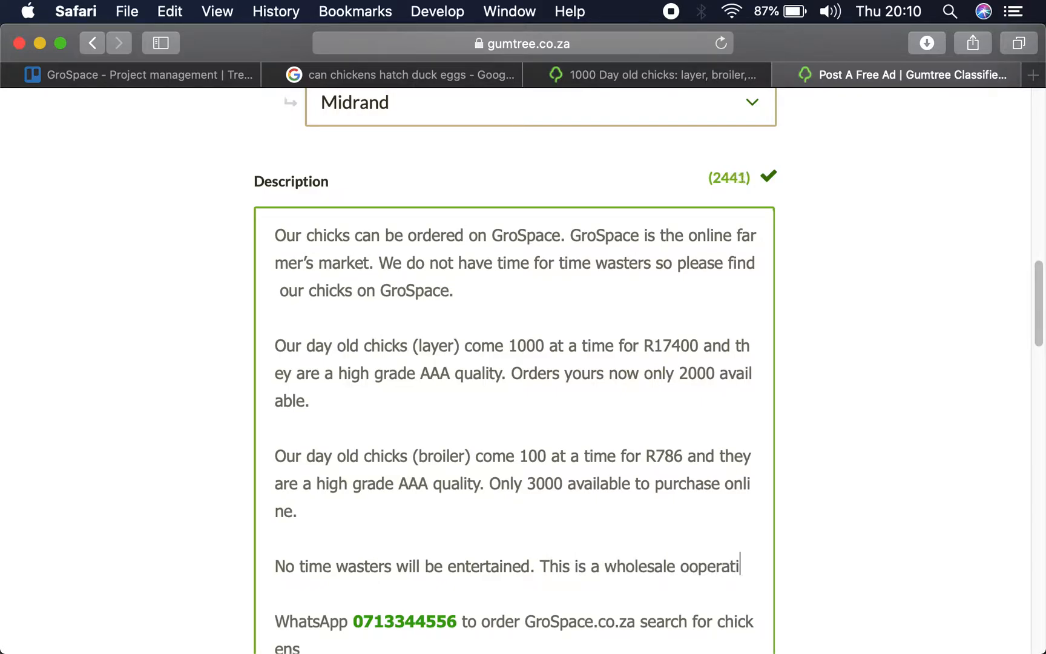
pyautogui.write('pnn')
pyautogui.press('BackSpace')
pyautogui.press('BackSpace')
pyautogui.write('peratioon')
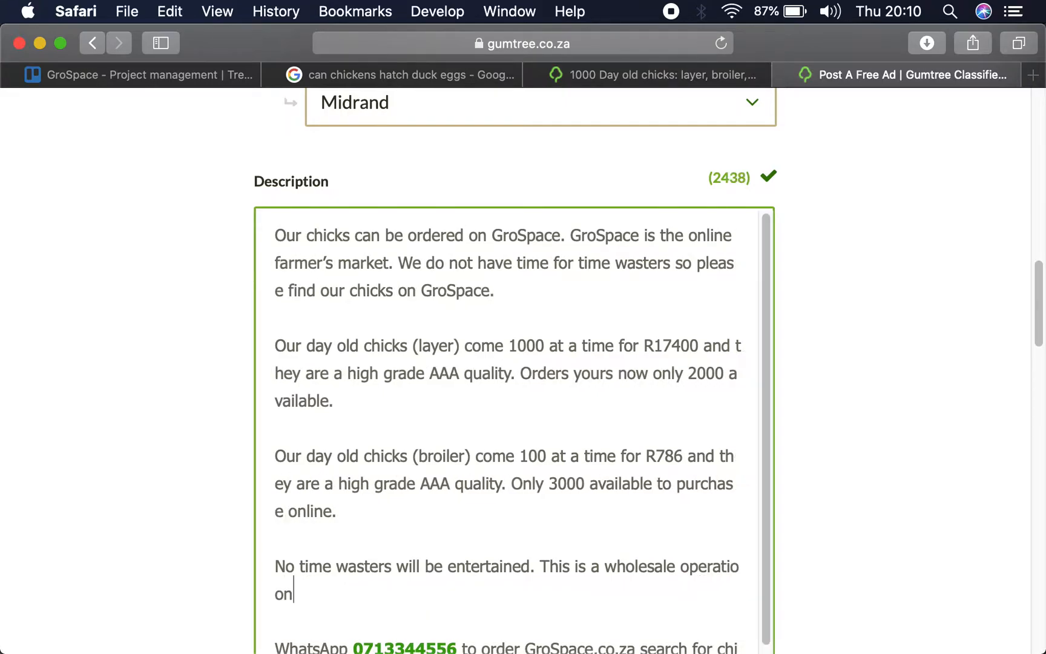
pyautogui.press('BackSpace')
pyautogui.press('BackSpace')
pyautogui.write('n and we ')
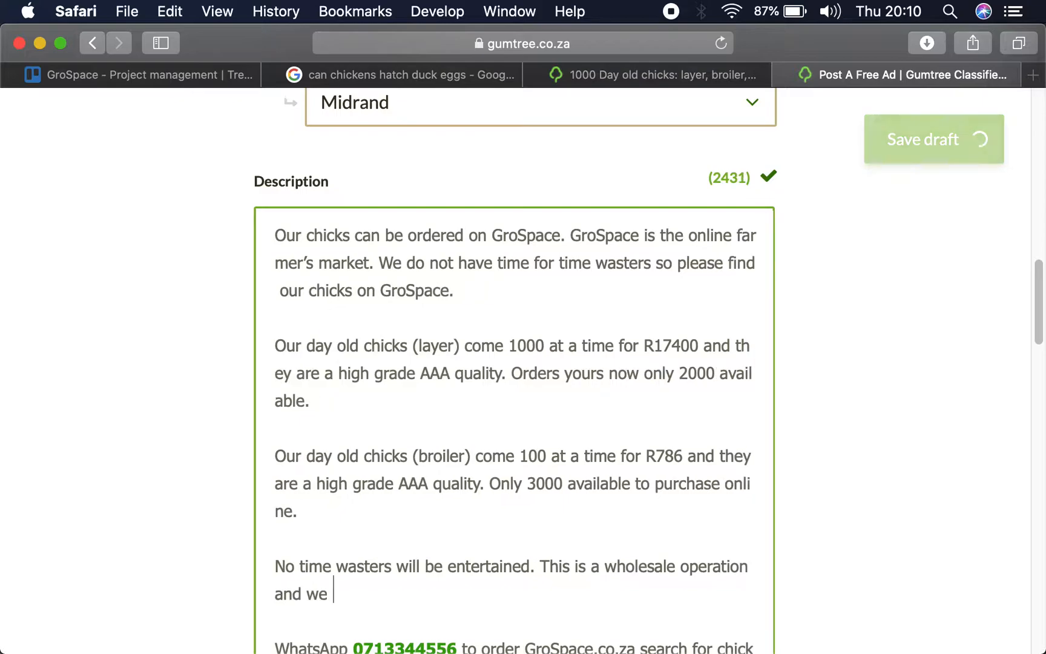
pyautogui.write('have a minimu')
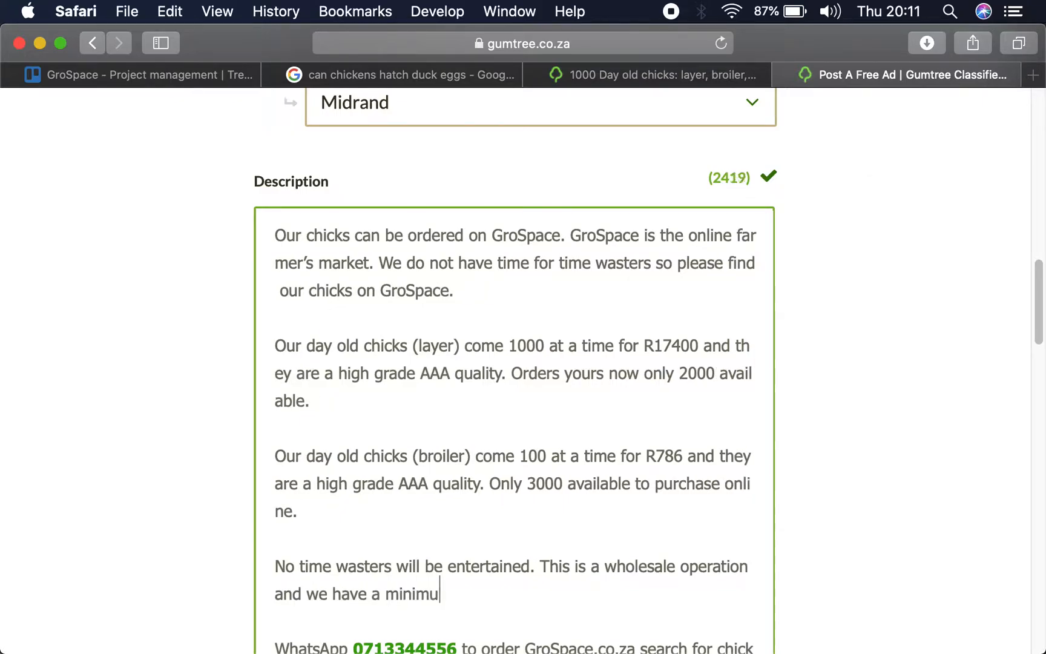
pyautogui.write('m order policy of 1000 chicks')
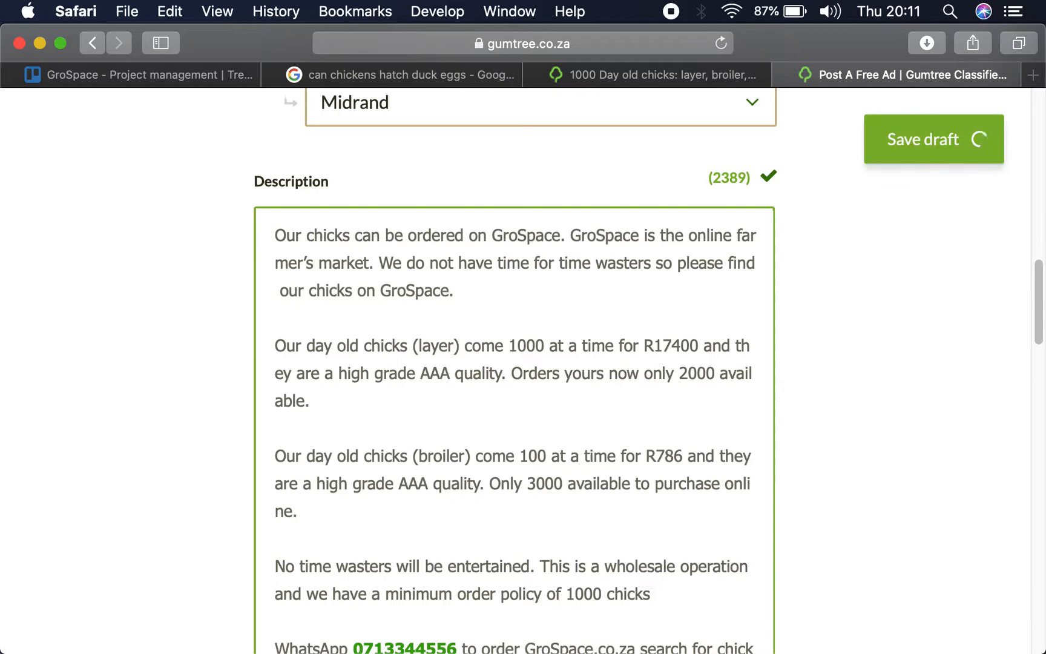
pyautogui.write(' to be ')
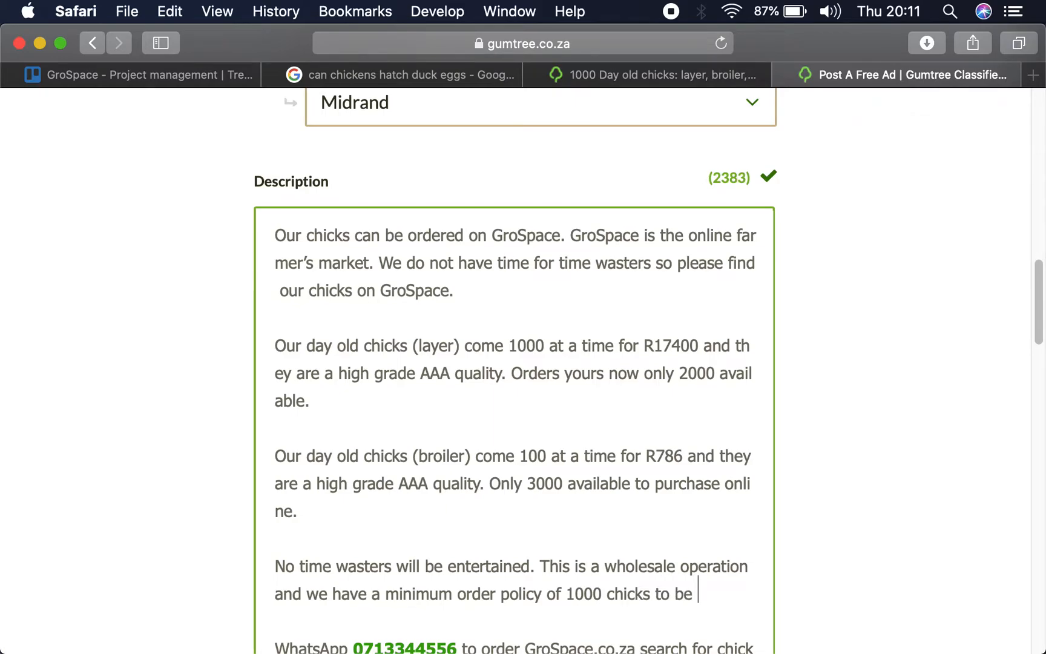
pyautogui.write('delivered soon Wednesdays.')
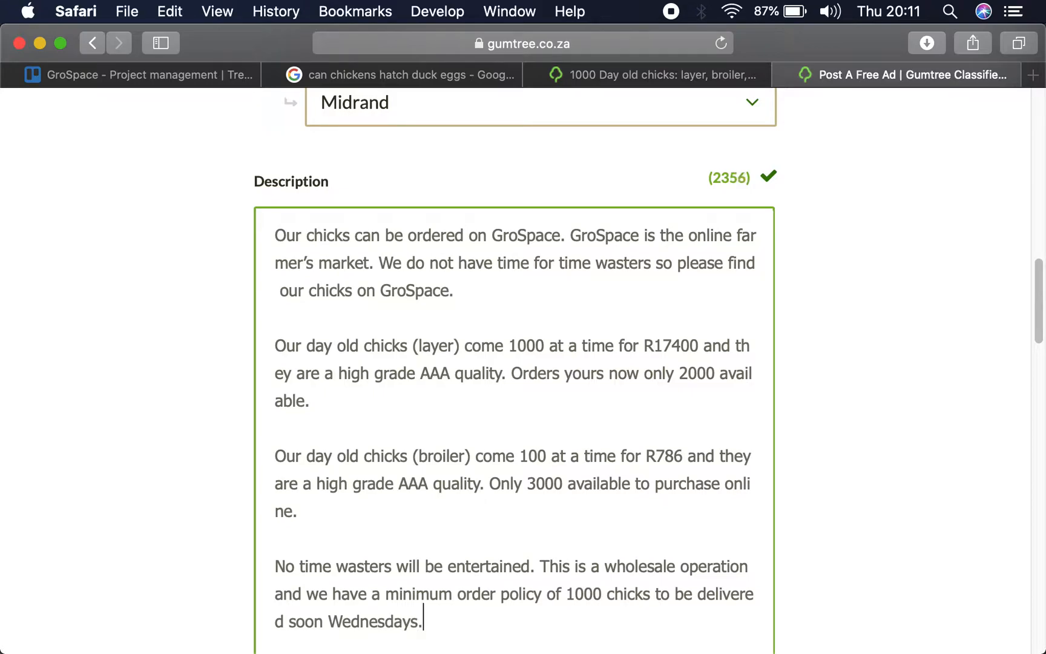
pyautogui.write(' Order')
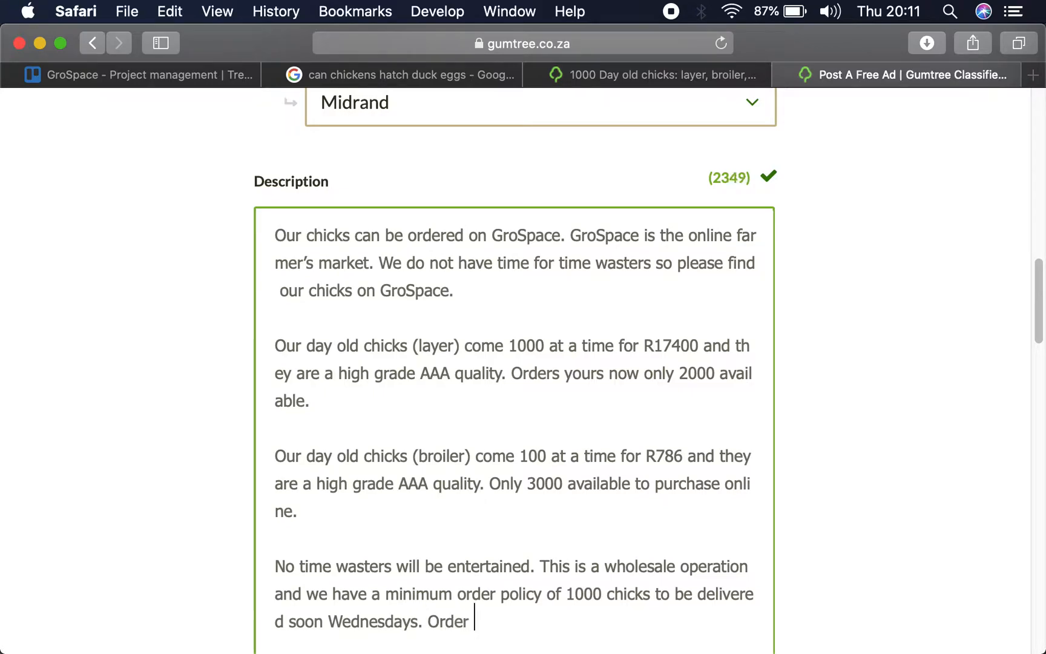
pyautogui.write(' b')
pyautogui.write('pay online ')
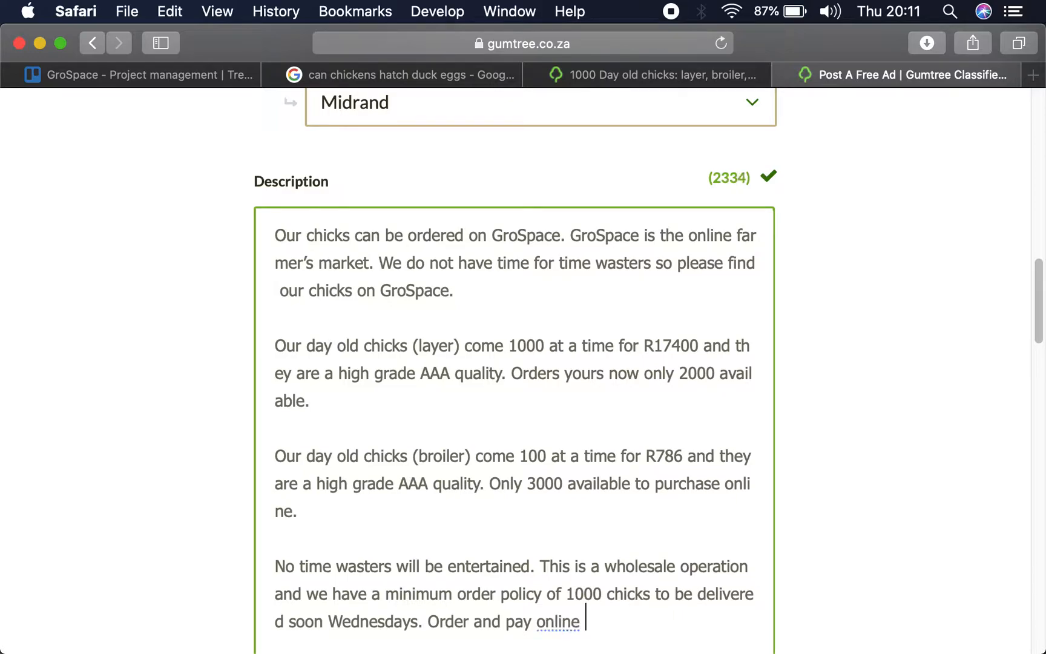
pyautogui.write('by Tuesday')
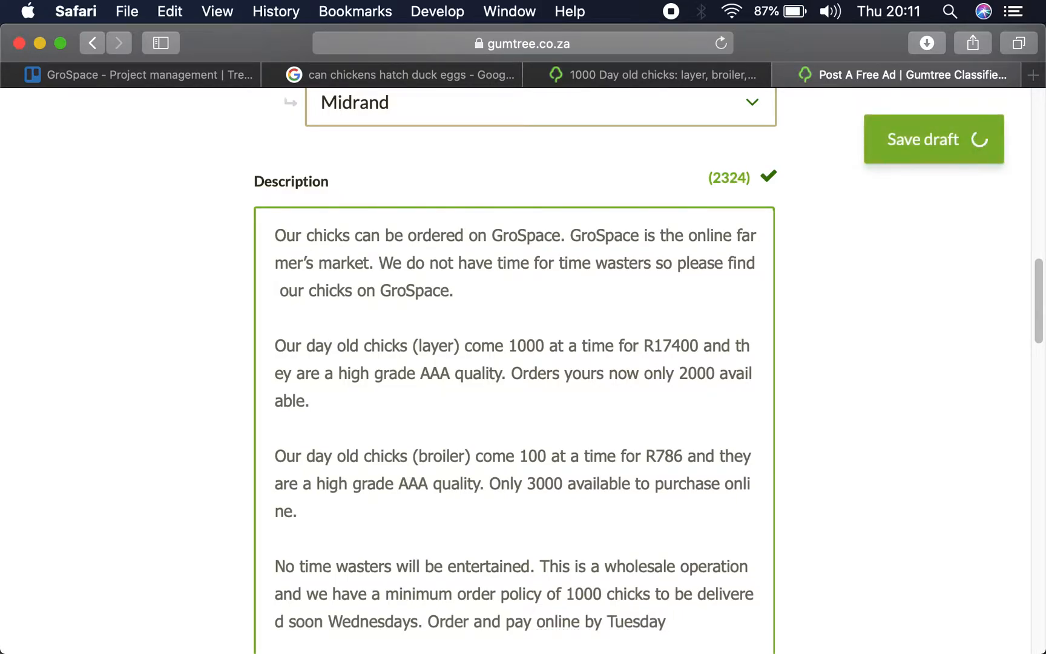
pyautogui.write(' the pre')
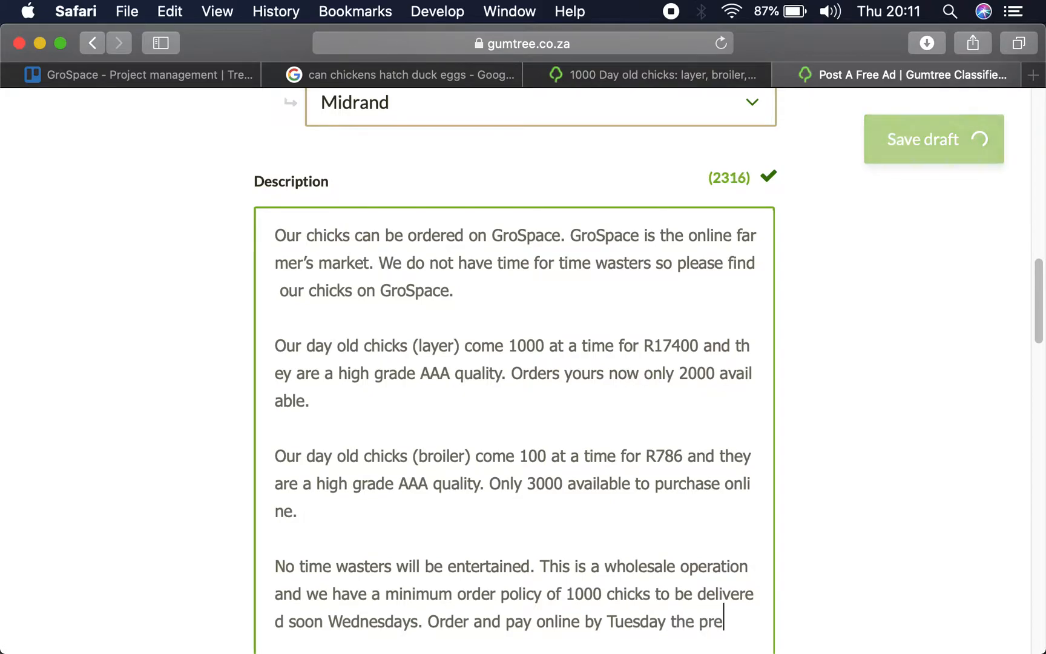
pyautogui.write('vious week')
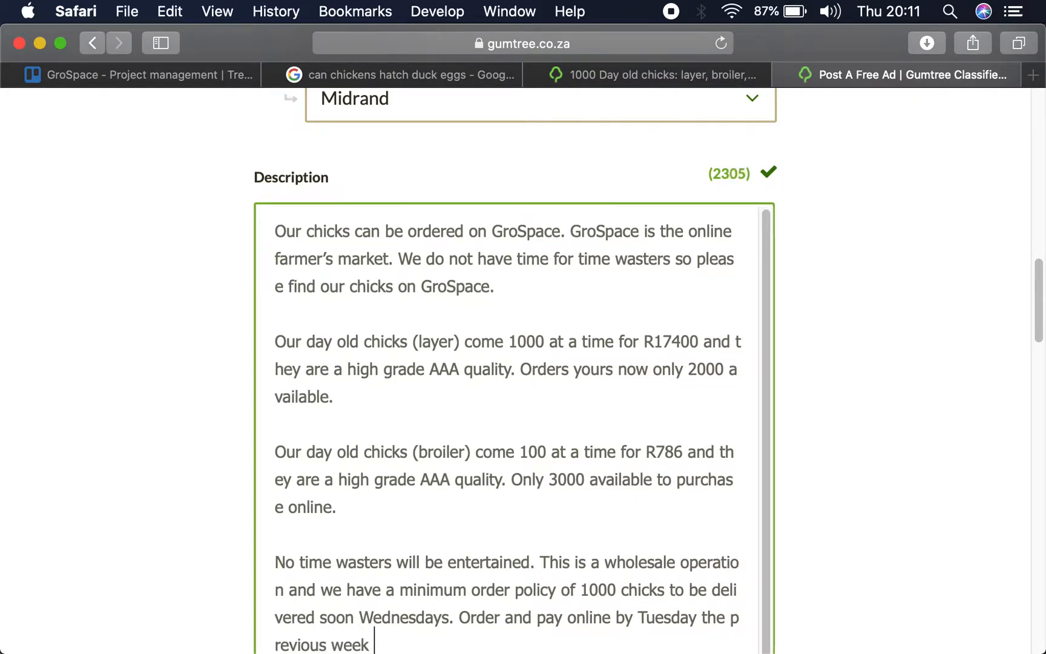
# - Add "Order and pay online by Tuesday the previous week." to the end of the wholesale paragraph in the description
pyautogui.press('BackSpace')
pyautogui.write('.')
# - Add the sentence "Long term contracts will be given preference." at the end of the same paragraph
pyautogui.scroll(-1, 435, 495)
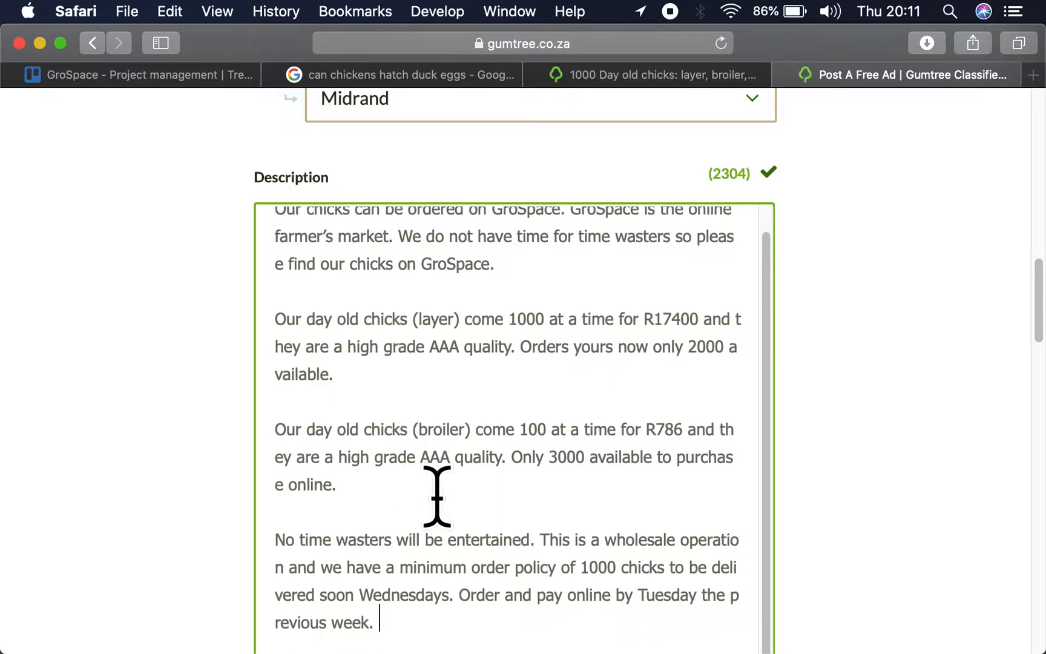
pyautogui.write('Lo')
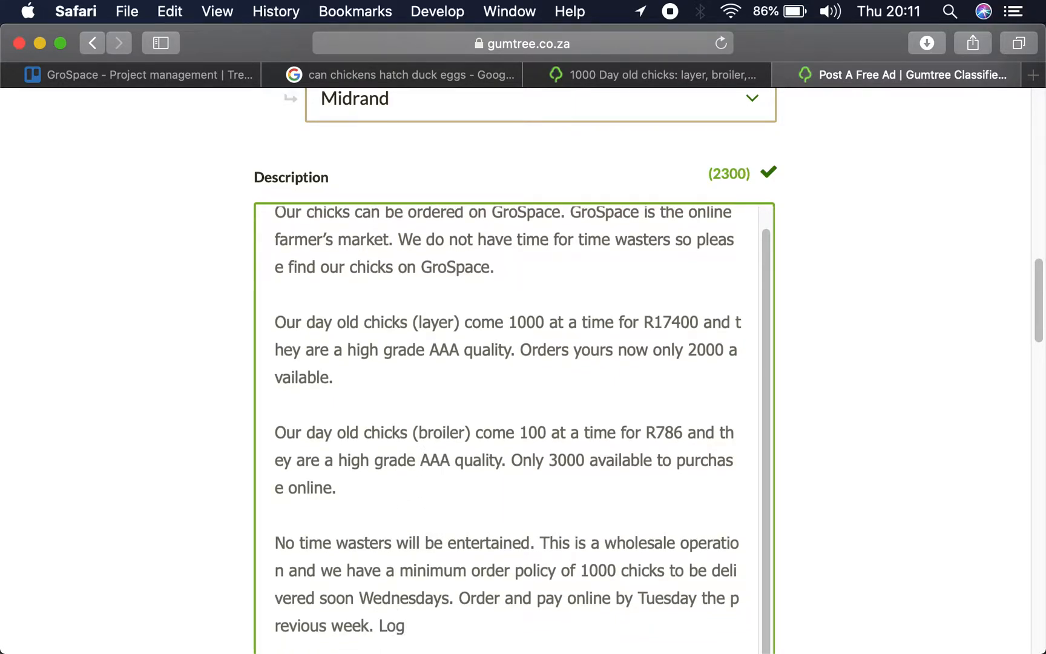
pyautogui.write('ng term contracts will be ')
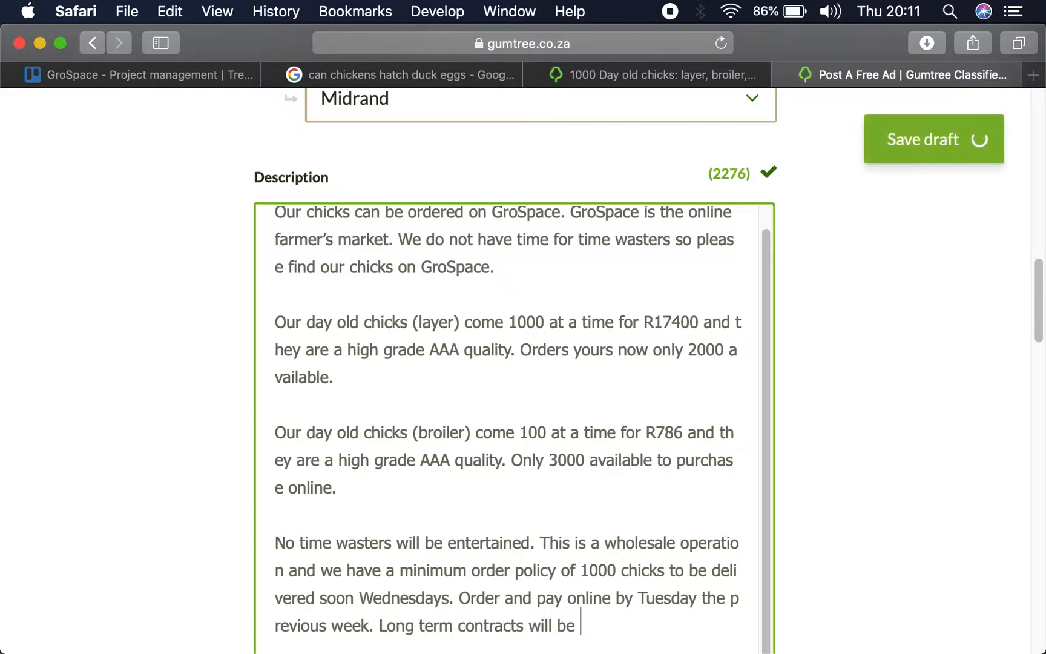
pyautogui.write('given prefer')
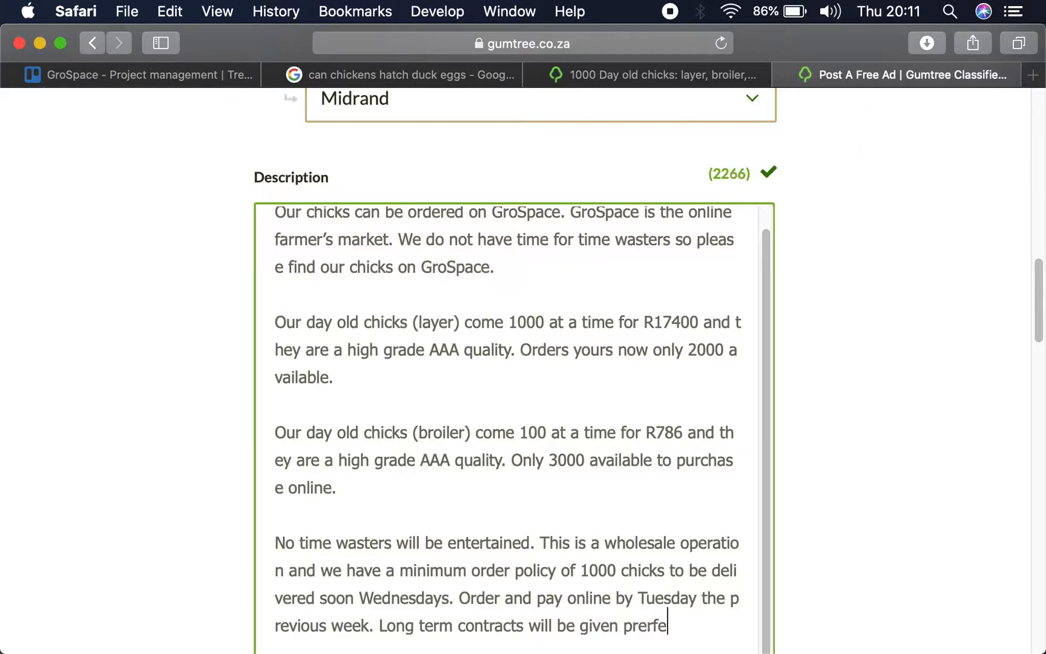
pyautogui.press('BackSpace')
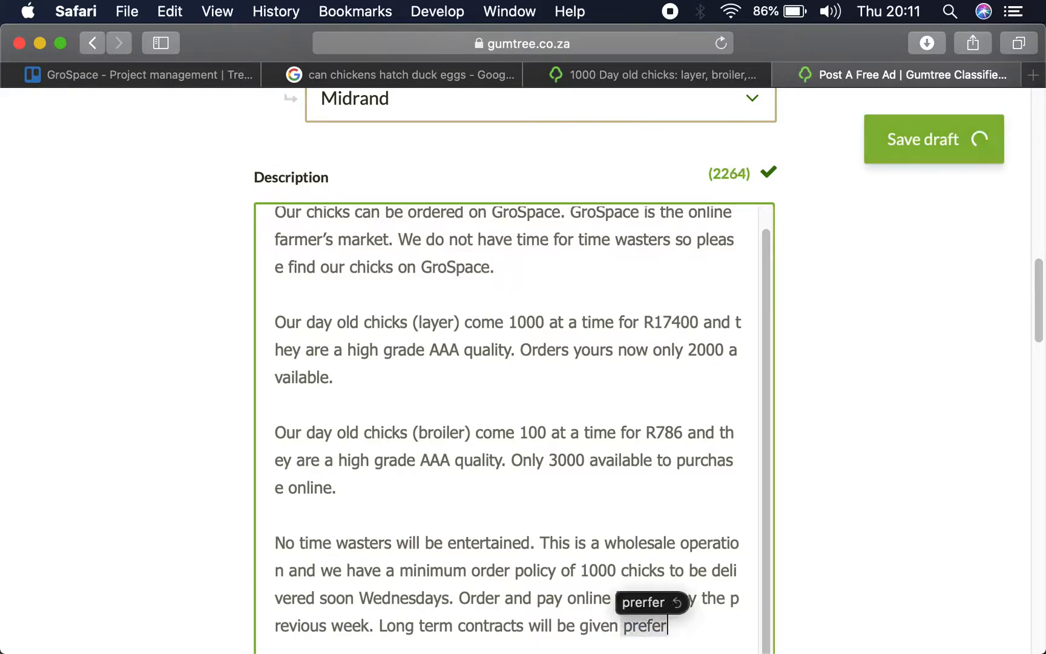
pyautogui.write('ence.')
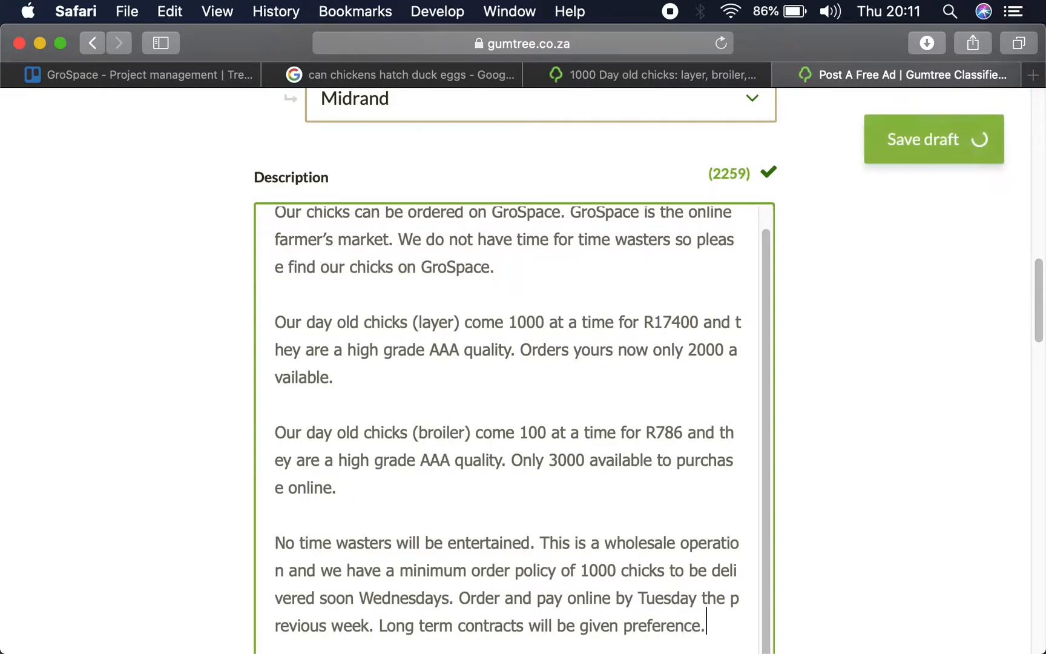
pyautogui.scroll(-4, 877, 487)
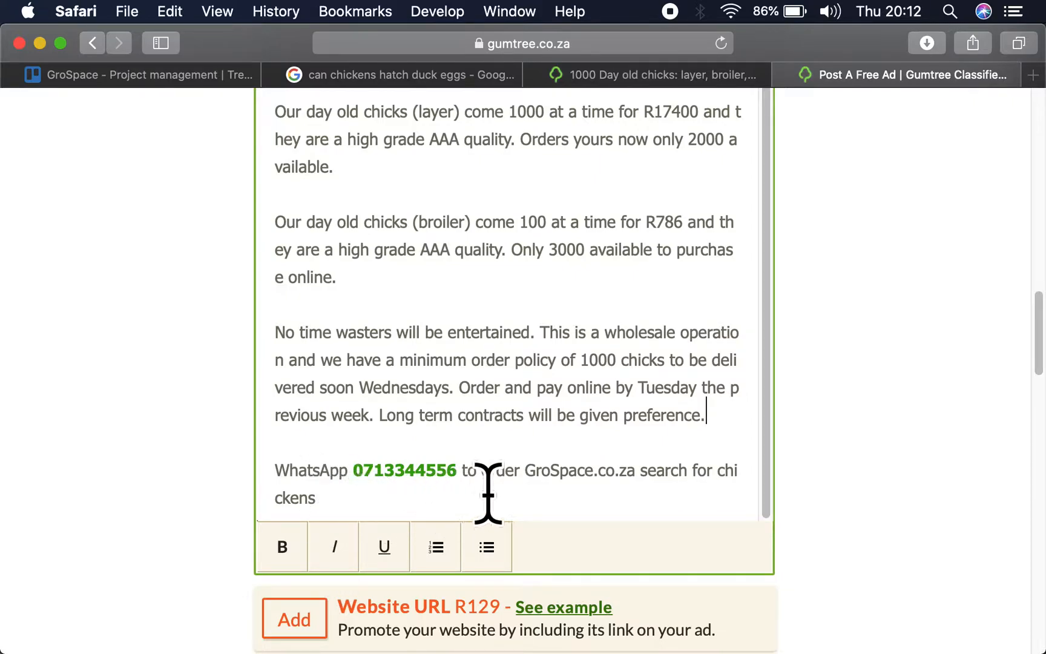
pyautogui.click(526, 471)
pyautogui.write('www.')
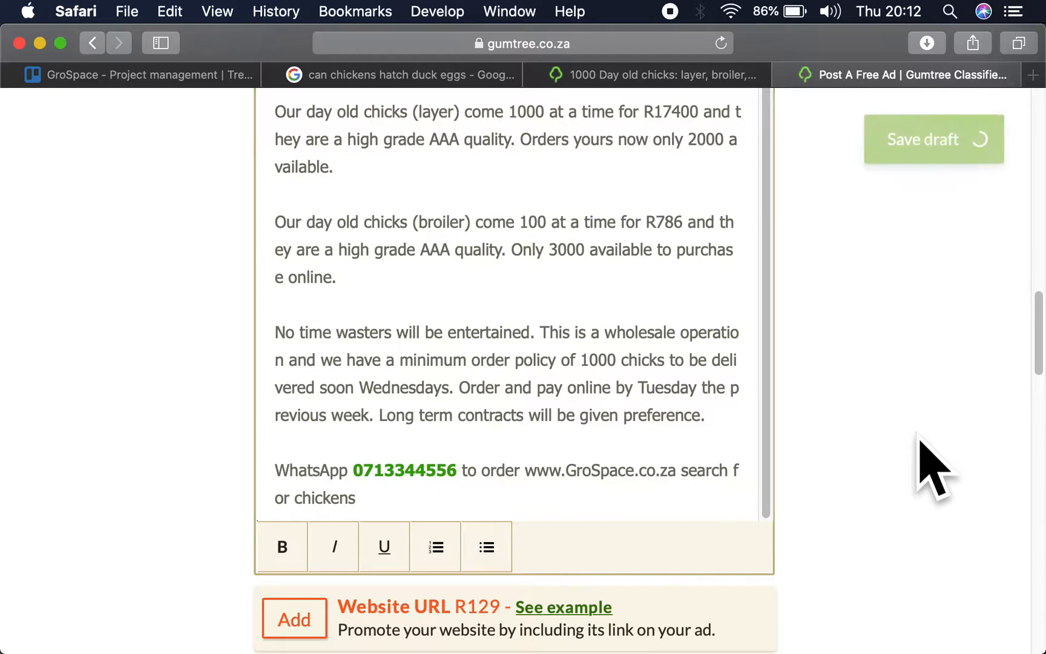
pyautogui.scroll(-5, 934, 466)
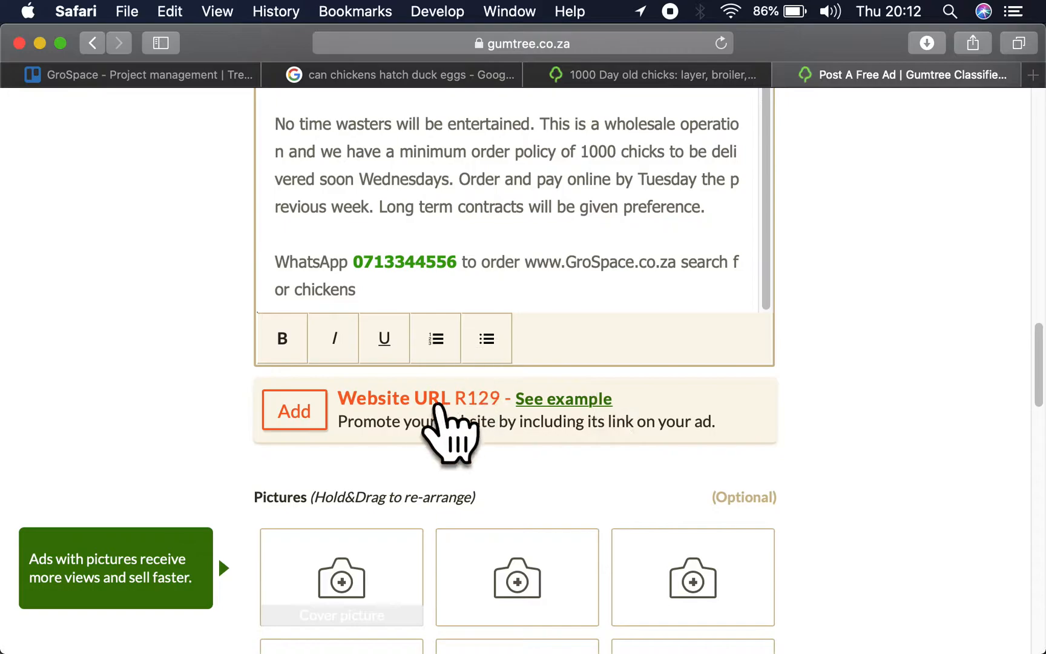
pyautogui.moveTo(526, 258); pyautogui.dragTo(677, 269)
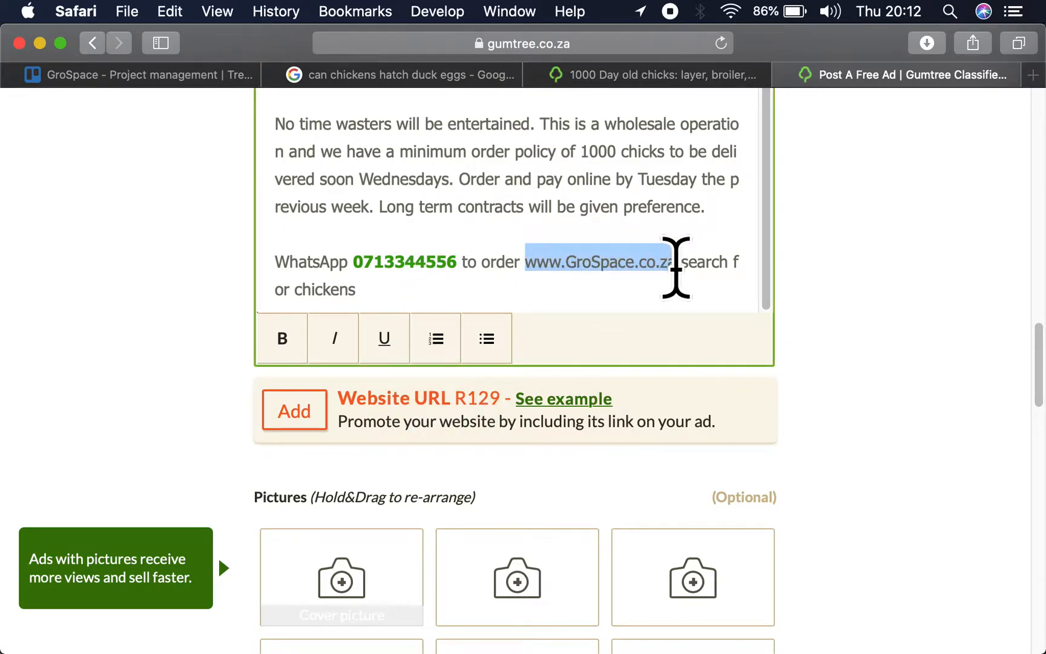
pyautogui.click(334, 338)
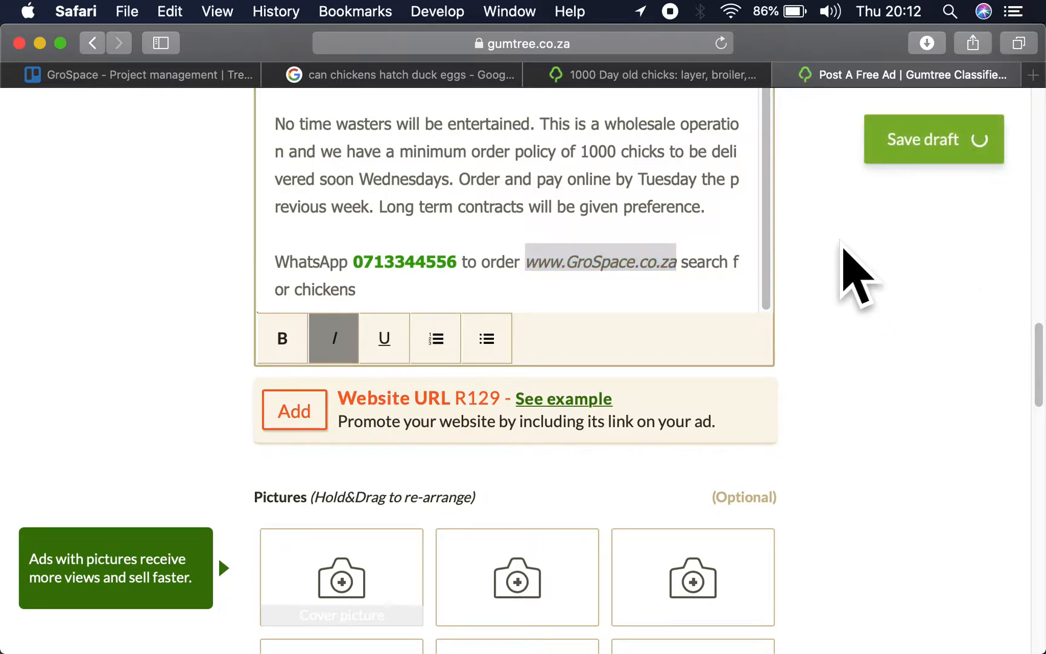
# - Start adding a cover picture to the ad and show the Downloads files as icons
pyautogui.scroll(-5, 635, 364)
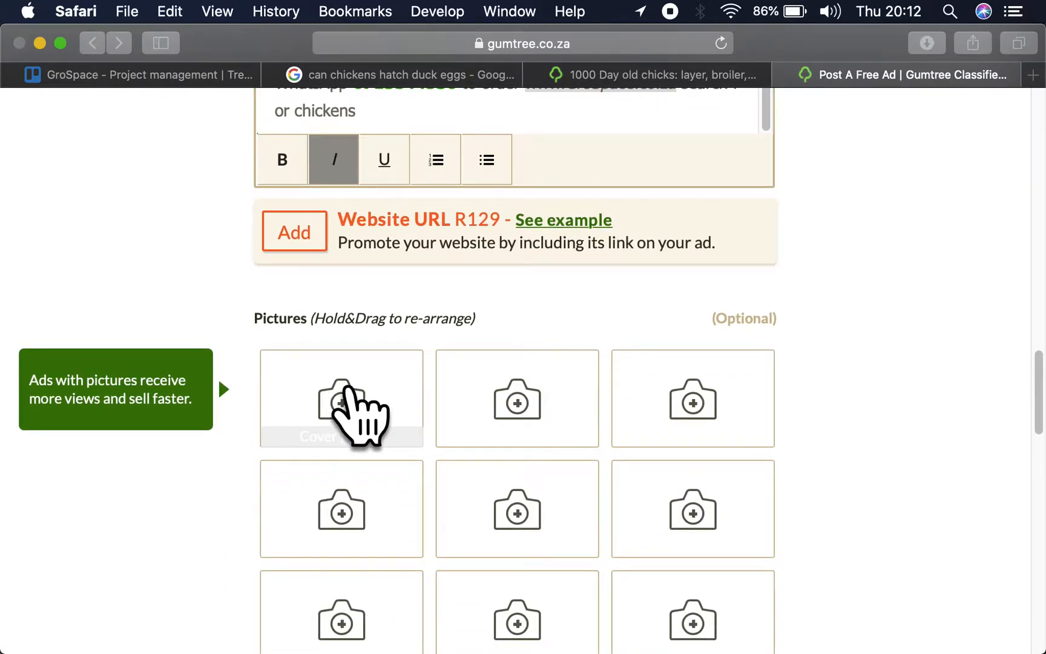
pyautogui.click(346, 391)
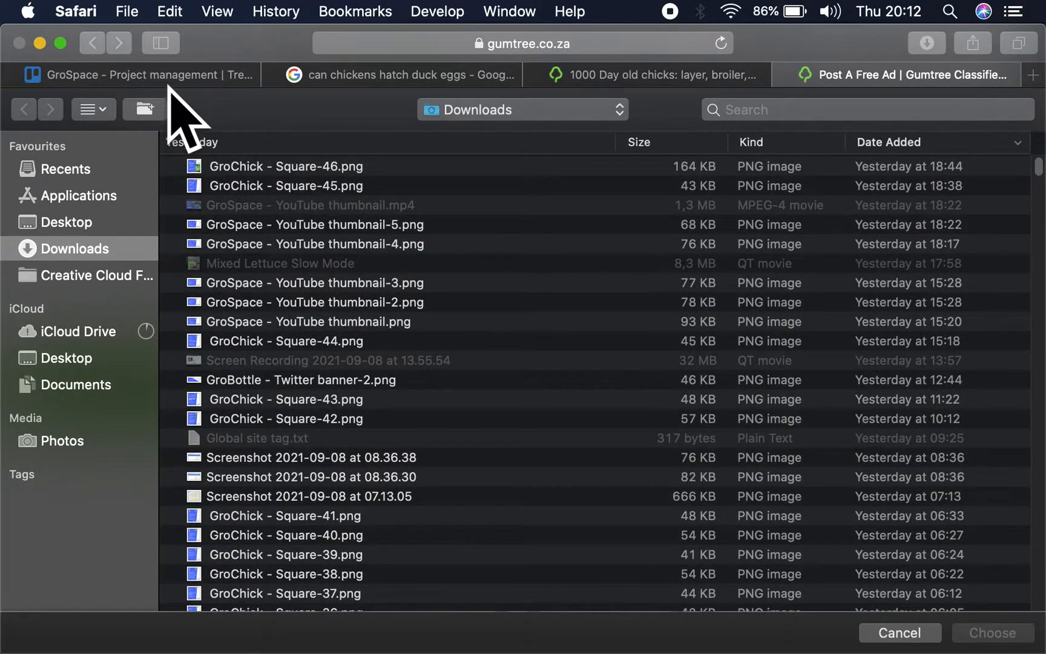
pyautogui.click(88, 109)
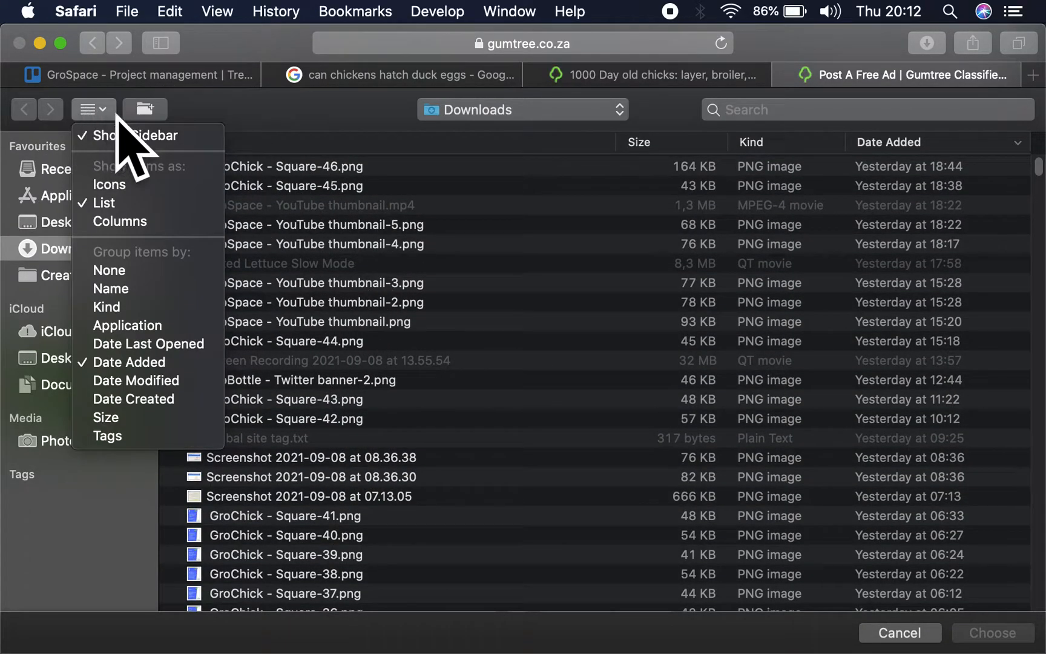
pyautogui.click(124, 183)
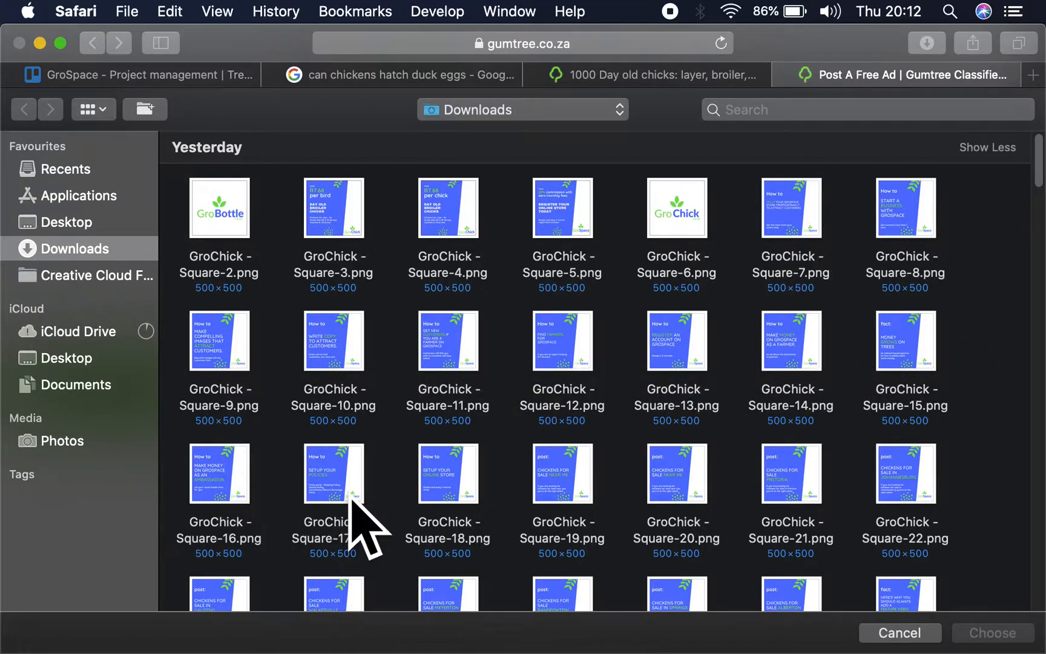
# - Upload the five images GroChick - Square-36.png through GroChick - Square-40.png from Downloads as ad pictures
pyautogui.scroll(-5, 355, 472)
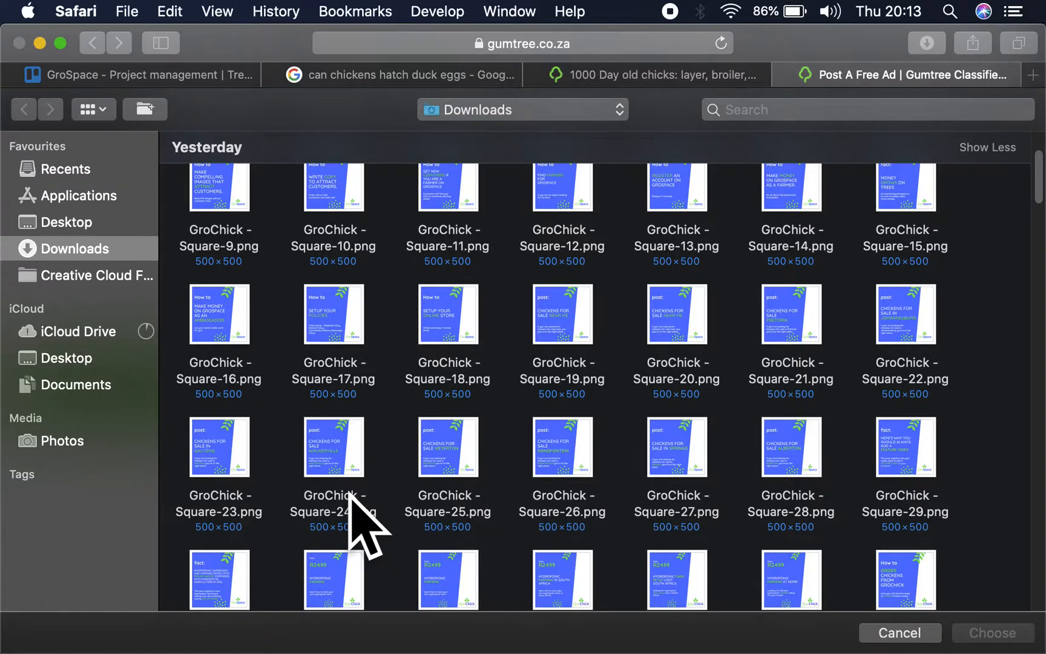
pyautogui.scroll(-5, 357, 505)
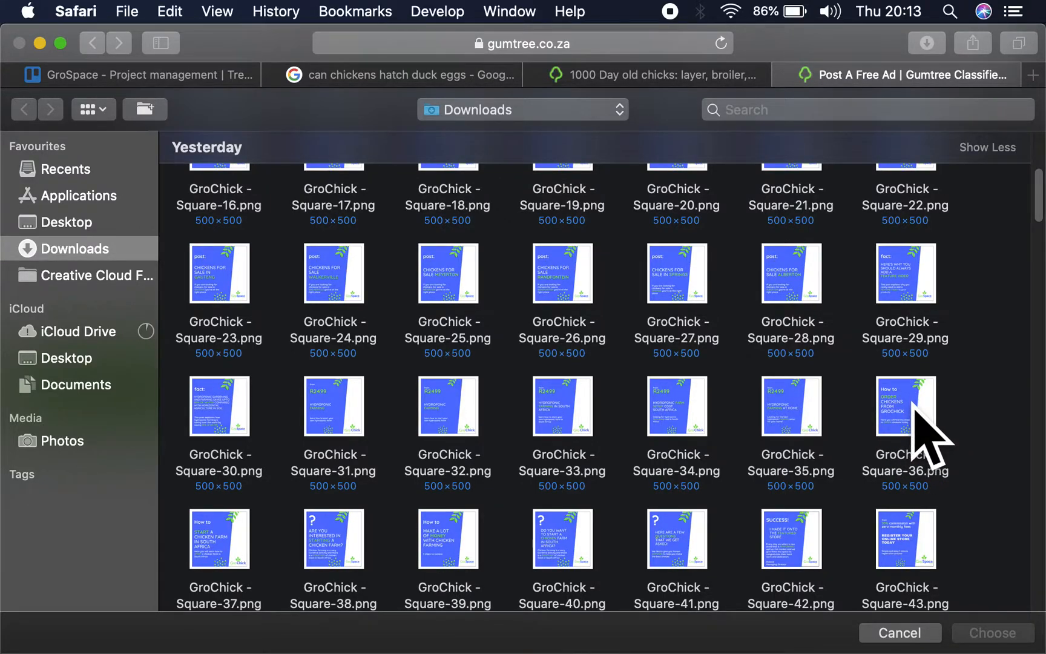
pyautogui.click(222, 524)
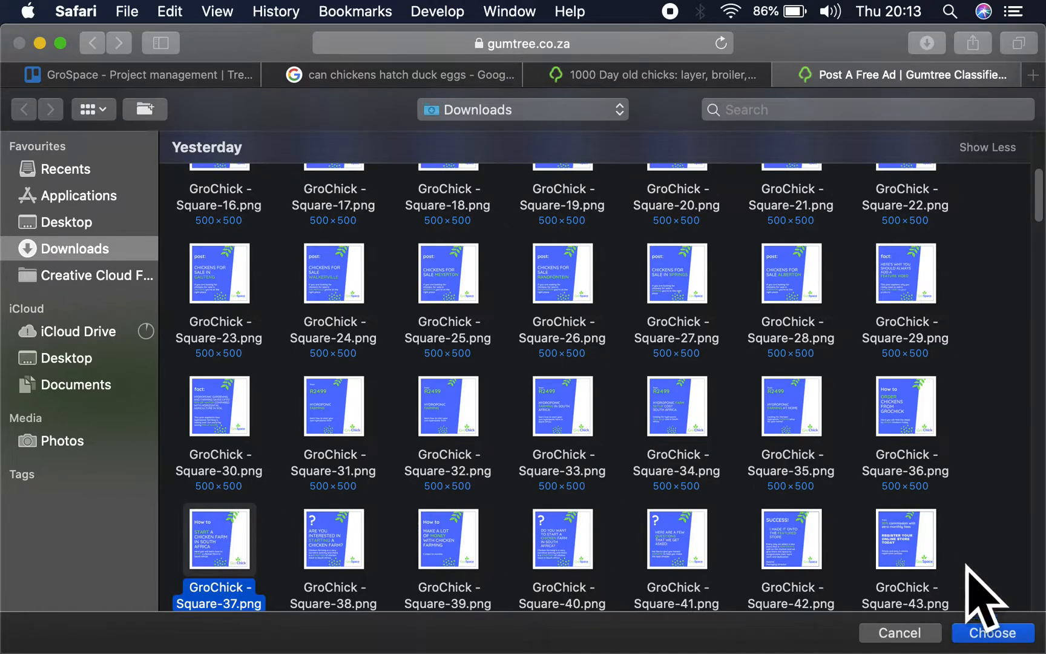
pyautogui.keyDown('super'); pyautogui.click(932, 439); pyautogui.keyUp('super')
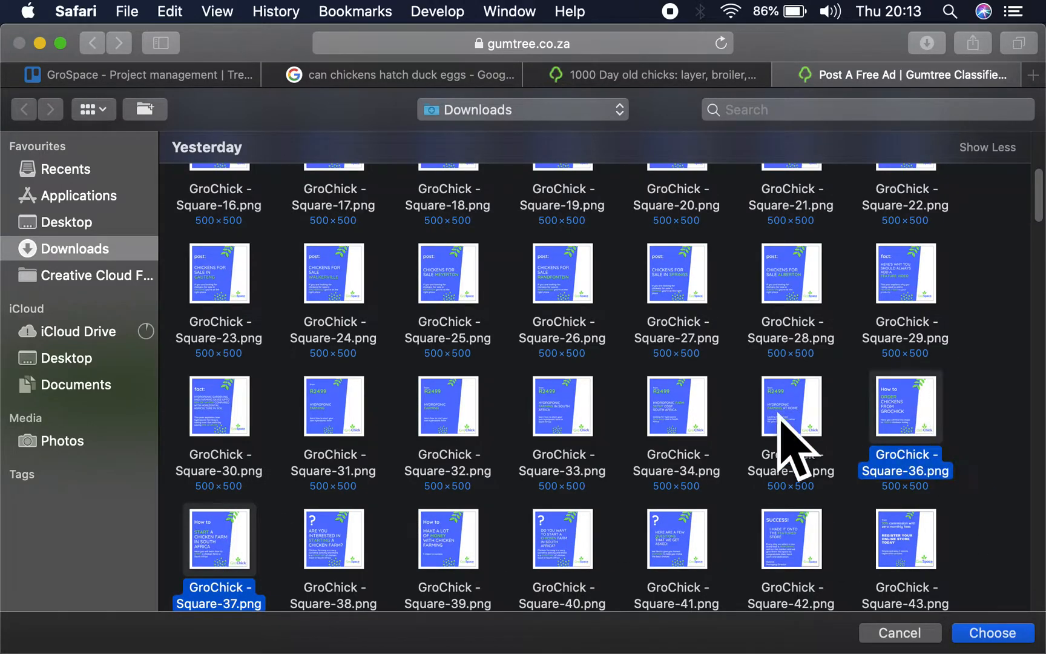
pyautogui.scroll(-4, 595, 427)
pyautogui.keyDown('super'); pyautogui.click(320, 431); pyautogui.keyUp('super')
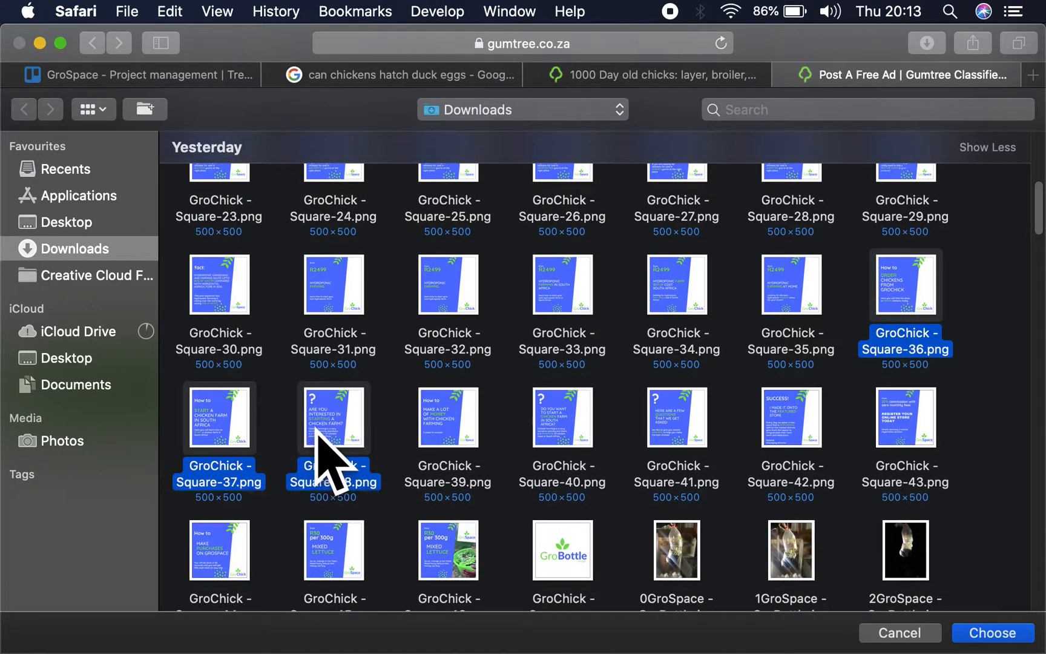
pyautogui.keyDown('super'); pyautogui.click(457, 446); pyautogui.keyUp('super')
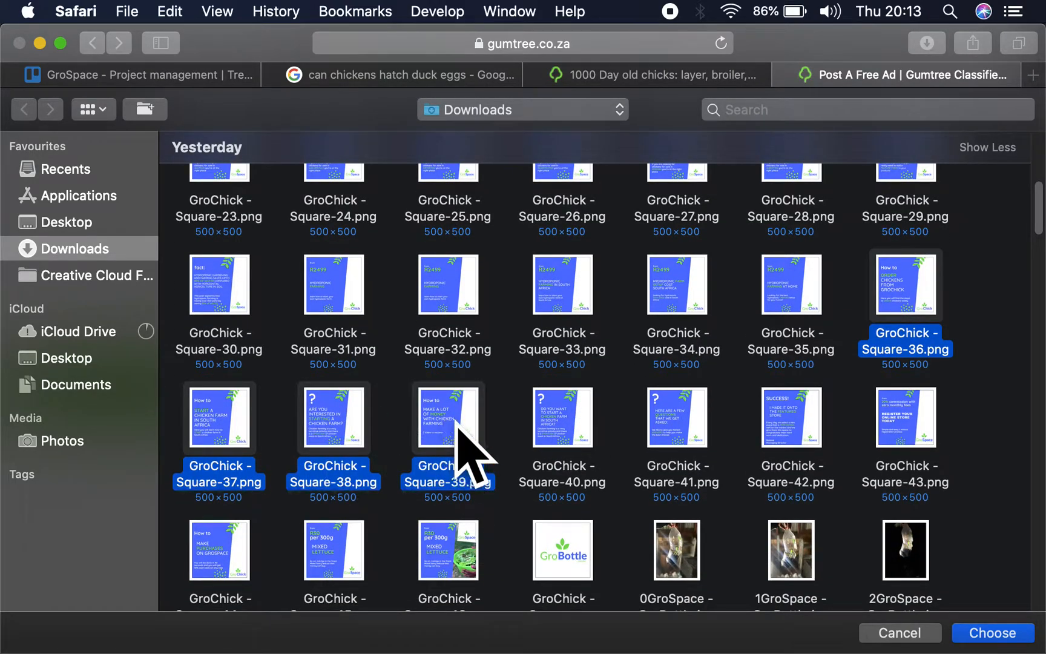
pyautogui.keyDown('super'); pyautogui.click(547, 424); pyautogui.keyUp('super')
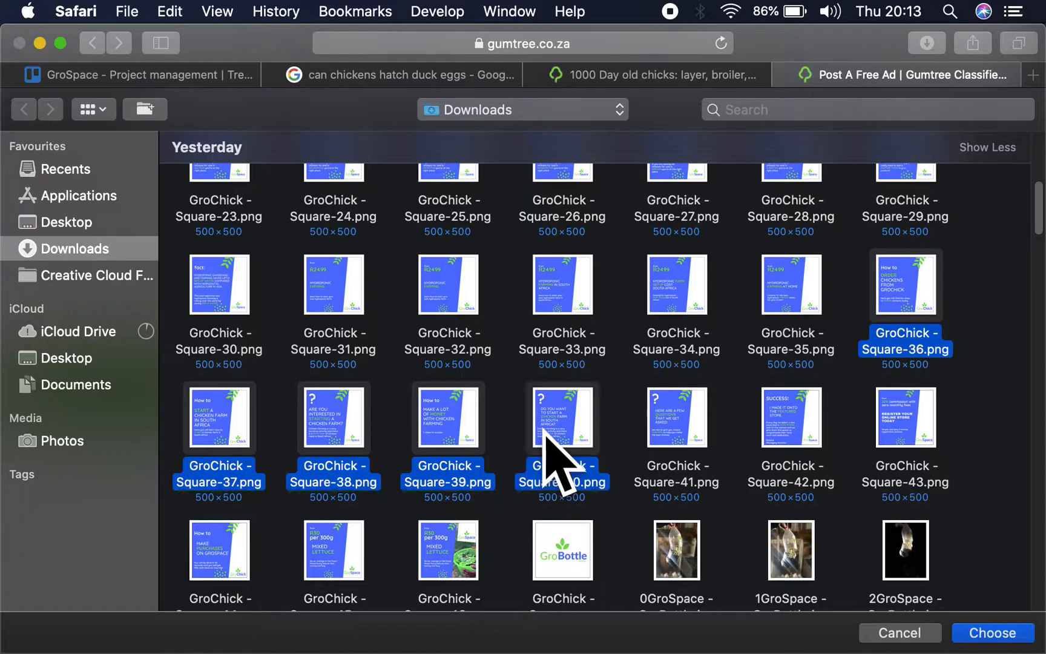
pyautogui.scroll(-3, 615, 442)
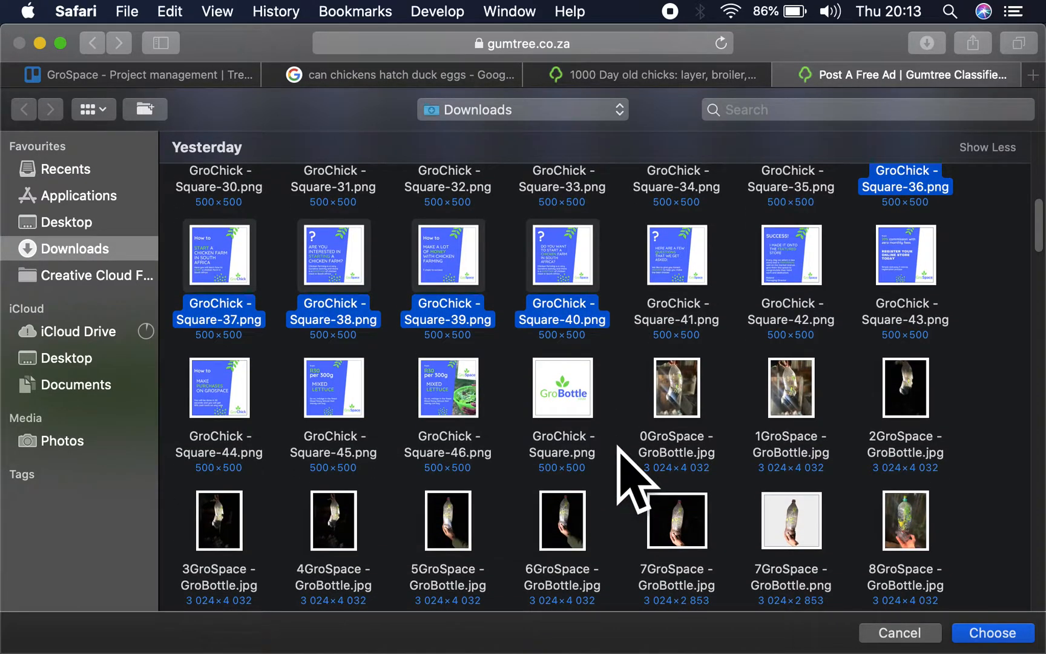
pyautogui.click(986, 632)
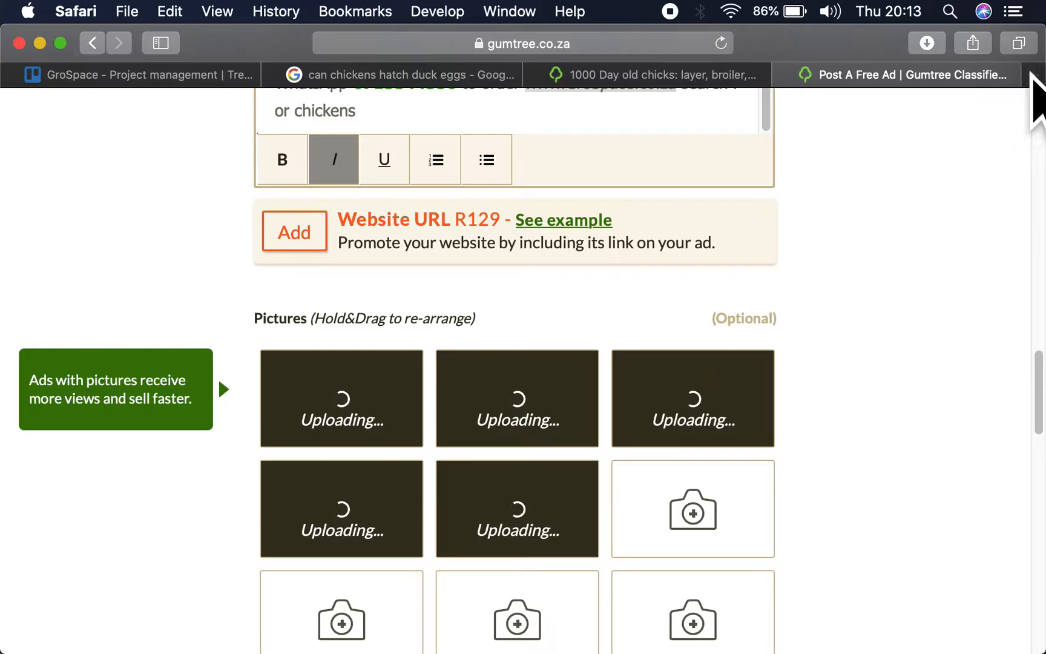
# - Search Google for "canva" in a new browser tab
pyautogui.click(1033, 74)
pyautogui.write('canva')
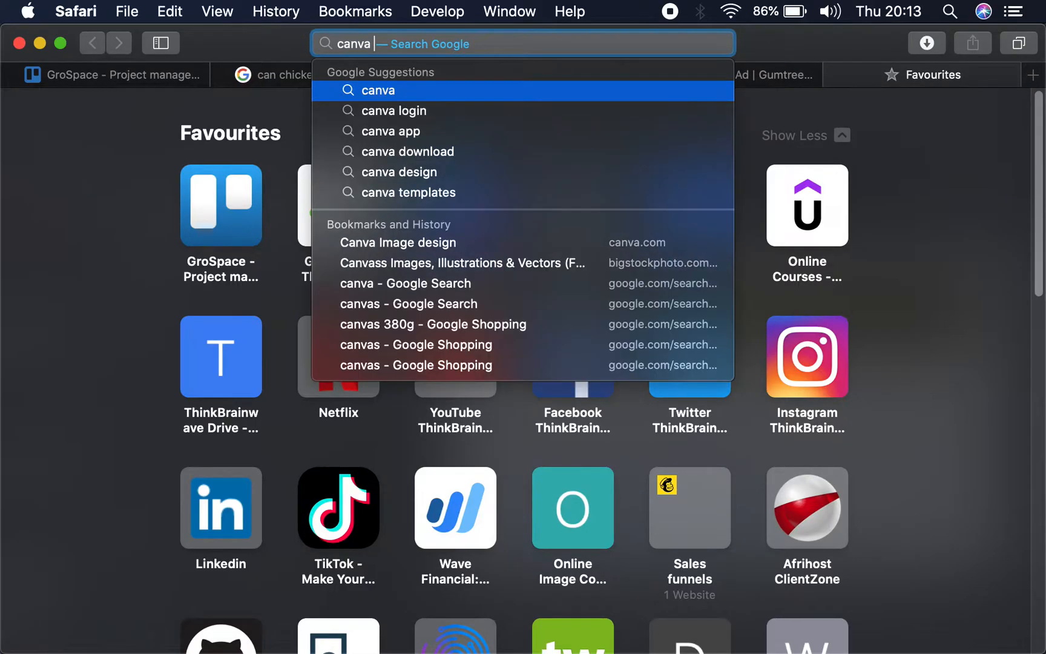
pyautogui.press('Down')
pyautogui.press('Up')
pyautogui.press('Escape')
pyautogui.press('Return')
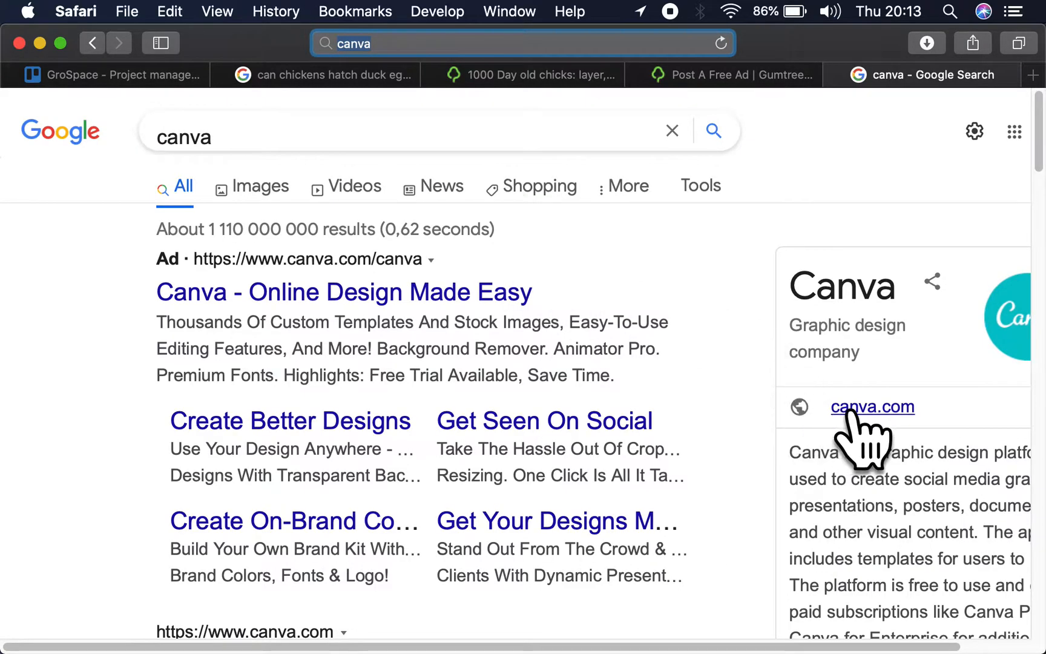
# - Go to canva.com and open the "GroChick - Square" design from Your designs
pyautogui.click(508, 43)
pyautogui.press('BackSpace')
pyautogui.press('BackSpace')
pyautogui.press('BackSpace')
pyautogui.press('BackSpace')
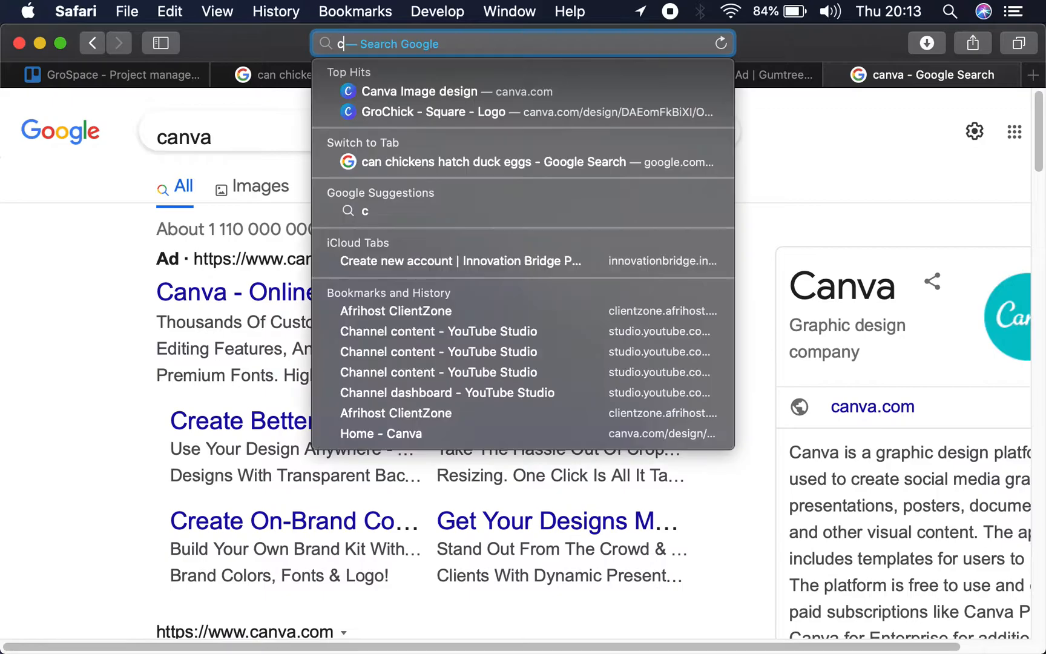
pyautogui.click(513, 151)
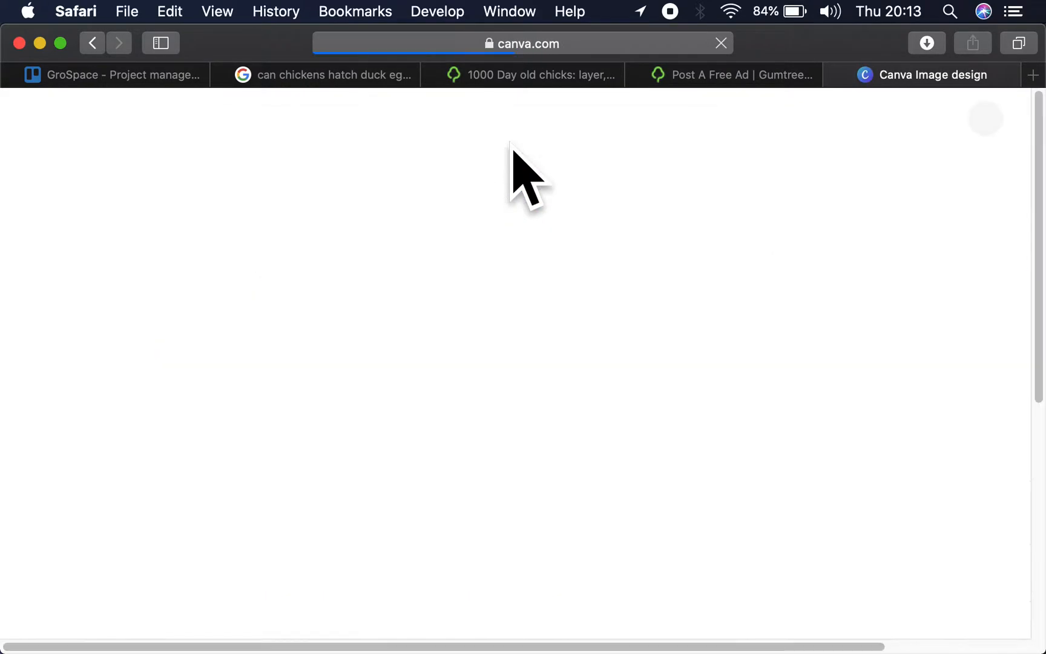
pyautogui.scroll(-5, 466, 466)
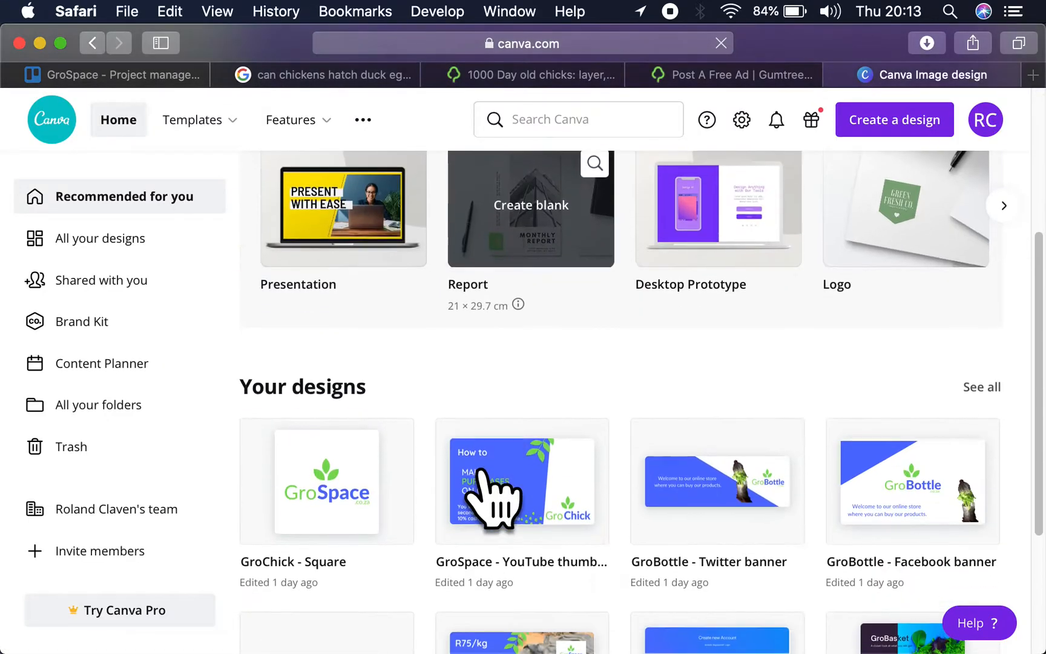
pyautogui.click(337, 478)
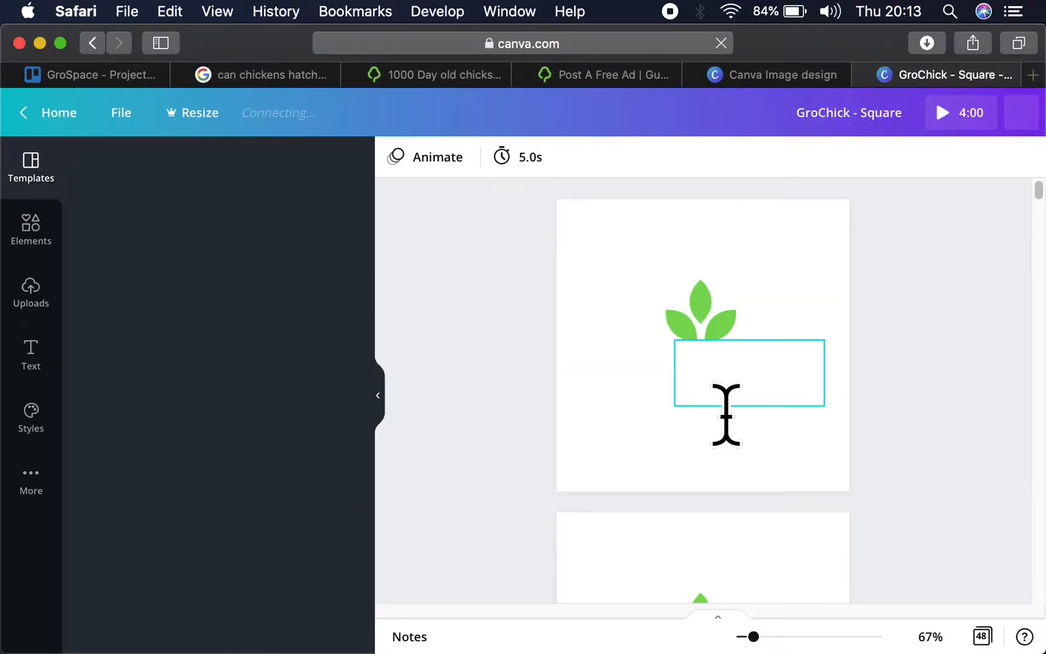
# - Set the price on page 10, the day old broiler chicks artwork, to R7.68
pyautogui.scroll(-20, 725, 411)
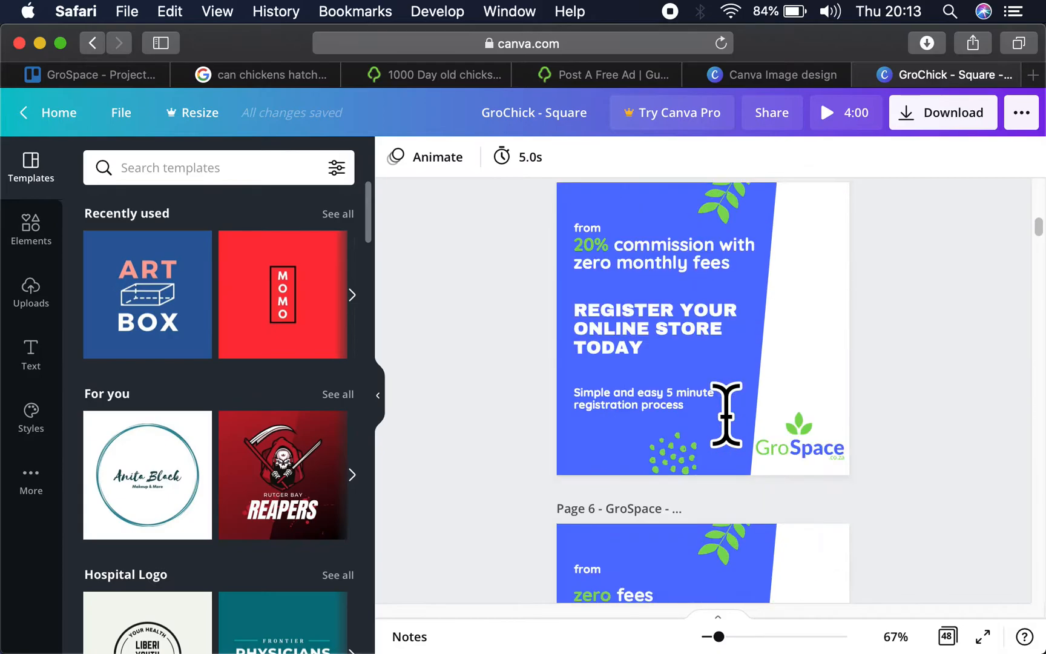
pyautogui.scroll(-3, 726, 411)
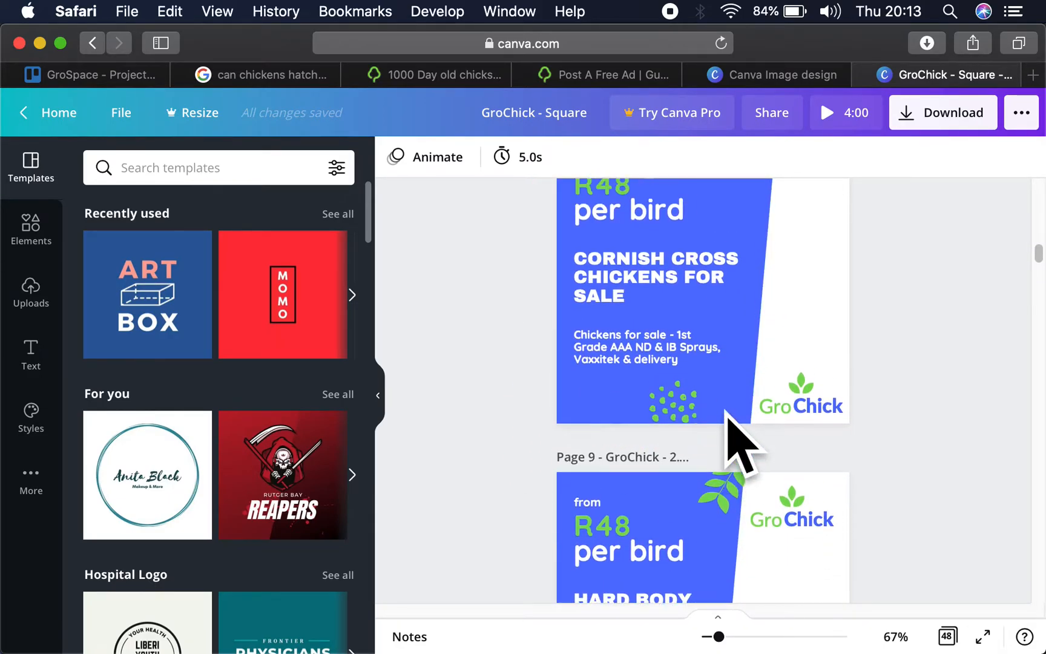
pyautogui.scroll(10, 727, 411)
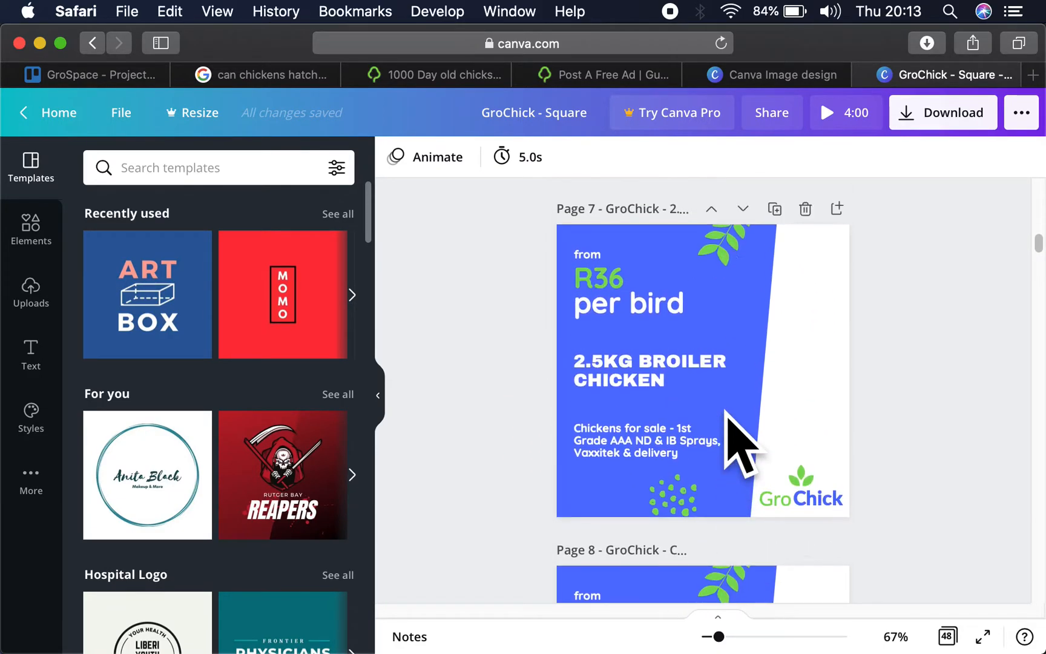
pyautogui.scroll(8, 726, 412)
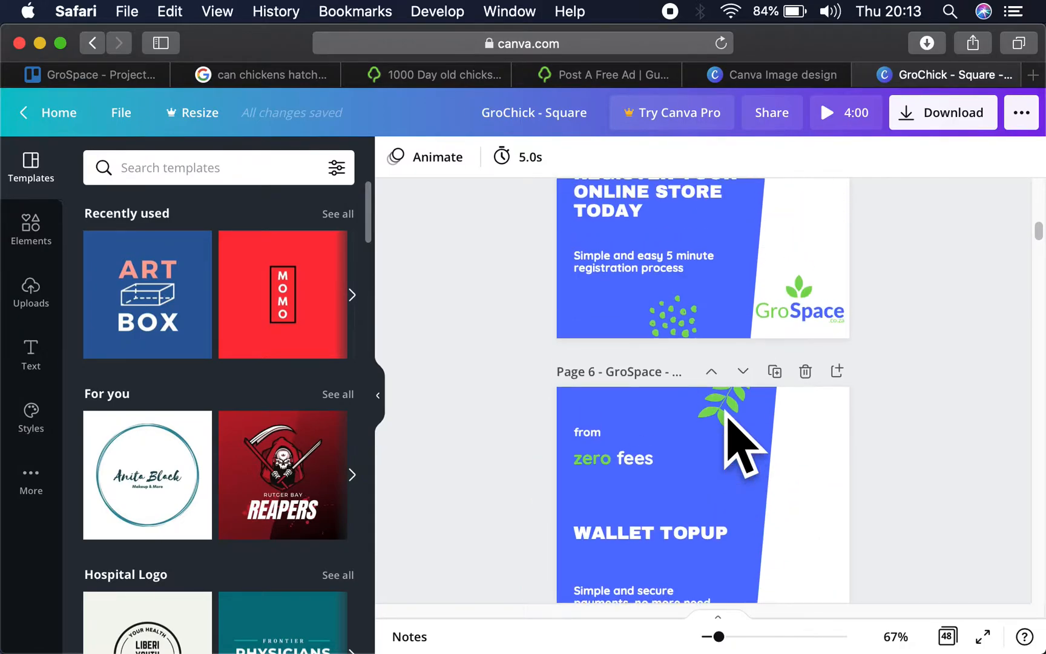
pyautogui.scroll(-15, 726, 406)
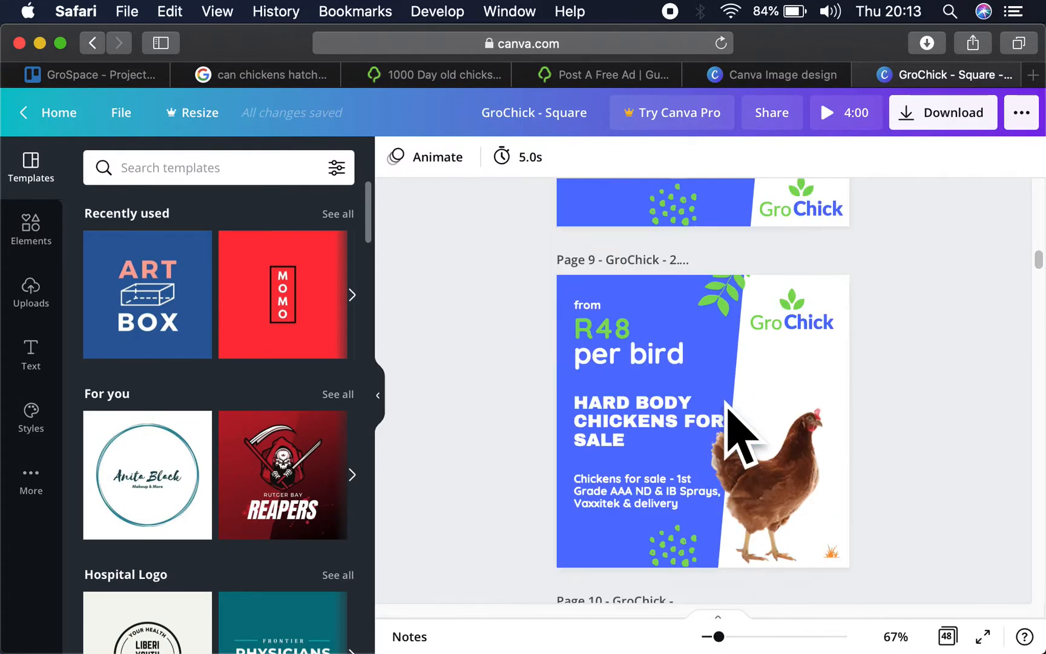
pyautogui.scroll(5, 728, 404)
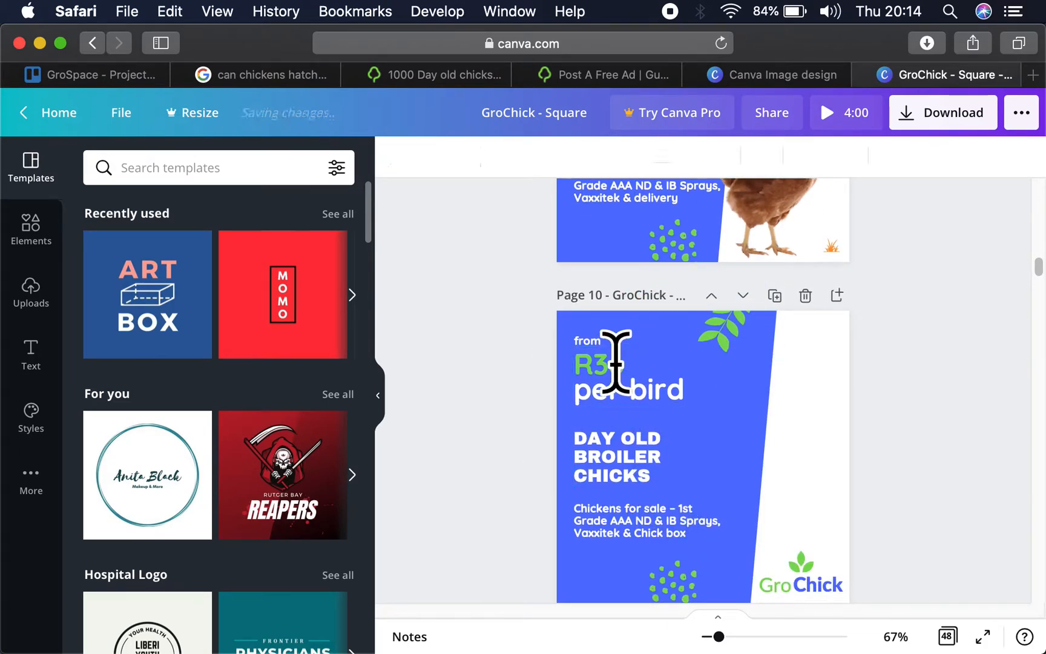
pyautogui.doubleClick(610, 363)
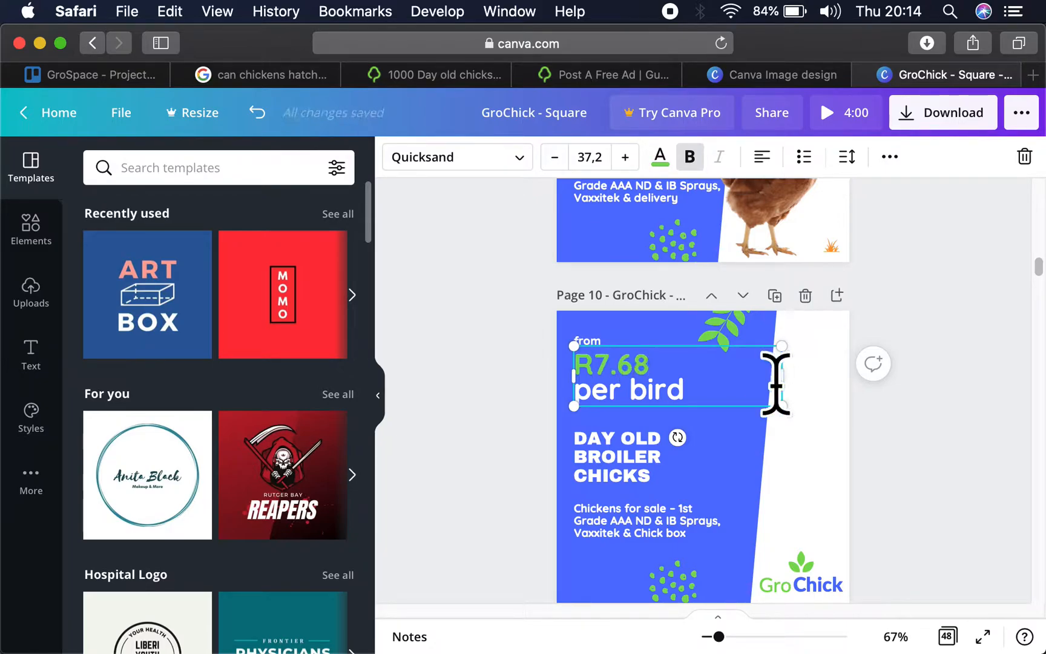
pyautogui.click(990, 478)
# - Change "per bird" to "per chick" in the price text on page 10
pyautogui.scroll(-3, 804, 478)
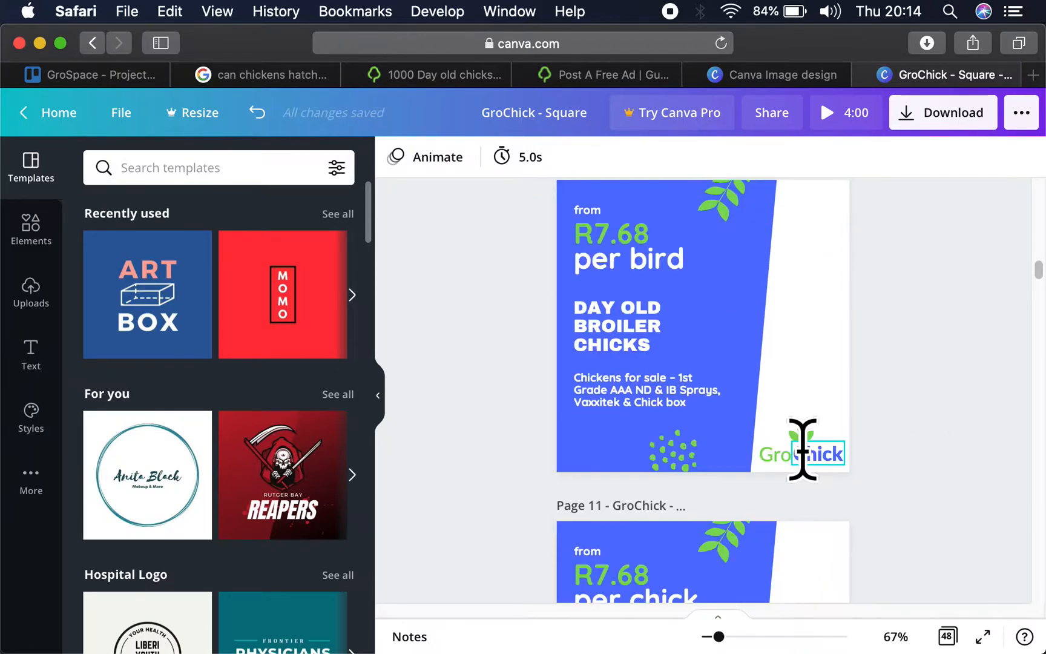
pyautogui.click(665, 267)
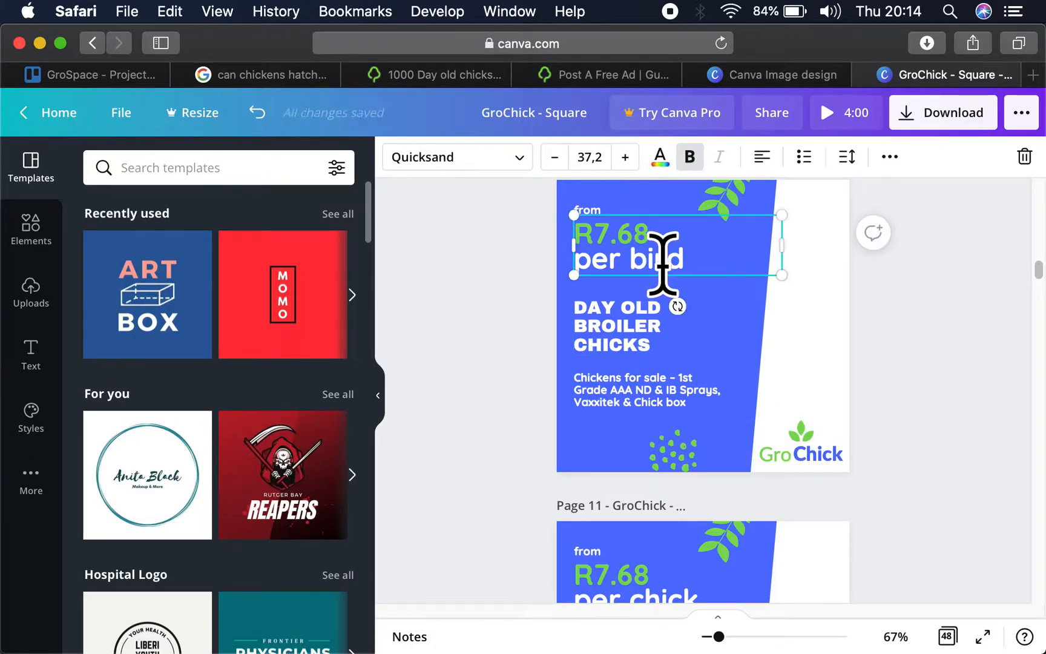
pyautogui.write('chick')
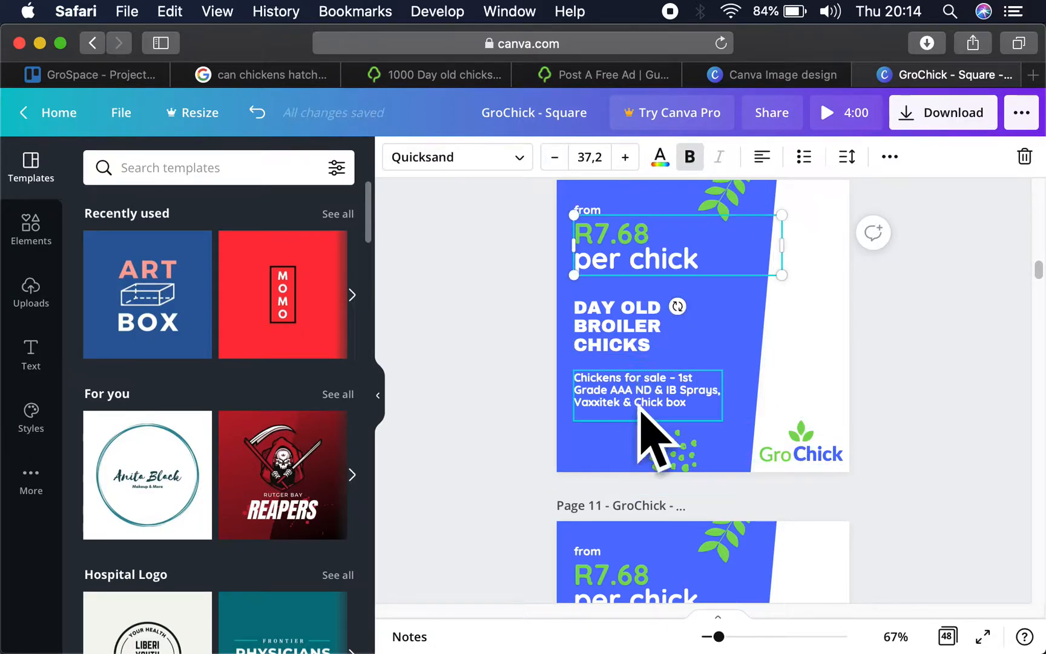
pyautogui.scroll(-1, 927, 418)
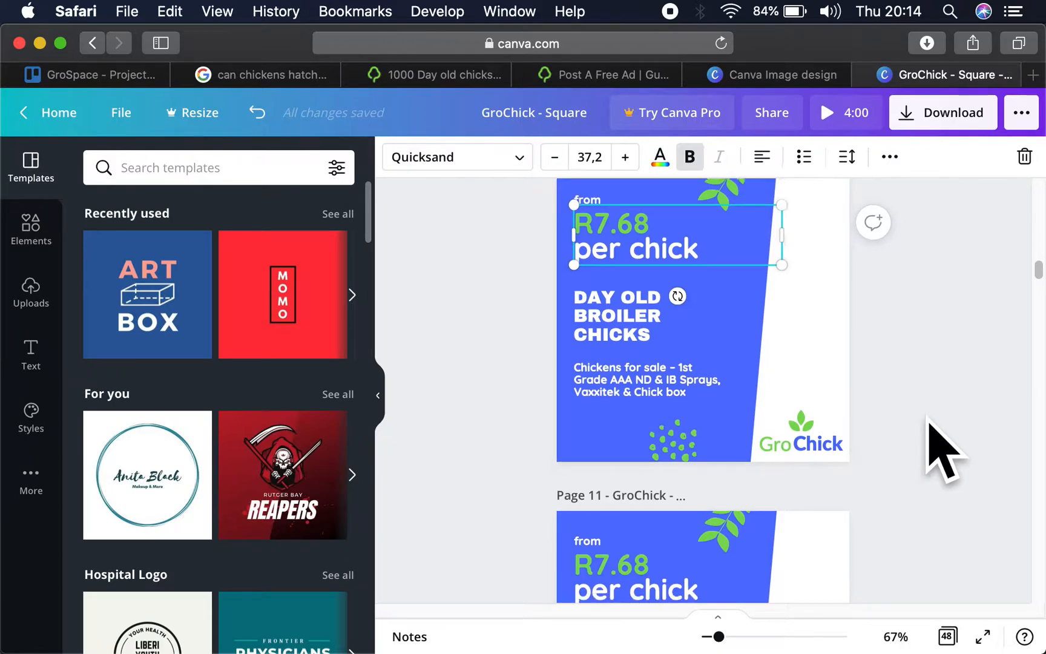
pyautogui.scroll(1, 929, 436)
pyautogui.click(929, 432)
# - Check the layer chick price in the existing Gumtree ad and set the price on page 11 to R17.40
pyautogui.scroll(-2, 790, 339)
pyautogui.scroll(-4, 805, 358)
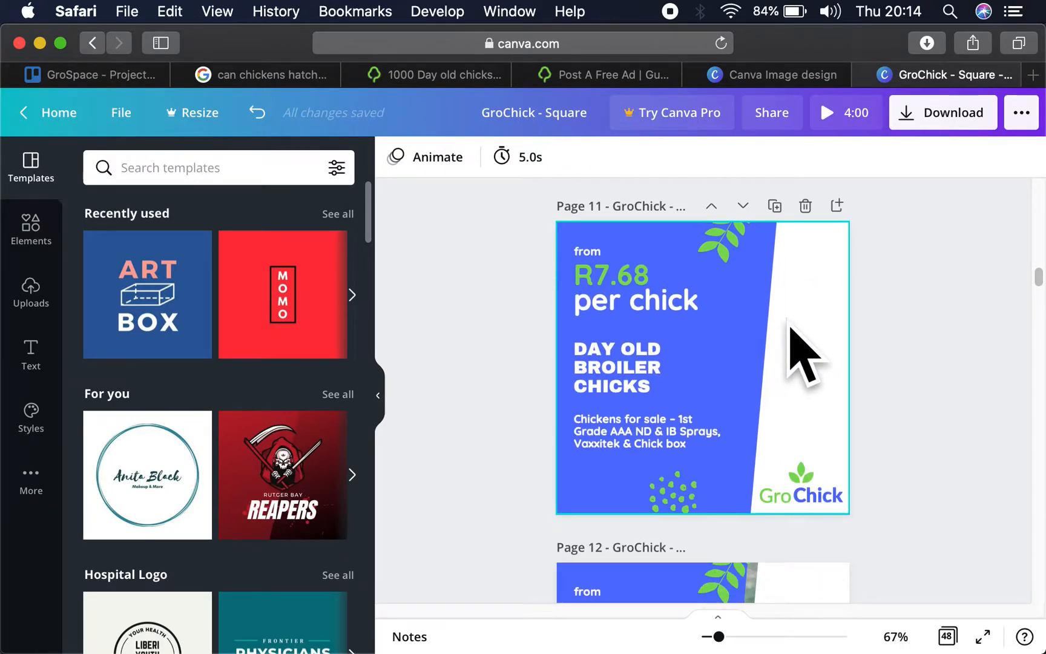
pyautogui.scroll(6, 790, 326)
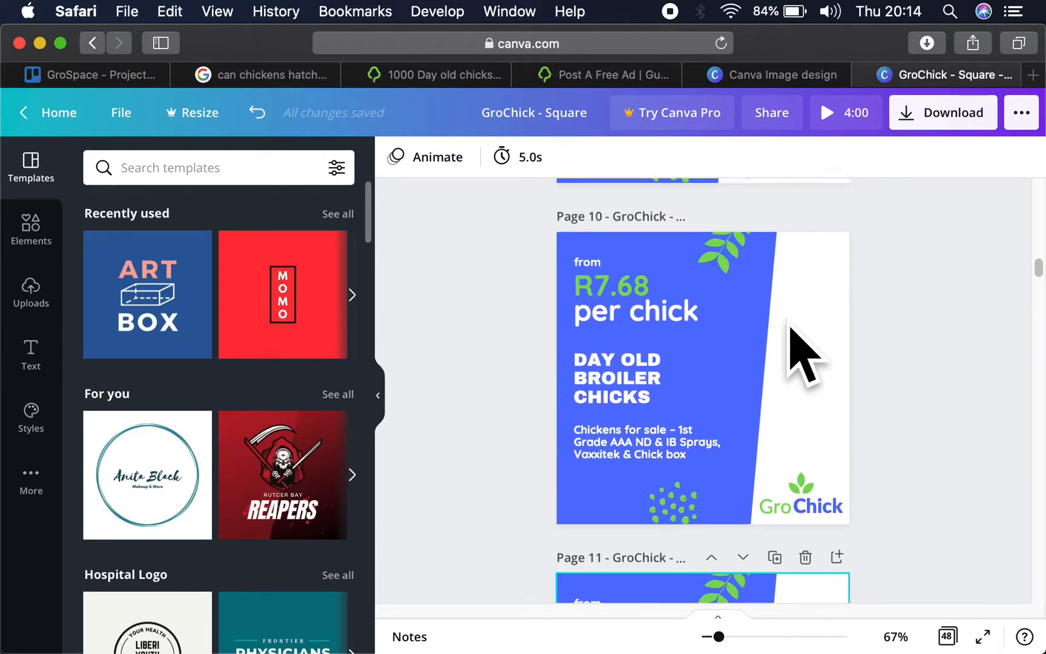
pyautogui.scroll(-2, 790, 327)
pyautogui.scroll(-1, 787, 309)
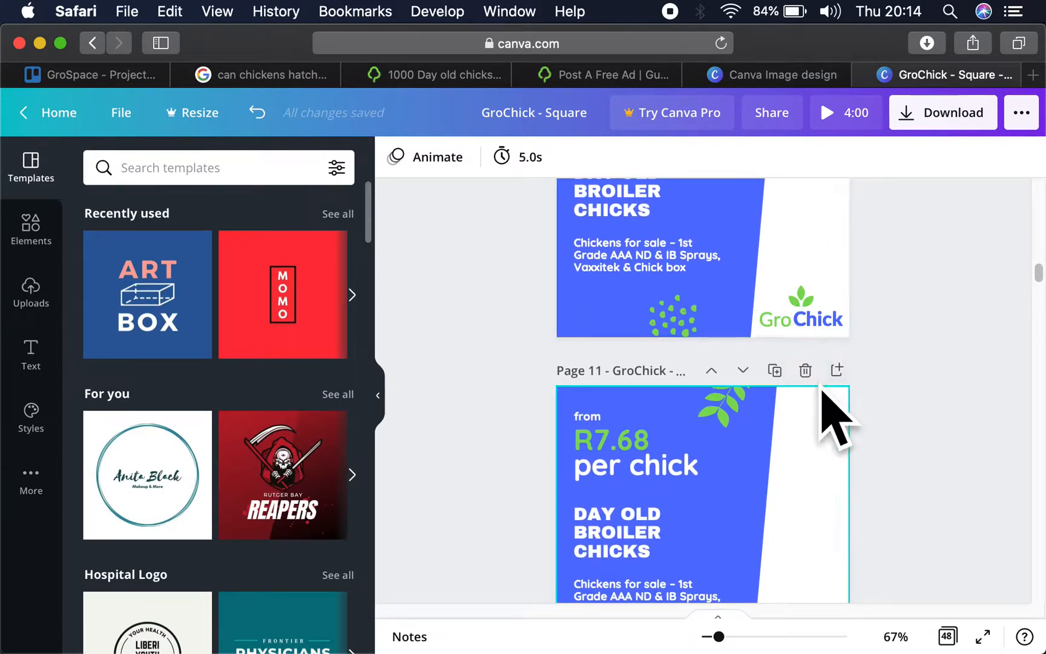
pyautogui.scroll(-3, 826, 405)
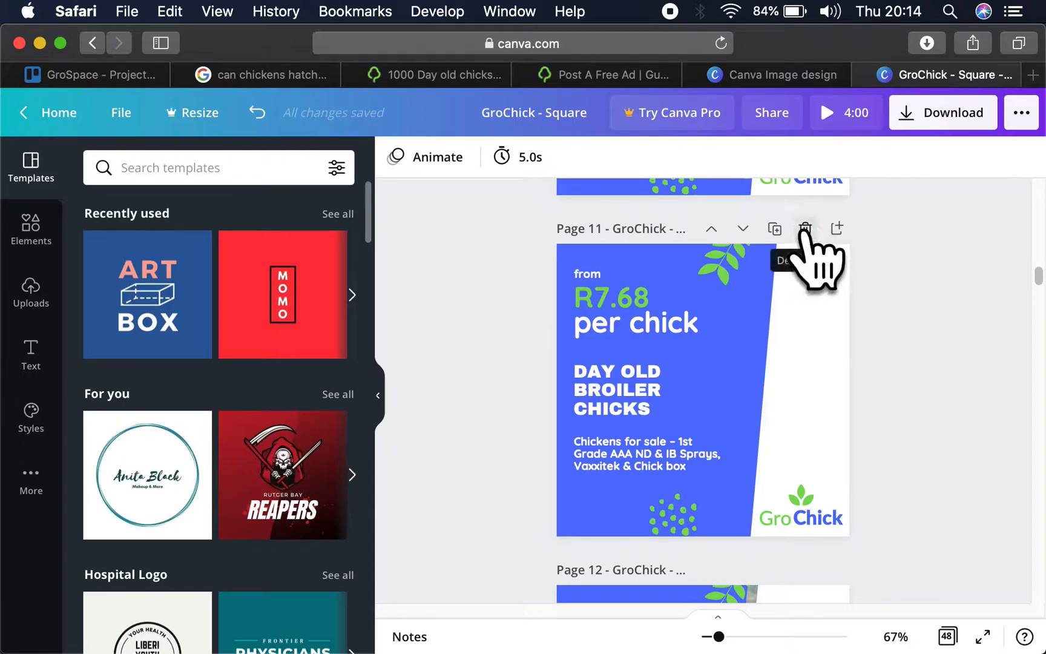
pyautogui.click(633, 296)
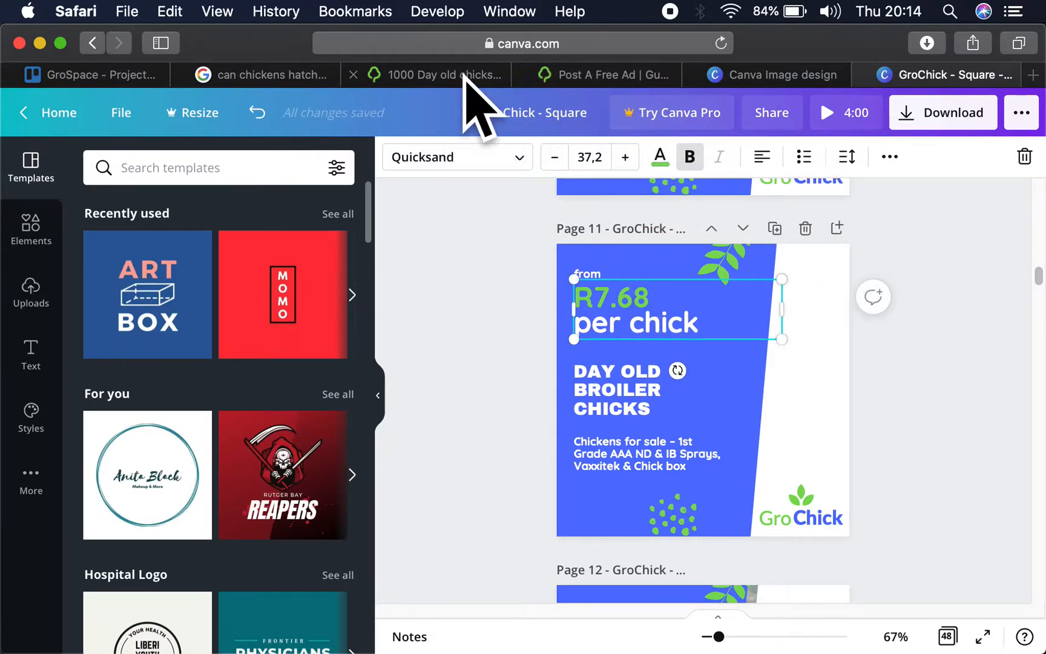
pyautogui.click(446, 76)
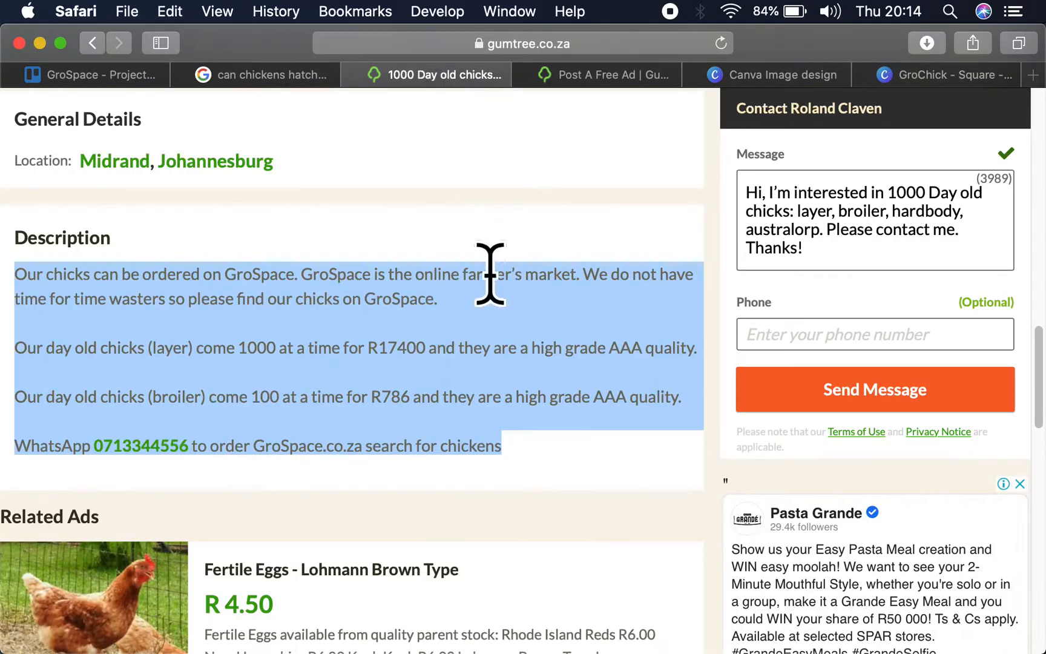
pyautogui.click(944, 74)
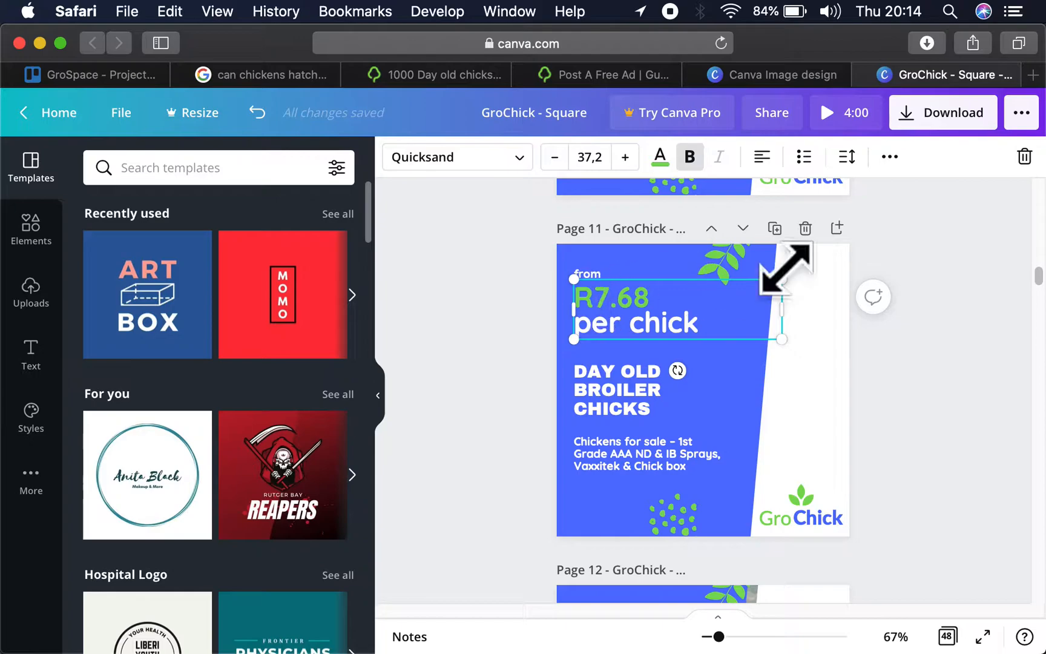
pyautogui.press('BackSpace')
pyautogui.press('BackSpace')
pyautogui.write('40')
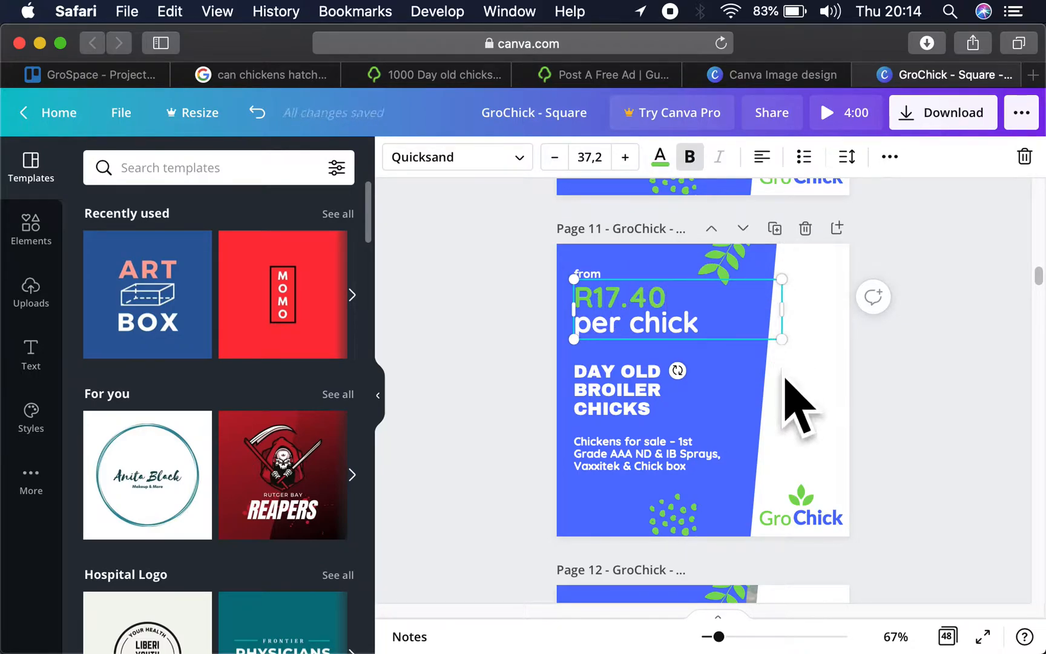
# - Change the page 11 heading to "DAY OLD LAYER CHICKS"
pyautogui.click(645, 389)
pyautogui.click(645, 388)
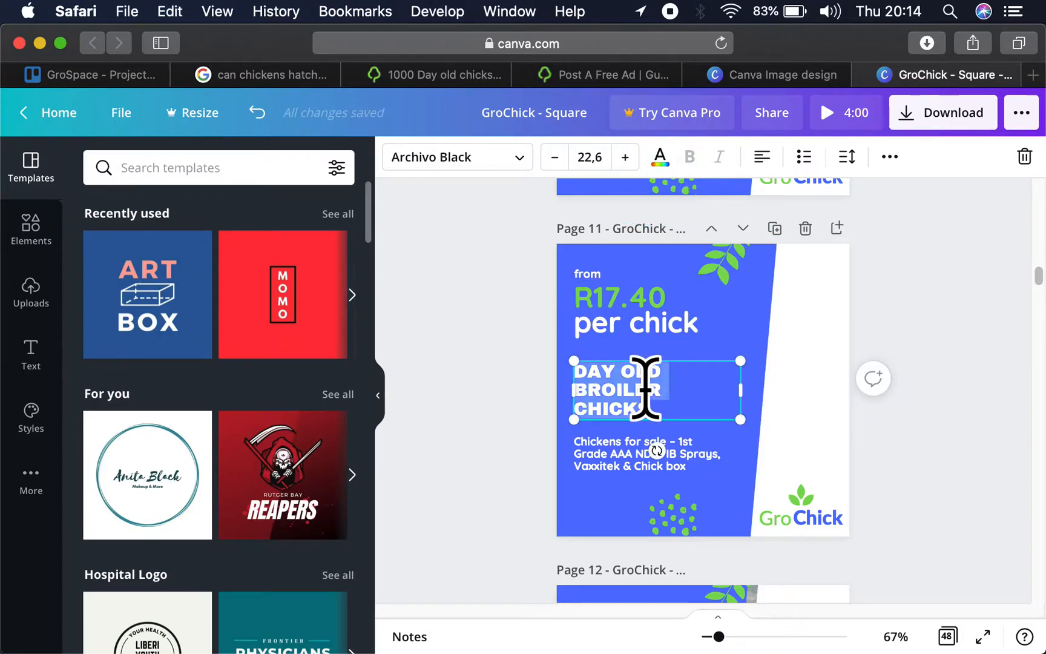
pyautogui.press('Right')
pyautogui.press('BackSpace')
pyautogui.press('BackSpace')
pyautogui.press('BackSpace')
pyautogui.press('BackSpace')
pyautogui.press('BackSpace')
pyautogui.press('BackSpace')
pyautogui.press('BackSpace')
pyautogui.press('BackSpace')
pyautogui.press('BackSpace')
pyautogui.press('BackSpace')
pyautogui.press('BackSpace')
pyautogui.press('BackSpace')
pyautogui.press('BackSpace')
pyautogui.press('BackSpace')
pyautogui.press('BackSpace')
pyautogui.write('LAYER CHICKS')
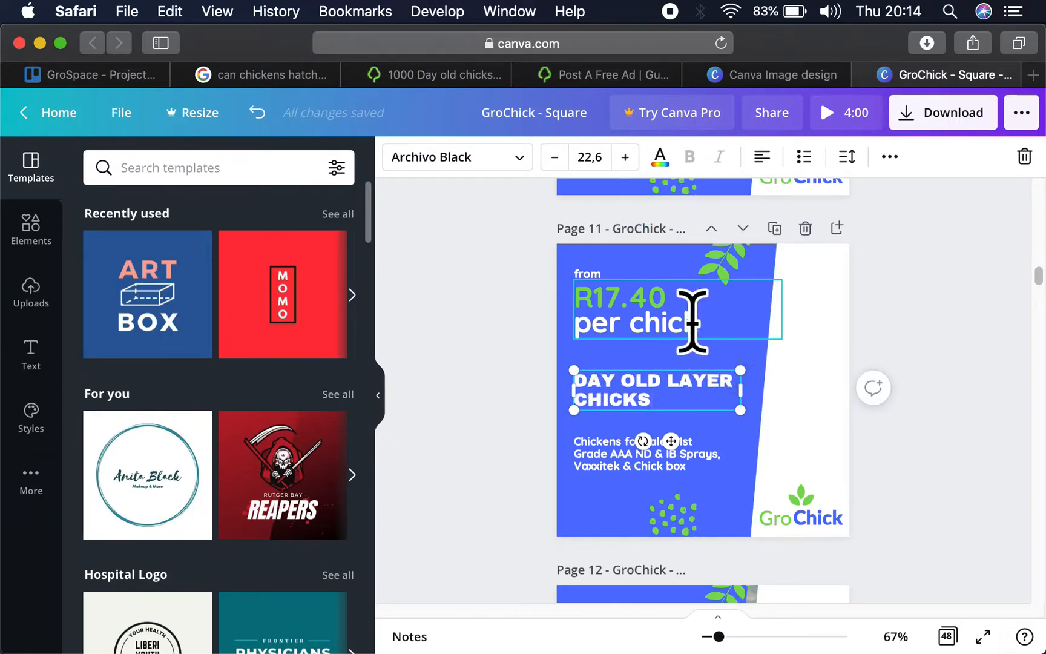
pyautogui.click(673, 318)
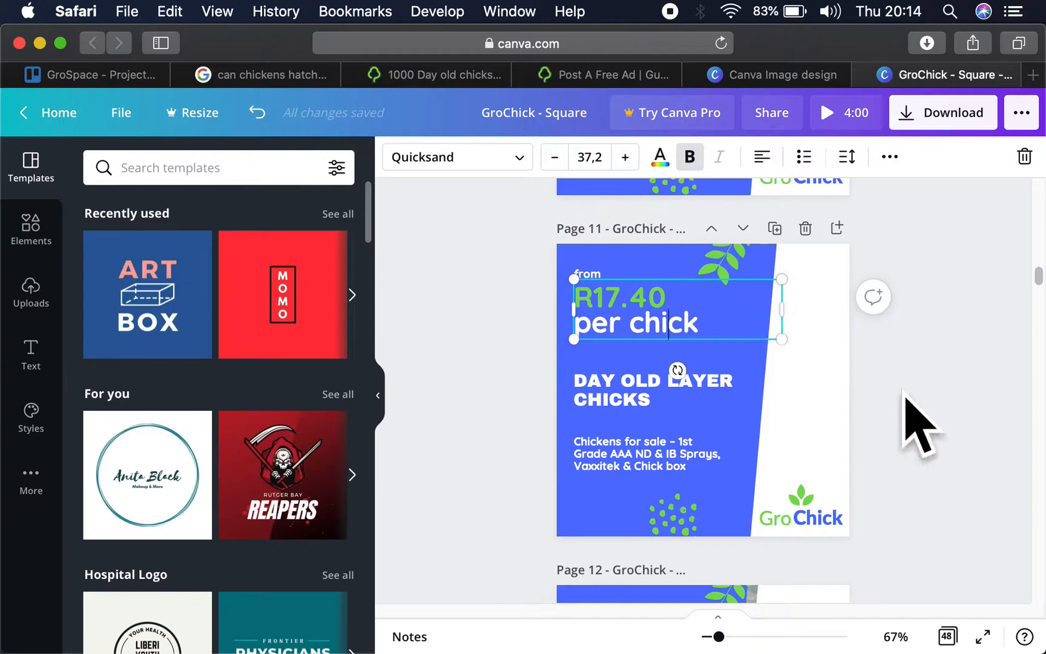
pyautogui.click(921, 428)
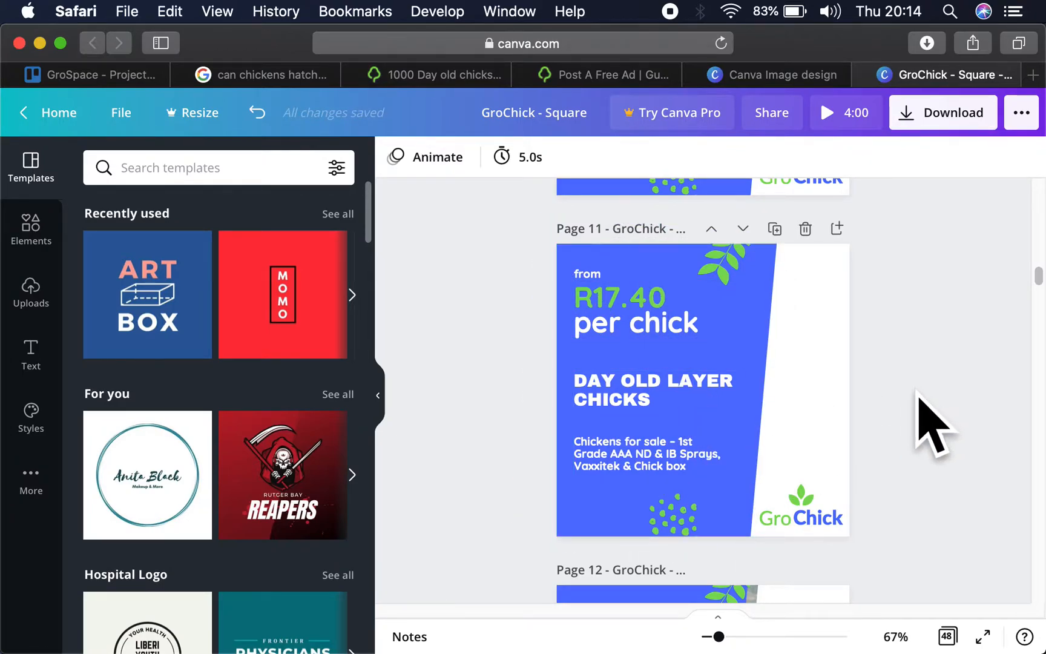
# - Open the design's download options and set the file type to PNG
pyautogui.click(916, 124)
pyautogui.click(823, 239)
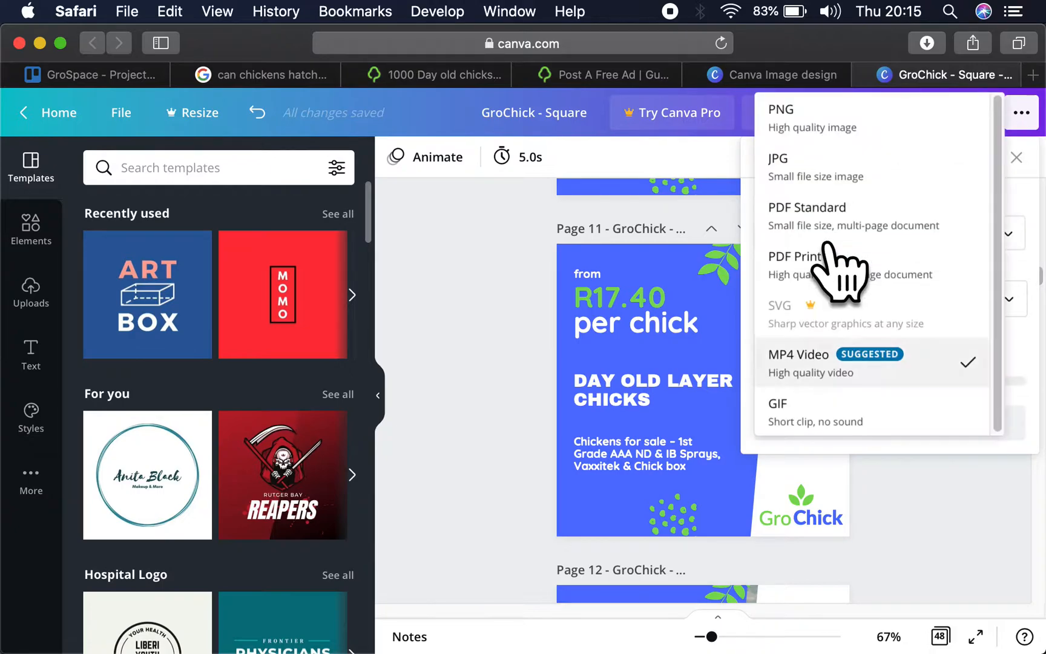
pyautogui.click(827, 109)
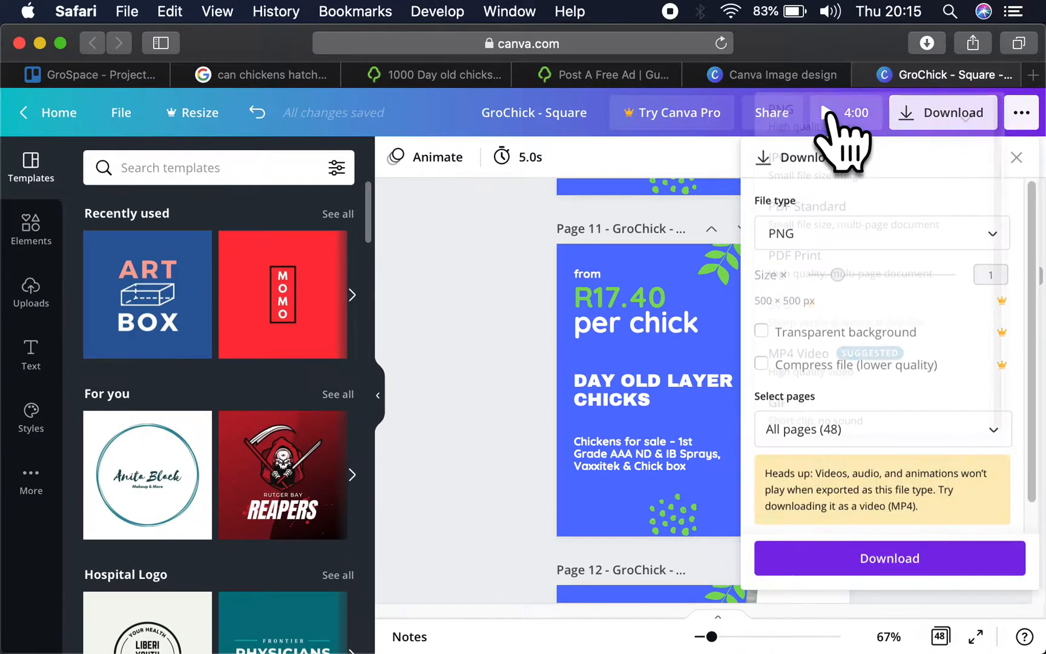
# - Limit the download to pages 10 and 11 instead of all pages and download them
pyautogui.click(831, 426)
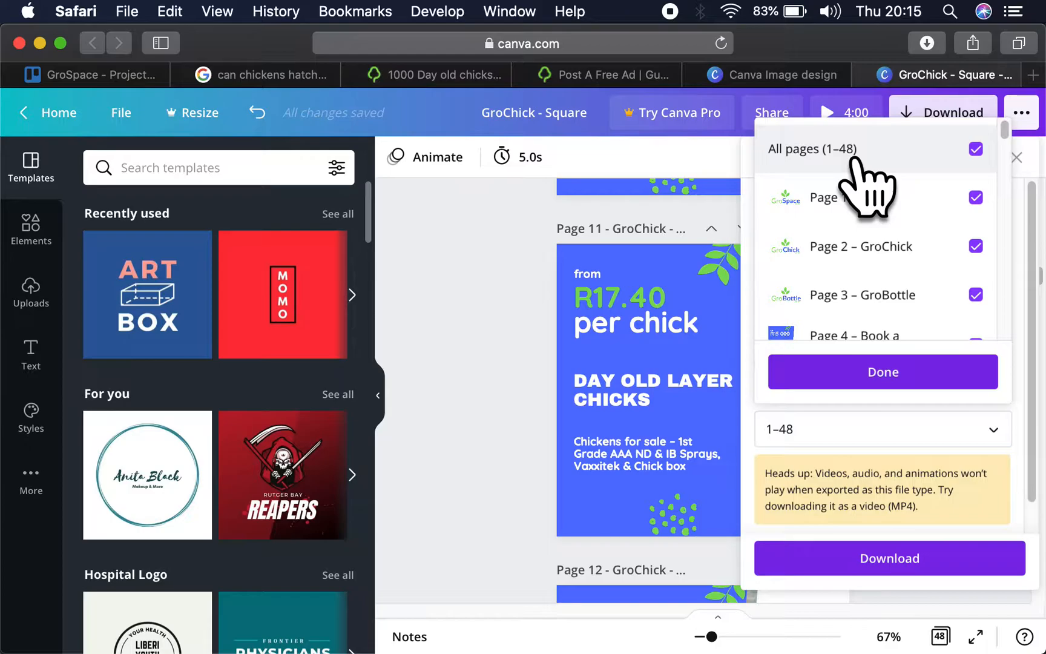
pyautogui.click(853, 159)
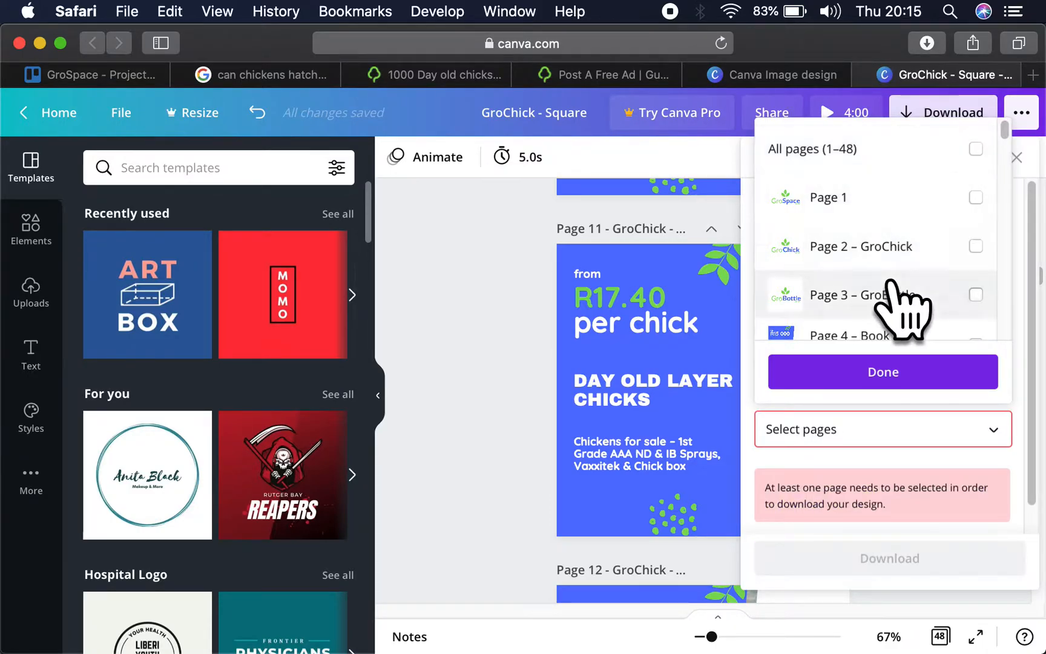
pyautogui.scroll(-5, 891, 282)
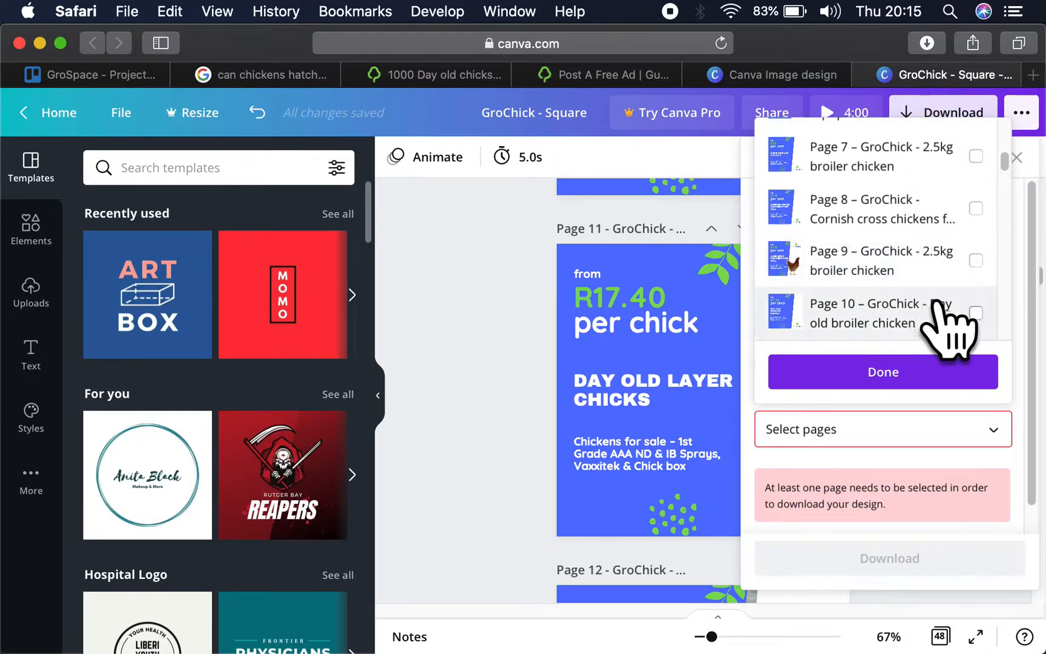
pyautogui.click(959, 318)
pyautogui.scroll(-2, 962, 321)
pyautogui.click(955, 280)
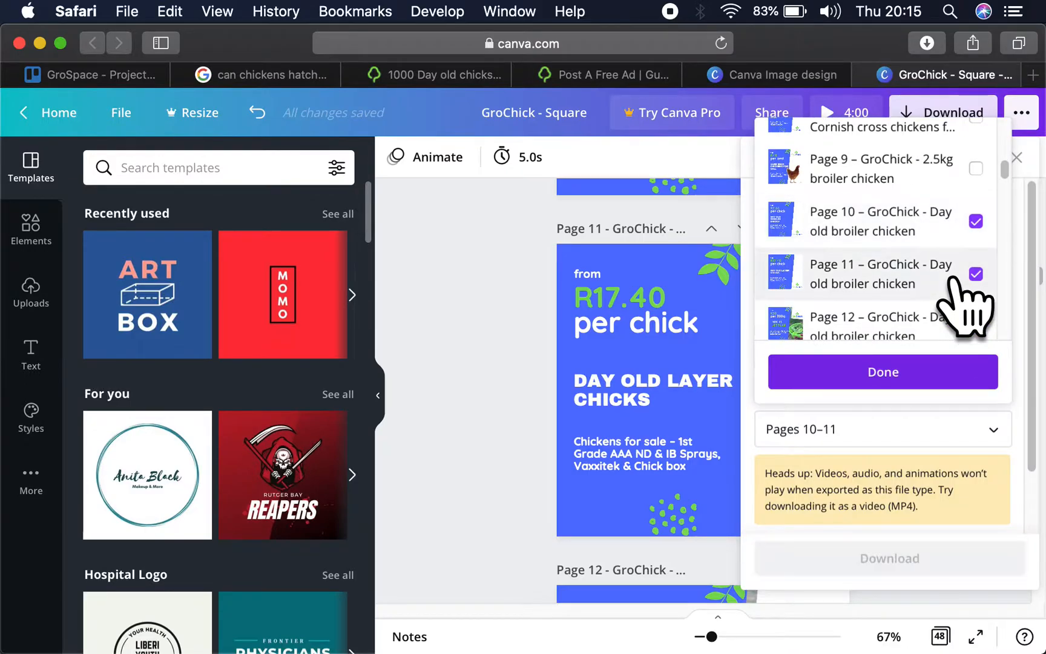
pyautogui.click(927, 371)
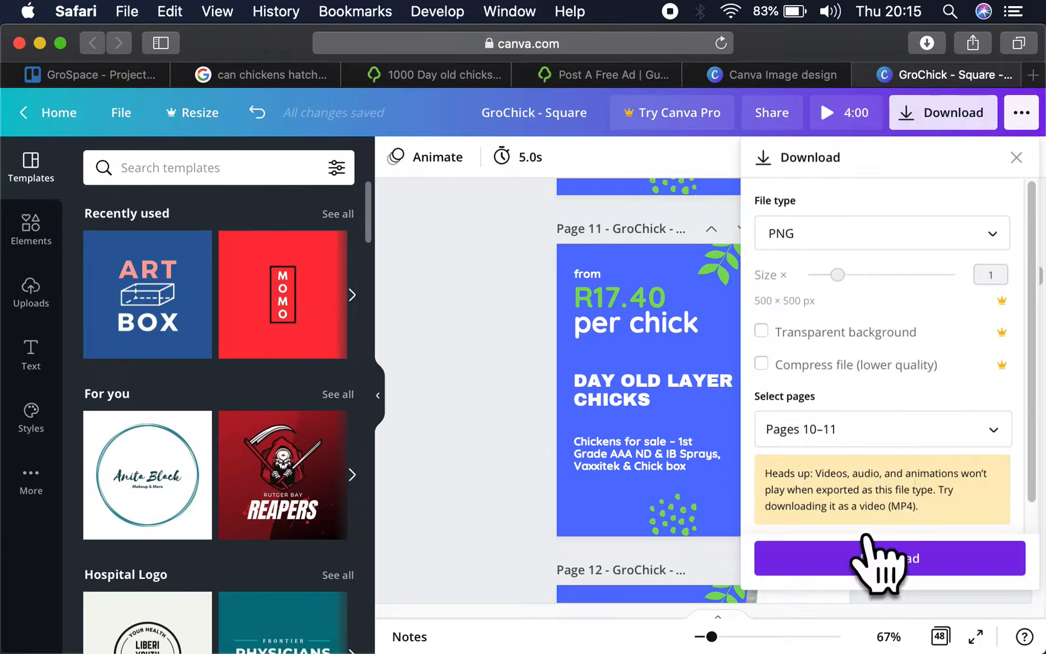
pyautogui.click(875, 558)
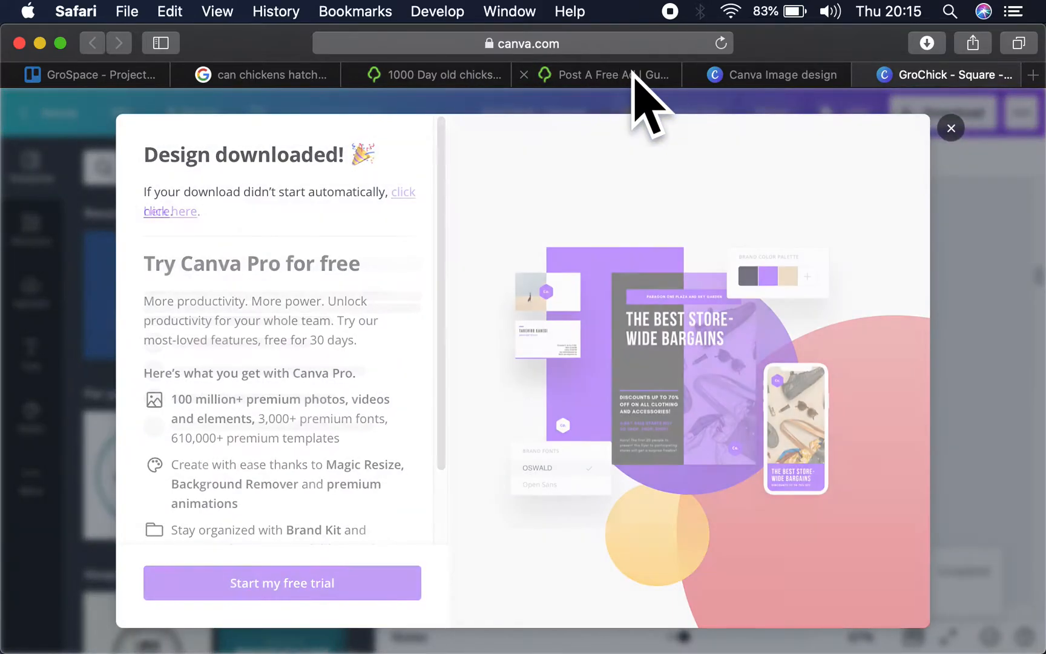
pyautogui.click(633, 77)
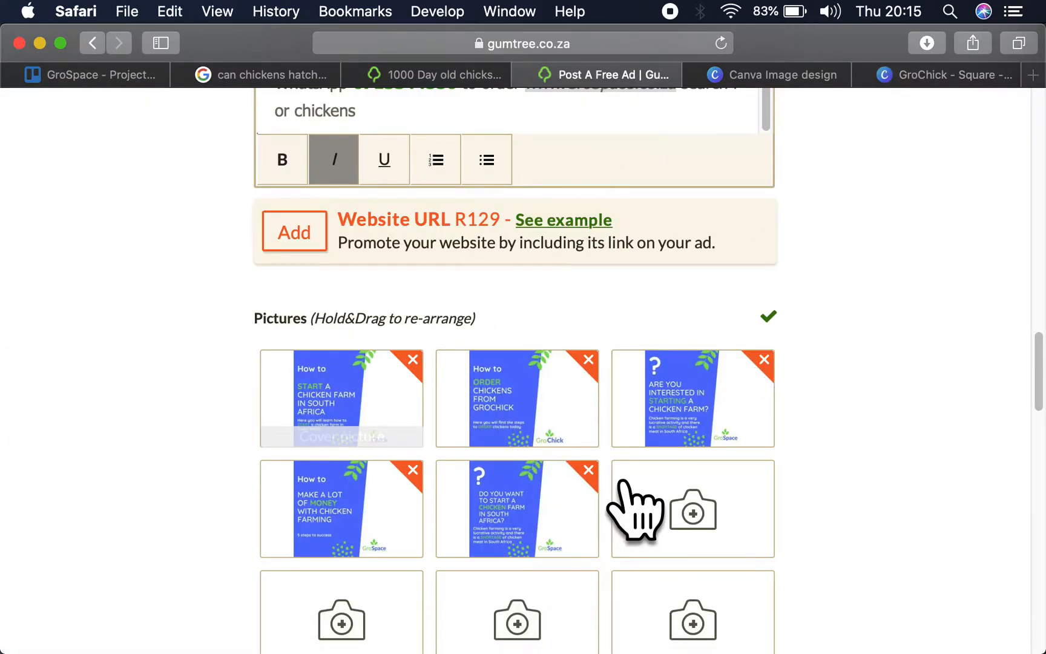
pyautogui.click(692, 494)
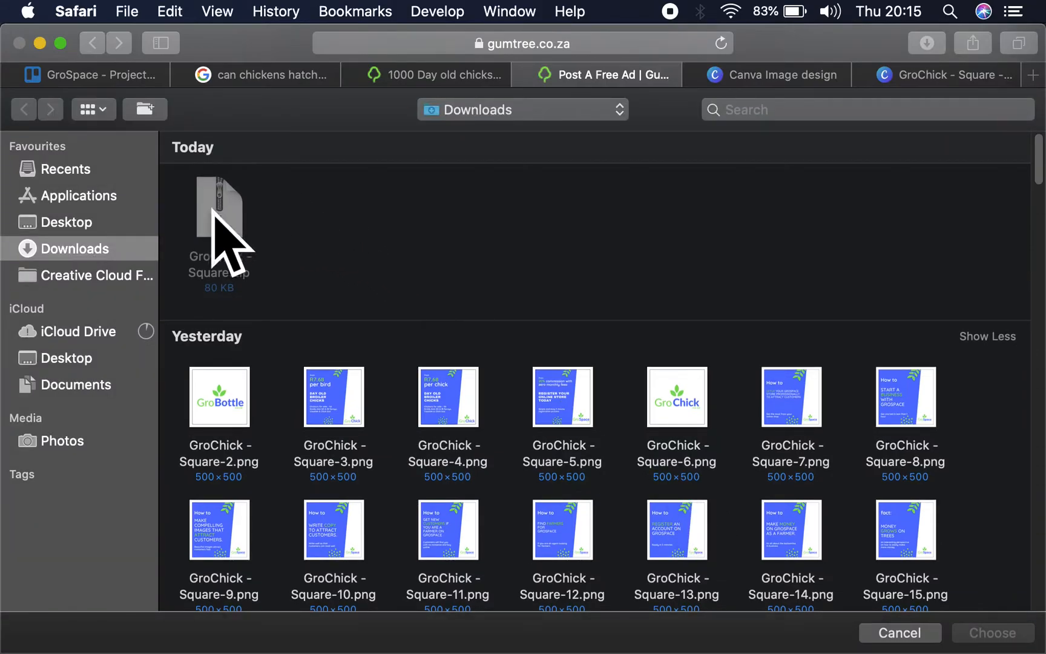
pyautogui.click(893, 630)
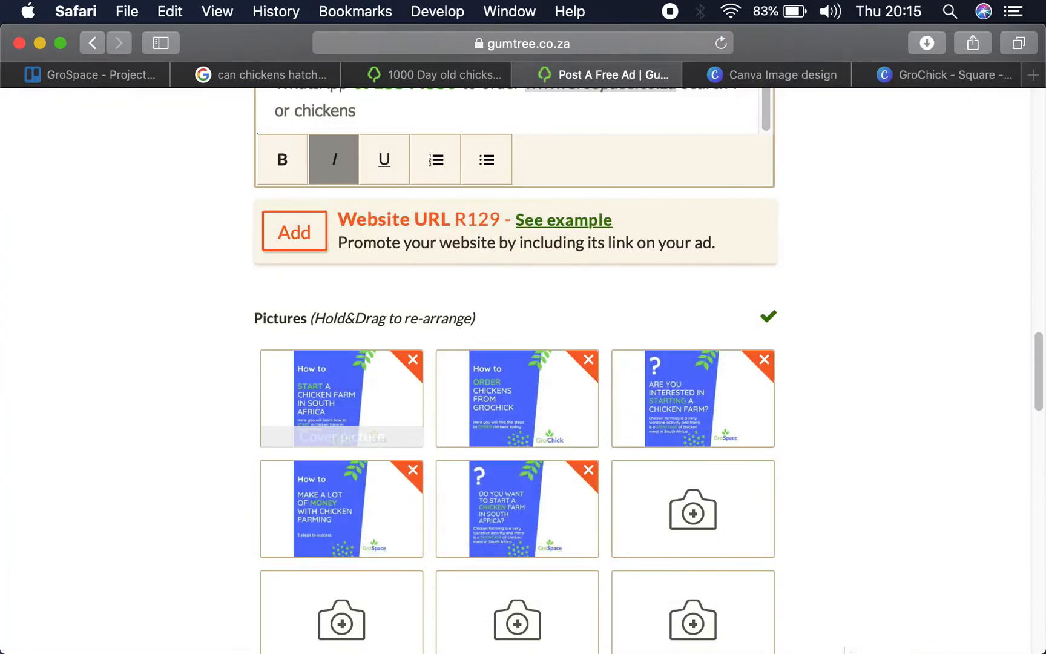
# - Extract the downloaded GroChick - Square.zip archive in the Downloads folder using Finder
pyautogui.moveTo(851, 641)
pyautogui.click(768, 590)
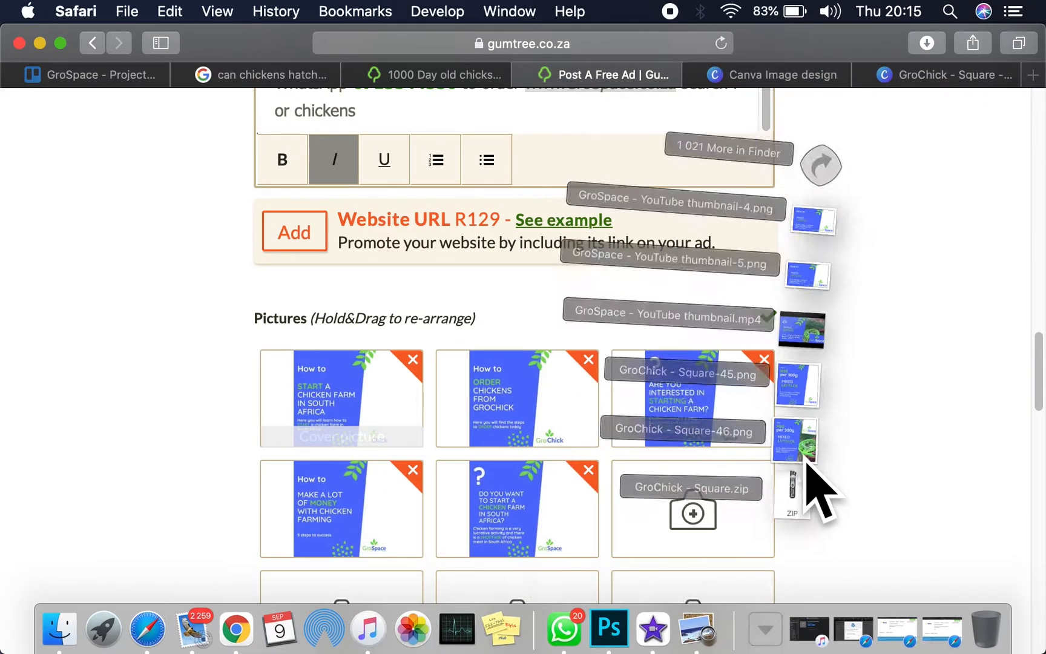
pyautogui.click(805, 467)
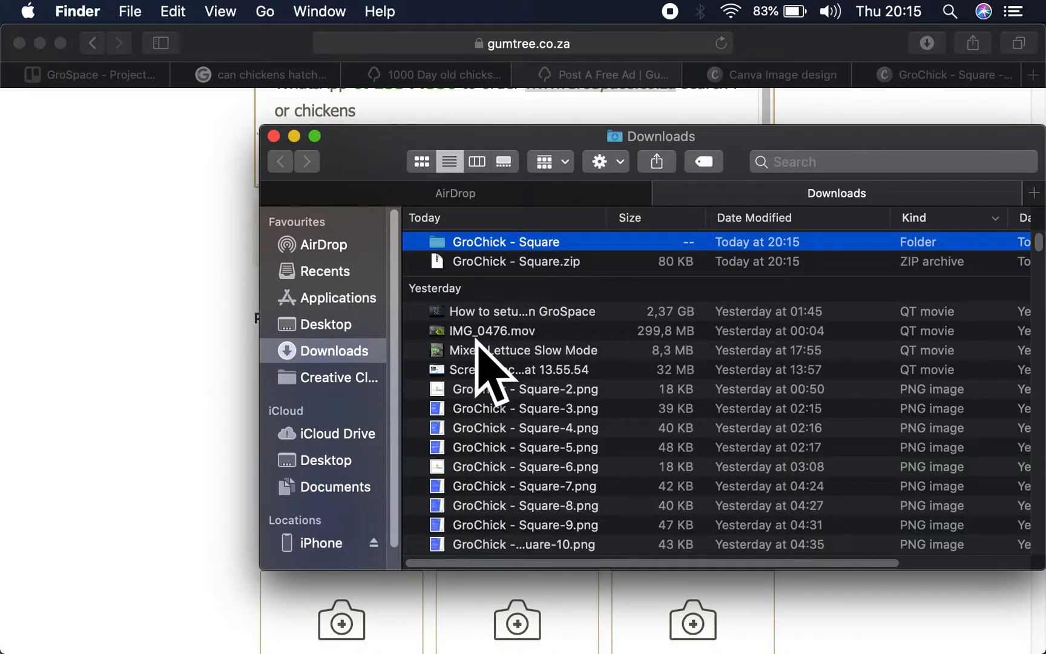
# - Move the images GroChick - Square-2.png through Square-46.png and GroChick - Square.png into the GroChick - Square folder and close the Downloads window
pyautogui.click(479, 409)
pyautogui.click(478, 391)
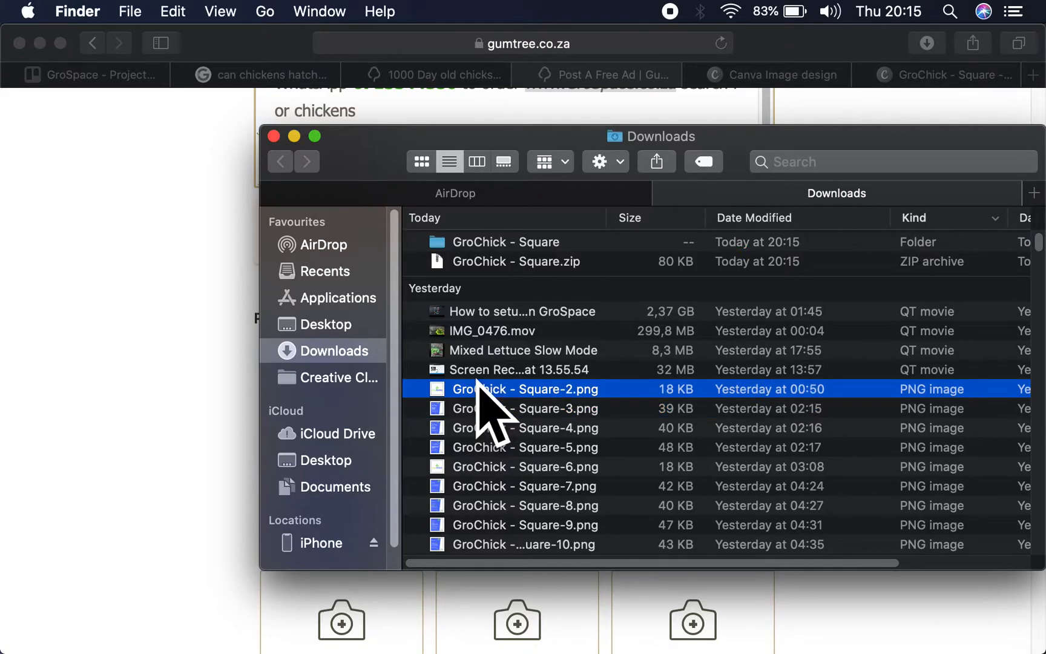
pyautogui.scroll(-15, 500, 420)
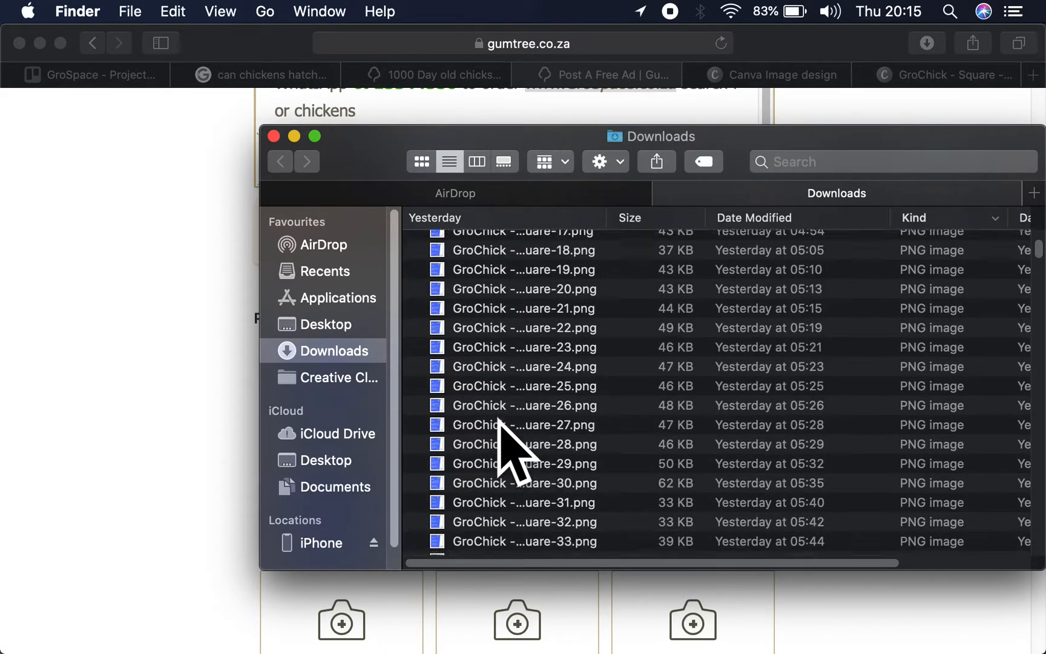
pyautogui.scroll(-3, 500, 420)
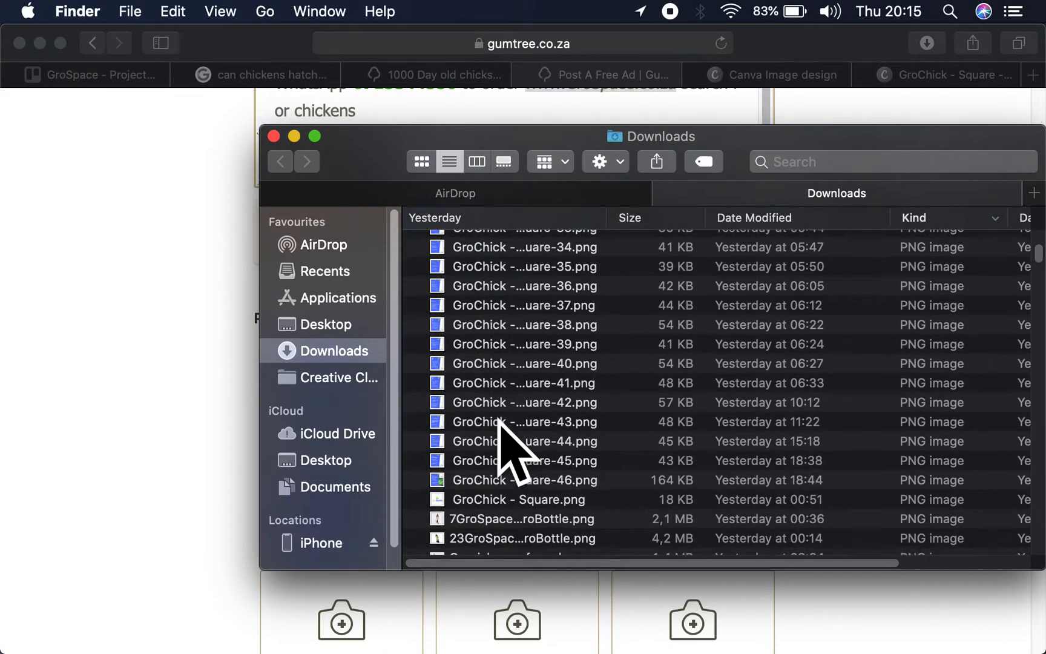
pyautogui.keyDown('shift'); pyautogui.click(504, 481); pyautogui.keyUp('shift')
pyautogui.scroll(20, 503, 327)
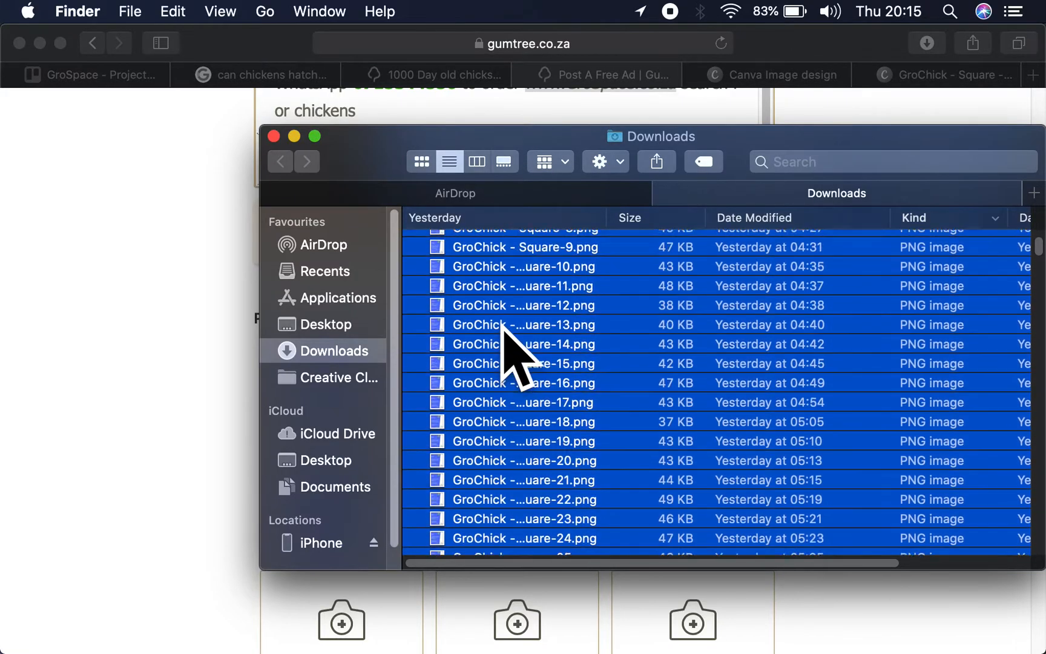
pyautogui.moveTo(500, 394); pyautogui.dragTo(488, 235)
pyautogui.scroll(10, 537, 561)
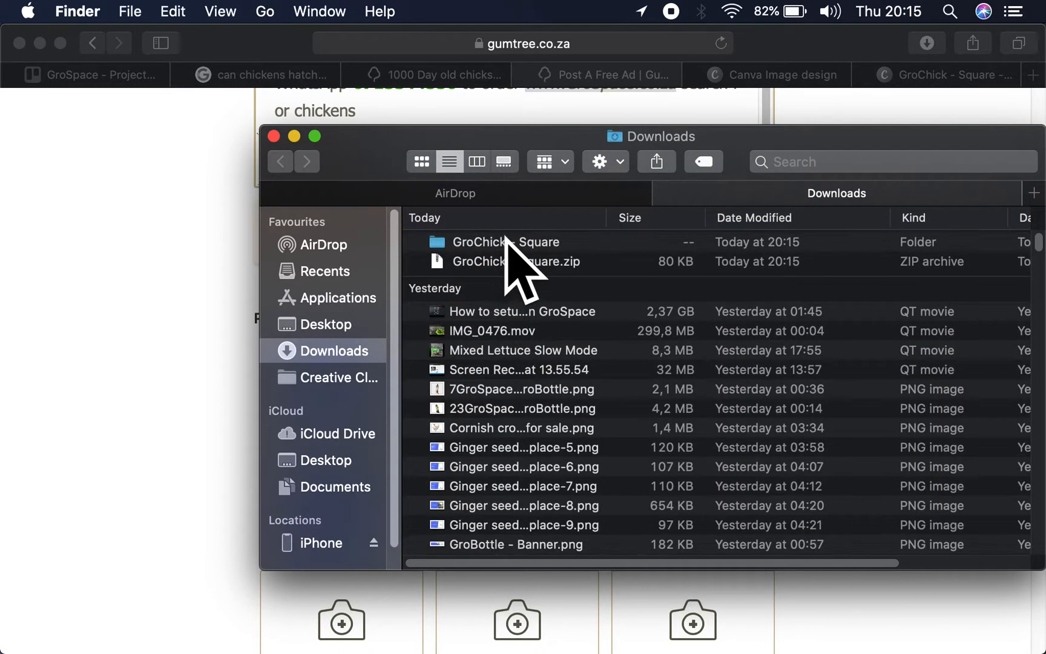
pyautogui.click(273, 136)
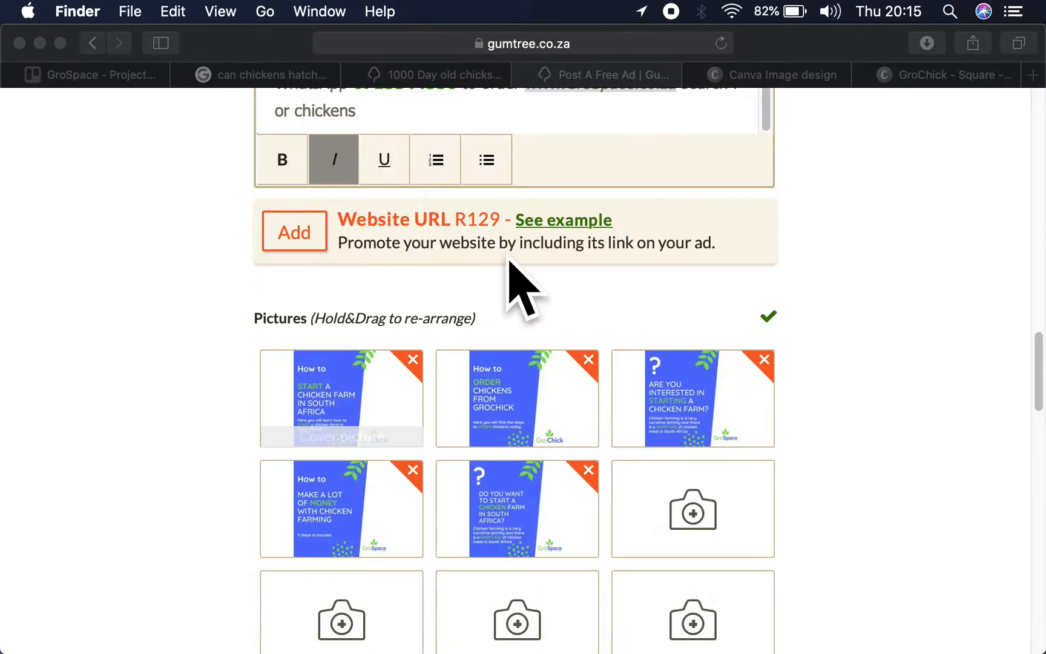
# - Upload the R17.40 layer chick and R7.68 broiler chick images from the GroChick - Square folder to the ad pictures
pyautogui.click(696, 521)
pyautogui.moveTo(350, 404); pyautogui.dragTo(689, 510)
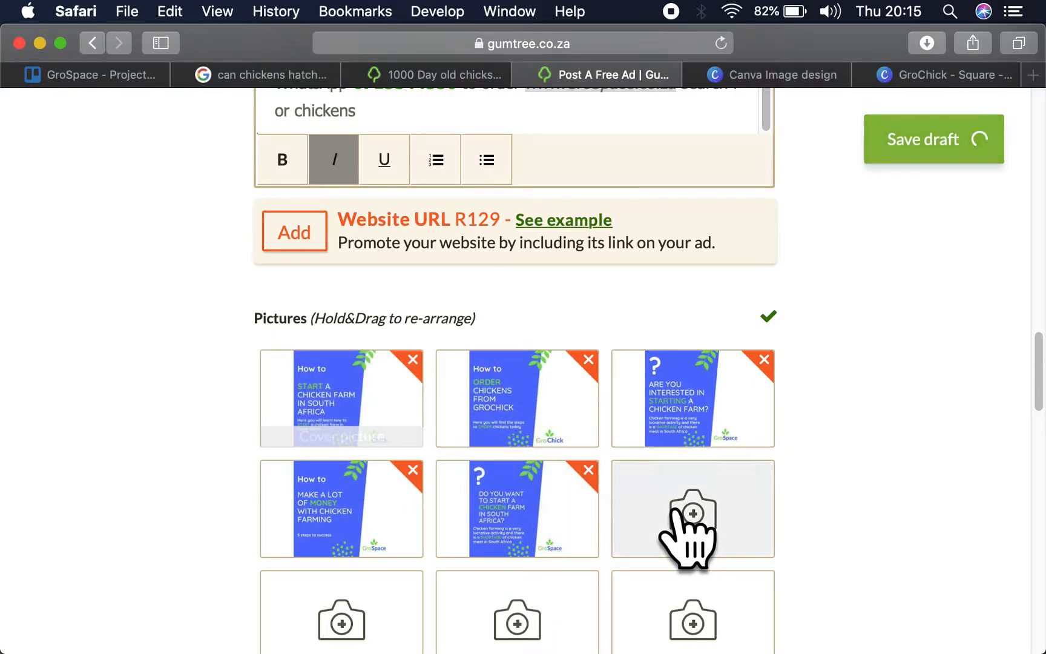
pyautogui.click(677, 509)
pyautogui.doubleClick(237, 220)
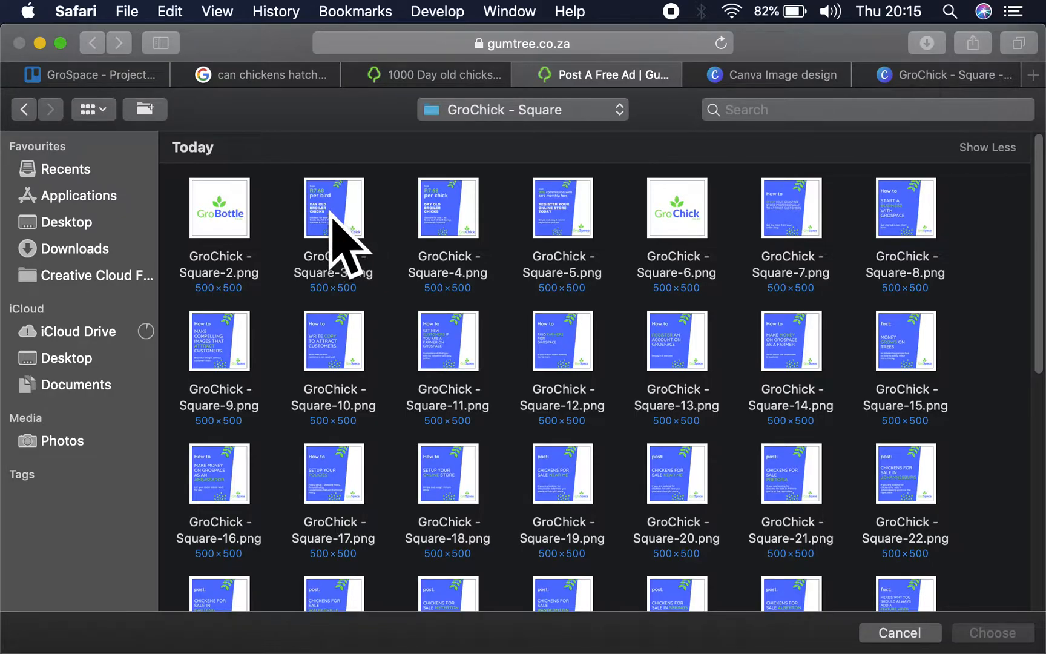
pyautogui.click(353, 224)
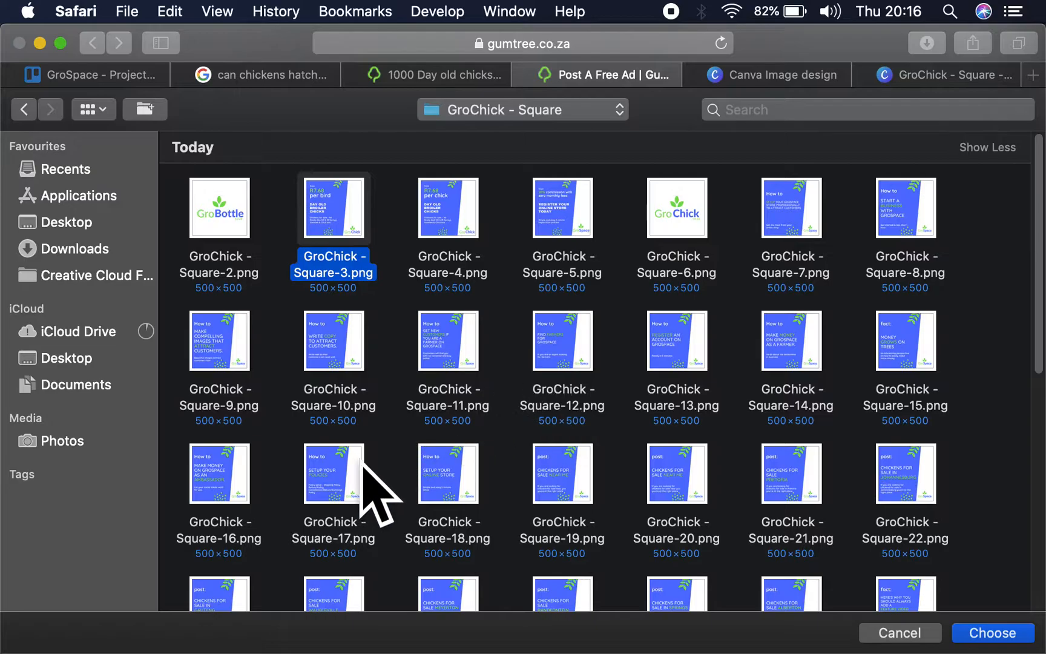
pyautogui.scroll(-5, 453, 493)
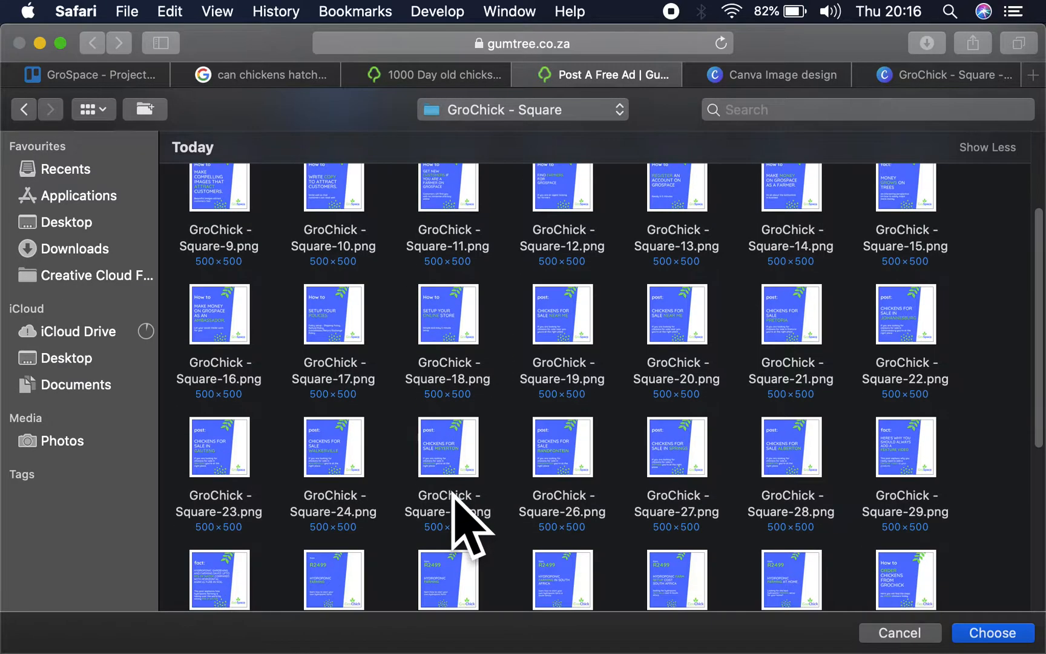
pyautogui.scroll(-6, 453, 493)
pyautogui.scroll(-6, 453, 493)
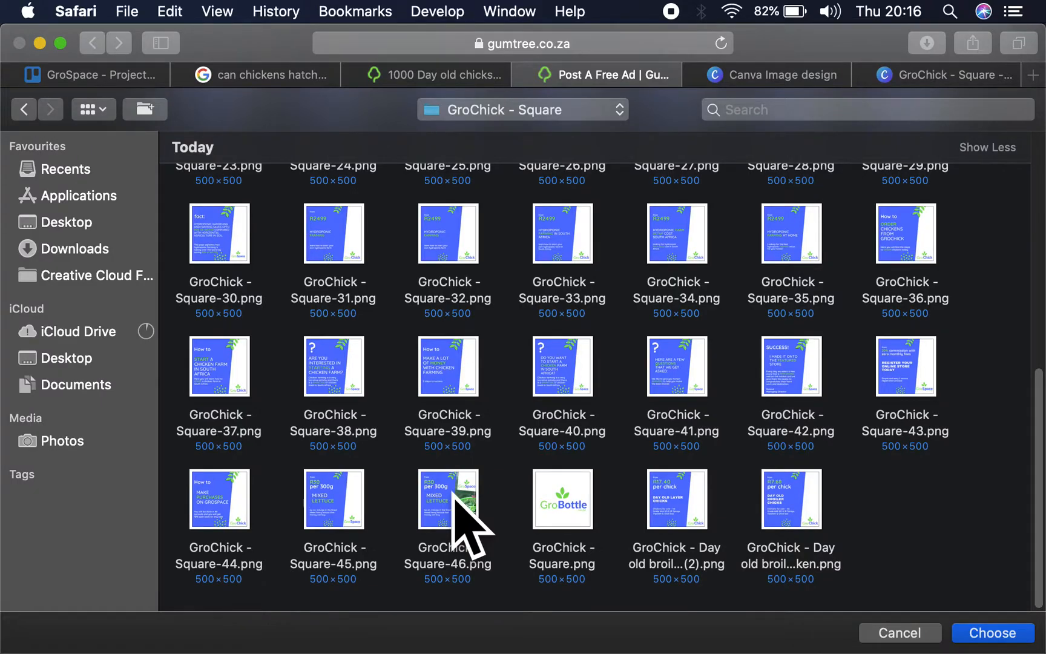
pyautogui.moveTo(870, 500); pyautogui.dragTo(632, 495)
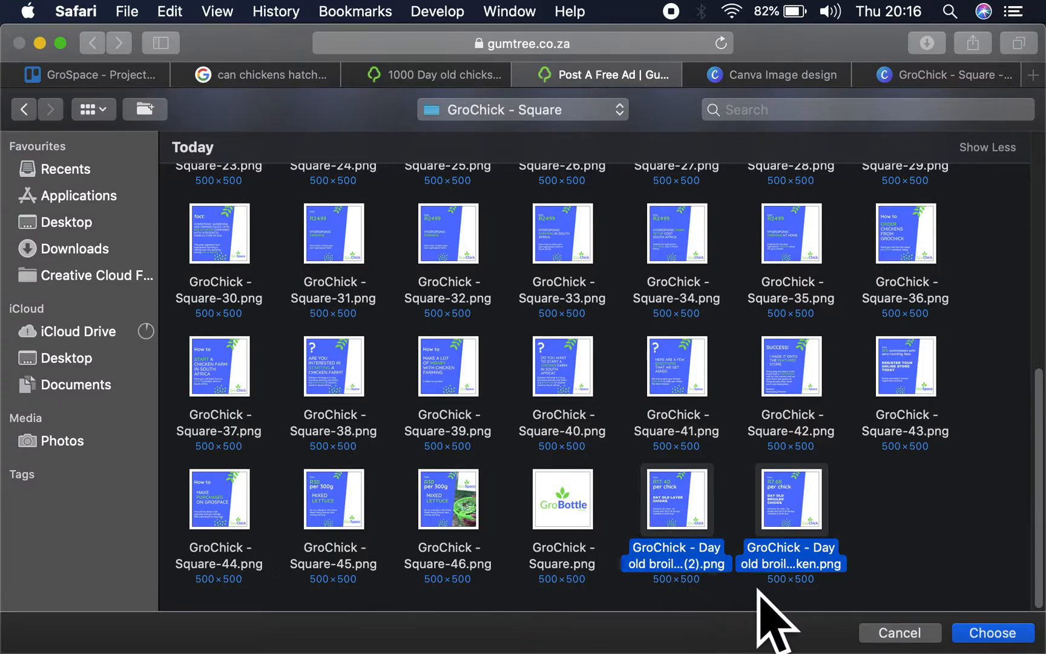
pyautogui.press('Return')
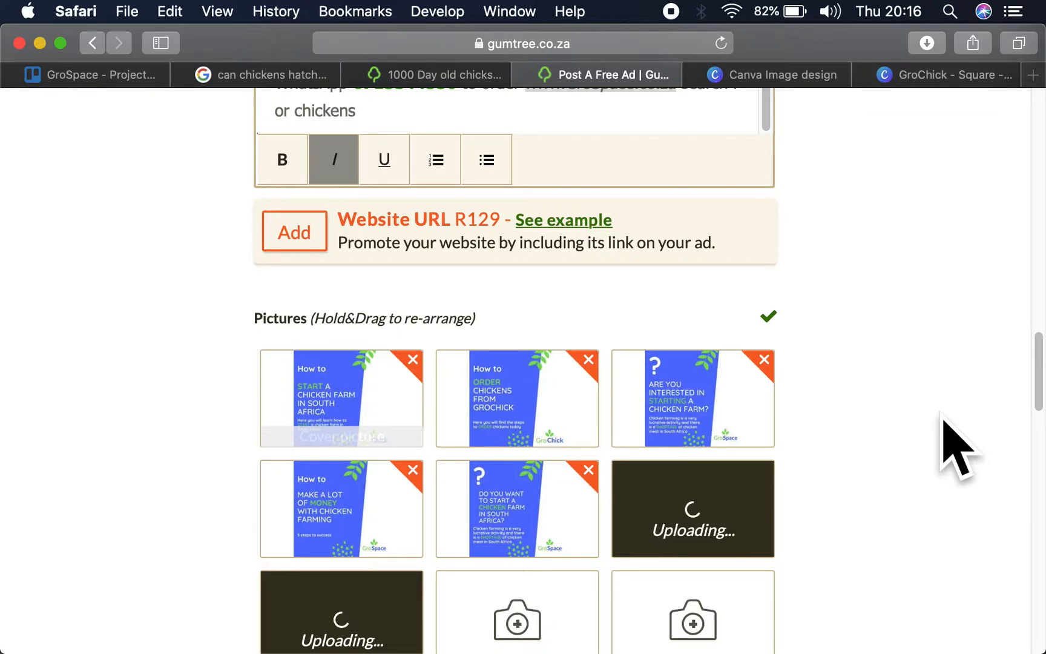
# - Rearrange the pictures so the R7.68 broiler image is the cover, the "DO YOU WANT TO START" image second and the R17.40 layer image fifth
pyautogui.moveTo(397, 602); pyautogui.dragTo(370, 380)
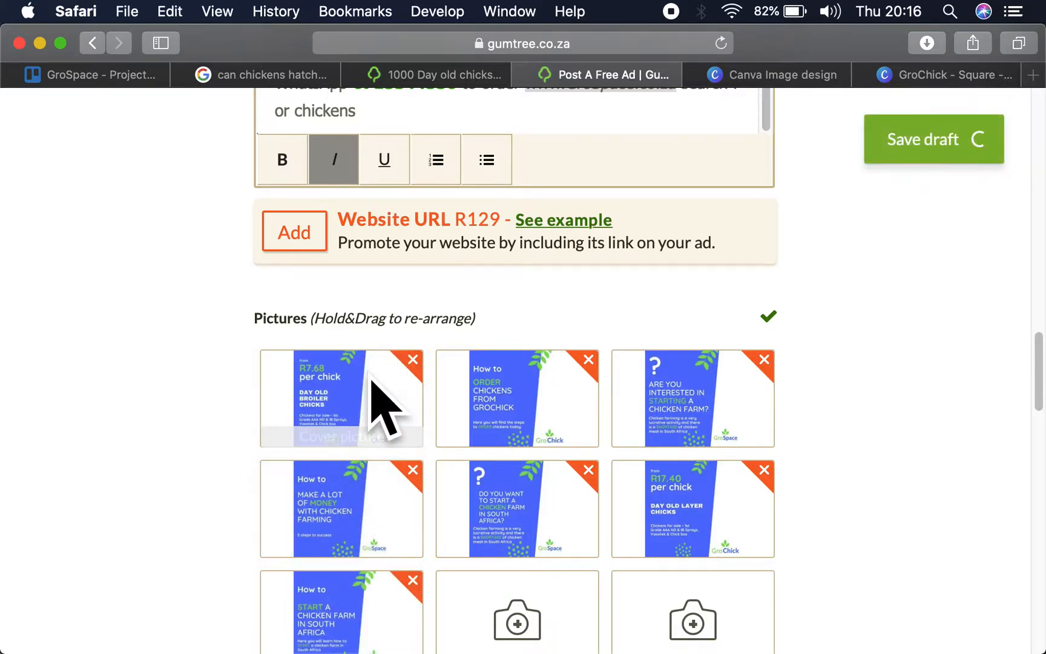
pyautogui.moveTo(350, 626); pyautogui.dragTo(502, 387)
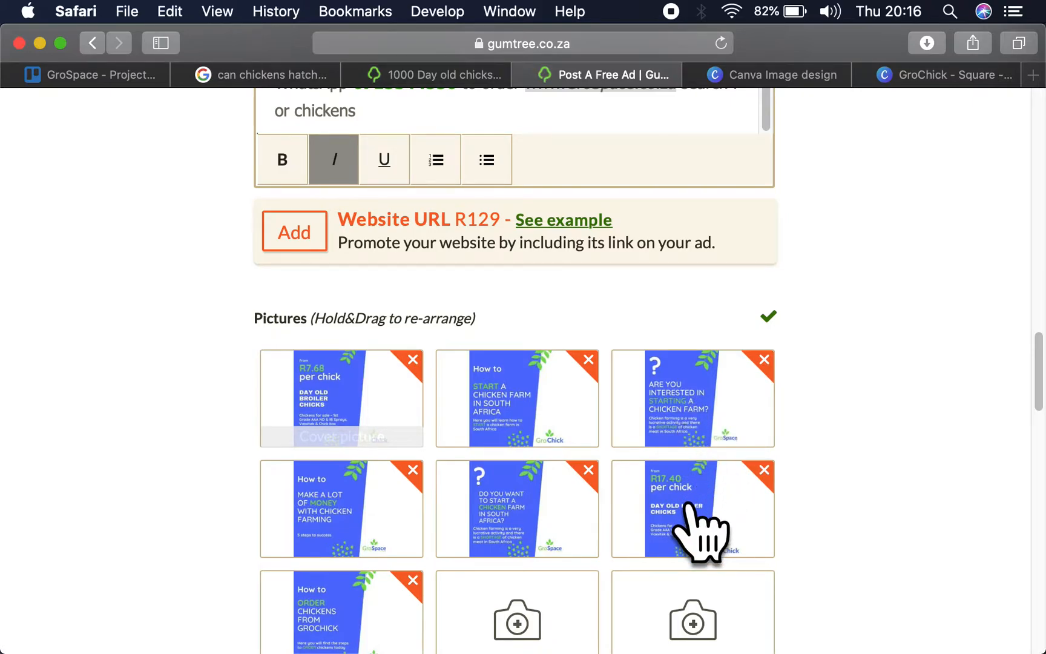
pyautogui.moveTo(687, 514); pyautogui.dragTo(495, 509)
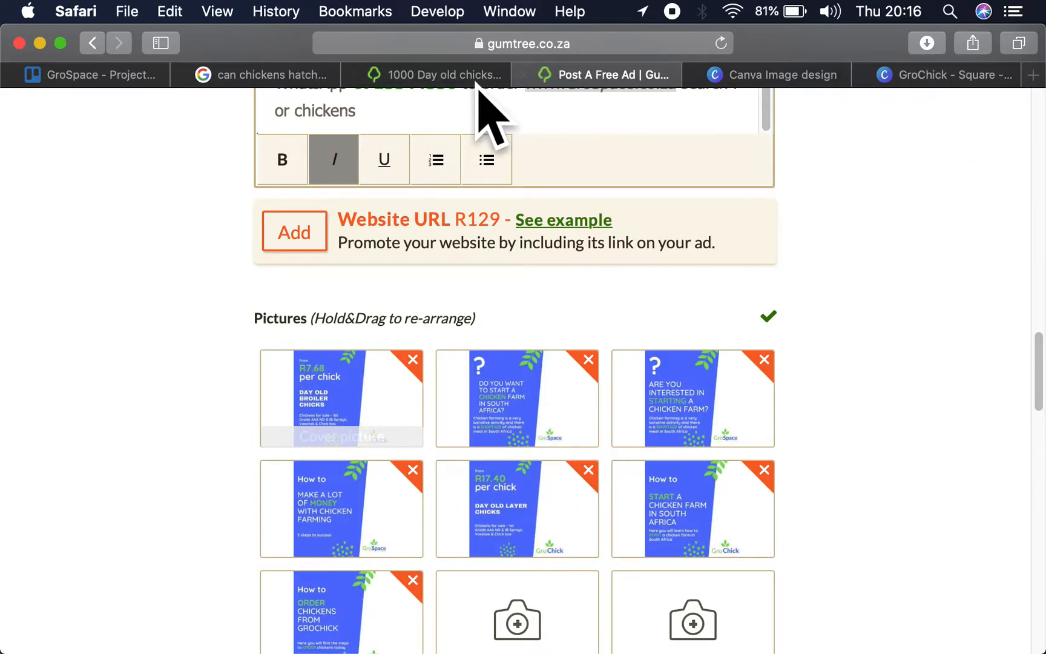
# - Save the third photo of the existing 1000 Day old chicks ad, chicks crowded in a box, to Downloads
pyautogui.click(431, 76)
pyautogui.scroll(-5, 378, 341)
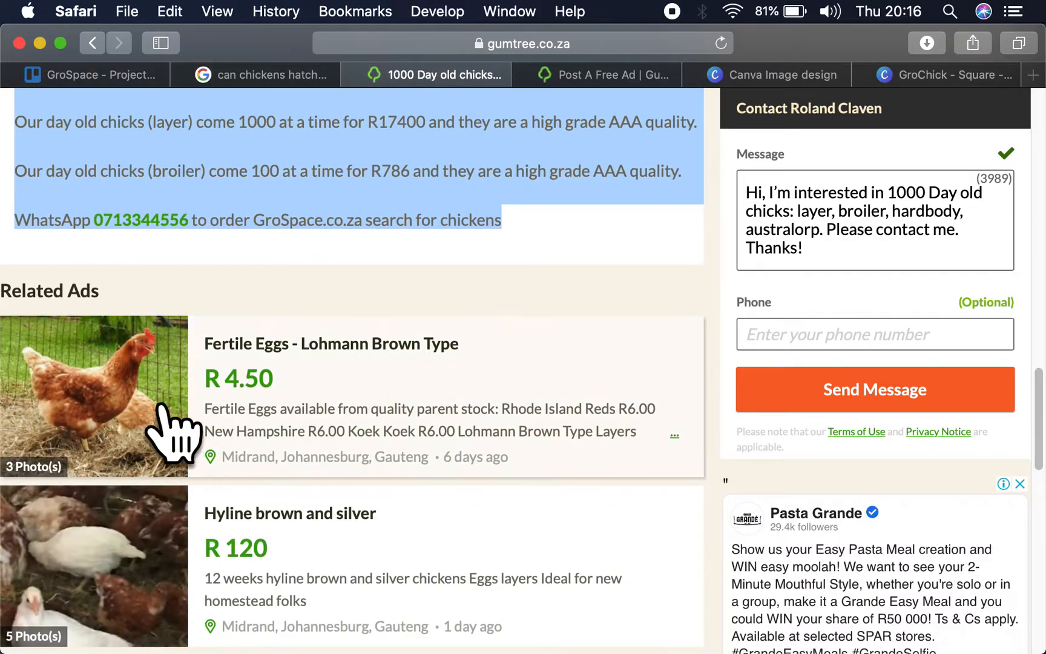
pyautogui.scroll(-4, 349, 408)
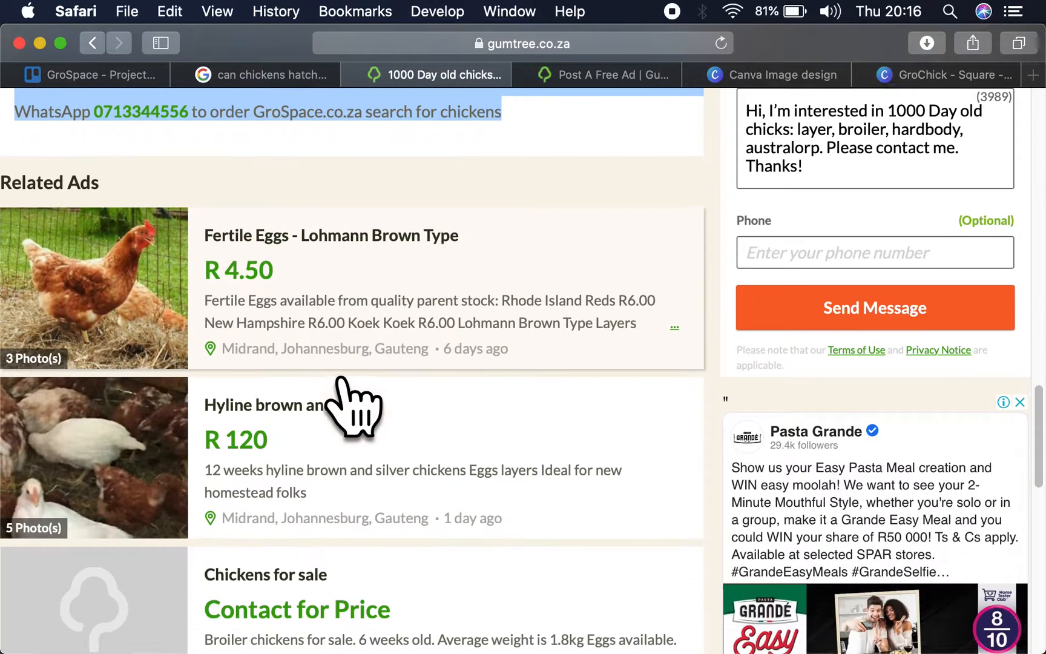
pyautogui.scroll(7, 267, 460)
pyautogui.scroll(15, 291, 434)
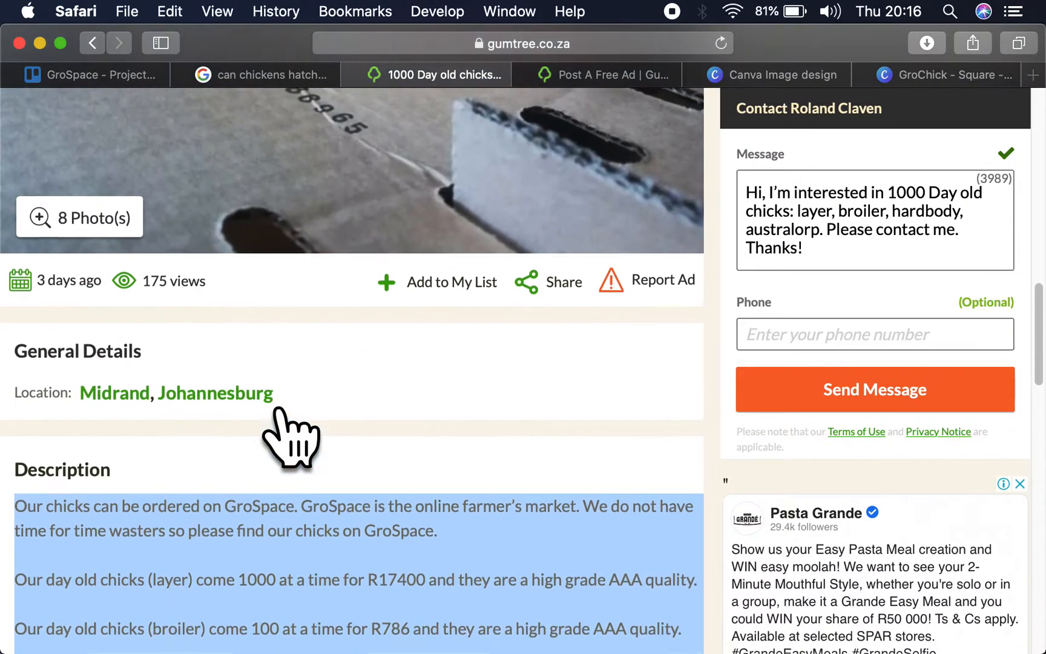
pyautogui.scroll(-3, 357, 448)
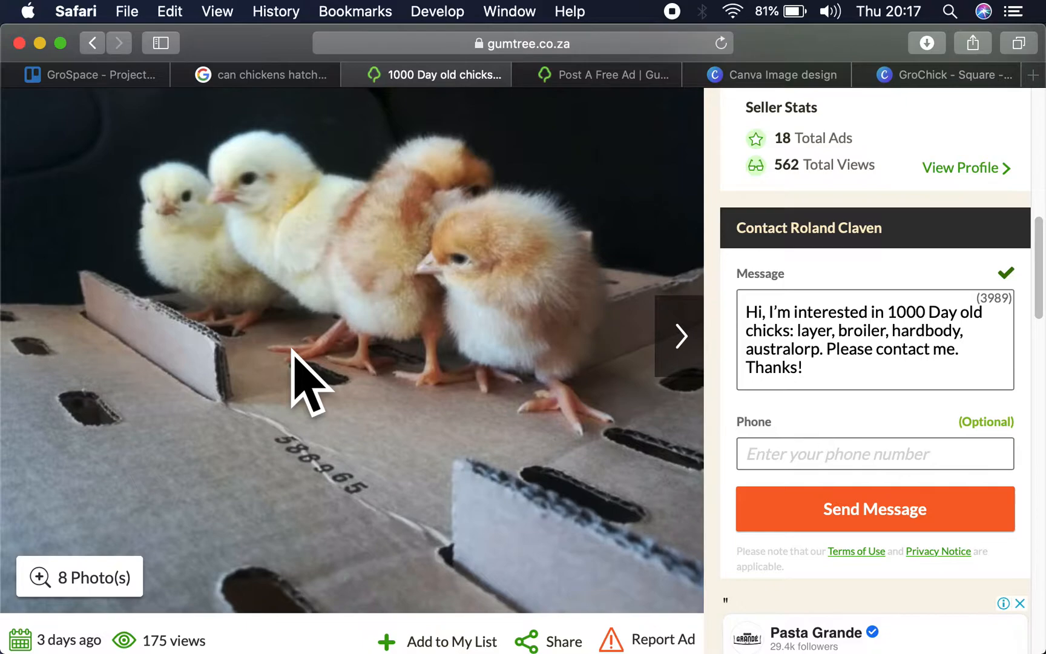
pyautogui.click(675, 348)
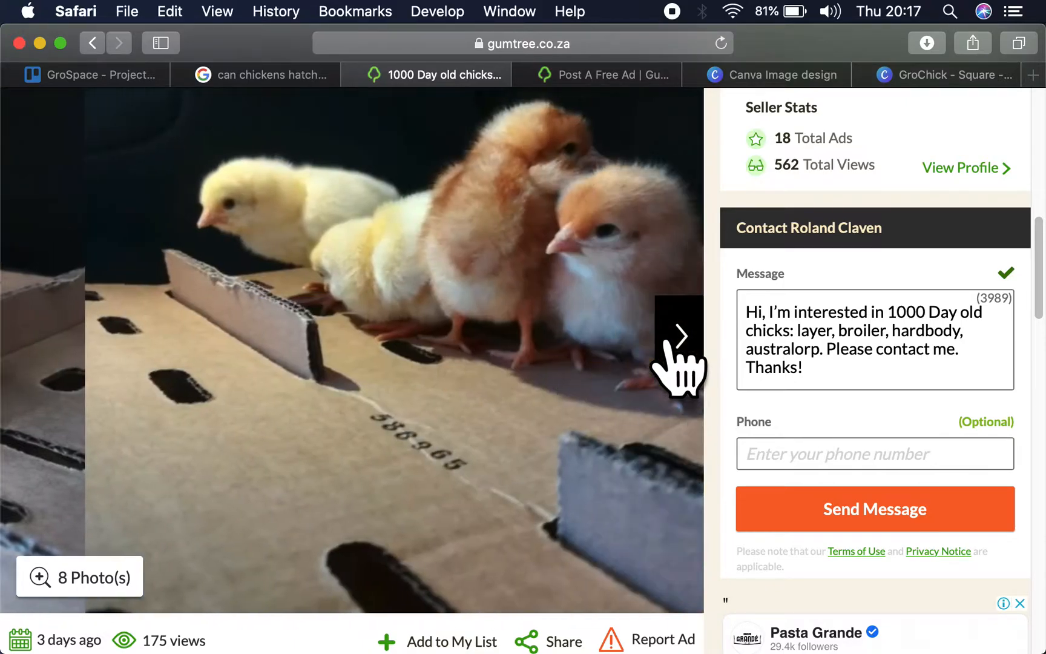
pyautogui.click(677, 368)
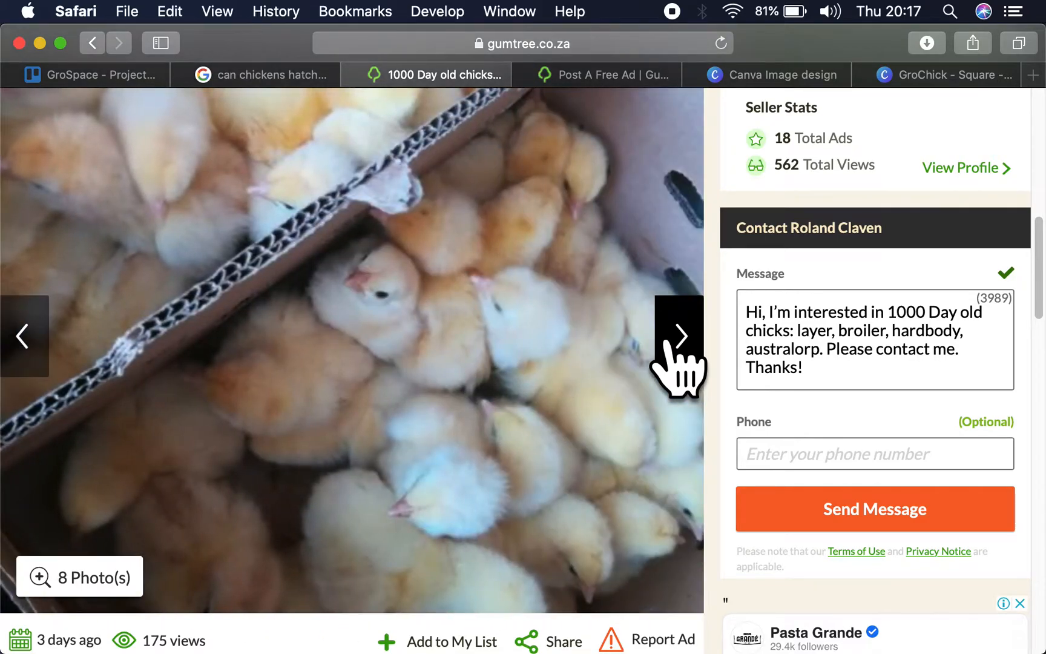
pyautogui.rightClick(481, 350)
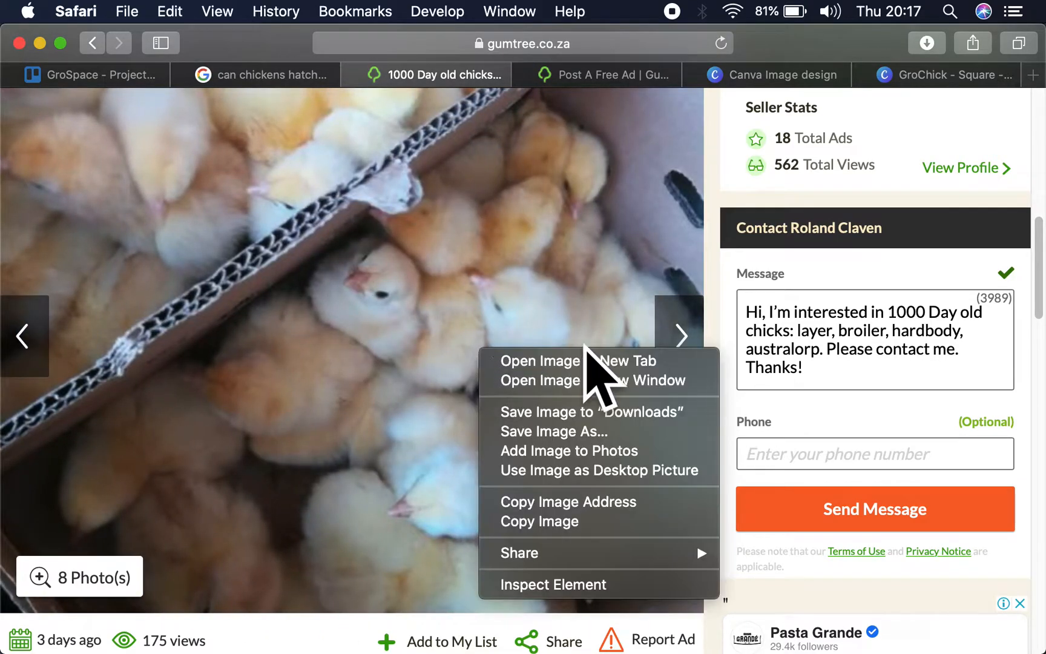
pyautogui.click(607, 412)
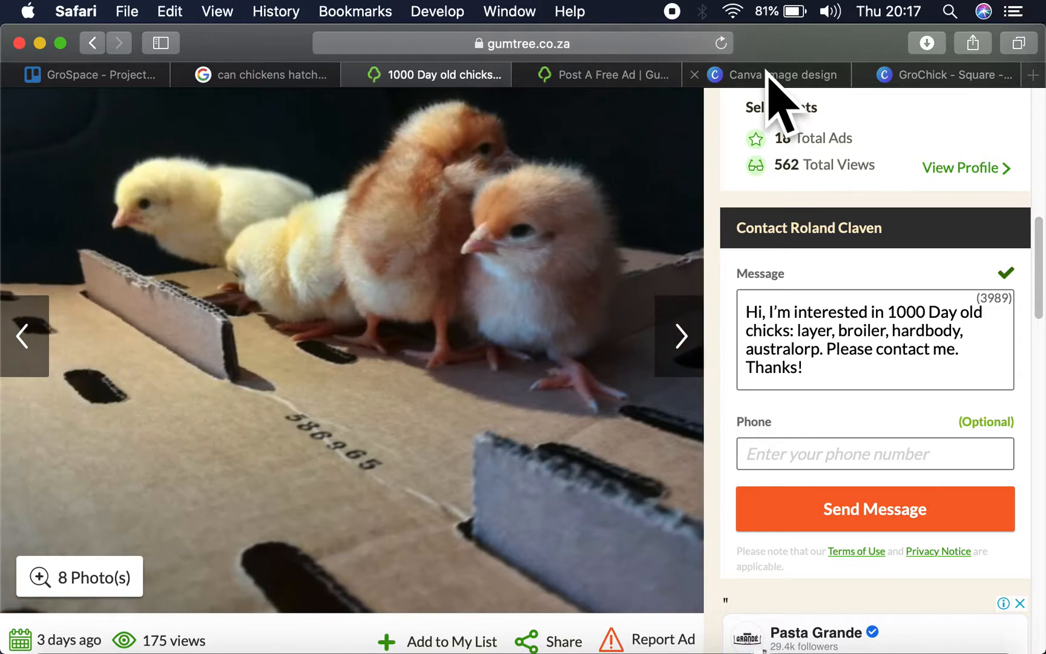
# - Save the second and first photos of the existing ad, showing four chicks standing on a box, to Downloads
pyautogui.rightClick(445, 283)
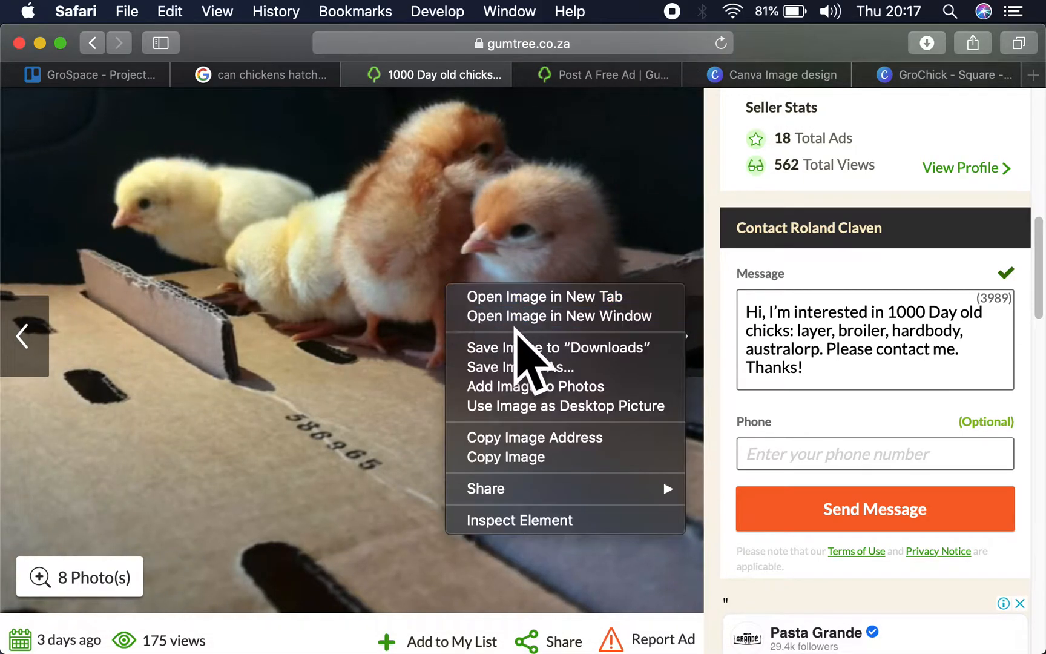
pyautogui.click(525, 346)
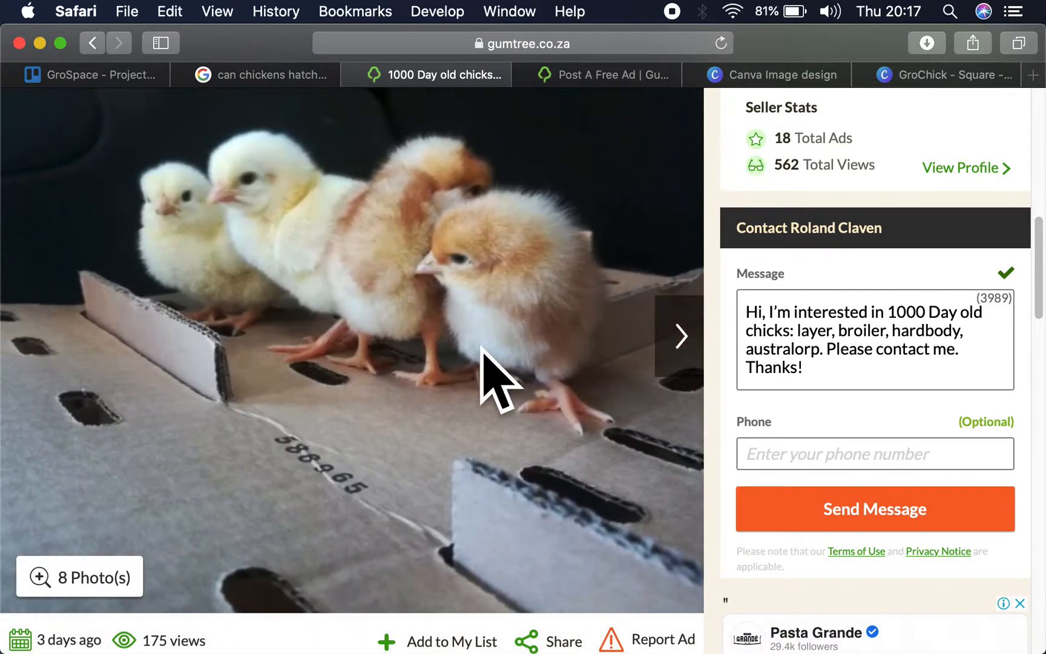
pyautogui.rightClick(458, 349)
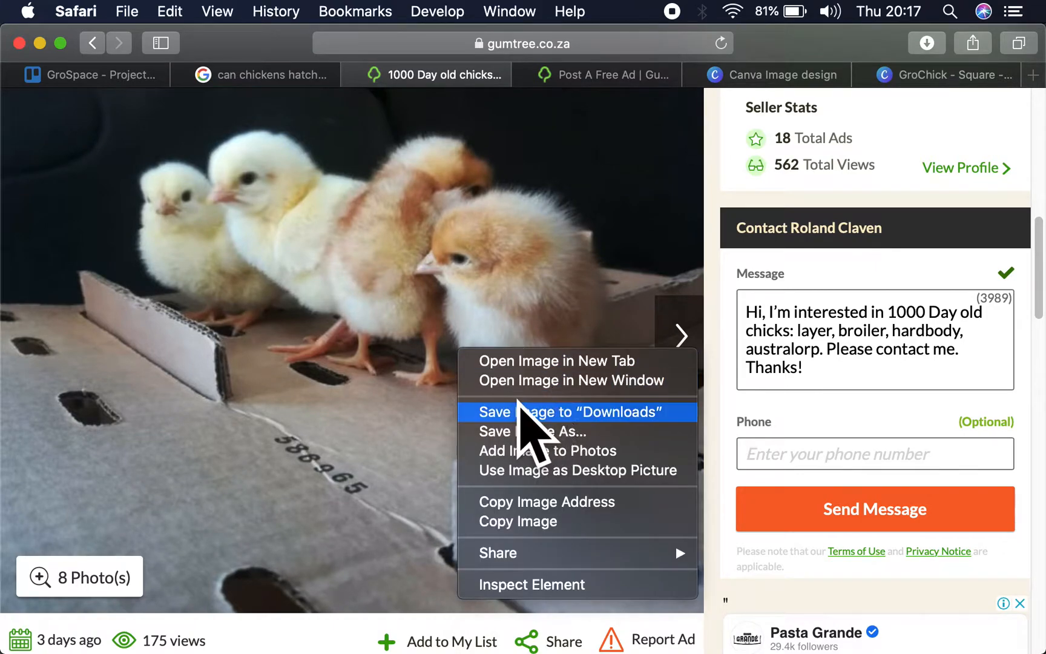
pyautogui.click(526, 410)
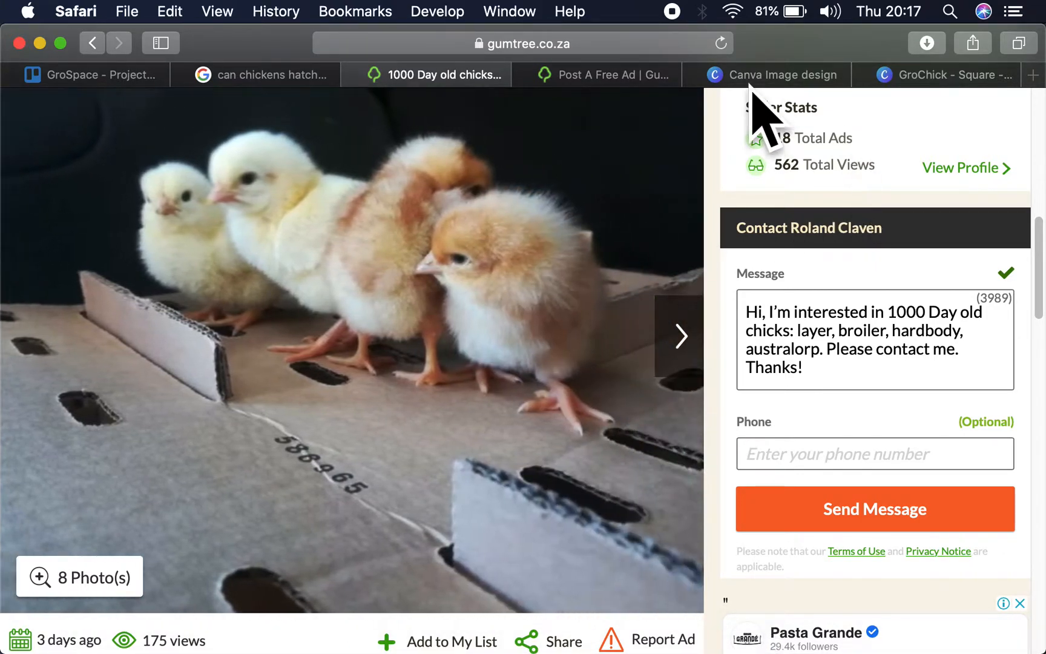
pyautogui.click(636, 75)
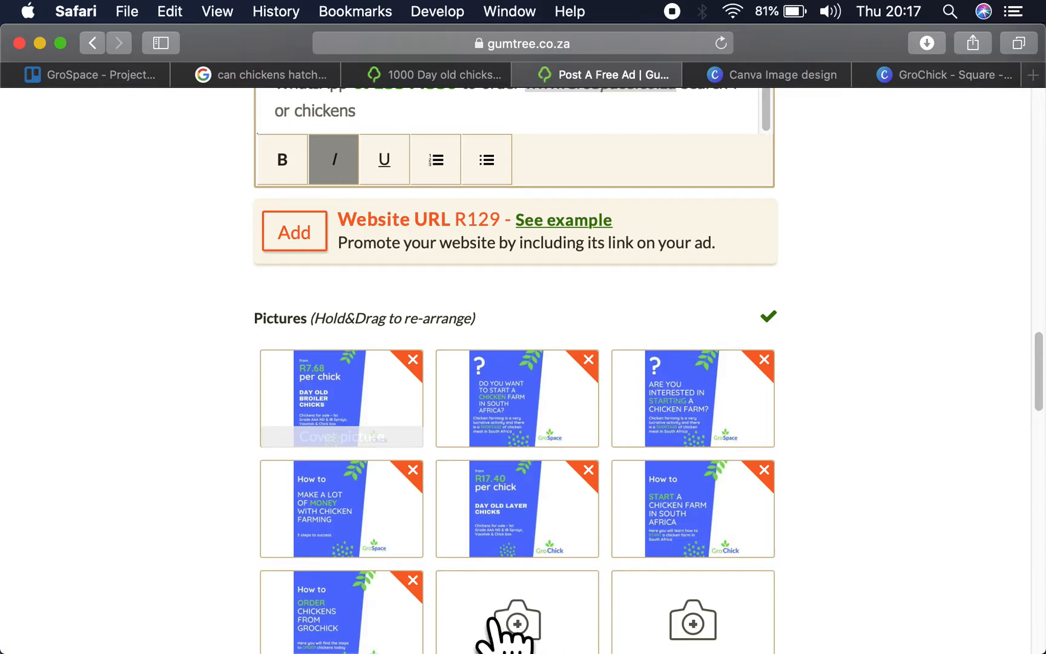
pyautogui.click(493, 612)
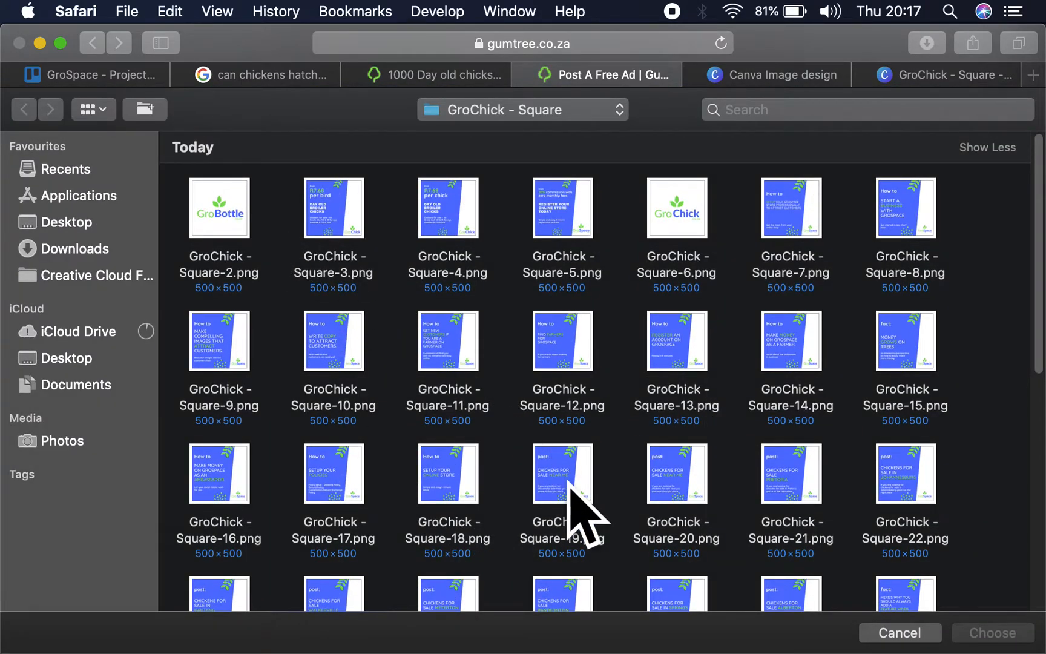
pyautogui.click(79, 250)
pyautogui.moveTo(726, 235); pyautogui.dragTo(415, 199)
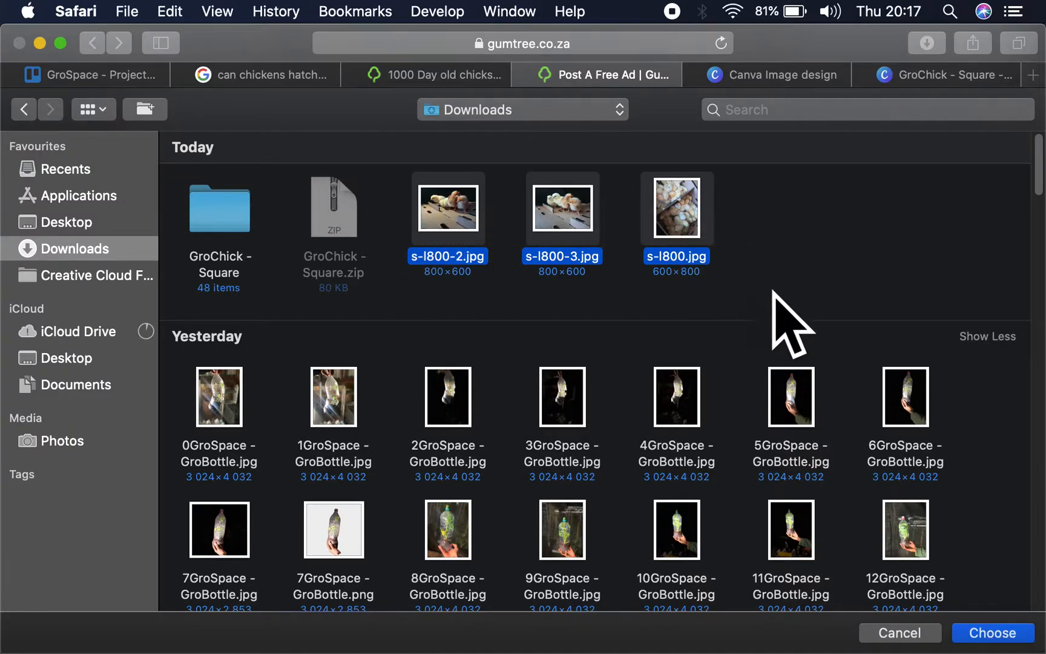
pyautogui.click(847, 290)
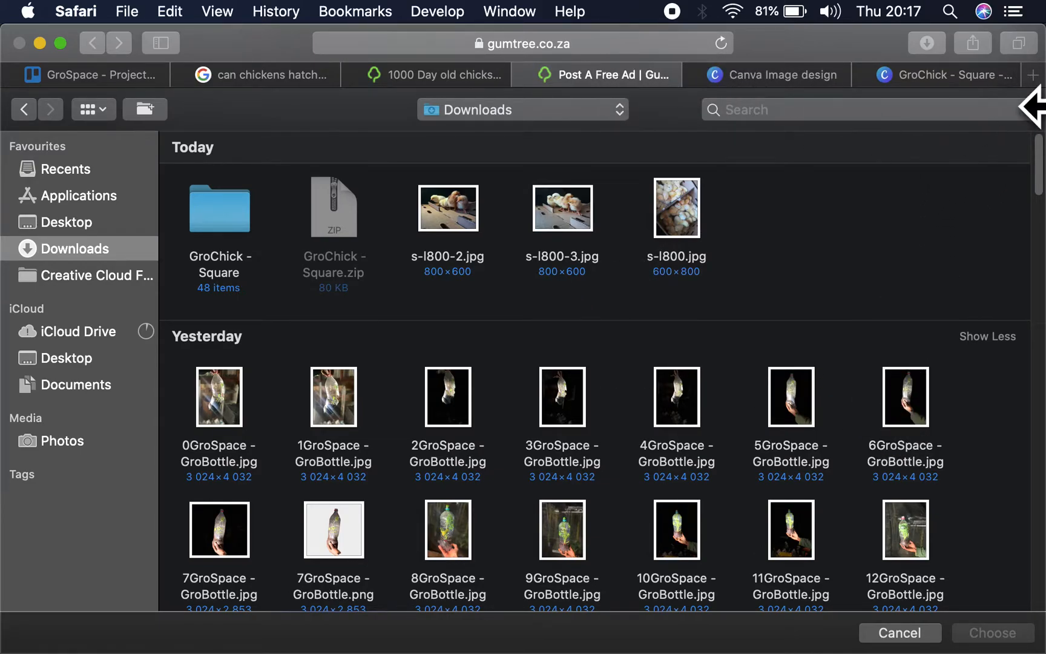
pyautogui.click(896, 624)
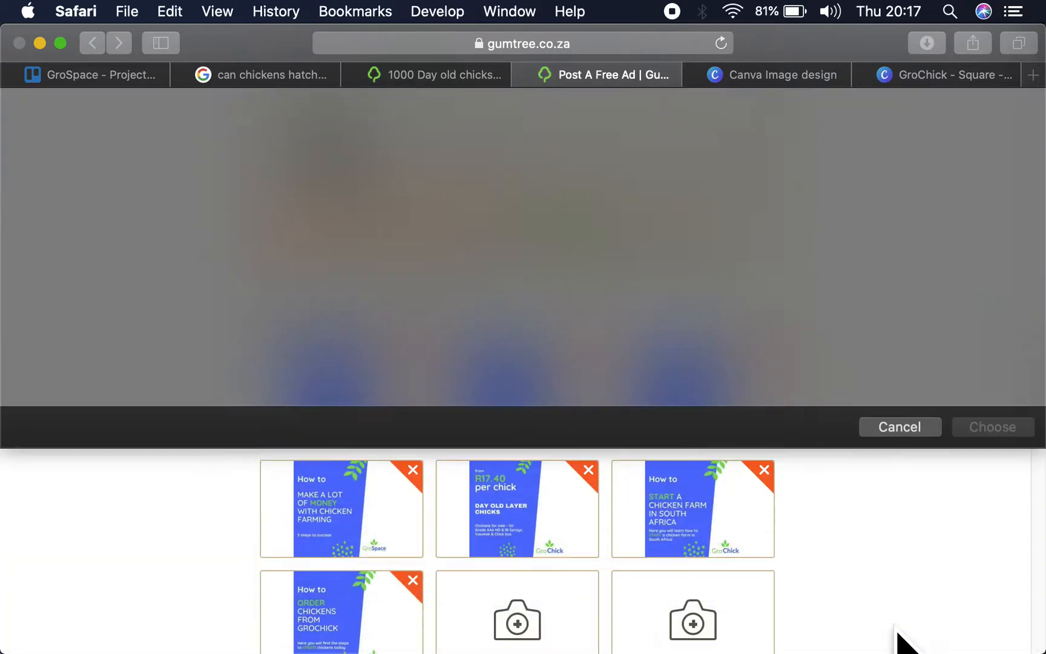
pyautogui.click(1029, 73)
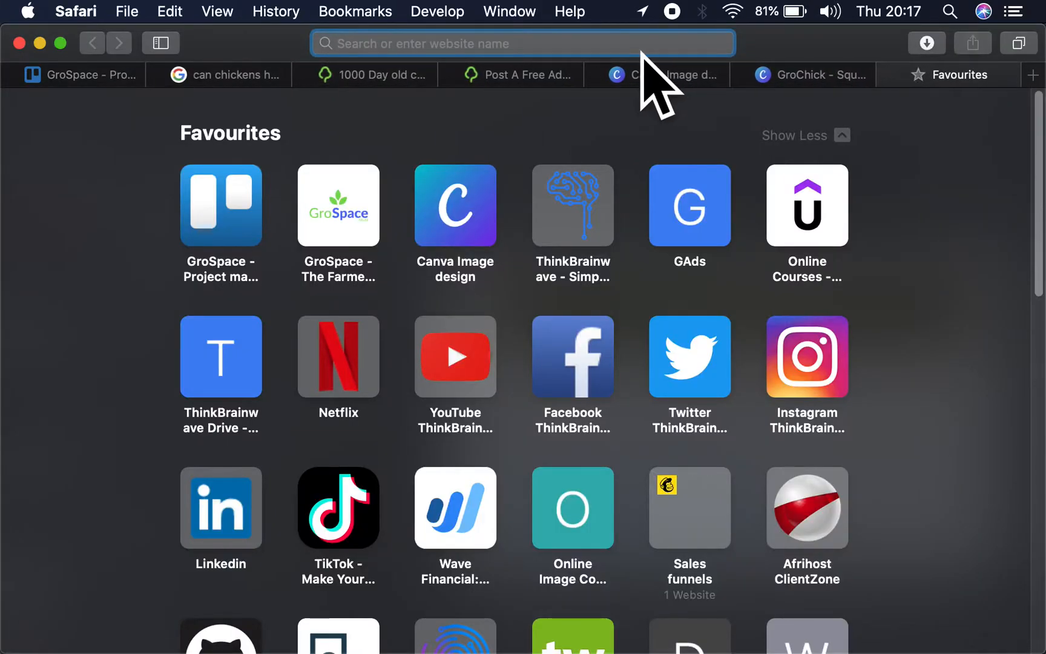
pyautogui.write('make im')
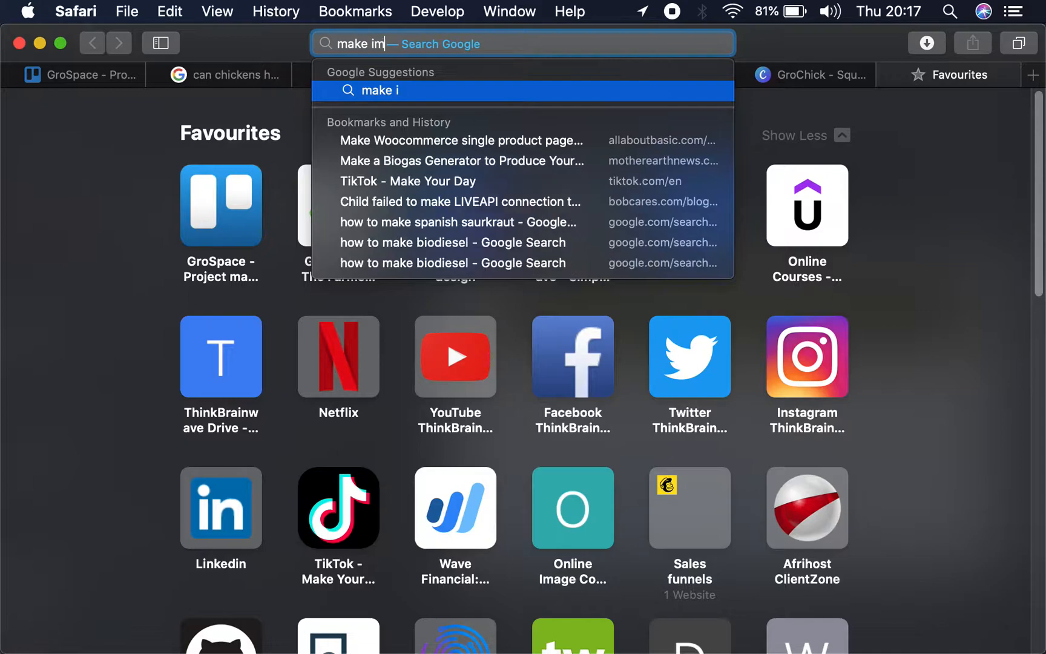
pyautogui.write('age squa')
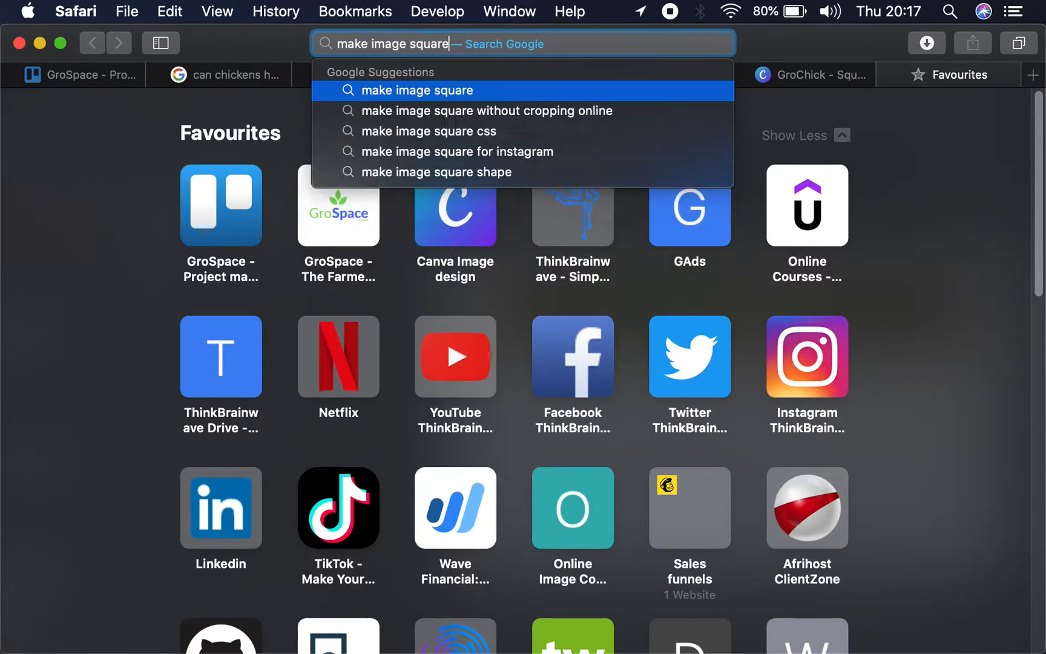
pyautogui.press('Escape')
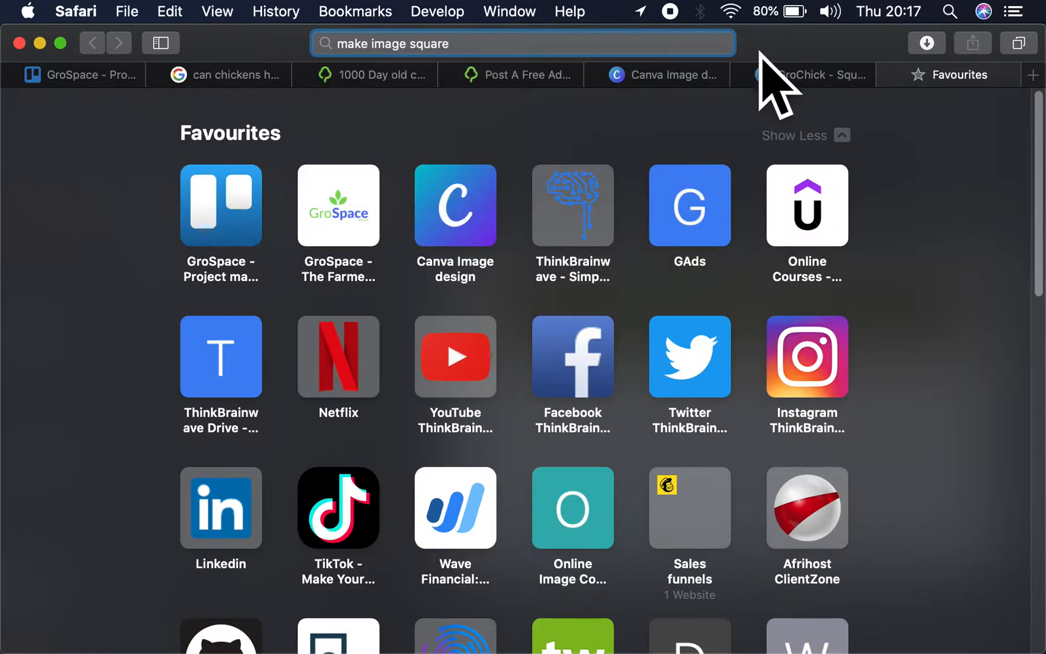
# - Switch to the GroChick - Square design in Canva and upload s-l800.jpg, s-l800-2.jpg and s-l800-3.jpg from Downloads
pyautogui.click(781, 74)
pyautogui.click(949, 128)
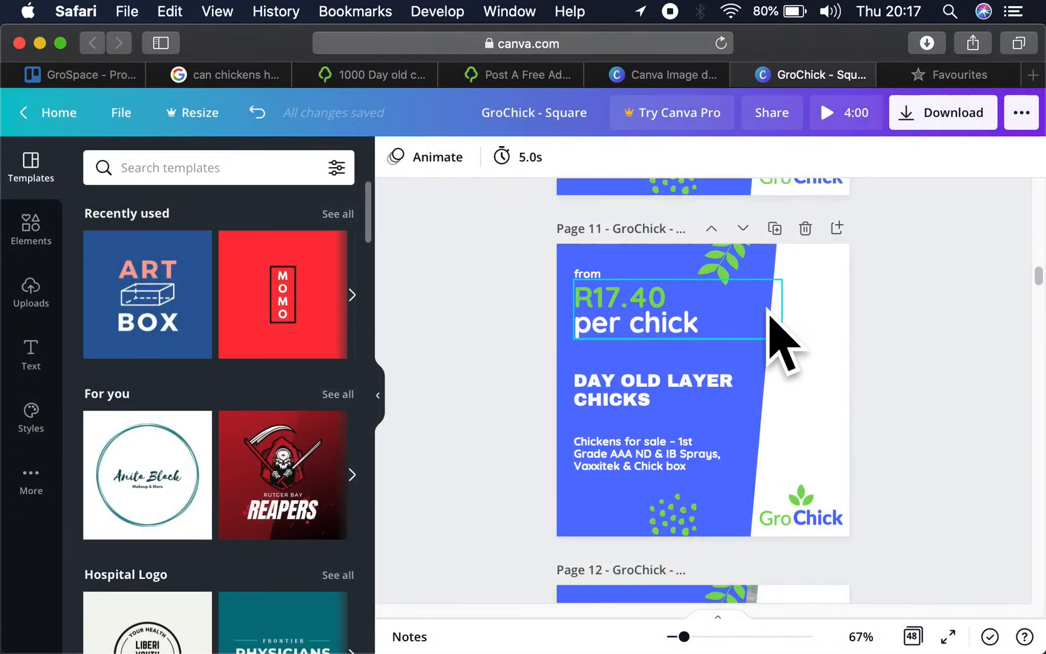
pyautogui.click(27, 239)
pyautogui.click(44, 293)
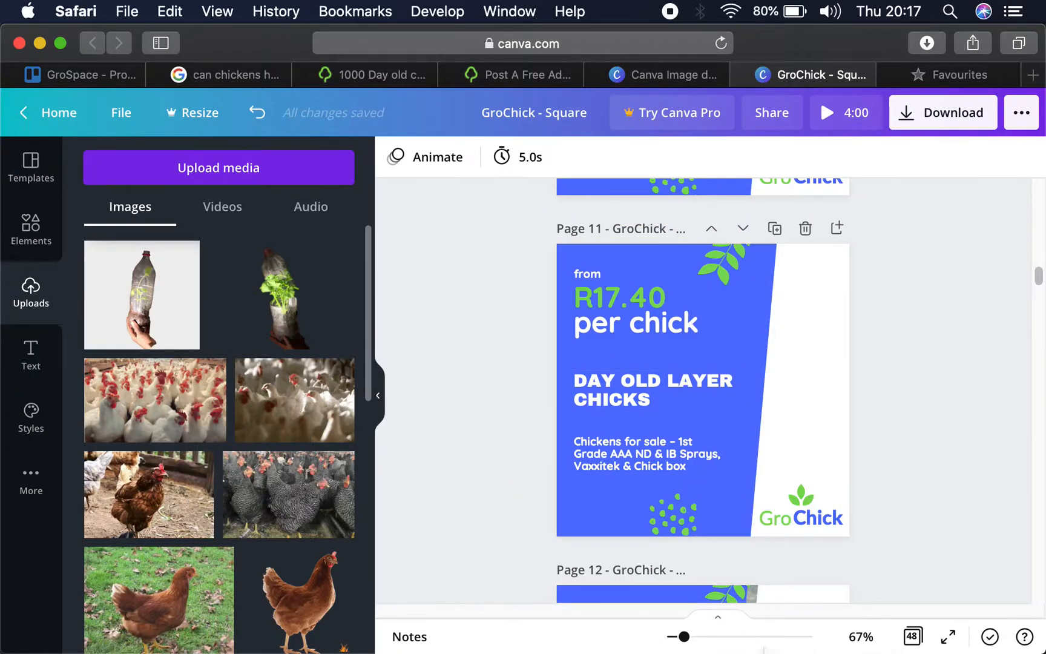
pyautogui.moveTo(760, 650)
pyautogui.click(779, 627)
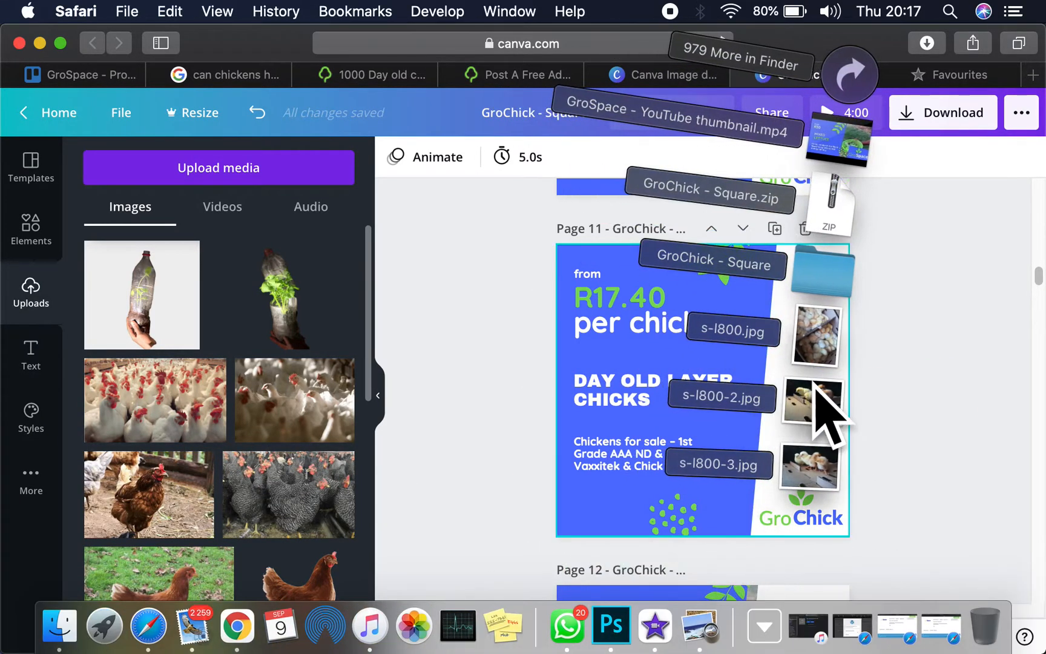
pyautogui.click(225, 169)
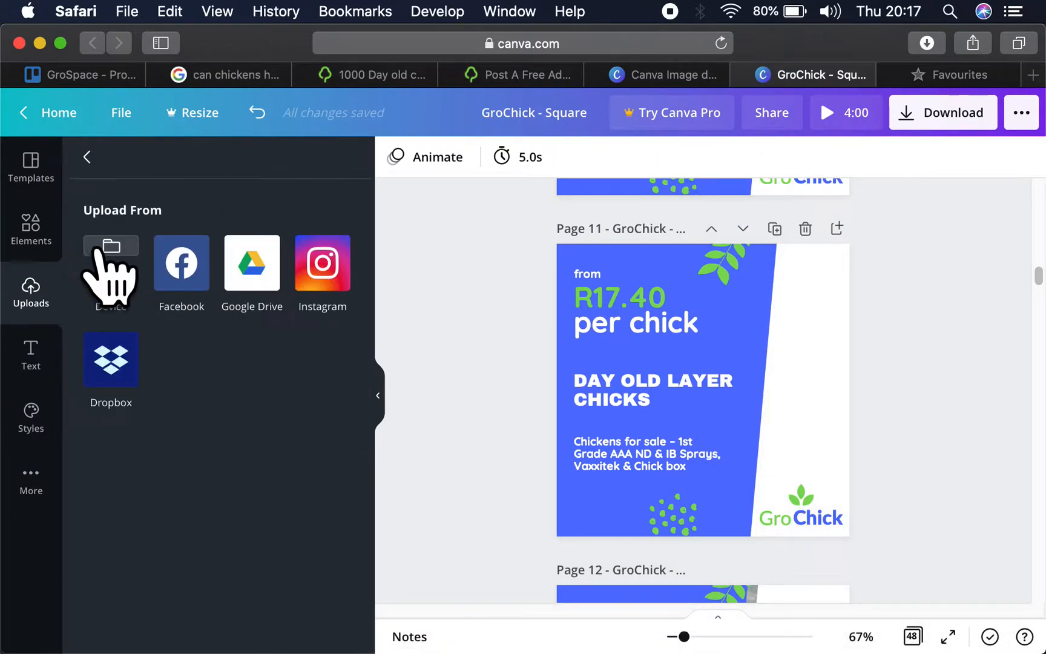
pyautogui.click(111, 260)
pyautogui.moveTo(832, 237); pyautogui.dragTo(429, 224)
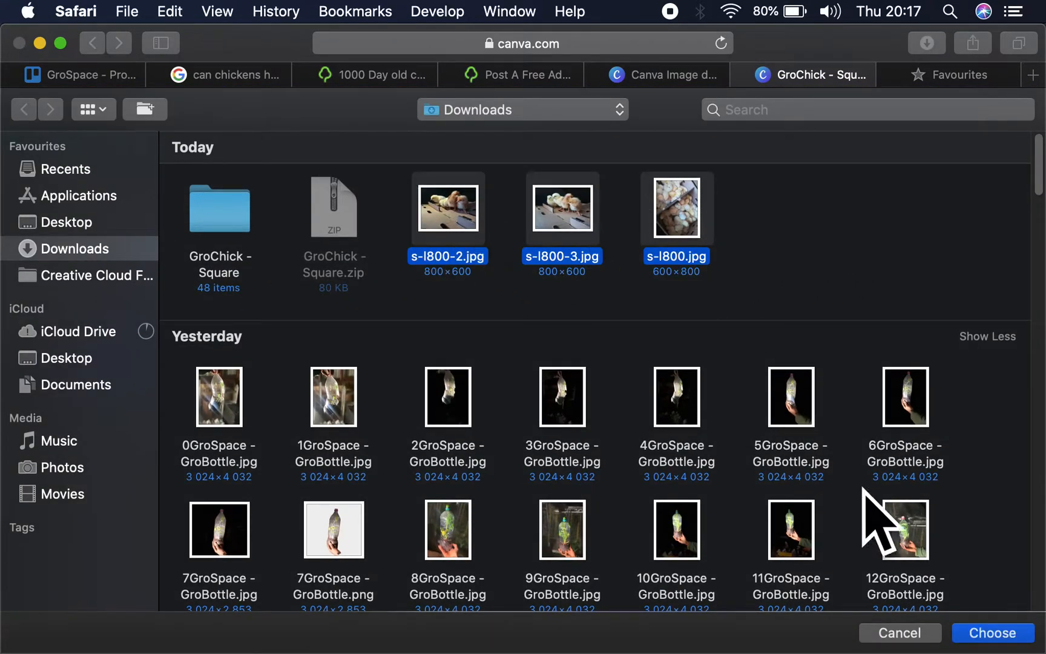
pyautogui.click(987, 633)
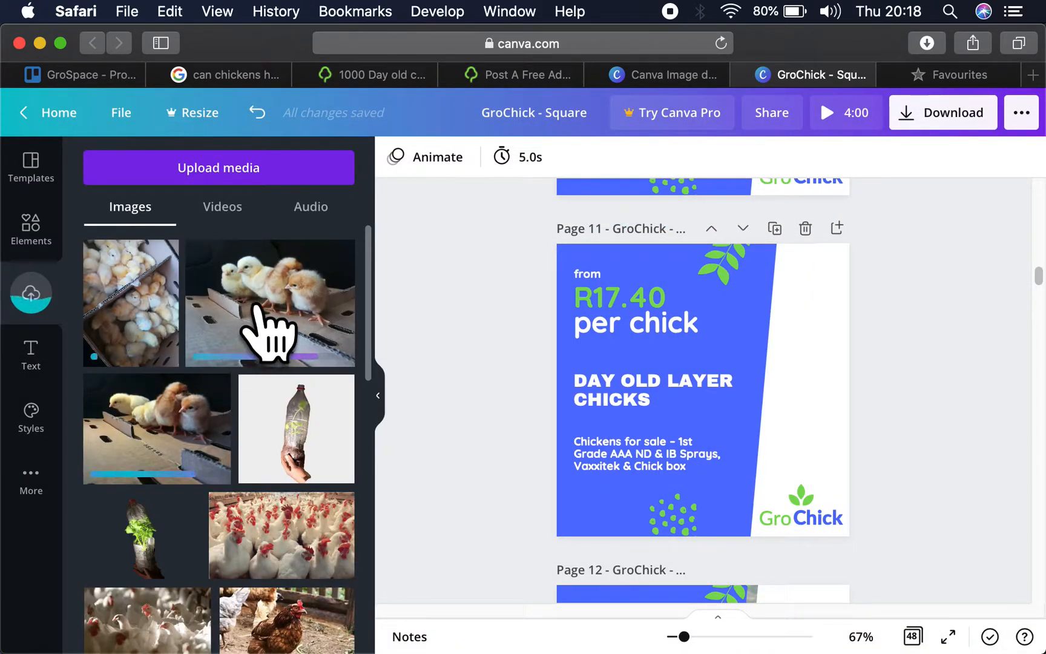
# - Add the uploaded photo of chicks crowded in a box to page 10 and move it onto the white area beside the R7.68 broiler text
pyautogui.scroll(2, 716, 379)
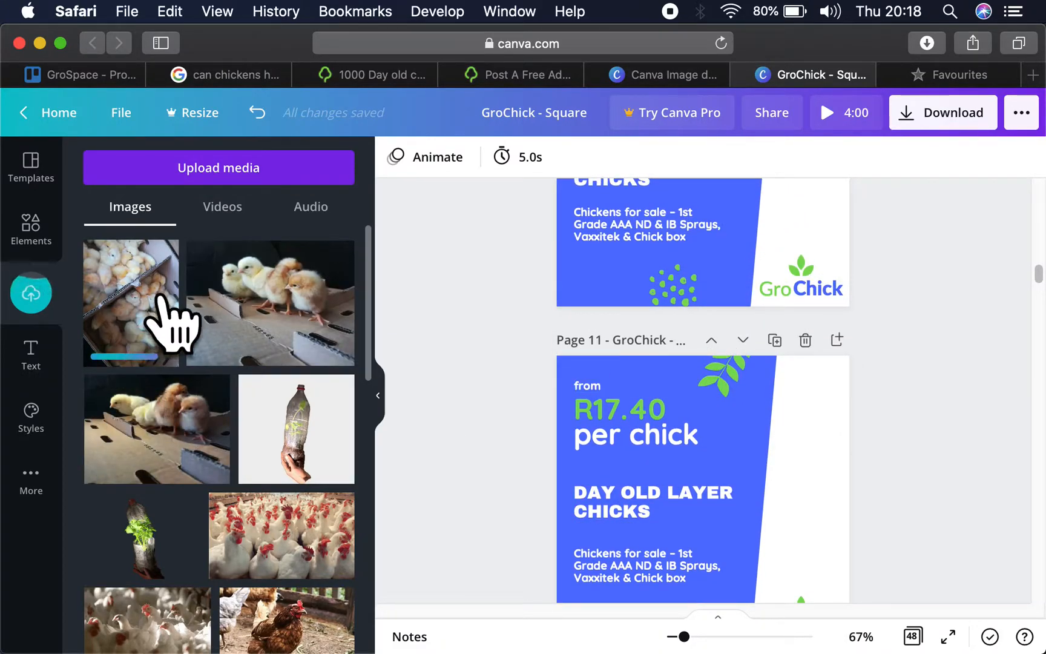
pyautogui.scroll(3, 781, 524)
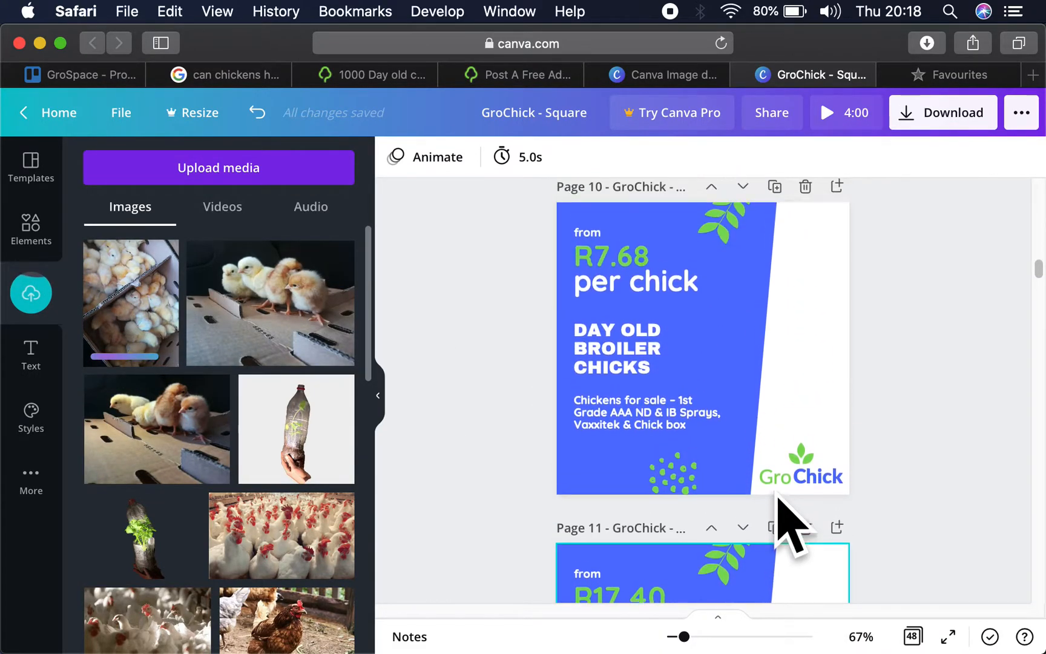
pyautogui.scroll(-2, 690, 499)
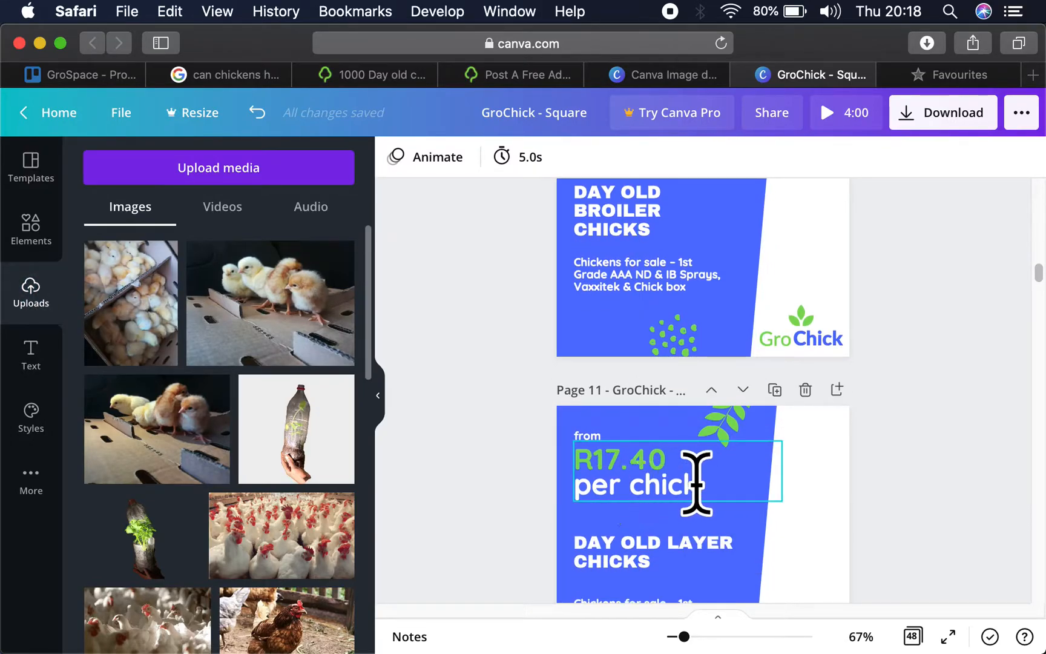
pyautogui.scroll(2, 722, 420)
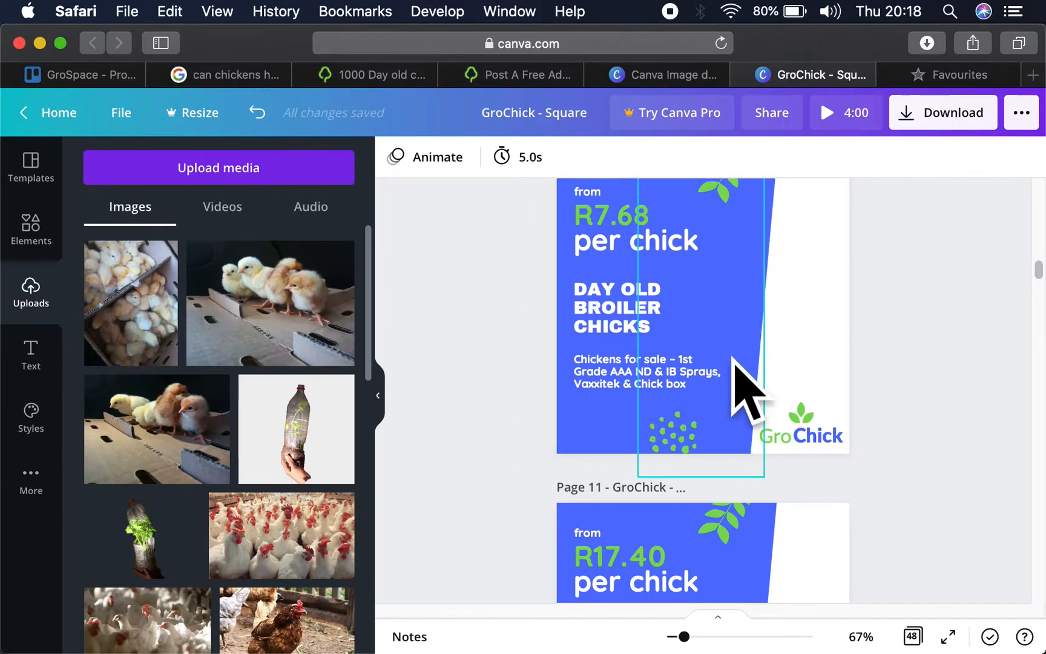
pyautogui.click(149, 305)
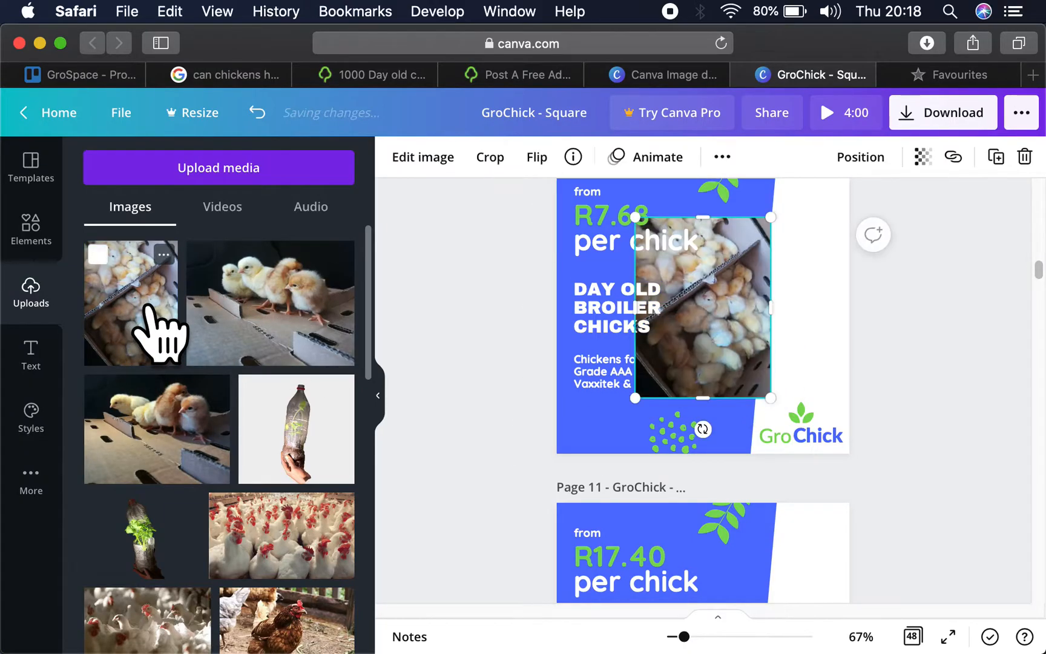
pyautogui.moveTo(736, 321); pyautogui.dragTo(833, 319)
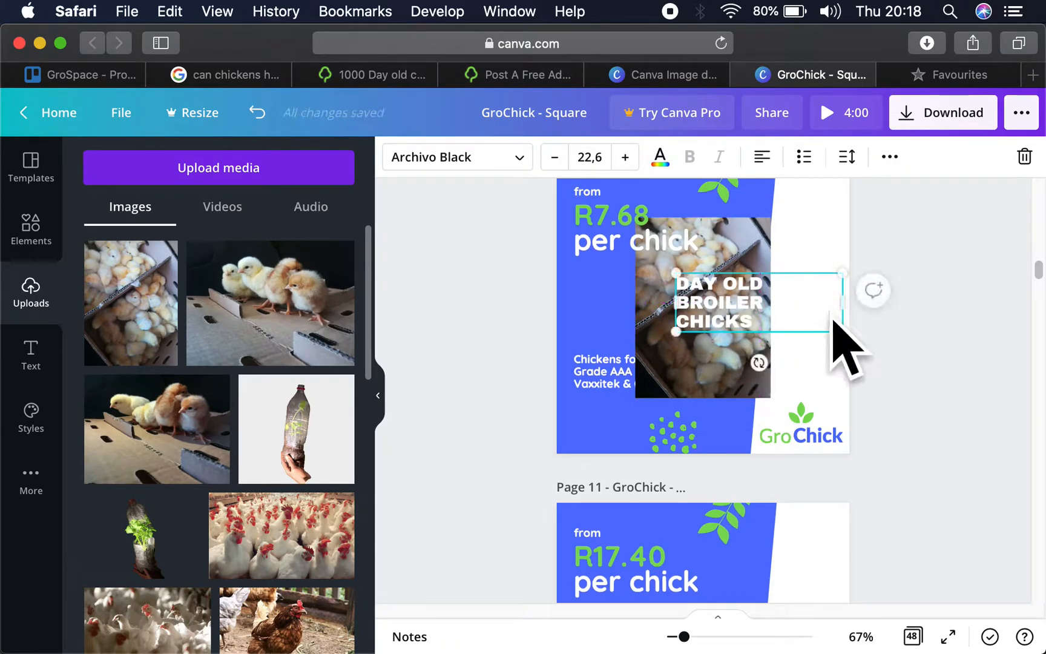
pyautogui.press('super+z')
pyautogui.click(755, 253)
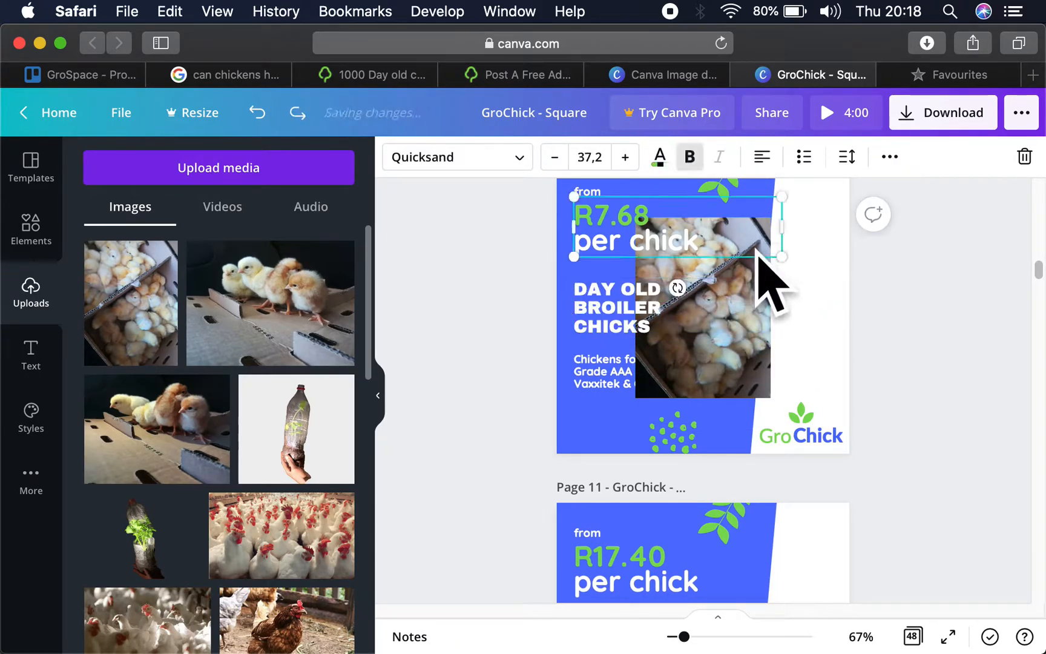
pyautogui.moveTo(764, 358); pyautogui.dragTo(894, 363)
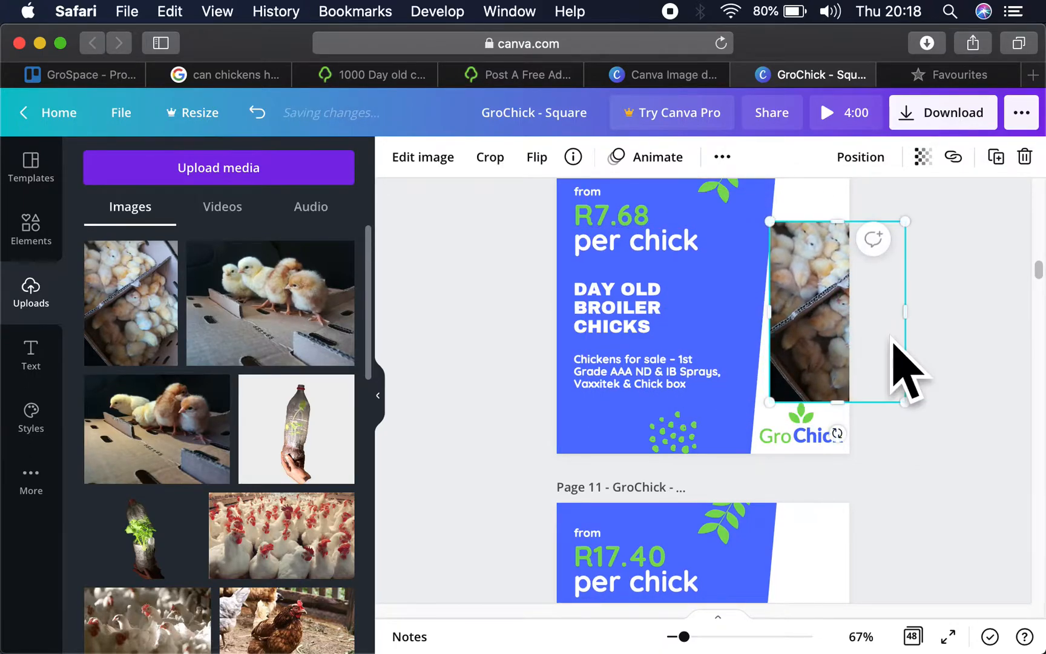
# - Enlarge the crowded-chicks photo on page 10 over the white area and send it behind the blue shape and leaf
pyautogui.scroll(3, 902, 368)
pyautogui.moveTo(770, 375); pyautogui.dragTo(663, 299)
pyautogui.moveTo(815, 449); pyautogui.dragTo(822, 488)
pyautogui.moveTo(933, 301); pyautogui.dragTo(967, 260)
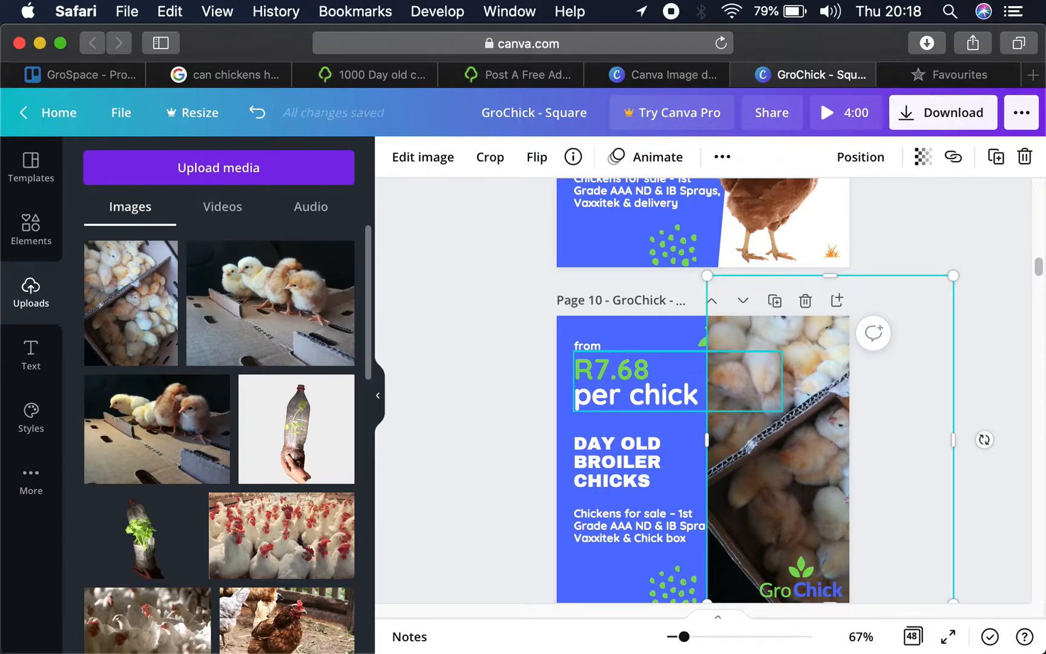
pyautogui.press('super+[')
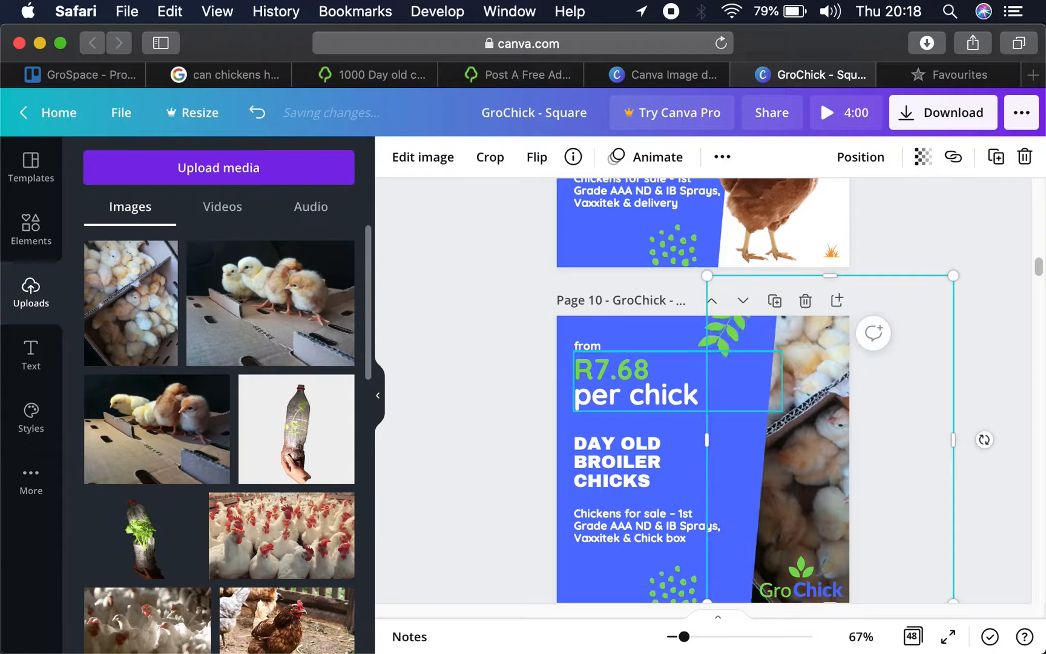
# - Shift the crowded-chicks photo on page 10 leftward and enlarge it slightly to cover the white strip along the page's bottom edge
pyautogui.moveTo(821, 501); pyautogui.dragTo(796, 507)
pyautogui.click(977, 412)
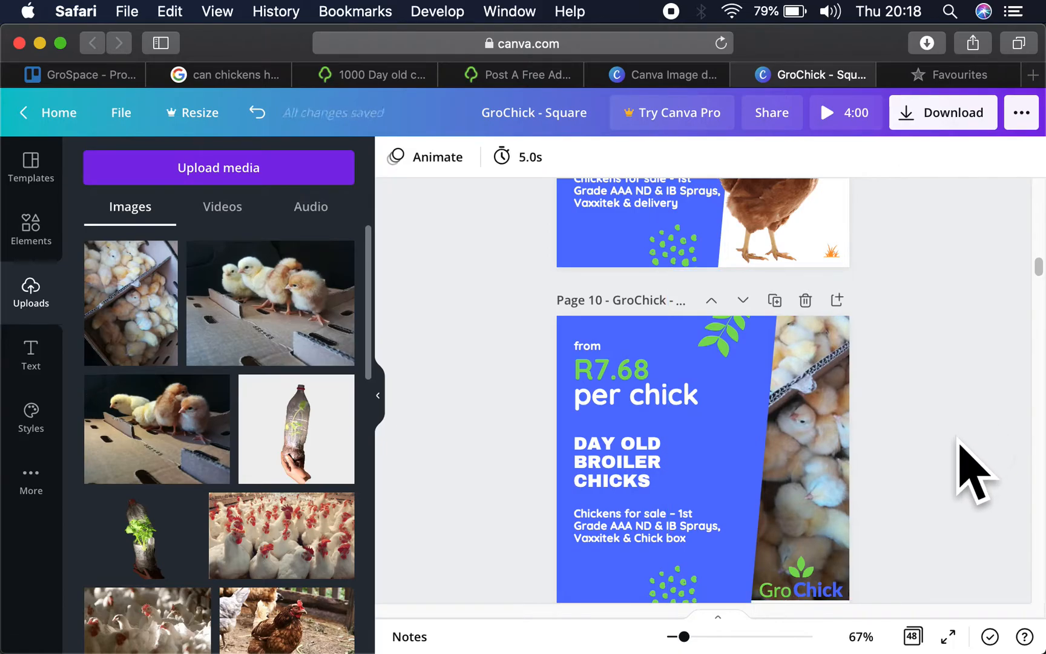
pyautogui.scroll(-3, 961, 457)
pyautogui.click(829, 401)
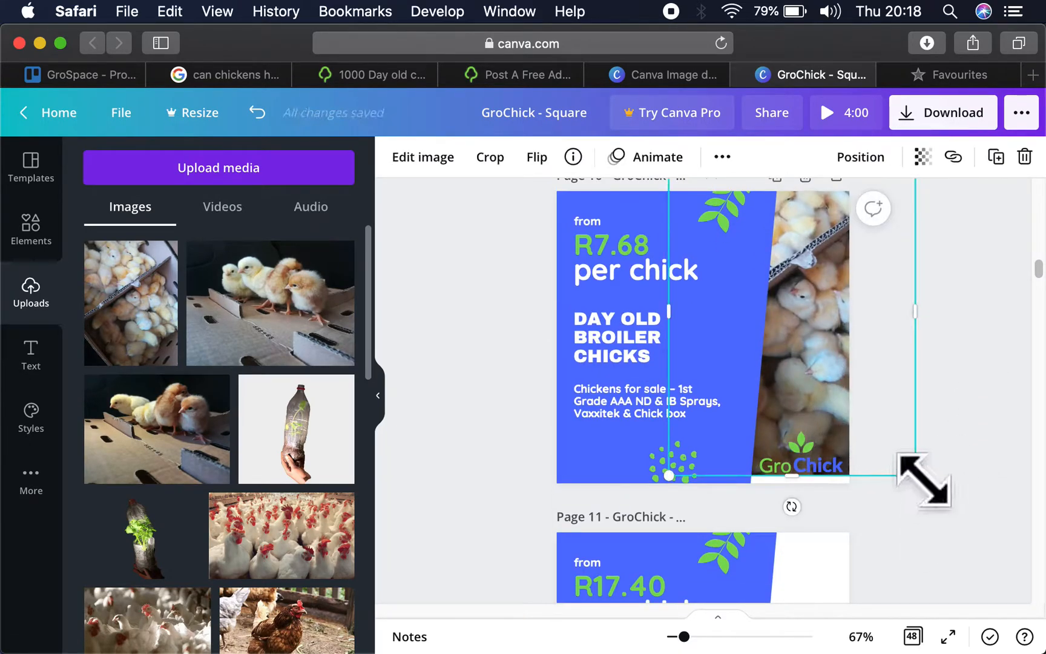
pyautogui.moveTo(927, 490); pyautogui.dragTo(934, 501)
pyautogui.click(868, 436)
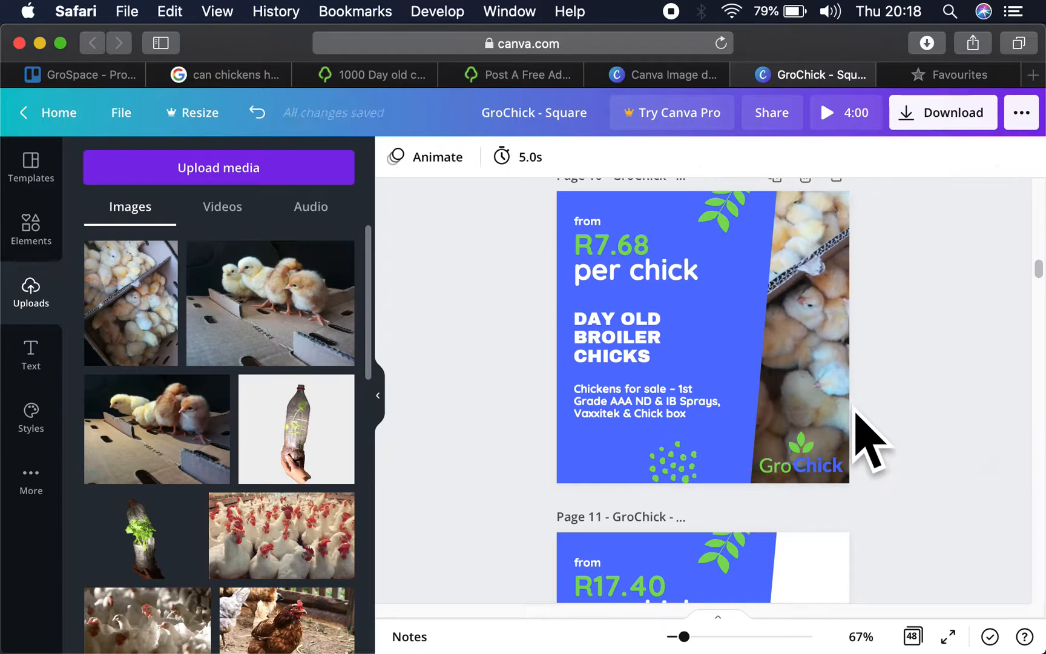
# - Add the photo of four chicks standing on a box to page 11, over the white area beside the R17.40 layer text and behind the blue shape
pyautogui.scroll(3, 856, 415)
pyautogui.scroll(-2, 869, 438)
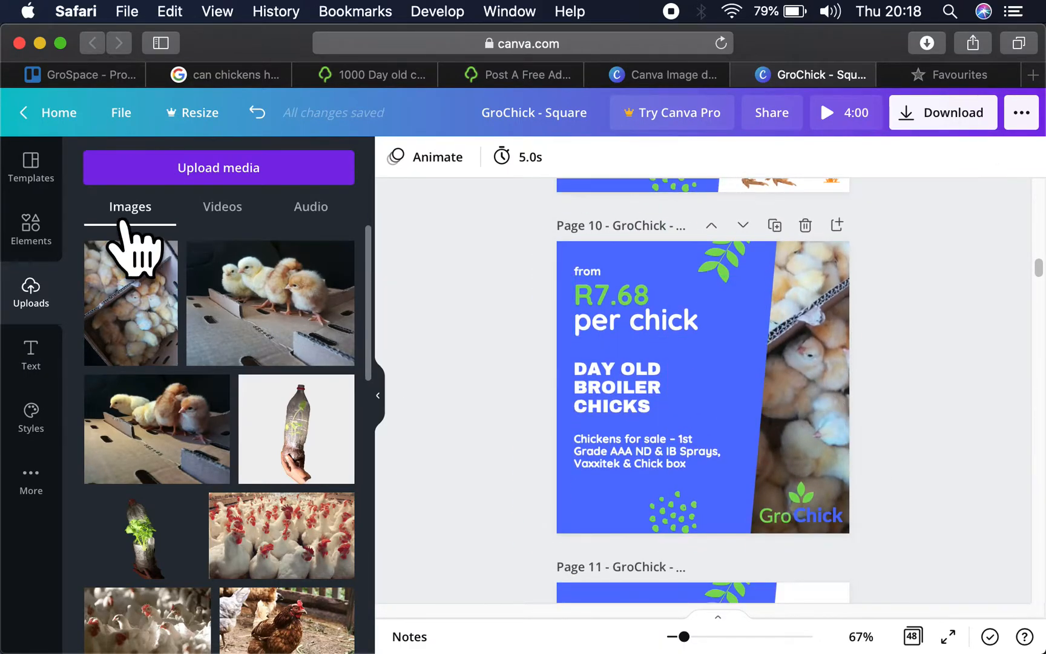
pyautogui.scroll(-5, 308, 336)
pyautogui.scroll(-3, 842, 472)
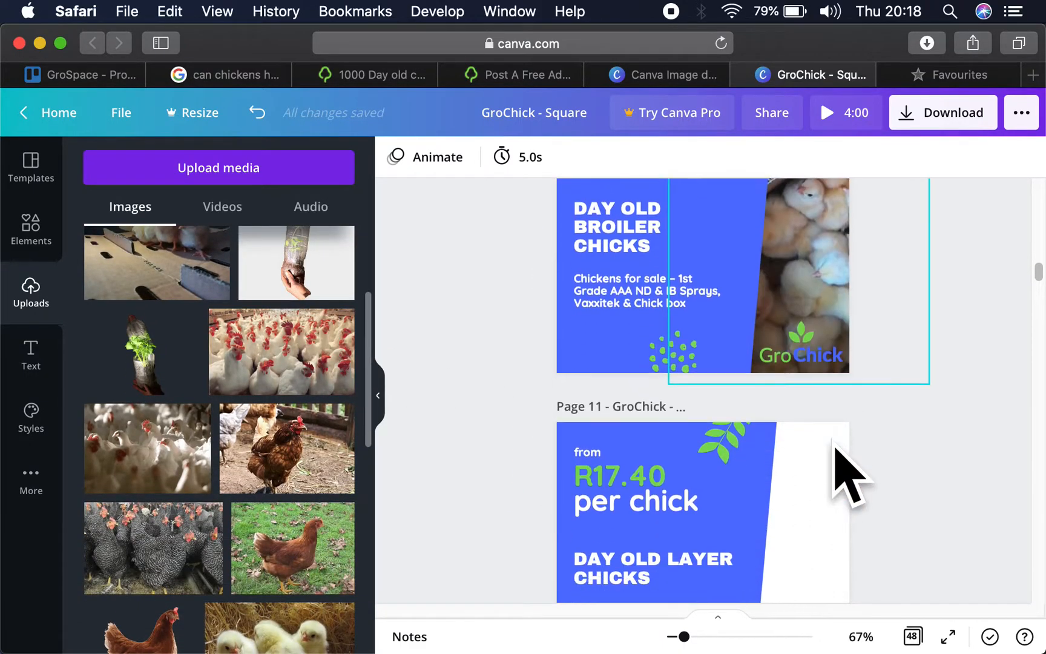
pyautogui.click(822, 495)
pyautogui.scroll(4, 327, 296)
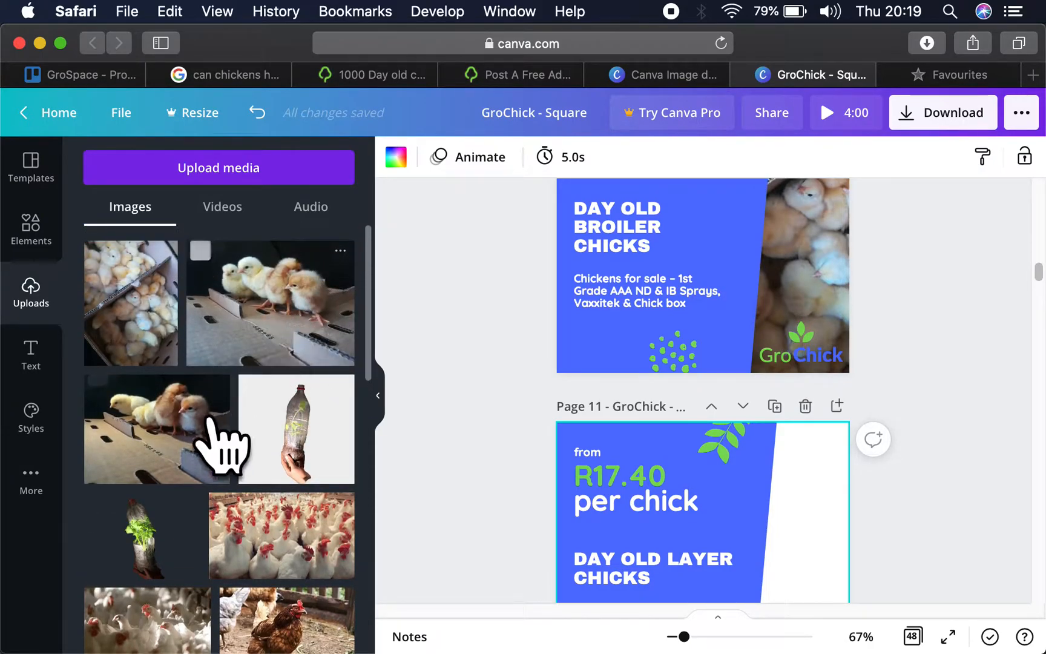
pyautogui.click(279, 336)
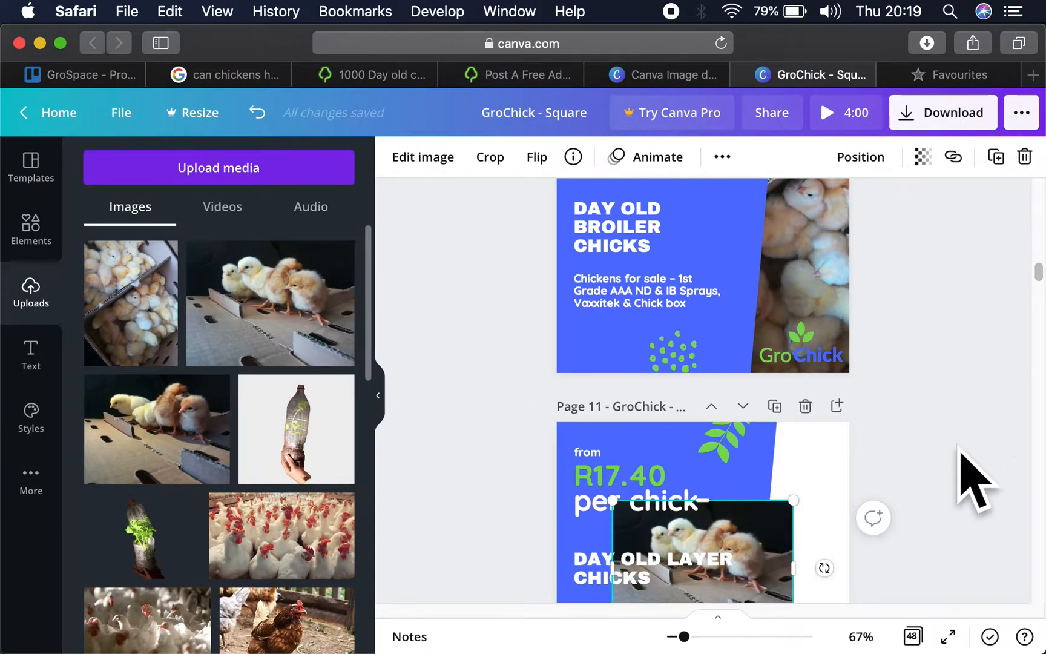
pyautogui.moveTo(782, 561); pyautogui.dragTo(911, 442)
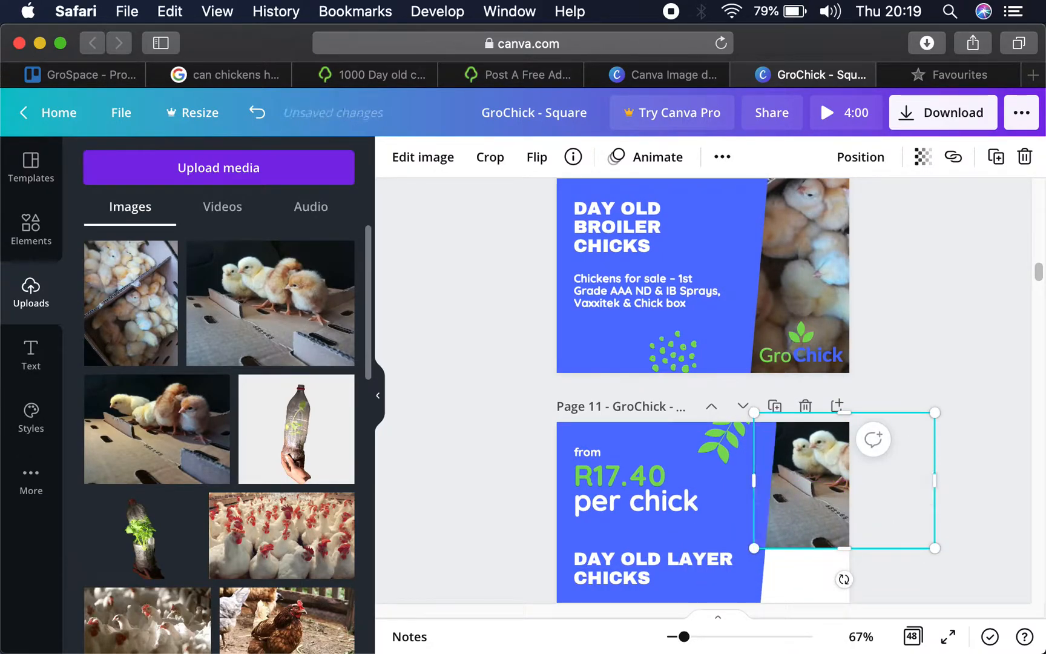
# - Enlarge the four-chick photo on page 11 to about 688 × 516 so it fills the area beside the layer text
pyautogui.scroll(-5, 876, 592)
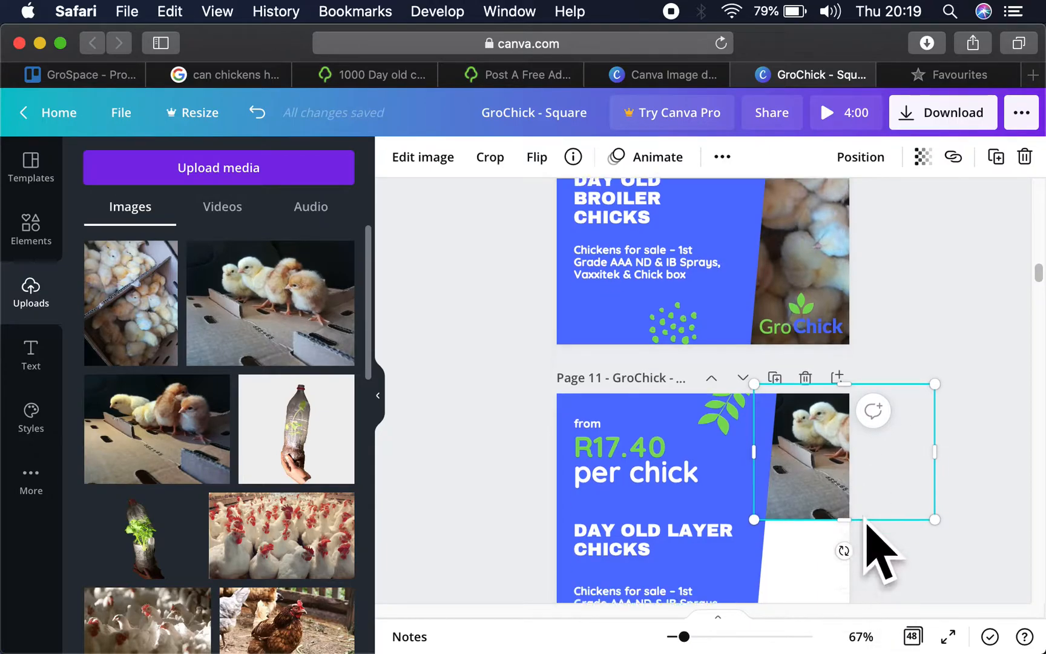
pyautogui.moveTo(754, 417); pyautogui.dragTo(580, 637)
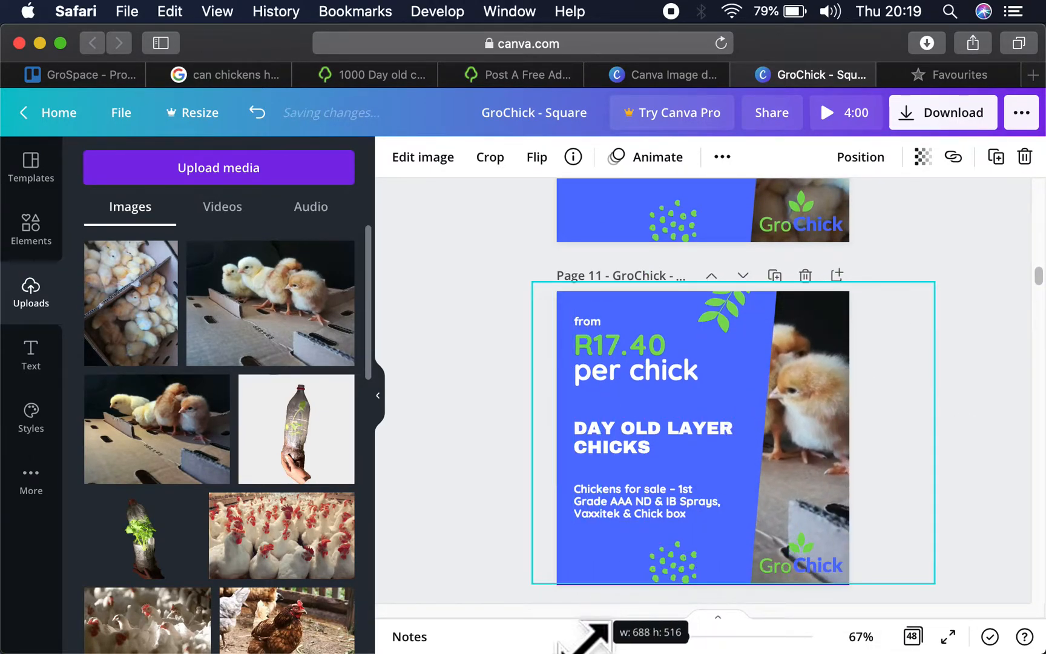
pyautogui.click(962, 373)
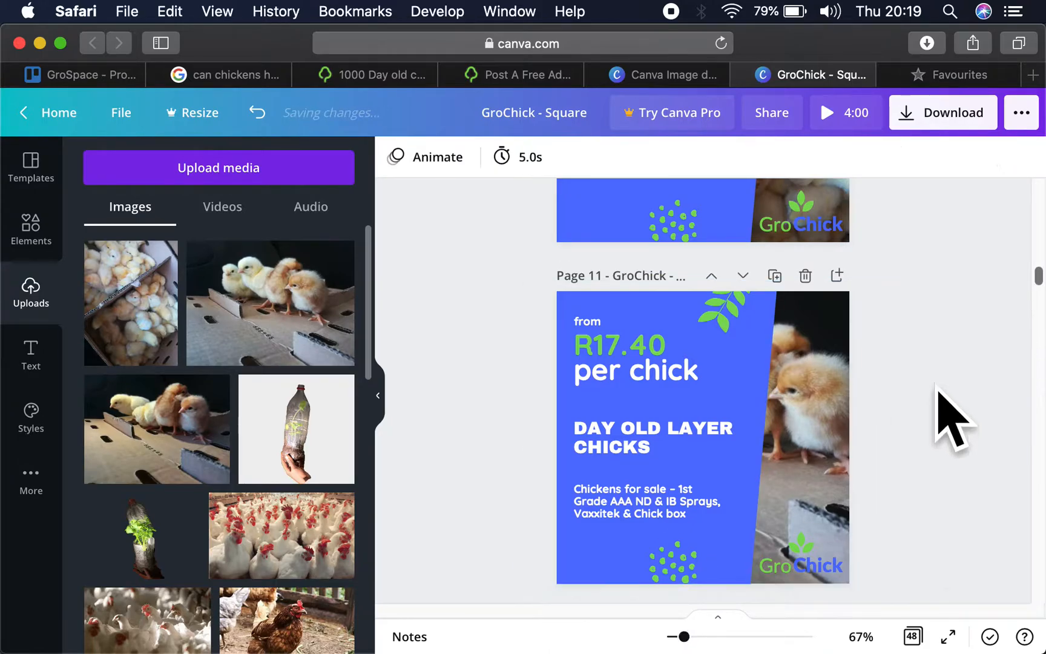
# - Detach the four-chick photo from page 11's background, enlarge it, and reposition it so two chicks show beside the layer text
pyautogui.click(823, 432)
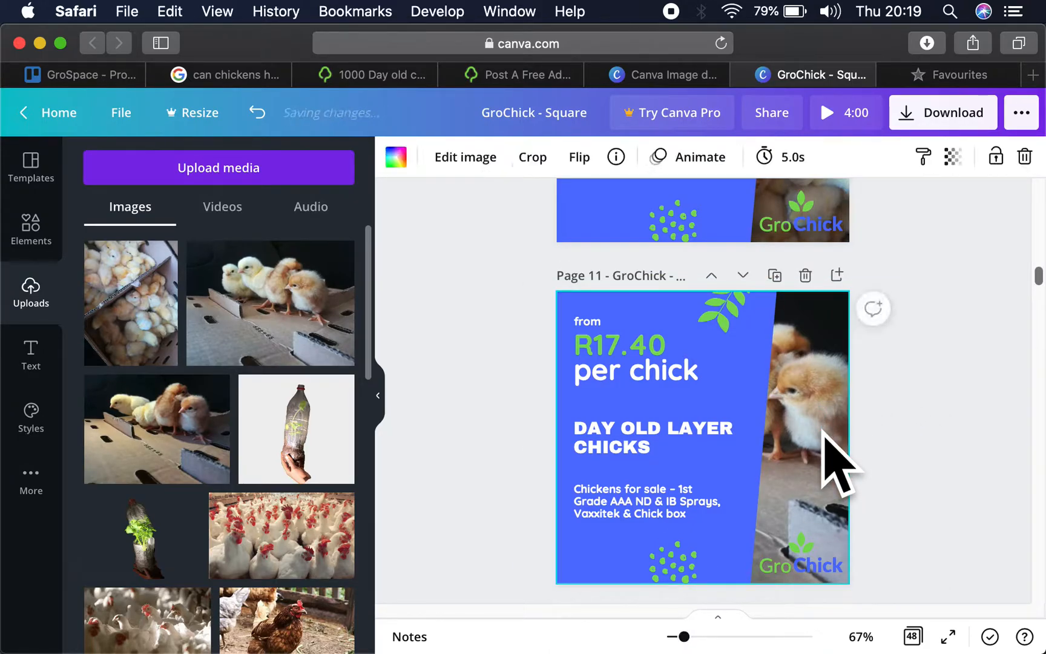
pyautogui.press('Delete')
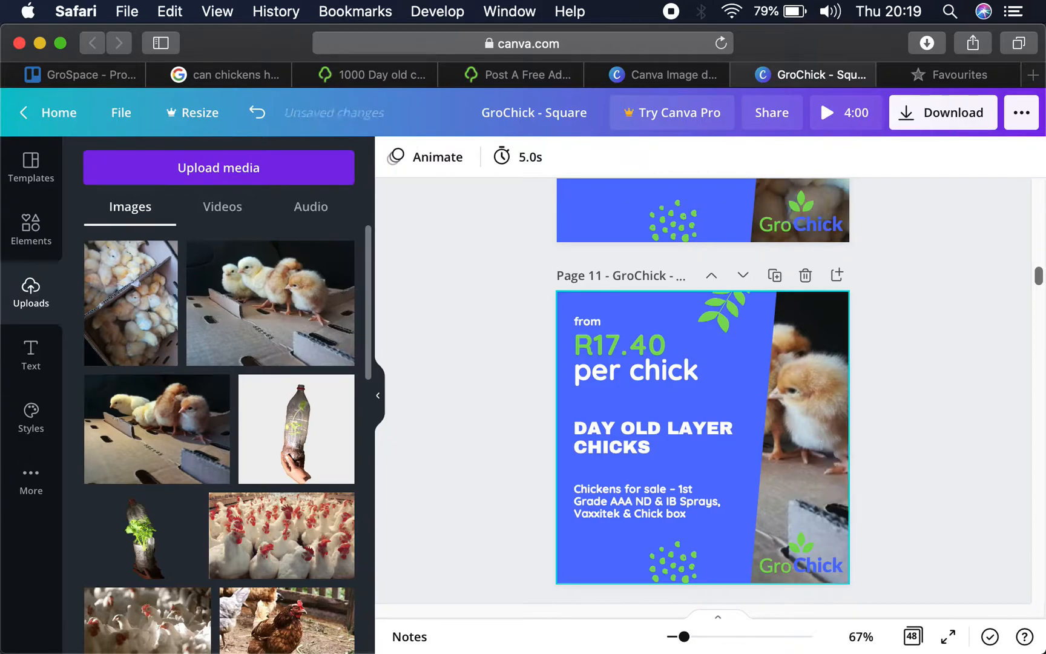
pyautogui.moveTo(829, 466)
pyautogui.mouseDown()
pyautogui.moveTo(822, 490)
pyautogui.moveTo(828, 451)
pyautogui.mouseUp()
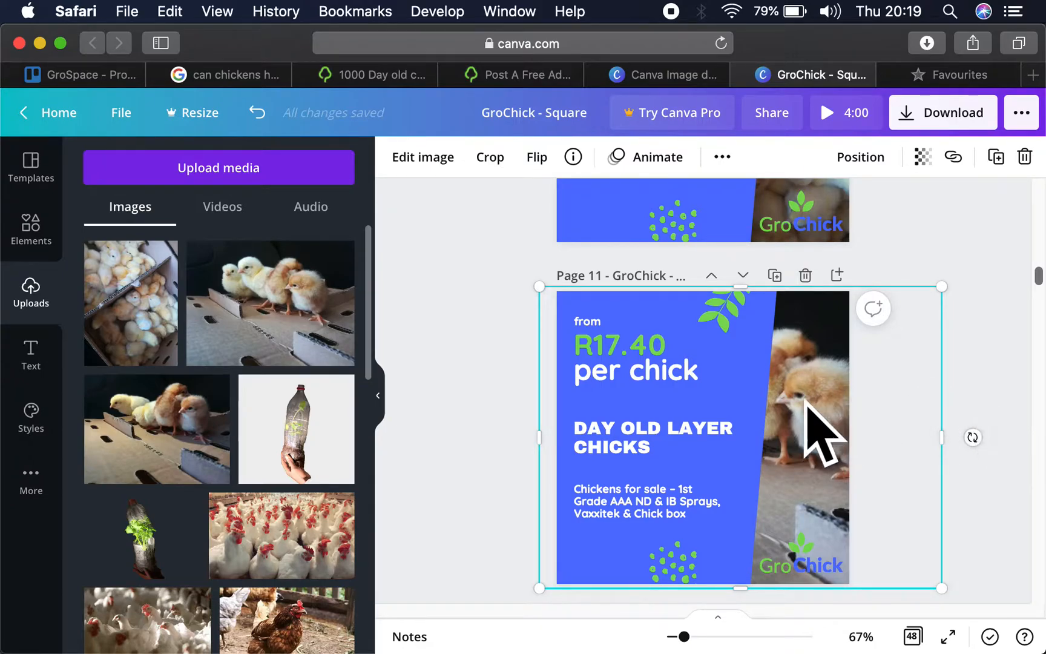
pyautogui.moveTo(833, 422); pyautogui.dragTo(904, 437)
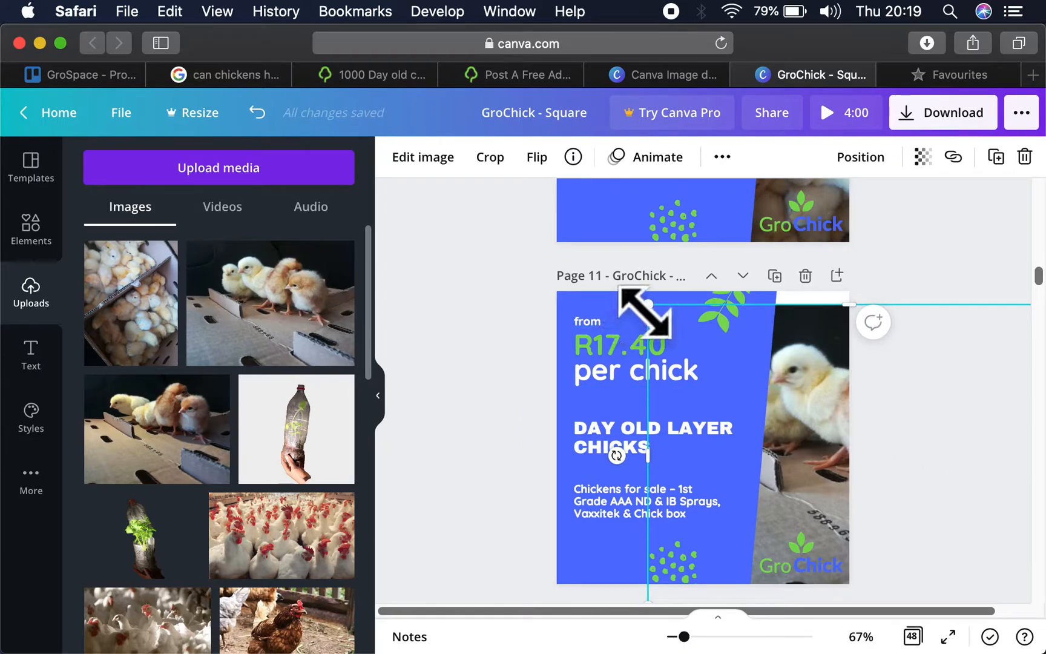
pyautogui.moveTo(645, 312); pyautogui.dragTo(595, 275)
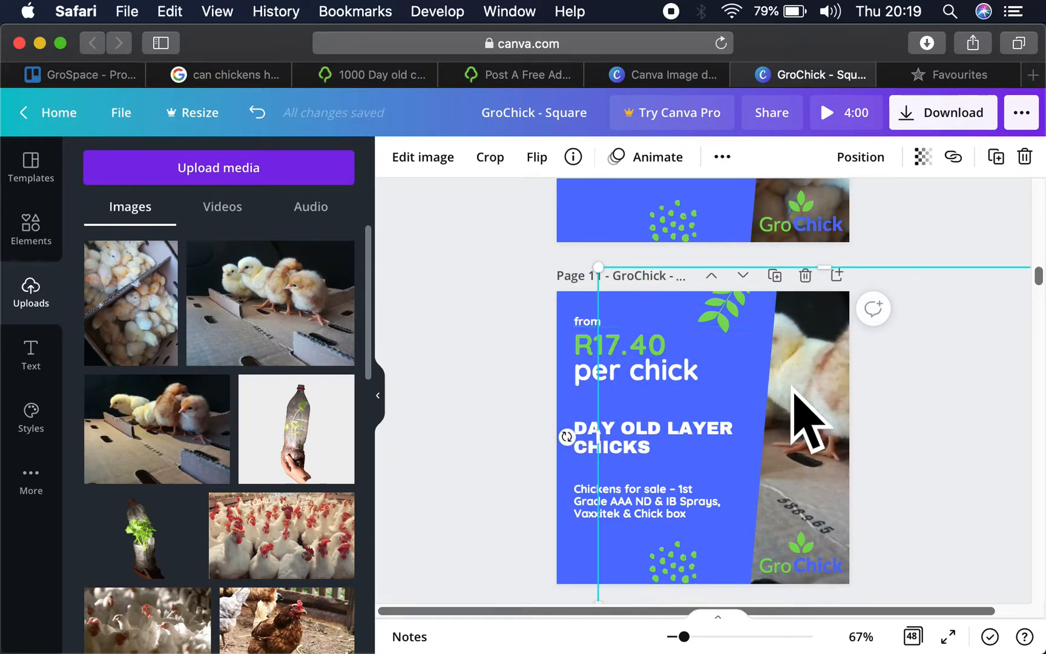
pyautogui.moveTo(796, 391); pyautogui.dragTo(714, 410)
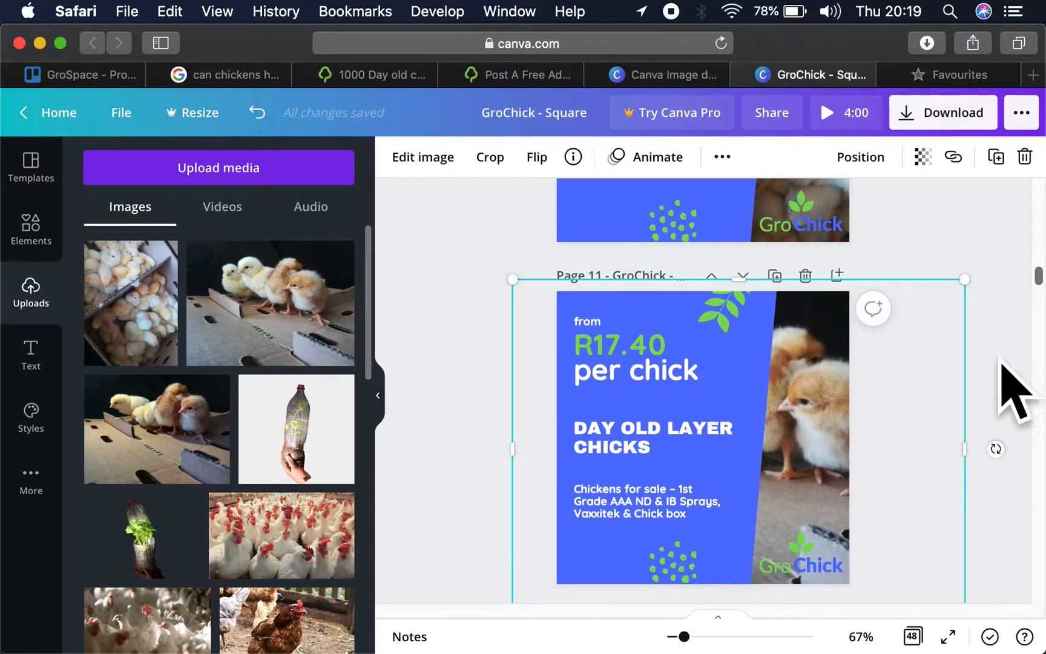
pyautogui.click(1017, 388)
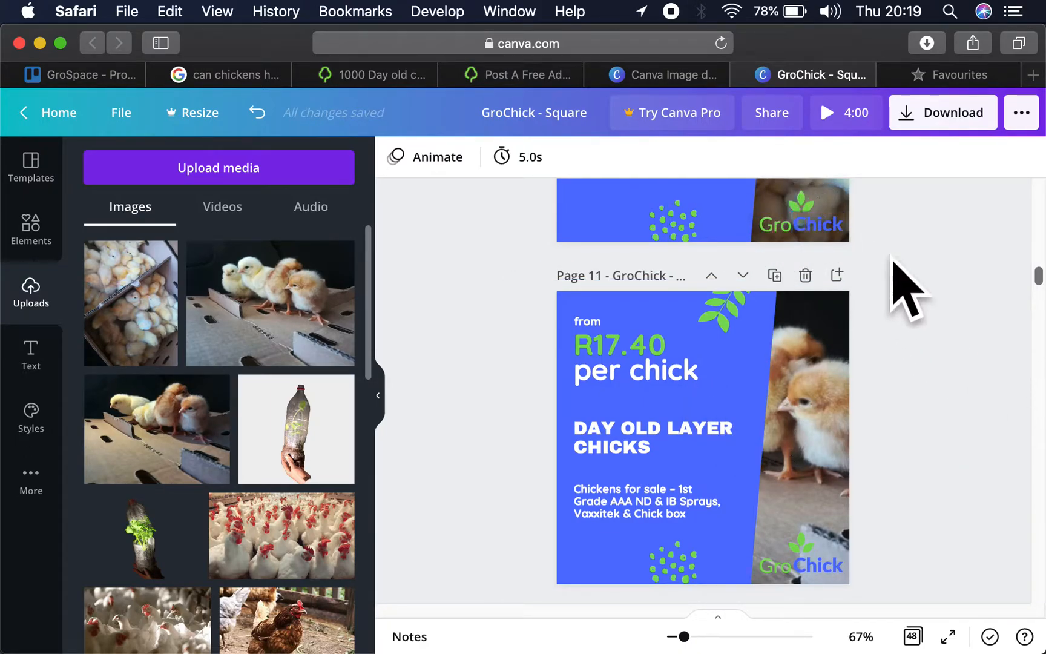
# - Duplicate the blue shape on page 10 and move the copy over the page's lower-right corner
pyautogui.scroll(3, 908, 288)
pyautogui.scroll(1, 890, 327)
pyautogui.scroll(2, 886, 327)
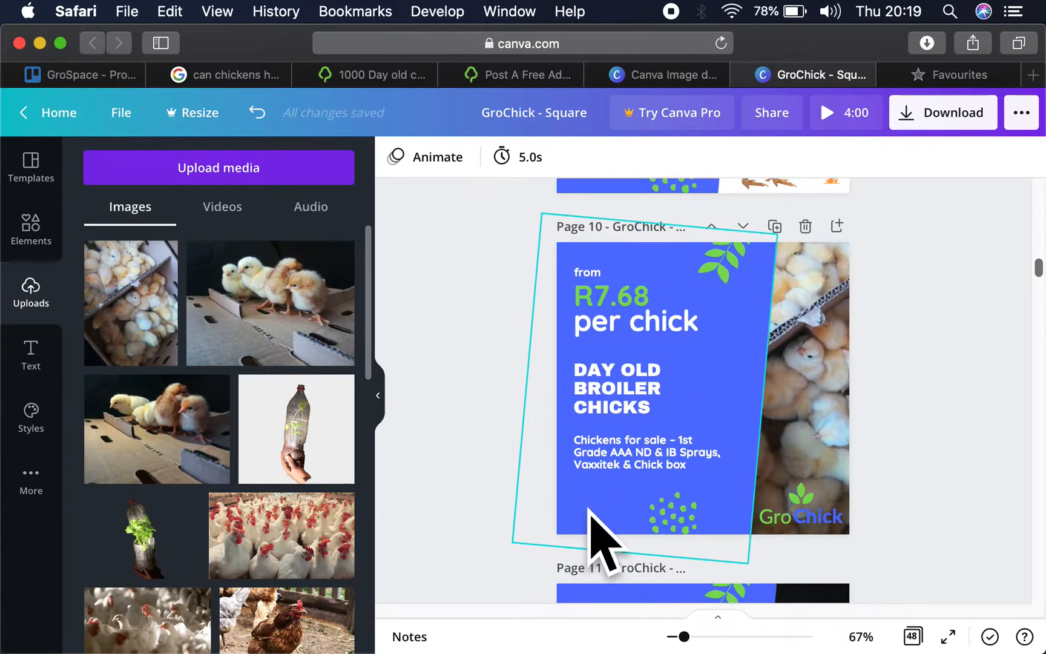
pyautogui.click(600, 536)
pyautogui.moveTo(599, 536); pyautogui.dragTo(611, 547)
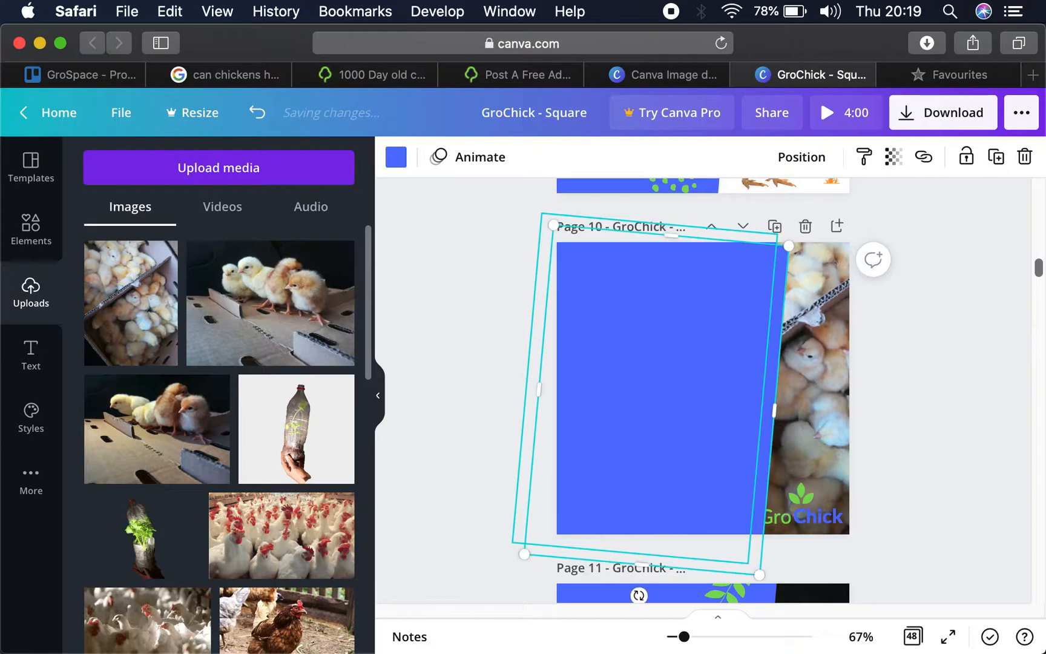
pyautogui.moveTo(745, 322); pyautogui.dragTo(934, 580)
# - Shrink the copied blue shape so it covers only the lower-right corner of page 10 around the logo
pyautogui.scroll(-6, 934, 600)
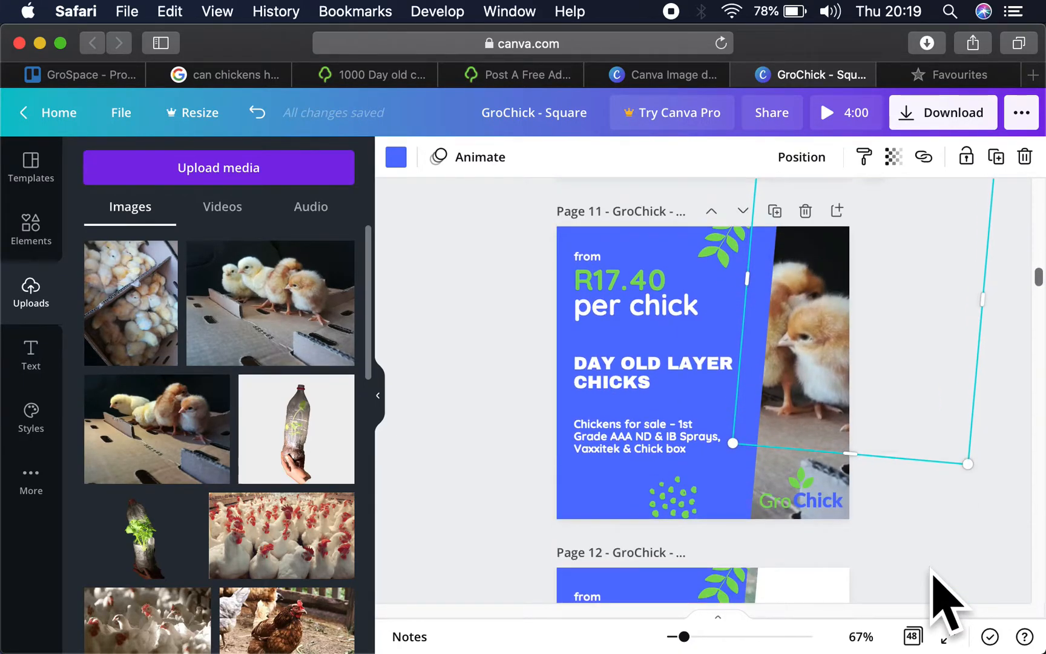
pyautogui.scroll(-6, 932, 575)
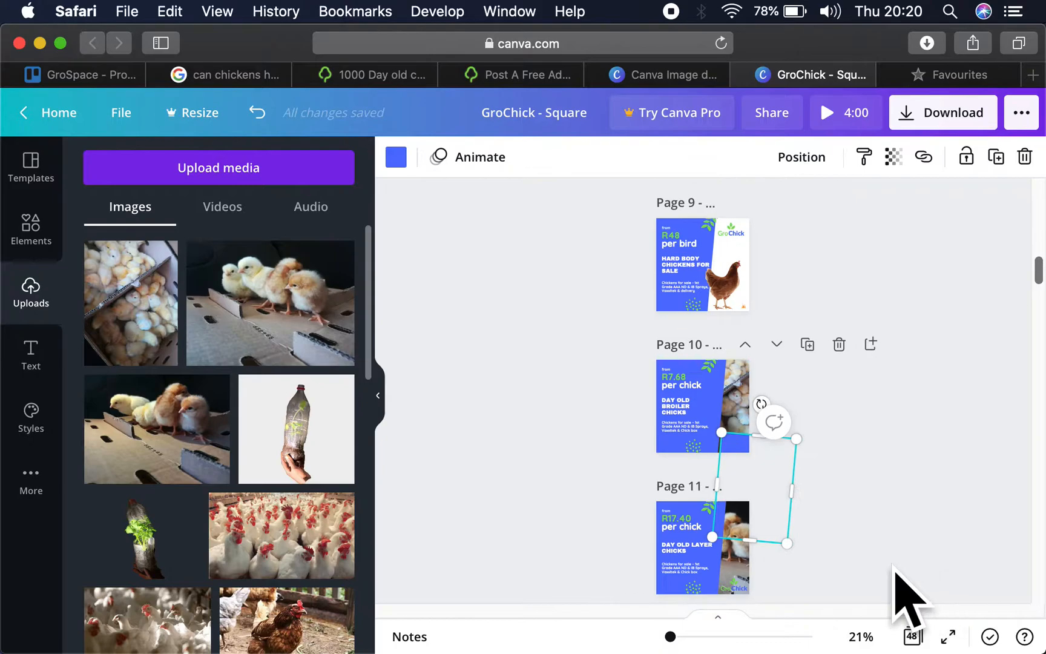
pyautogui.moveTo(787, 543); pyautogui.dragTo(765, 468)
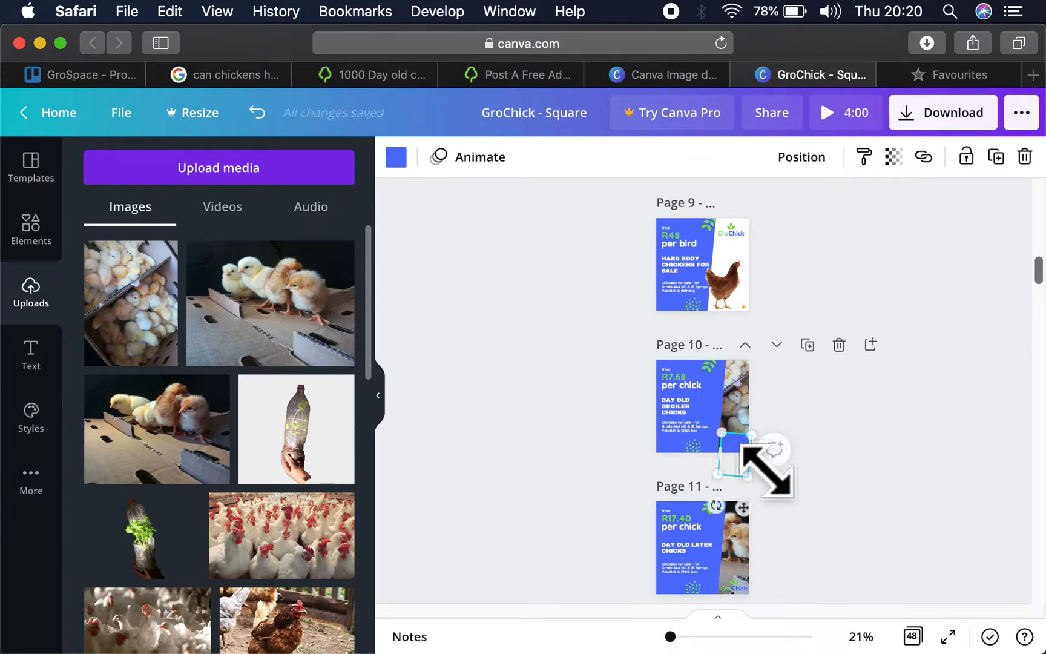
# - Examine the hard body chickens design on page 9, including its hen image and logo on the white area
pyautogui.scroll(3, 766, 471)
pyautogui.scroll(-4, 765, 474)
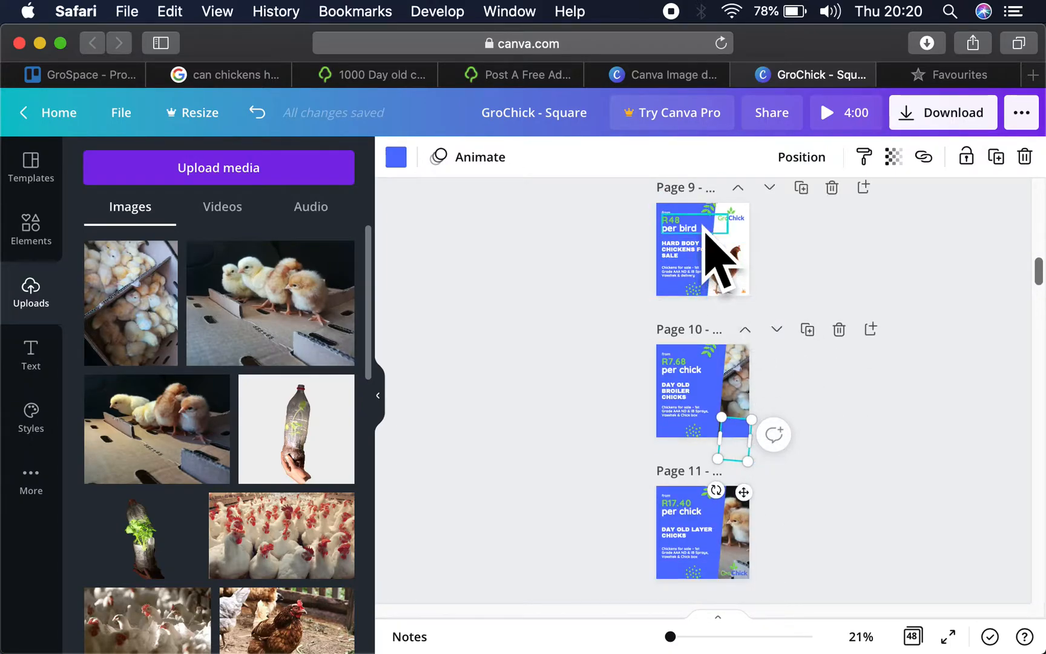
pyautogui.click(696, 227)
pyautogui.scroll(-3, 771, 268)
pyautogui.scroll(10, 770, 266)
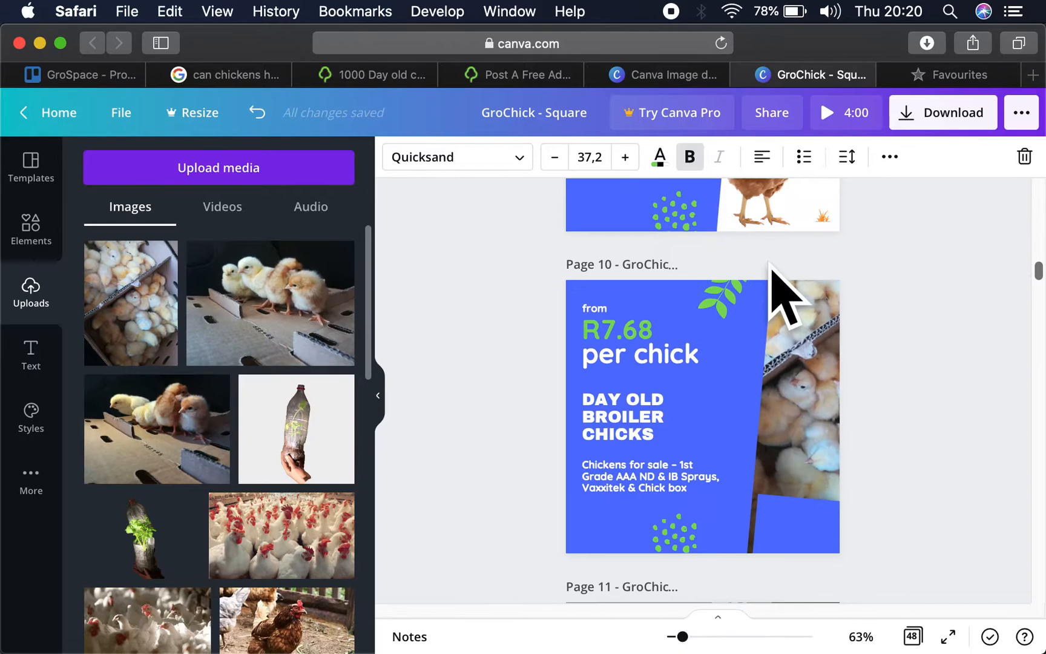
pyautogui.scroll(9, 775, 294)
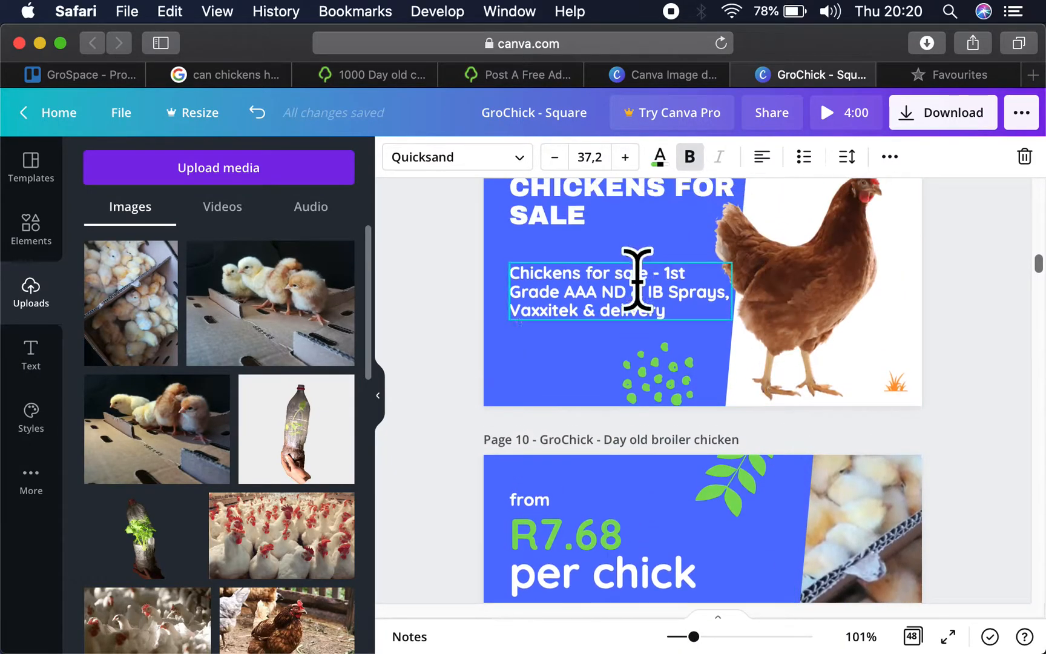
pyautogui.click(369, 394)
pyautogui.scroll(4, 552, 406)
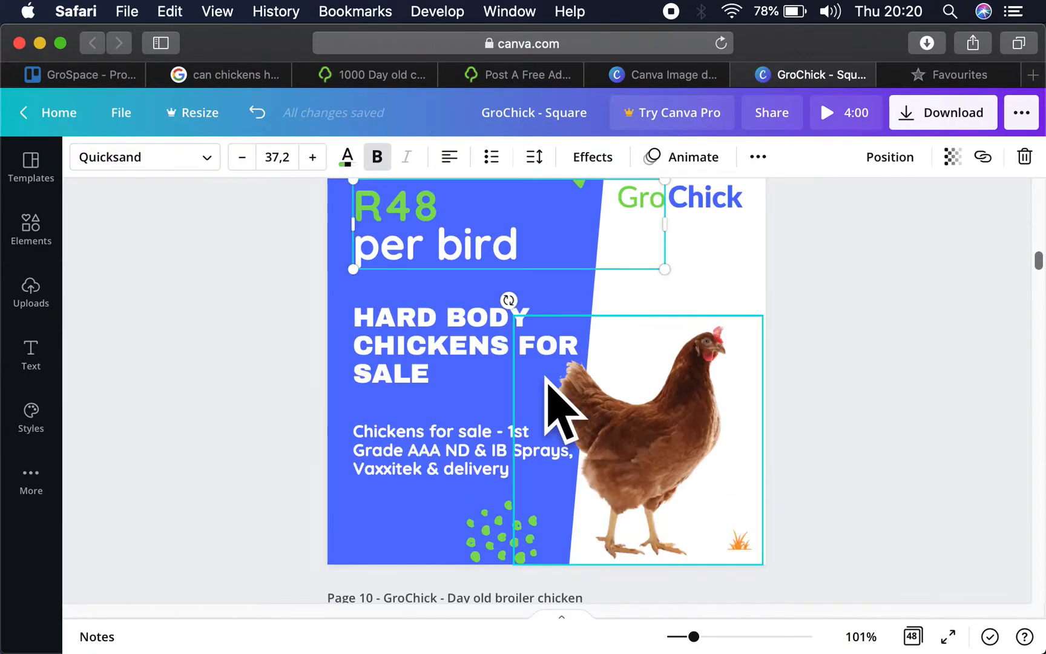
pyautogui.click(849, 376)
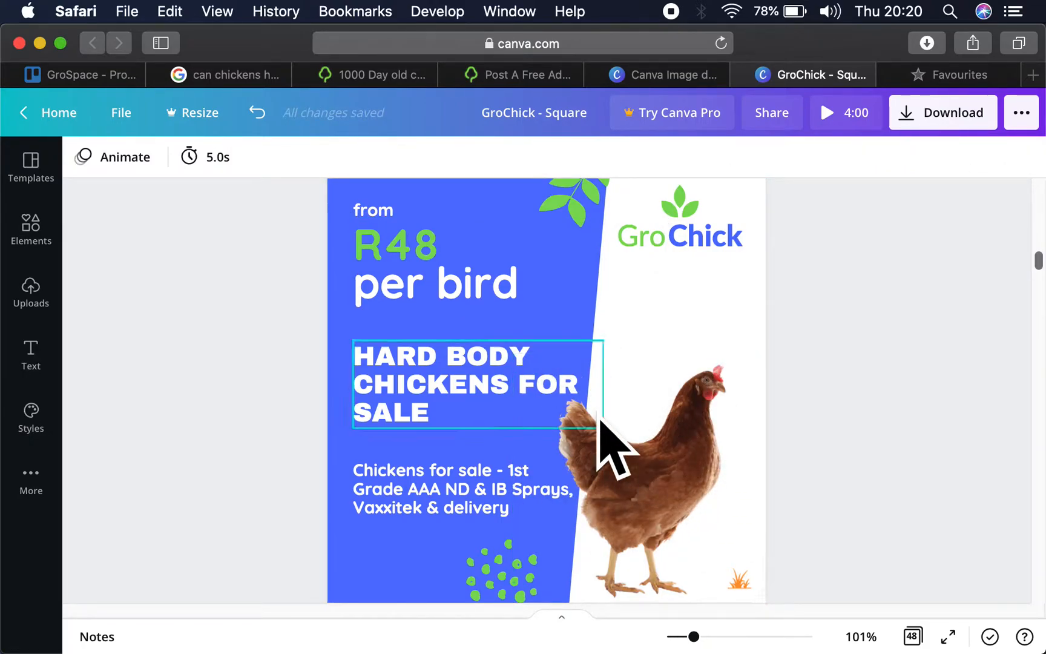
pyautogui.click(669, 420)
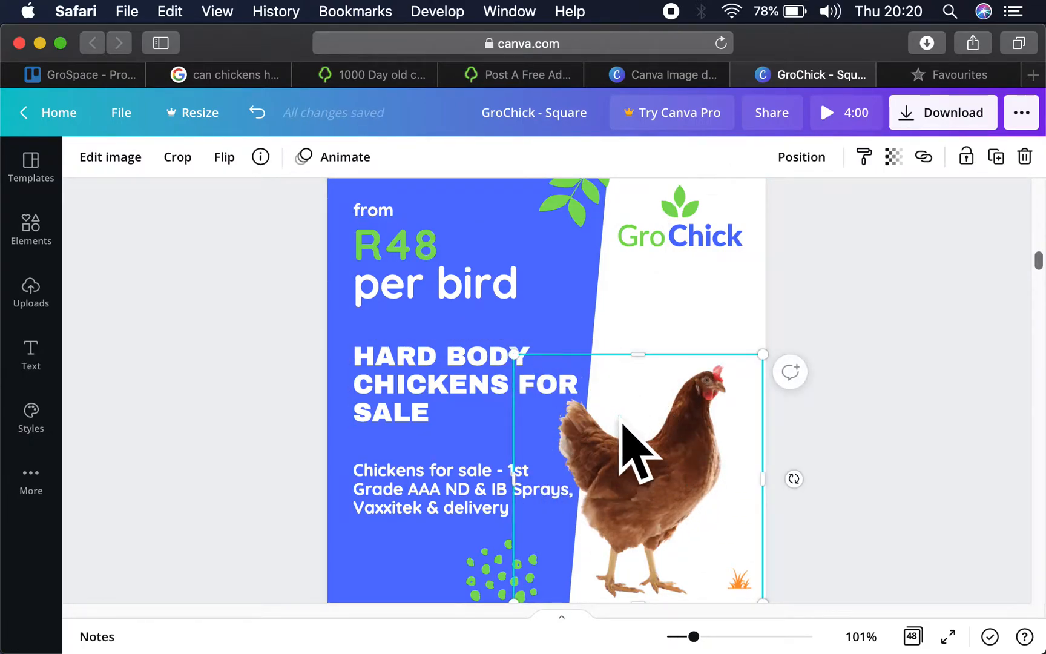
pyautogui.click(936, 385)
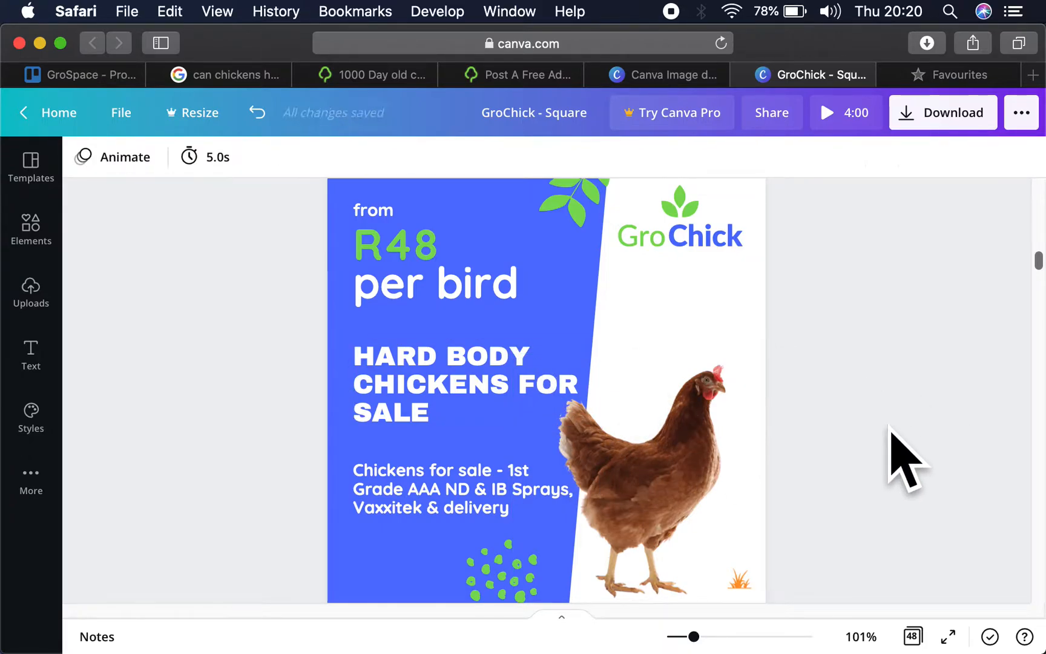
# - Layer the small blue shape on page 10 behind the GroChick logo but in front of the chick photo
pyautogui.scroll(-6, 857, 406)
pyautogui.scroll(-1, 859, 424)
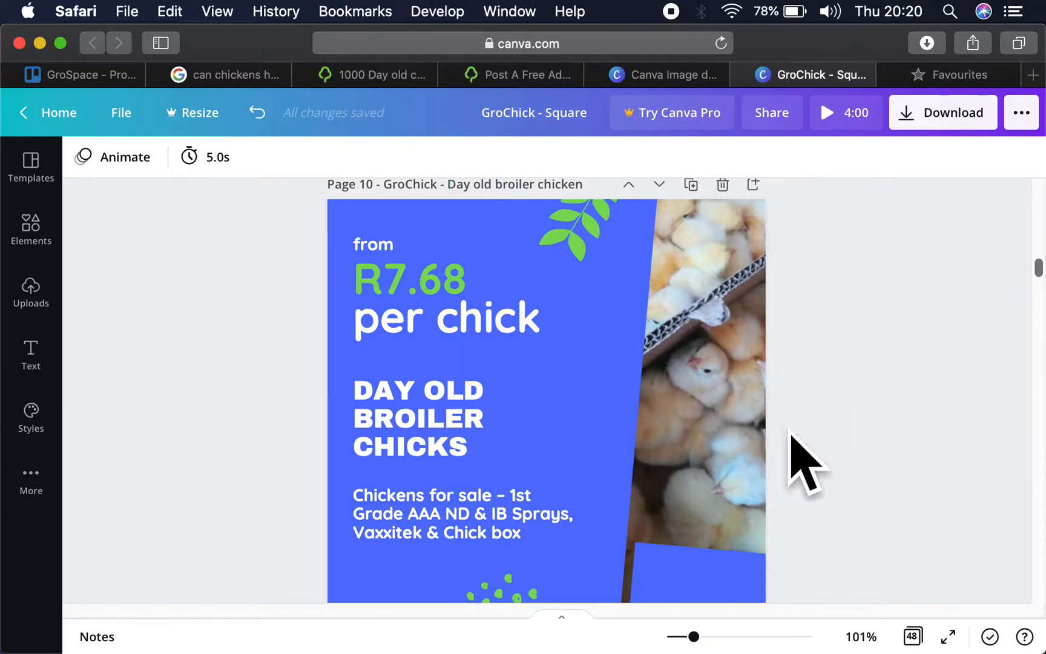
pyautogui.scroll(-3, 880, 434)
pyautogui.click(717, 422)
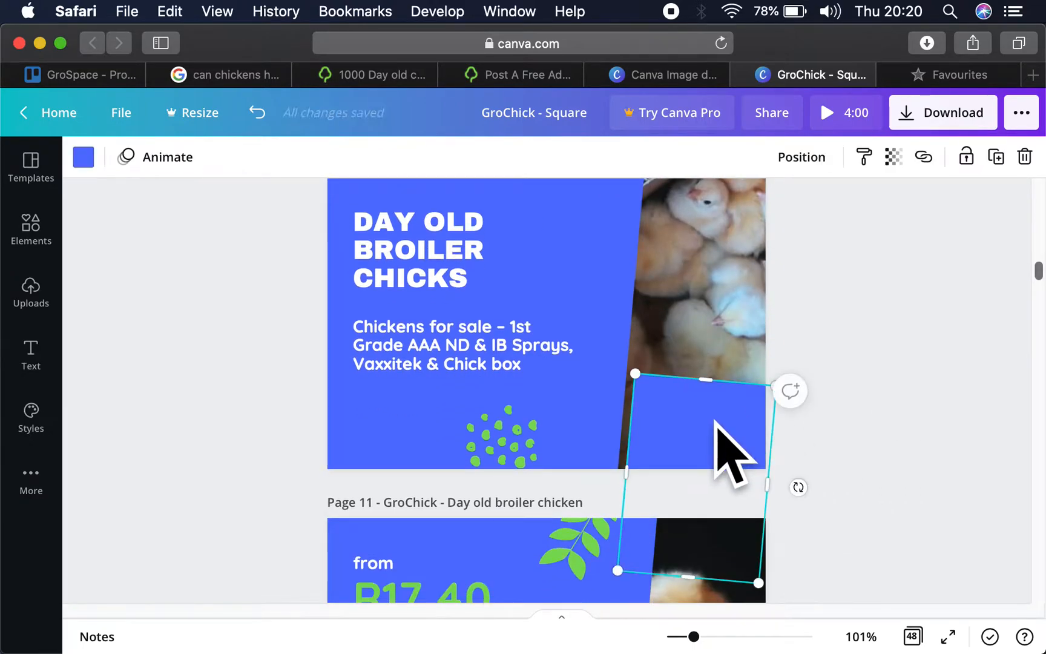
pyautogui.press('super+bracketleft')
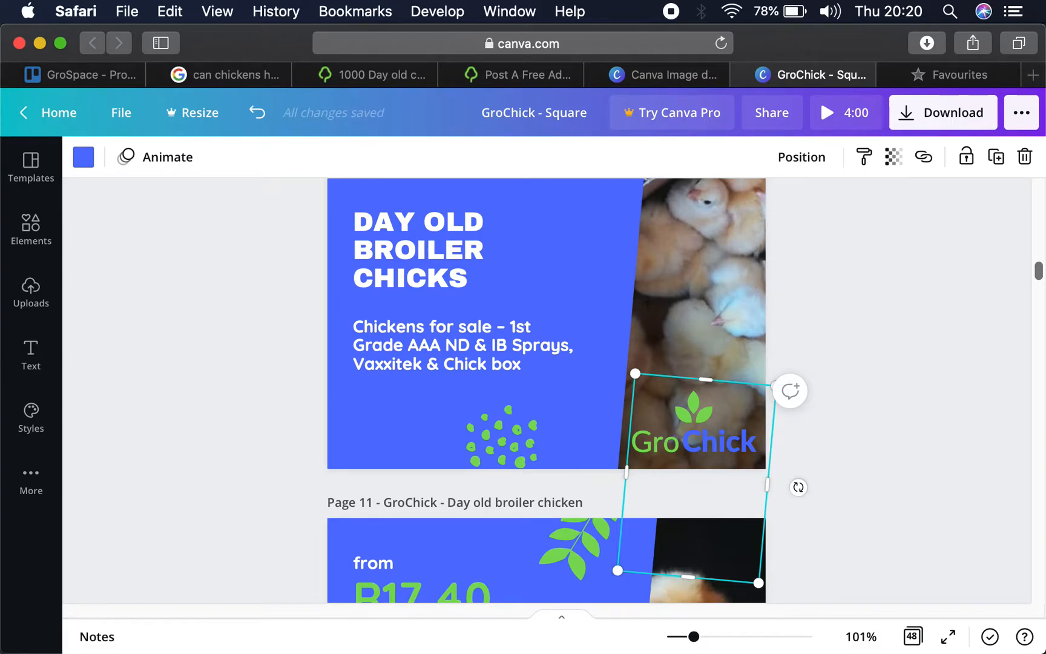
pyautogui.press('super+bracketright')
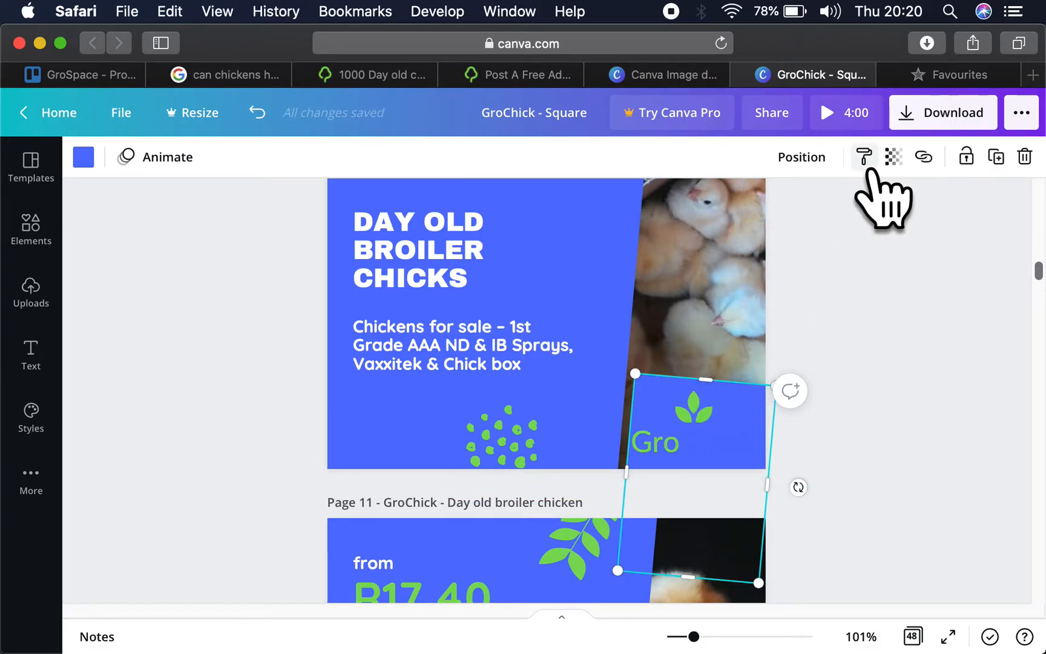
# - Change the small shape behind the GroChick logo on page 10 to white
pyautogui.click(84, 159)
pyautogui.click(101, 294)
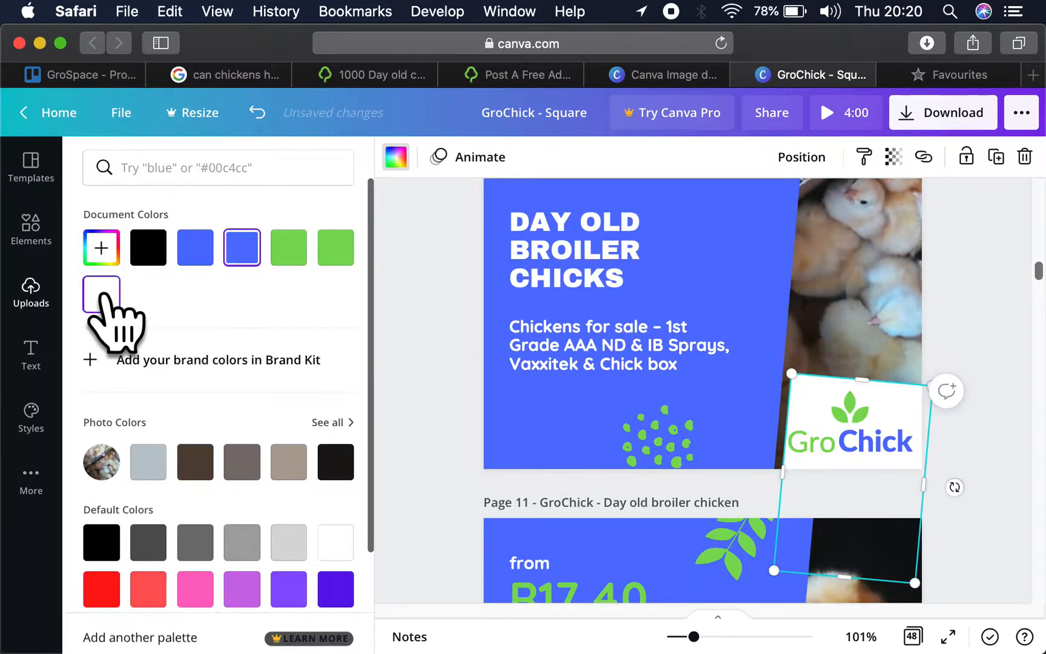
pyautogui.click(1035, 491)
pyautogui.click(906, 450)
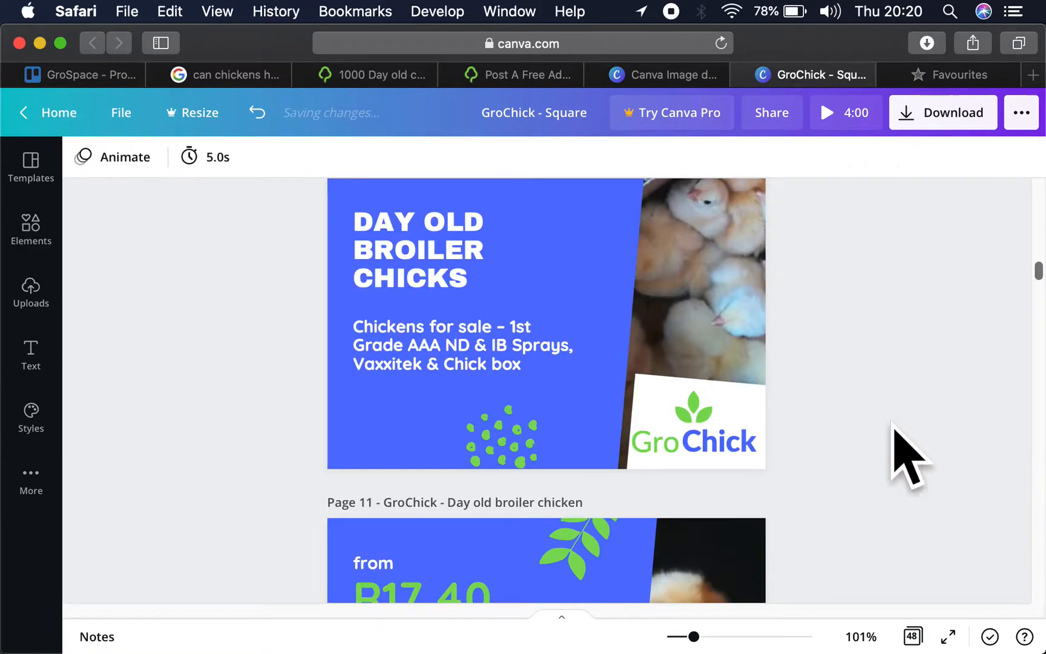
pyautogui.scroll(3, 885, 351)
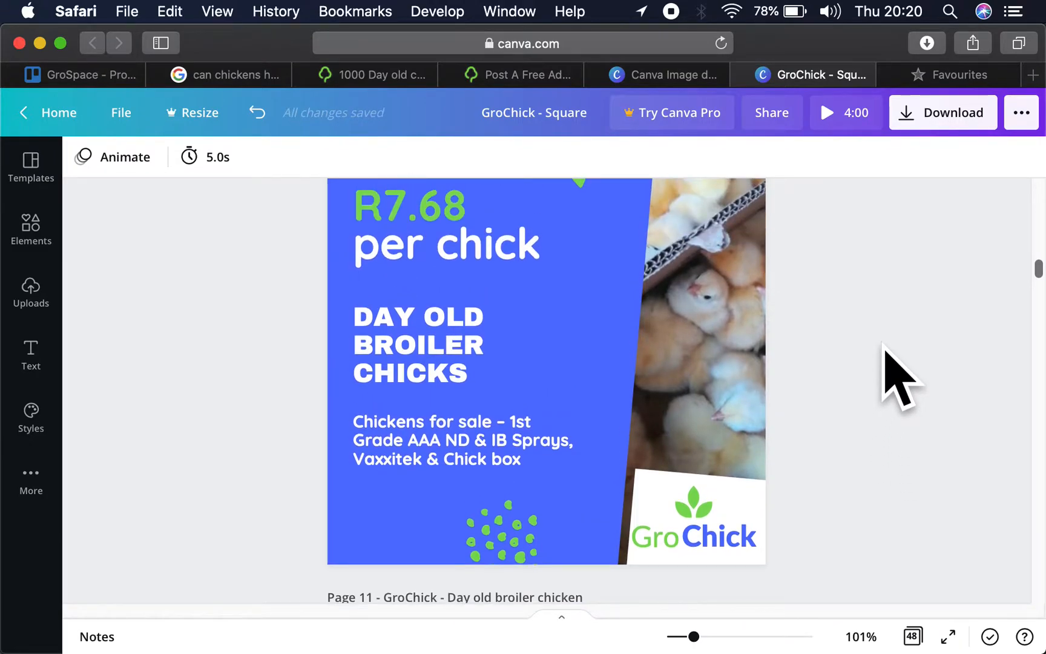
pyautogui.scroll(4, 885, 351)
pyautogui.scroll(-2, 885, 351)
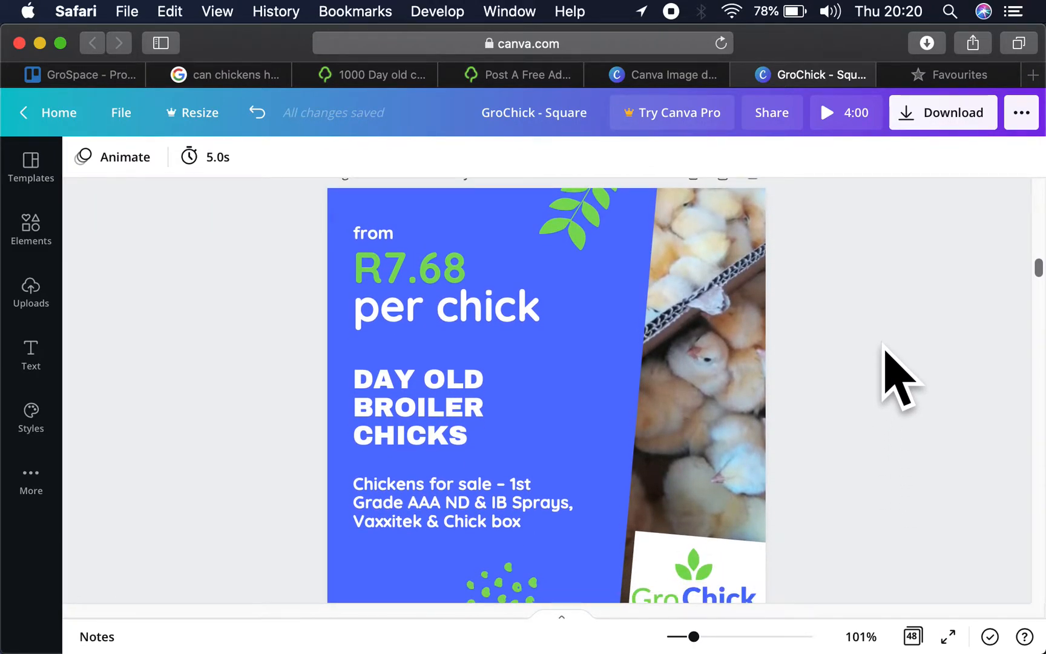
pyautogui.scroll(-3, 892, 376)
pyautogui.scroll(-2, 885, 375)
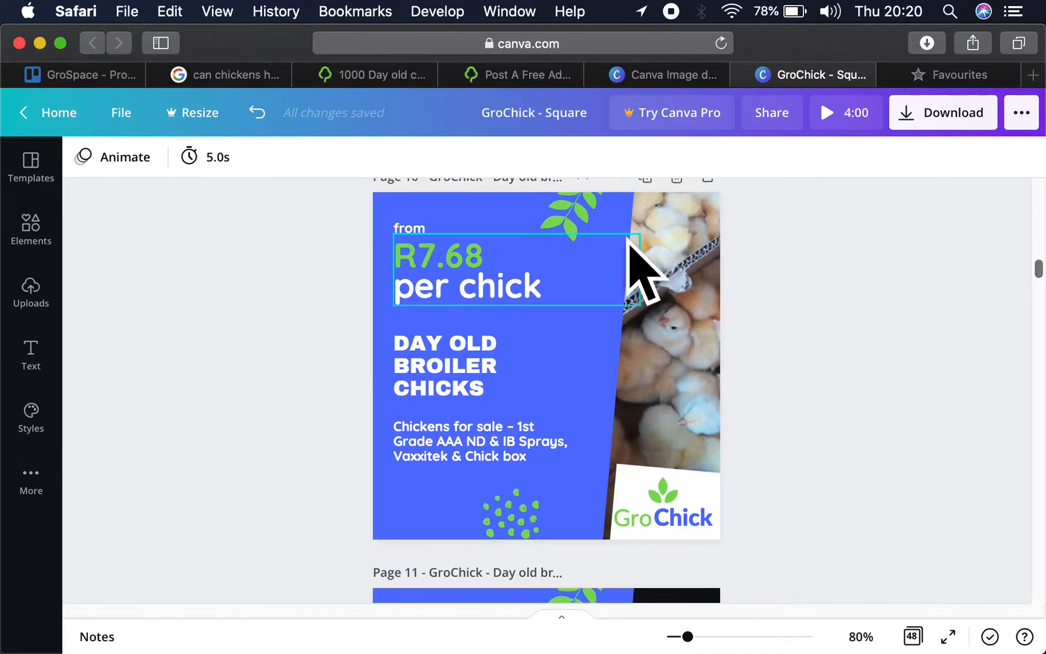
pyautogui.moveTo(573, 209)
pyautogui.mouseDown()
pyautogui.moveTo(586, 215)
pyautogui.moveTo(572, 215)
pyautogui.mouseUp()
pyautogui.doubleClick(572, 215)
pyautogui.click(801, 316)
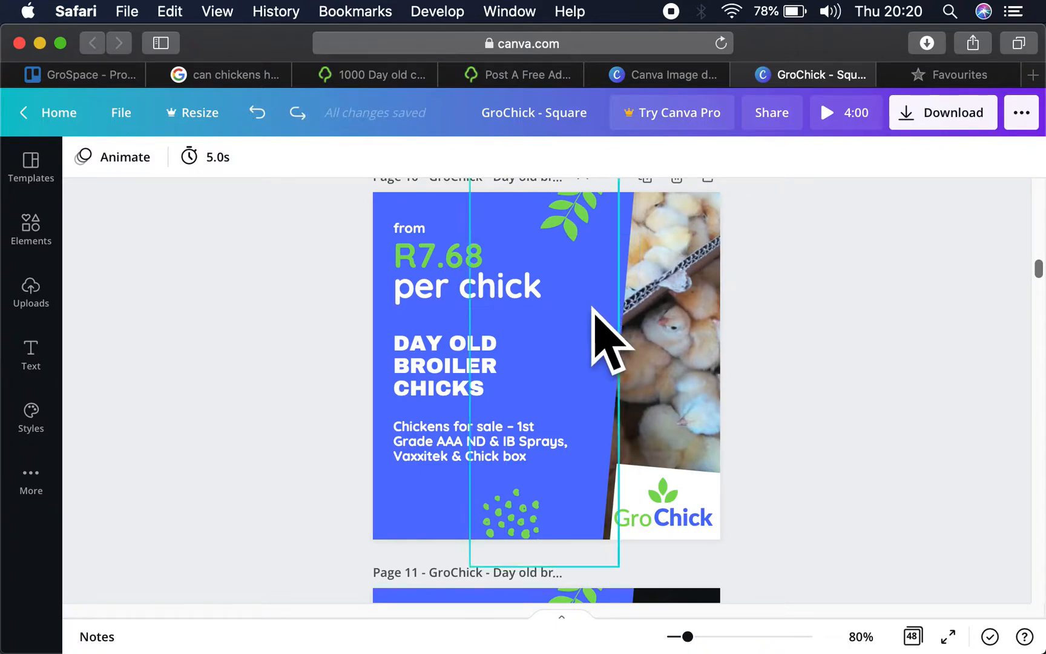
# - Shift the large blue shape on page 10 leftward to expose more photo, and move the leaf and dots group slightly rightward
pyautogui.click(583, 345)
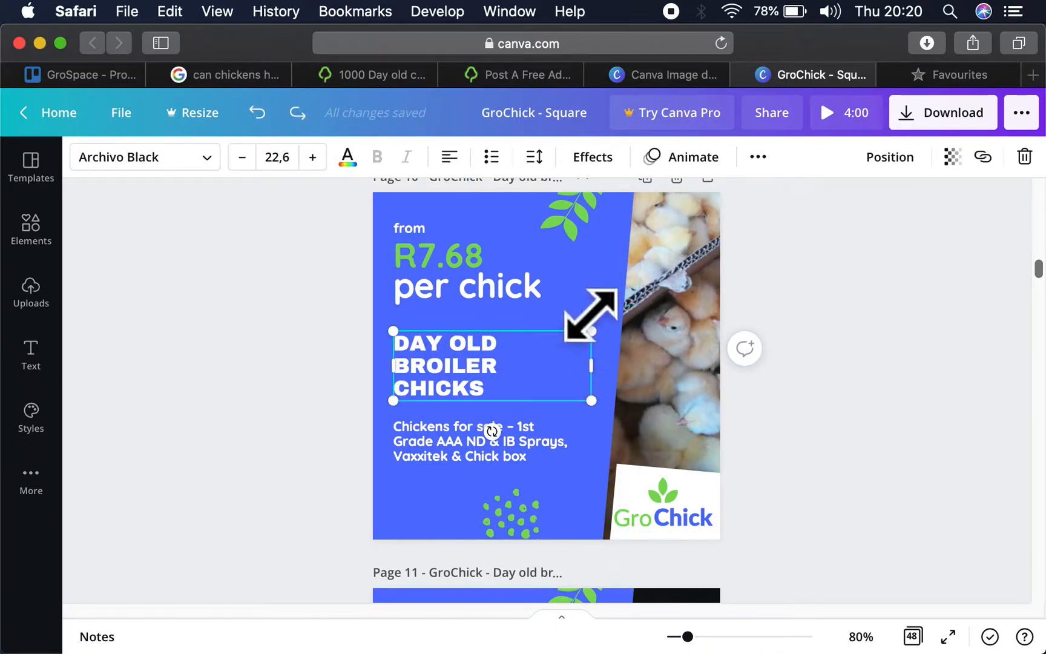
pyautogui.click(611, 299)
pyautogui.click(608, 327)
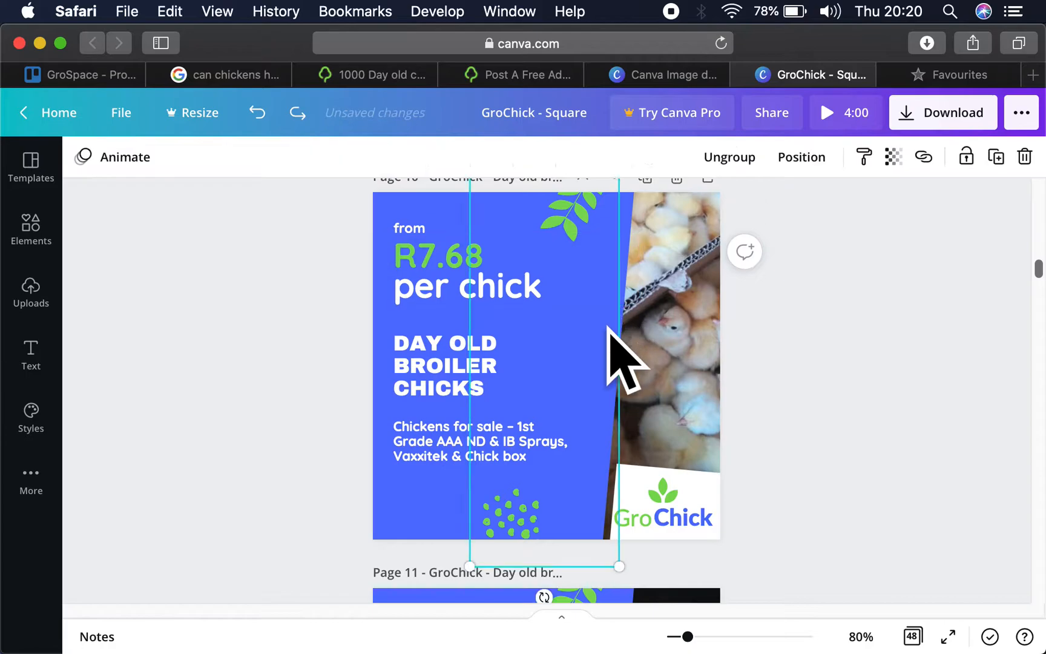
pyautogui.click(469, 514)
pyautogui.moveTo(618, 389); pyautogui.dragTo(589, 225)
pyautogui.click(579, 221)
pyautogui.click(818, 320)
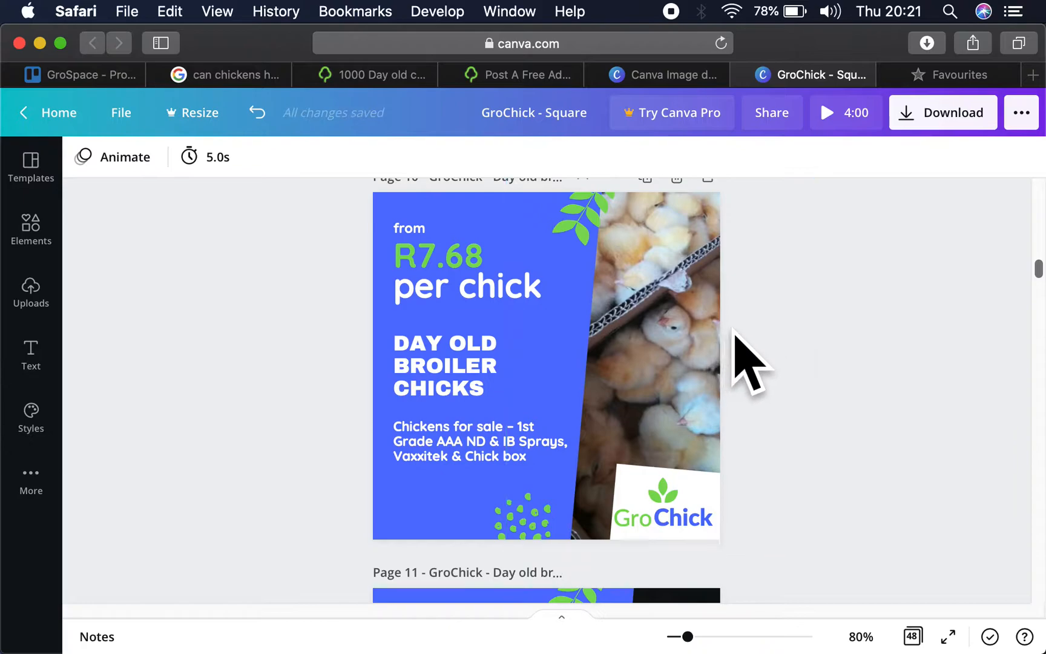
# - Enlarge the white shape behind the GroChick logo on page 10 slightly up and to the left
pyautogui.click(694, 490)
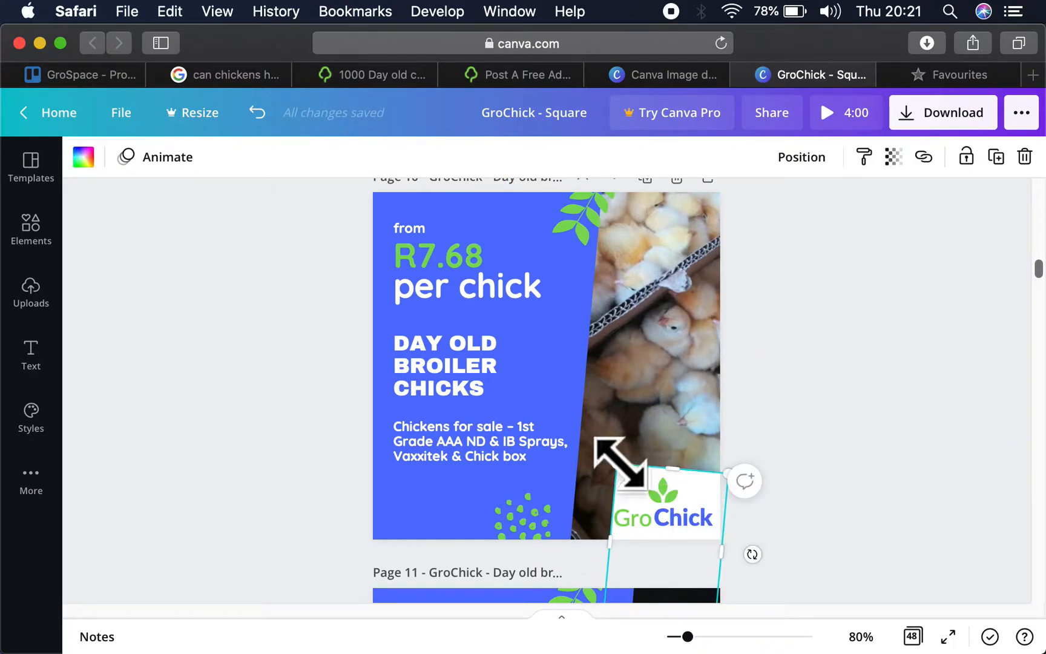
pyautogui.moveTo(618, 462); pyautogui.dragTo(607, 448)
pyautogui.click(822, 420)
pyautogui.scroll(2, 830, 357)
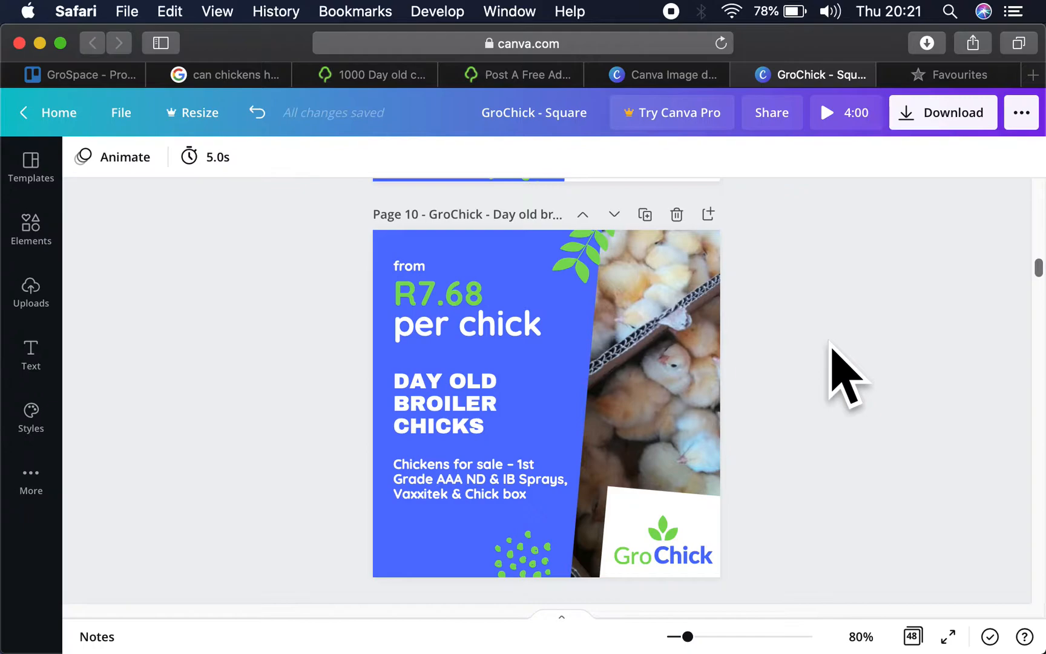
pyautogui.click(695, 508)
pyautogui.scroll(-3, 698, 508)
pyautogui.moveTo(710, 413); pyautogui.dragTo(745, 327)
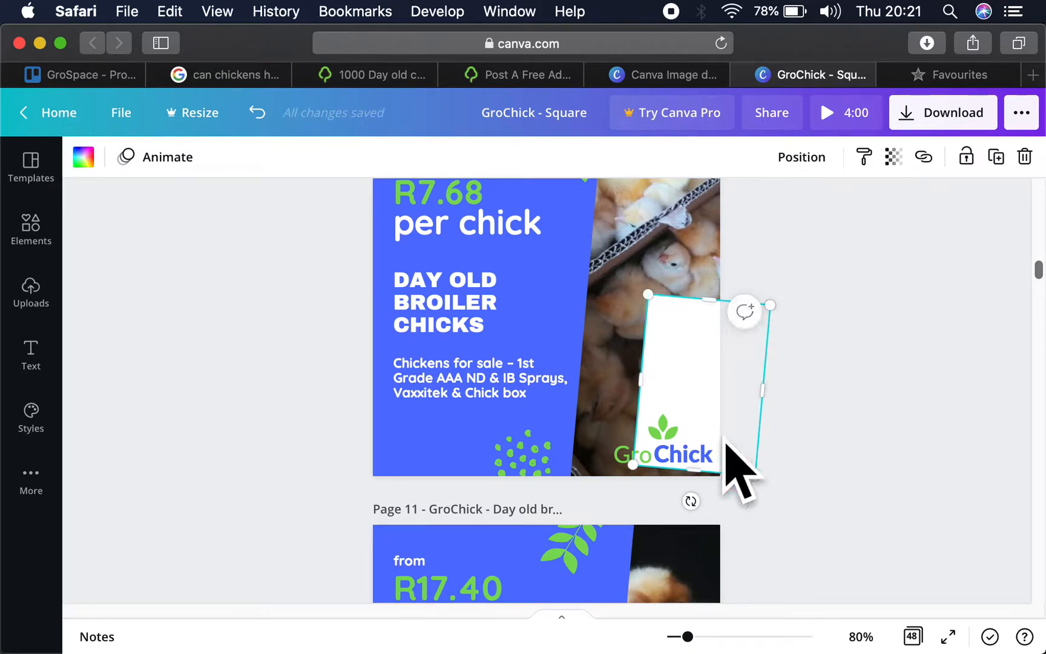
pyautogui.moveTo(724, 378); pyautogui.dragTo(684, 471)
pyautogui.press('super+z')
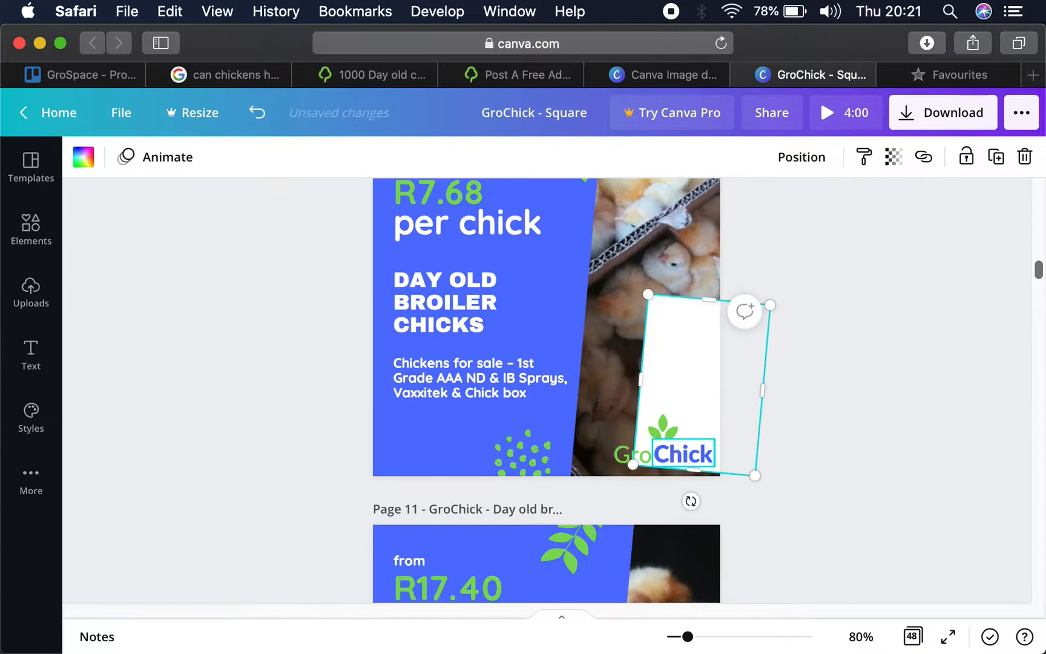
pyautogui.press('super+shift+z')
pyautogui.click(822, 366)
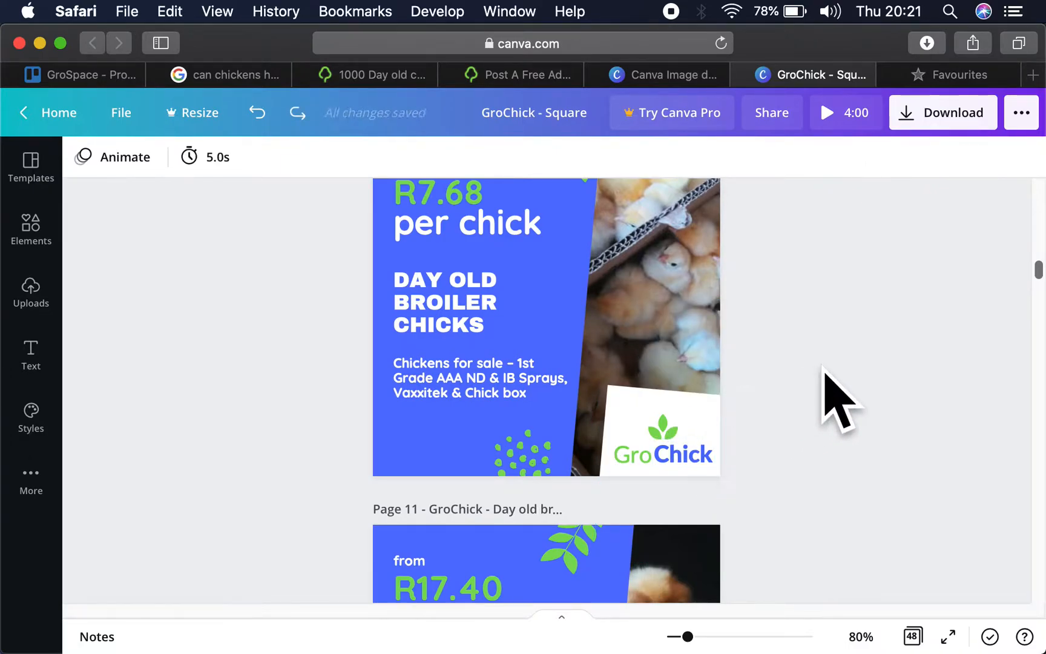
# - Nudge the white shape behind the GroChick logo on page 10 slightly downward
pyautogui.scroll(2, 824, 369)
pyautogui.click(634, 475)
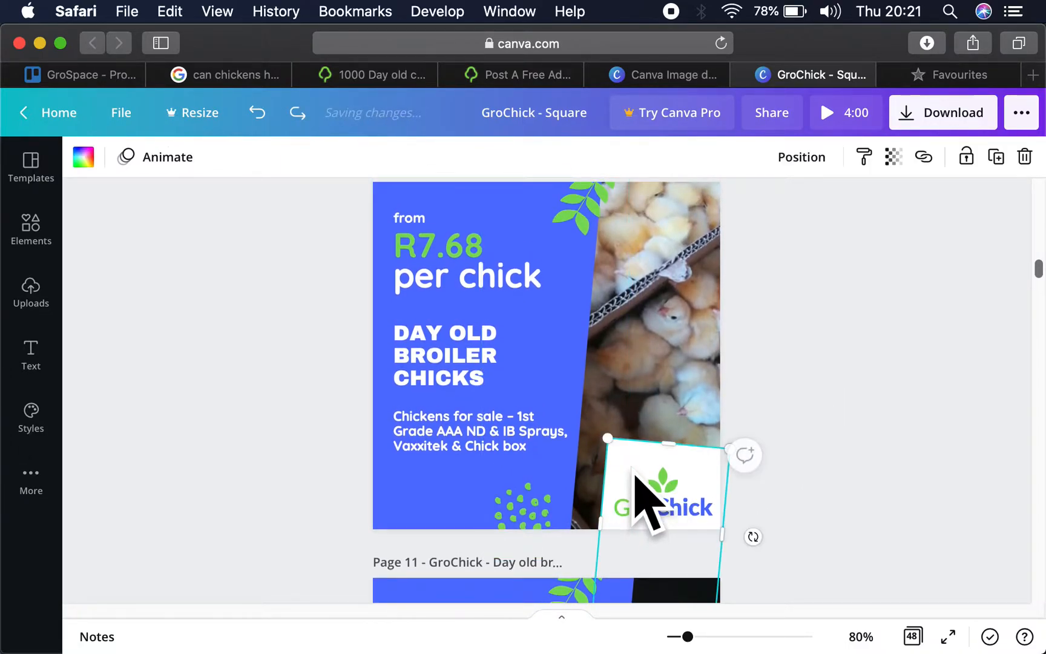
pyautogui.hotkey('shift', 'Down')
pyautogui.hotkey('shift', 'Down')
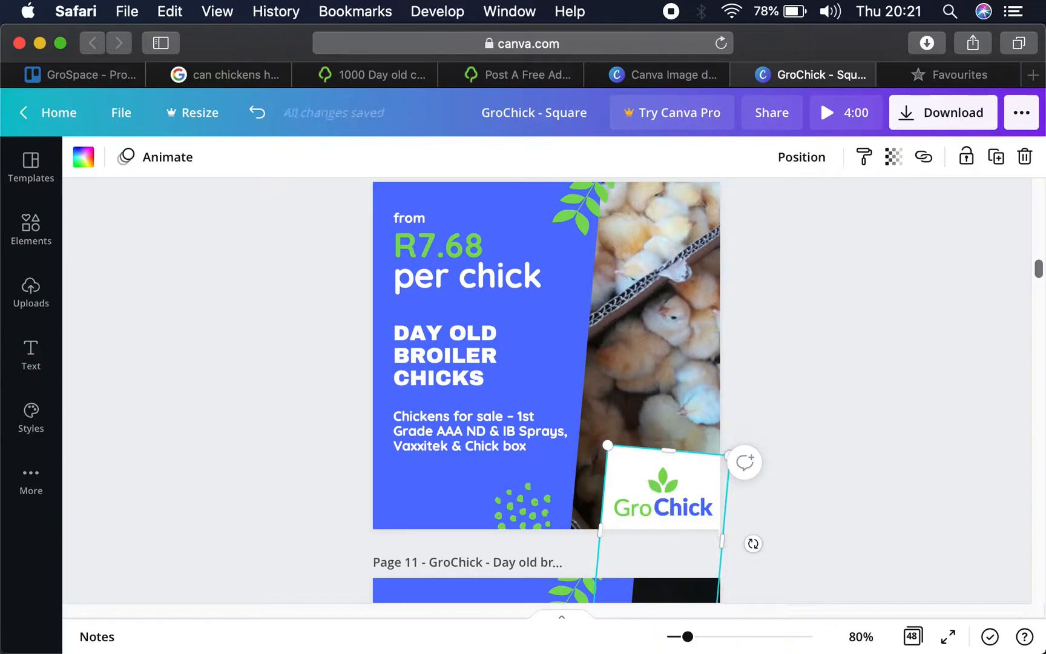
pyautogui.click(875, 401)
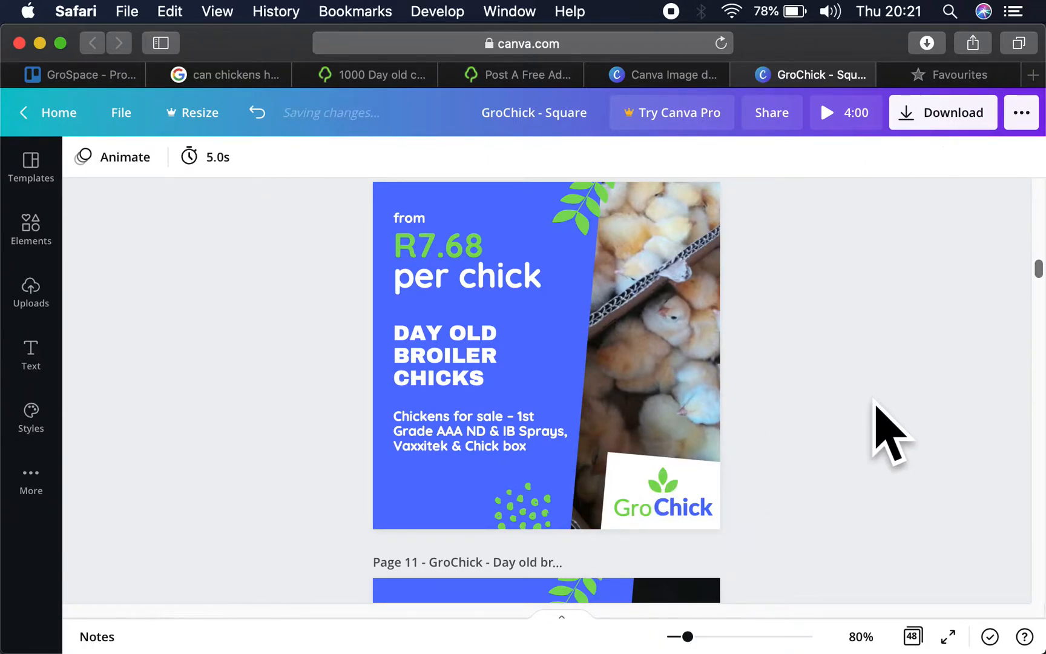
# - Copy the white logo backing shape from page 10 to page 11 and layer it behind the GroChick logo
pyautogui.scroll(1, 876, 404)
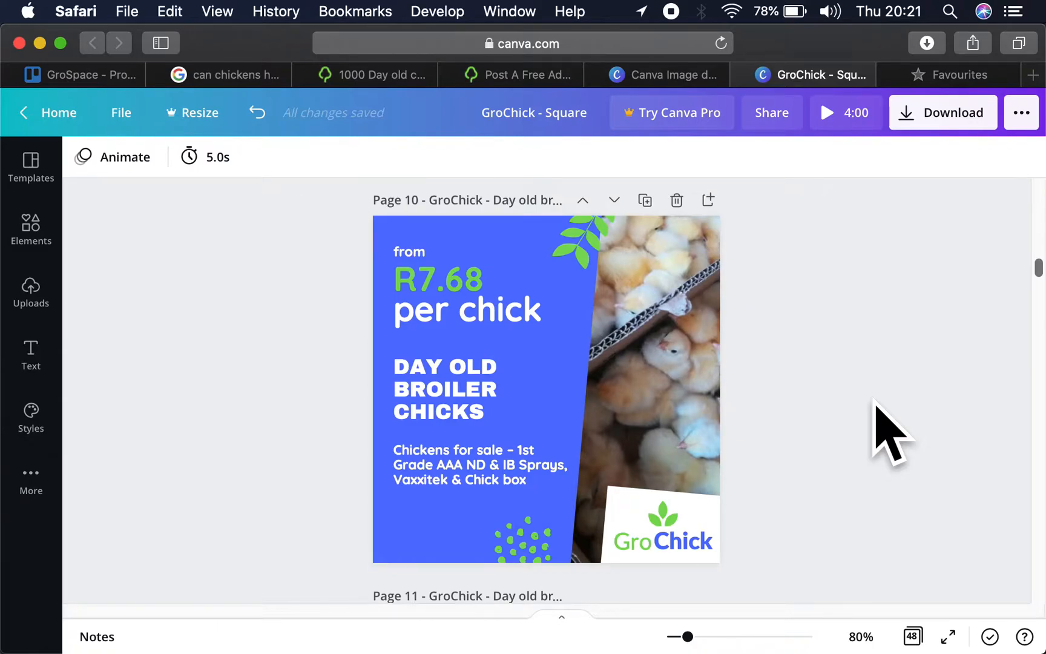
pyautogui.scroll(-10, 875, 402)
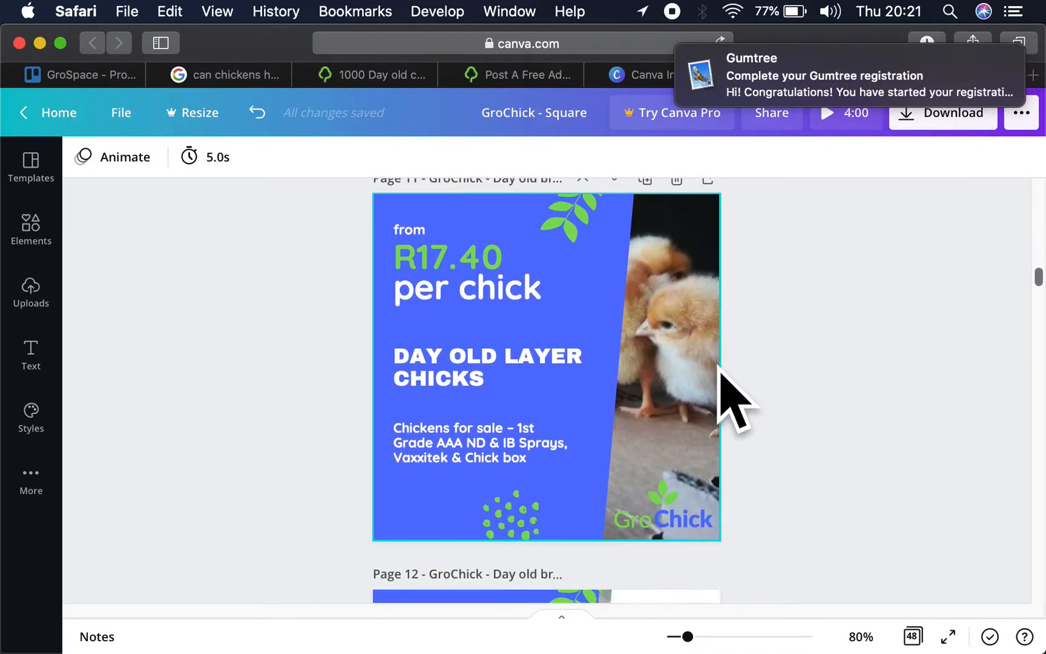
pyautogui.hscroll(-5, 806, 62)
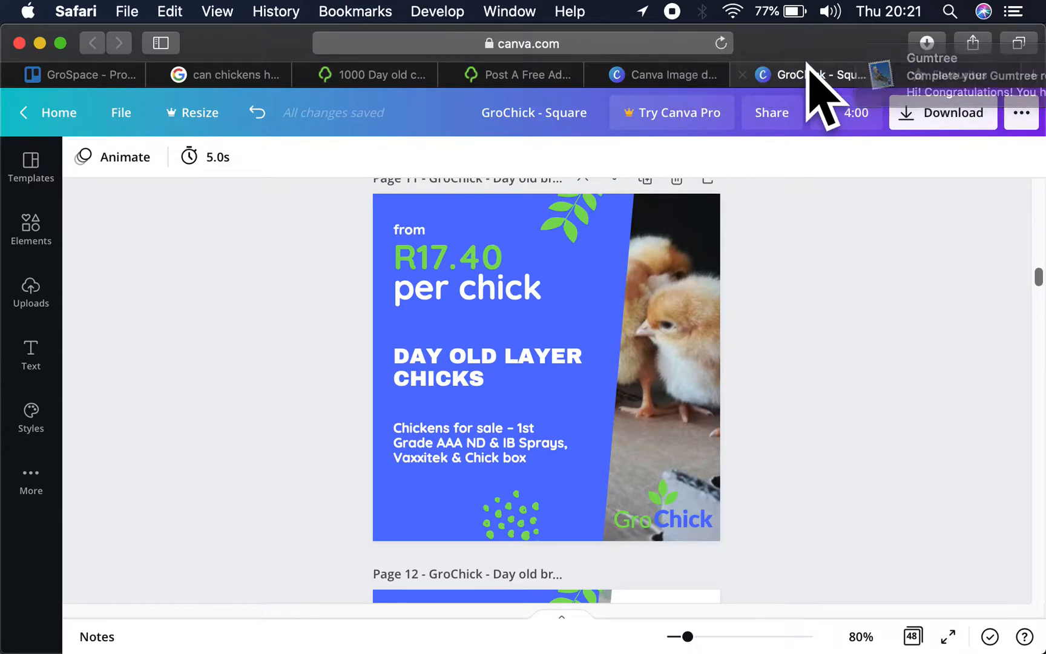
pyautogui.scroll(4, 693, 248)
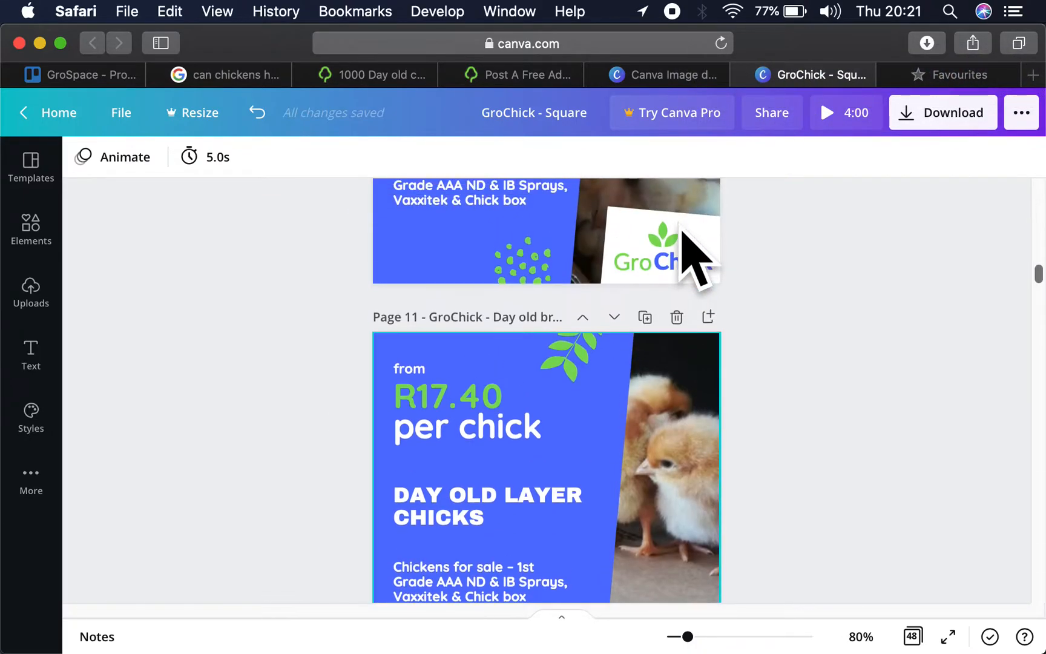
pyautogui.click(683, 230)
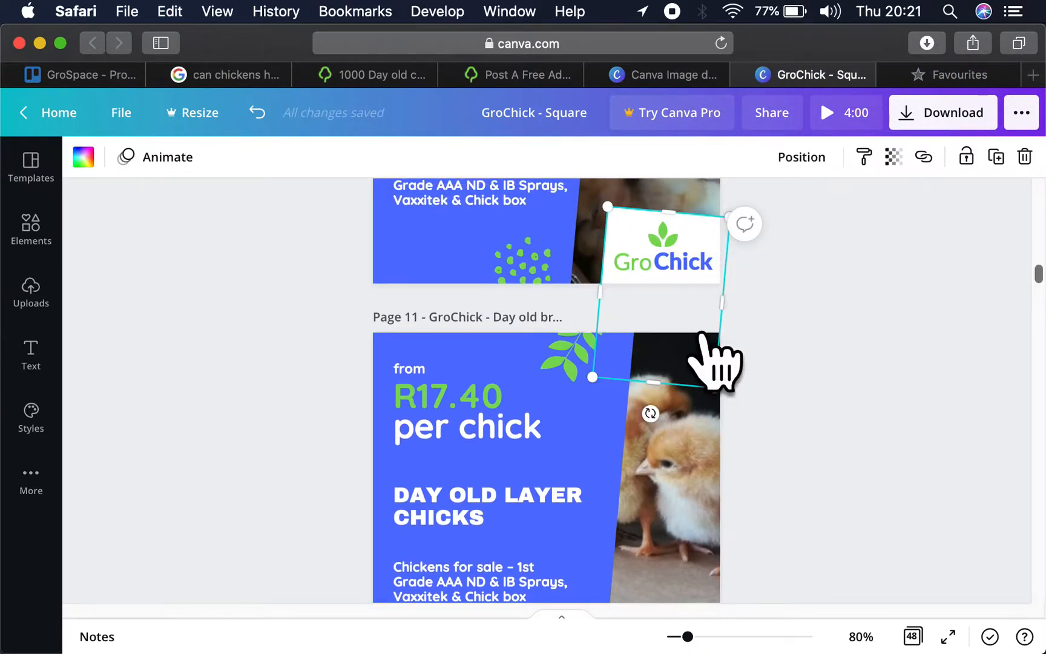
pyautogui.click(698, 424)
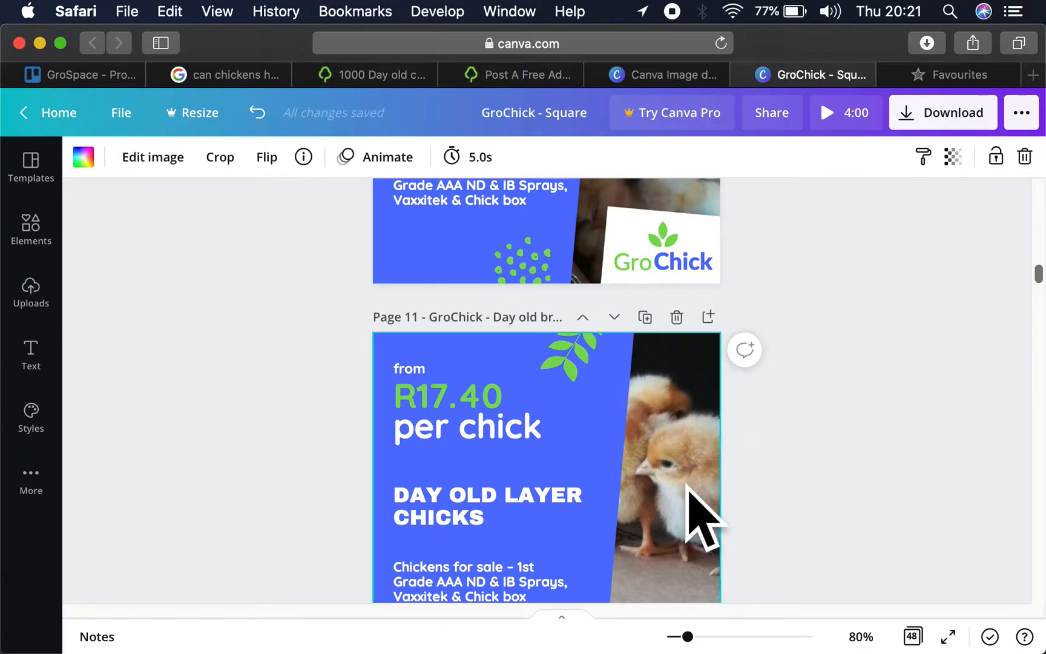
pyautogui.press('super+v')
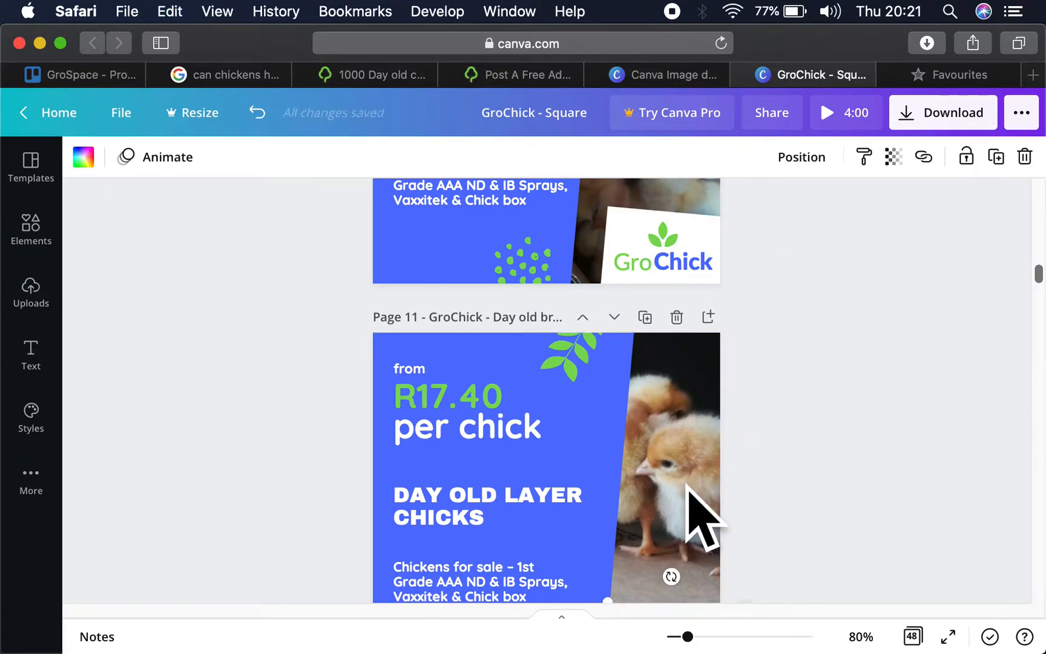
pyautogui.scroll(-4, 769, 479)
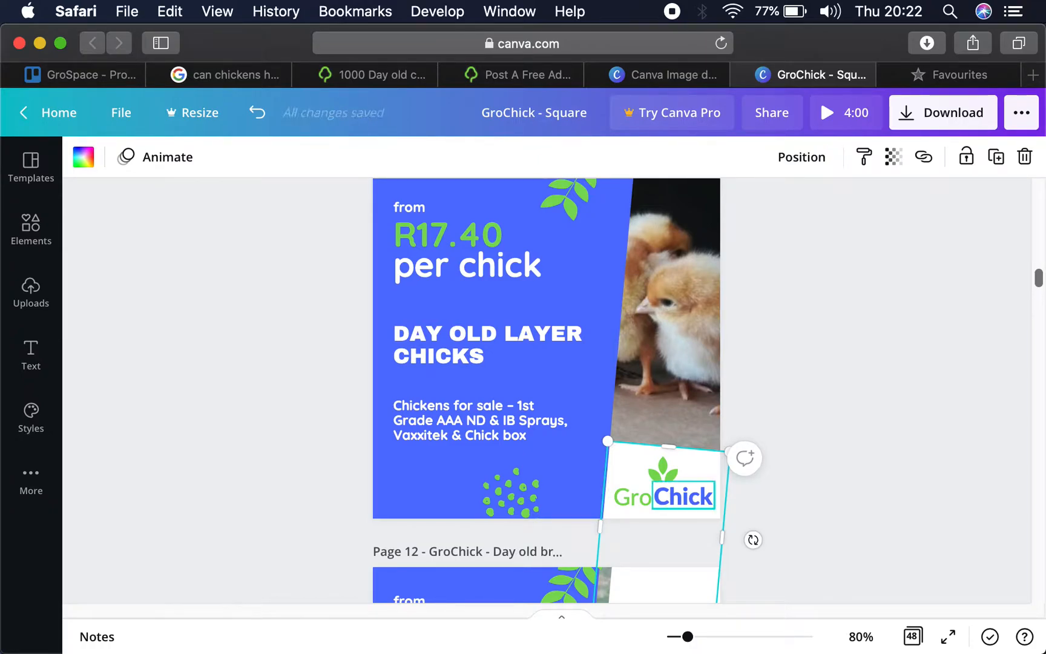
pyautogui.click(859, 409)
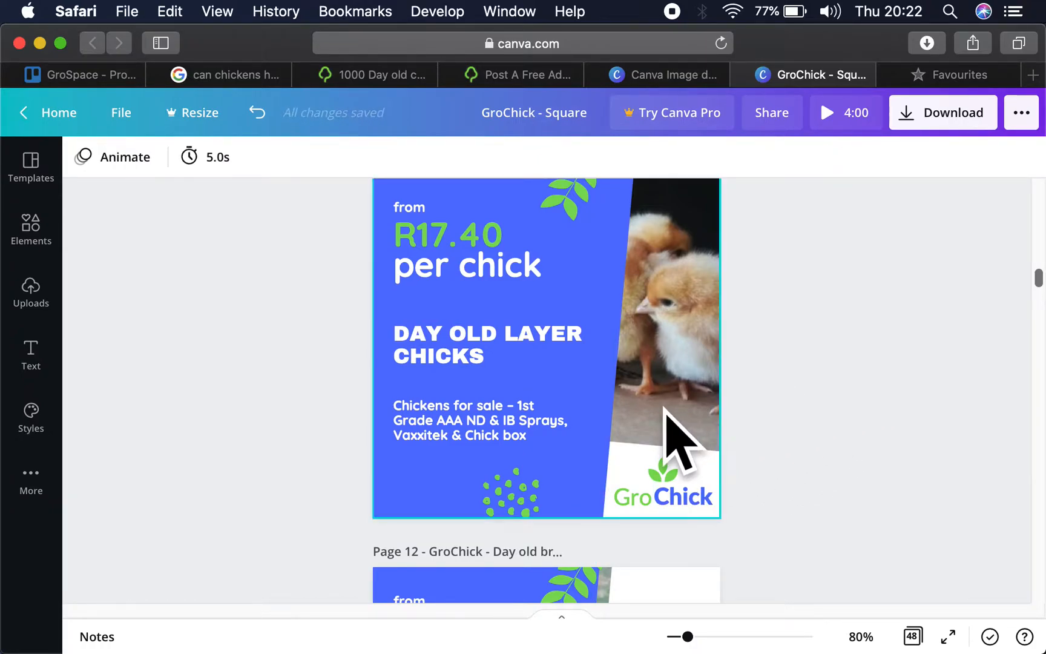
pyautogui.click(633, 475)
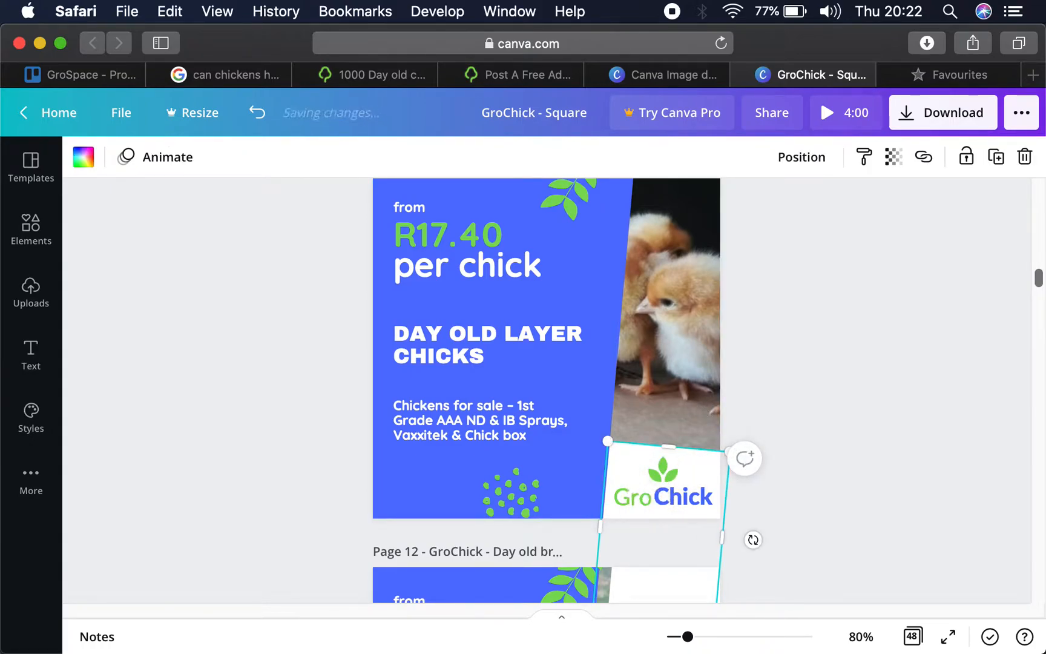
pyautogui.click(700, 424)
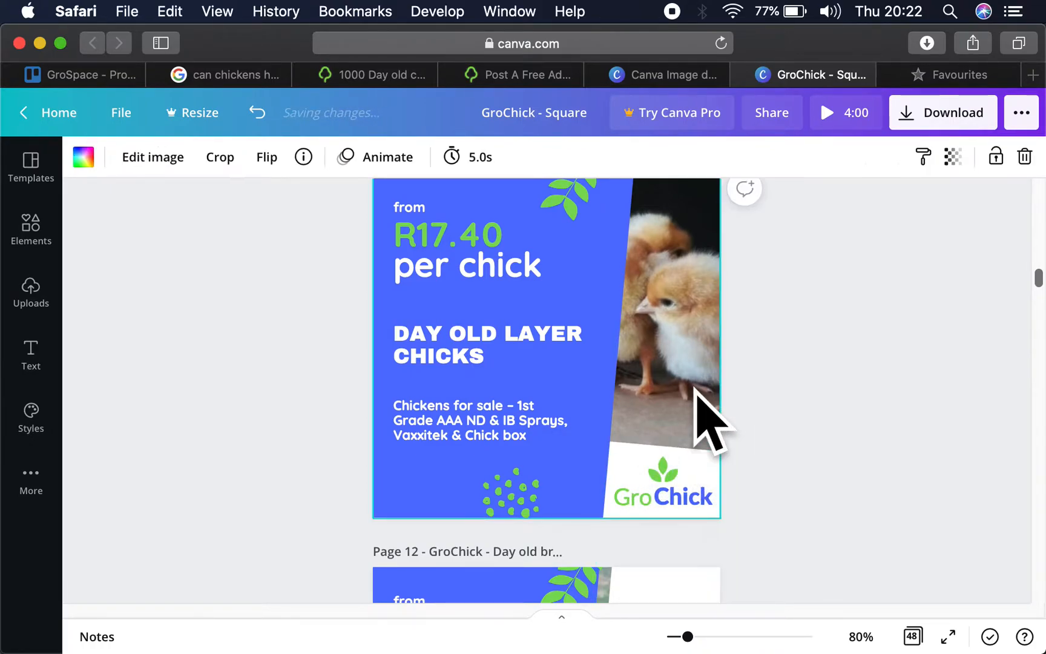
pyautogui.moveTo(630, 464)
pyautogui.mouseDown()
pyautogui.moveTo(696, 466)
pyautogui.moveTo(605, 472)
pyautogui.moveTo(651, 468)
pyautogui.moveTo(628, 462)
pyautogui.mouseUp()
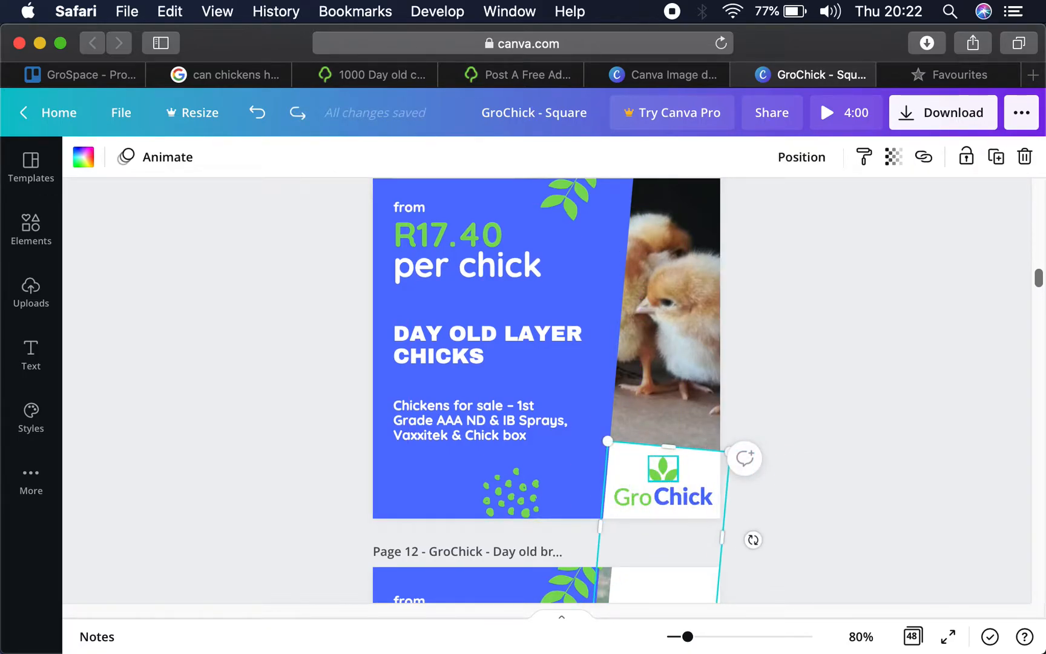
# - Shift the large blue shape on page 11 leftward to expose more of the chick photo
pyautogui.click(581, 306)
pyautogui.moveTo(614, 357); pyautogui.dragTo(592, 361)
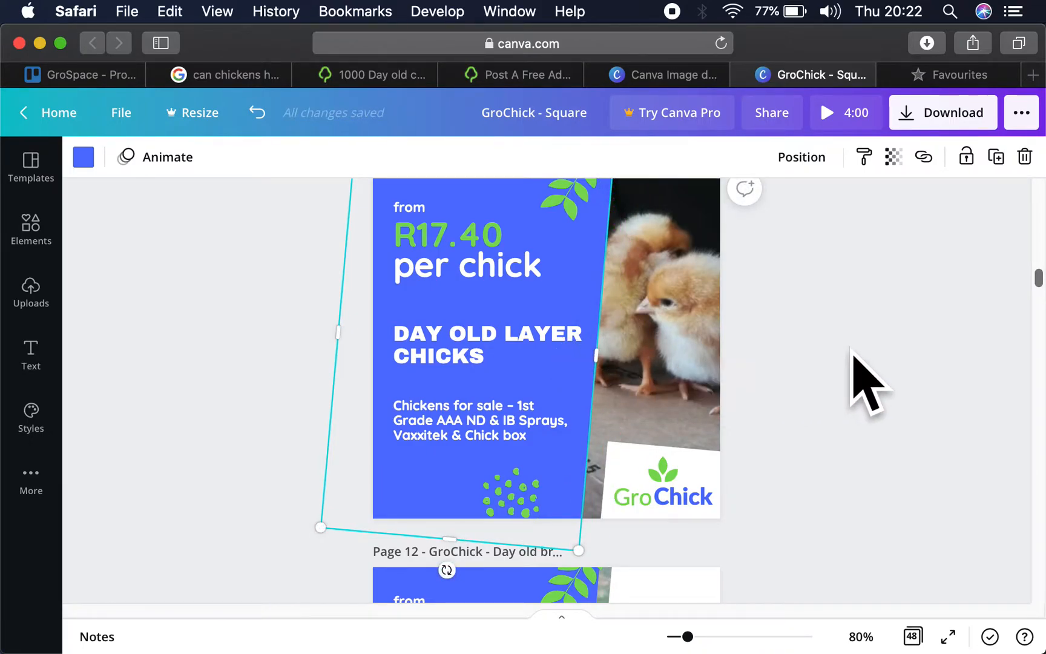
pyautogui.click(743, 345)
pyautogui.scroll(2, 818, 351)
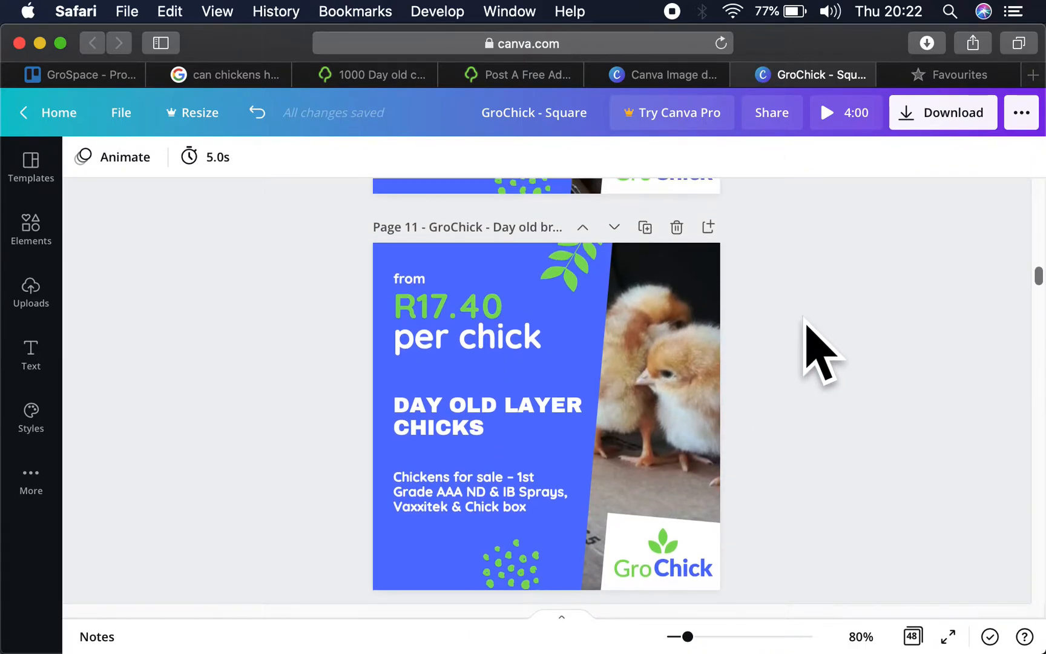
# - Reposition the background photo on page 11 leftward within its crop so more of the front chick's body shows
pyautogui.click(696, 408)
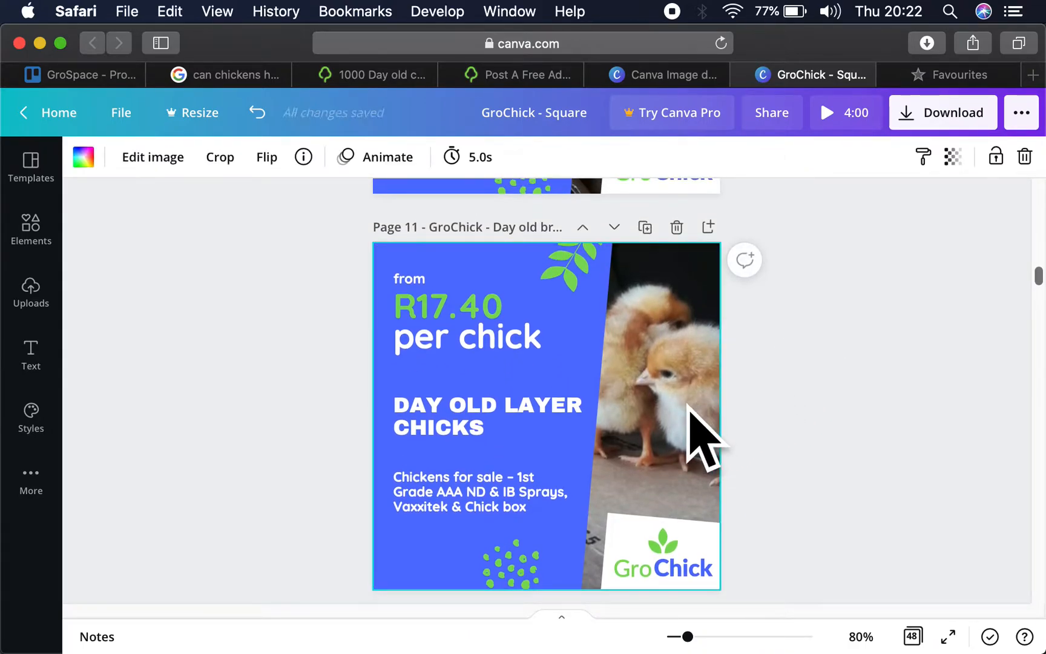
pyautogui.doubleClick(677, 410)
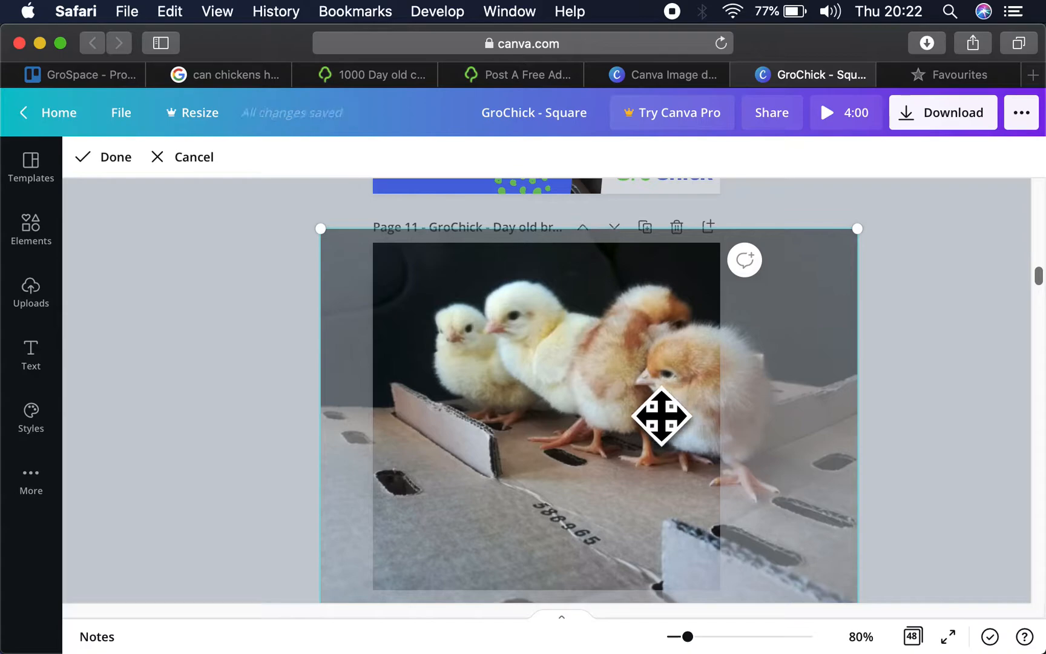
pyautogui.moveTo(652, 417); pyautogui.dragTo(616, 416)
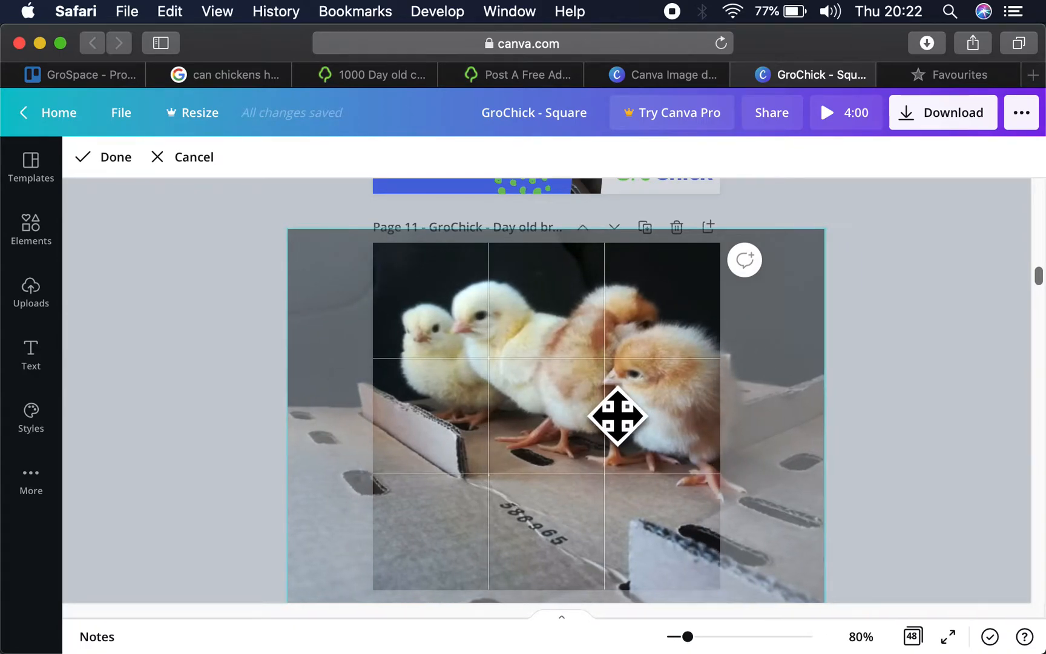
pyautogui.click(908, 354)
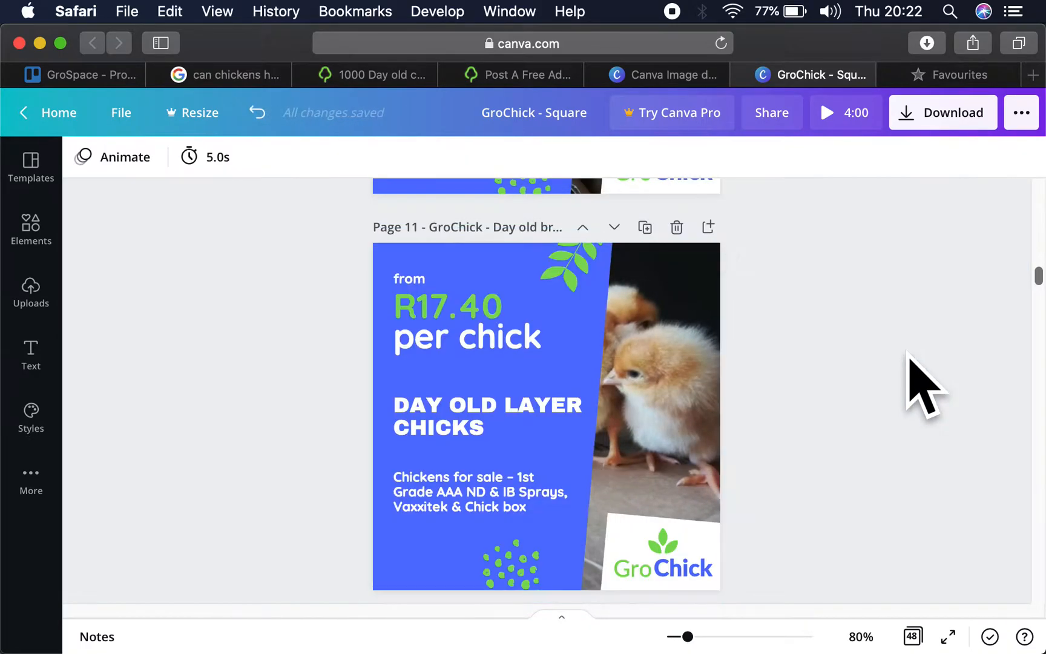
pyautogui.scroll(-2, 817, 351)
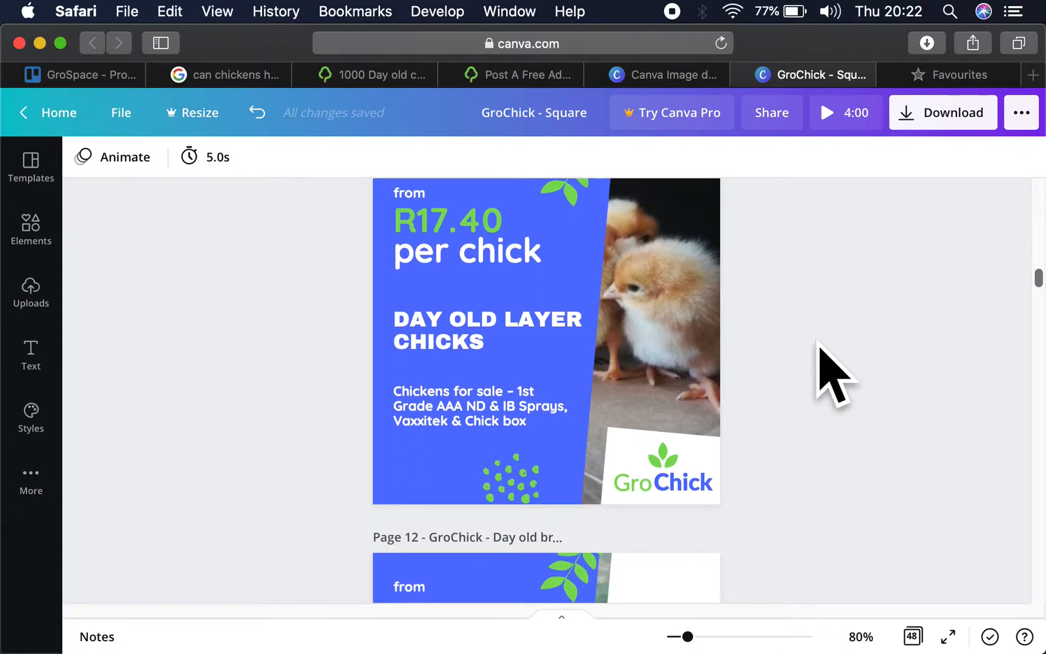
pyautogui.doubleClick(665, 377)
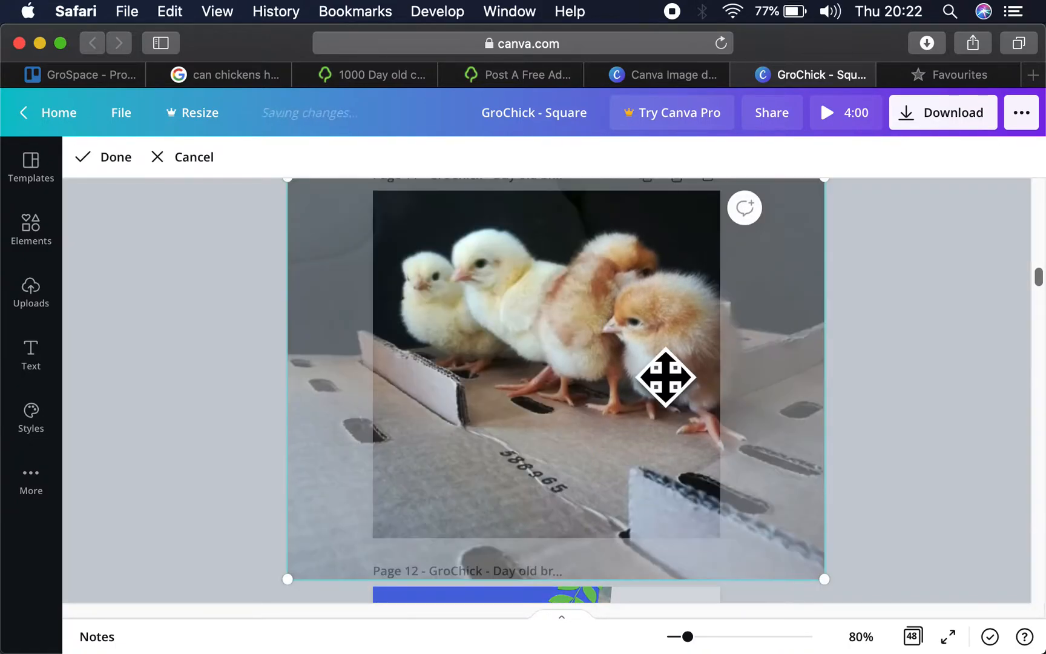
pyautogui.moveTo(672, 378); pyautogui.dragTo(684, 376)
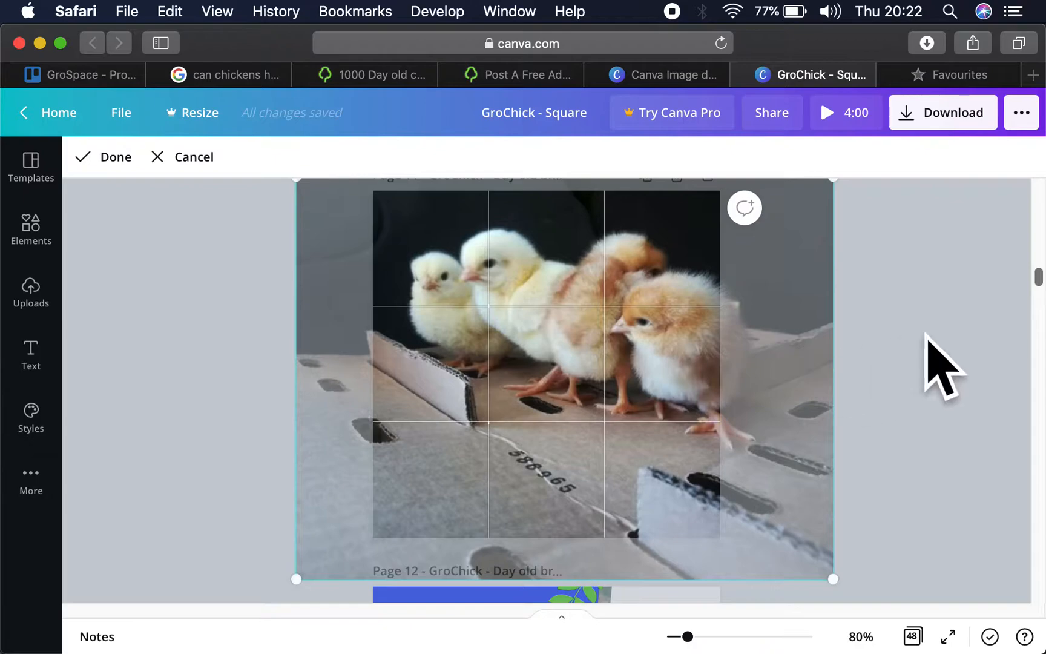
pyautogui.click(945, 363)
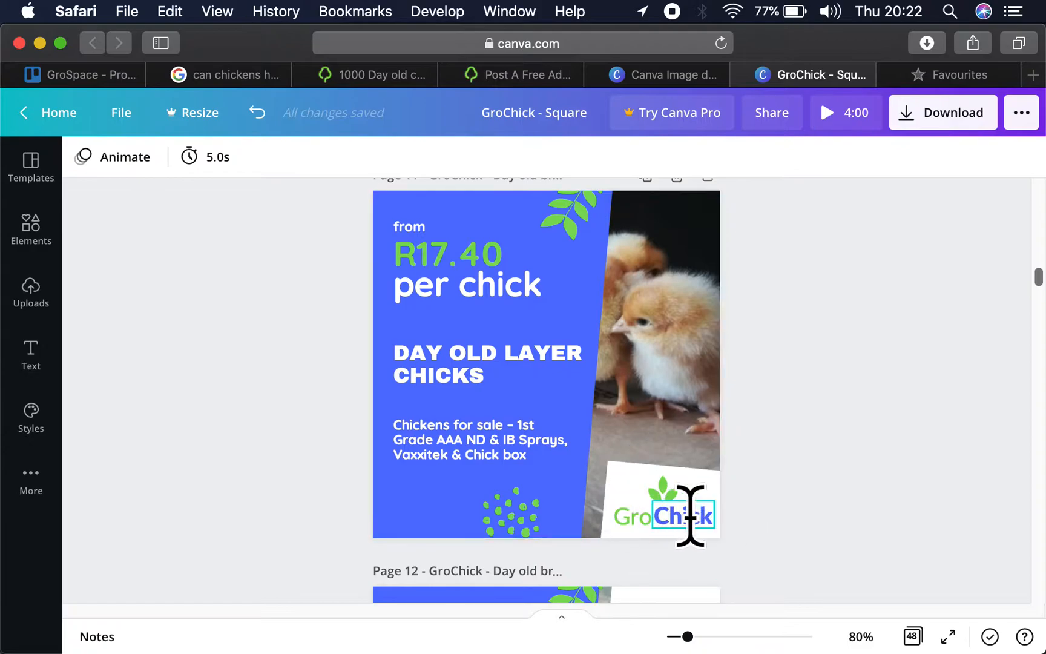
# - Move the green leaf graphic on page 11 slightly rightward so it overlaps the edge of the blue shape
pyautogui.moveTo(580, 216); pyautogui.dragTo(599, 219)
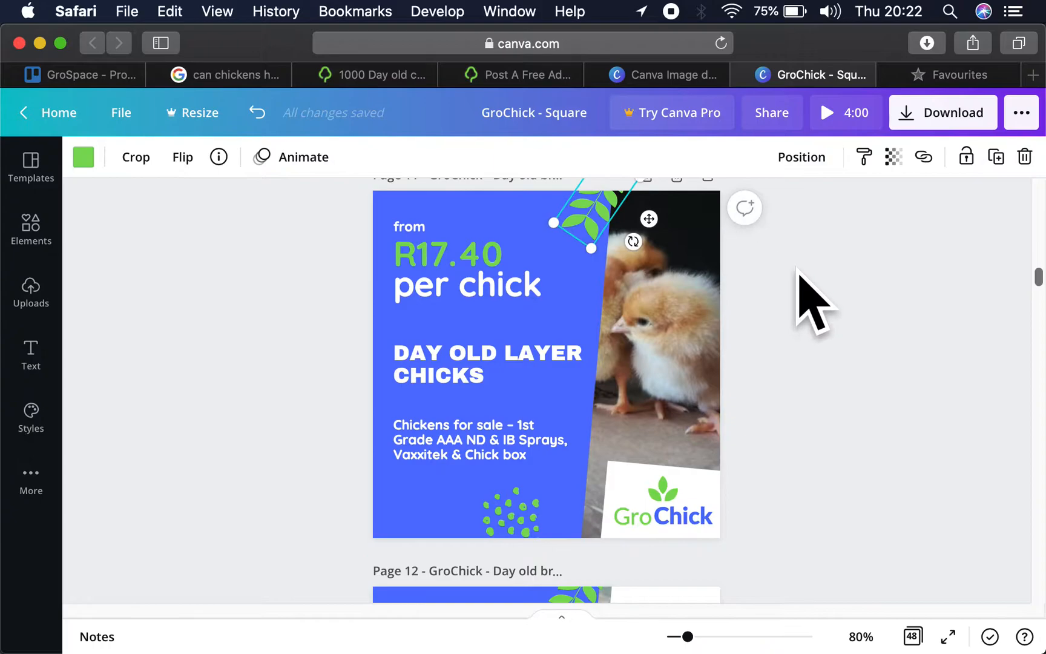
pyautogui.click(787, 297)
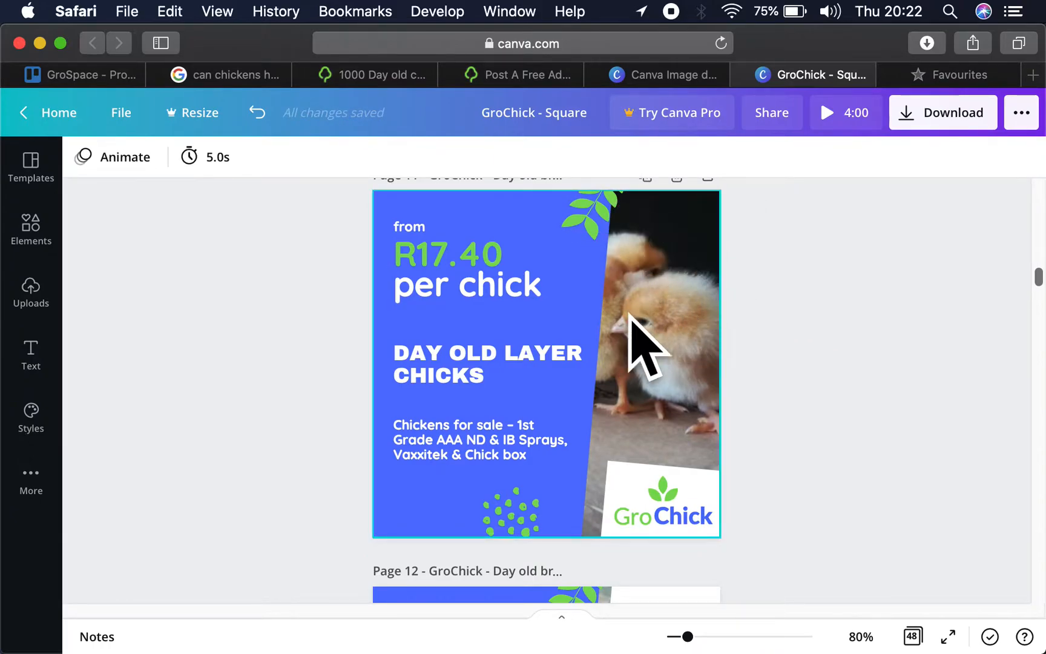
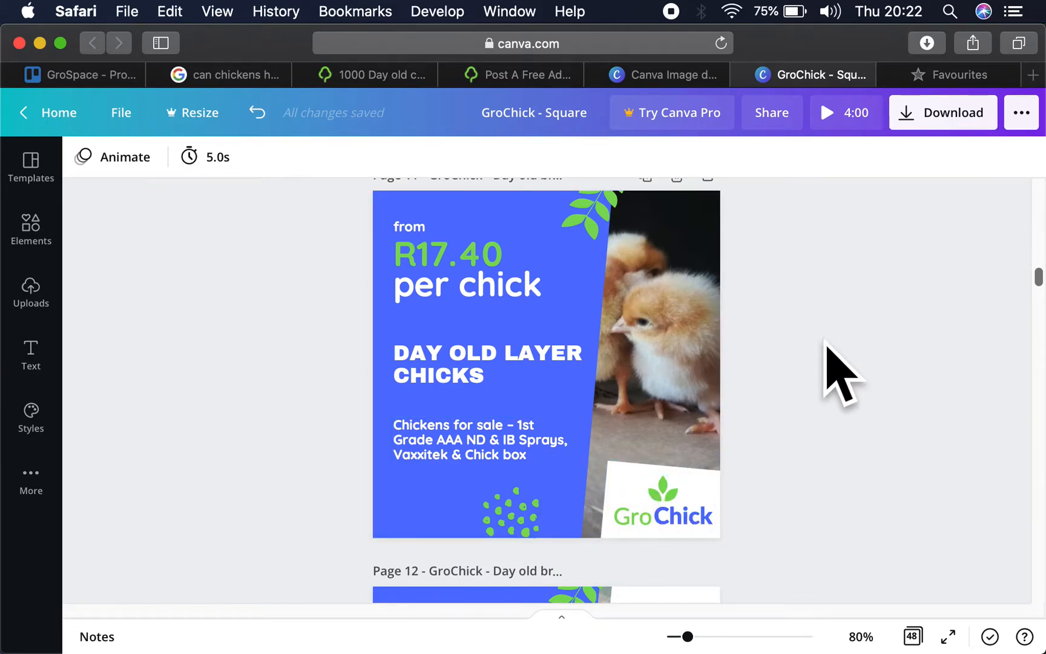
# - Start downloading the GroChick - Square design with PNG as the file type
pyautogui.scroll(1, 775, 373)
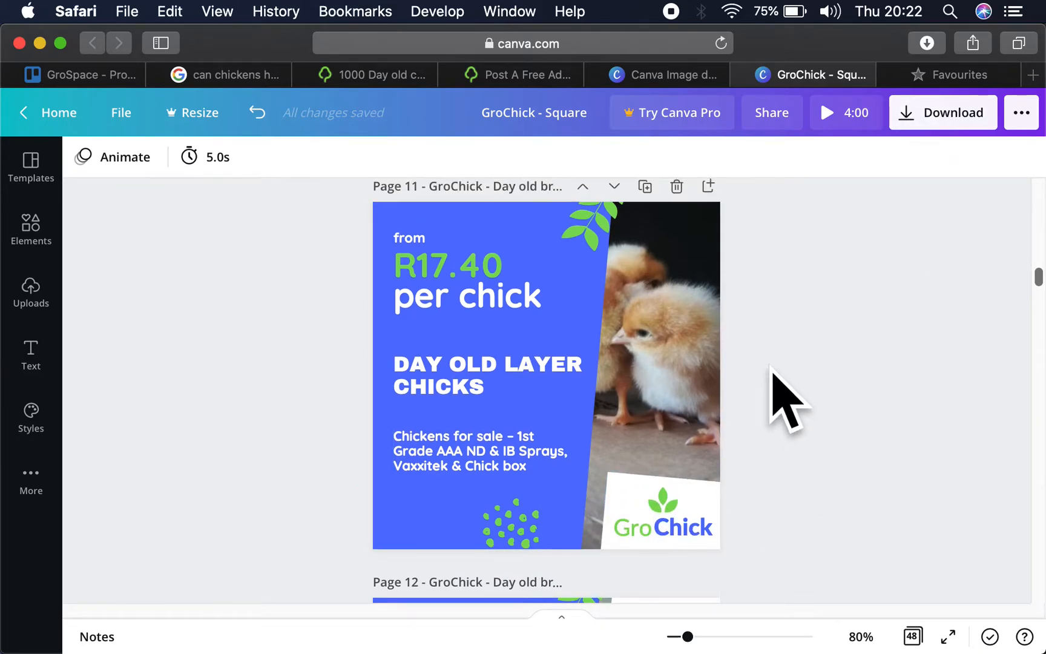
pyautogui.click(932, 113)
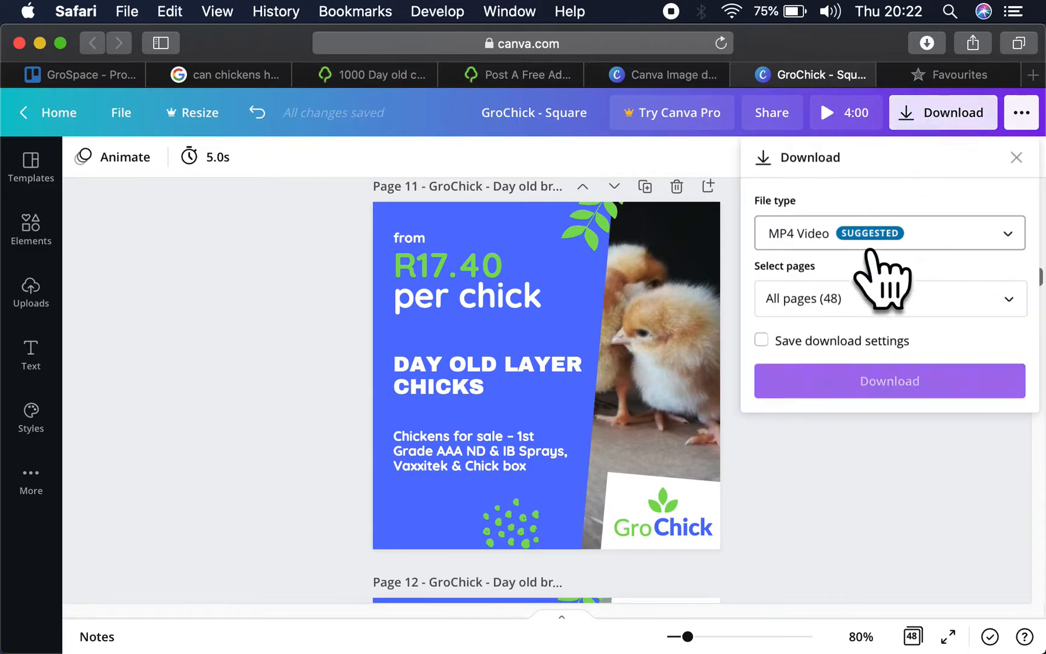
pyautogui.click(847, 236)
pyautogui.click(833, 112)
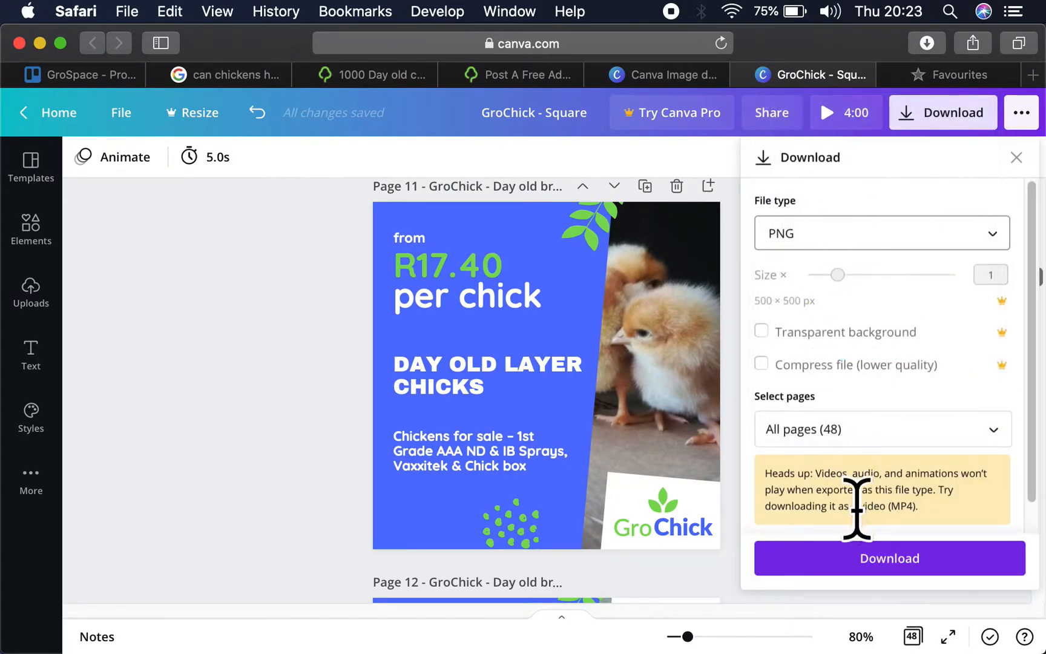
# - Limit the download to pages 10 and 11, download them, and return to the Gumtree ad form
pyautogui.click(831, 424)
pyautogui.click(833, 151)
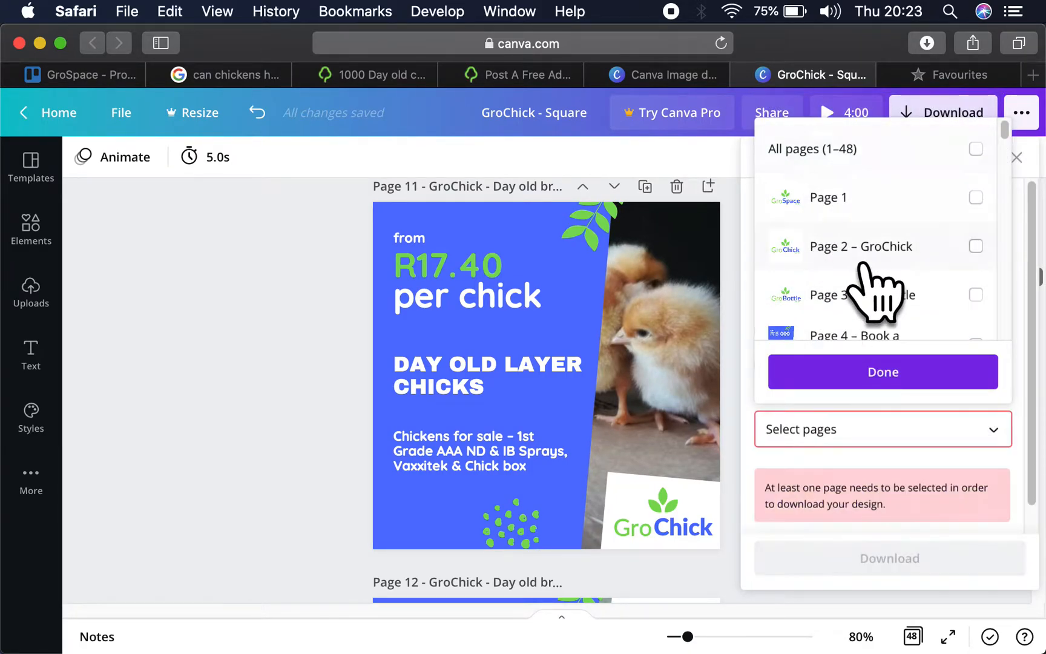
pyautogui.scroll(-6, 860, 242)
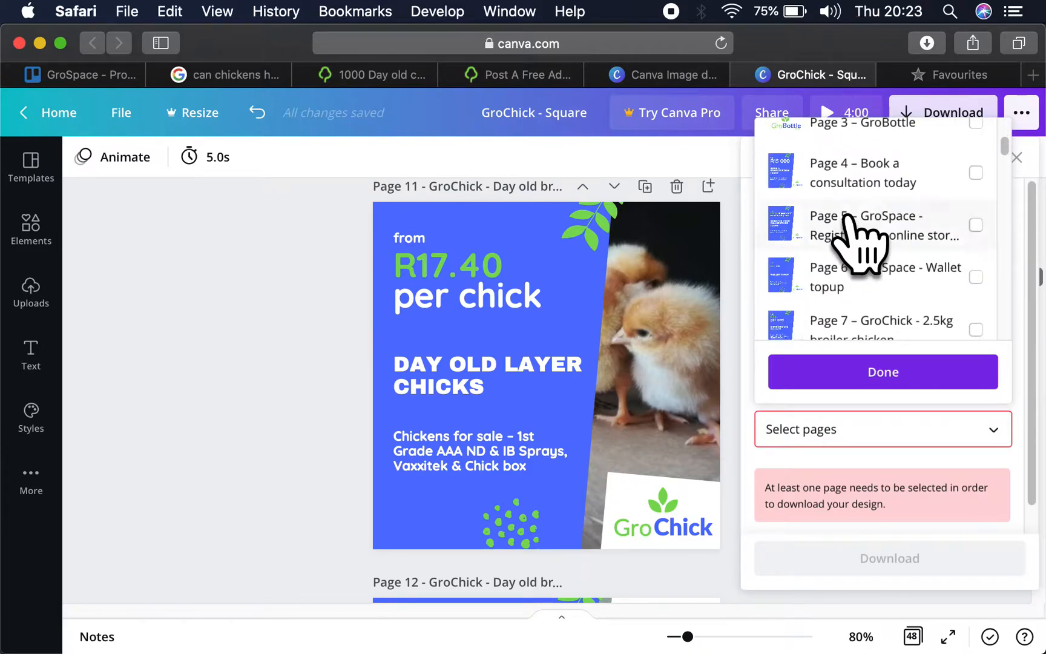
pyautogui.scroll(-2, 847, 227)
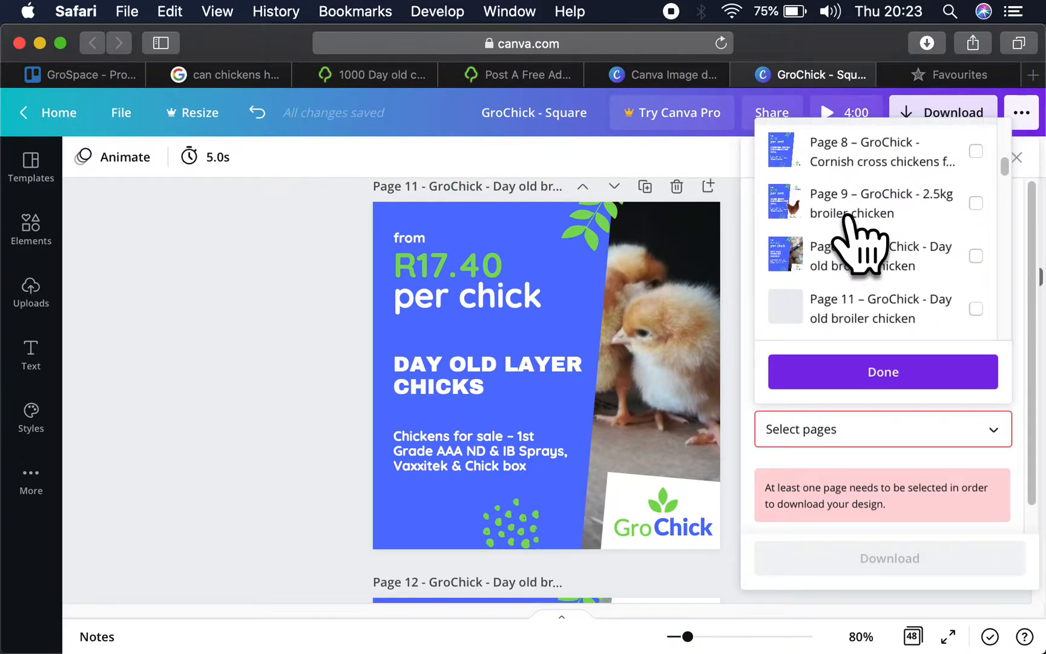
pyautogui.click(893, 257)
pyautogui.click(905, 306)
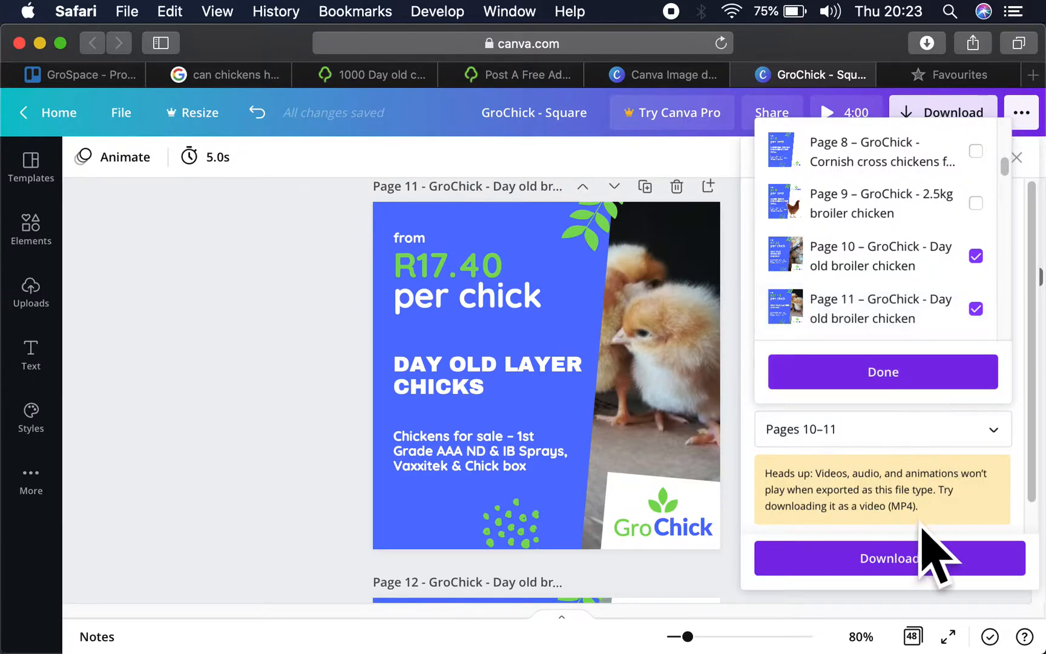
pyautogui.click(917, 551)
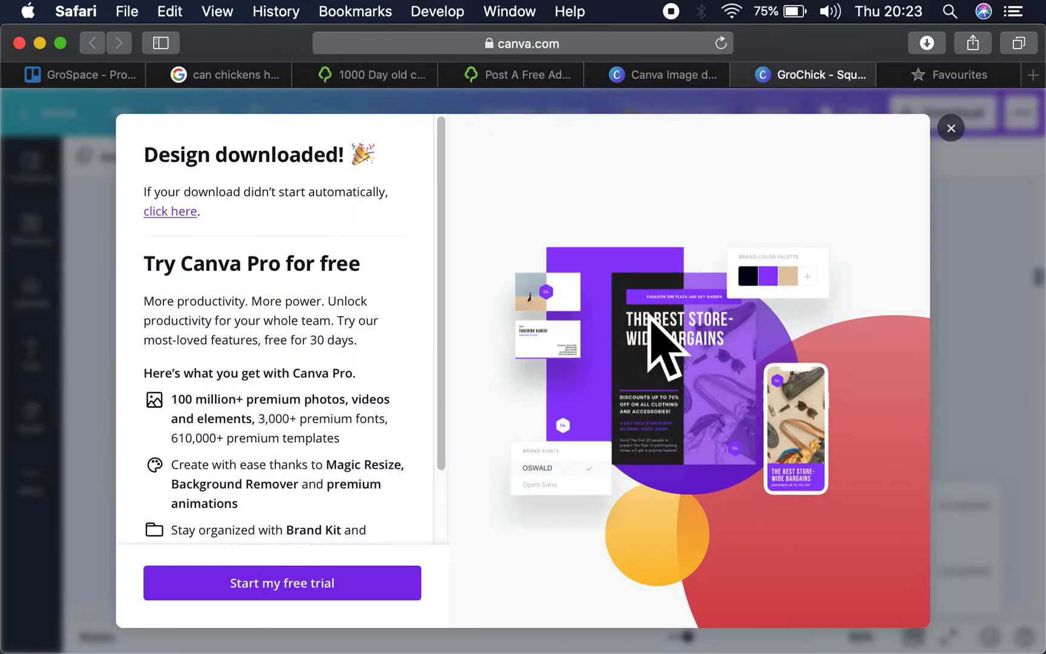
pyautogui.click(948, 127)
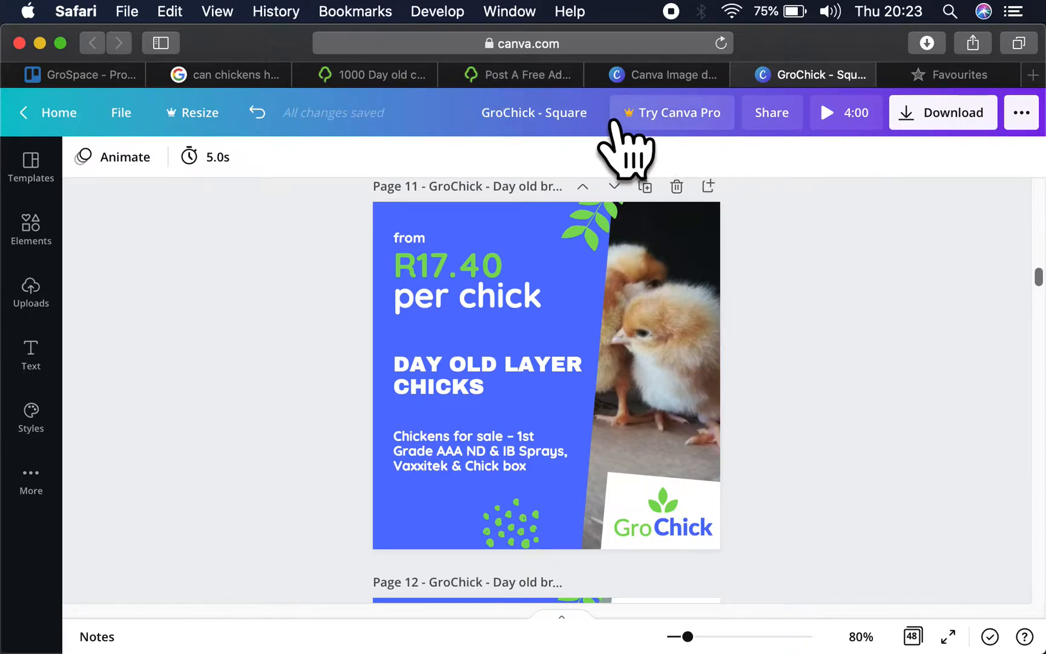
pyautogui.click(485, 76)
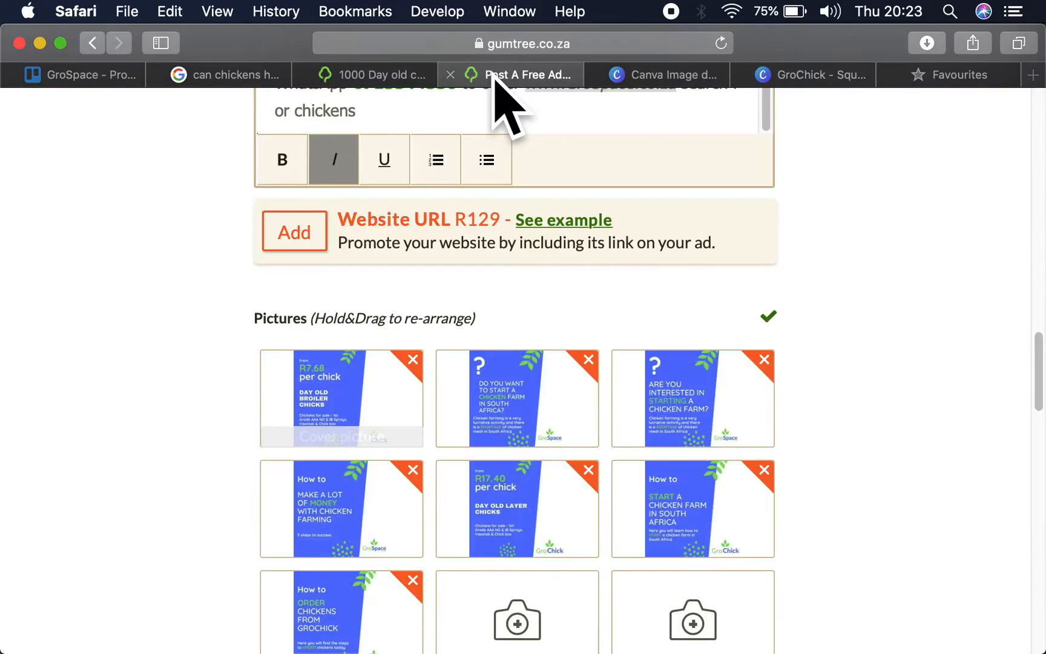
pyautogui.click(517, 621)
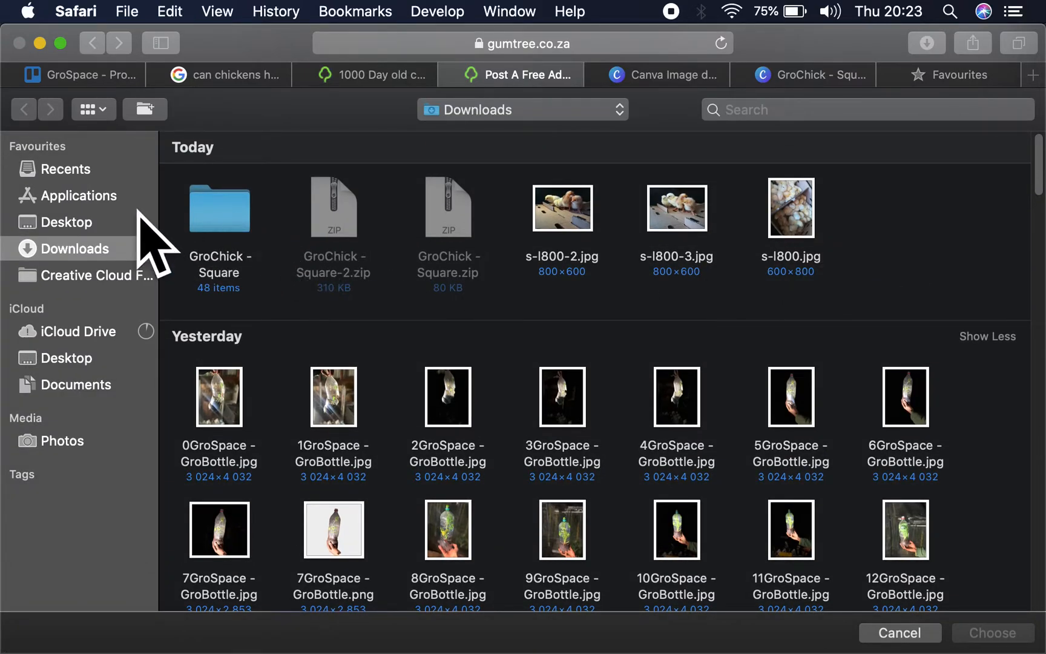
pyautogui.click(66, 221)
pyautogui.click(64, 249)
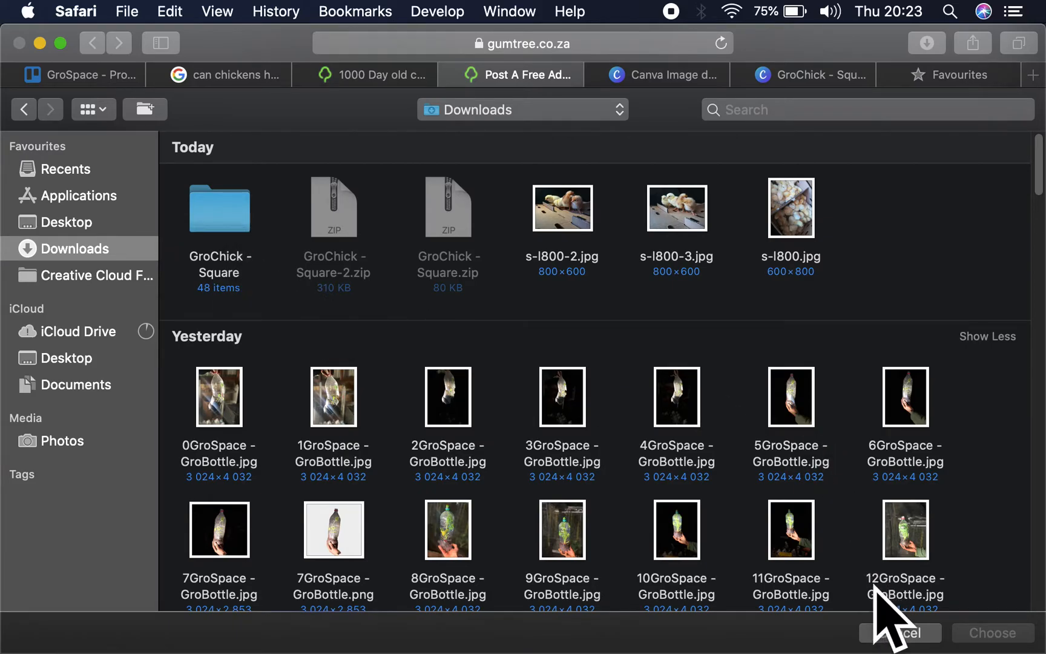
pyautogui.click(887, 633)
# - Unzip GroChick - Square-2.zip in Finder's Downloads and move its two PNG files into the GroChick - Square folder, replacing the existing duplicate
pyautogui.click(786, 630)
pyautogui.click(800, 478)
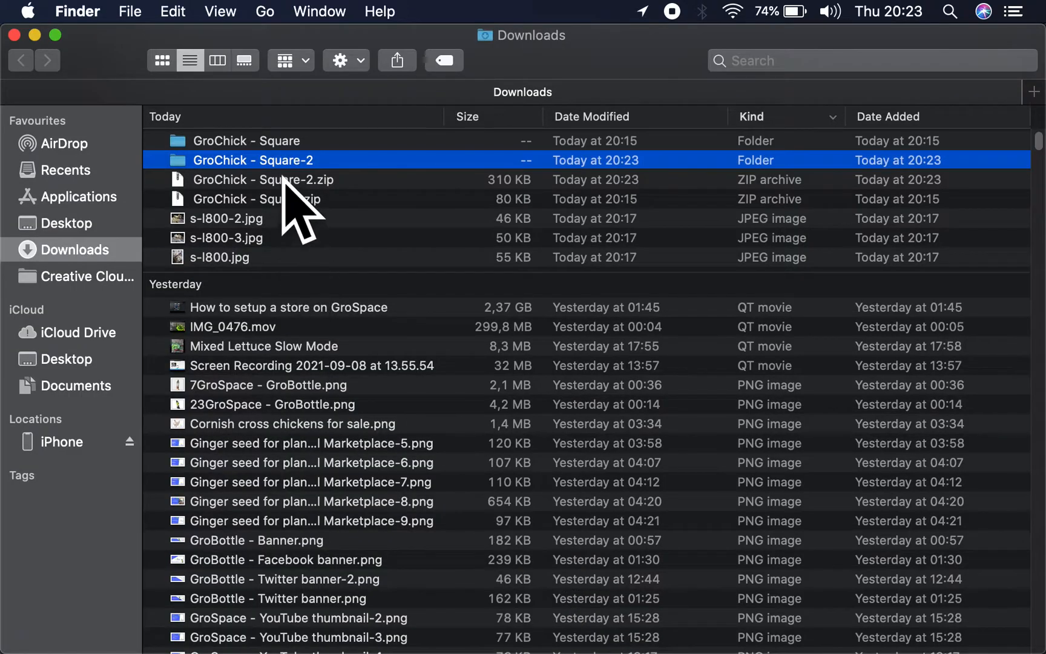
pyautogui.doubleClick(263, 161)
pyautogui.moveTo(269, 176); pyautogui.dragTo(244, 117)
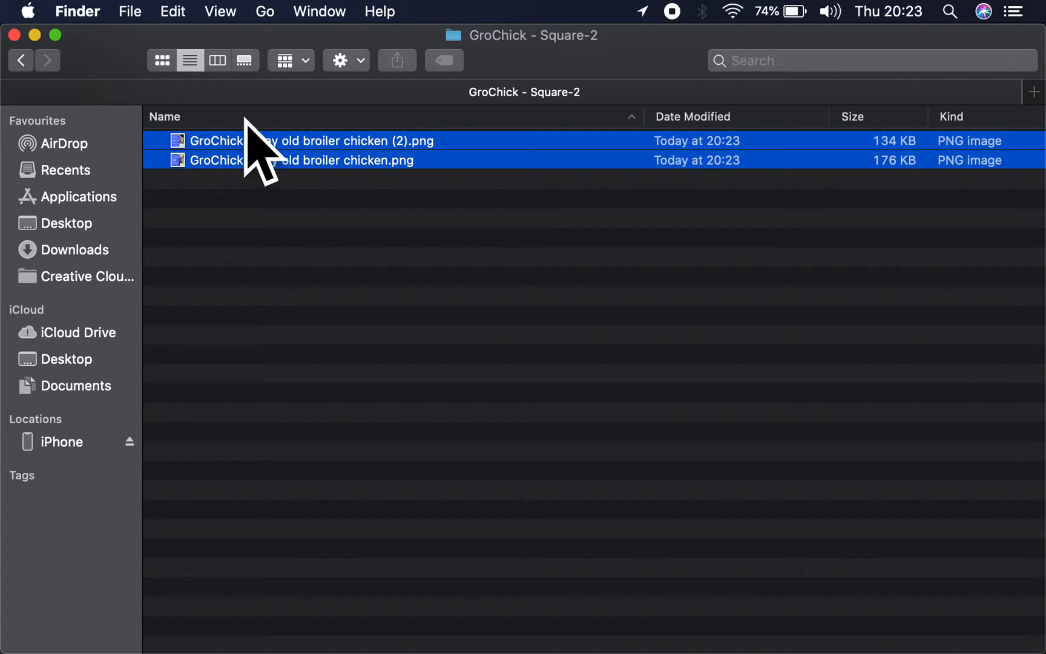
pyautogui.click(22, 60)
pyautogui.doubleClick(269, 139)
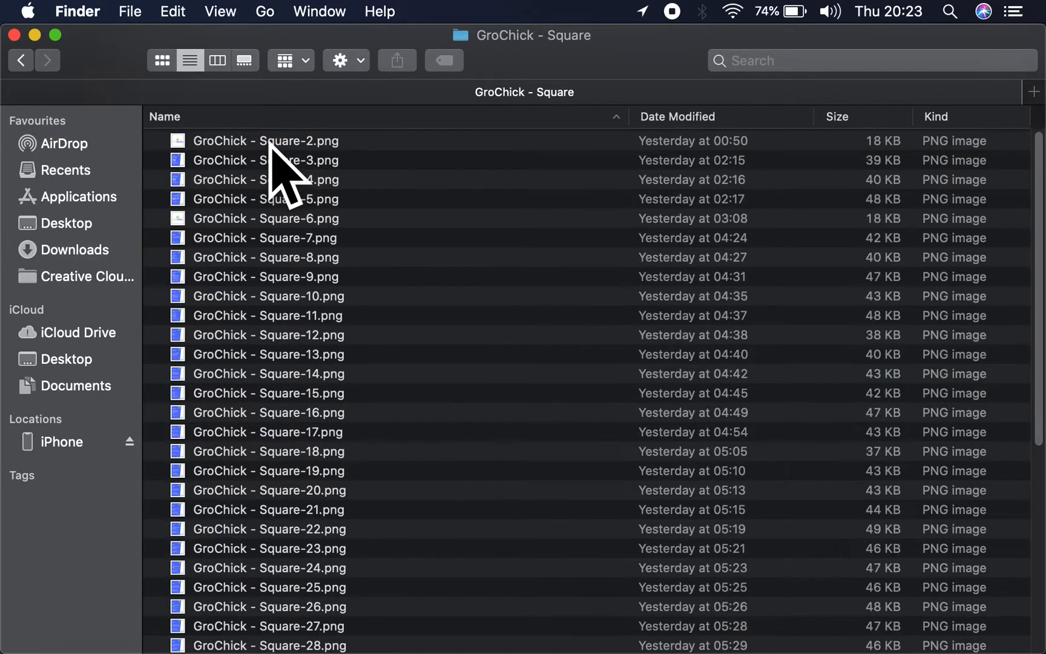
pyautogui.press('super+alt+v')
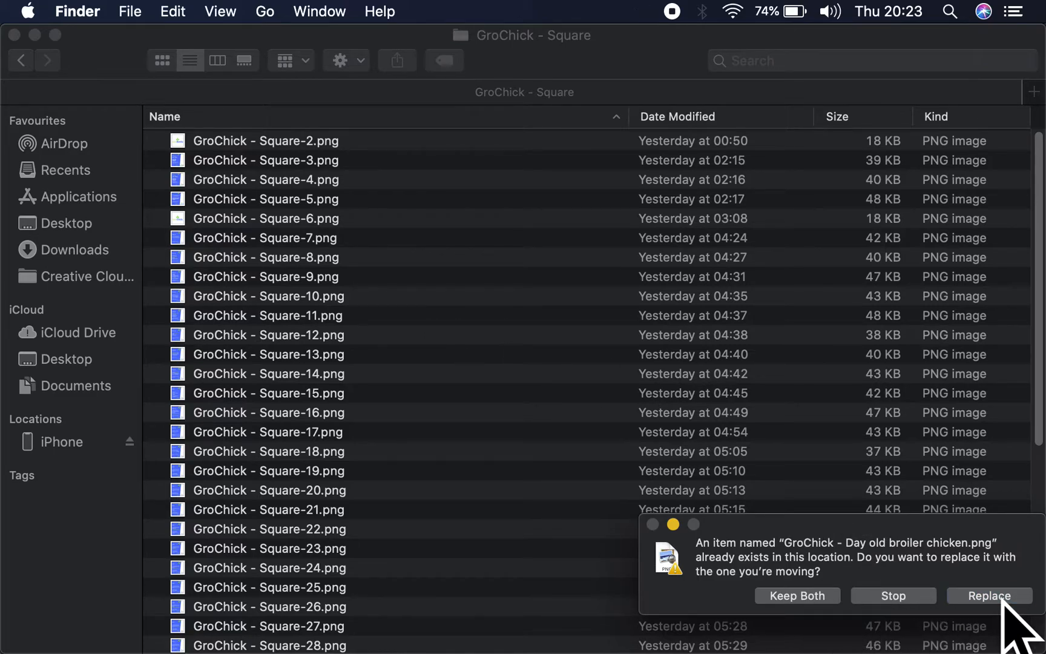
pyautogui.click(969, 590)
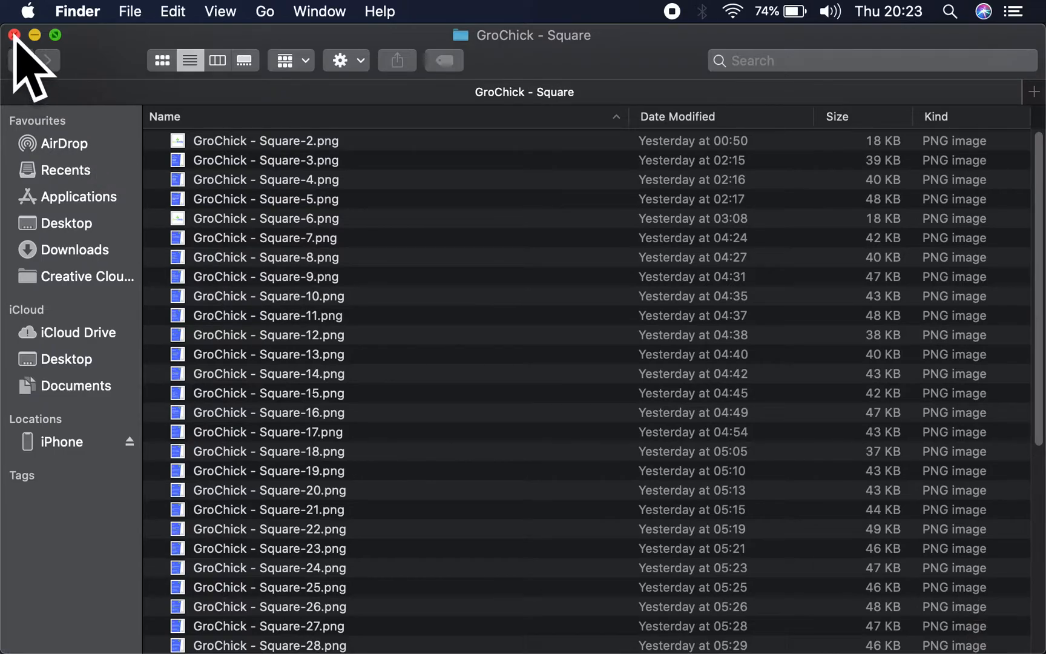
pyautogui.click(14, 35)
# - Upload both GroChick - Day old broiler chicken PNG files from the GroChick - Square folder to the Gumtree ad's pictures
pyautogui.click(517, 624)
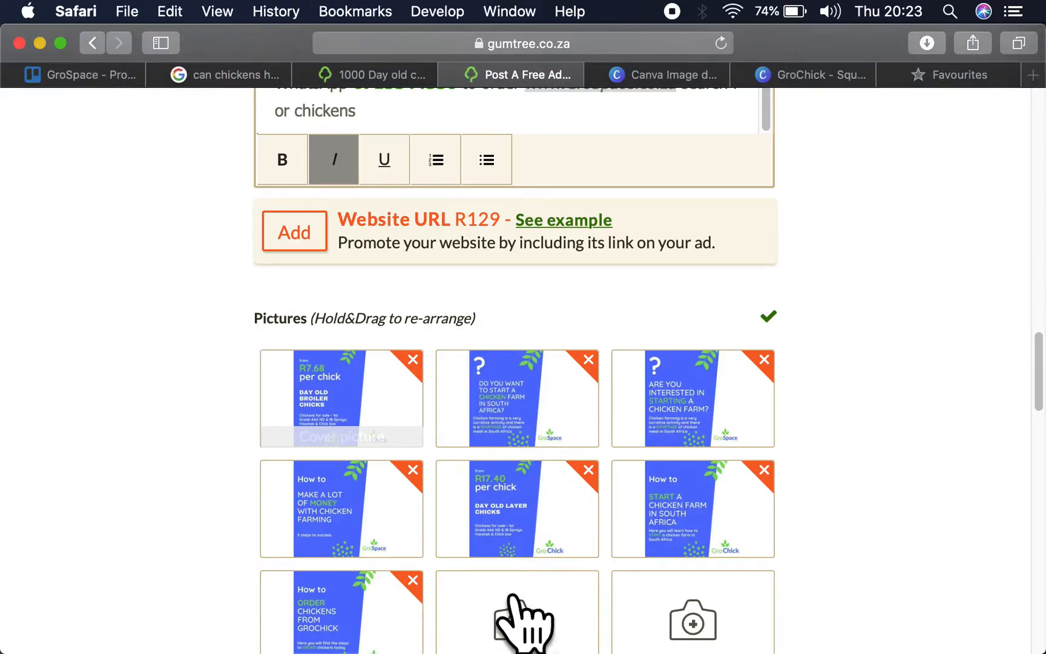
pyautogui.click(516, 596)
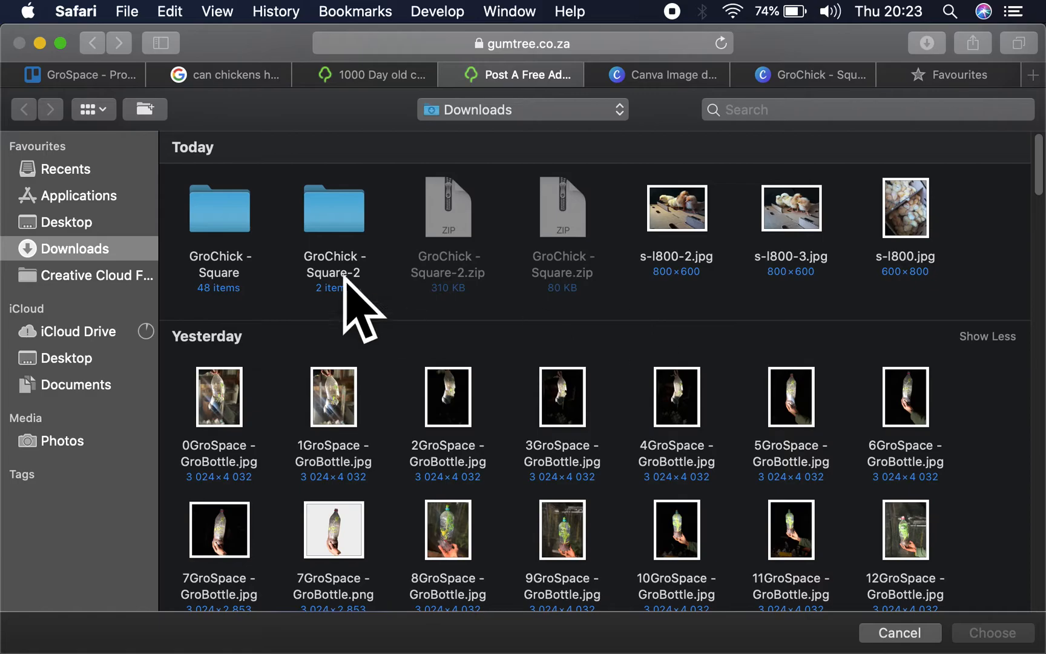
pyautogui.doubleClick(216, 212)
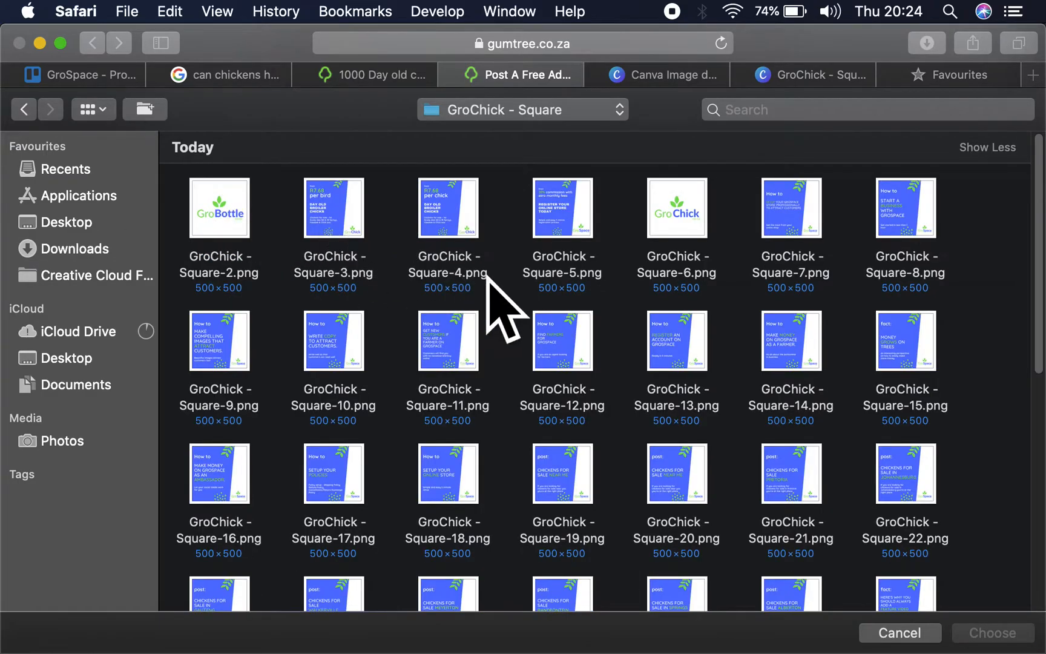
pyautogui.scroll(-4, 492, 290)
pyautogui.scroll(-6, 502, 309)
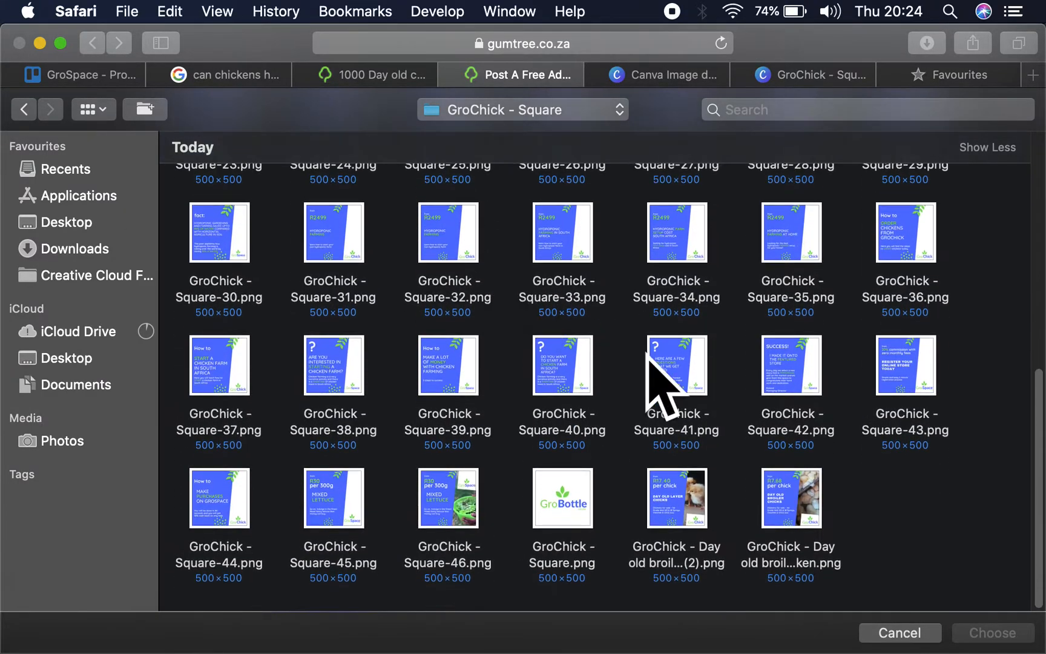
pyautogui.moveTo(920, 532); pyautogui.dragTo(733, 515)
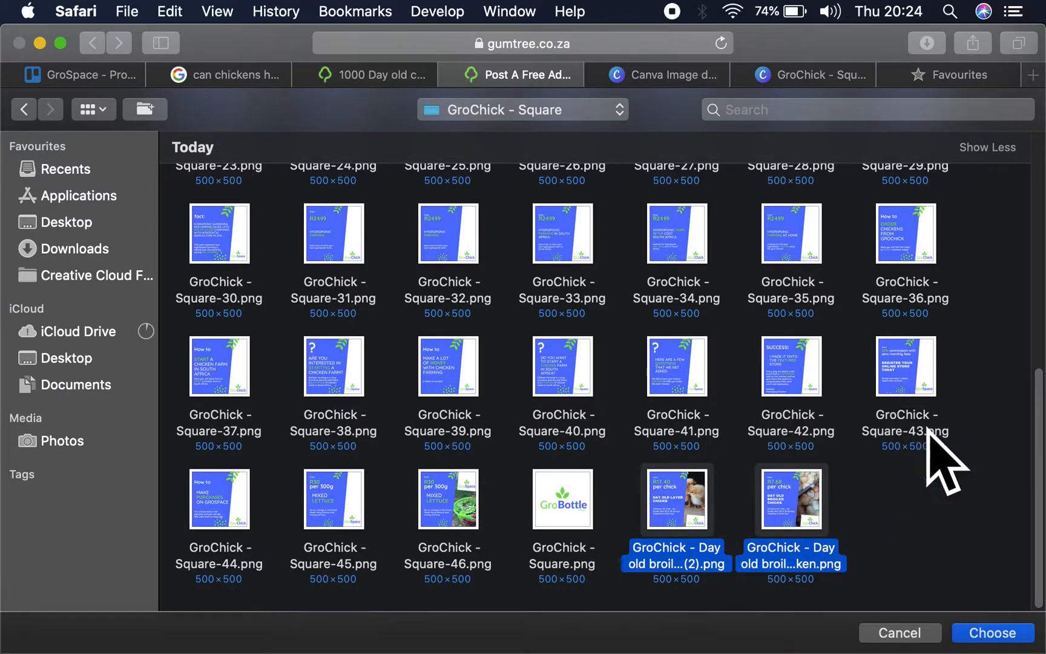
pyautogui.click(992, 633)
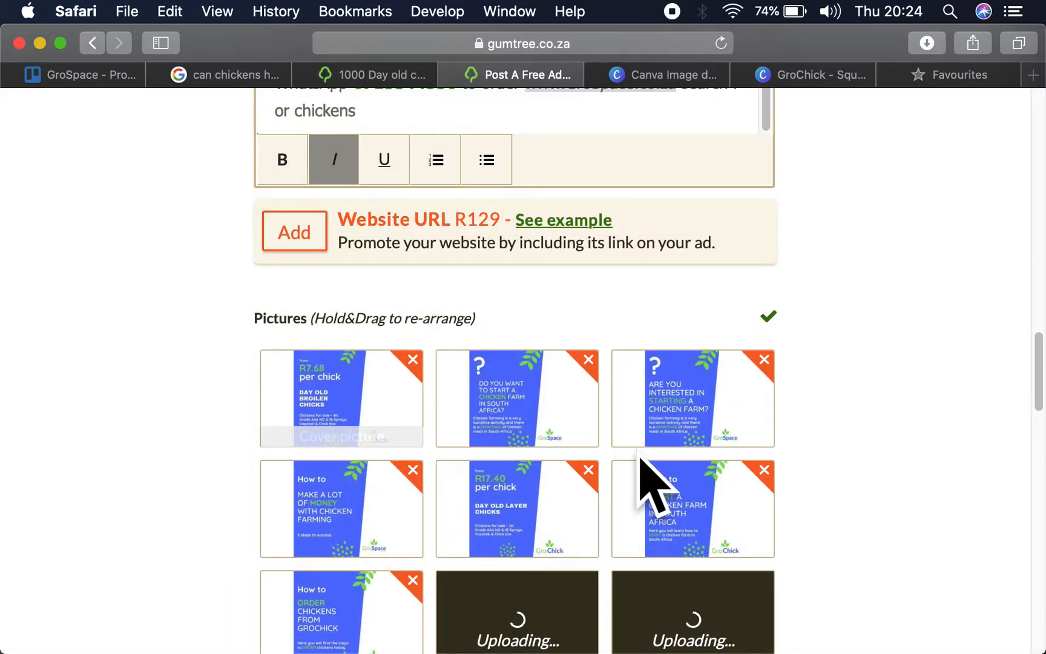
# - Rearrange the ad pictures so the R7.68 broiler artwork with photo is the cover and the R17.40 layer artwork with photo is third
pyautogui.scroll(-3, 651, 485)
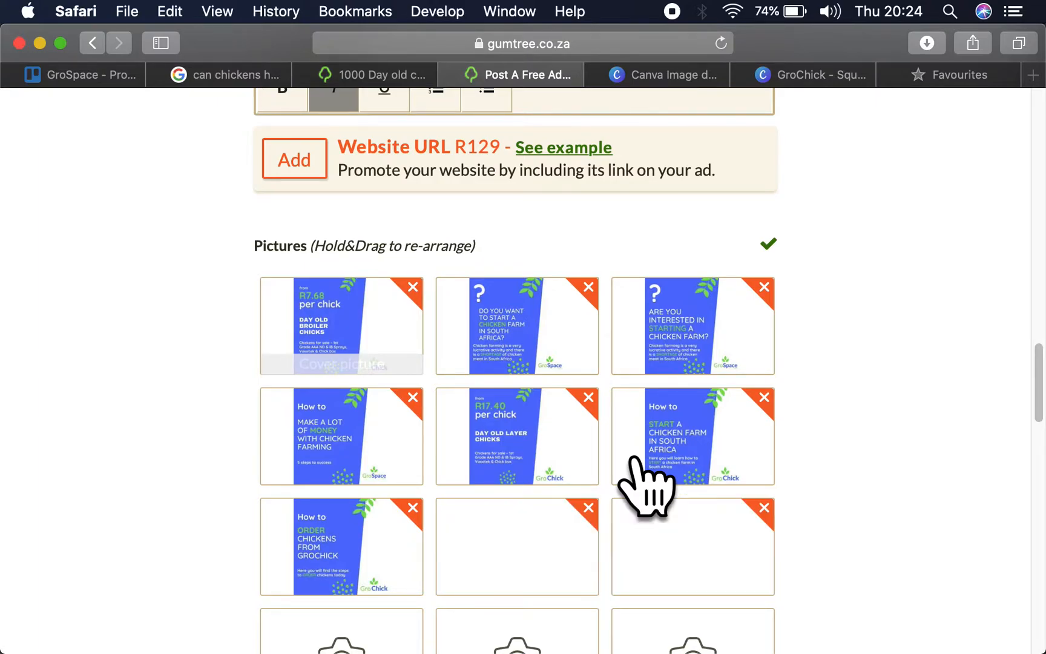
pyautogui.moveTo(533, 597); pyautogui.dragTo(359, 340)
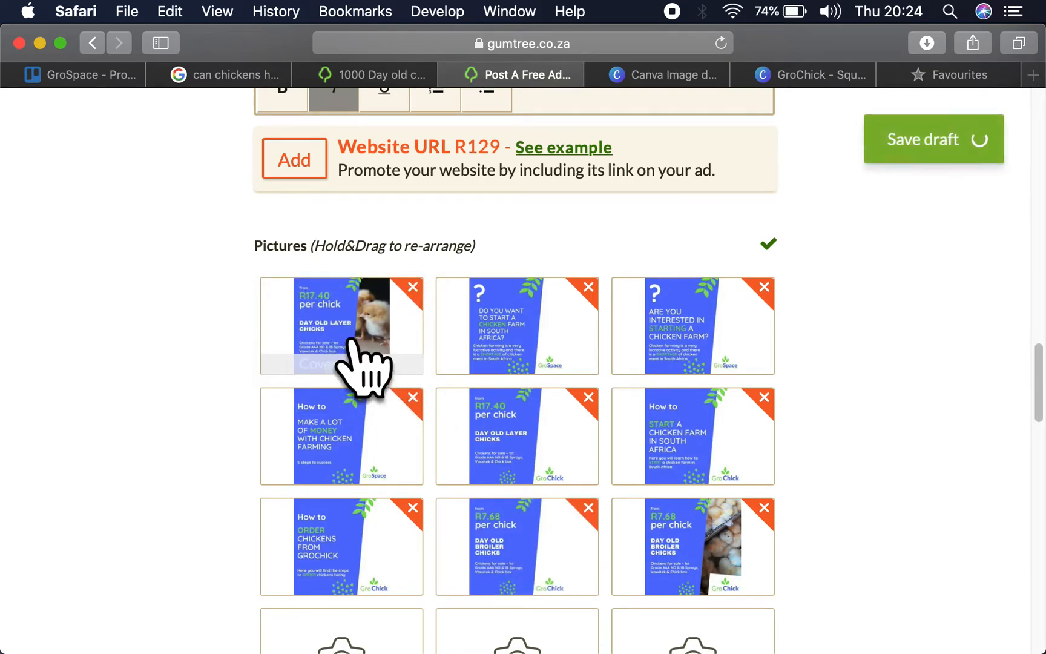
pyautogui.moveTo(495, 541); pyautogui.dragTo(490, 330)
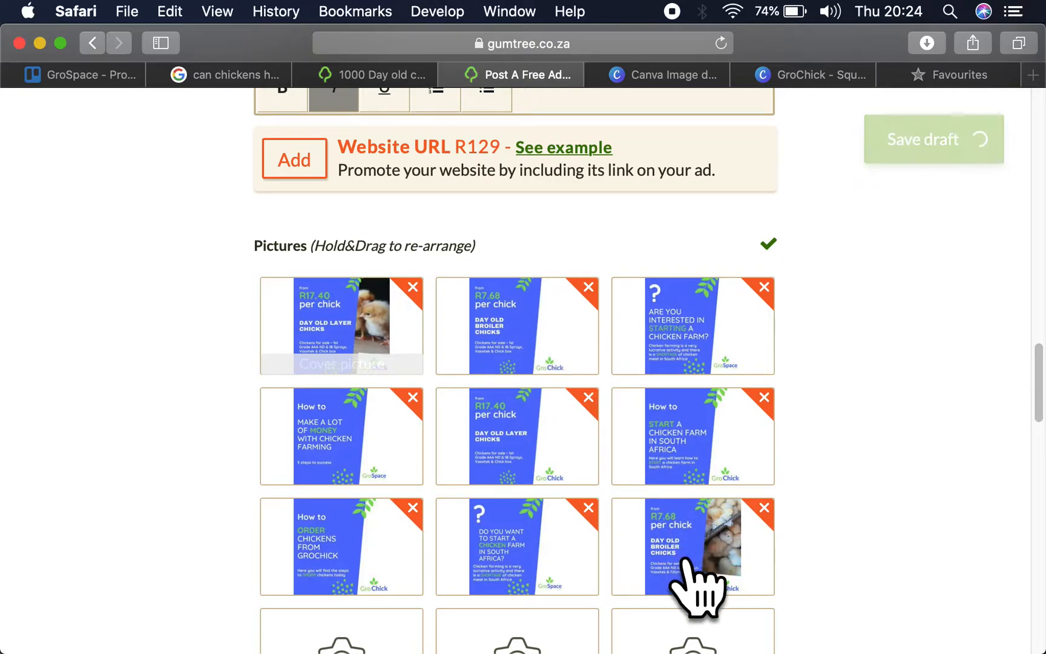
pyautogui.moveTo(683, 560); pyautogui.dragTo(689, 330)
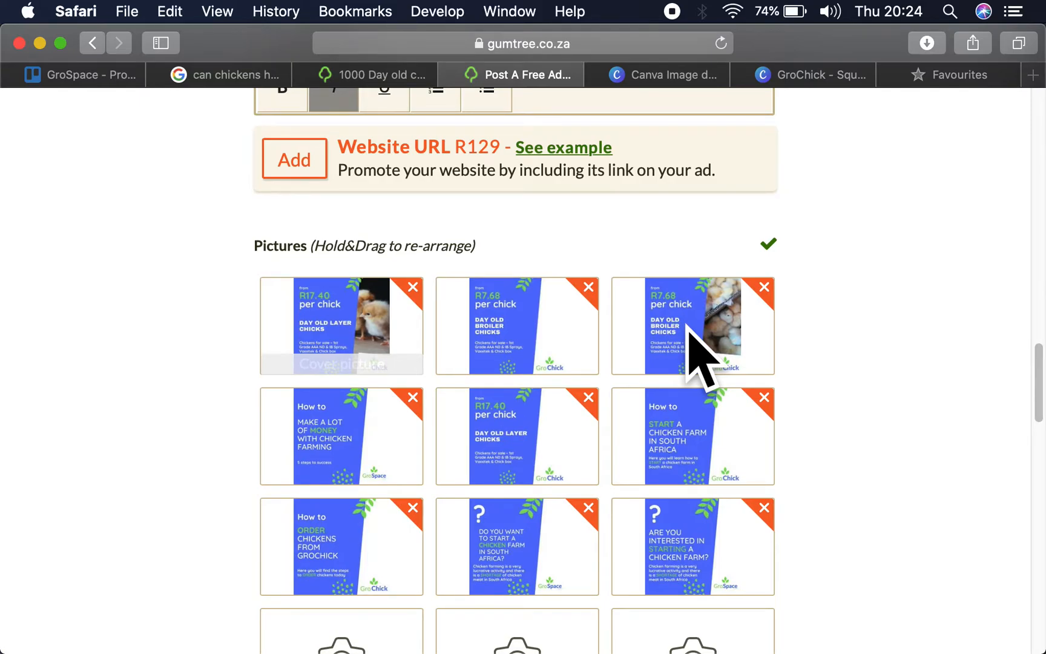
pyautogui.moveTo(697, 342); pyautogui.dragTo(355, 334)
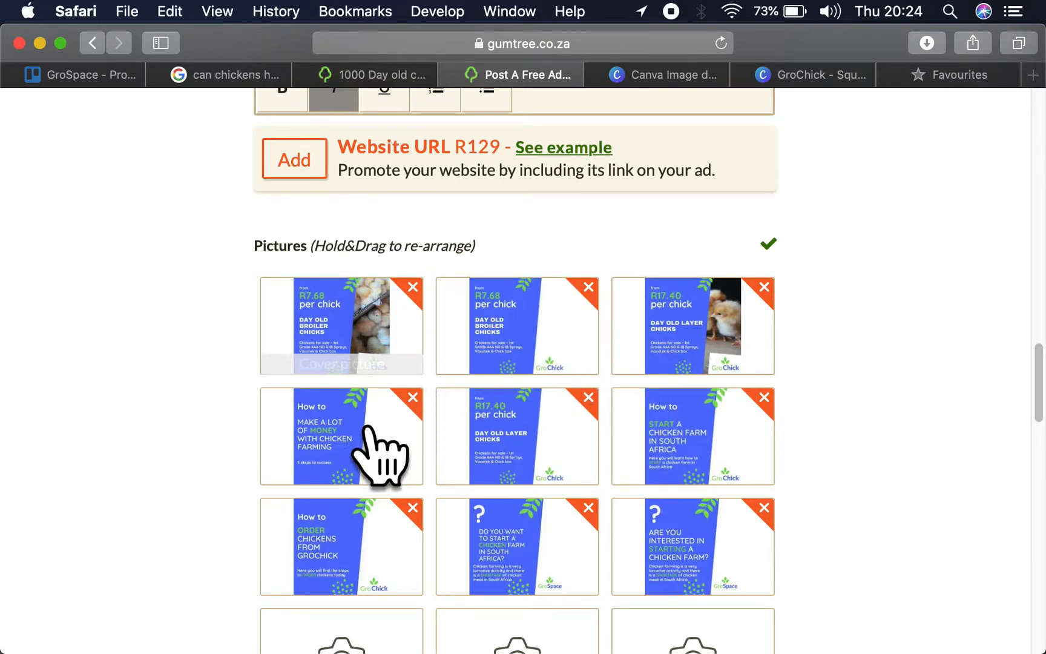
# - Place the make-money picture second, the start-a-farm picture fourth, the plain R7.68 picture fifth and the order-chickens picture sixth
pyautogui.moveTo(364, 428); pyautogui.dragTo(515, 322)
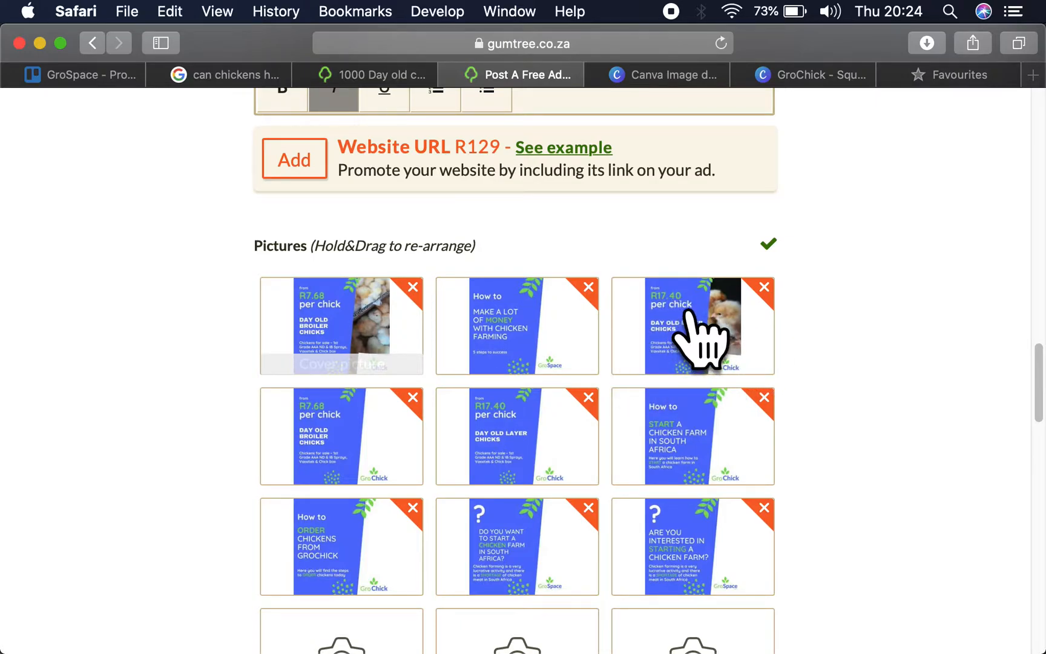
pyautogui.moveTo(698, 442); pyautogui.dragTo(355, 437)
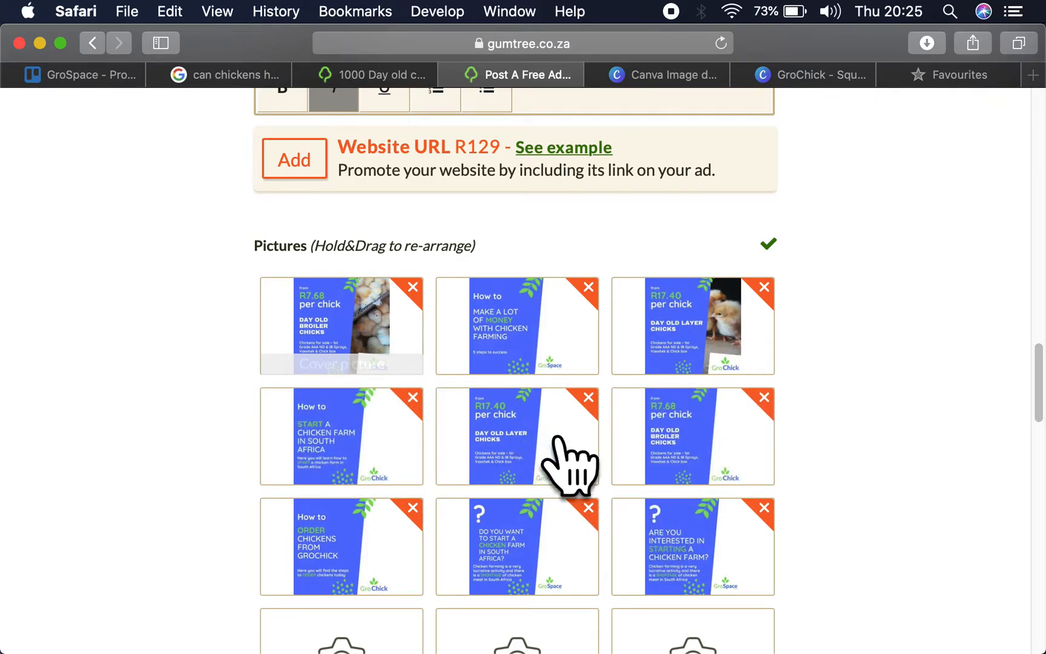
pyautogui.moveTo(692, 449); pyautogui.dragTo(542, 467)
pyautogui.moveTo(362, 577); pyautogui.dragTo(697, 455)
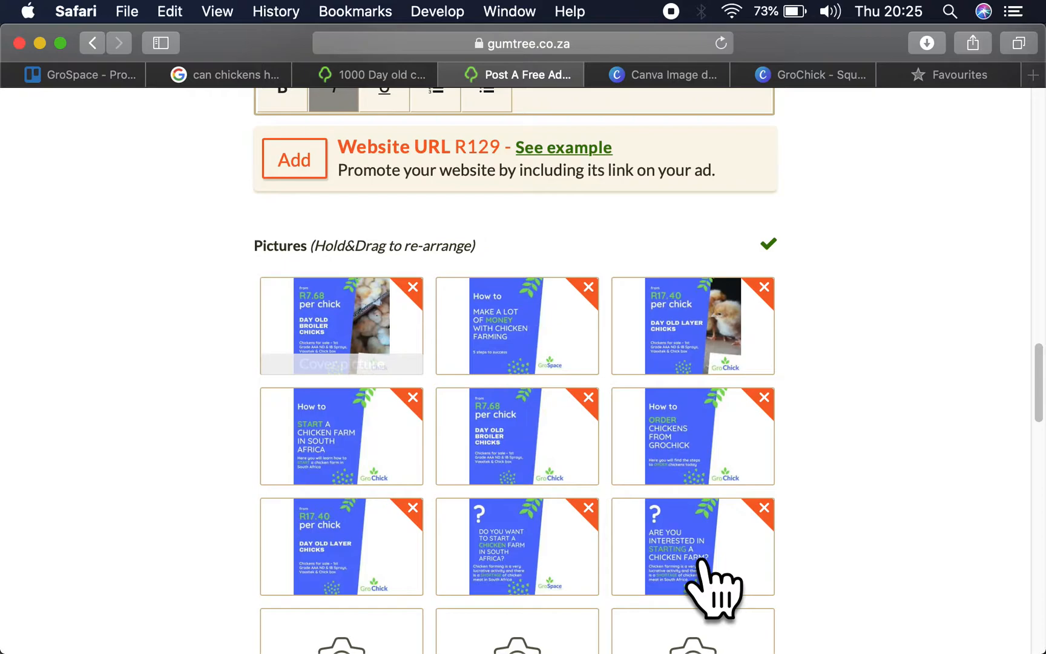
# - Set the ad's price type to Contact for Price
pyautogui.scroll(-5, 615, 423)
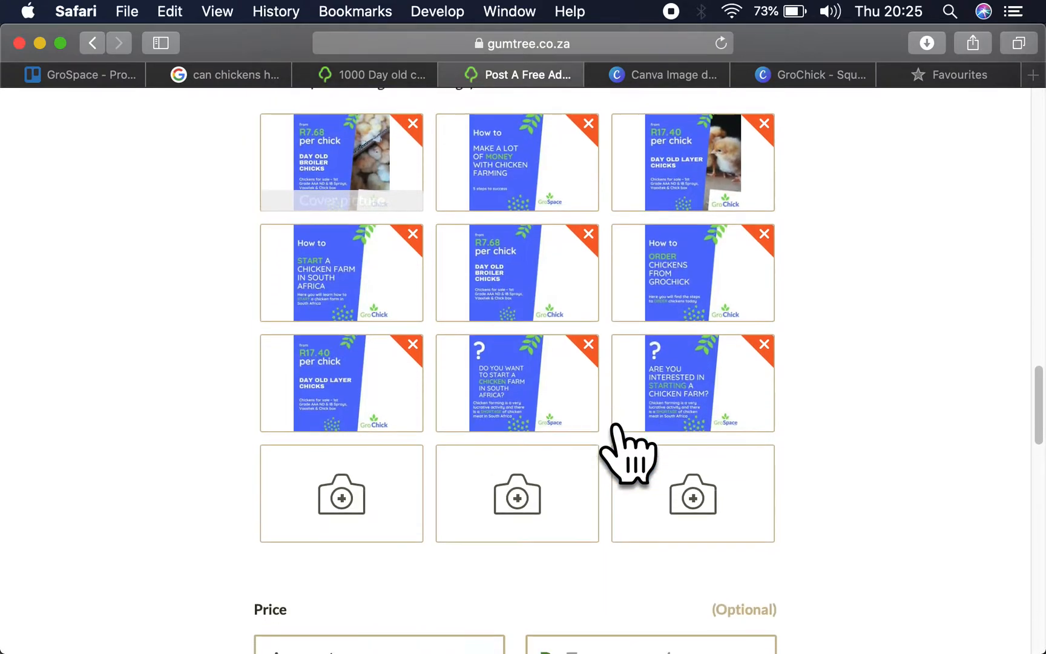
pyautogui.click(466, 497)
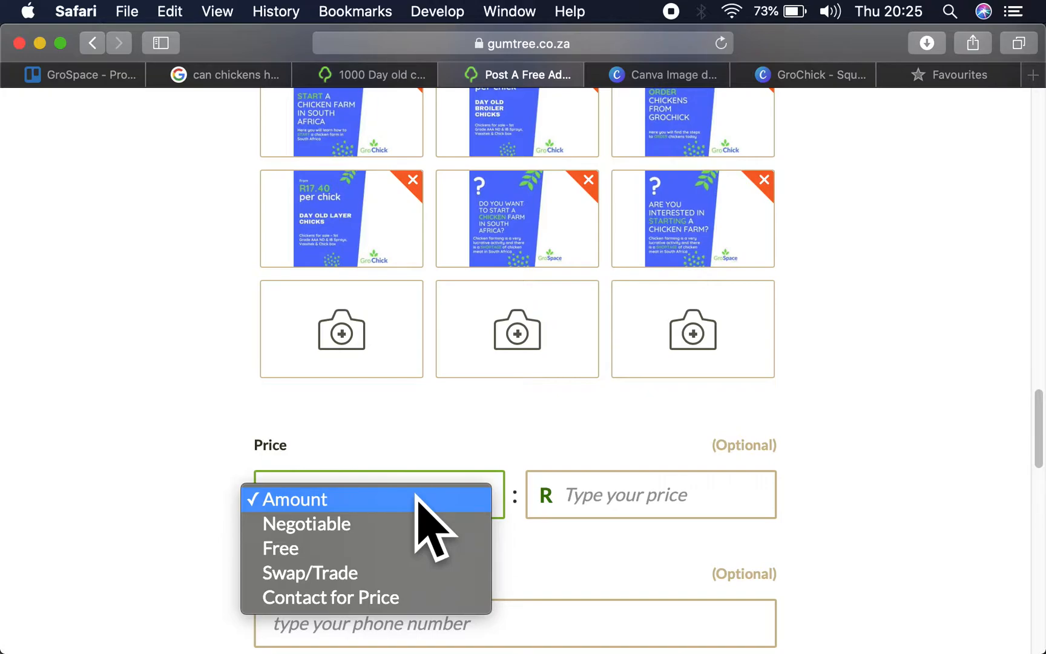
pyautogui.click(406, 596)
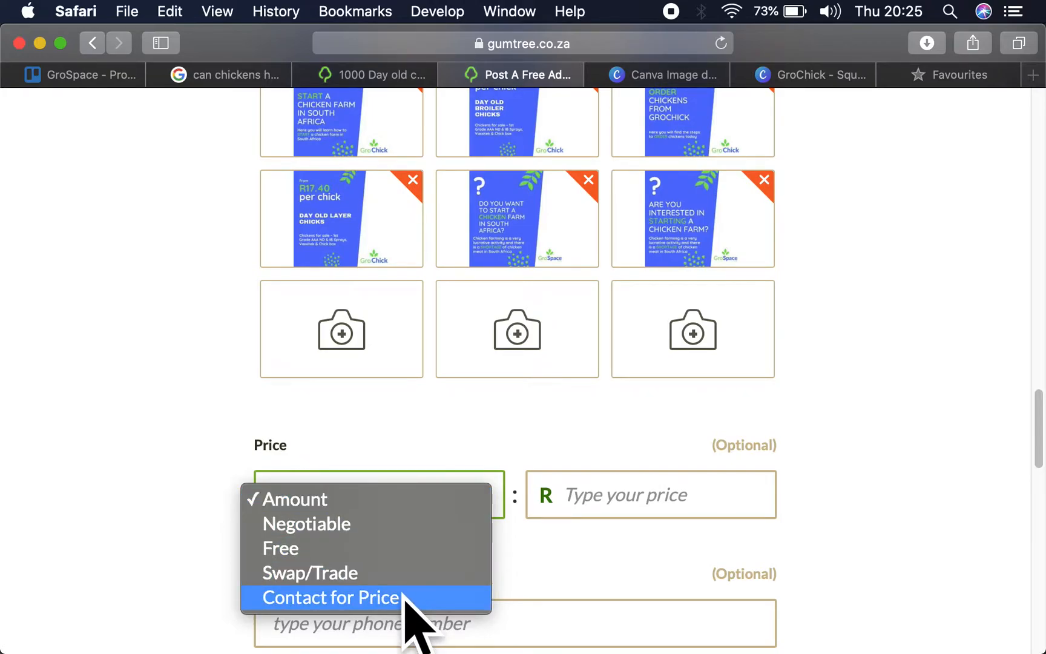
pyautogui.scroll(10, 156, 357)
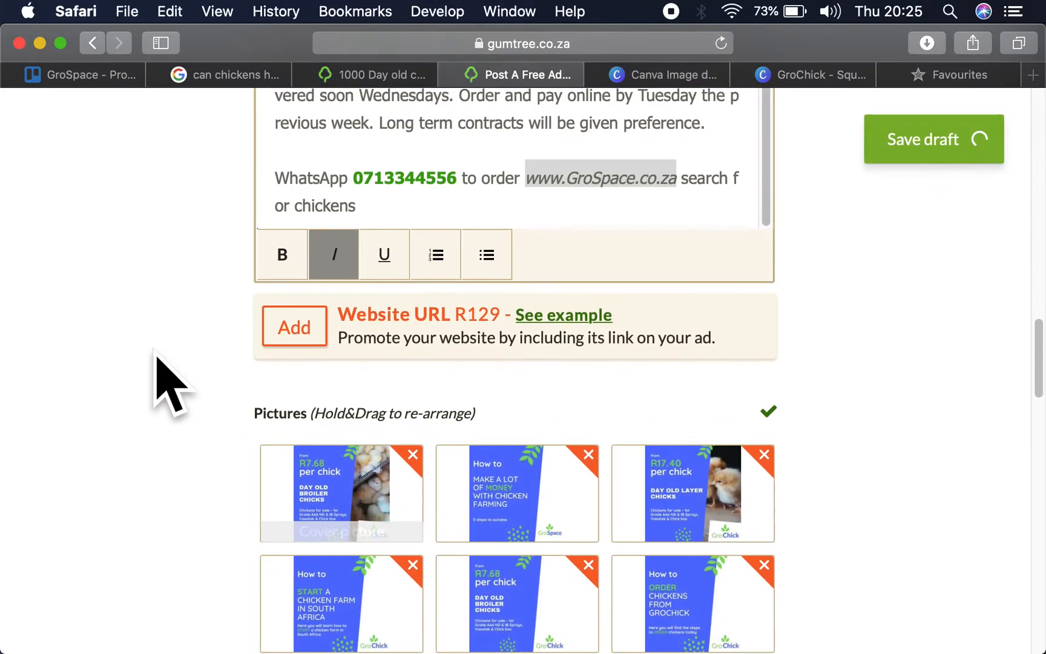
# - Set the ad's price type to Amount with a price of R7.68
pyautogui.scroll(-12, 163, 375)
pyautogui.click(362, 405)
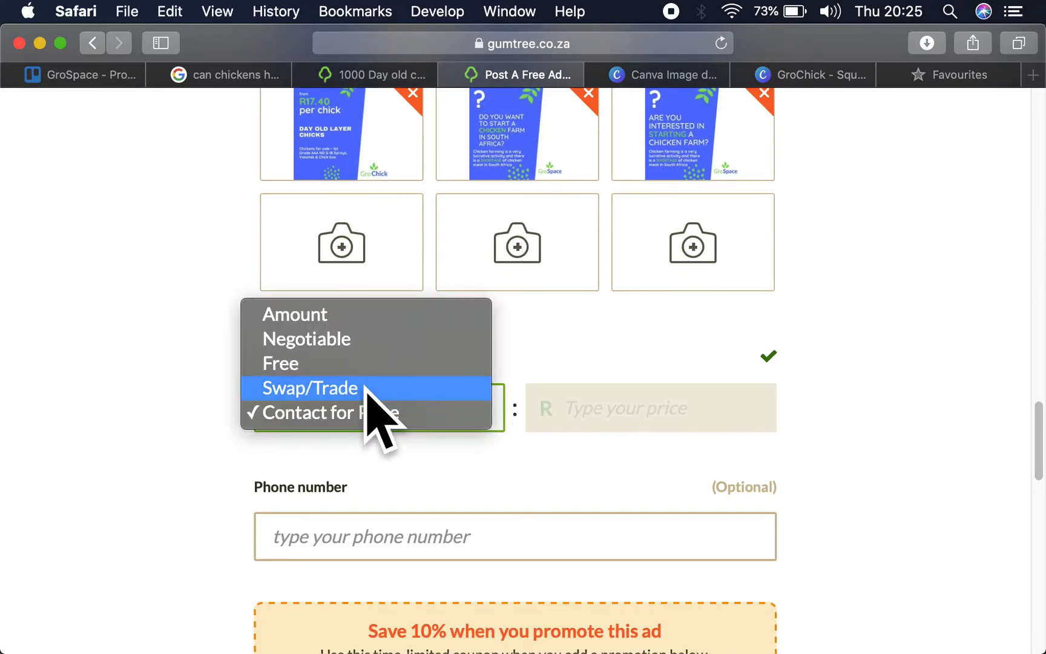
pyautogui.click(339, 315)
pyautogui.click(665, 409)
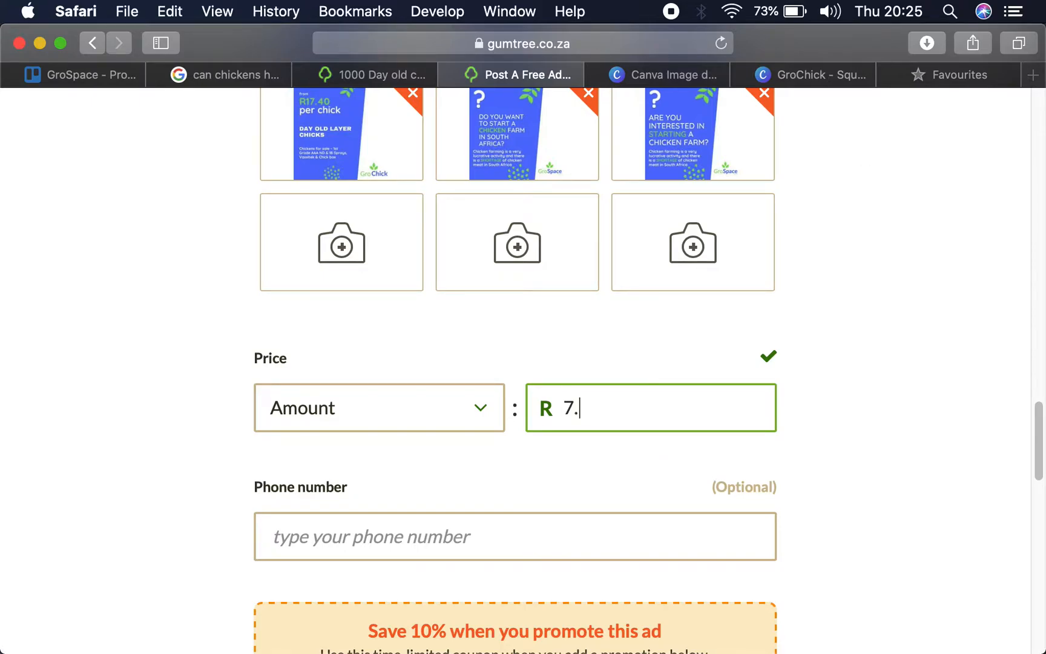
# - Enter the seller's contact phone number in the ad
pyautogui.click(617, 538)
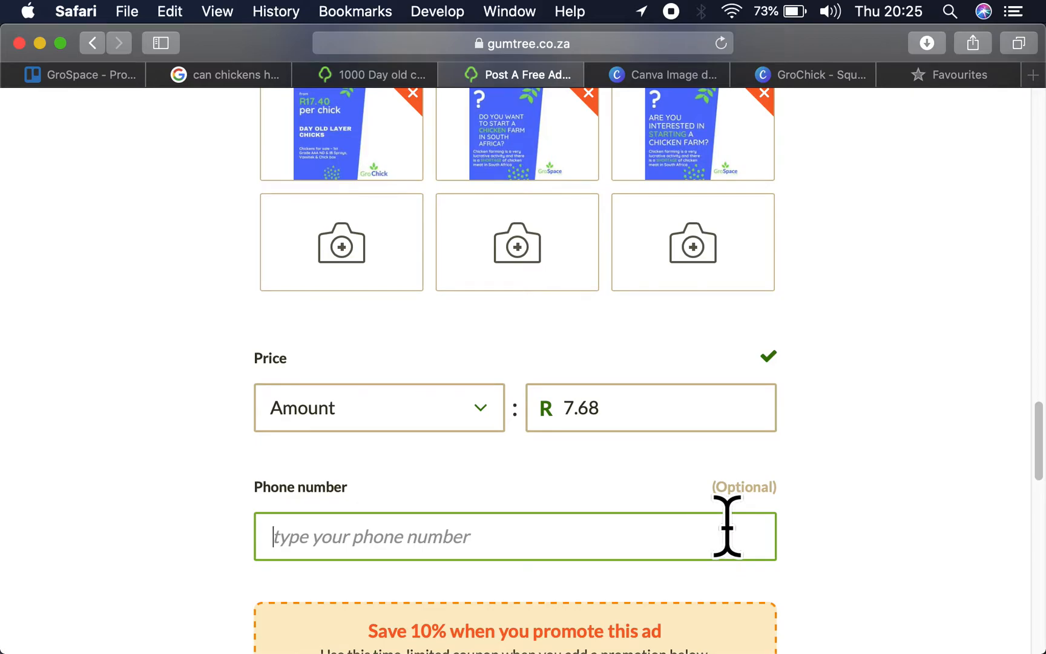
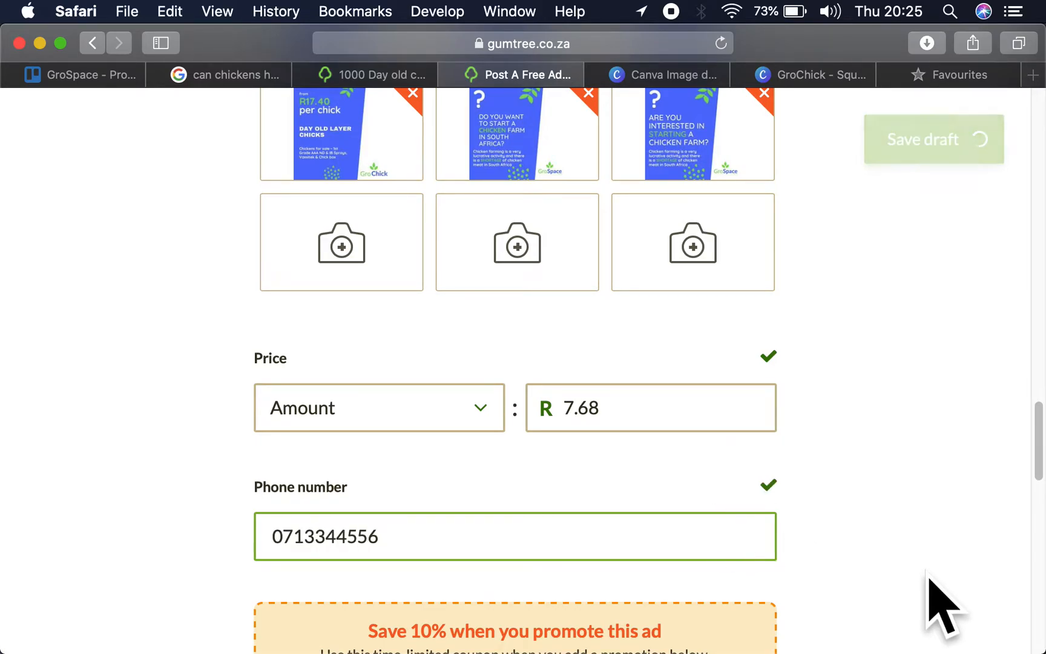
# - Post the day old chicks ad without adding any paid promotion
pyautogui.scroll(-4, 990, 579)
pyautogui.scroll(-5, 896, 456)
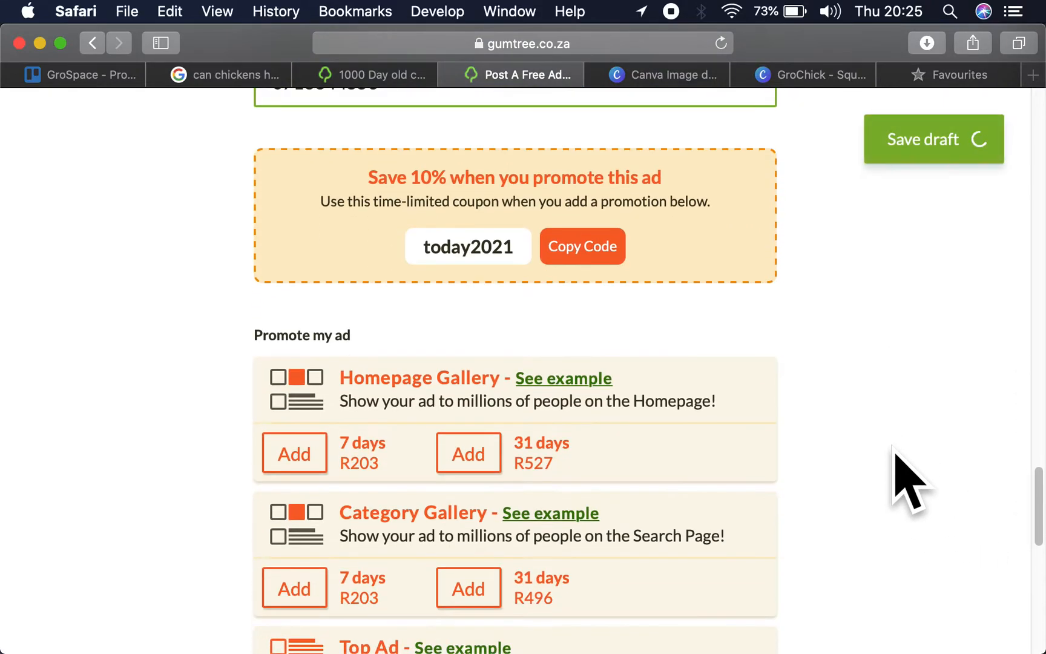
pyautogui.scroll(-12, 895, 455)
pyautogui.scroll(-3, 906, 479)
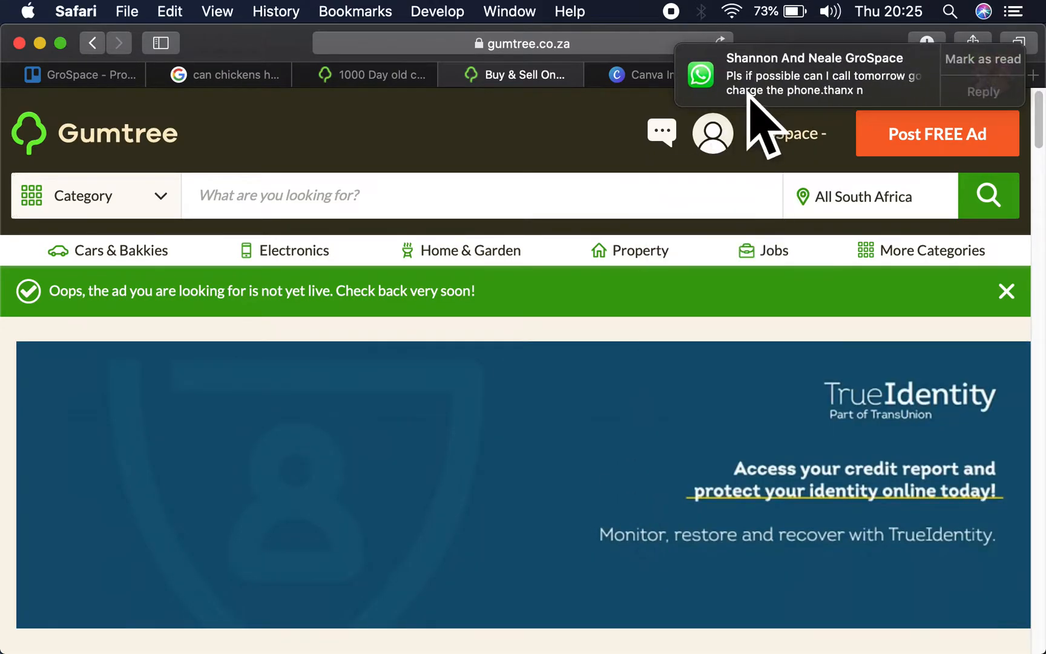
pyautogui.moveTo(751, 134)
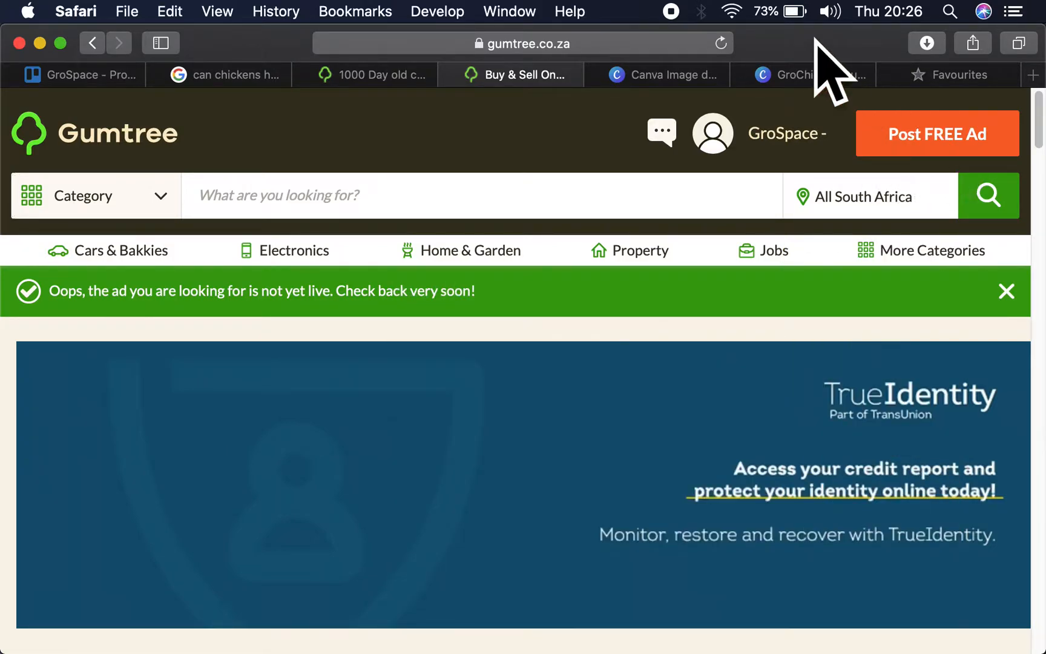
# - Open the grospace.co.za website in the Favourites tab
pyautogui.click(953, 71)
pyautogui.click(586, 43)
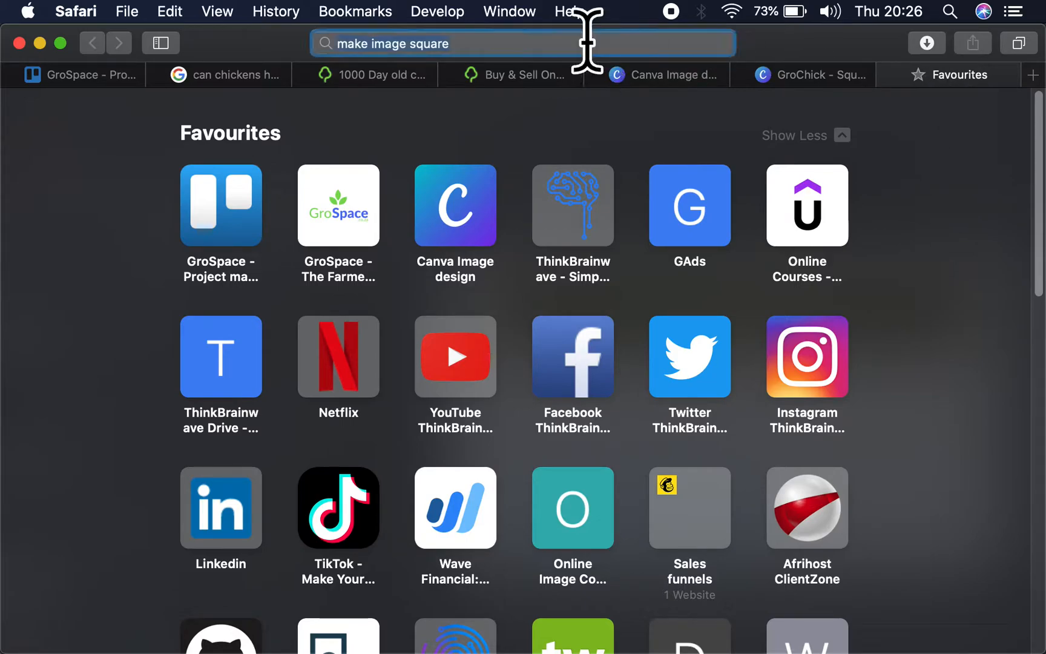
pyautogui.write('grospace.co.za')
pyautogui.press('Return')
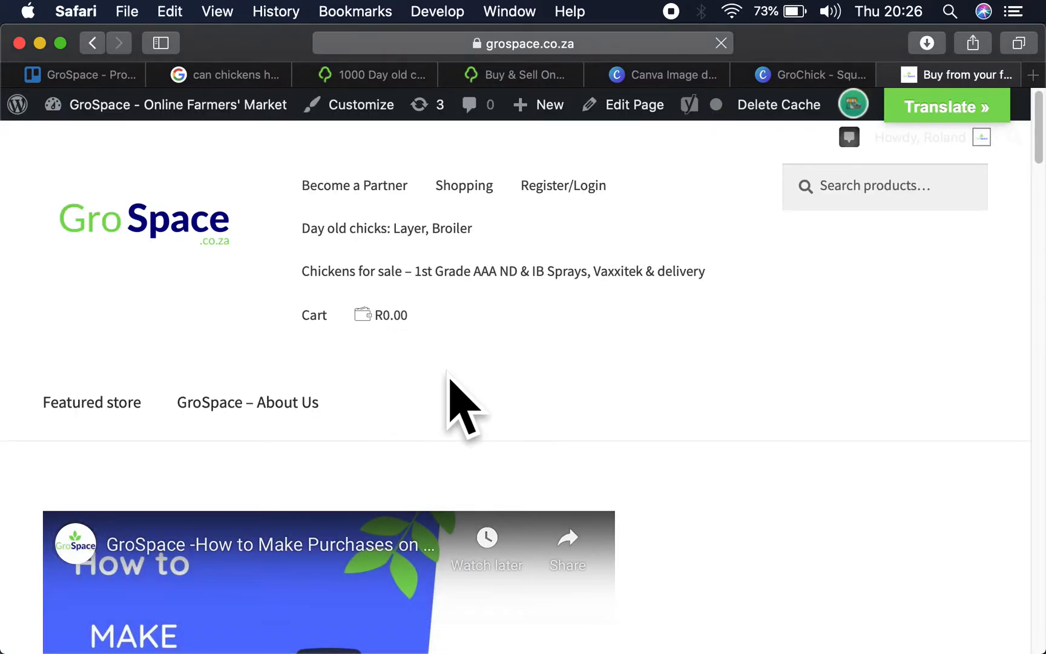
# - Open the 2.5kg broiler chicken product from the On Sale section and copy "Chickens for sale" from its title
pyautogui.scroll(-8, 467, 457)
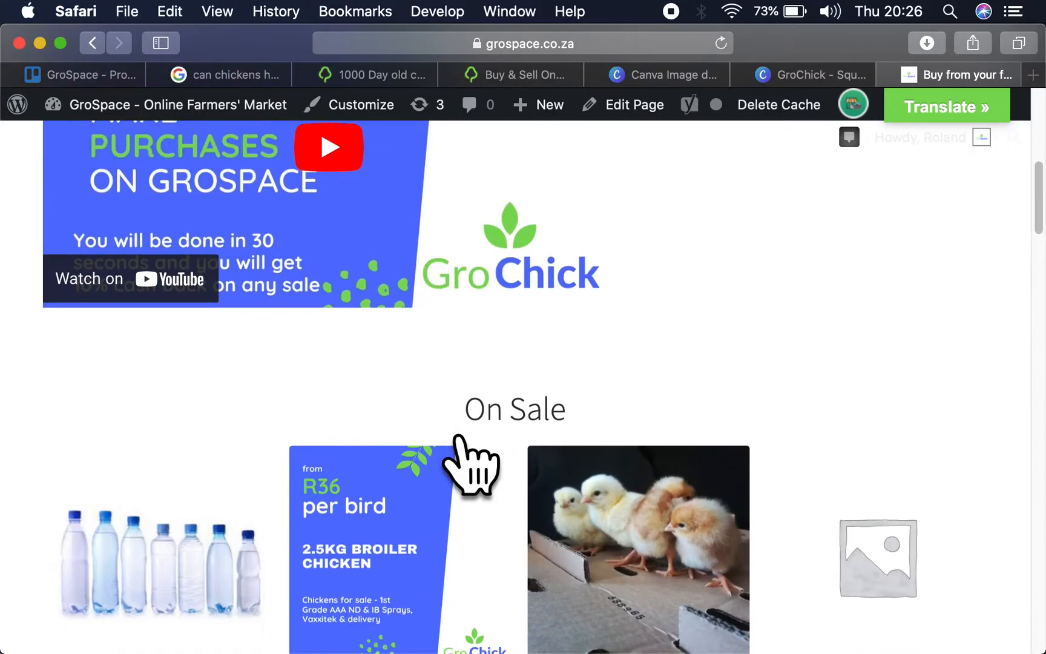
pyautogui.scroll(-5, 457, 437)
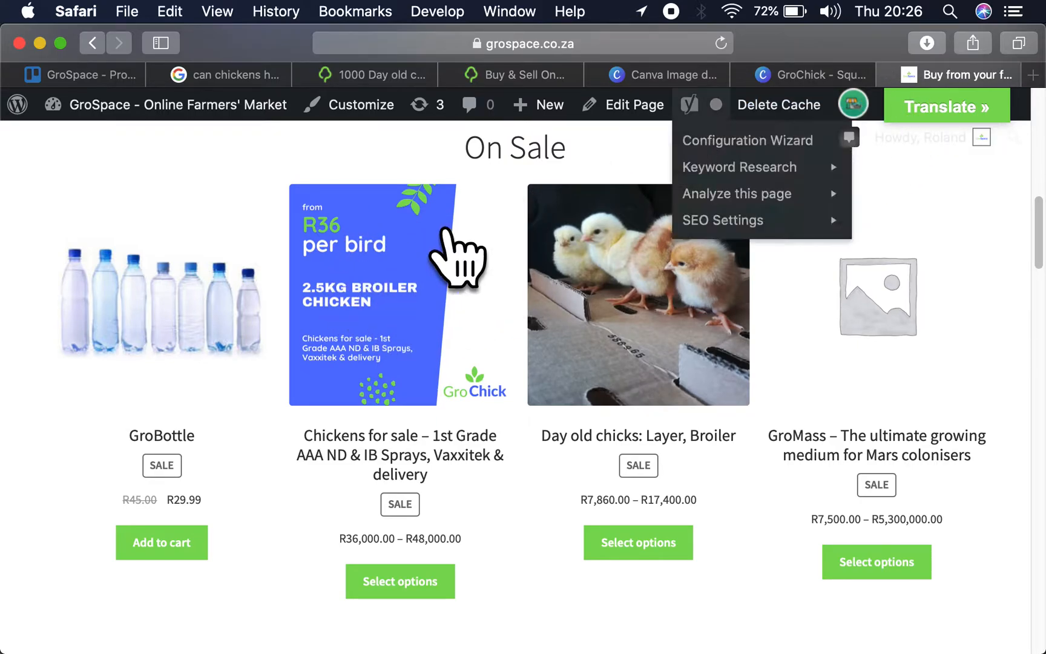
pyautogui.click(425, 251)
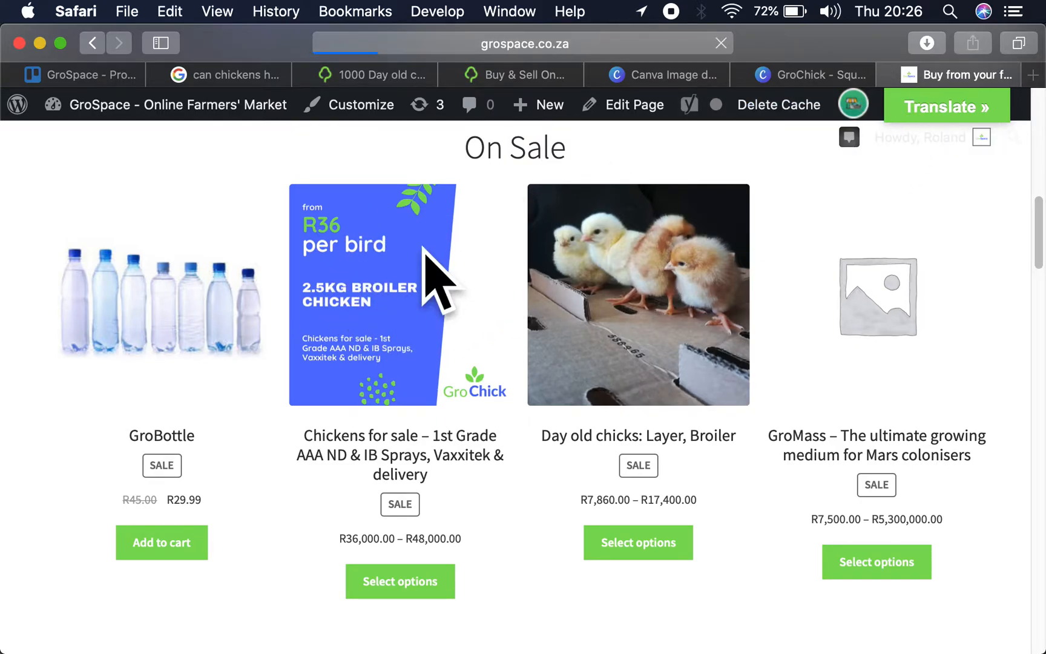
pyautogui.scroll(-5, 565, 460)
pyautogui.scroll(-2, 563, 437)
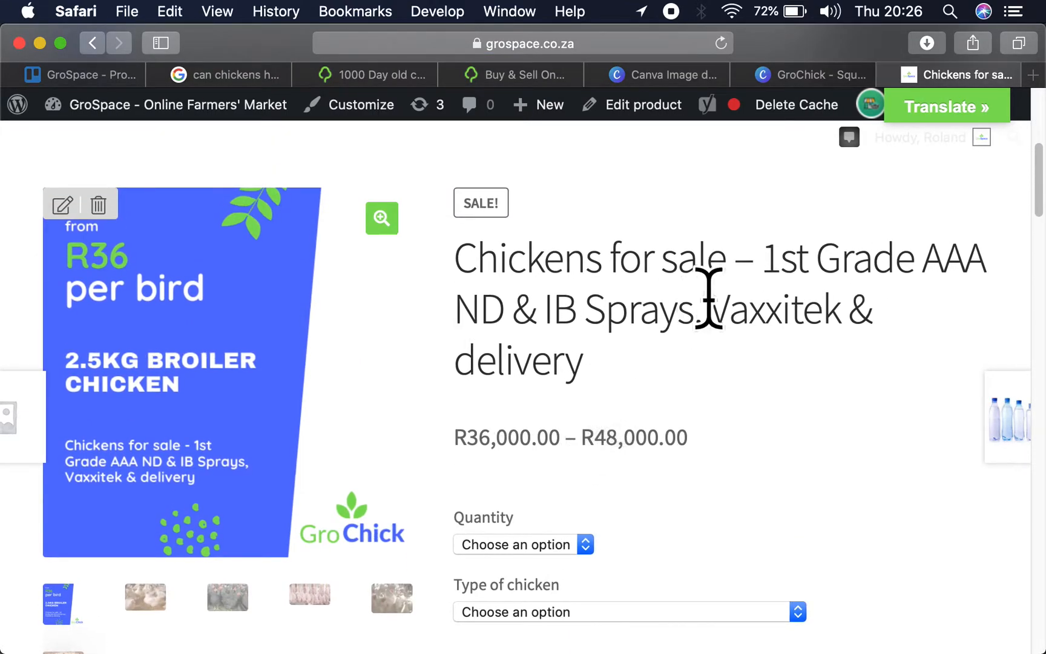
pyautogui.moveTo(733, 267); pyautogui.dragTo(464, 267)
pyautogui.press('super+c')
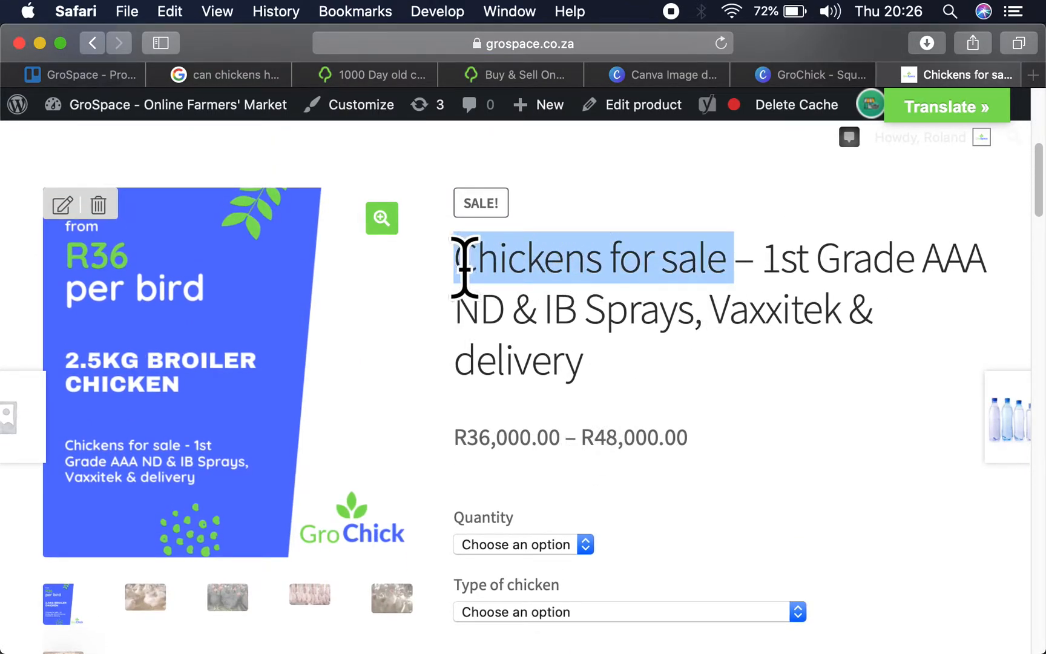
# - Start a new free Gumtree ad under All Other Categories, allowing the site to use the current location
pyautogui.click(510, 74)
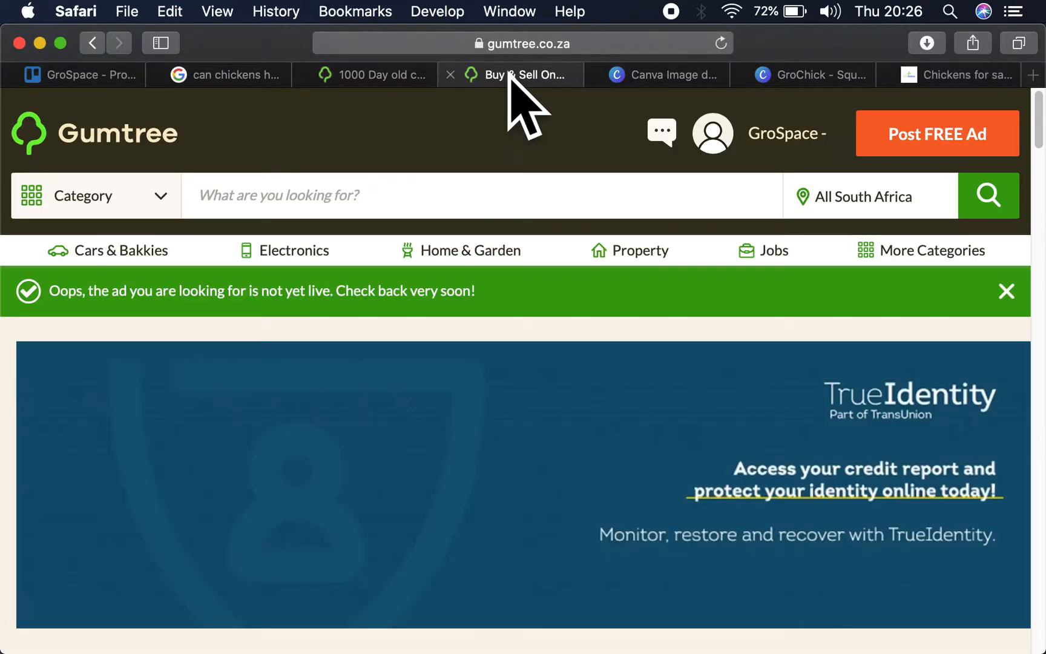
pyautogui.click(921, 151)
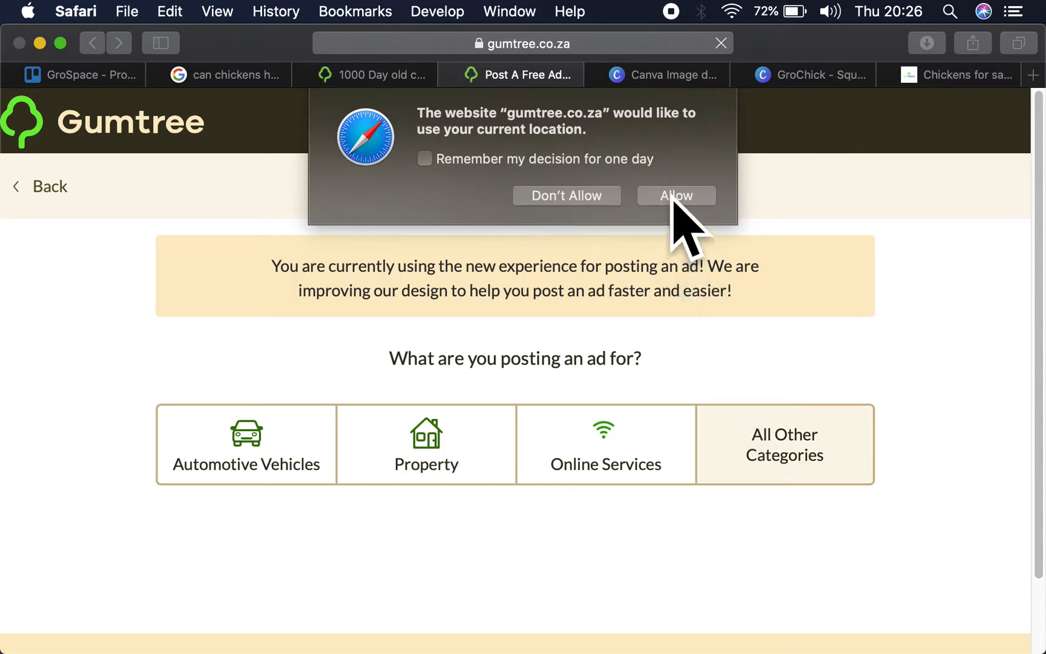
pyautogui.click(674, 200)
pyautogui.click(773, 429)
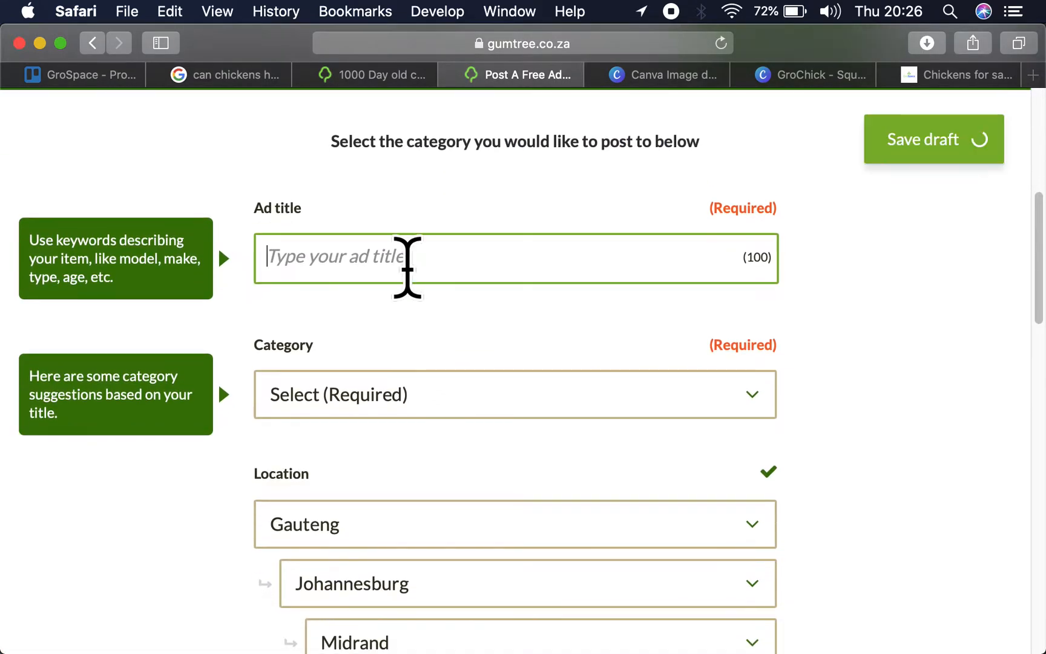
# - Enter "Chickens for sale - Looking to start a chicken farming business" as the ad title, using the copied product text
pyautogui.press('super+v')
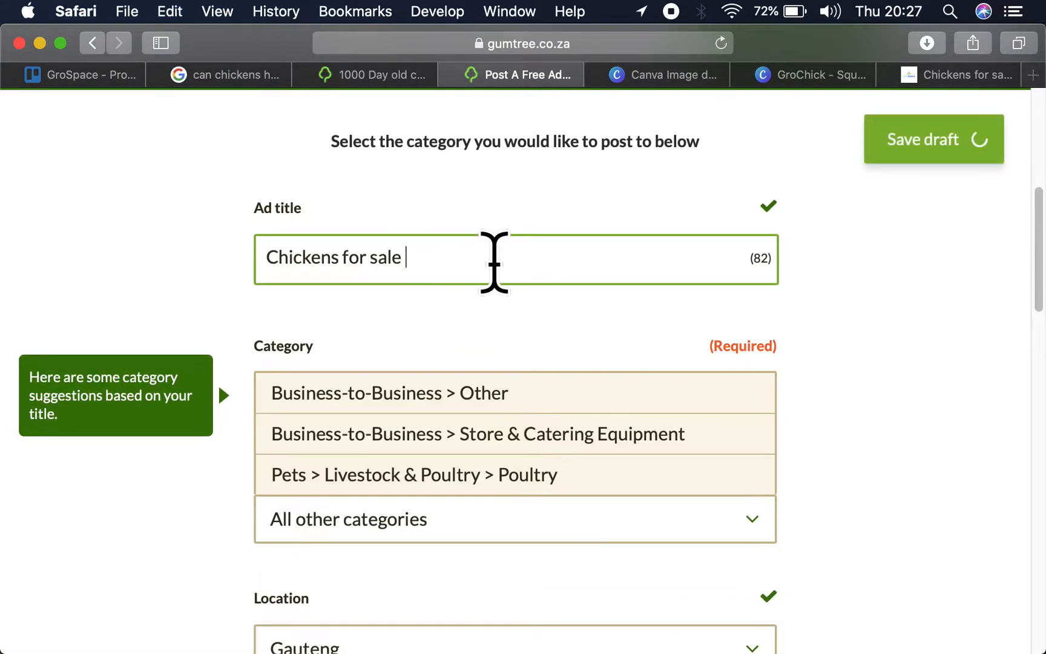
pyautogui.write('-')
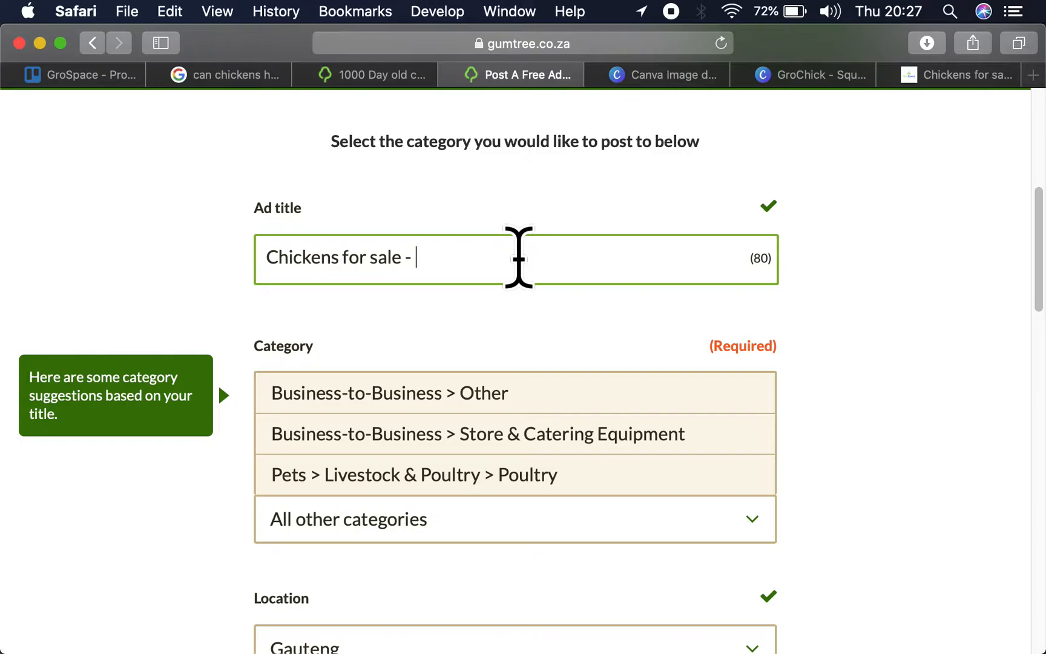
pyautogui.write('Loo')
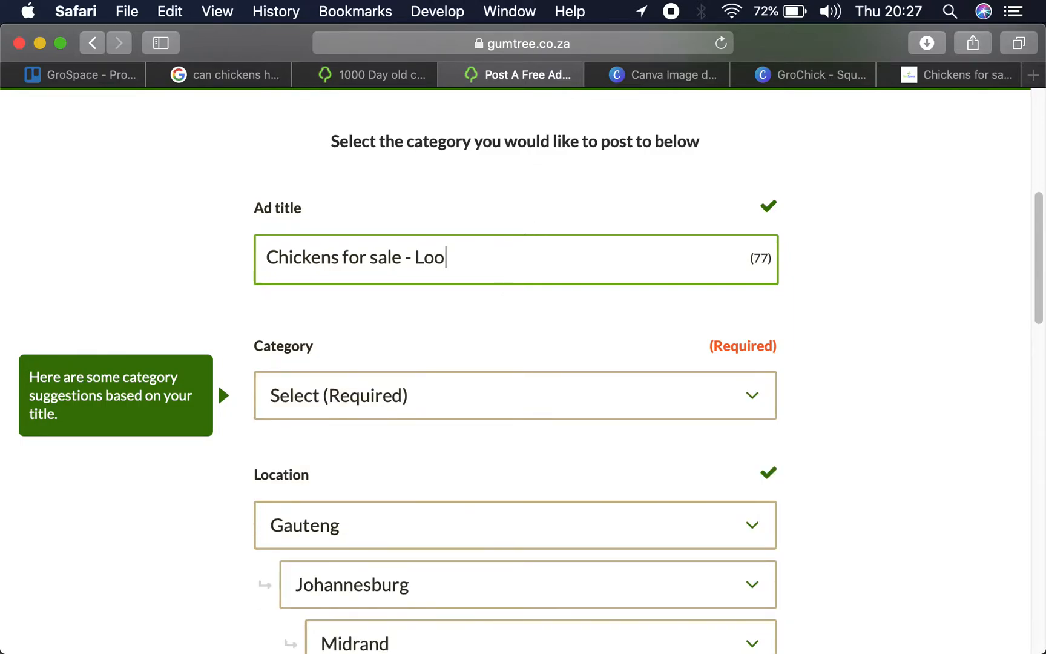
pyautogui.write('king to start a chicken fafm')
pyautogui.press('BackSpace')
pyautogui.press('BackSpace')
pyautogui.write('rming bubsiness')
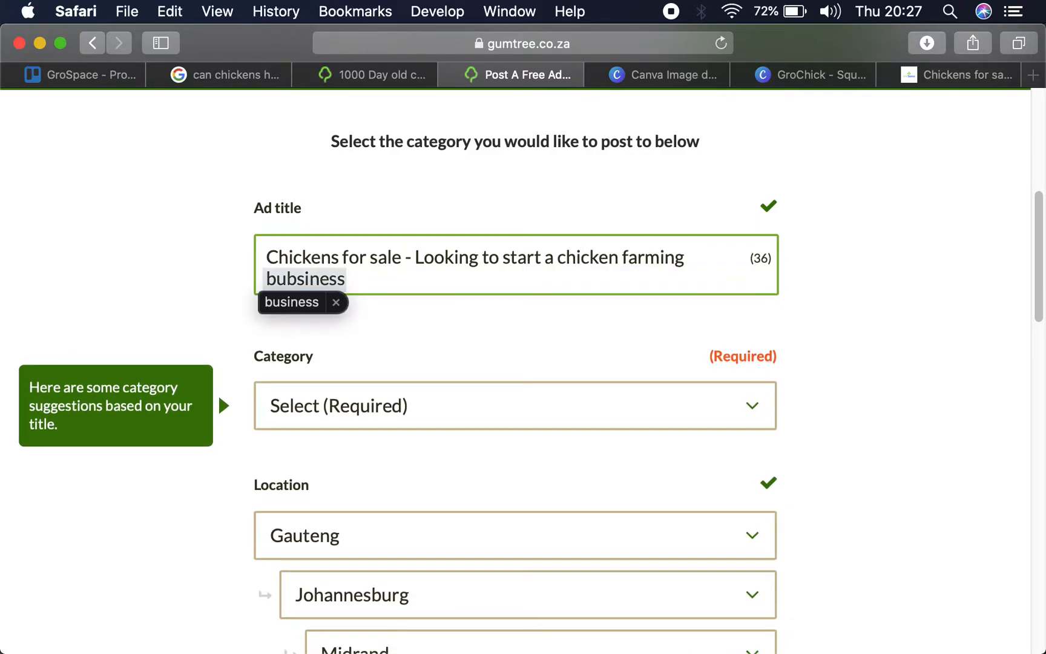
pyautogui.write(' - ')
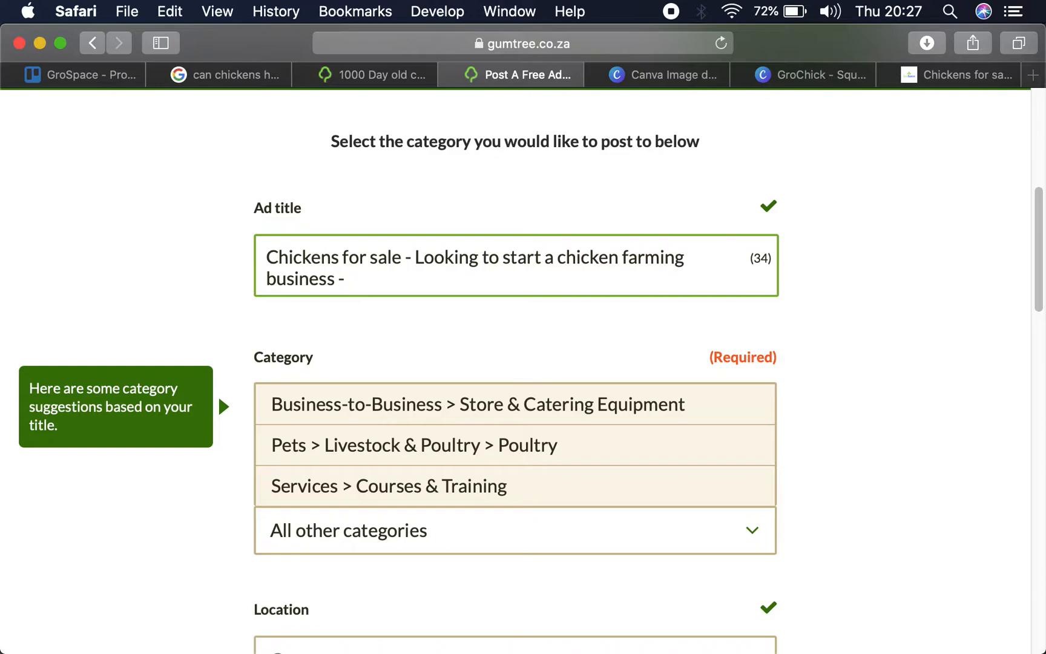
pyautogui.write('GroSpace will;l heklp')
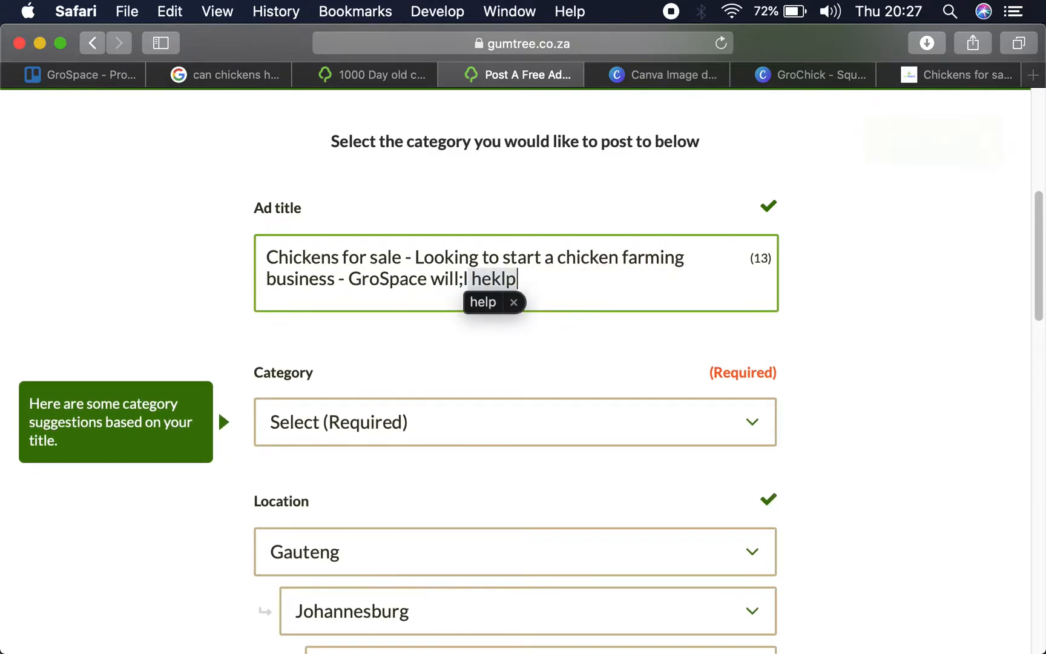
pyautogui.press('BackSpace')
pyautogui.press('BackSpace')
pyautogui.press('BackSpace')
pyautogui.write('lp you')
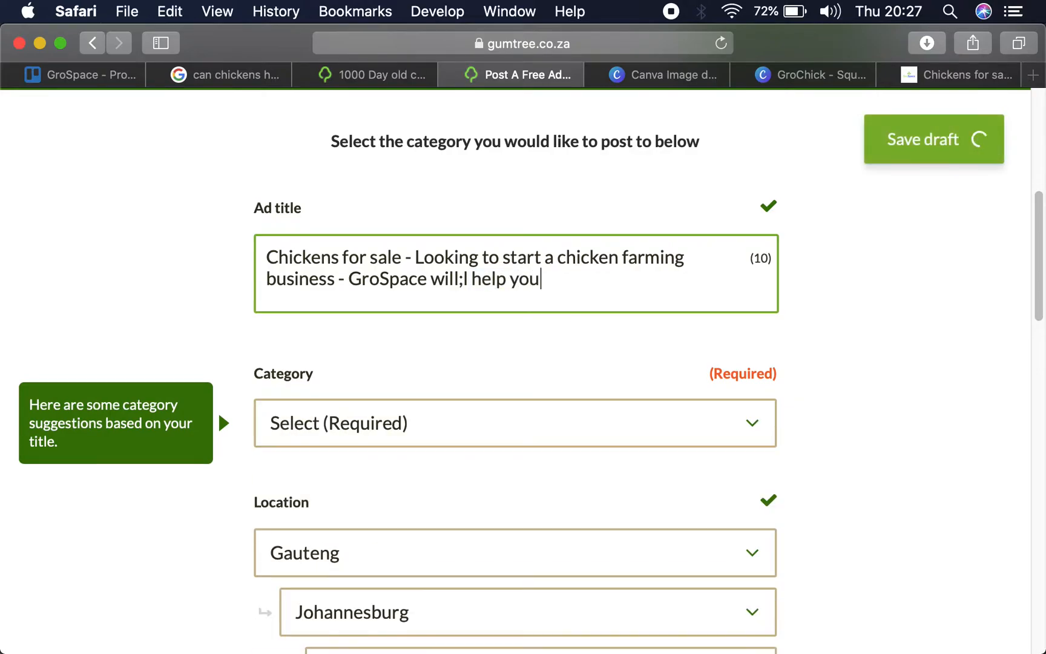
# - Extend the ad title with "- GroSpace will help you get started", correcting the misspelled "will"
pyautogui.click(460, 279)
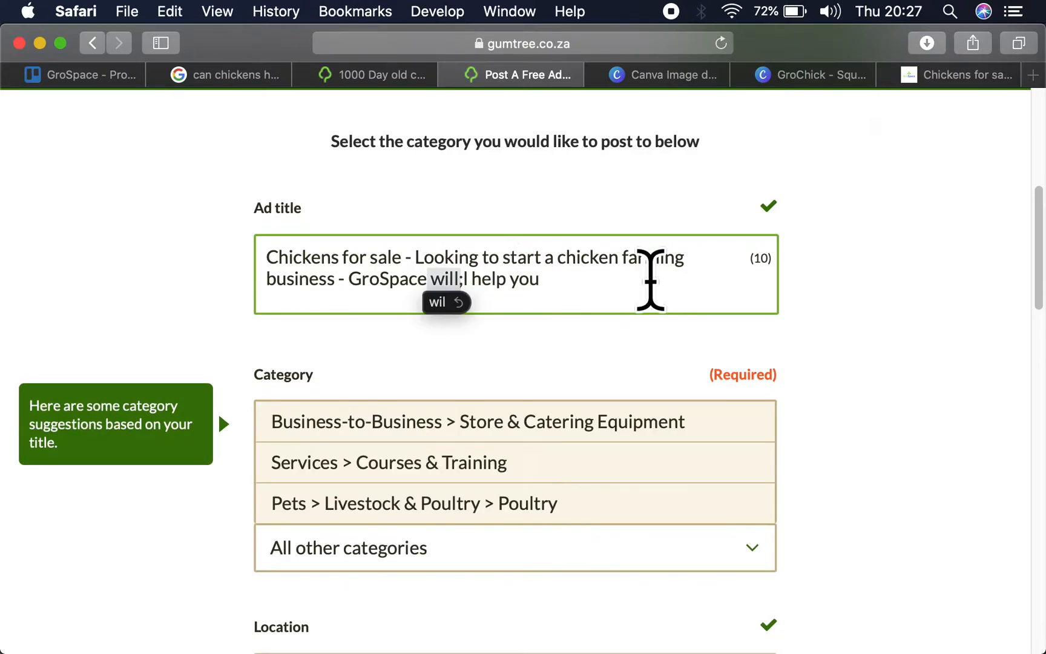
pyautogui.press('Delete')
pyautogui.press('Delete')
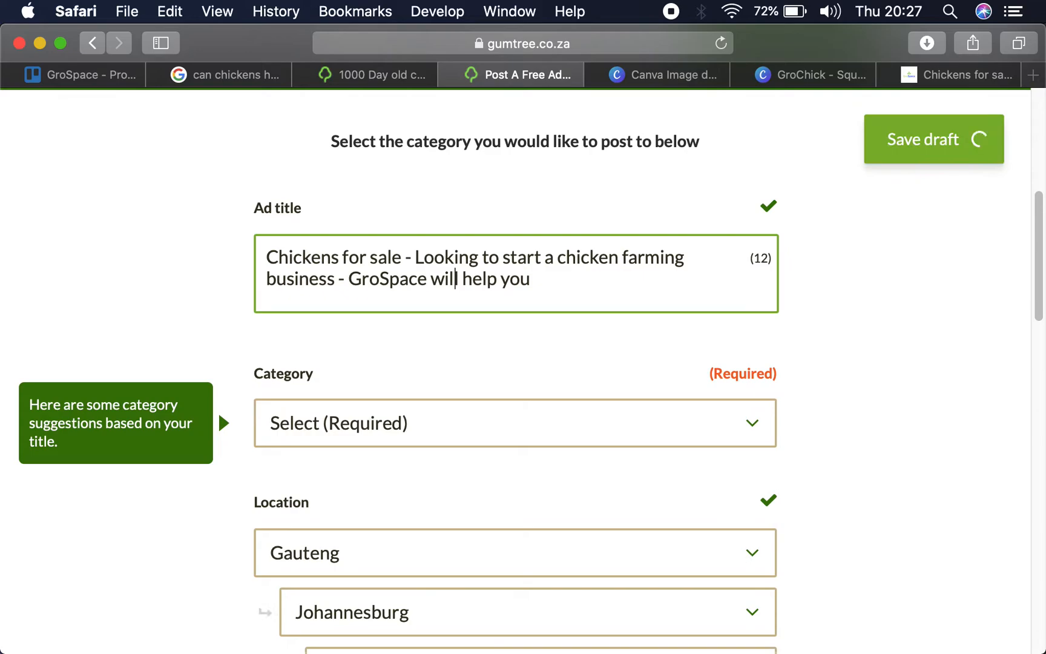
pyautogui.click(620, 280)
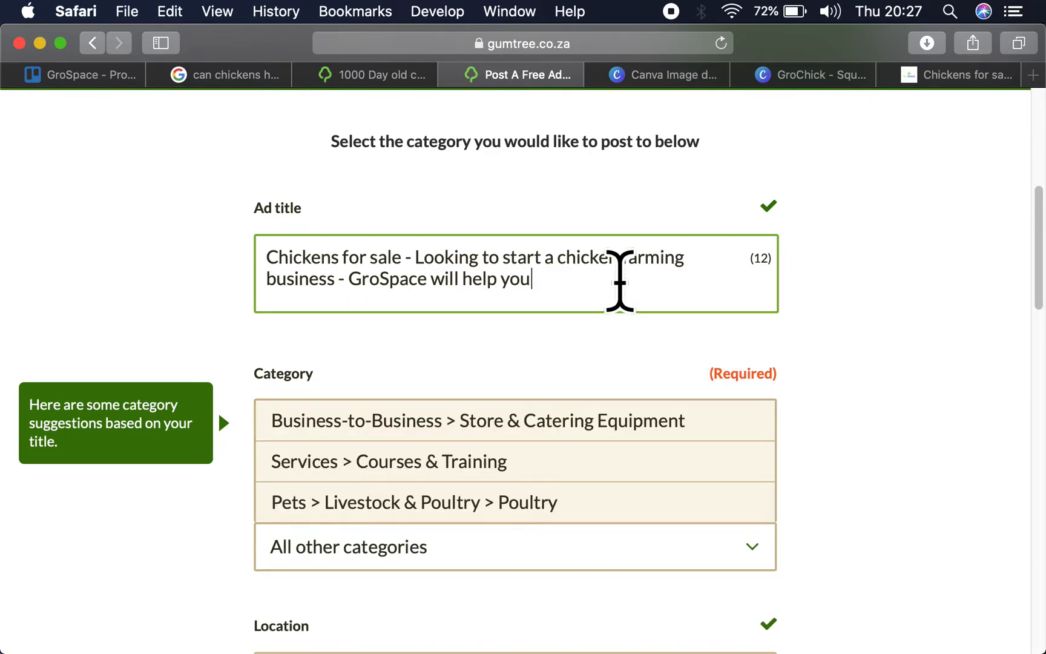
pyautogui.write('get started')
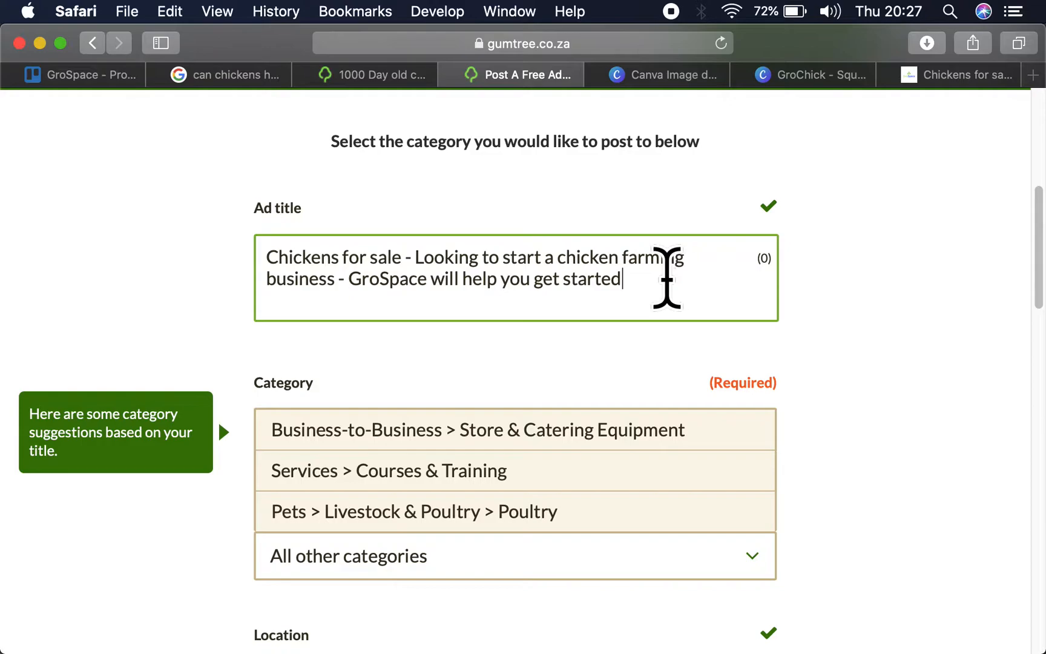
# - Select the full ad title, and search Google for "meta data" in a new tab
pyautogui.moveTo(667, 279); pyautogui.dragTo(277, 261)
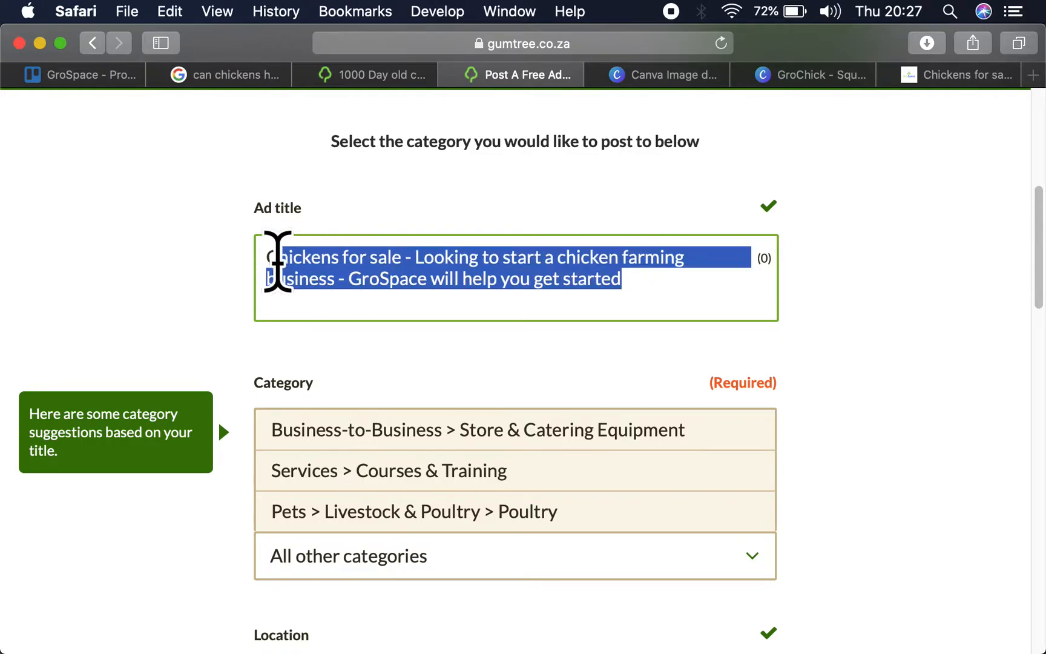
pyautogui.click(1039, 73)
pyautogui.write('meta')
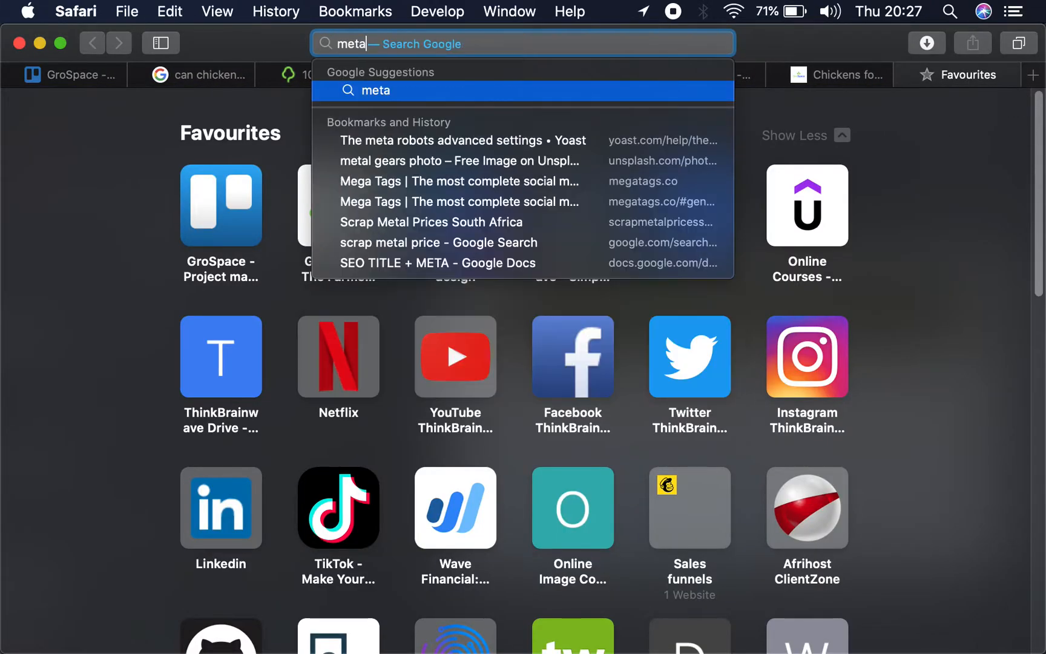
pyautogui.write(' data')
pyautogui.press('Return')
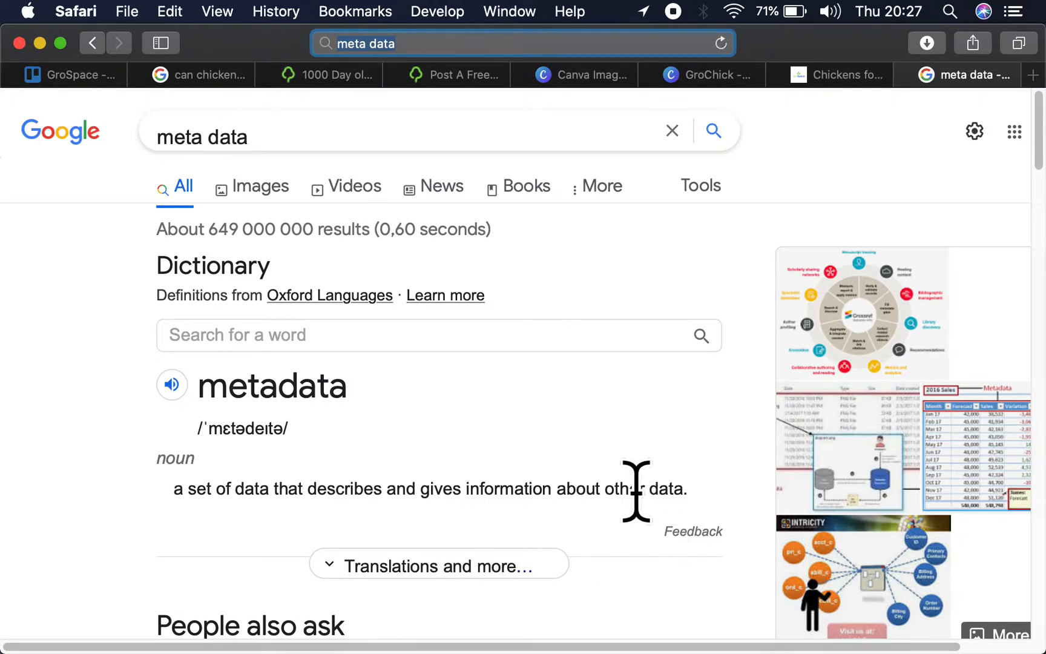
# - Highlight the metadata definition, and search Google for "is metadata importsant for SEO"
pyautogui.moveTo(679, 484); pyautogui.dragTo(133, 479)
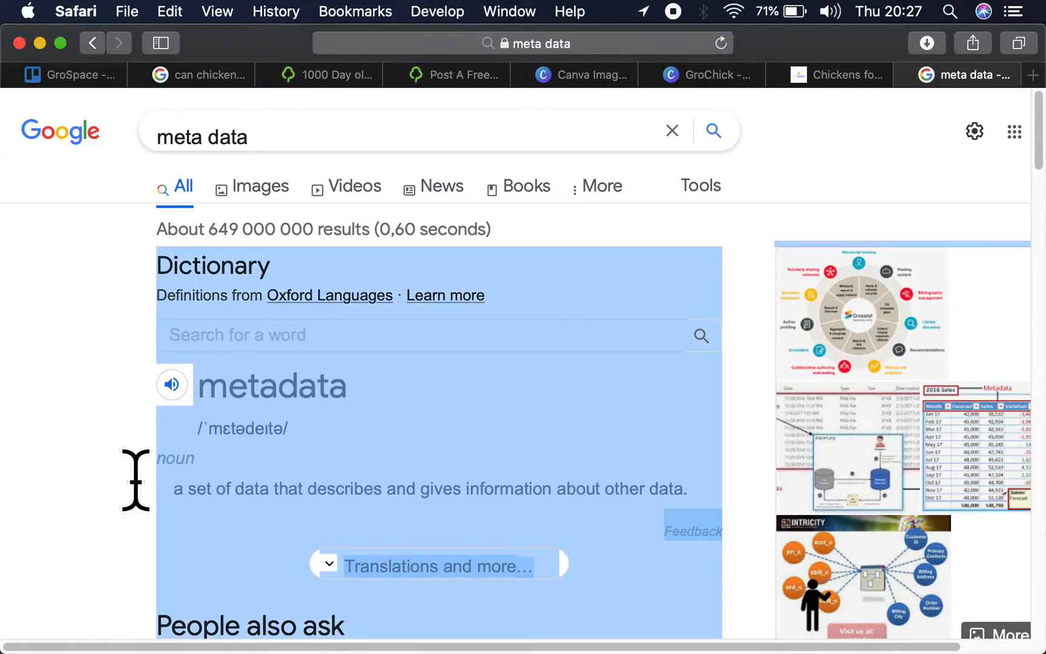
pyautogui.click(323, 127)
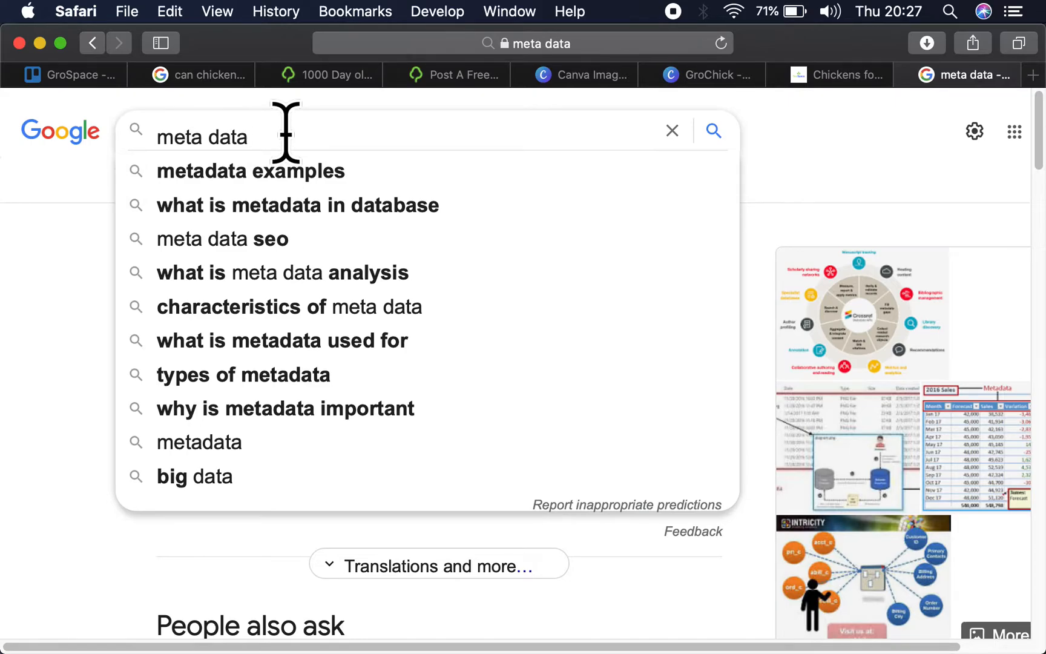
pyautogui.press('Up')
pyautogui.write('is ')
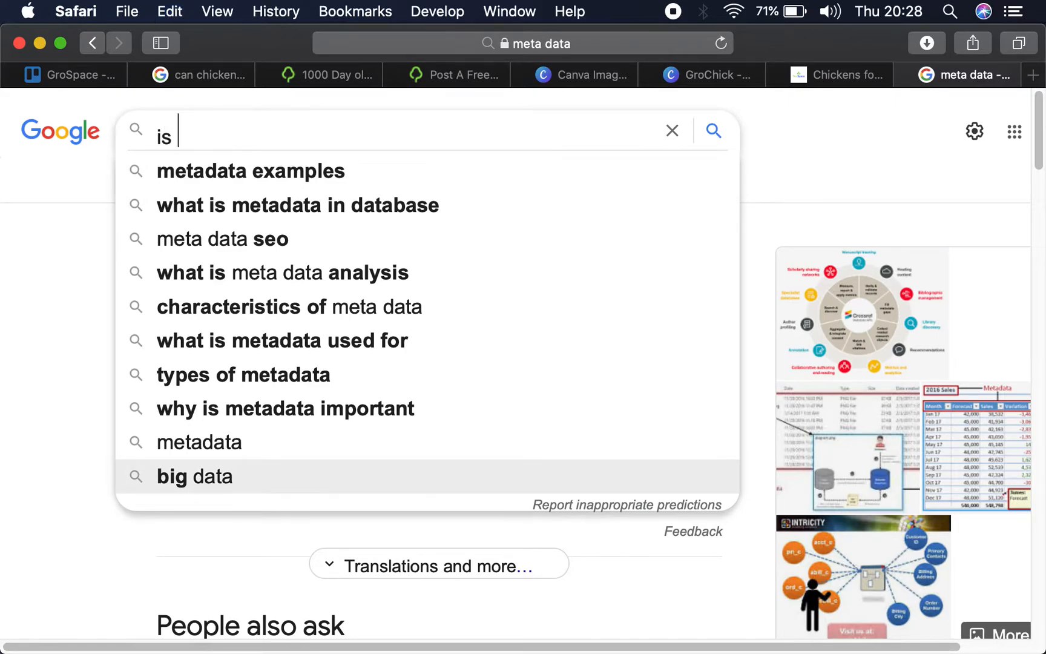
pyautogui.write('metadata ')
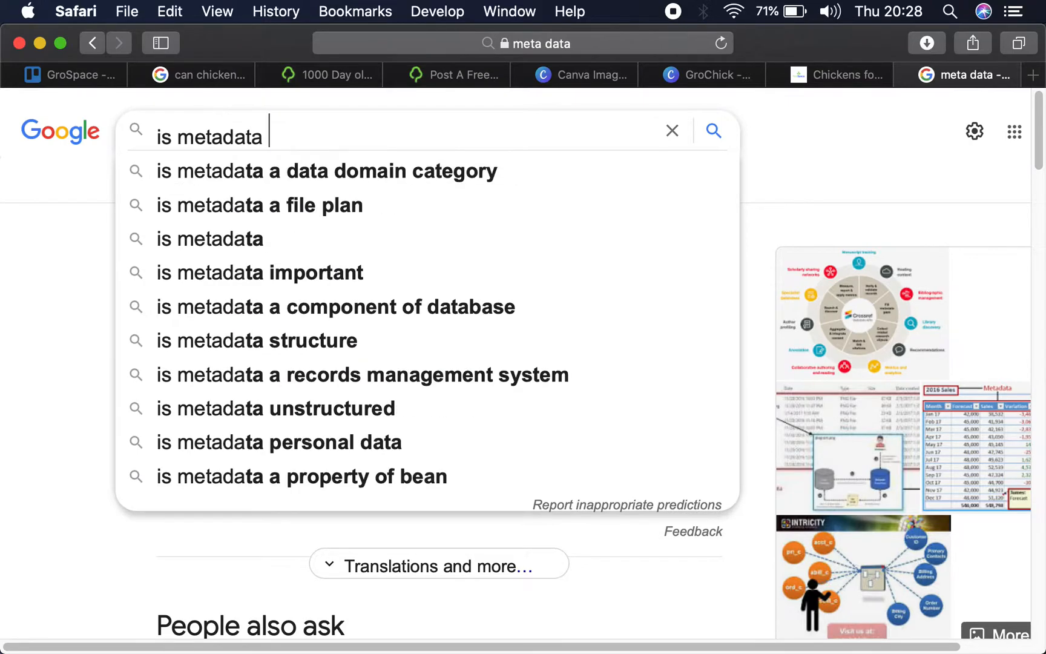
pyautogui.write(' impo')
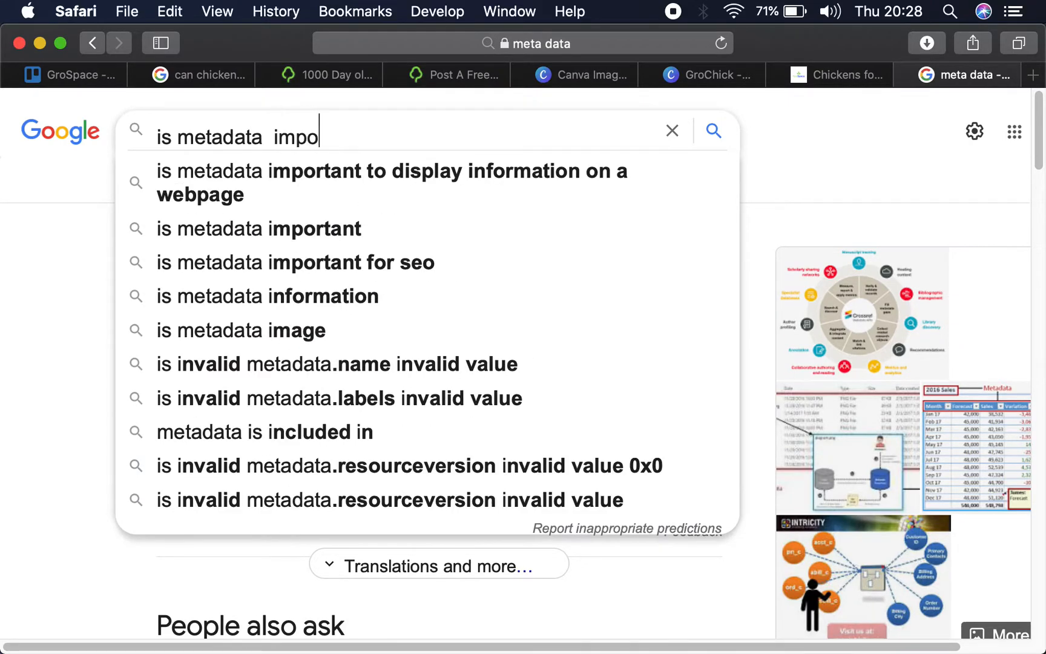
pyautogui.write('rtsant for SEO')
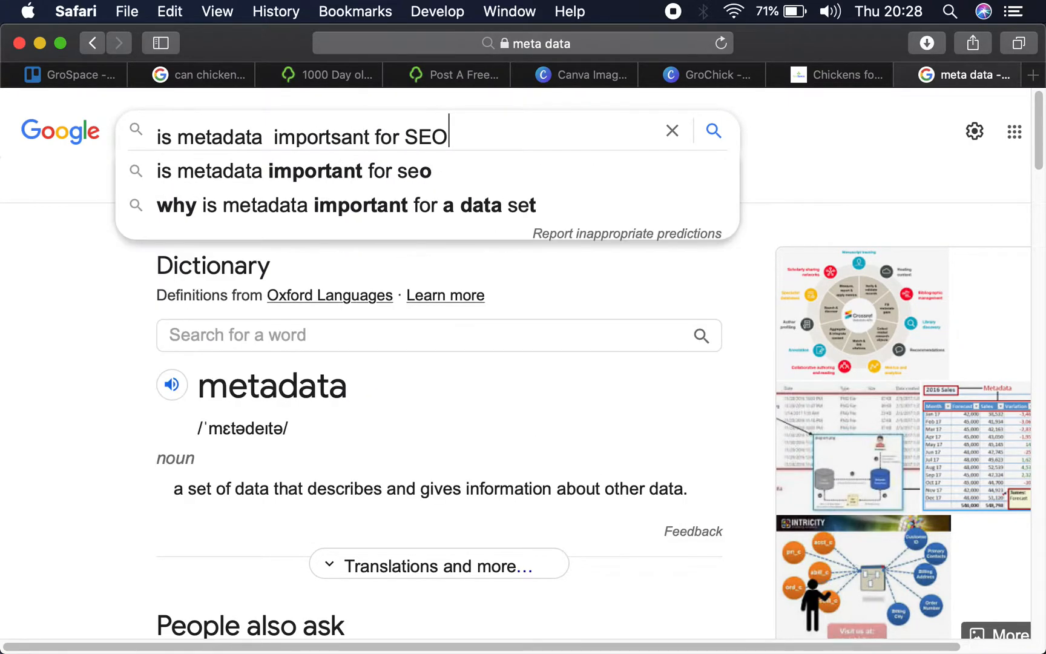
pyautogui.press('Return')
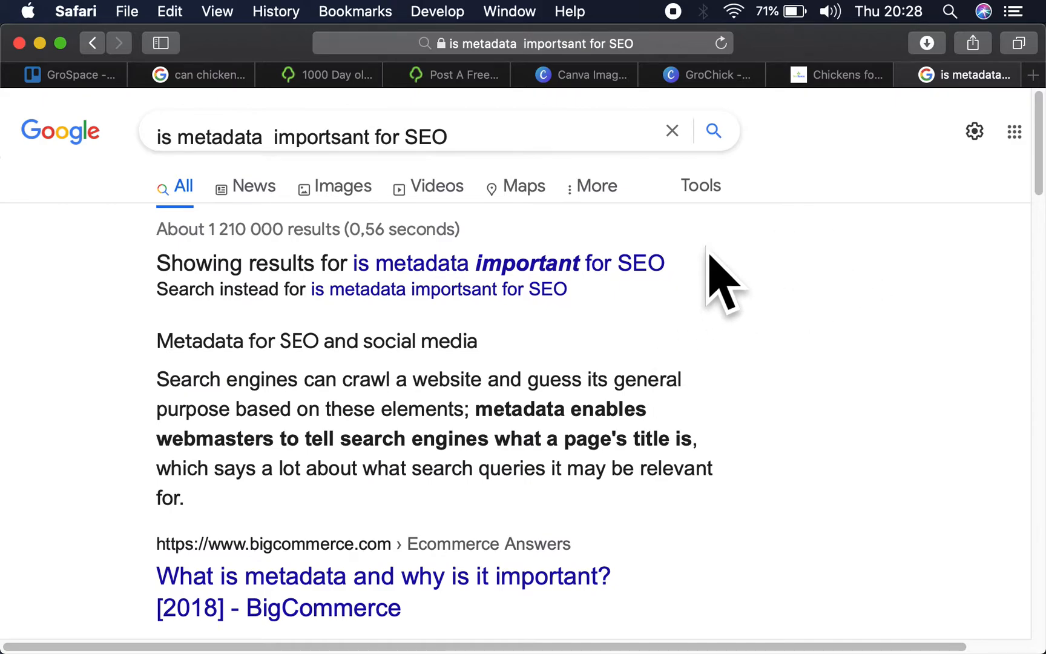
# - Switch to WhatsApp and send the open chat the message praising the contact's work and asking them to copy the ads on Gumtree
pyautogui.moveTo(754, 652)
pyautogui.click(578, 605)
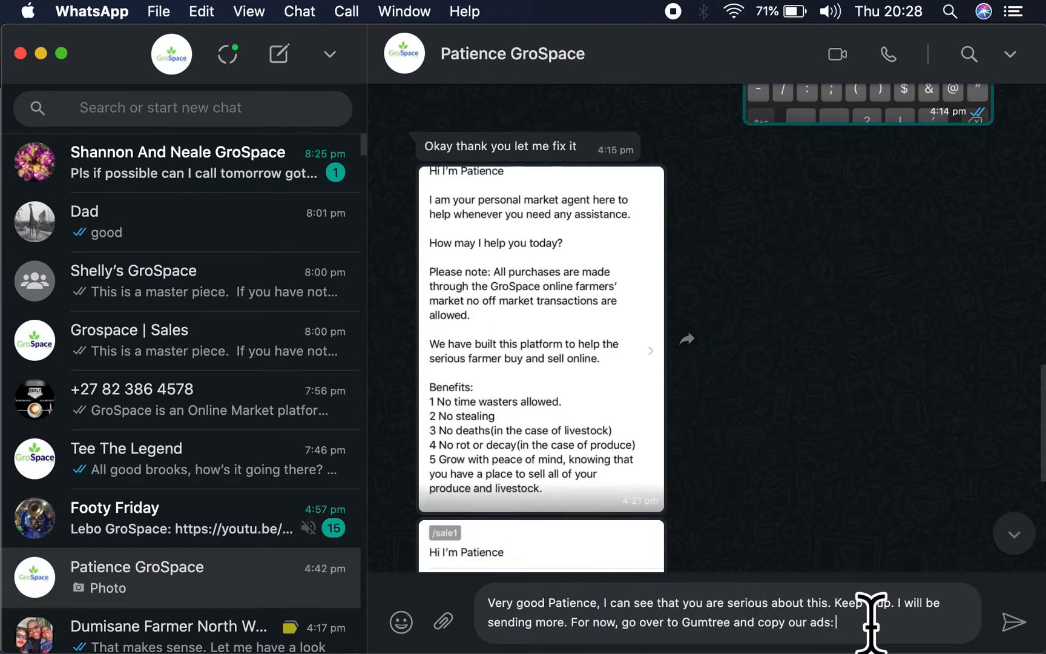
pyautogui.press('Return')
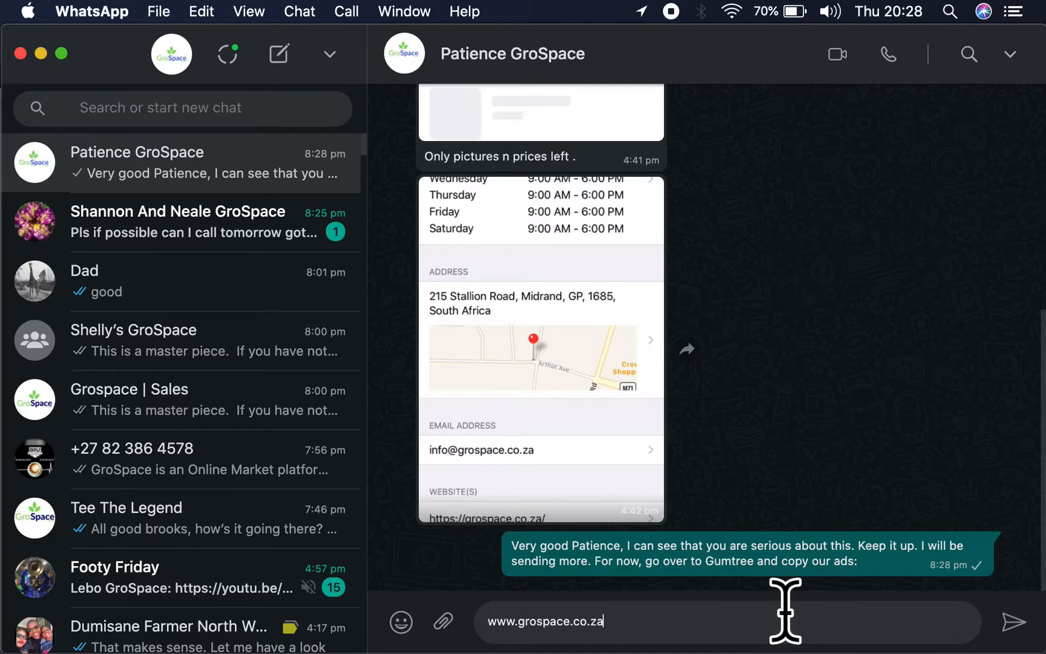
pyautogui.hotkey('ctrl', 'Up')
pyautogui.click(806, 273)
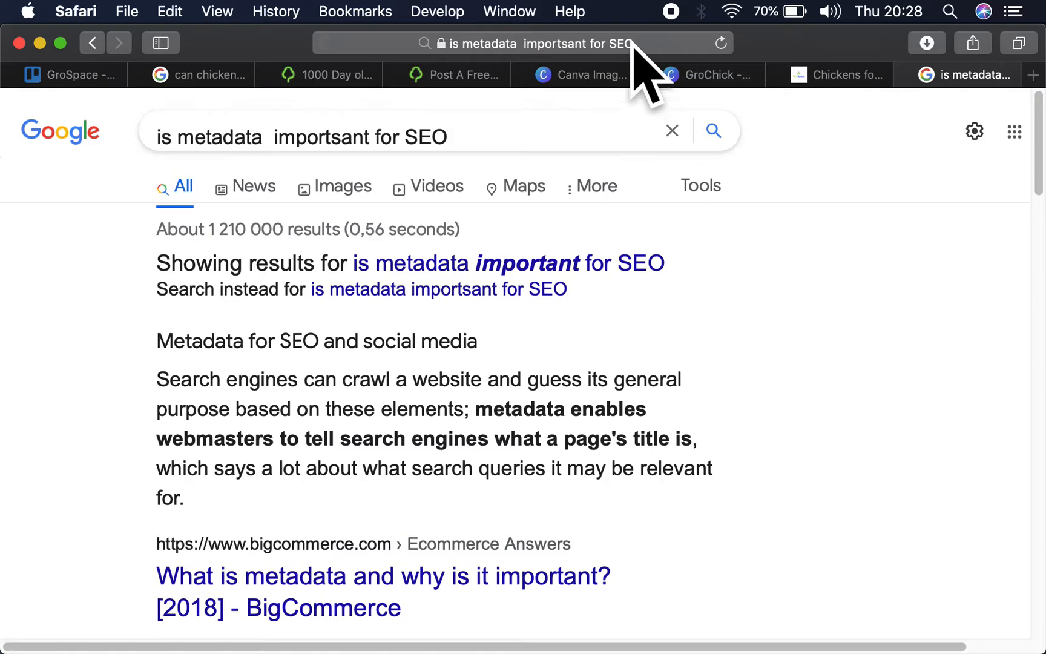
pyautogui.click(633, 46)
pyautogui.click(426, 185)
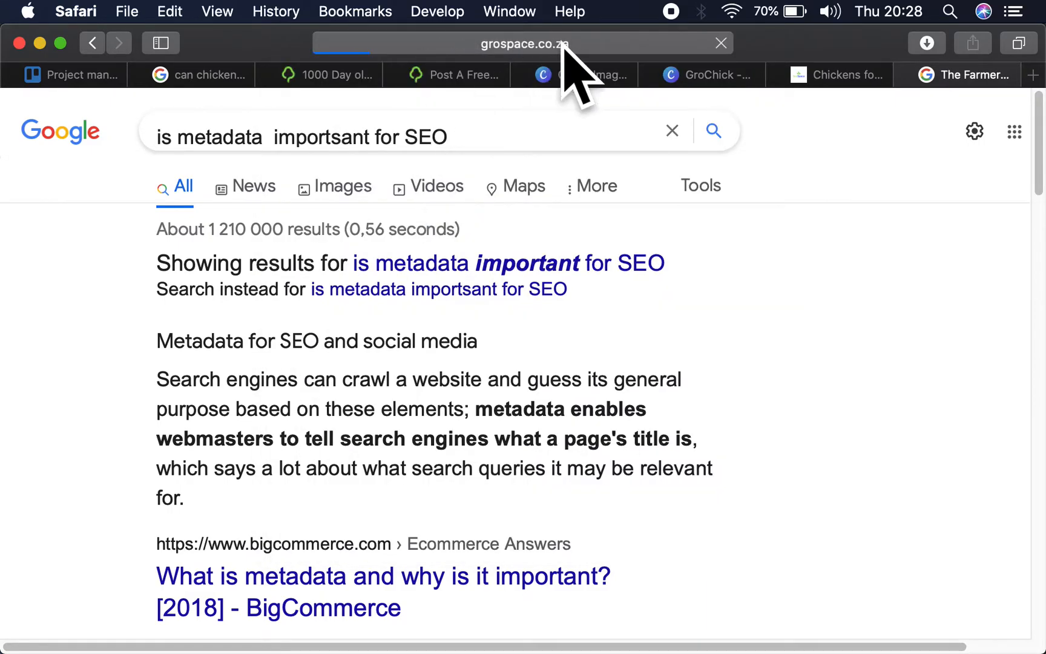
pyautogui.click(563, 43)
pyautogui.press('super+c')
pyautogui.hotkey('ctrl', 'Up')
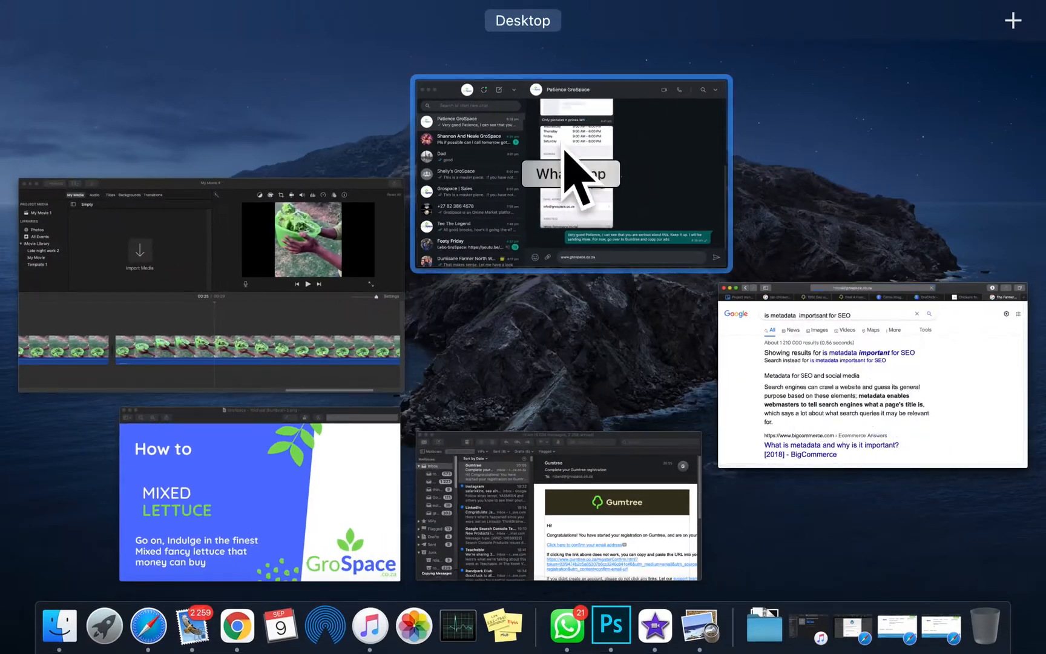
pyautogui.click(595, 257)
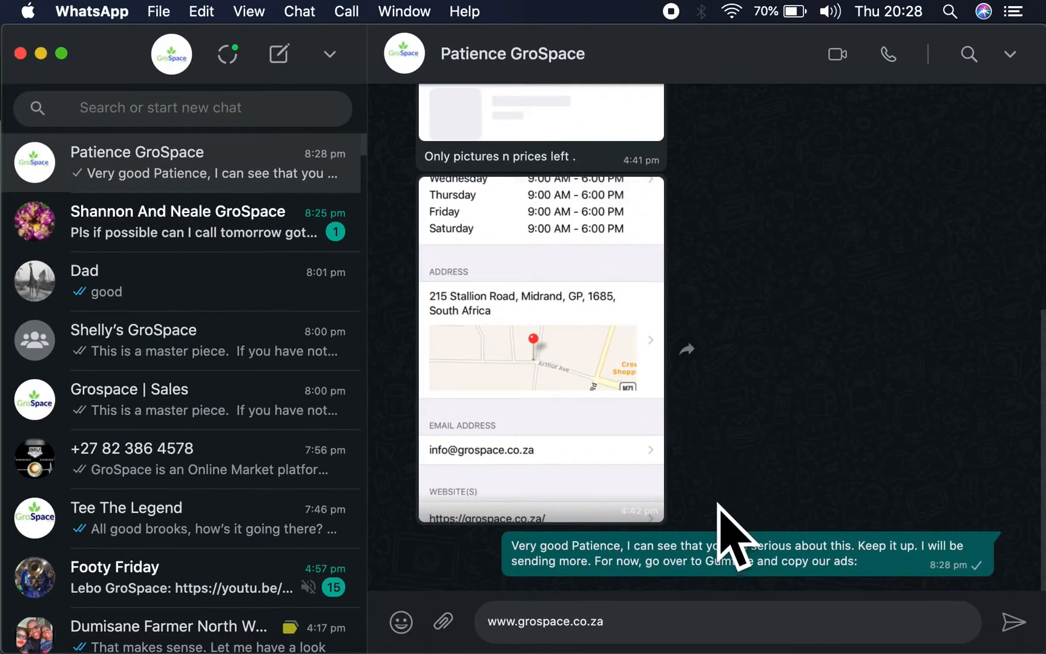
pyautogui.press('super+a')
pyautogui.press('super+v')
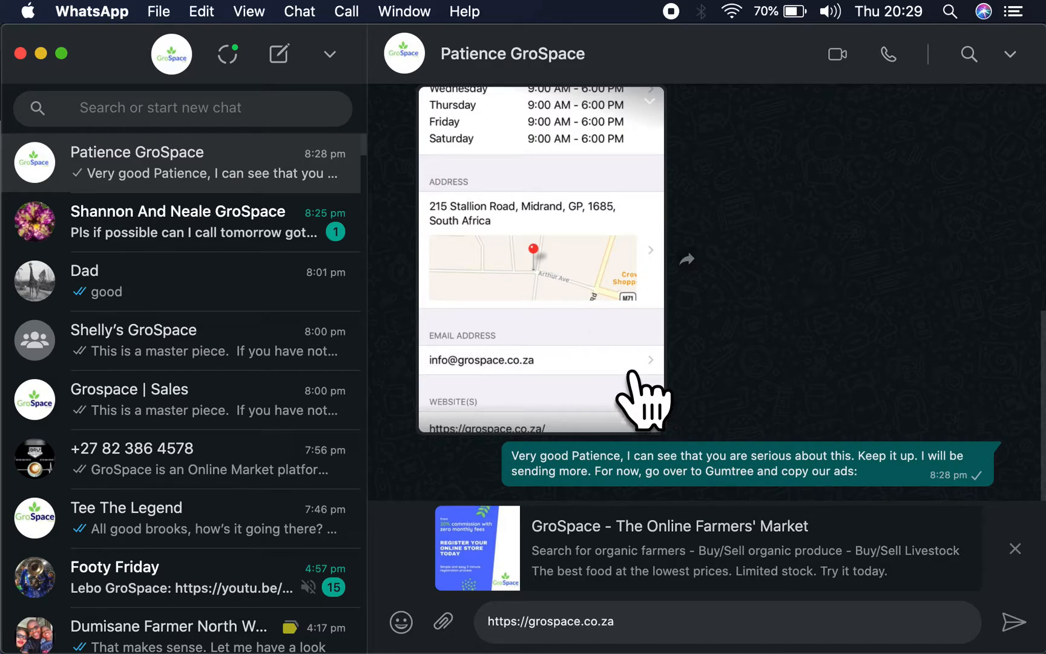
# - Return to Safari, close the GroSpace home page, and set the Gumtree ad's category to Pets > Livestock & Poultry > Poultry
pyautogui.hotkey('ctrl', 'Up')
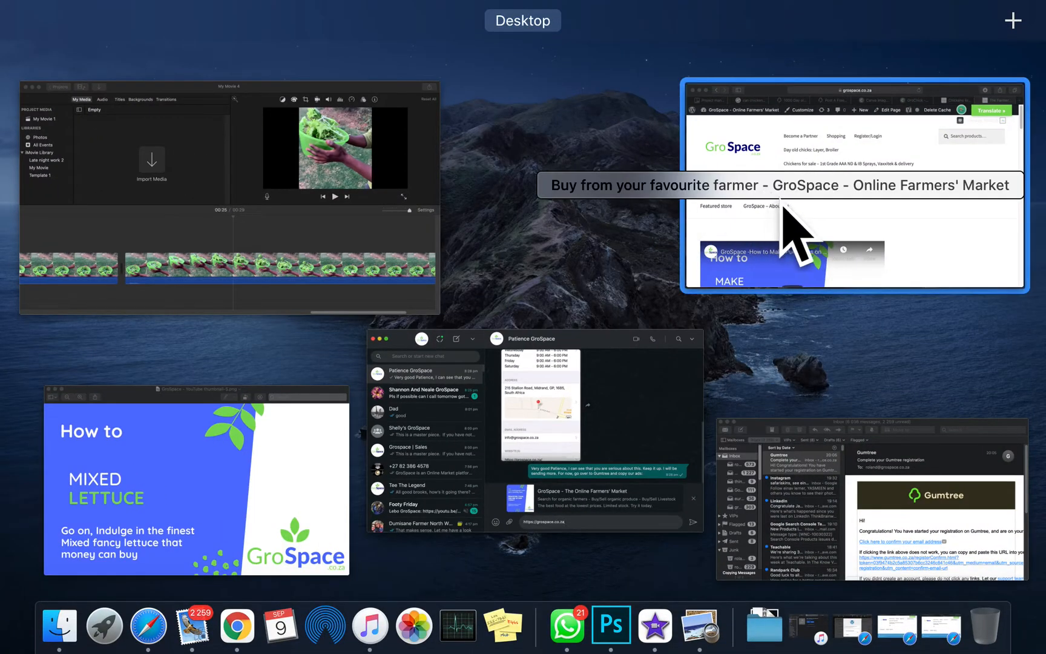
pyautogui.click(822, 165)
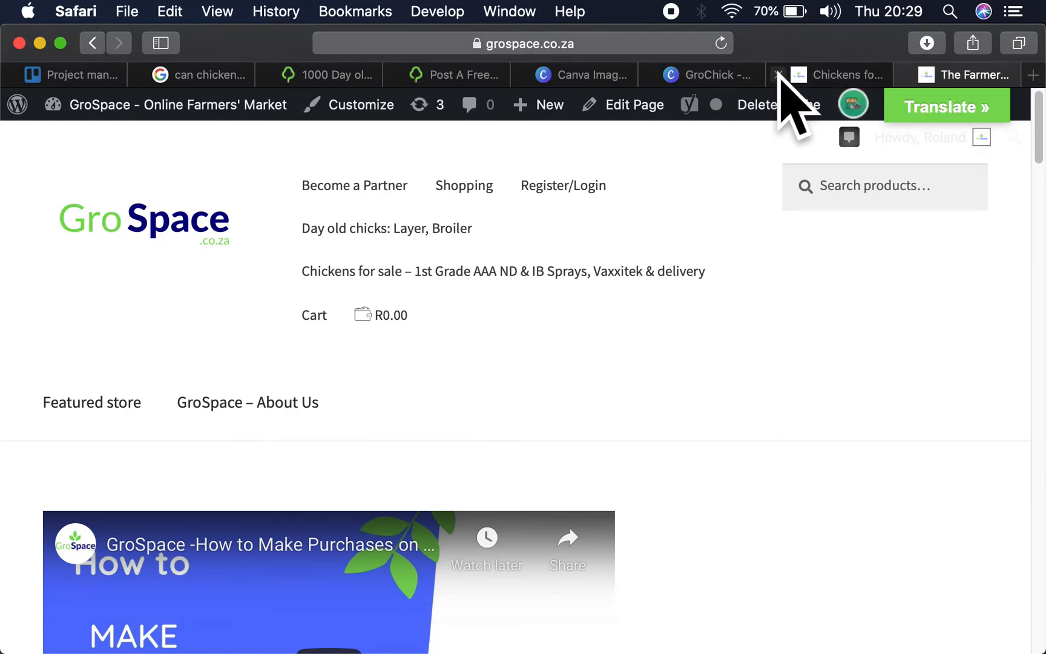
pyautogui.click(907, 74)
pyautogui.click(546, 75)
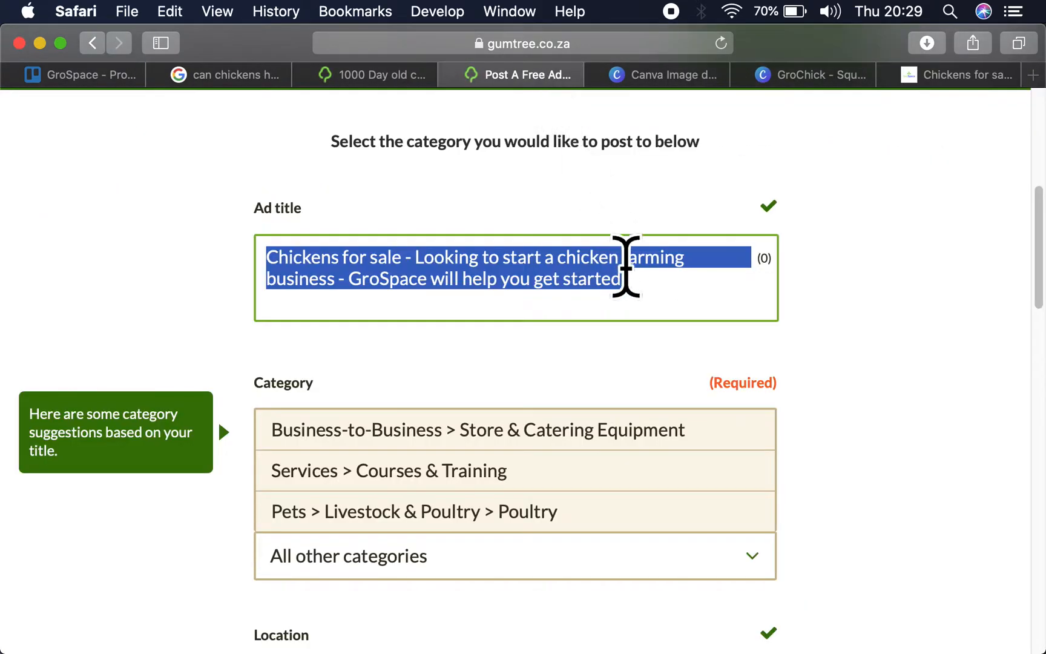
pyautogui.scroll(-3, 532, 444)
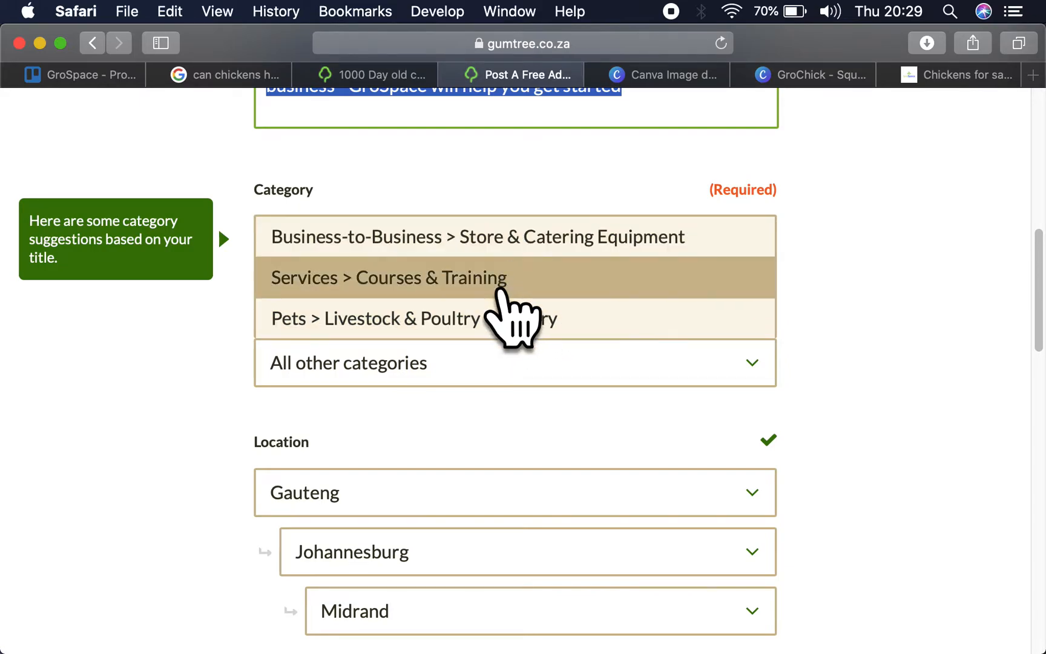
pyautogui.click(519, 339)
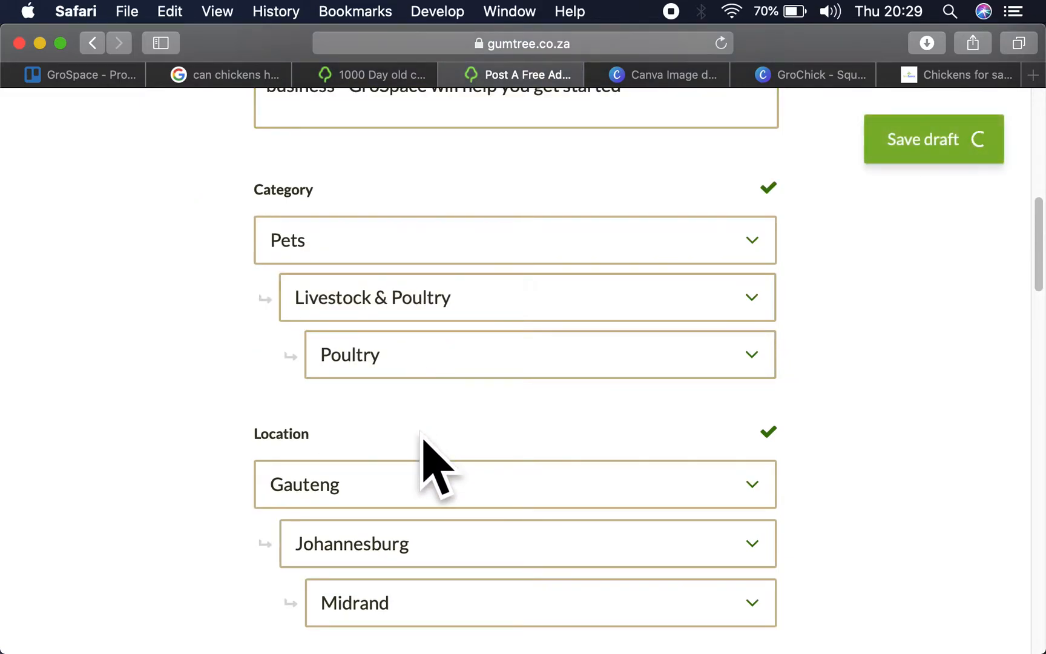
# - Copy "1st Grade AAA ND & IB Sprays, Vaxxitek & delivery" from the GroSpace chickens product title into the ad description
pyautogui.scroll(-5, 427, 412)
pyautogui.click(411, 415)
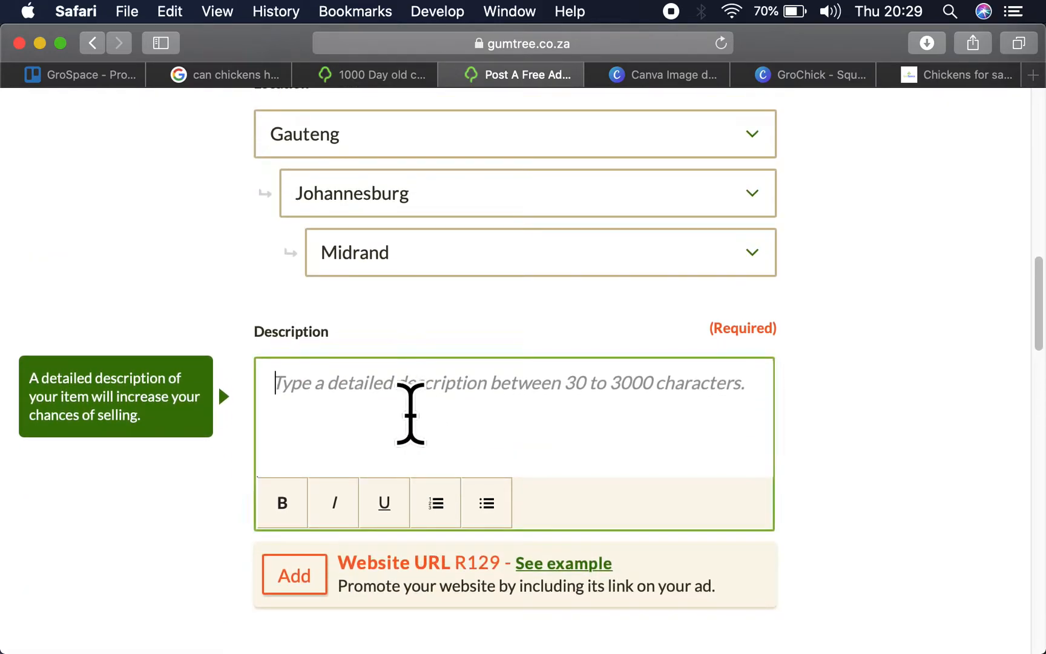
pyautogui.click(939, 76)
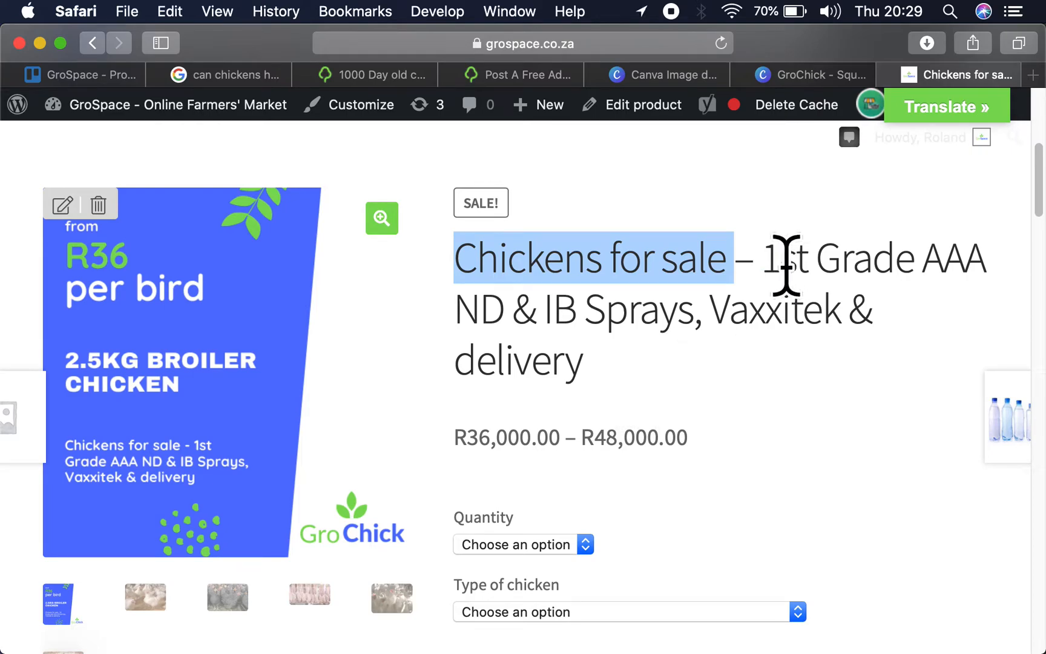
pyautogui.moveTo(761, 254); pyautogui.dragTo(815, 370)
pyautogui.press('super+c')
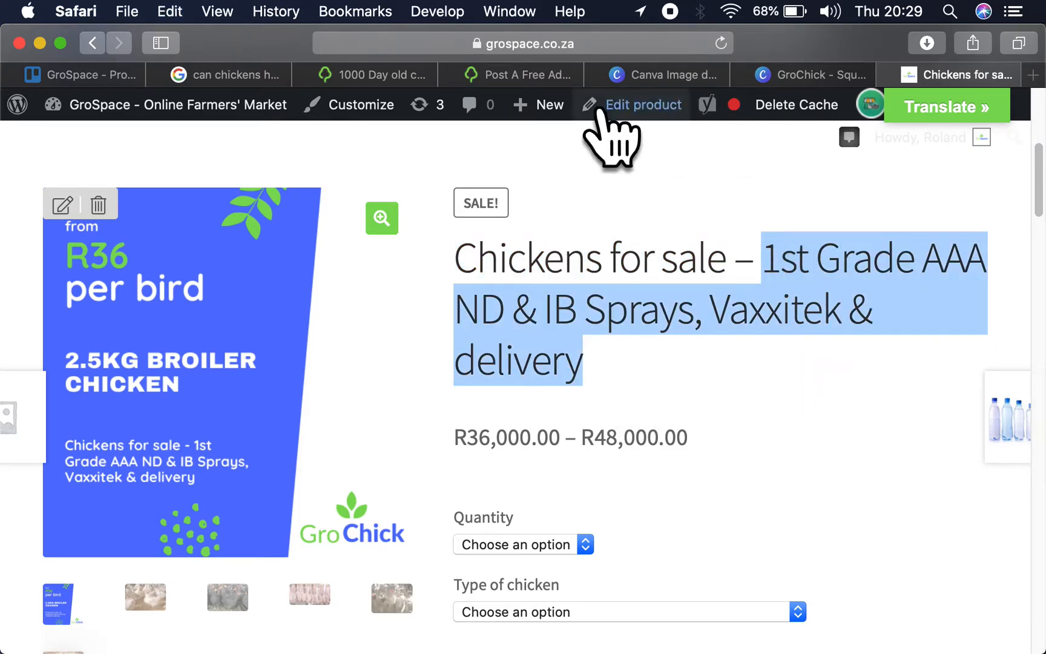
pyautogui.scroll(-4, 677, 420)
pyautogui.scroll(-6, 684, 426)
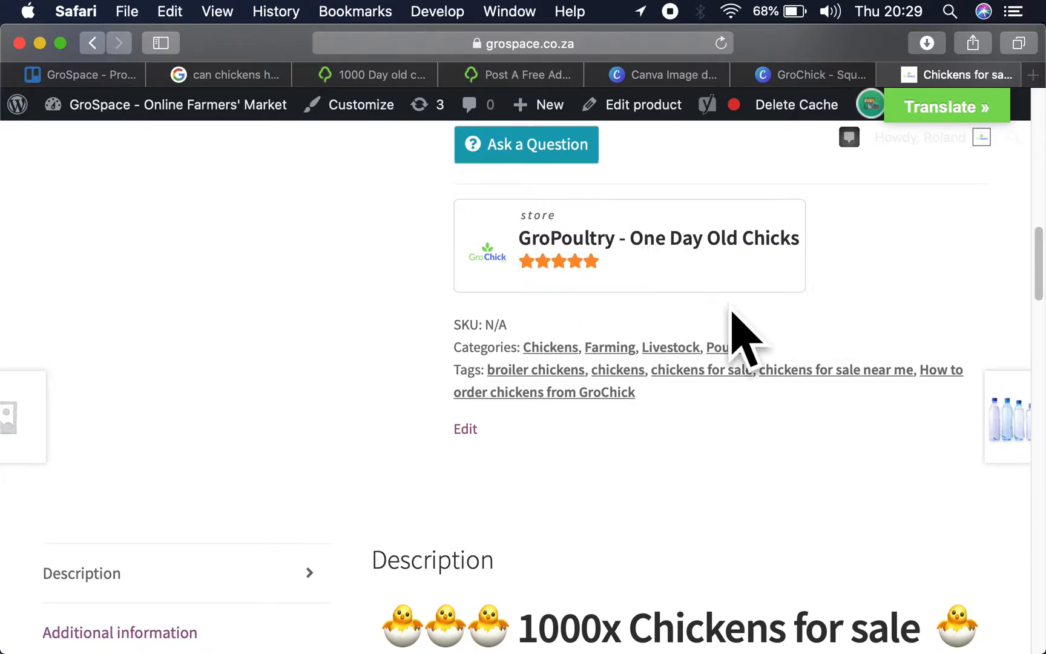
pyautogui.scroll(-4, 743, 338)
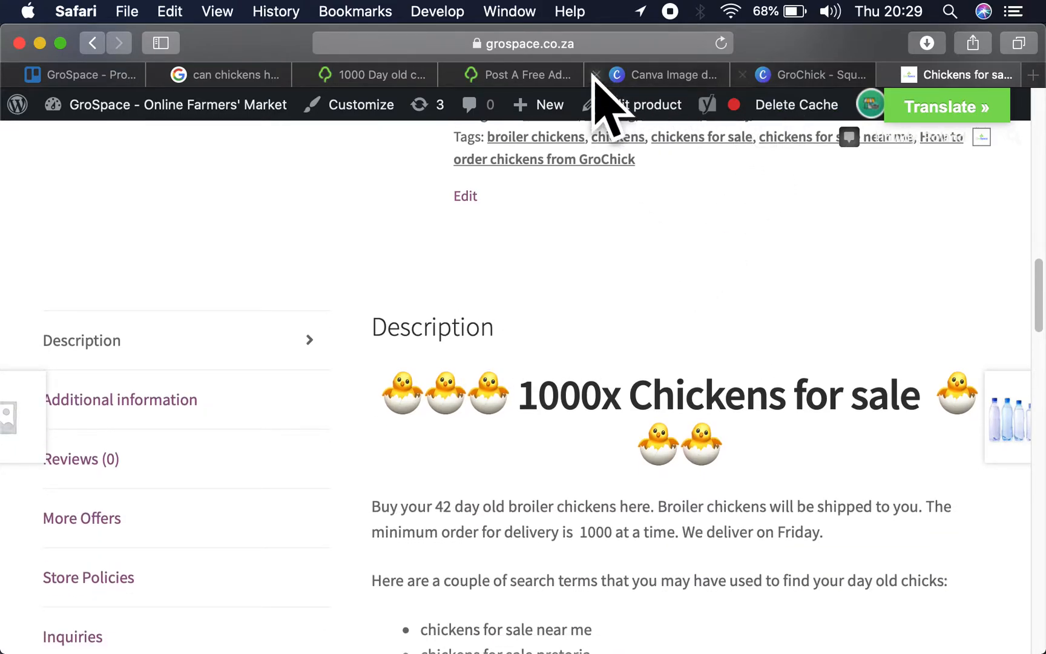
pyautogui.click(536, 74)
pyautogui.press('super+v')
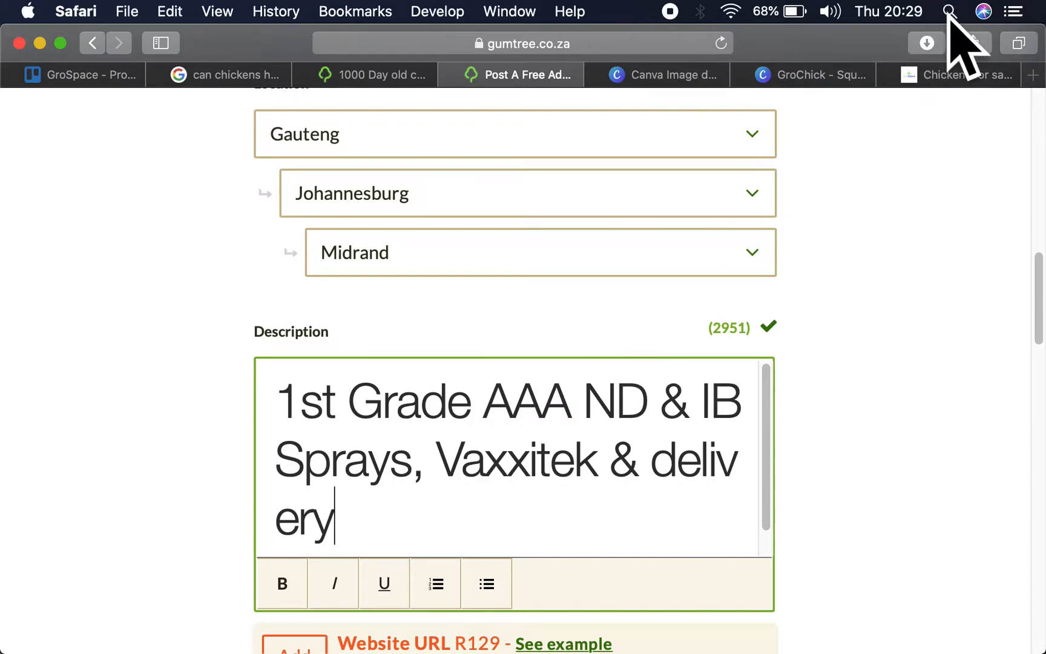
# - Copy the GroSpace product's description through its closing chicken farm paragraph, and add it on a new line of the ad description
pyautogui.click(941, 74)
pyautogui.moveTo(397, 360); pyautogui.dragTo(748, 297)
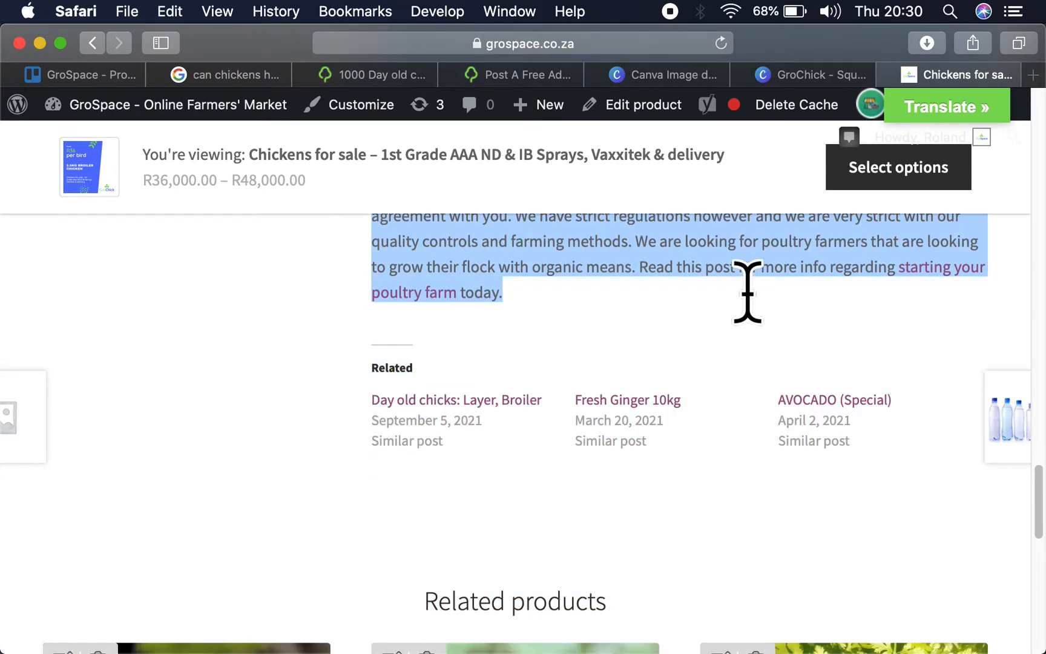
pyautogui.click(529, 75)
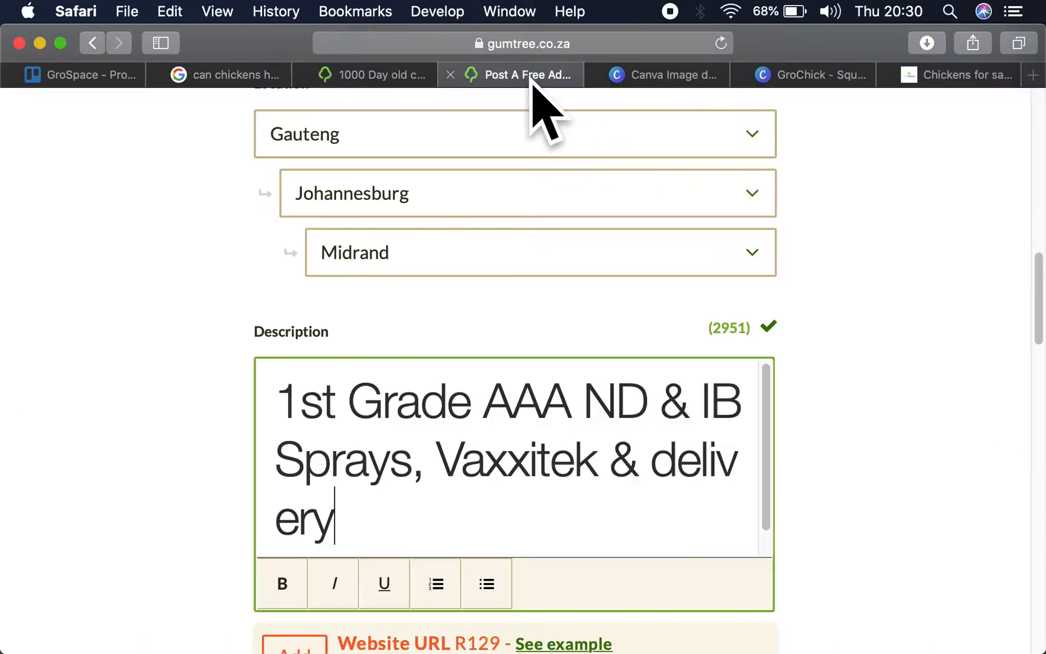
pyautogui.press('Return')
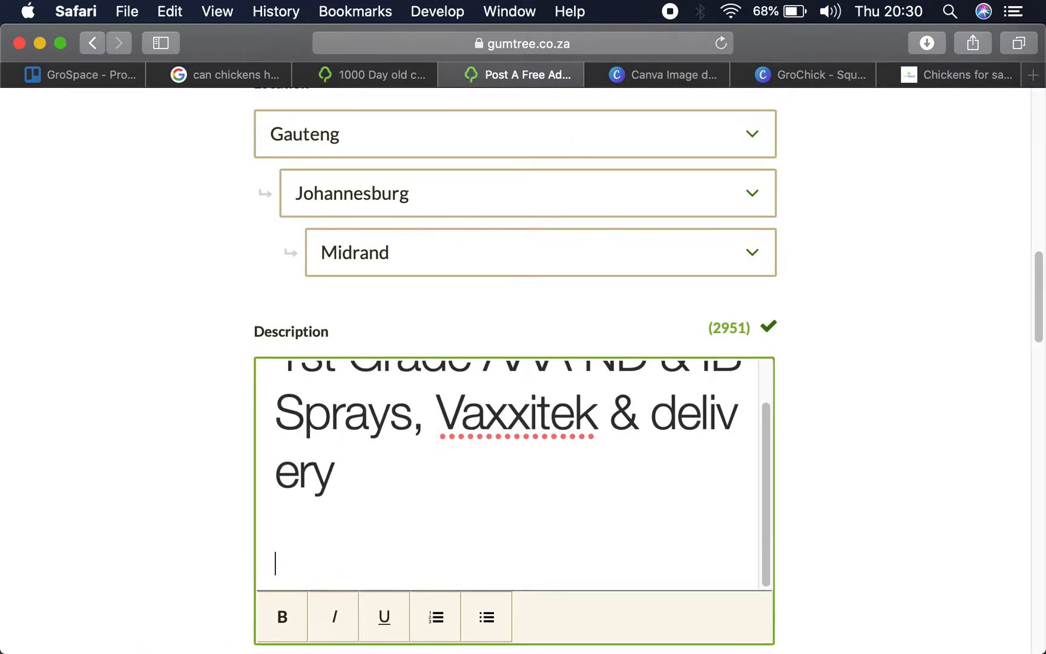
pyautogui.press('cmd+v')
# - Review the pasted ad description, examining the chicken farm heading, its closing paragraph and the instructions for ordering from GroChick
pyautogui.scroll(5, 493, 526)
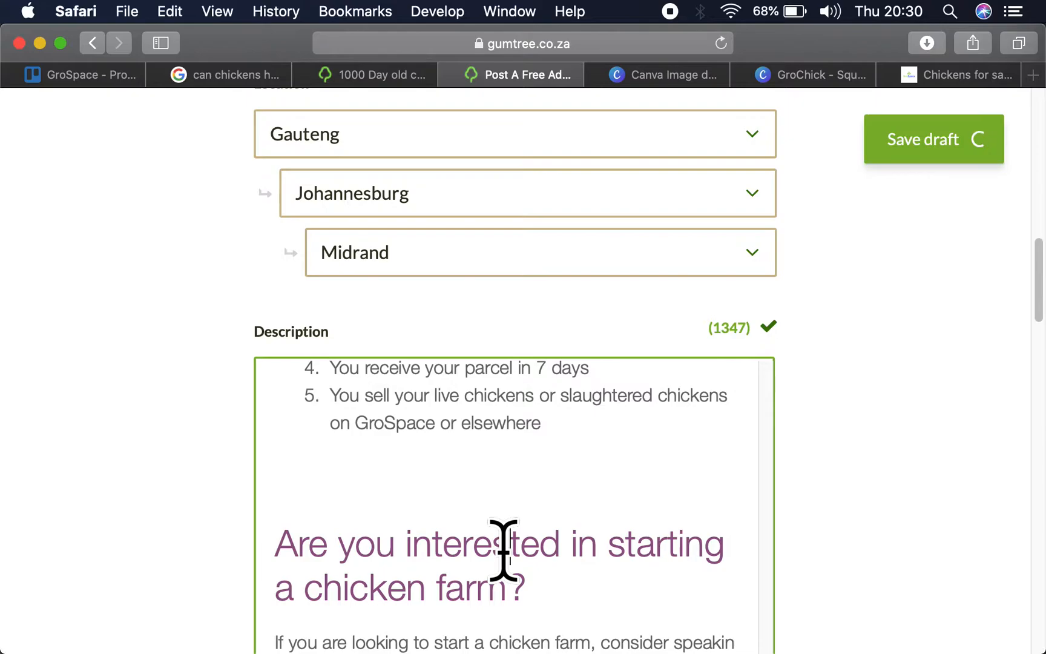
pyautogui.moveTo(528, 586); pyautogui.dragTo(264, 544)
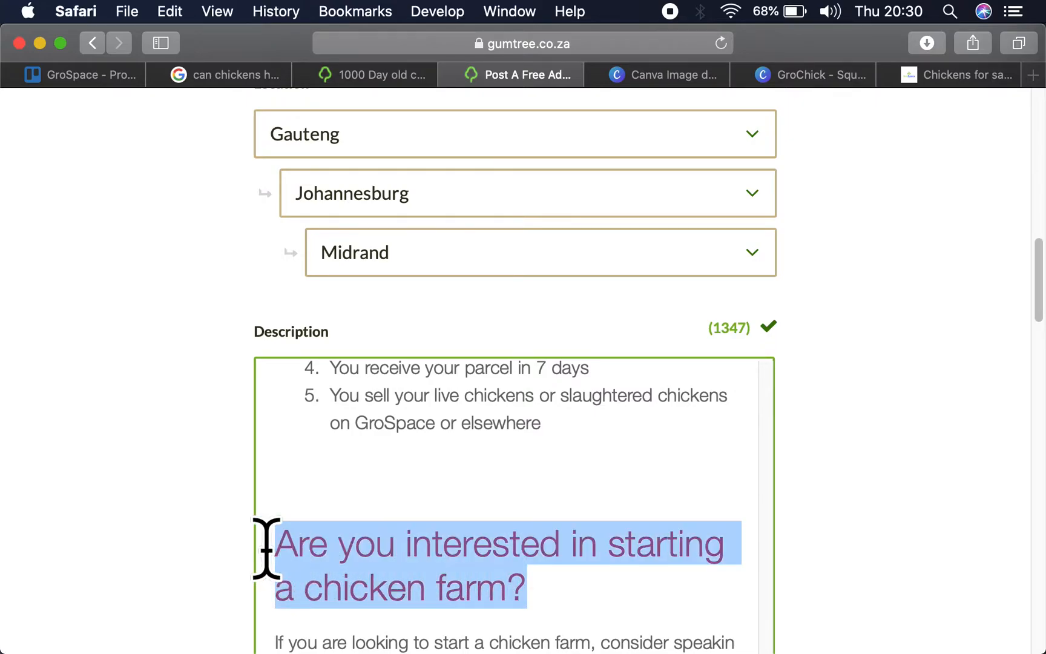
pyautogui.scroll(-10, 263, 544)
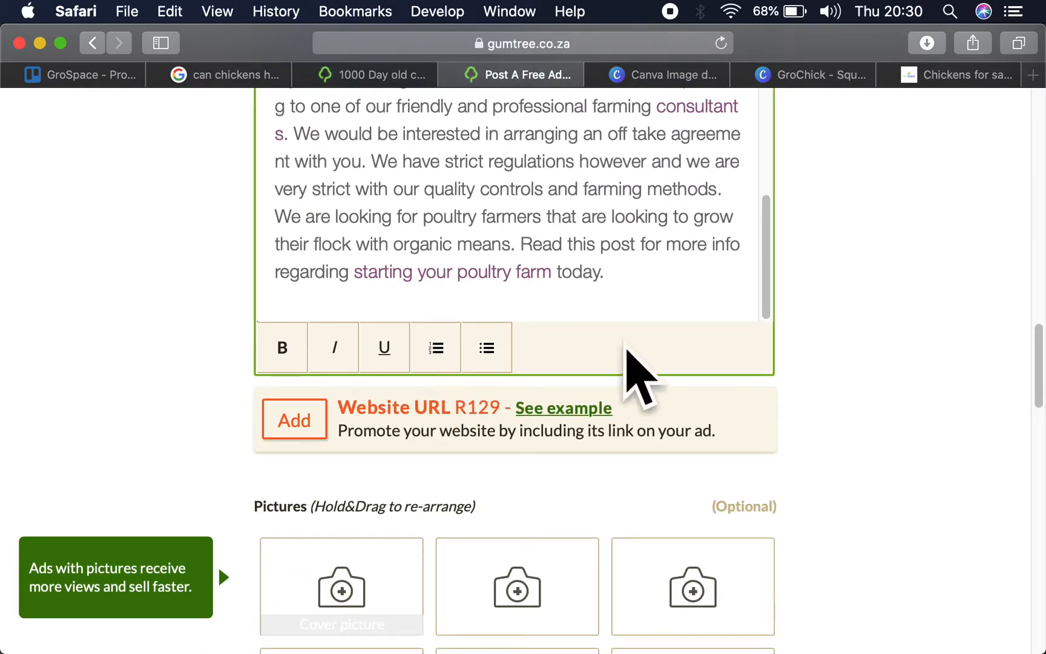
pyautogui.scroll(2, 541, 292)
pyautogui.scroll(4, 541, 292)
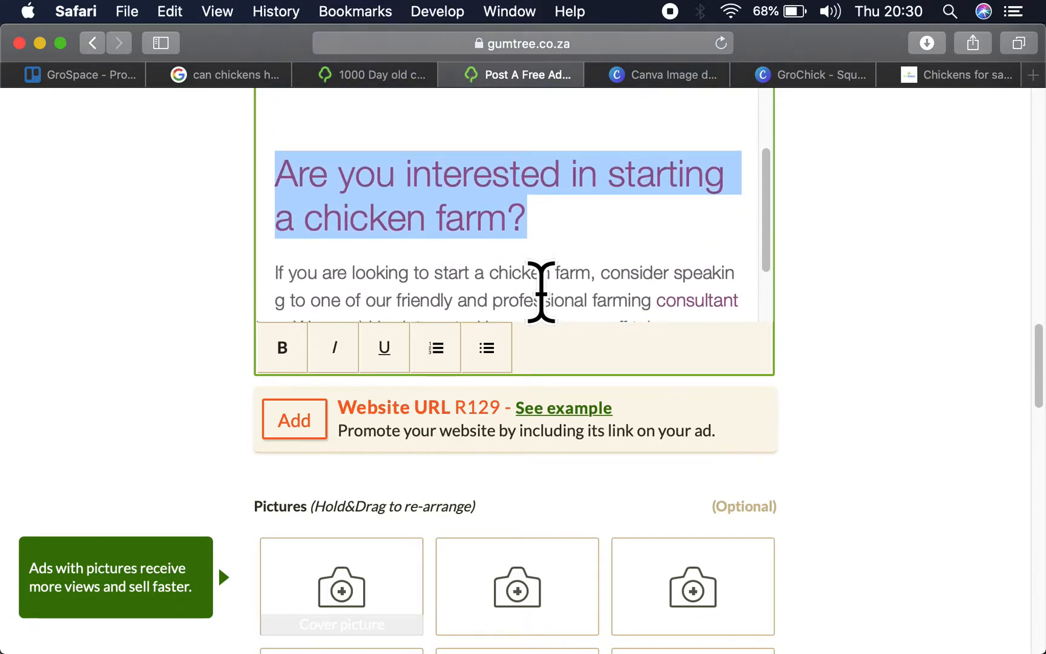
pyautogui.scroll(3, 585, 238)
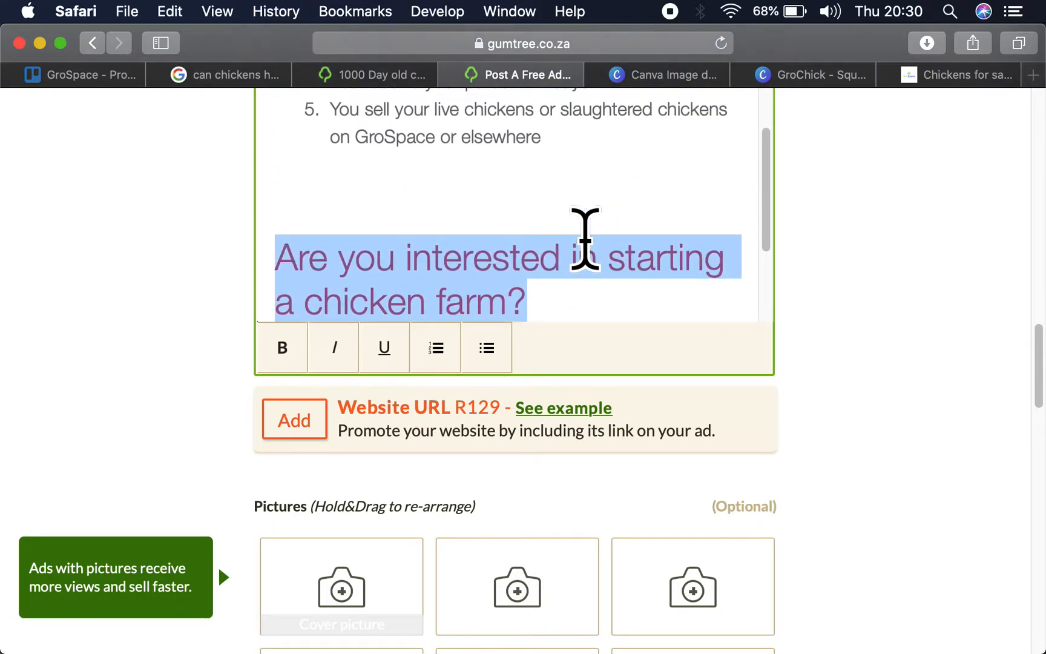
pyautogui.click(573, 149)
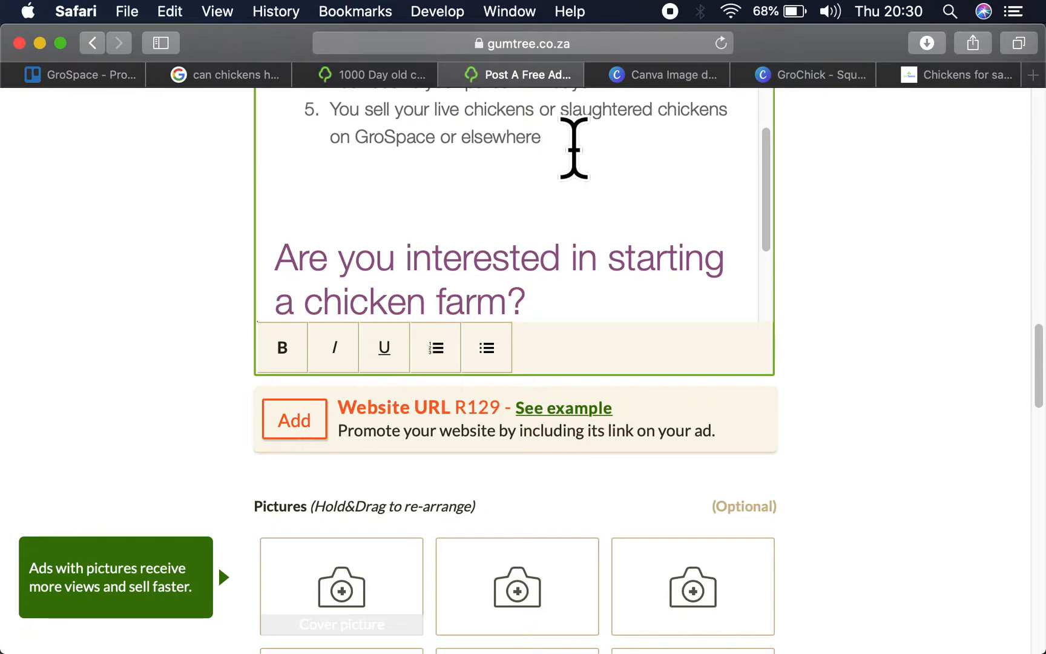
pyautogui.scroll(8, 573, 149)
pyautogui.scroll(3, 573, 147)
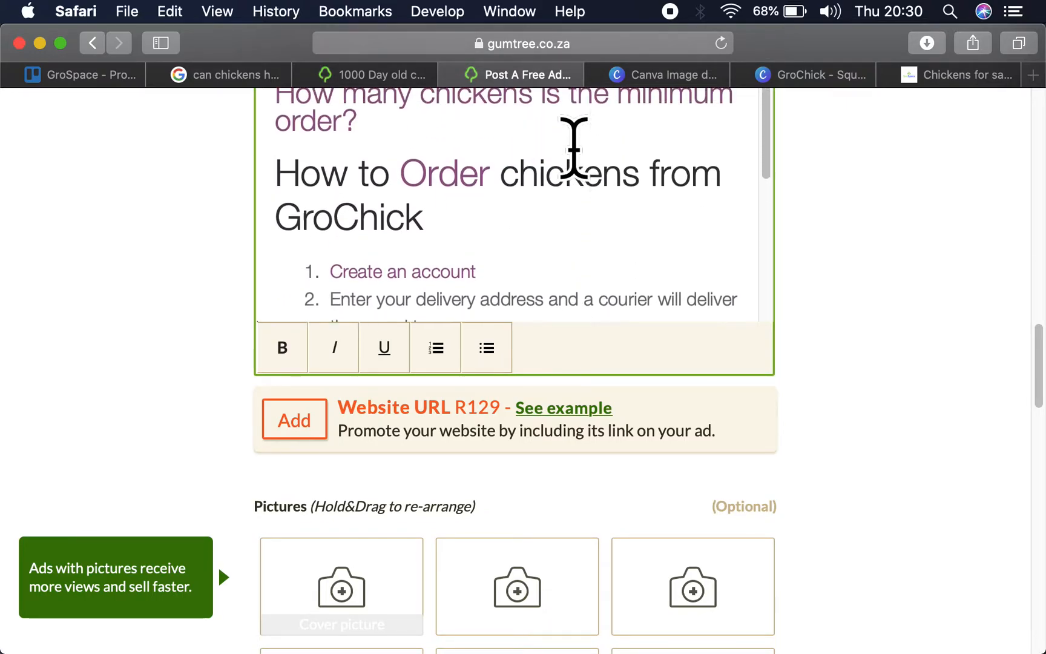
# - Try to remove the section from "Here are a few questions that we get asked:" through the minimum order question in the ad description
pyautogui.scroll(10, 452, 147)
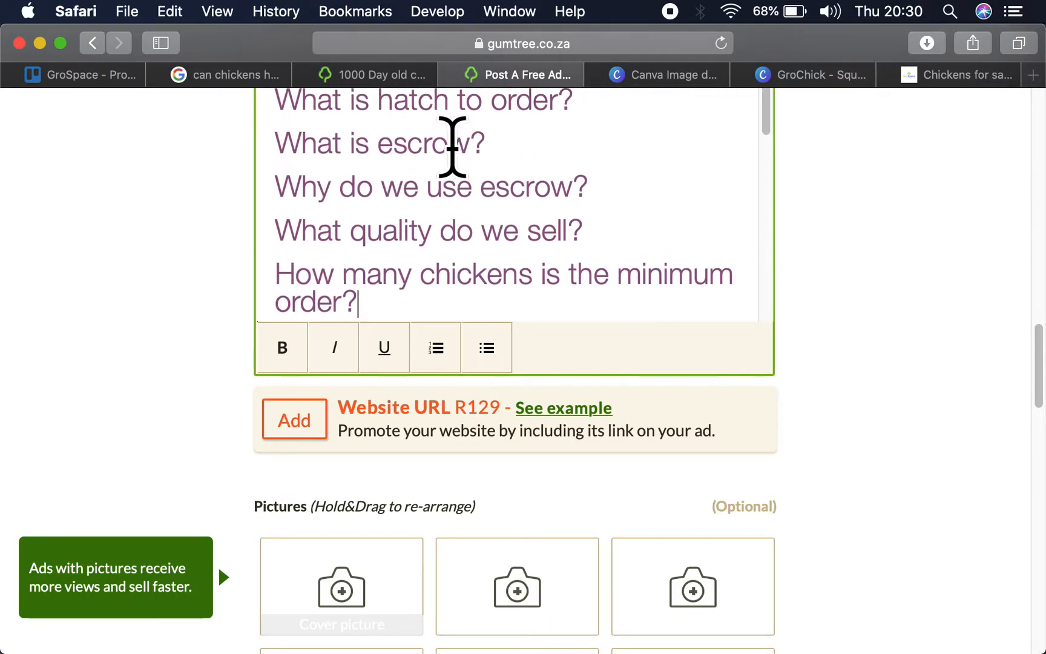
pyautogui.scroll(10, 452, 147)
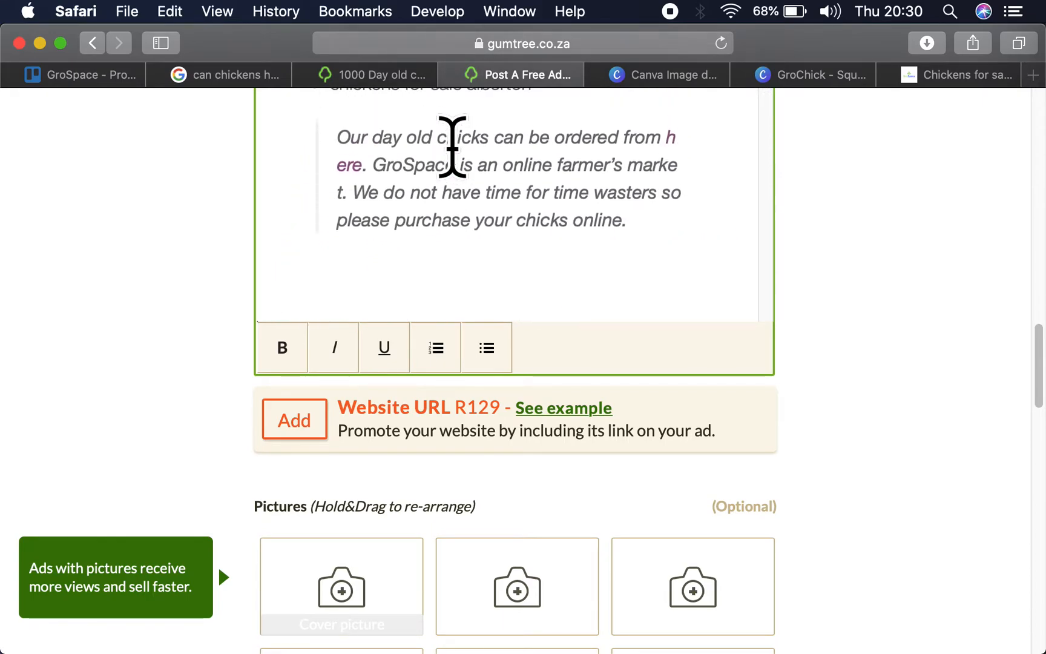
pyautogui.scroll(5, 452, 147)
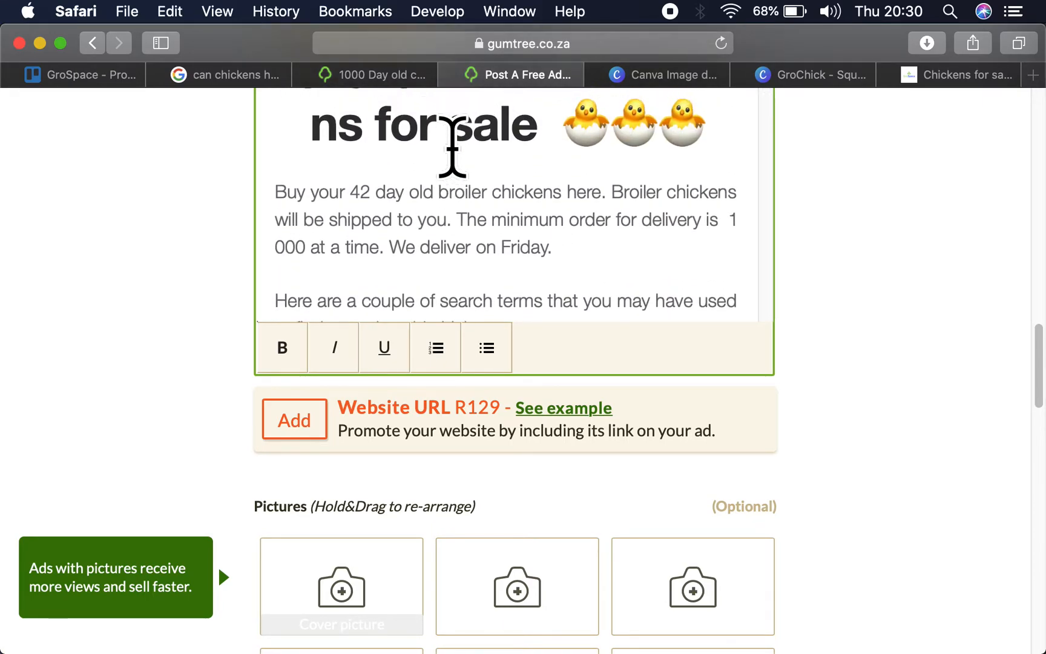
pyautogui.scroll(-5, 453, 147)
pyautogui.scroll(-10, 407, 254)
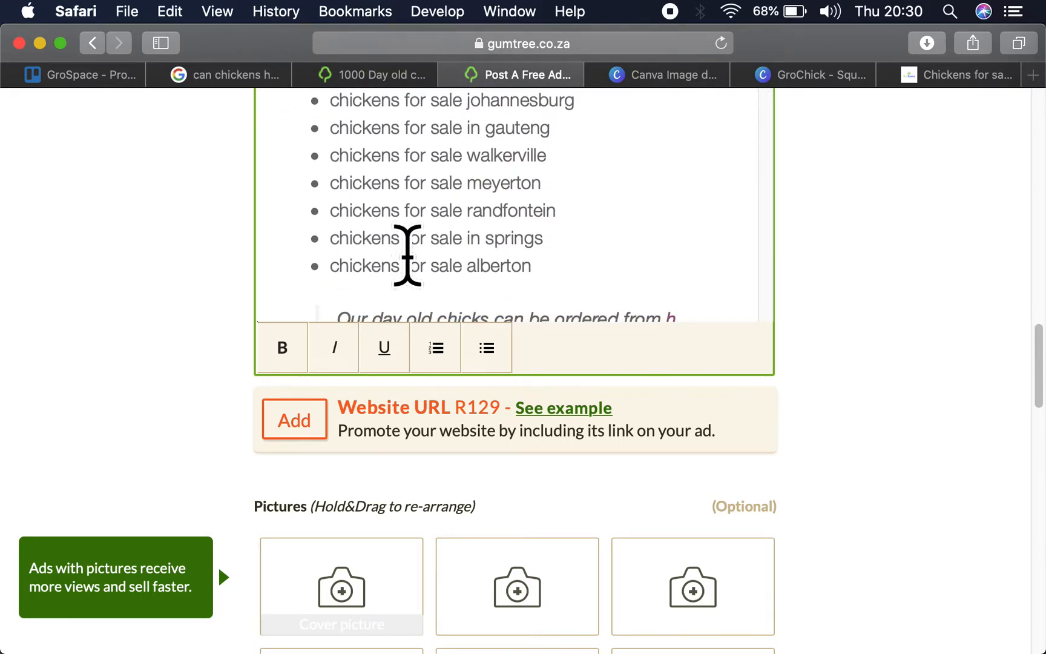
pyautogui.scroll(-2, 407, 254)
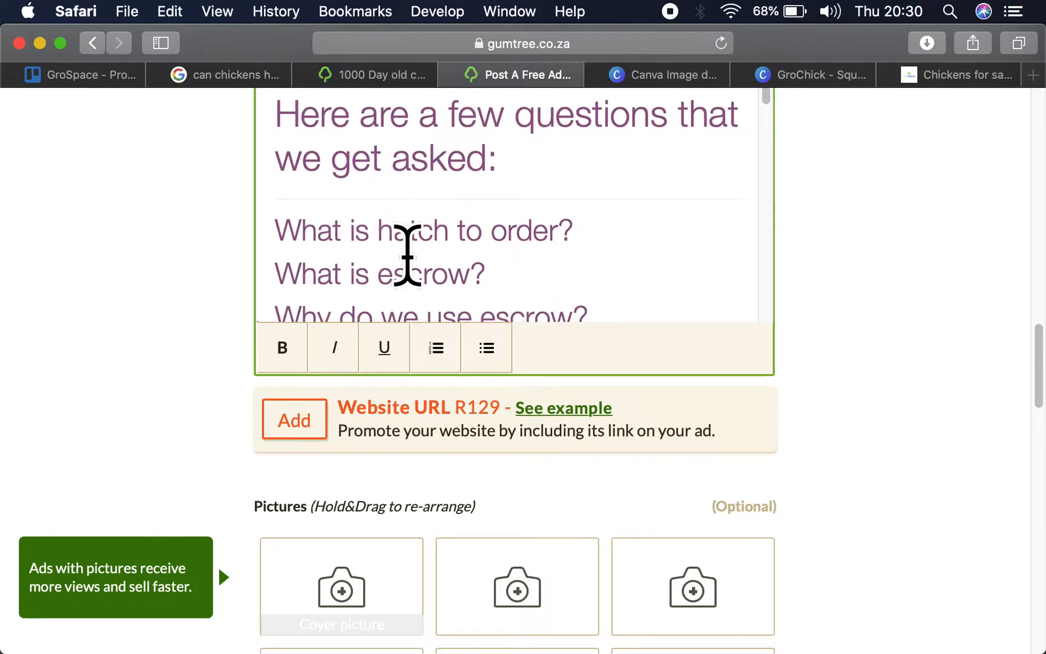
pyautogui.doubleClick(275, 112)
pyautogui.press('super+a')
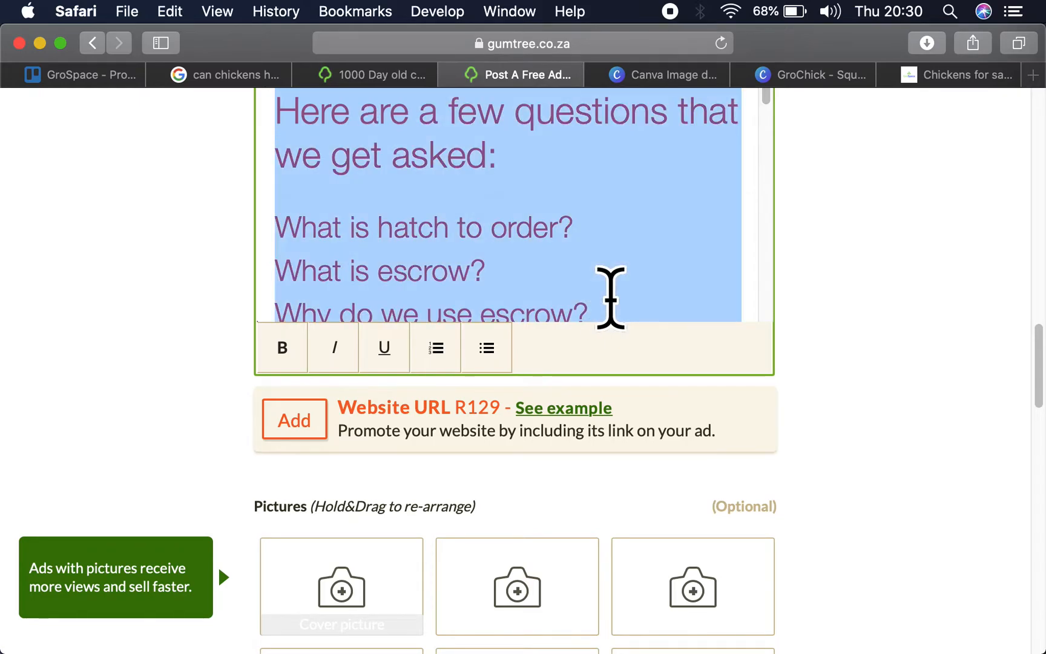
pyautogui.scroll(-5, 610, 296)
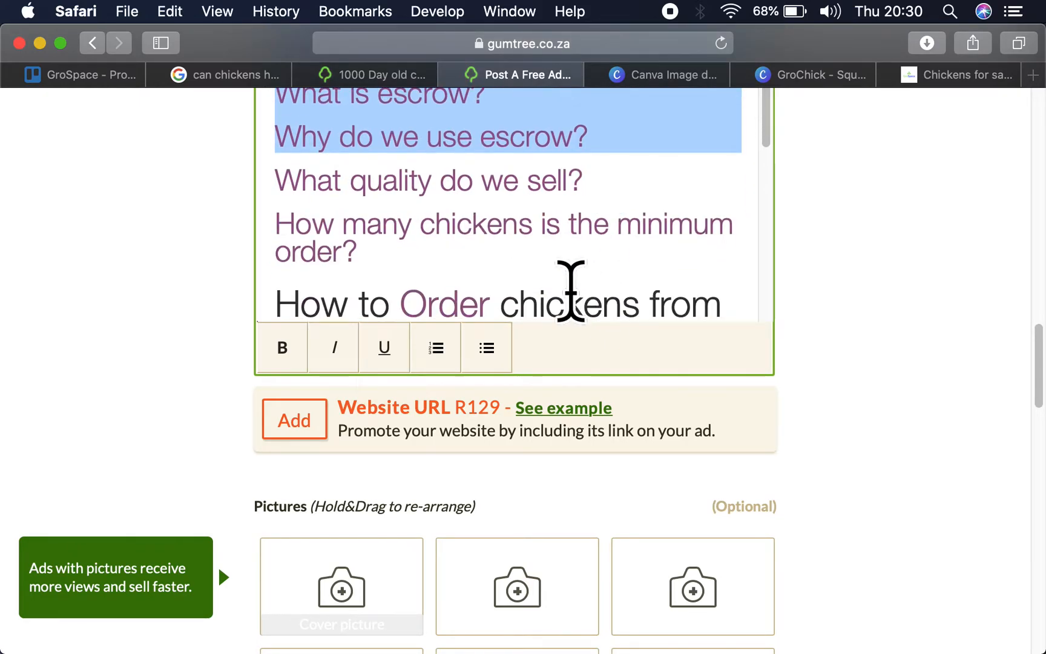
pyautogui.moveTo(508, 255); pyautogui.dragTo(510, 246)
pyautogui.press('BackSpace')
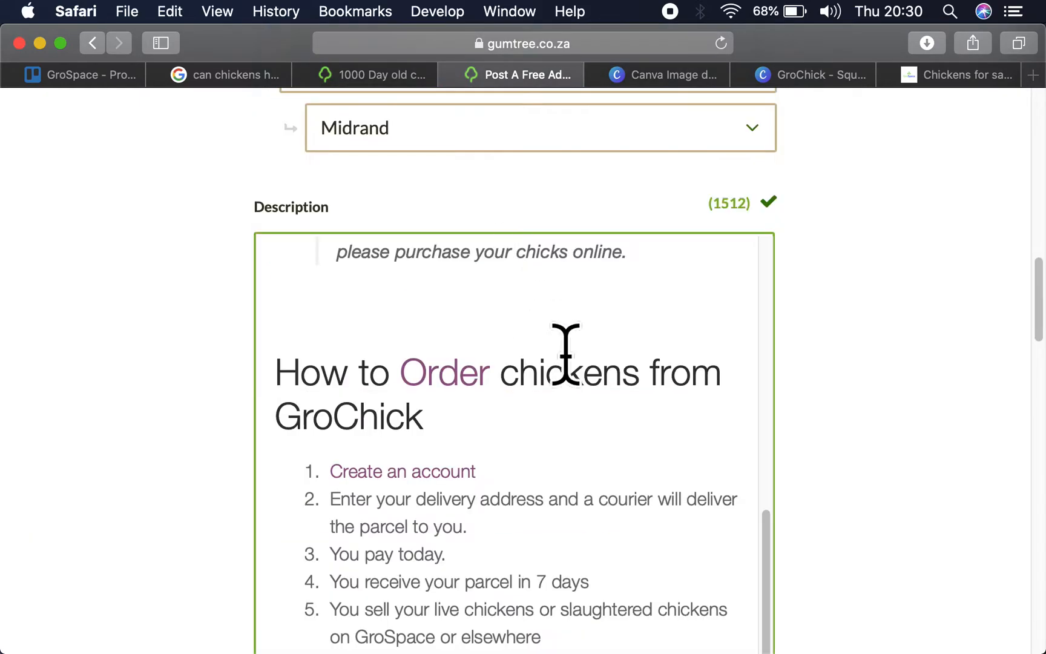
pyautogui.press('BackSpace')
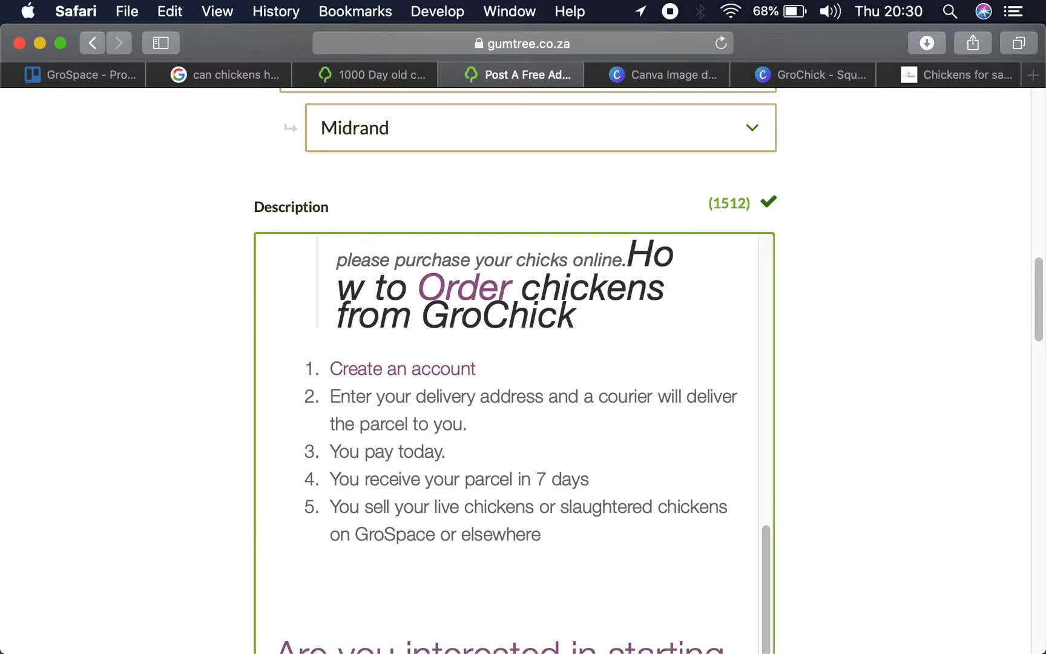
# - Restore the questions section, try removing it again with a line break before the ordering heading, and undo that edit
pyautogui.press('super+z')
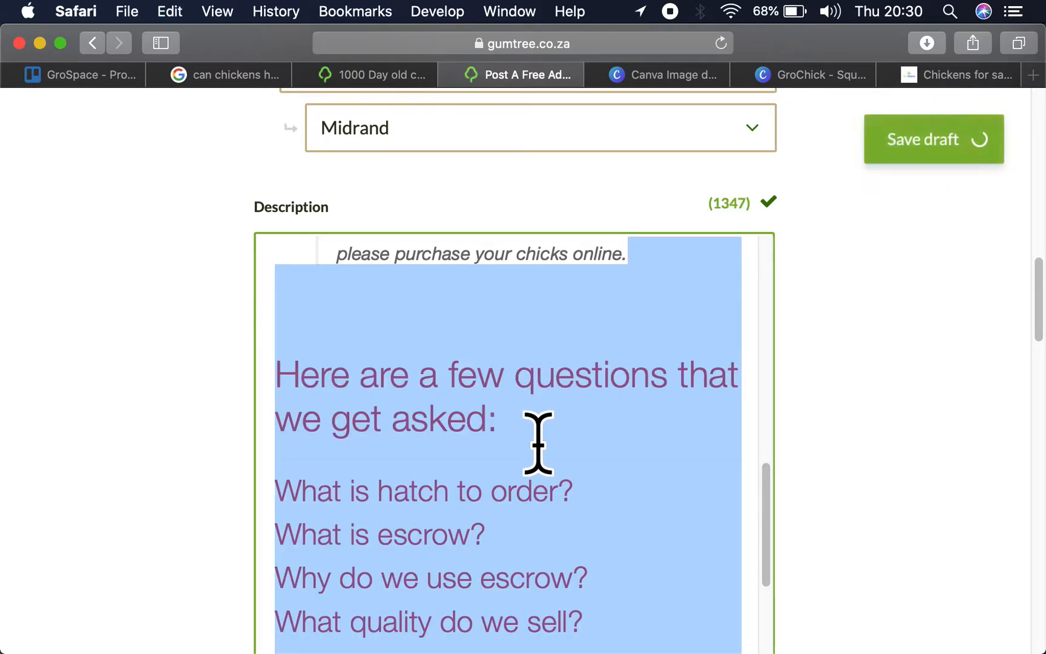
pyautogui.press('BackSpace')
pyautogui.press('Return')
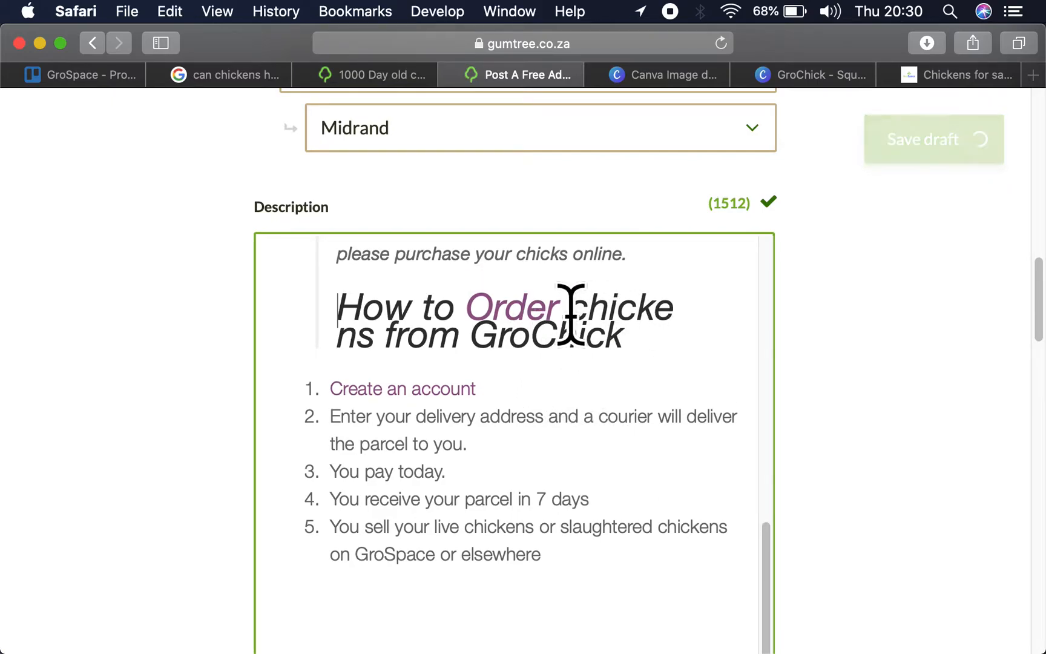
pyautogui.press('BackSpace')
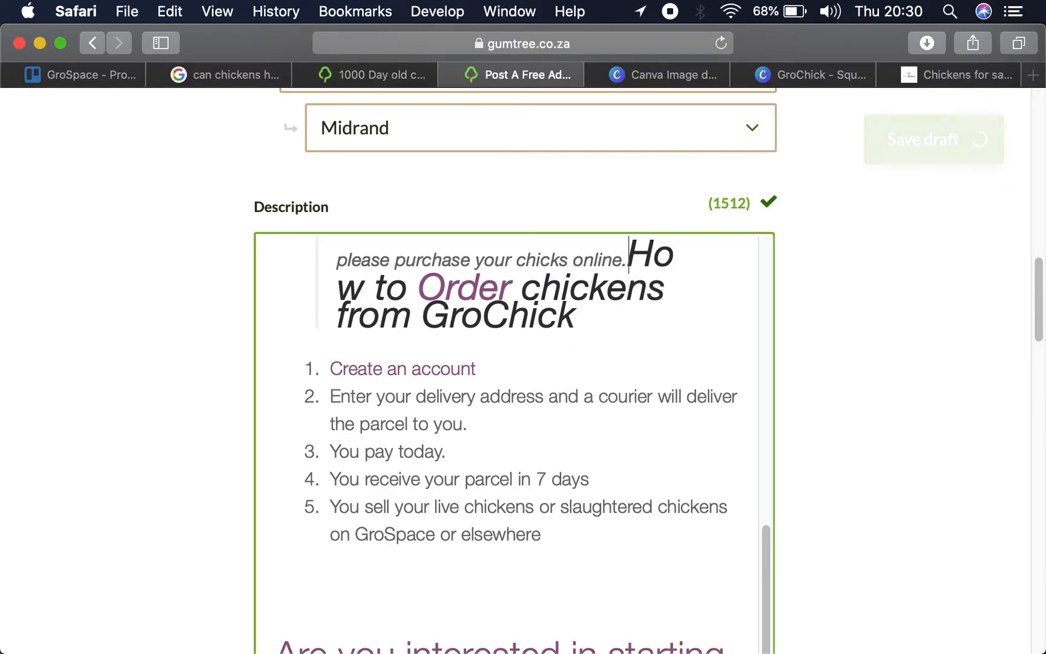
pyautogui.press('super+z')
pyautogui.press('super+z')
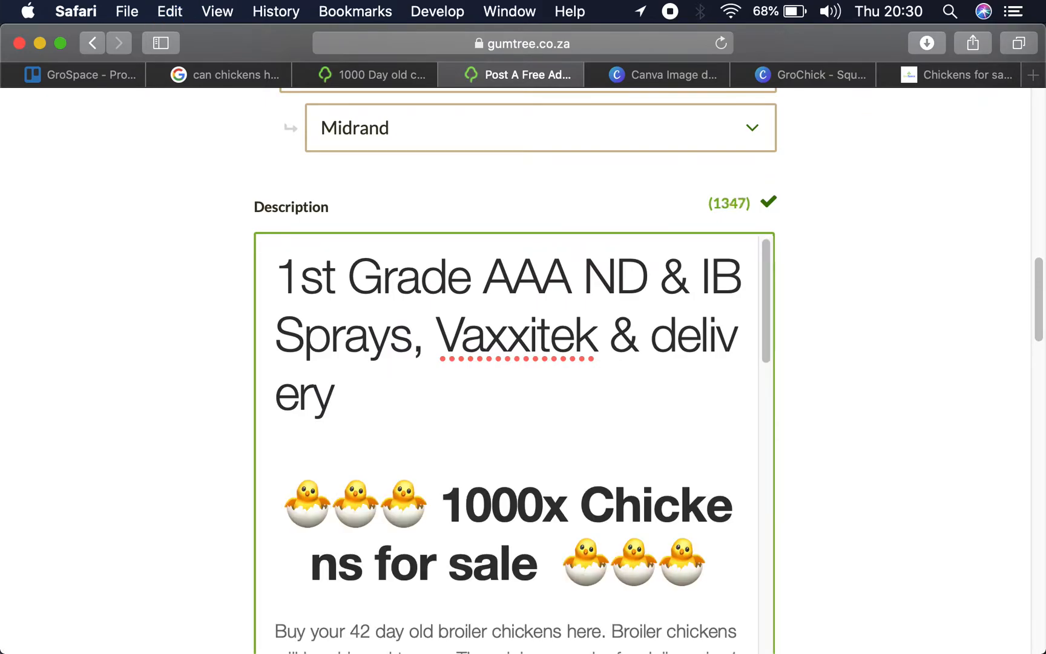
# - Try to remove the bulleted list of "chickens for sale" search terms from the description, and restore it
pyautogui.scroll(-15, 473, 437)
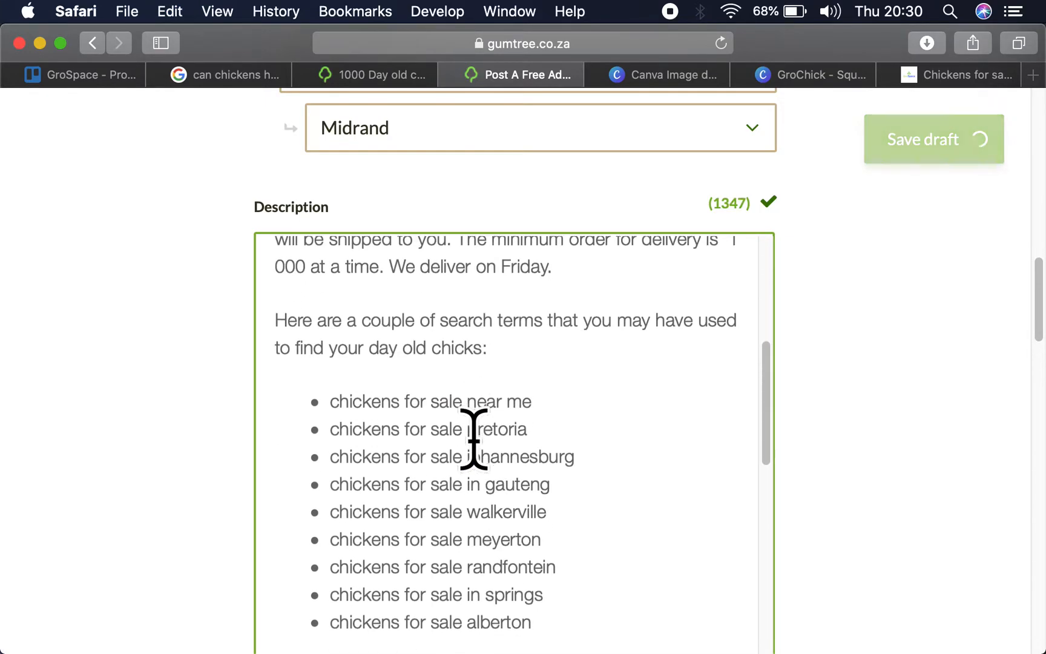
pyautogui.scroll(-2, 473, 434)
pyautogui.scroll(7, 473, 435)
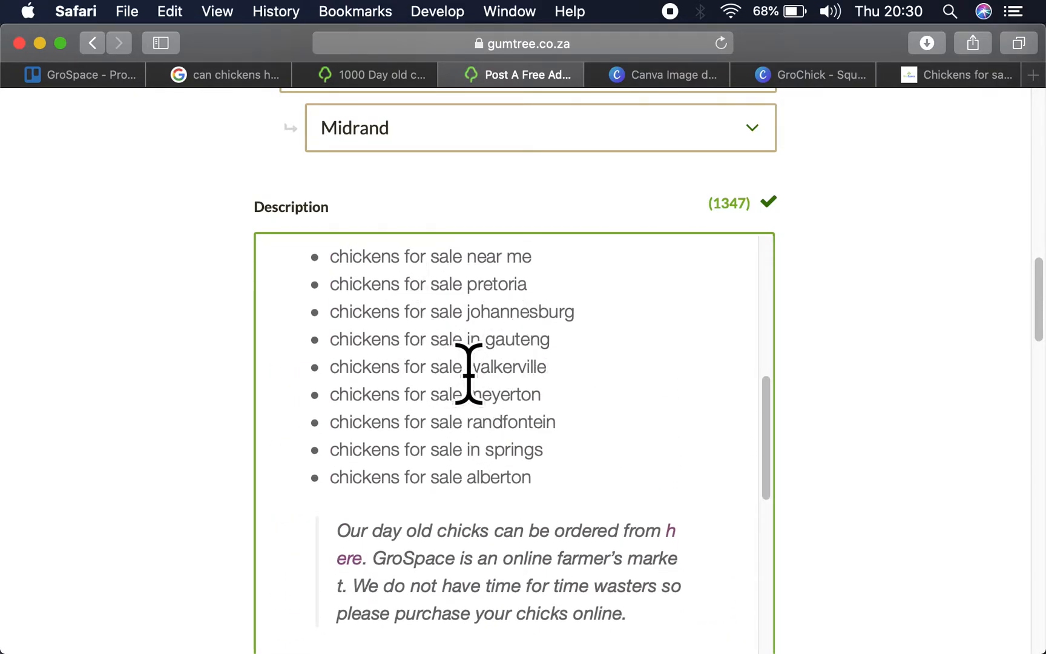
pyautogui.scroll(3, 470, 373)
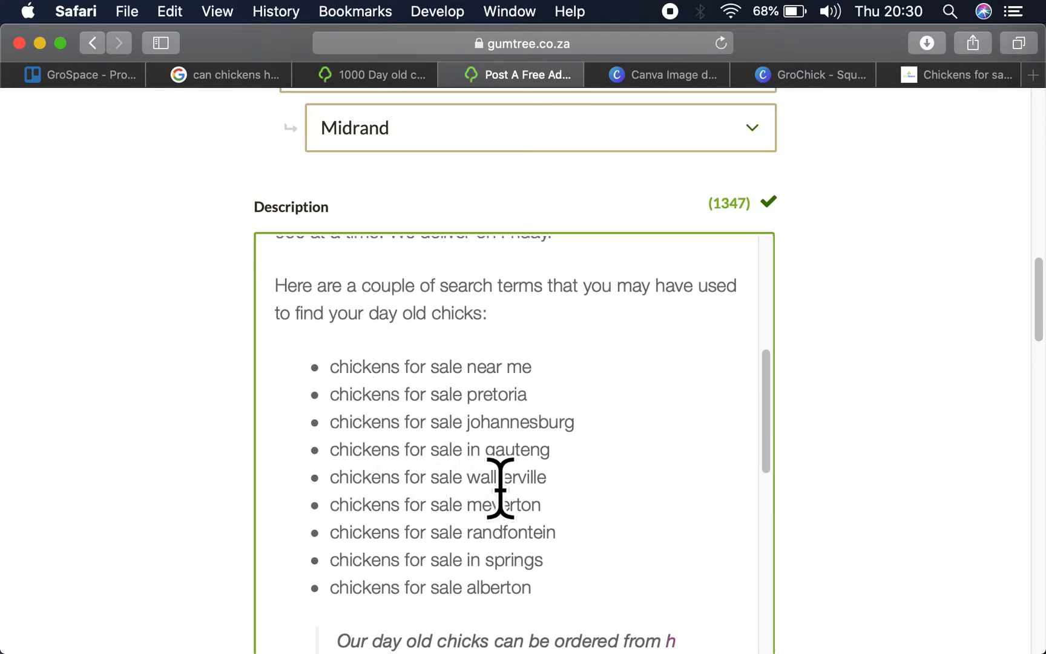
pyautogui.moveTo(555, 595); pyautogui.dragTo(299, 370)
pyautogui.press('BackSpace')
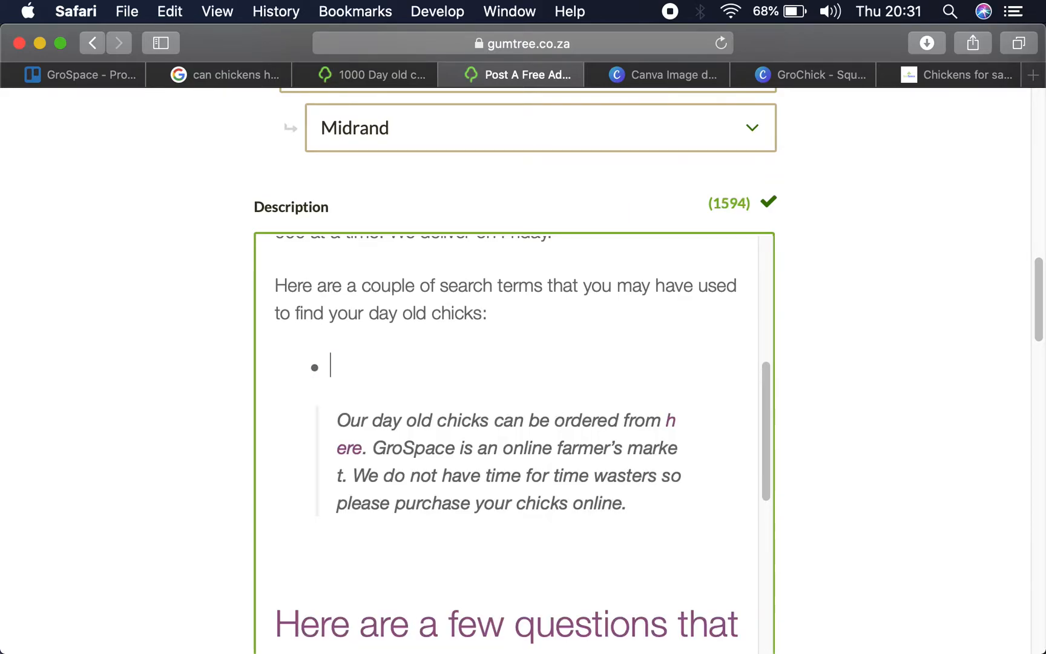
pyautogui.press('BackSpace')
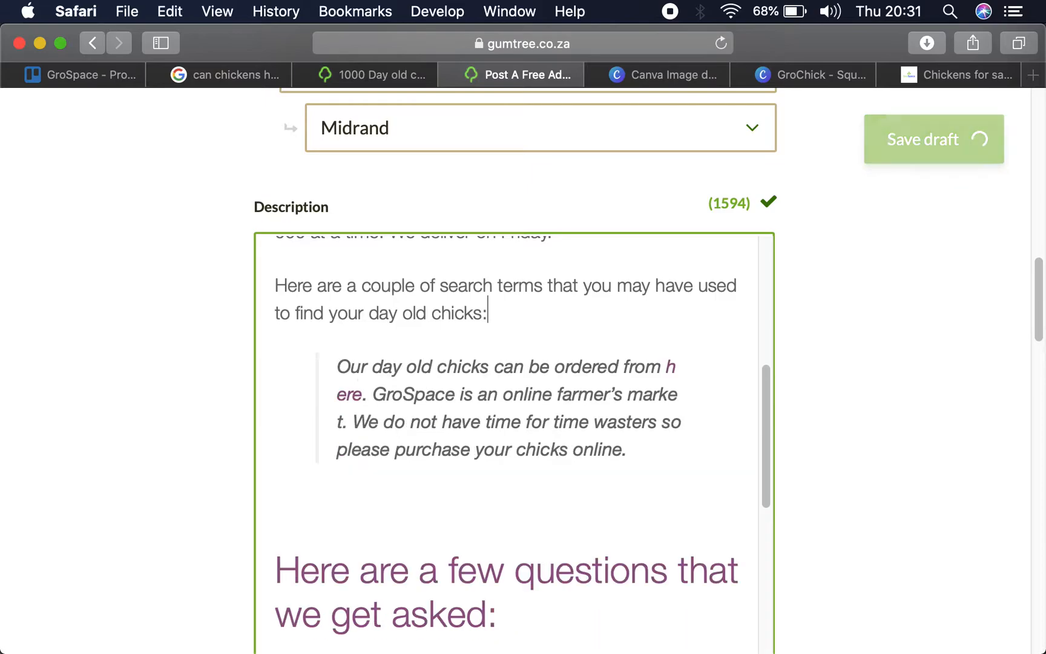
pyautogui.scroll(-5, 373, 396)
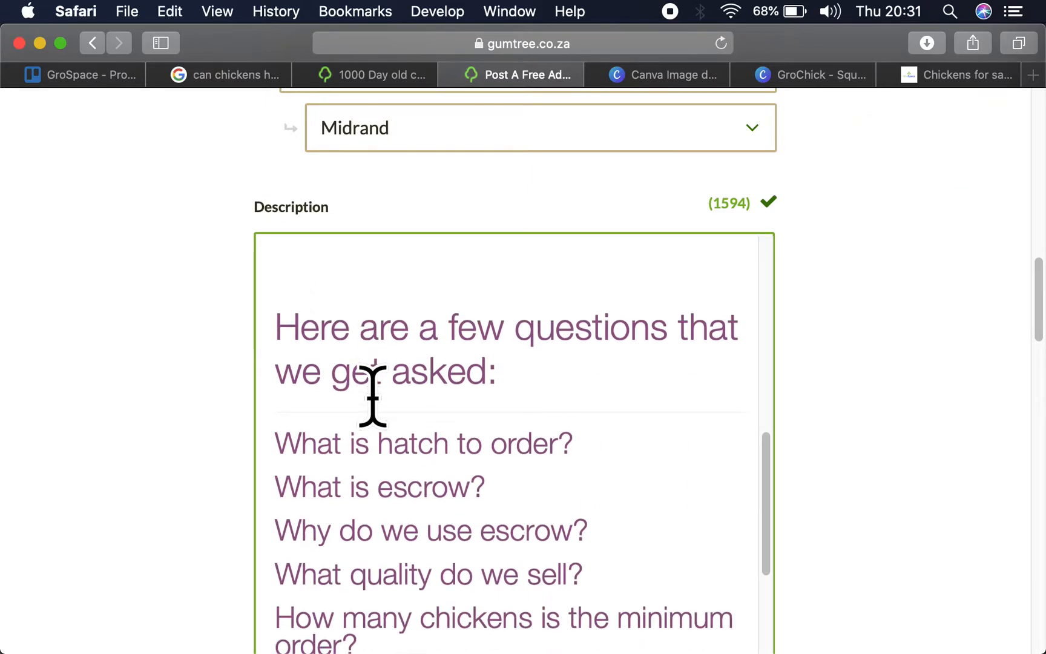
pyautogui.scroll(5, 373, 397)
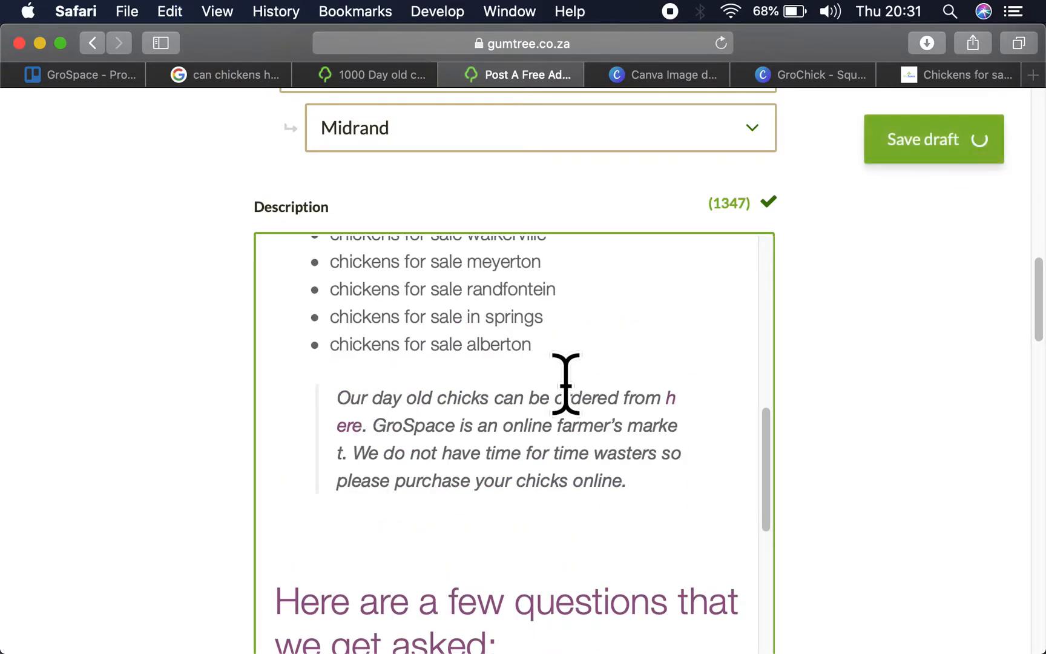
pyautogui.scroll(2, 565, 381)
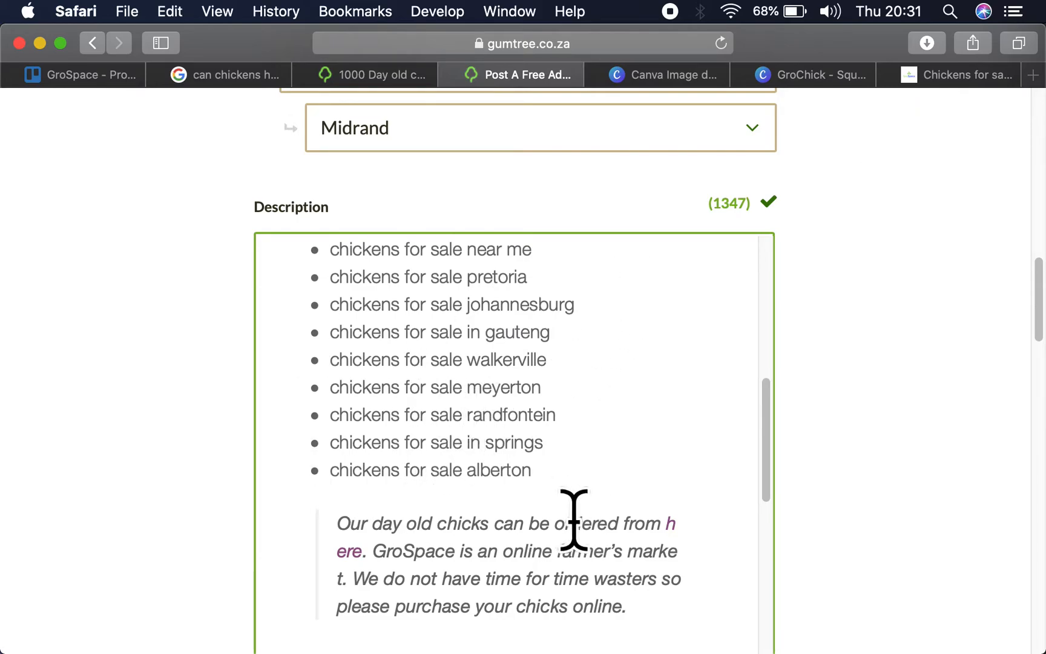
# - Replace the linked word "here." in the quoted day old chicks paragraph with "GroSpace." as plain text
pyautogui.scroll(-3, 574, 520)
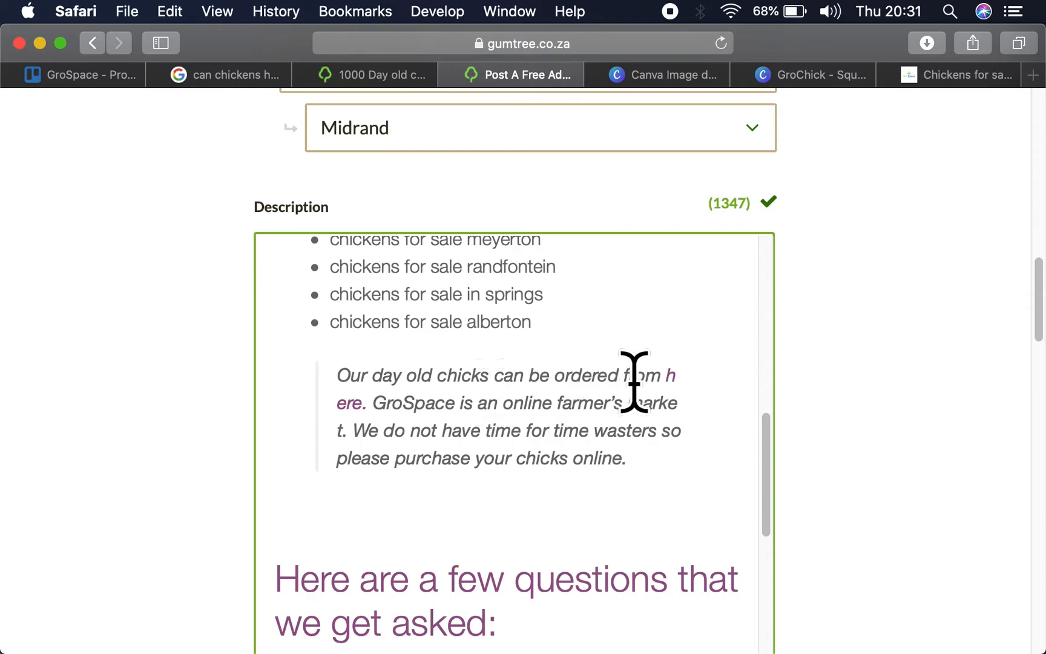
pyautogui.click(338, 375)
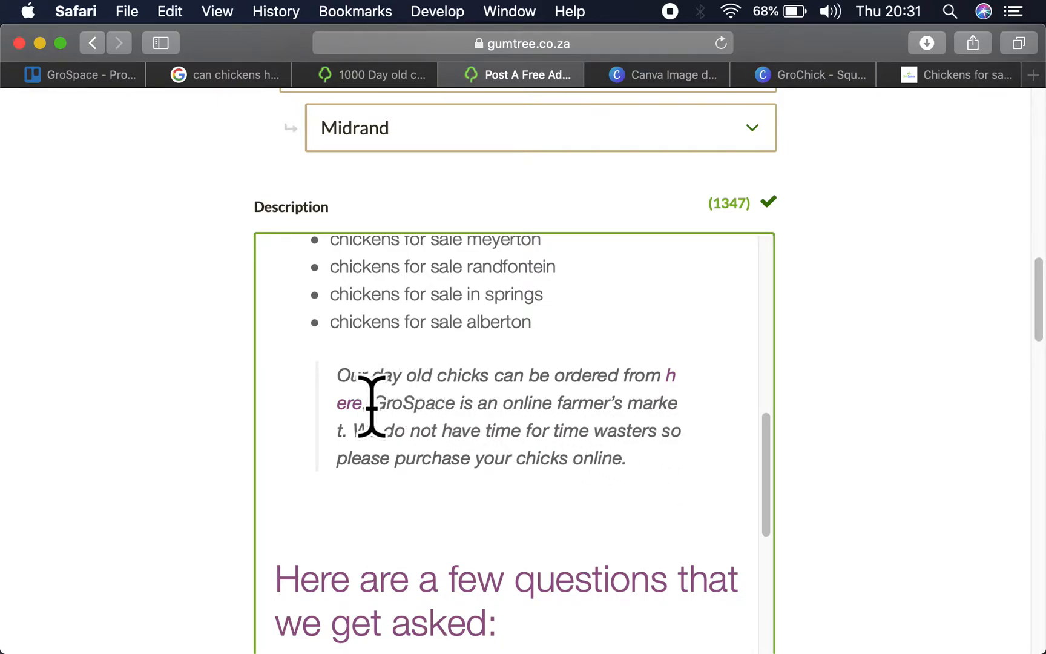
pyautogui.moveTo(367, 405); pyautogui.dragTo(668, 369)
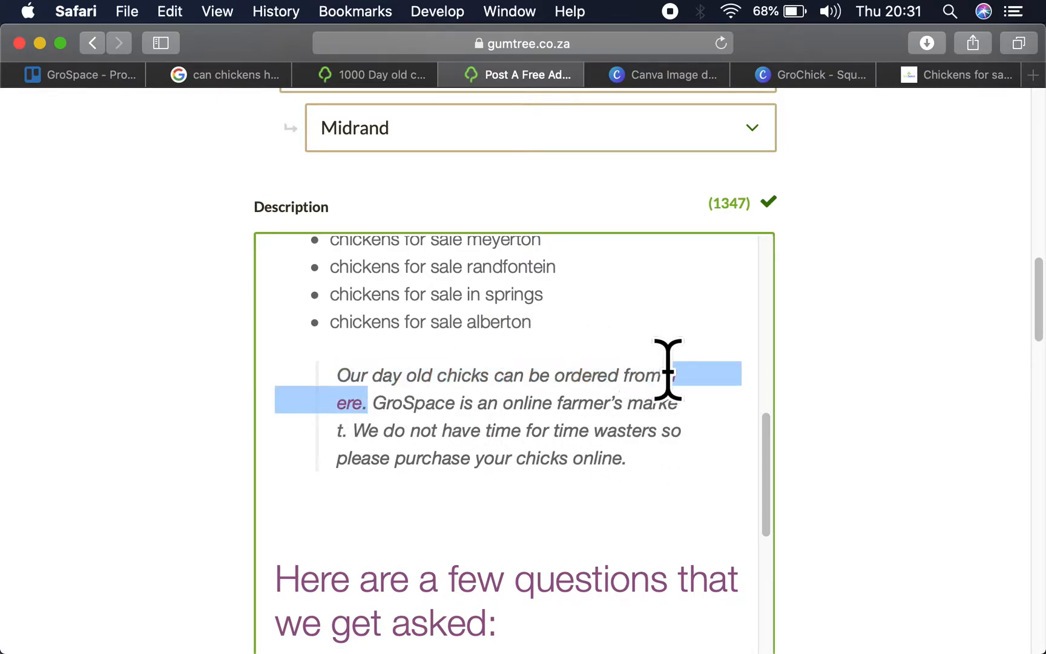
pyautogui.press('BackSpace')
pyautogui.write('GroSPace')
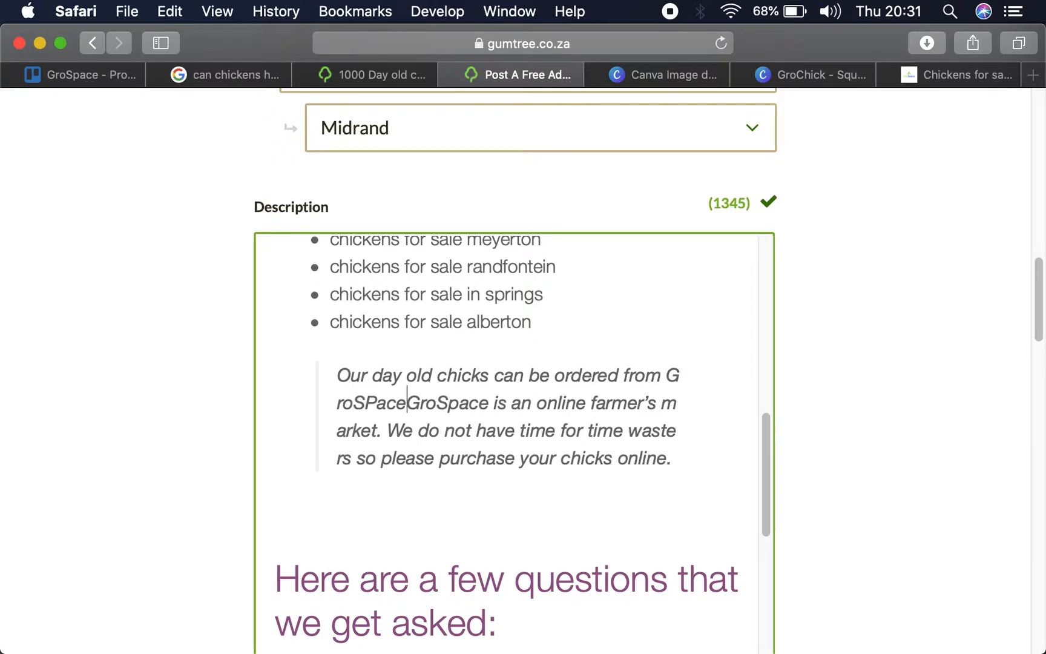
pyautogui.press('BackSpace')
pyautogui.press('BackSpace')
pyautogui.press('BackSpace')
pyautogui.press('BackSpace')
pyautogui.write('pace')
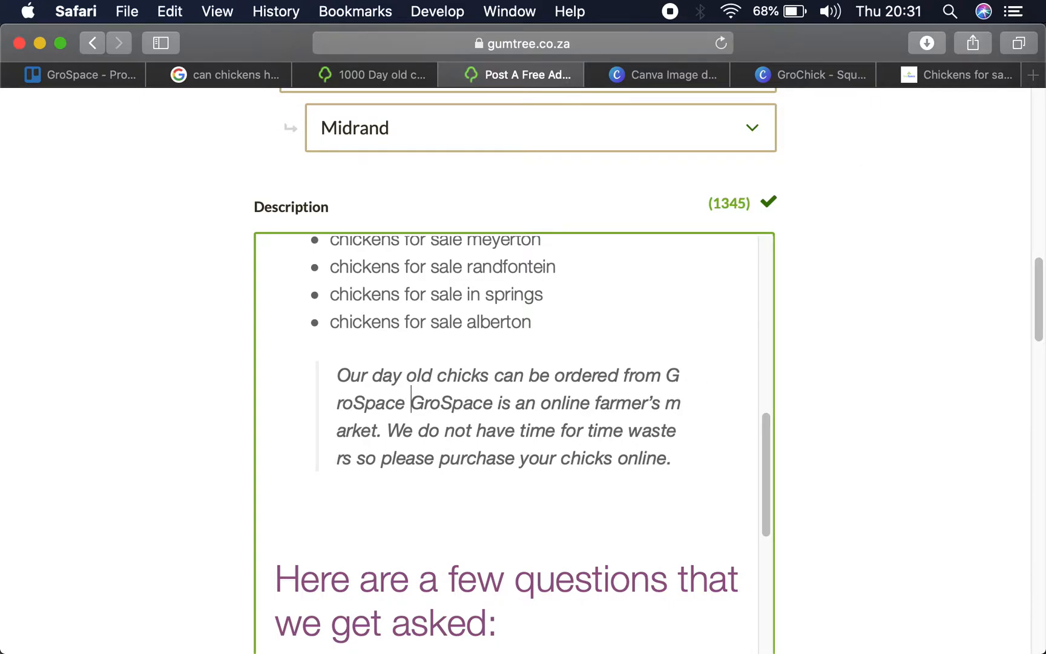
pyautogui.press('BackSpace')
pyautogui.write('.')
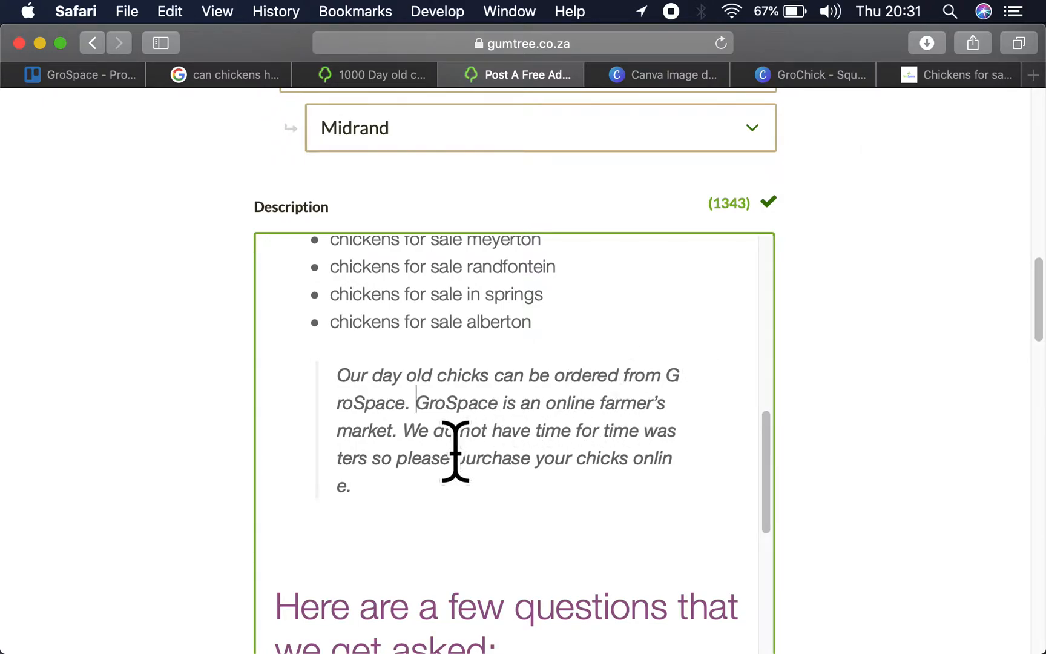
# - Capitalise "Online Farmer's Market" in the quoted paragraph about GroSpace
pyautogui.click(554, 410)
pyautogui.press('BackSpace')
pyautogui.write('O')
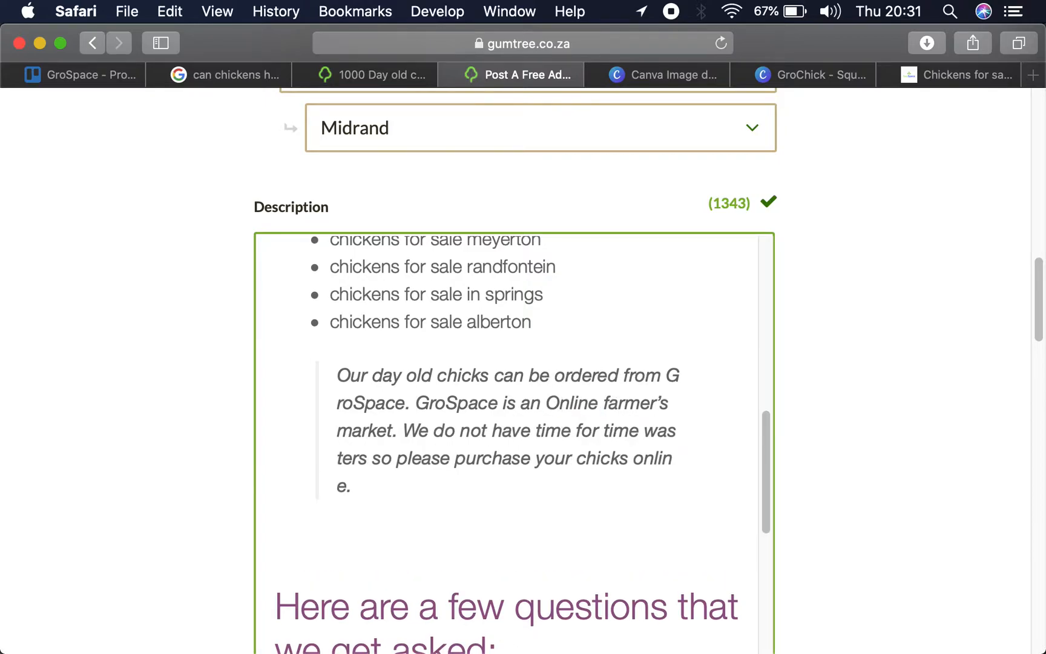
pyautogui.click(611, 403)
pyautogui.press('BackSpace')
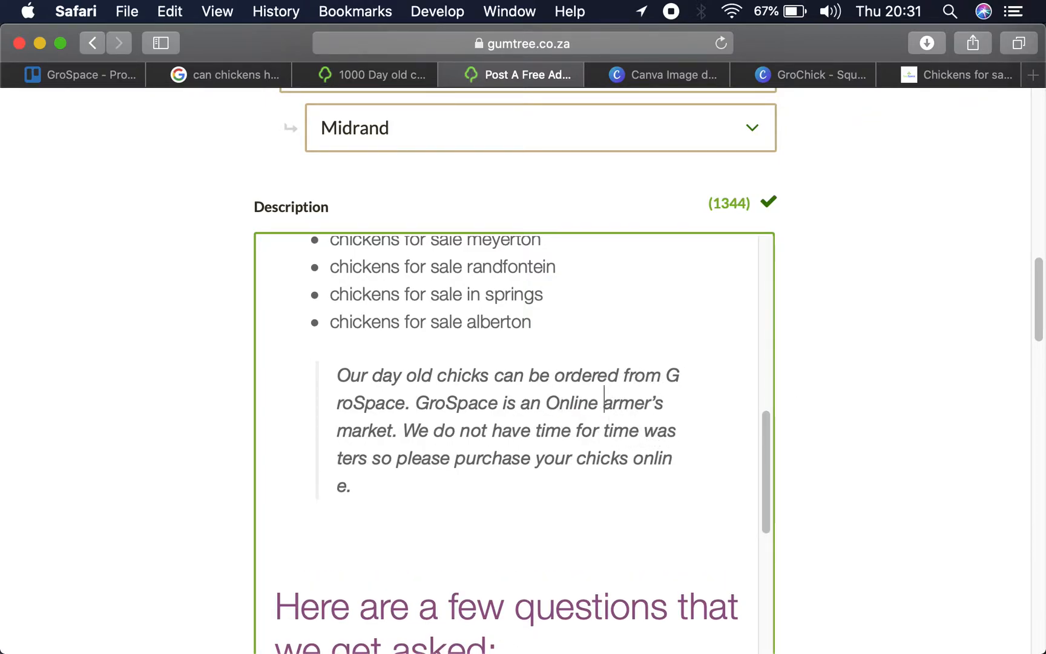
pyautogui.click(349, 432)
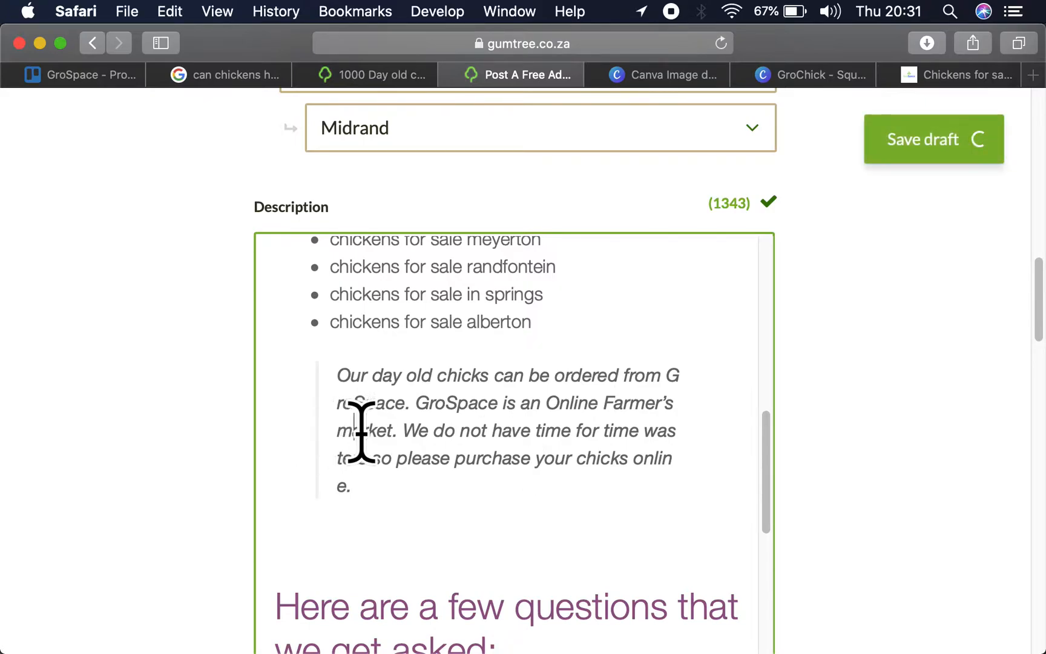
pyautogui.press('BackSpace')
pyautogui.write('M')
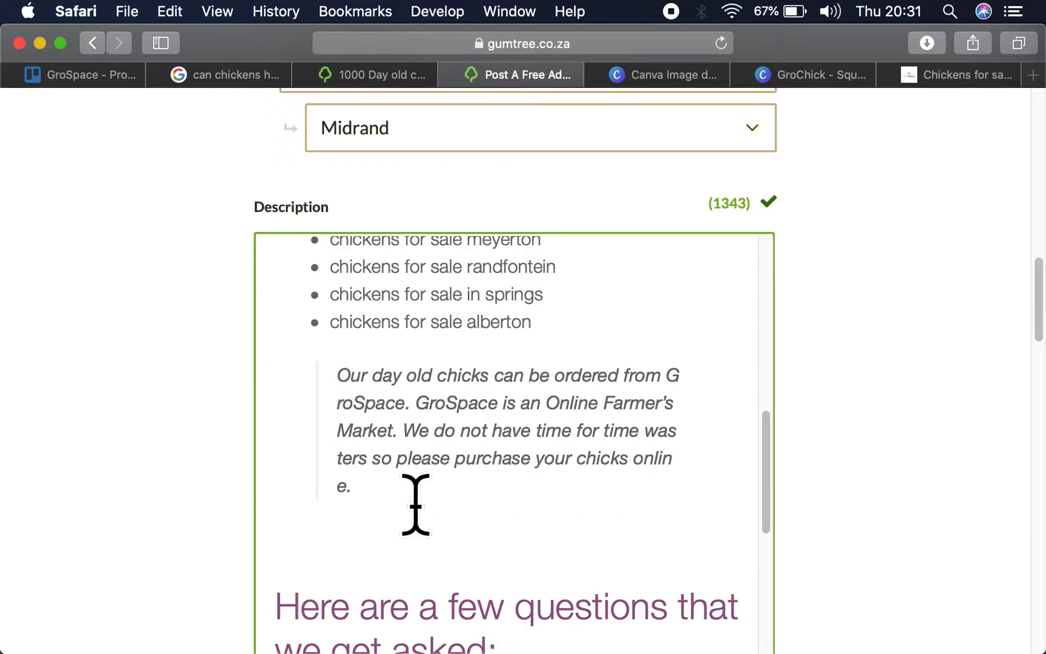
# - Delete the section of frequently asked questions and its blank lines between the quoted paragraph and the GroChick ordering heading
pyautogui.scroll(-3, 415, 504)
pyautogui.scroll(-2, 415, 502)
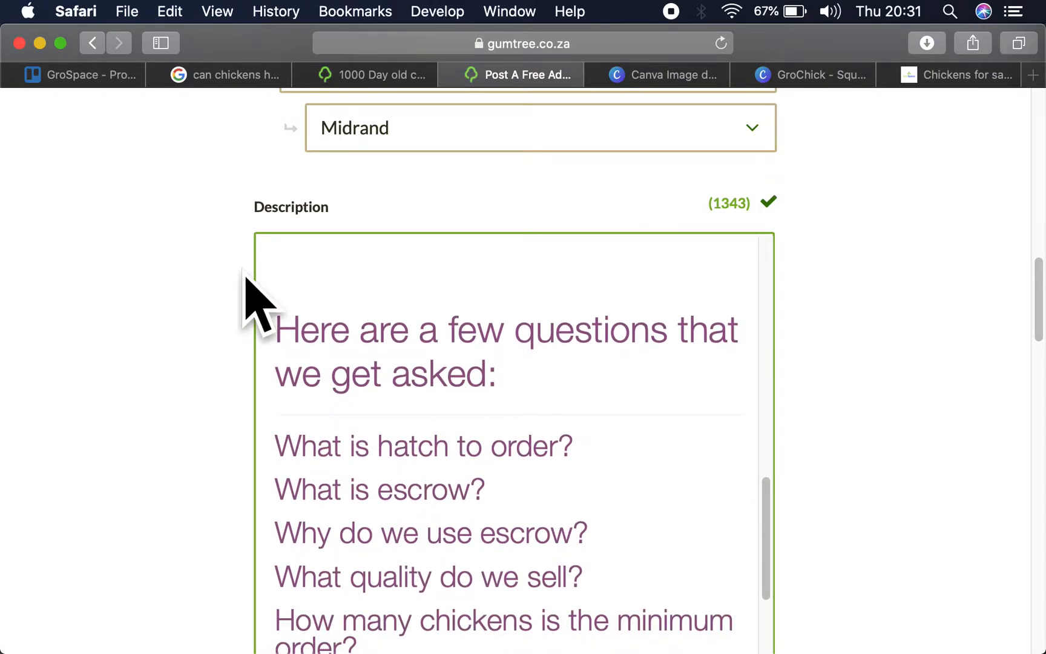
pyautogui.scroll(3, 356, 275)
pyautogui.moveTo(306, 439); pyautogui.dragTo(560, 620)
pyautogui.scroll(-5, 559, 614)
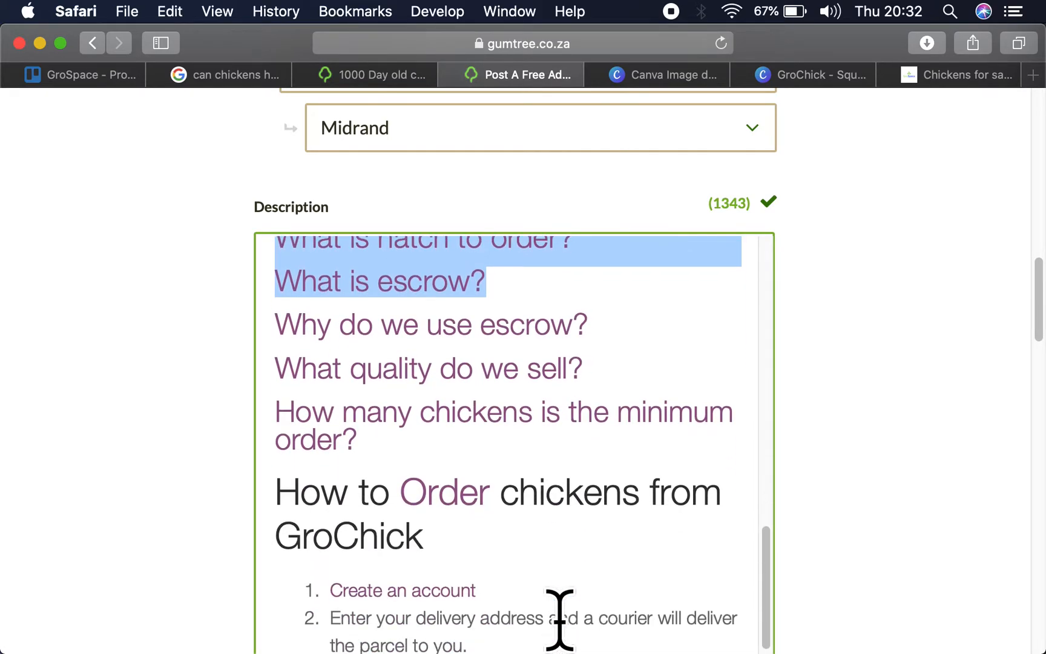
pyautogui.keyDown('shift'); pyautogui.click(371, 445); pyautogui.keyUp('shift')
pyautogui.press('BackSpace')
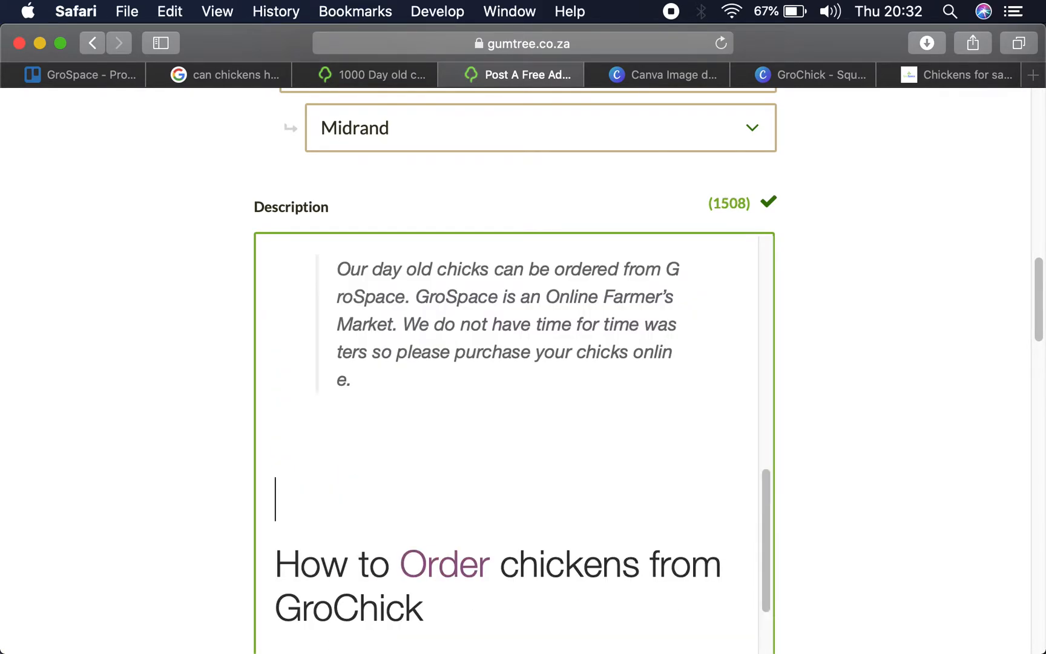
pyautogui.press('BackSpace')
pyautogui.press('BackSpace')
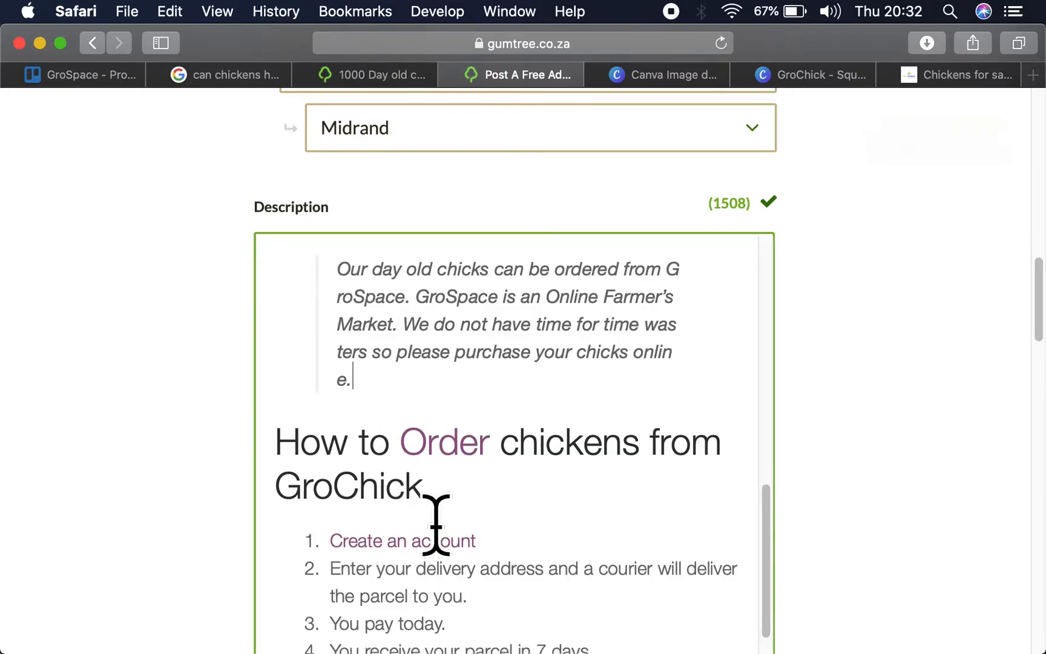
# - Undo the removal of the frequently asked questions section, keeping "Market" capitalised in the quoted paragraph about GroSpace
pyautogui.press('super+z')
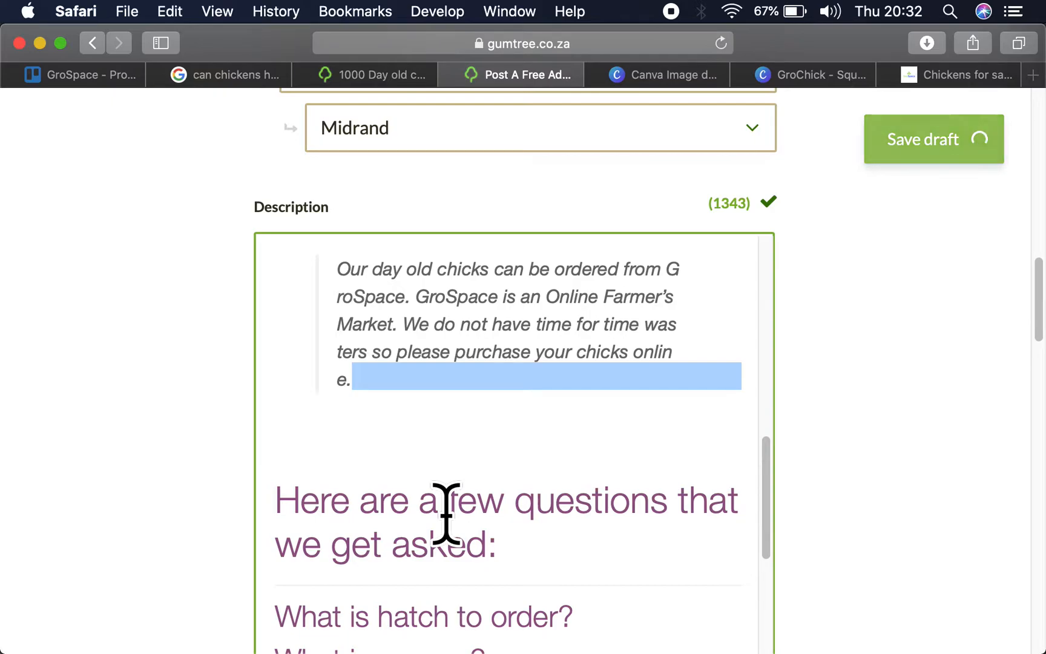
pyautogui.press('BackSpace')
pyautogui.press('super+z')
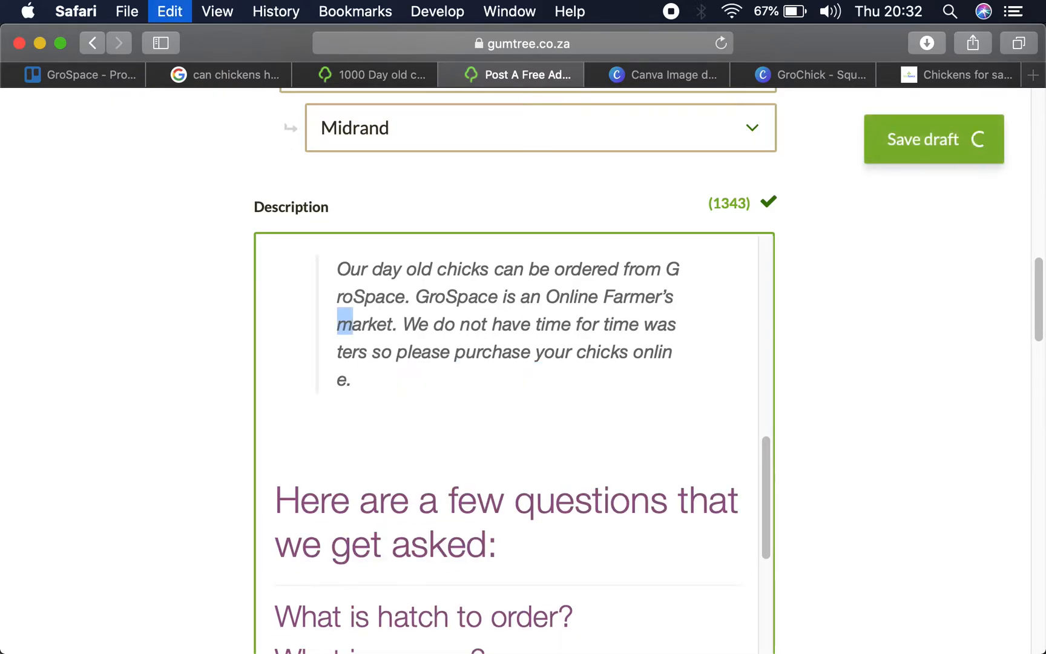
pyautogui.write('M')
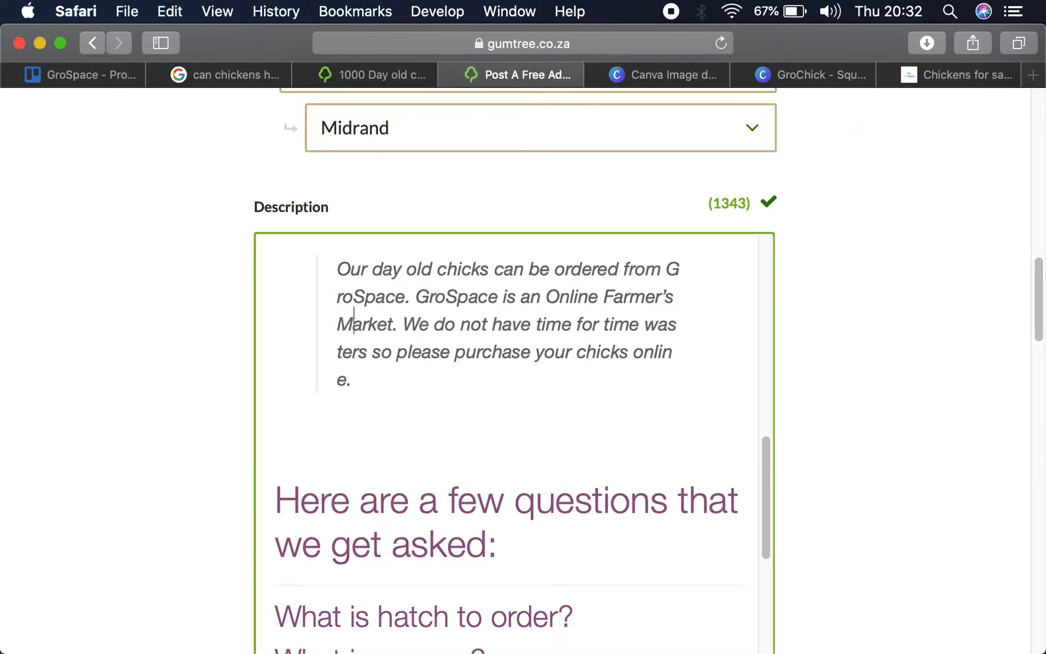
# - Delete the frequently asked questions section and the blank lines above the heading about ordering chickens from GroChick
pyautogui.scroll(-3, 427, 523)
pyautogui.moveTo(275, 303); pyautogui.dragTo(560, 563)
pyautogui.moveTo(436, 472); pyautogui.dragTo(434, 458)
pyautogui.press('BackSpace')
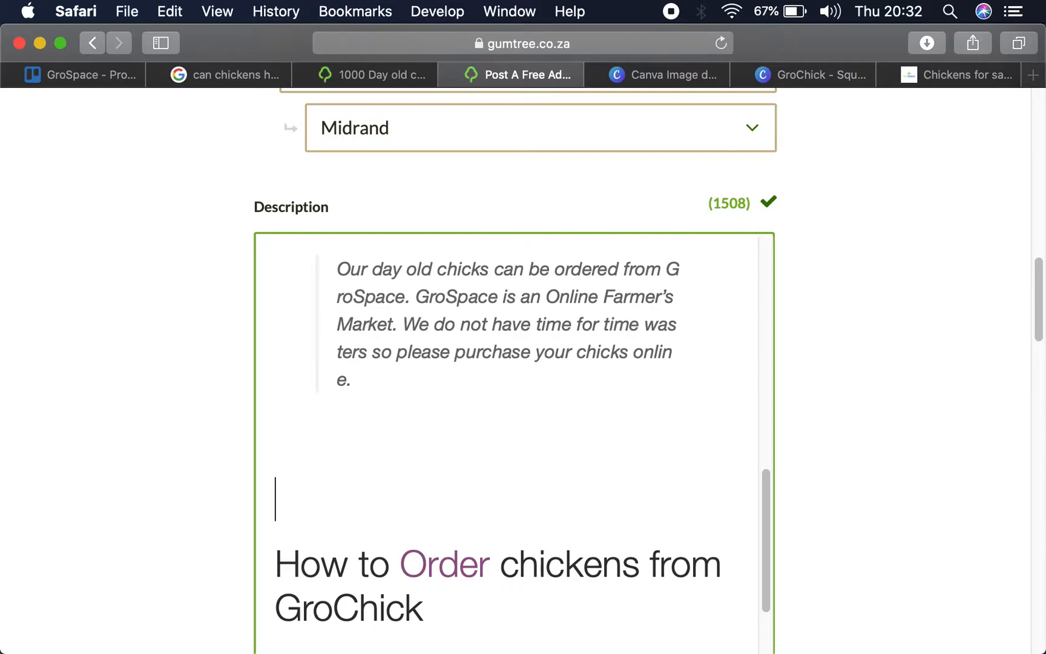
pyautogui.press('BackSpace')
pyautogui.press('BackSpace')
pyautogui.scroll(-3, 515, 442)
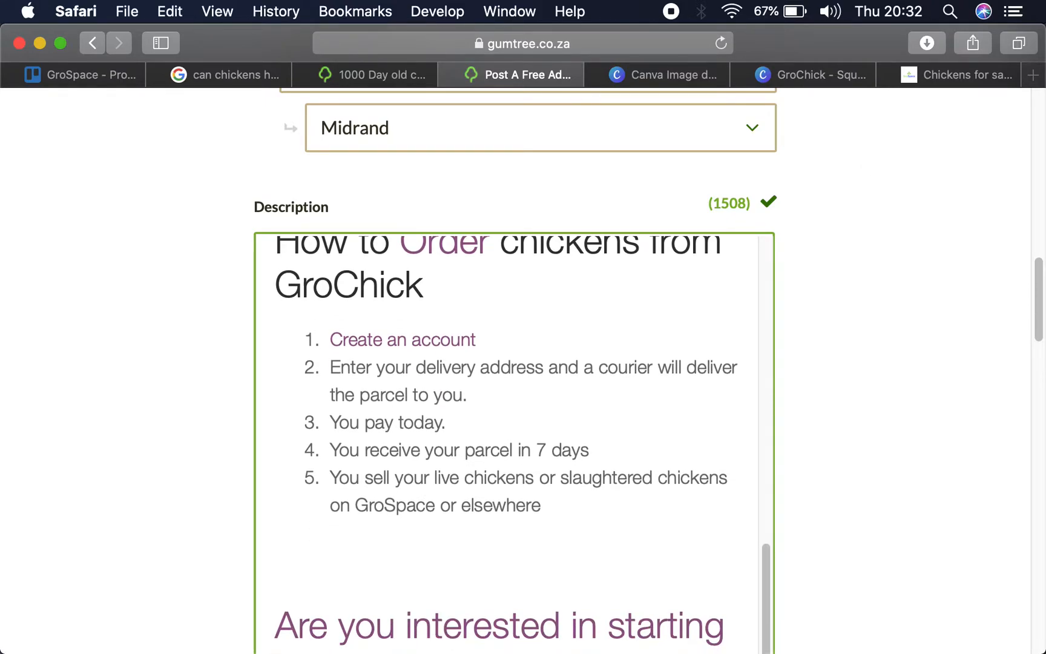
pyautogui.scroll(-3, 515, 442)
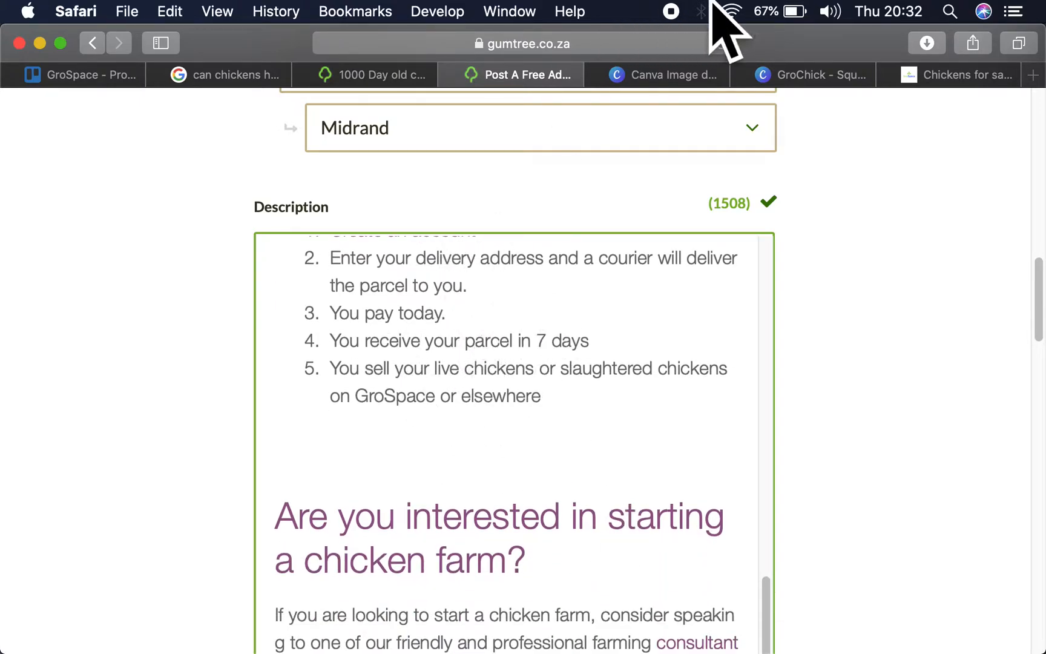
# - Replace "Read" with "Visit GroSpace and read" in the last sentence of the paragraph about starting a chicken farm
pyautogui.click(932, 75)
pyautogui.scroll(10, 502, 351)
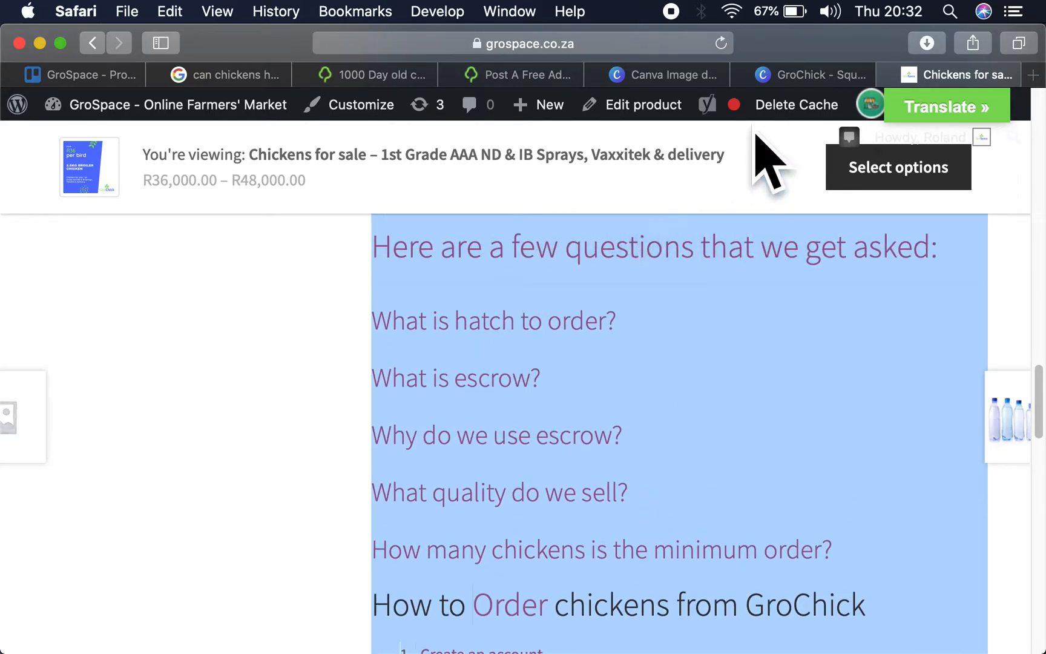
pyautogui.click(537, 67)
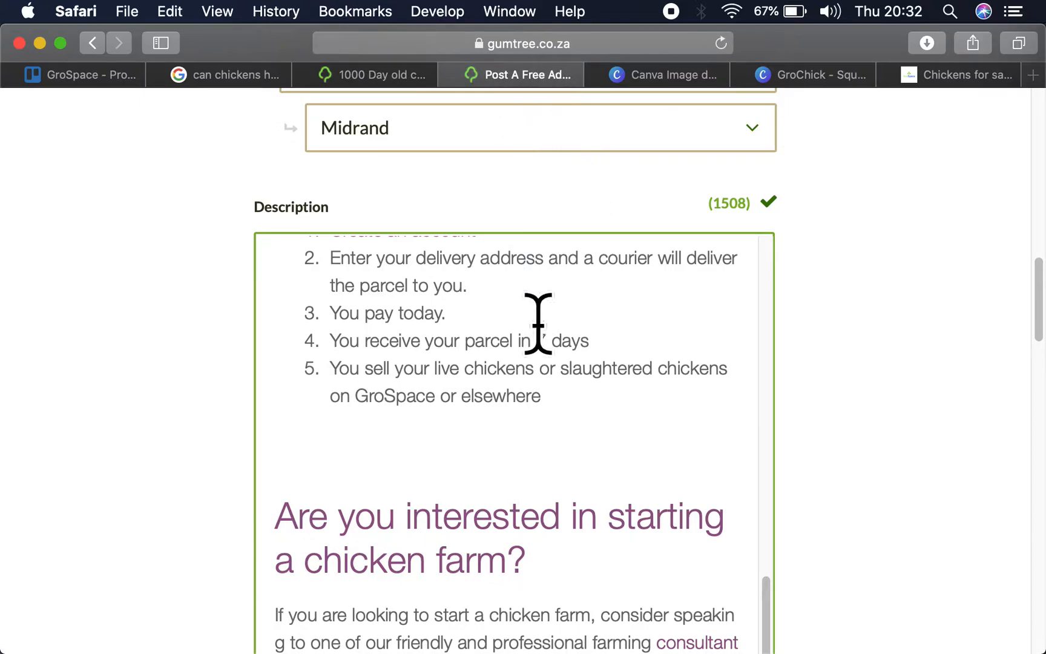
pyautogui.scroll(-10, 539, 324)
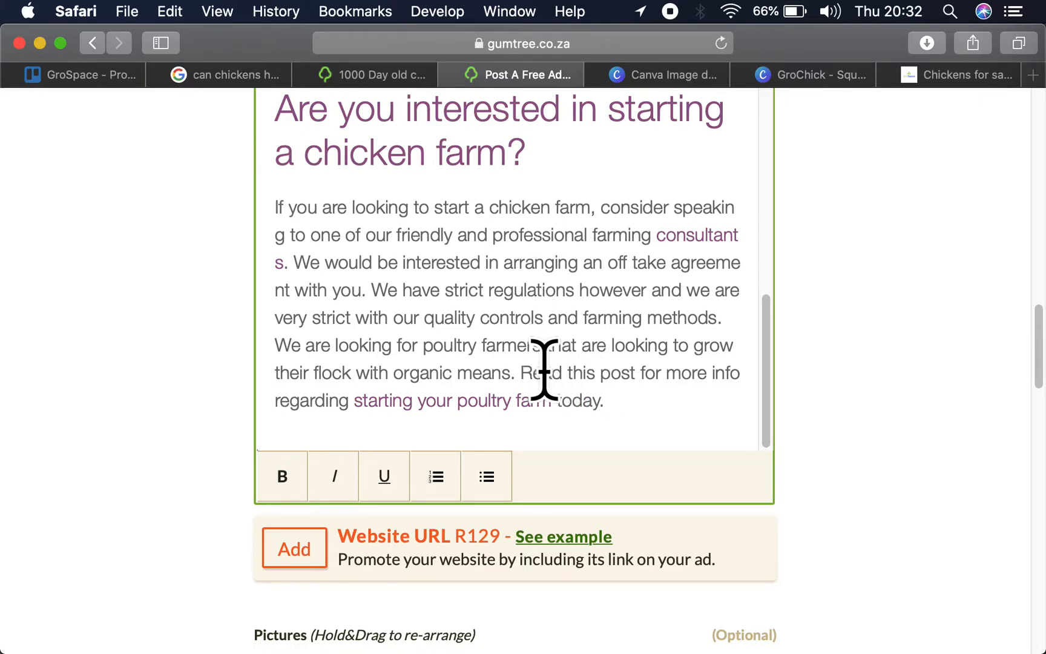
pyautogui.write('Visit GroSPaca')
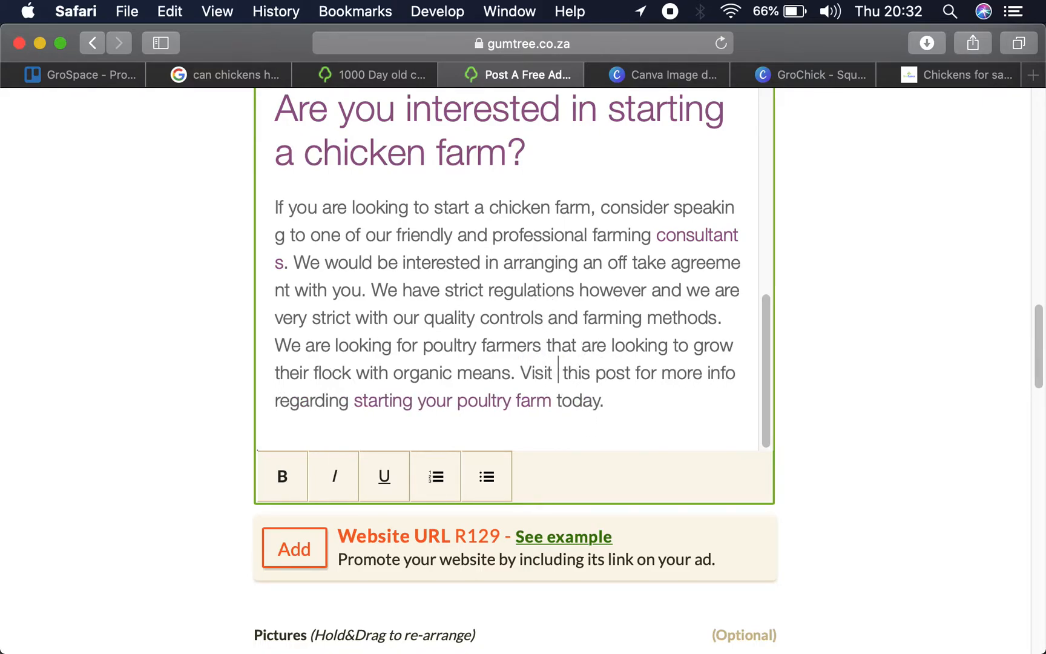
pyautogui.write('e')
pyautogui.press('BackSpace')
pyautogui.press('BackSpace')
pyautogui.press('BackSpace')
pyautogui.press('BackSpace')
pyautogui.press('BackSpace')
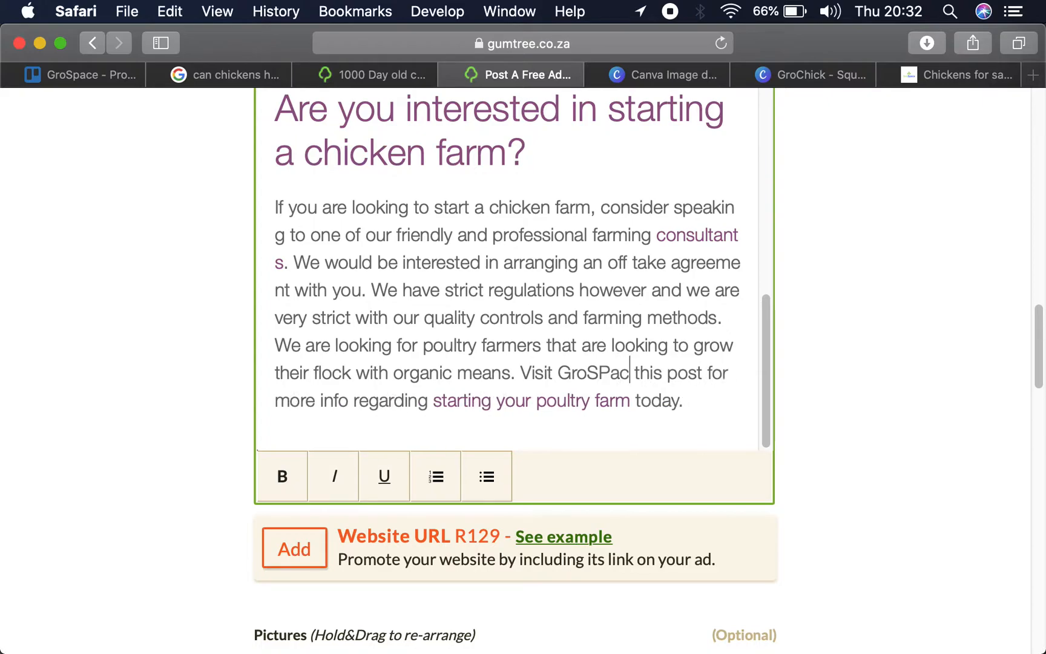
pyautogui.write('pace')
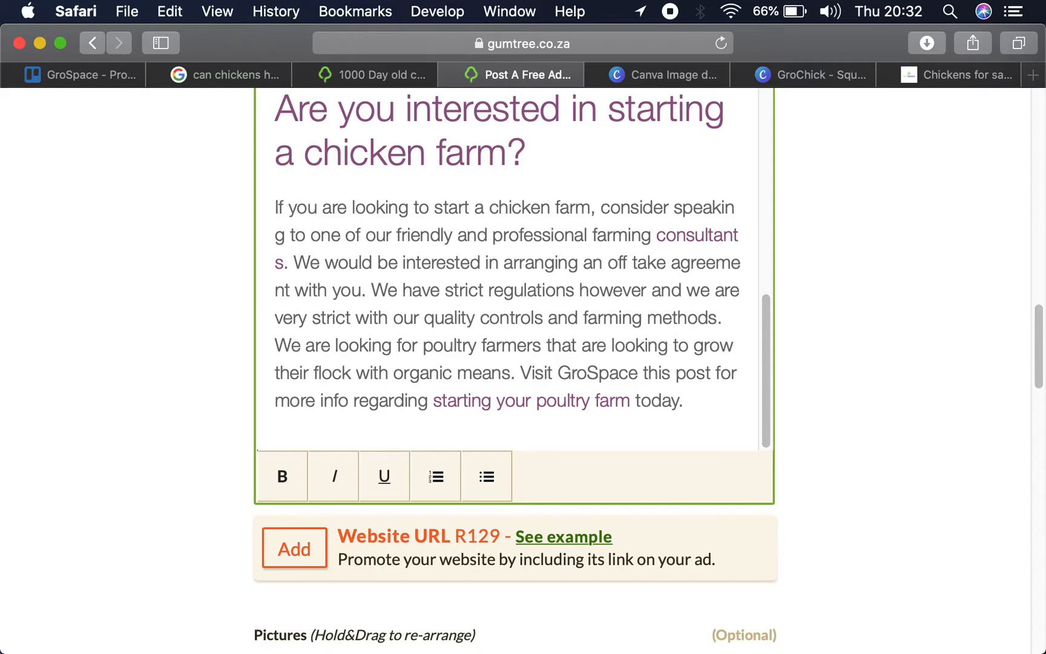
pyautogui.write(' and read')
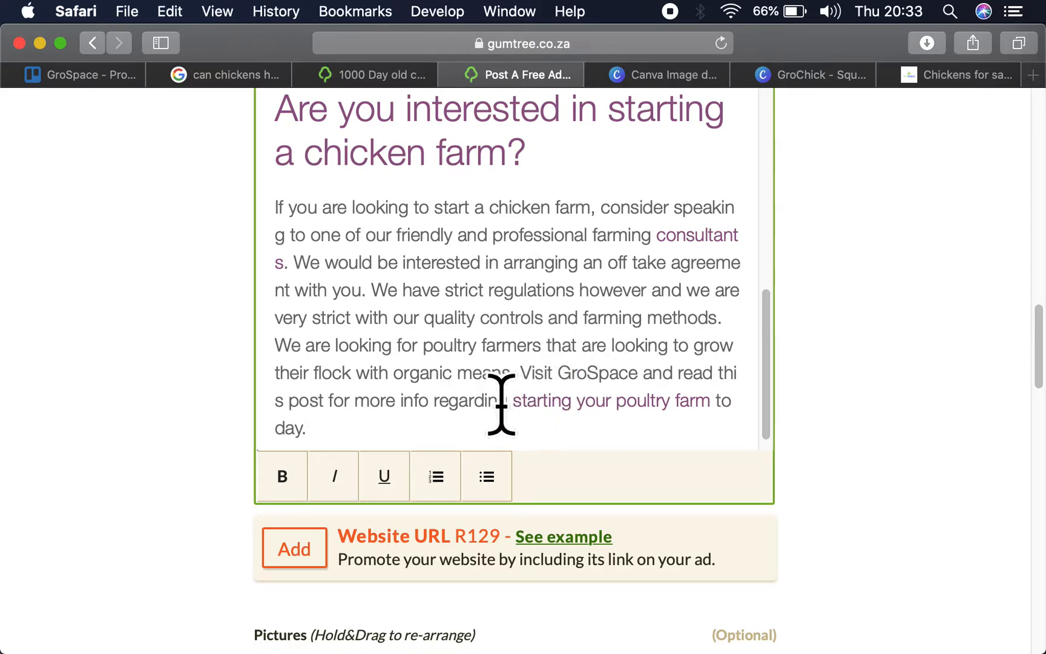
# - Change the delivery day in the 42 day old broiler chickens paragraph to Wednesday
pyautogui.scroll(10, 490, 338)
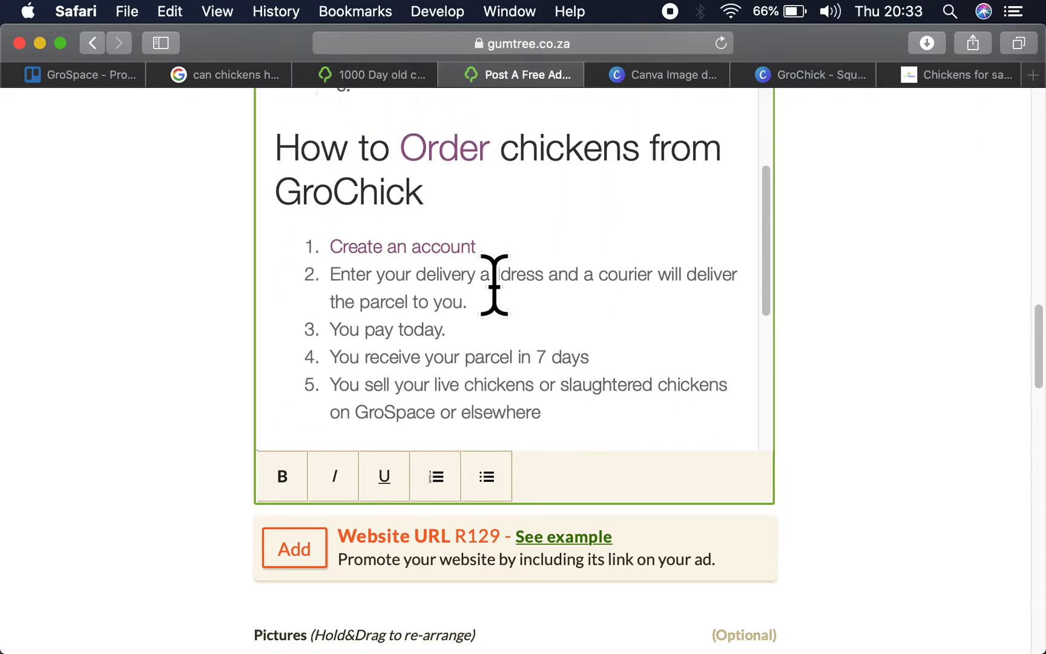
pyautogui.scroll(10, 460, 274)
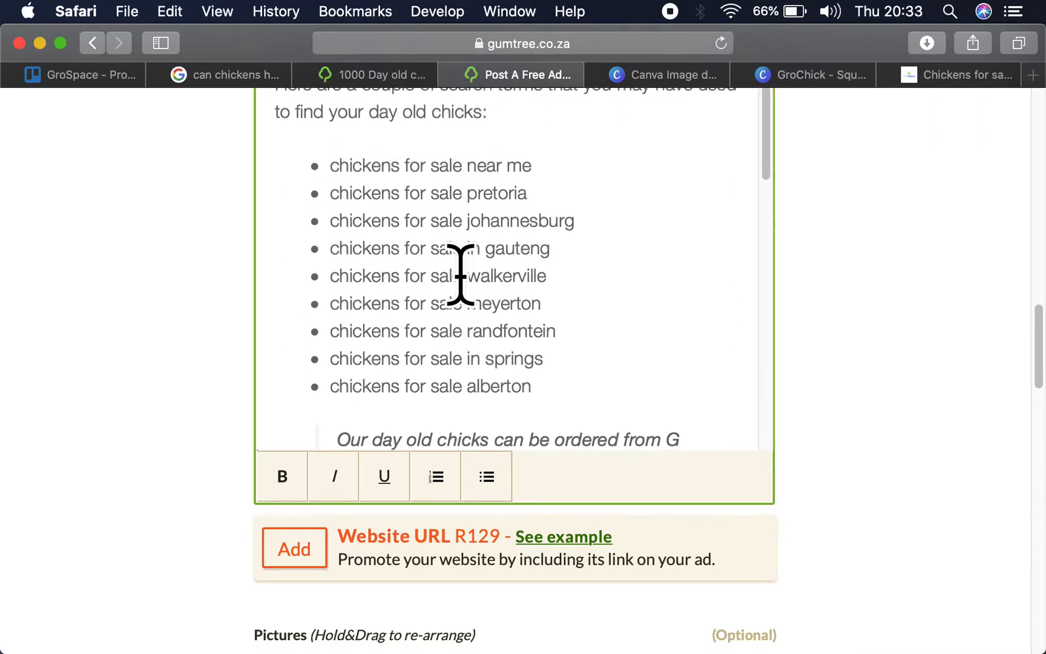
pyautogui.scroll(5, 460, 274)
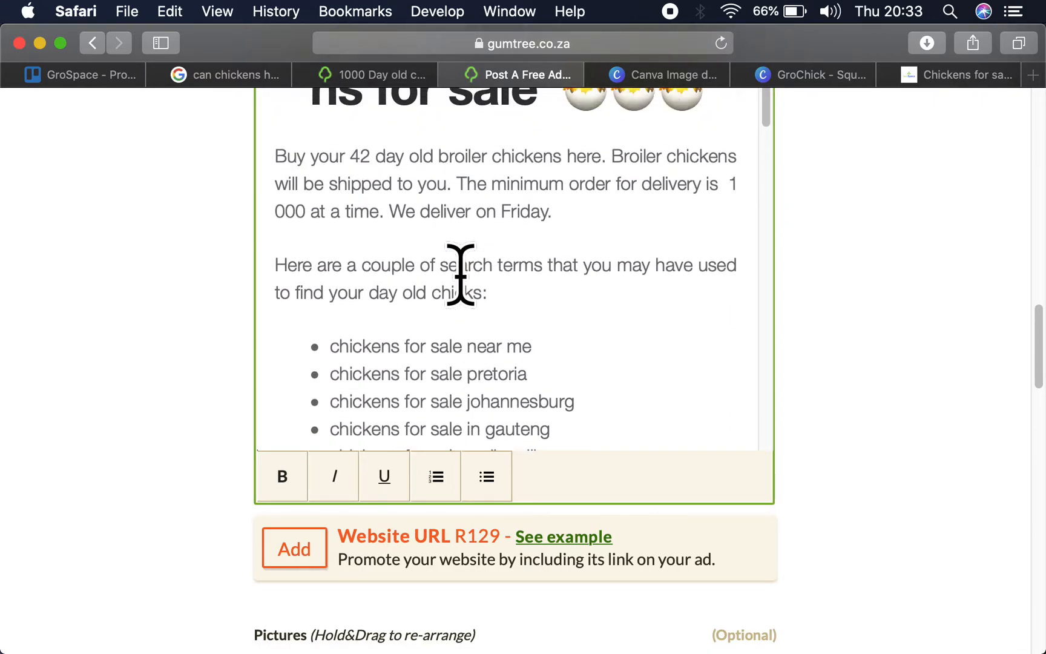
pyautogui.scroll(-5, 460, 274)
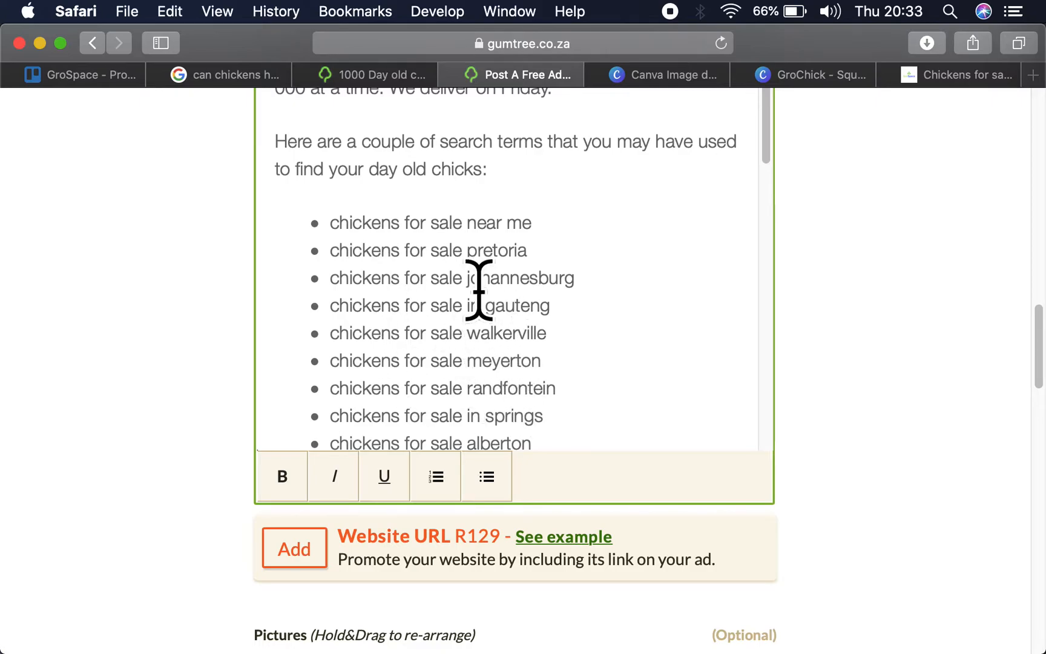
pyautogui.click(939, 76)
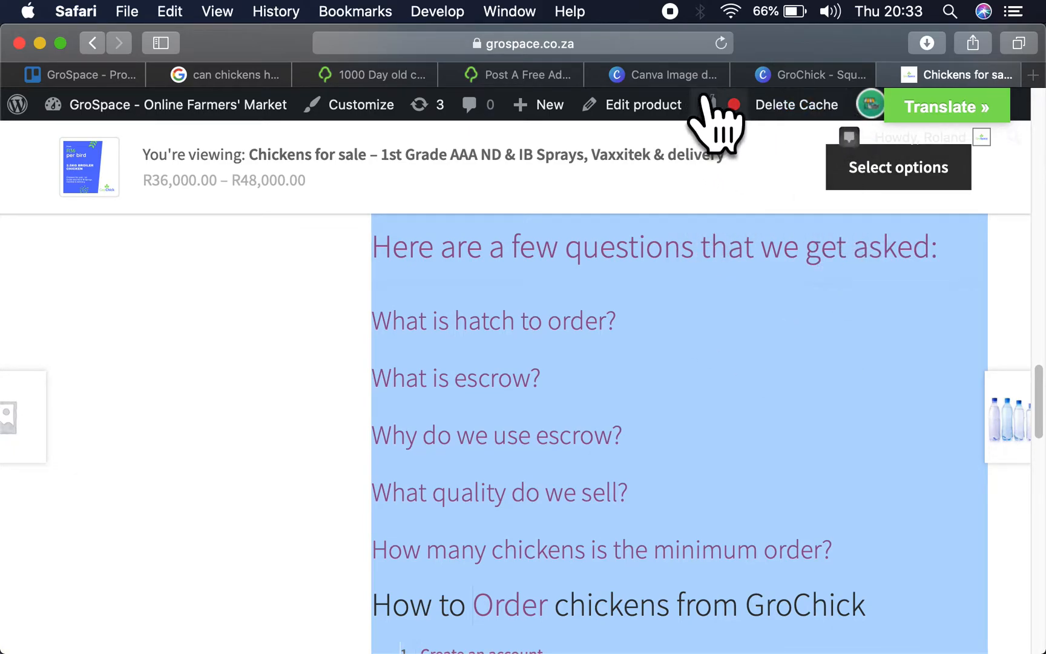
pyautogui.scroll(15, 822, 215)
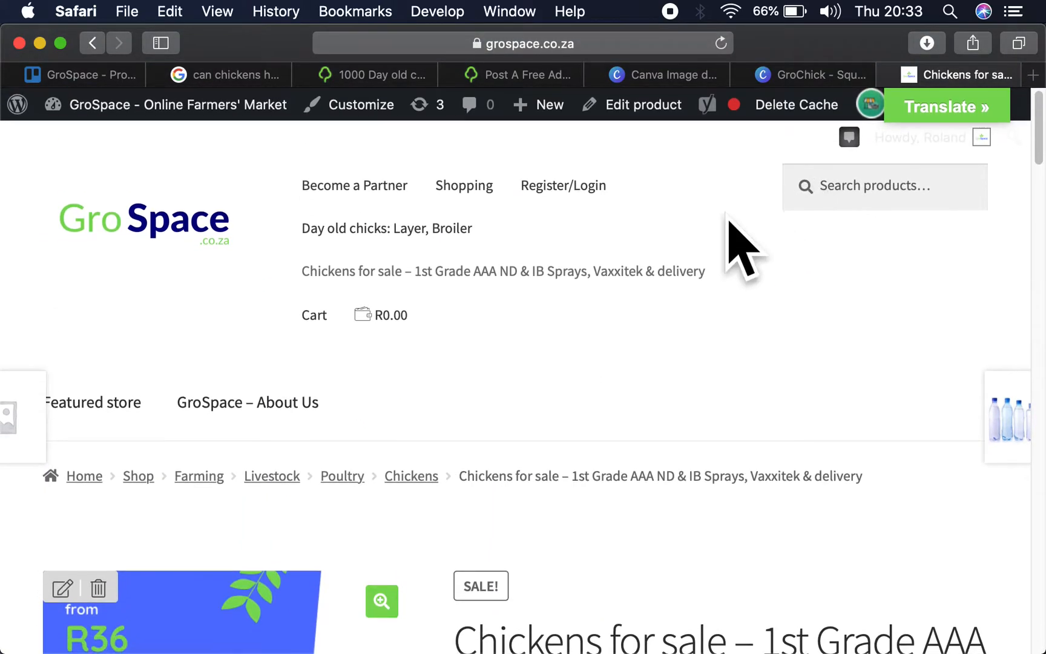
pyautogui.moveTo(563, 195)
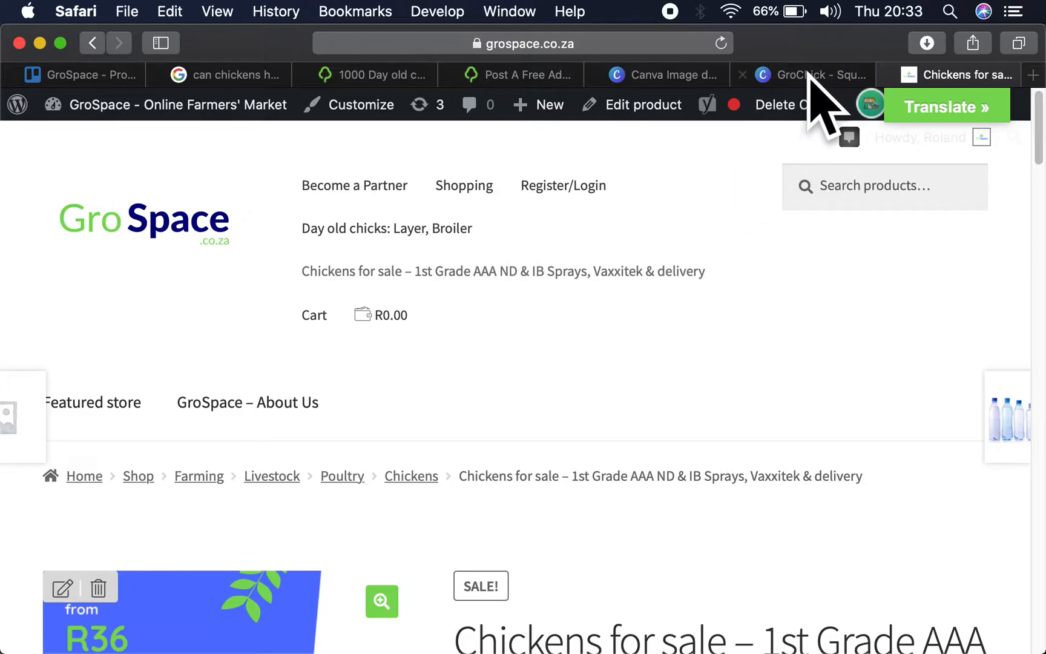
pyautogui.click(552, 76)
pyautogui.scroll(5, 551, 338)
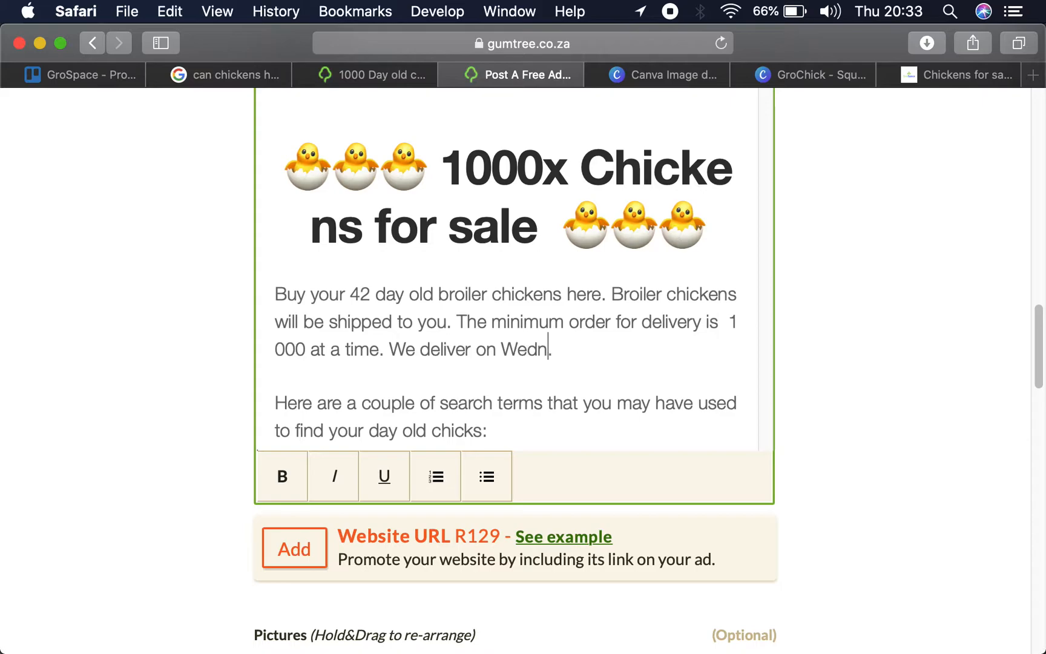
pyautogui.write('esday')
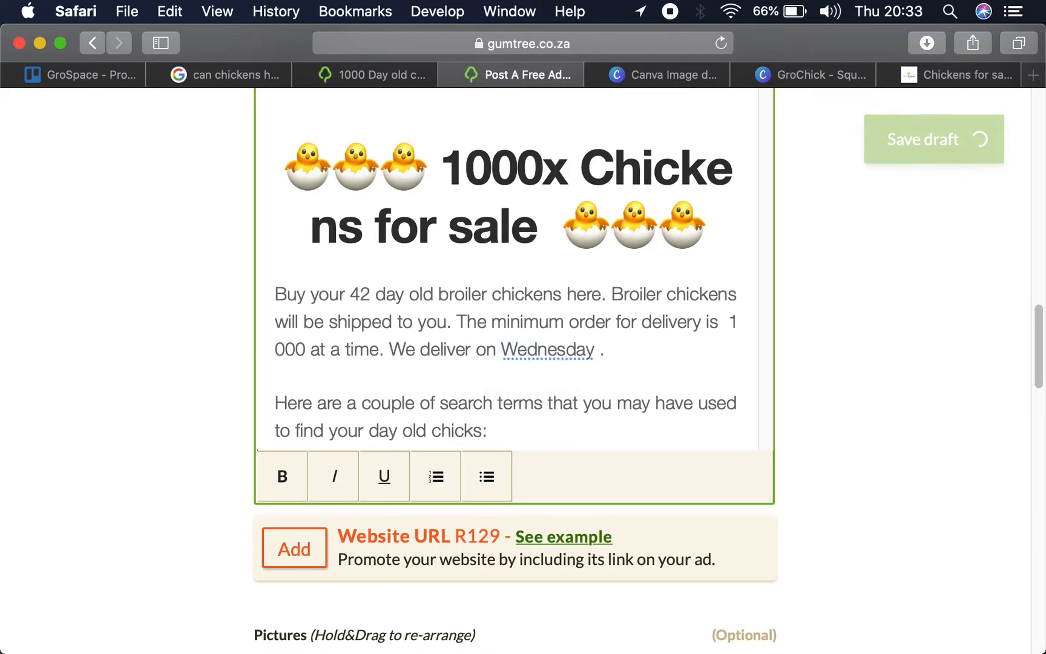
pyautogui.press('BackSpace')
pyautogui.press('Right')
# - Add the sentence "Make sure your order is in before Tuesday the previous week." after the delivery day
pyautogui.write('Make sure ')
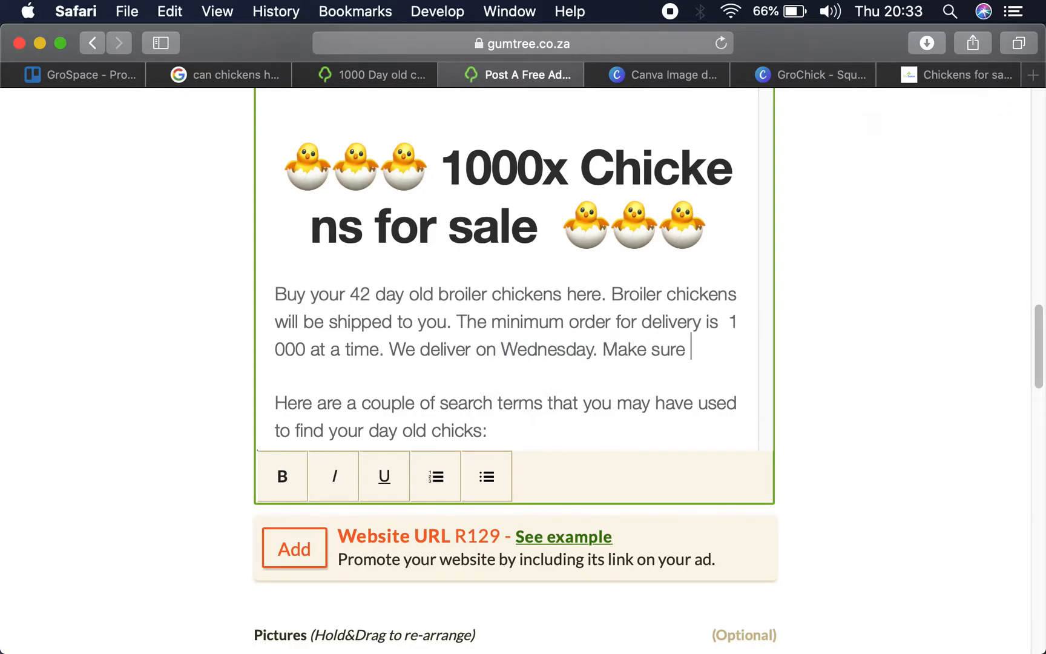
pyautogui.write('your o orders')
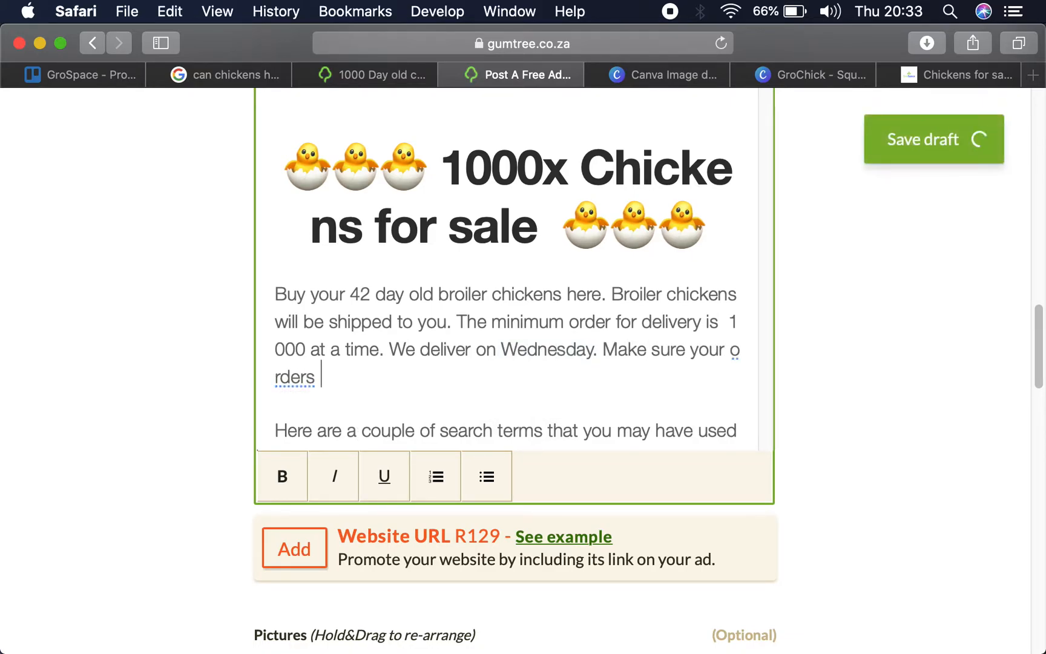
pyautogui.press('BackSpace')
pyautogui.press('BackSpace')
pyautogui.press('BackSpace')
pyautogui.press('BackSpace')
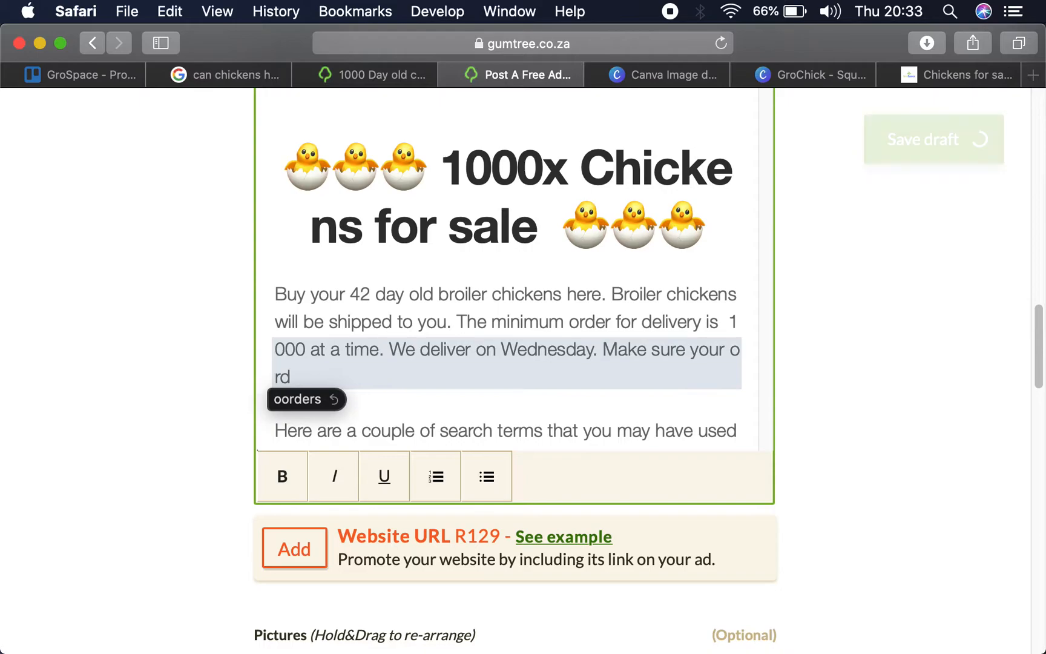
pyautogui.write('er is in before Tuesday the previous week.')
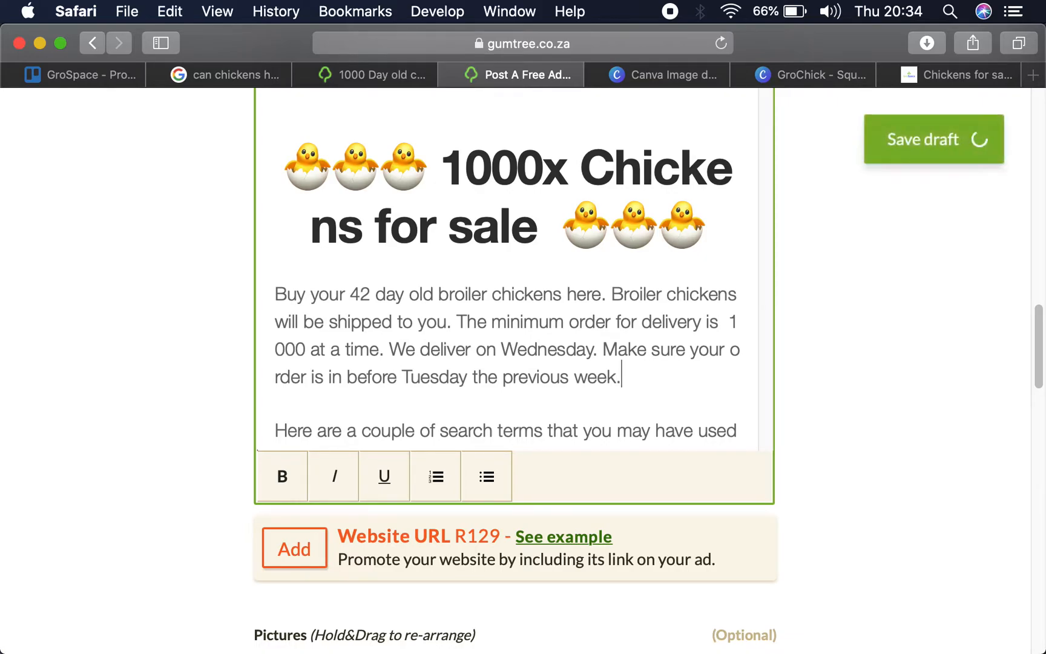
# - End the broiler chickens paragraph with the sentence "Our orders are bulk shipped to your door."
pyautogui.write('Outr')
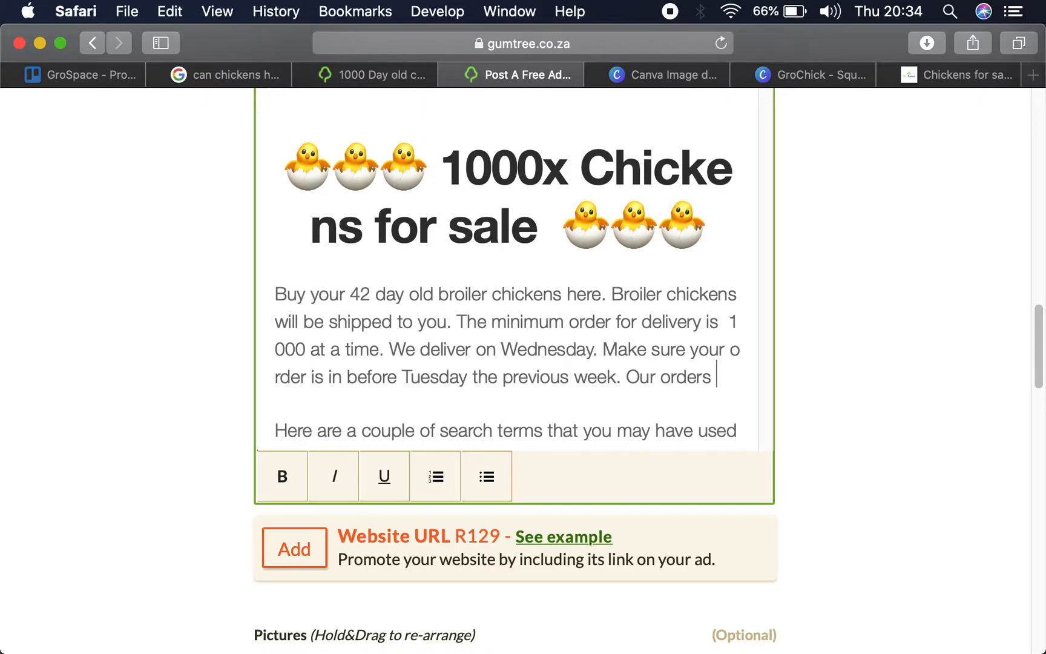
pyautogui.write(' bulk')
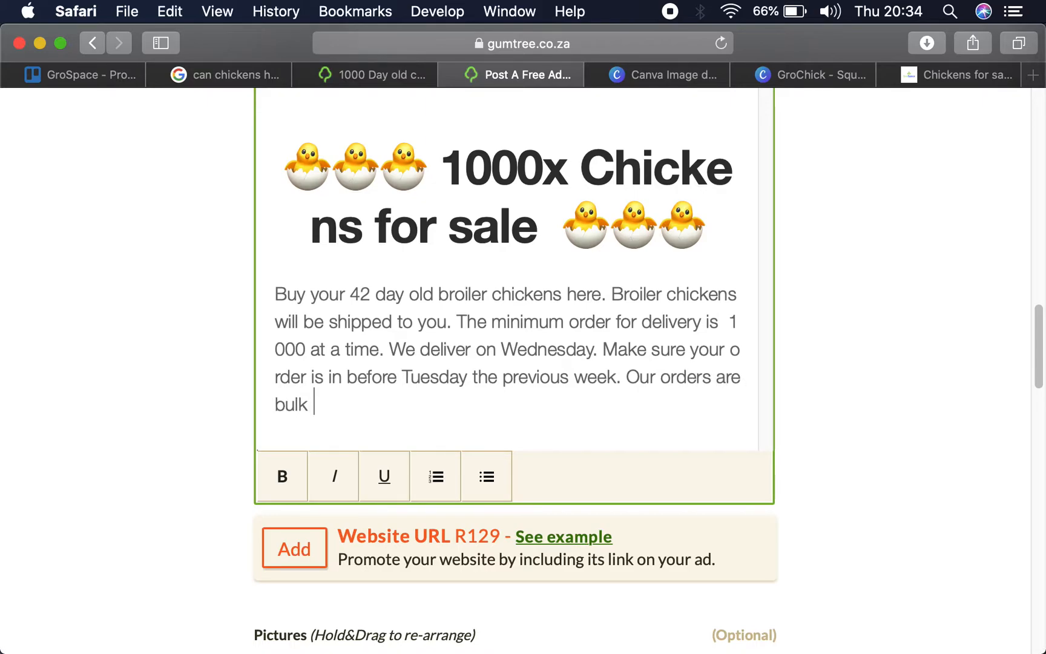
pyautogui.write(' shiopped ')
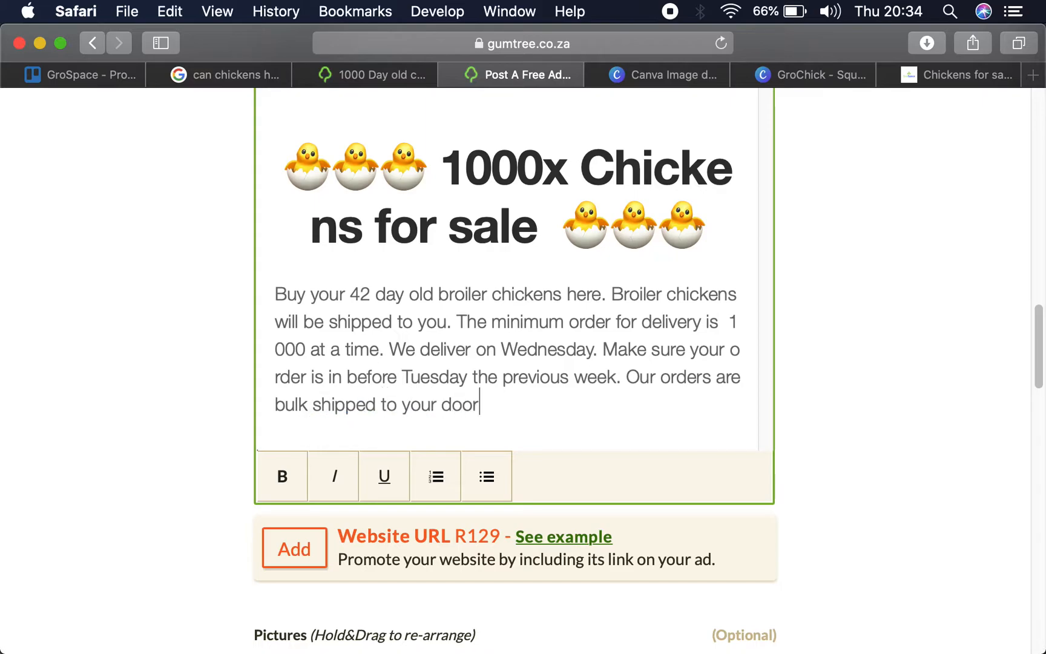
pyautogui.write('to your door')
pyautogui.press('super+v')
# - Review the edited description from the ordering steps back to its opening heading, and check the ad's picture slots
pyautogui.scroll(-5, 522, 345)
pyautogui.scroll(-5, 522, 345)
pyautogui.scroll(-10, 522, 345)
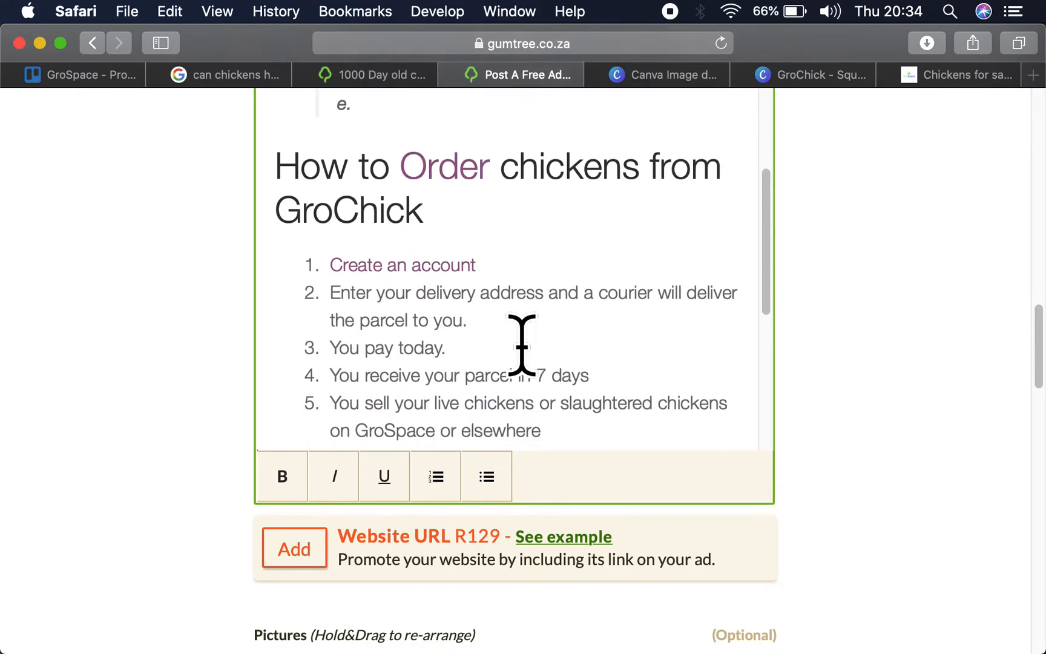
pyautogui.scroll(15, 522, 345)
pyautogui.scroll(5, 522, 345)
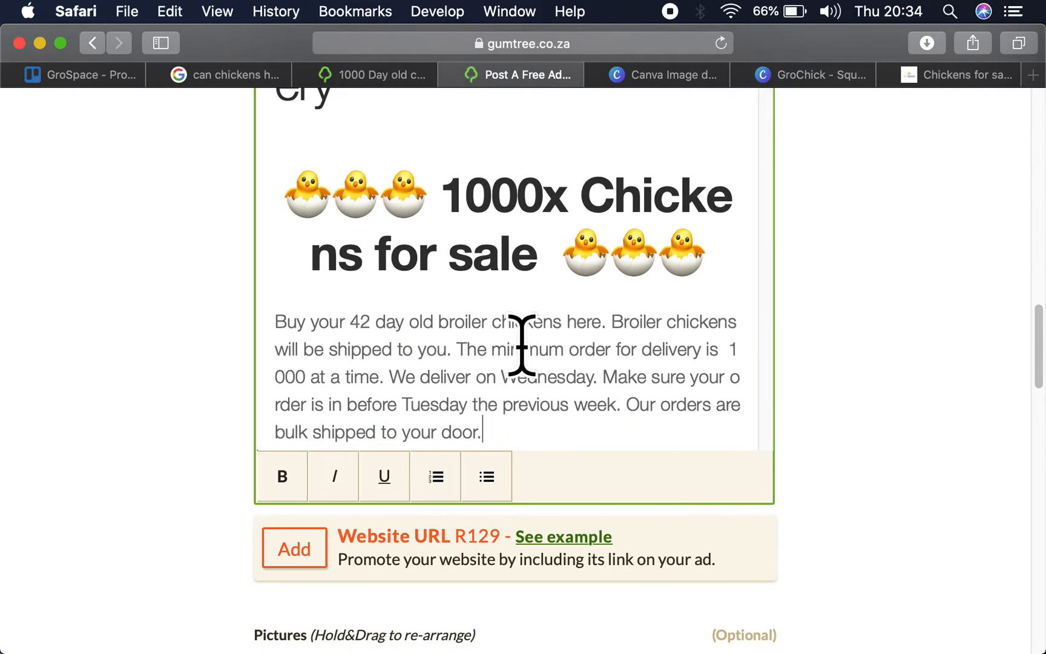
pyautogui.scroll(5, 434, 187)
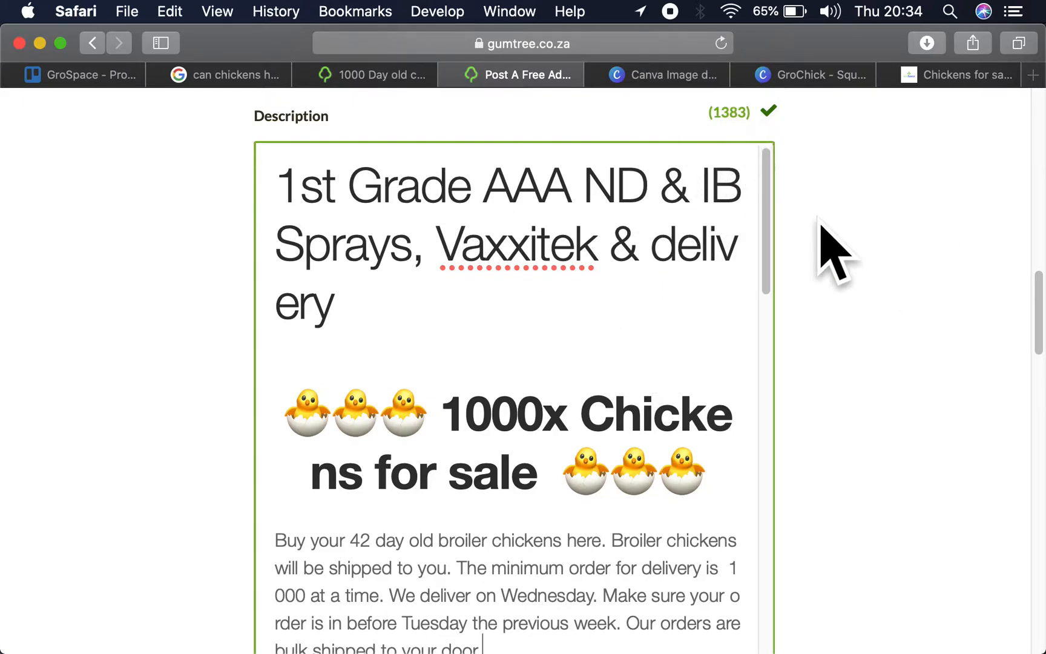
pyautogui.scroll(-6, 818, 221)
pyautogui.scroll(-4, 415, 385)
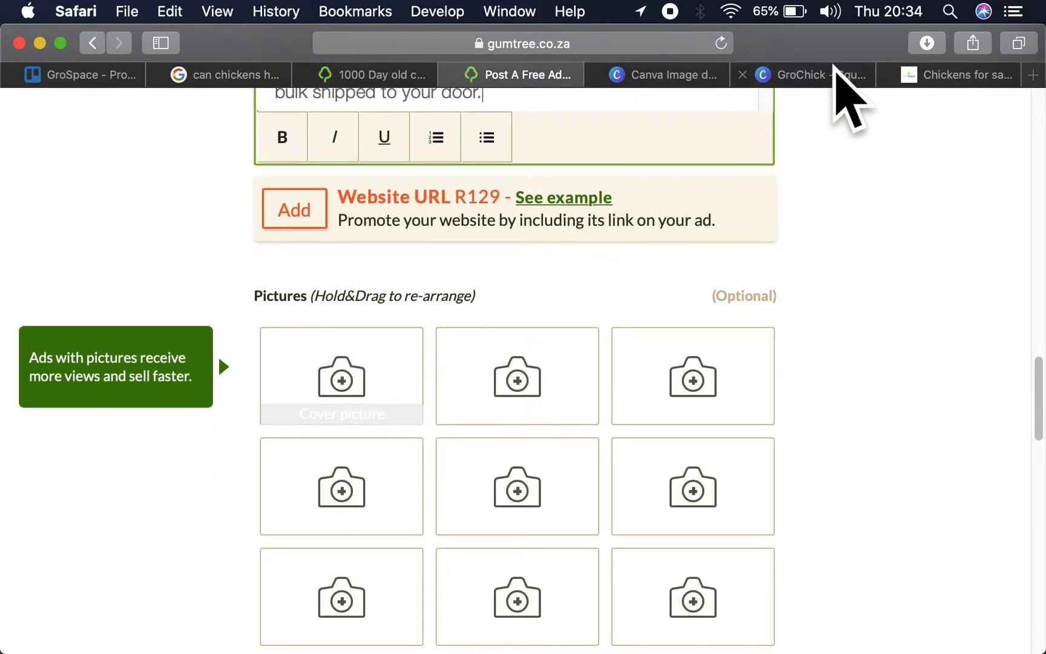
# - Switch to the GroChick - Square design in Canva and go to the 2.5kg broiler chicken page
pyautogui.click(834, 72)
pyautogui.scroll(-7, 692, 350)
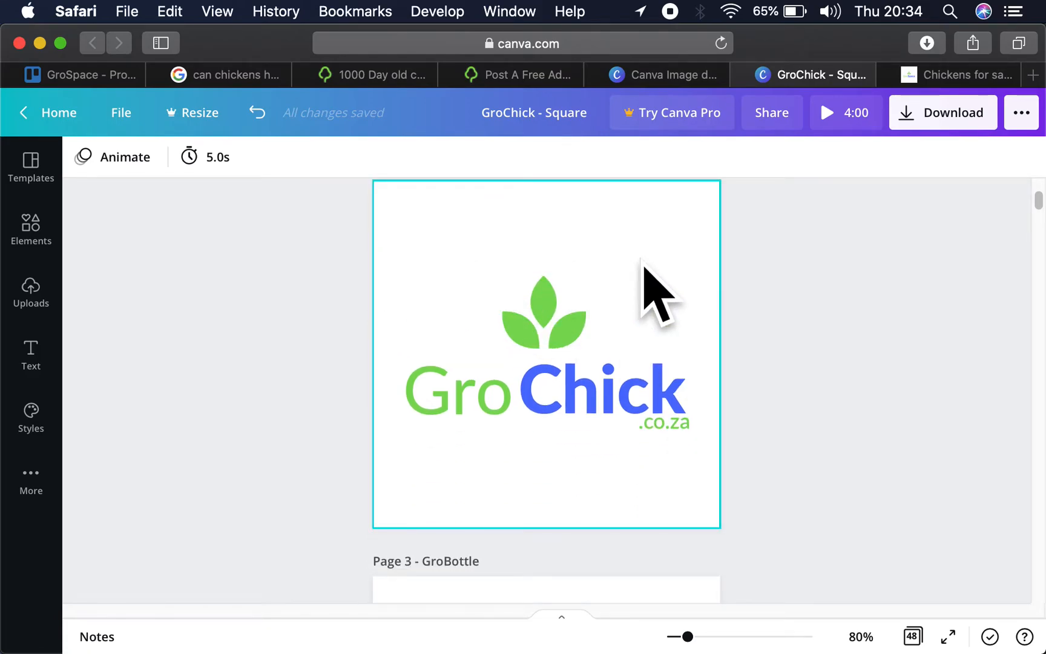
pyautogui.click(645, 276)
pyautogui.scroll(-12, 731, 266)
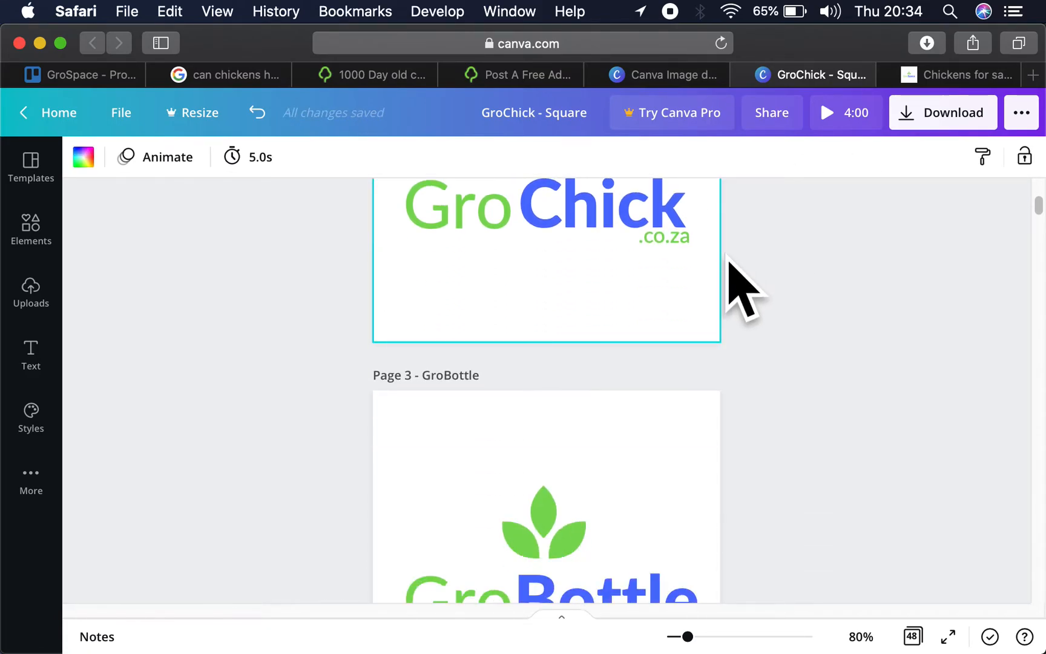
pyautogui.scroll(-18, 729, 260)
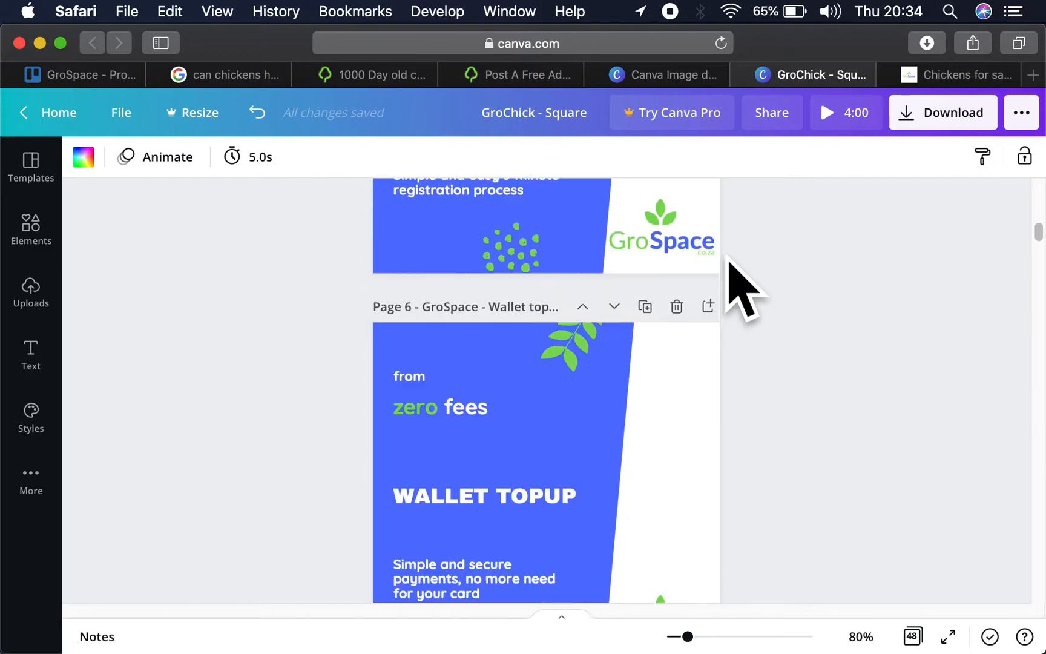
pyautogui.scroll(-3, 727, 259)
pyautogui.scroll(5, 727, 259)
# - Place the uploaded photo of the white chicken flock in the blank area of the 2.5kg broiler chicken page
pyautogui.click(31, 294)
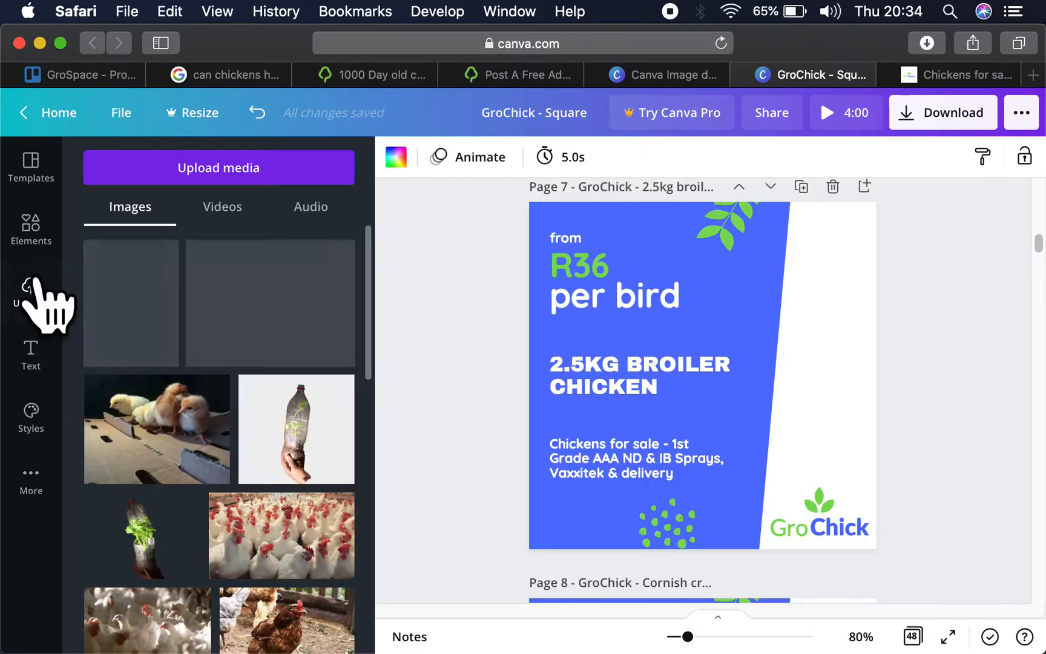
pyautogui.scroll(-4, 242, 454)
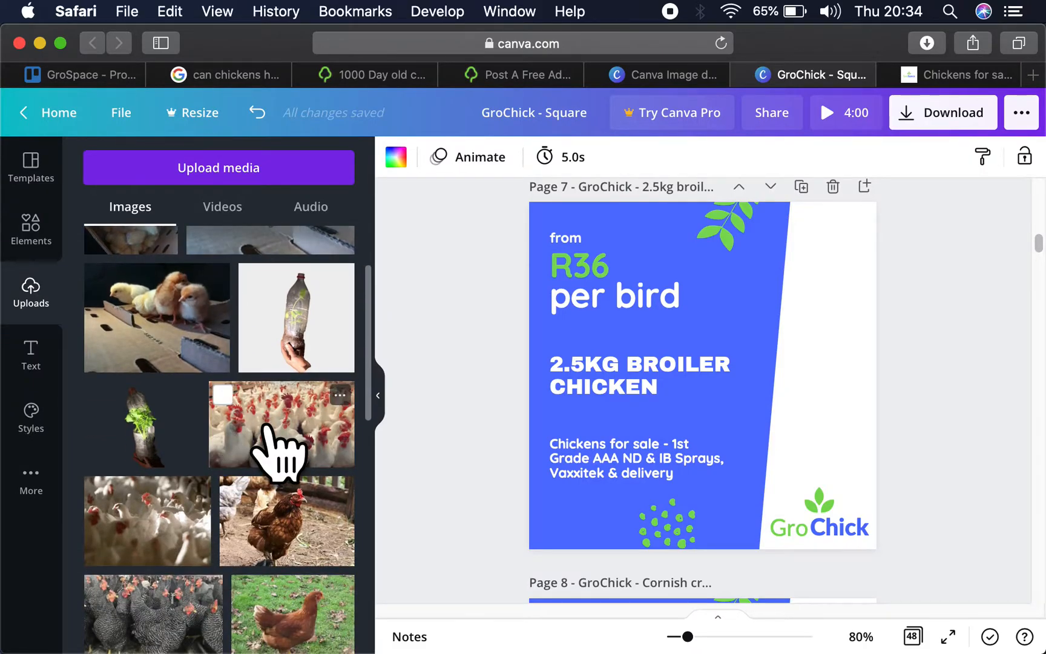
pyautogui.click(275, 445)
pyautogui.moveTo(771, 420); pyautogui.dragTo(913, 327)
# - Narrow the blue panel on the 2.5kg broiler chicken page and shift the leaf decoration over to its new edge
pyautogui.click(757, 415)
pyautogui.moveTo(772, 386); pyautogui.dragTo(738, 395)
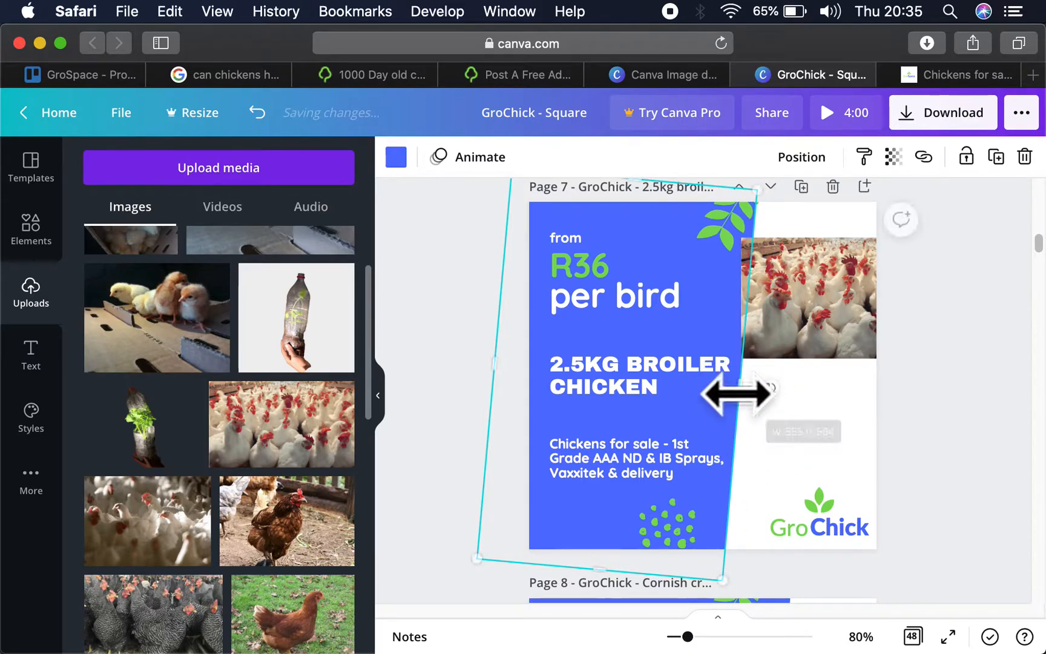
pyautogui.click(739, 228)
pyautogui.click(758, 245)
# - Enlarge the white chicken photo to the full page height and position it behind the blue panel with one bird showing beside it
pyautogui.click(822, 327)
pyautogui.doubleClick(813, 302)
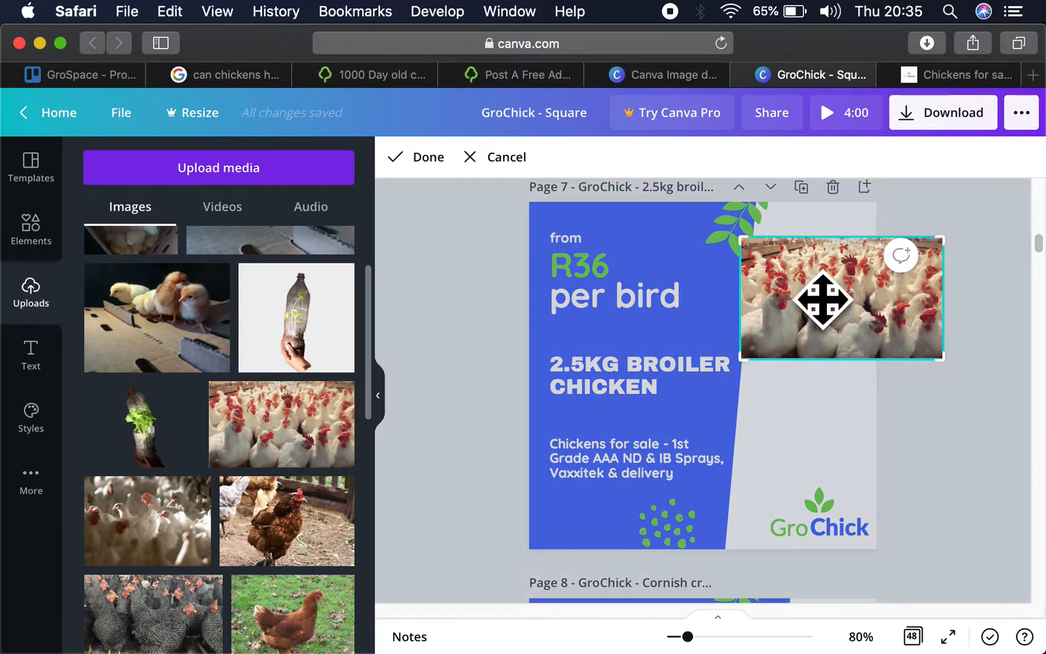
pyautogui.click(939, 406)
pyautogui.moveTo(861, 331); pyautogui.dragTo(838, 294)
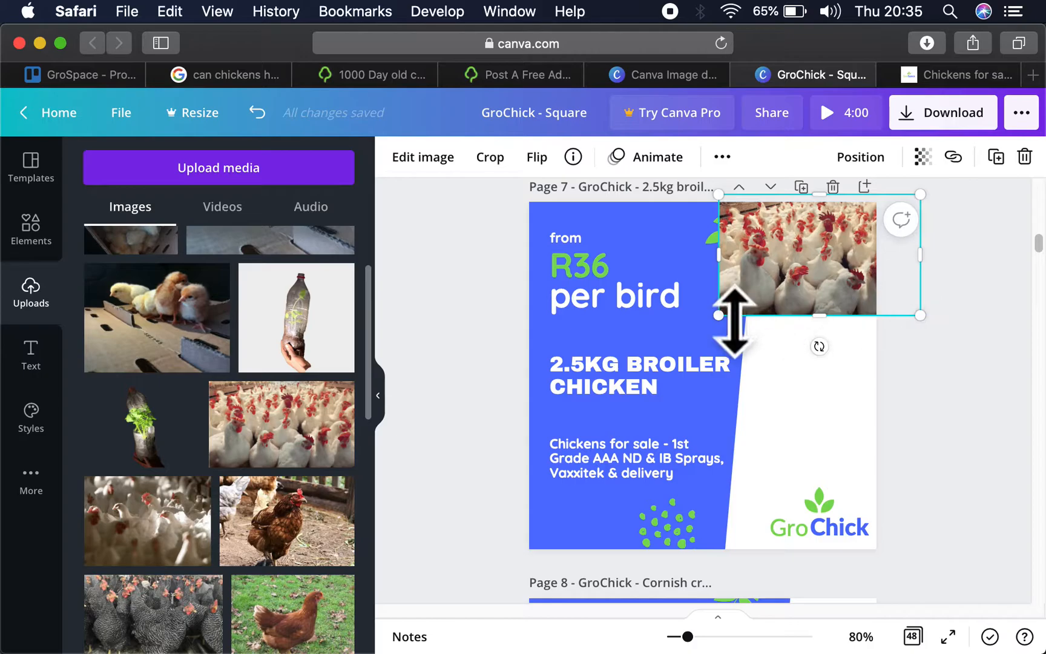
pyautogui.moveTo(727, 310); pyautogui.dragTo(626, 518)
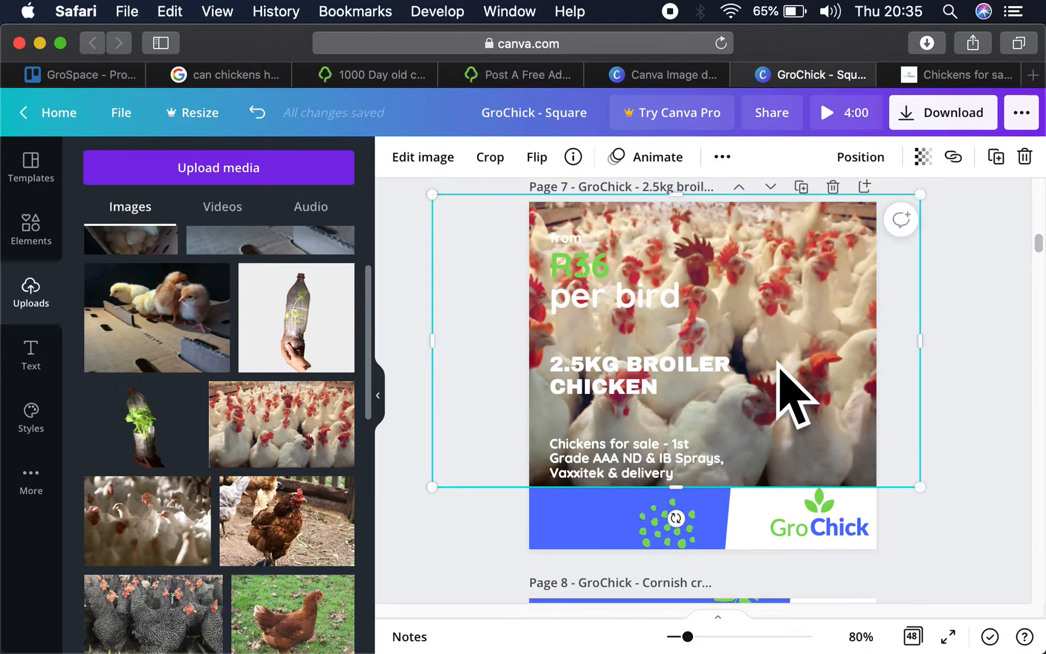
pyautogui.moveTo(787, 388); pyautogui.dragTo(861, 352)
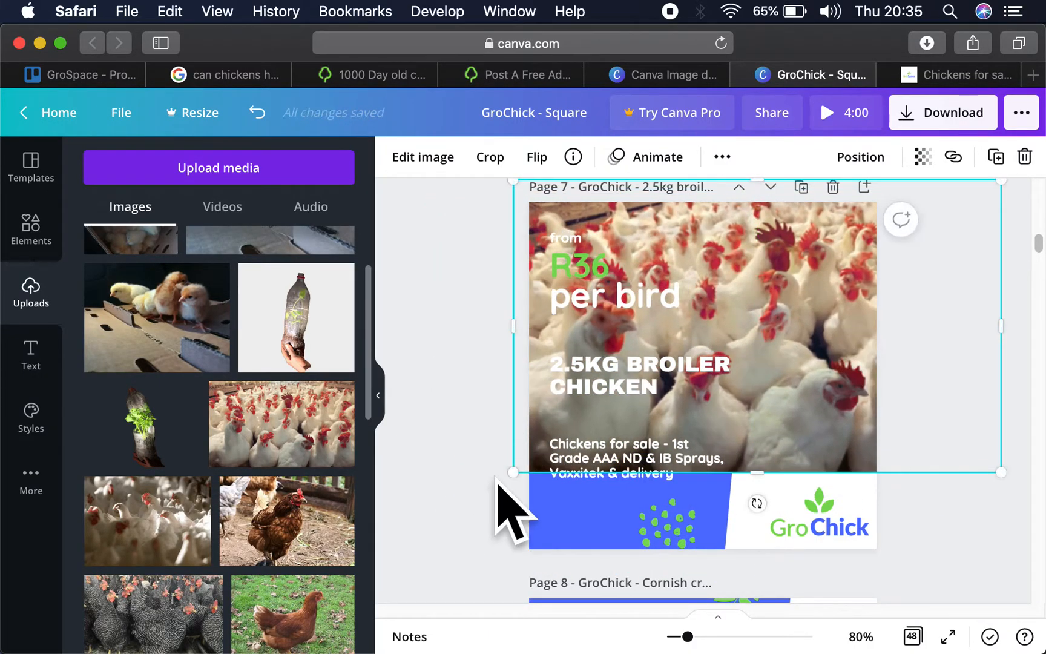
pyautogui.moveTo(514, 469); pyautogui.dragTo(409, 560)
pyautogui.moveTo(822, 409); pyautogui.dragTo(958, 408)
pyautogui.moveTo(817, 448); pyautogui.dragTo(953, 423)
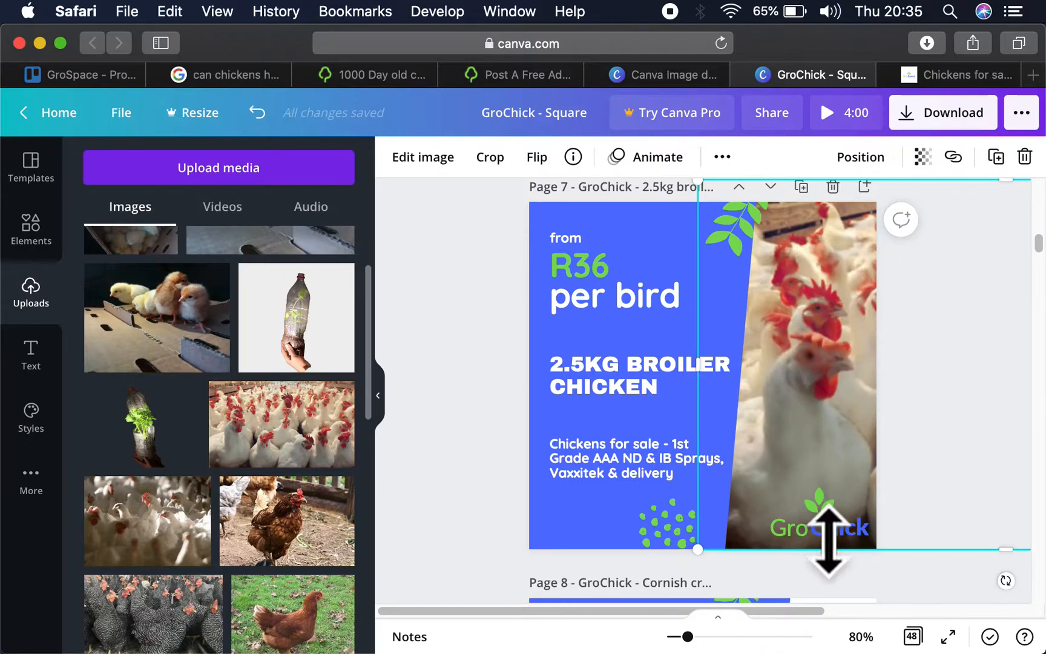
pyautogui.click(602, 532)
pyautogui.press('super+alt+bracketright')
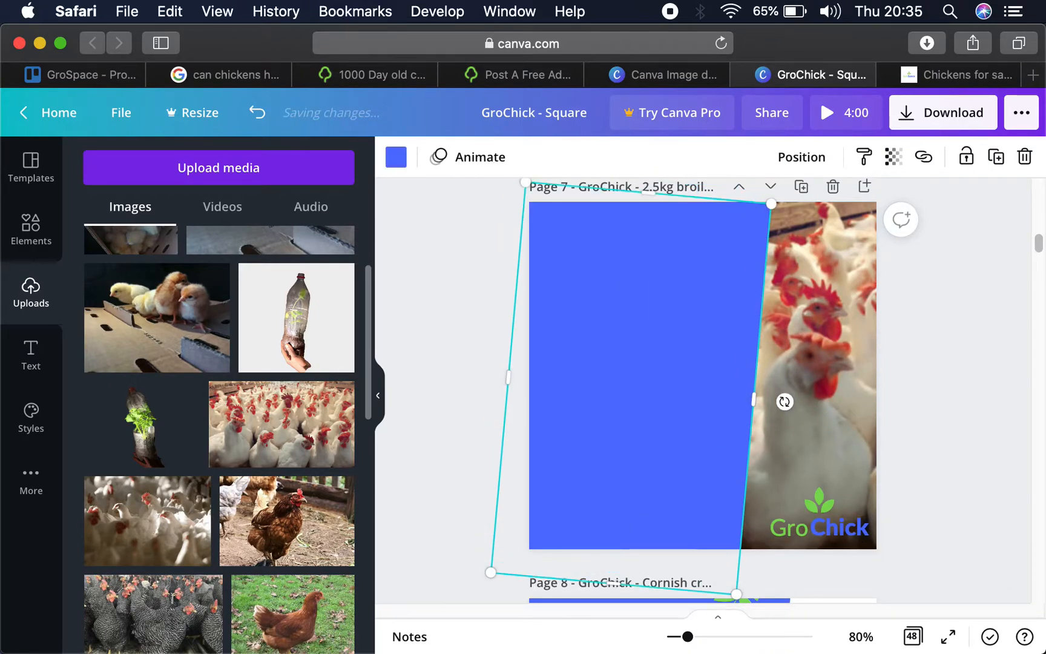
pyautogui.moveTo(619, 407); pyautogui.dragTo(908, 563)
pyautogui.press('Delete')
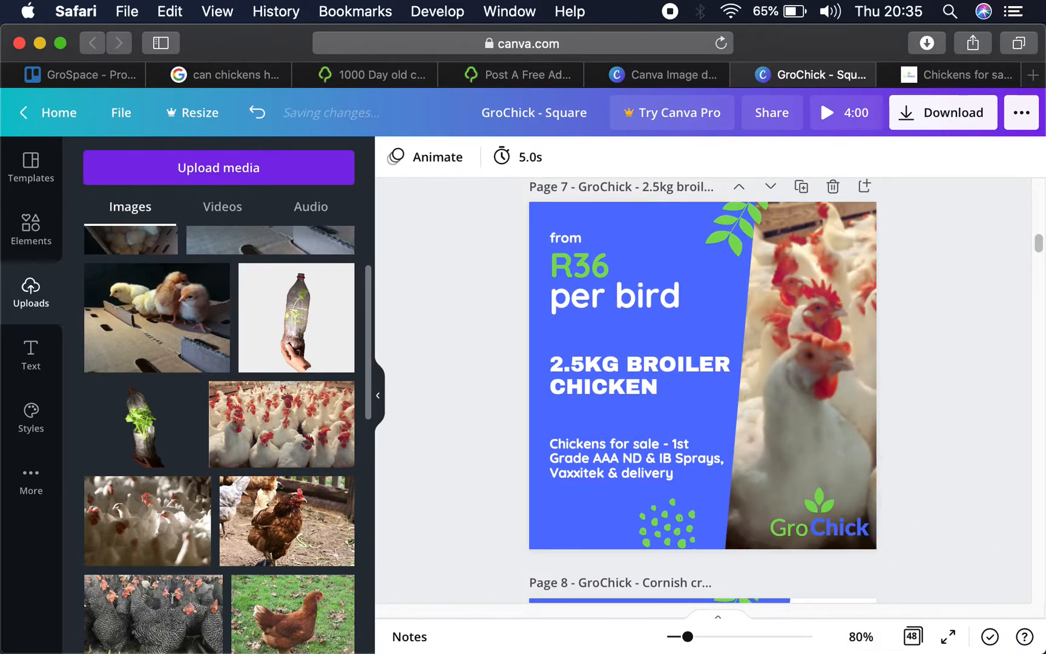
# - Copy the tilted white logo backing from the day old layer chicks page to behind the GroChick logo on the 2.5kg broiler page
pyautogui.scroll(-20, 836, 366)
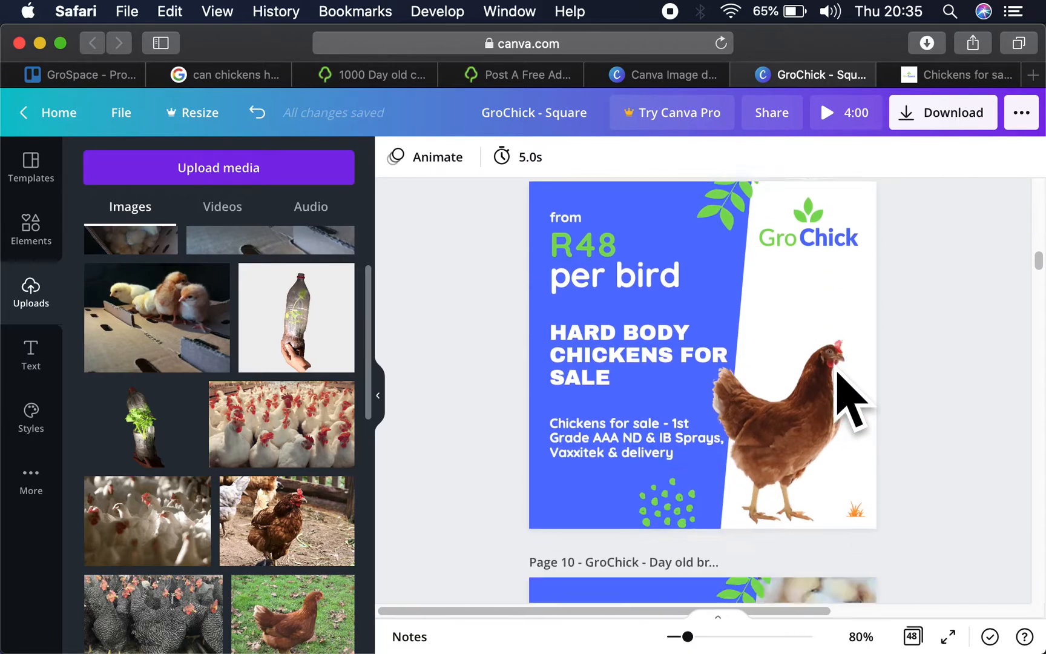
pyautogui.click(793, 480)
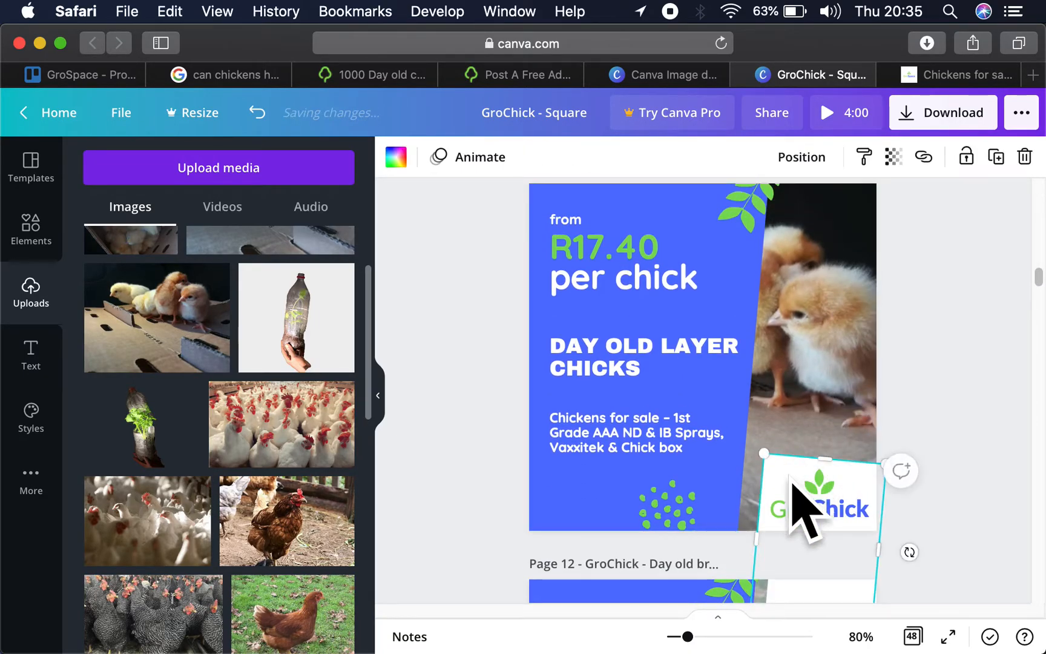
pyautogui.scroll(20, 793, 480)
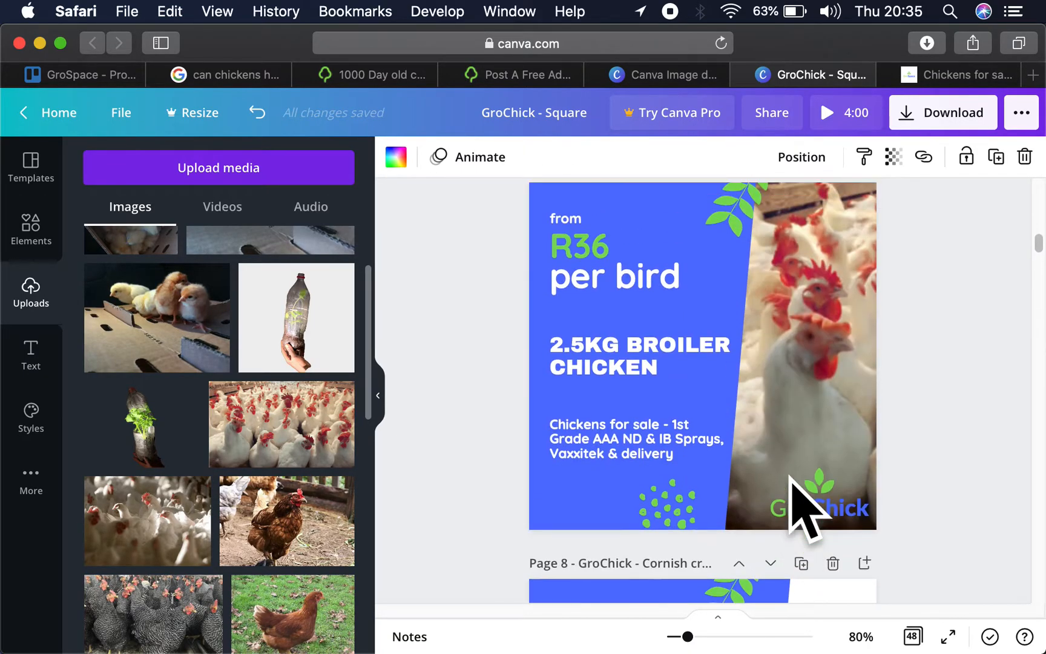
pyautogui.click(788, 477)
pyautogui.press('super+v')
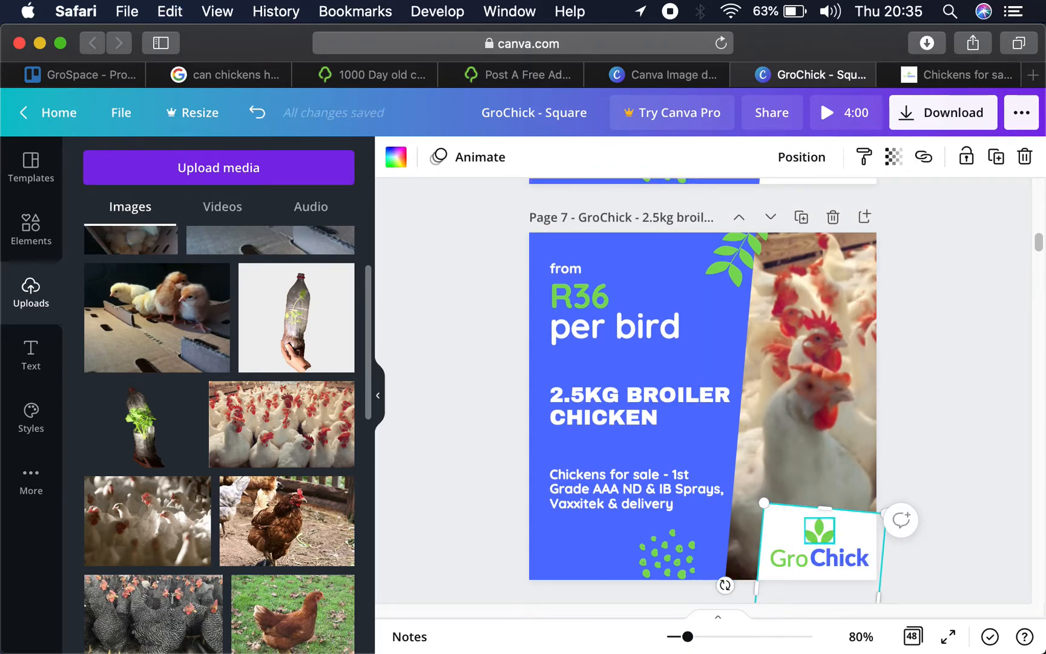
pyautogui.press('super+z')
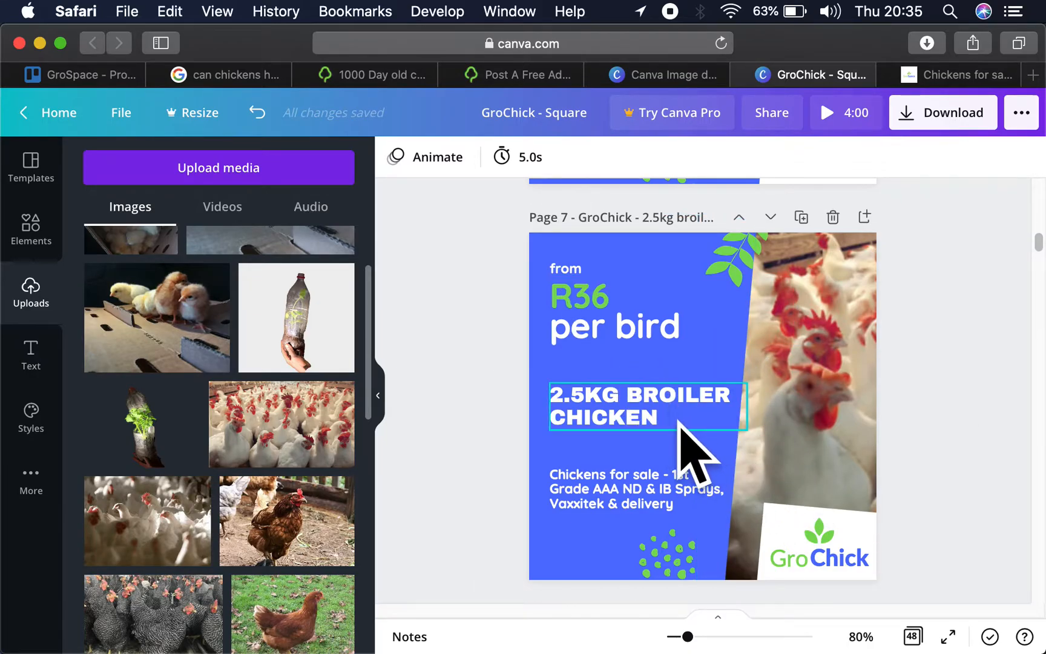
pyautogui.scroll(-7, 720, 412)
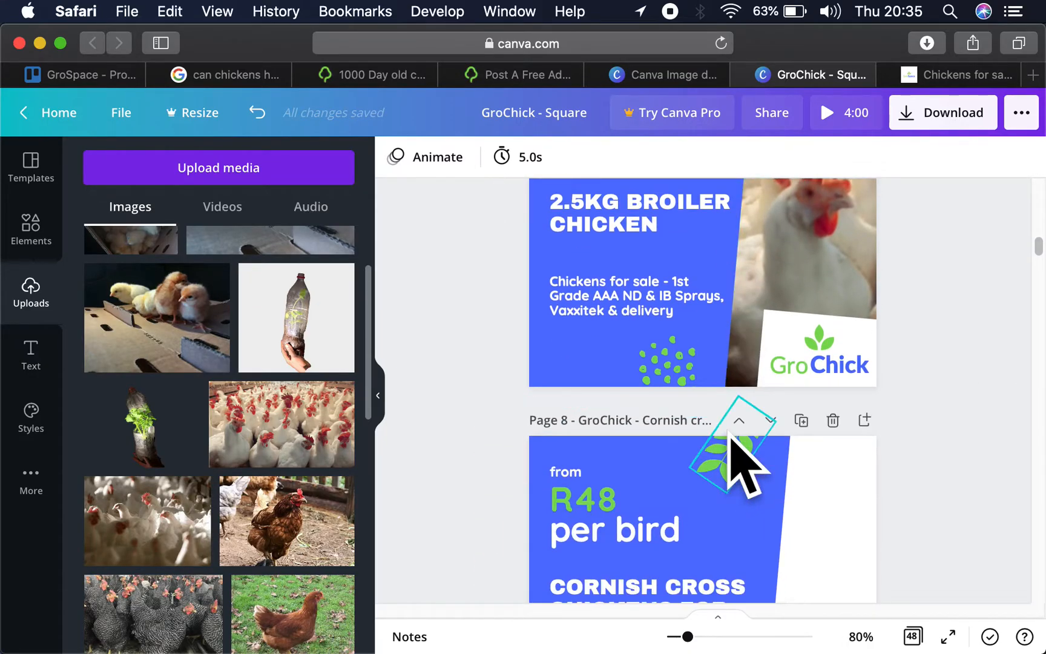
pyautogui.scroll(-5, 816, 454)
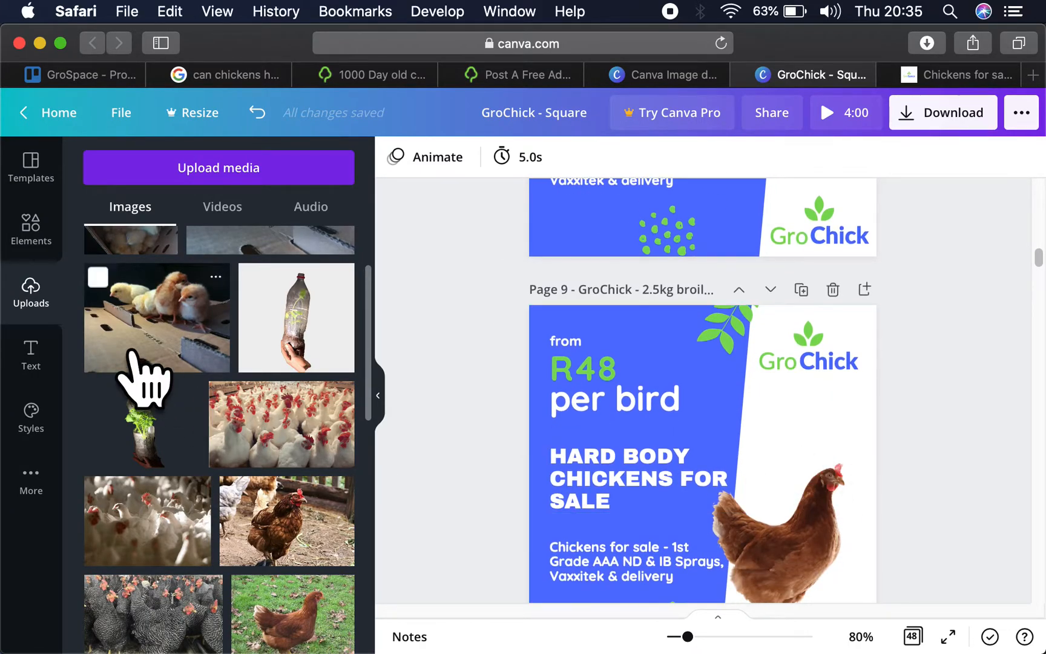
pyautogui.scroll(-3, 140, 373)
pyautogui.scroll(-3, 131, 351)
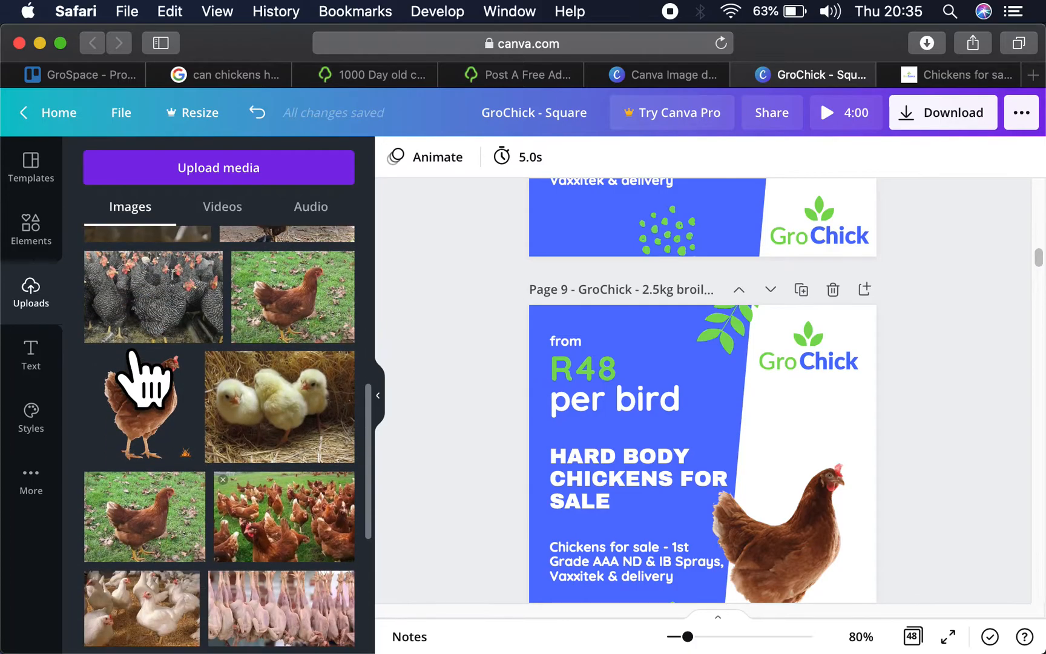
pyautogui.click(161, 302)
pyautogui.press('super+z')
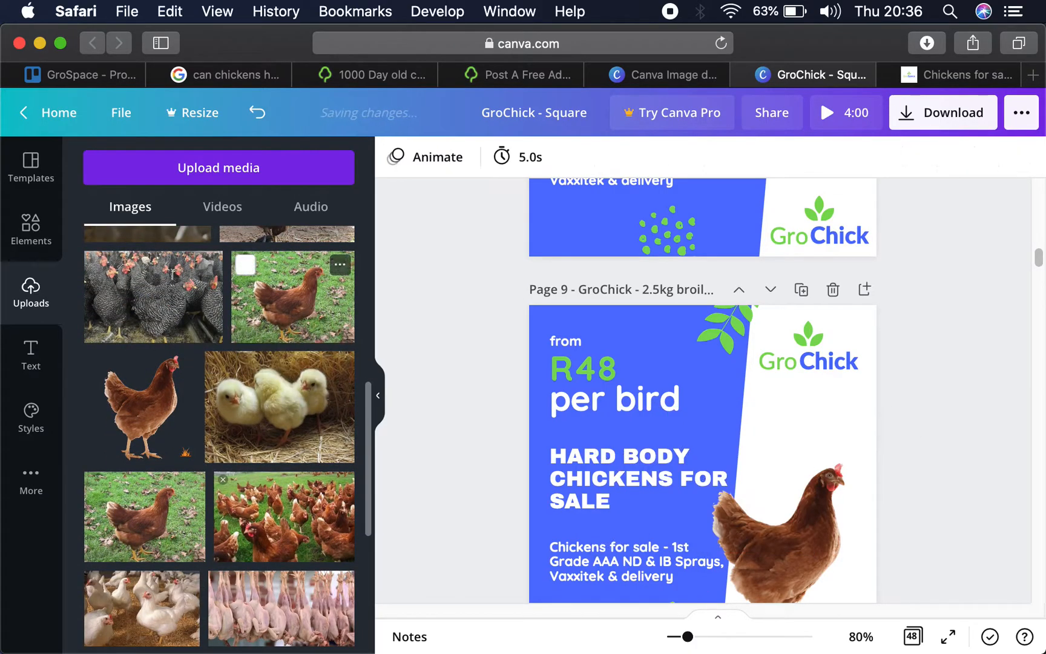
pyautogui.click(764, 230)
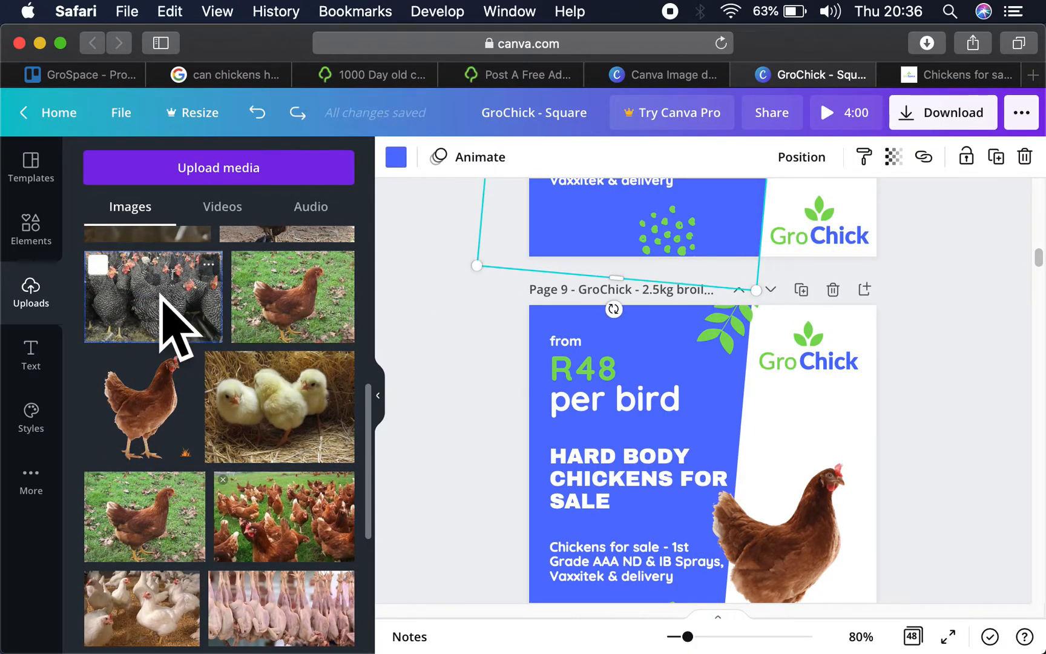
pyautogui.click(175, 326)
pyautogui.press('super+z')
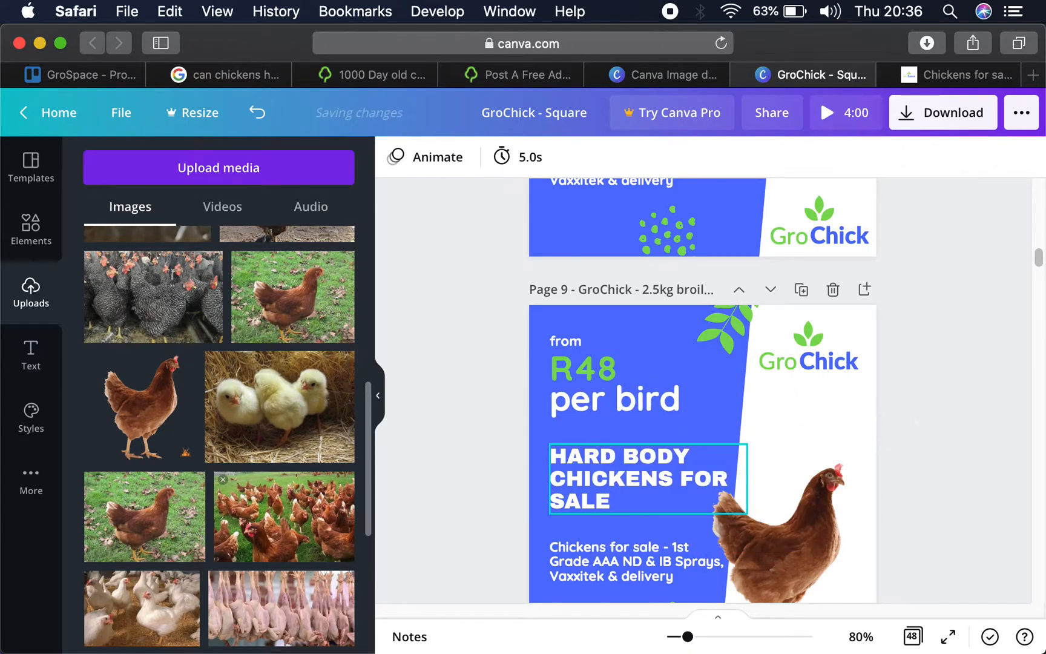
# - Add the uploaded barred black-and-white chicken photo to the Cornish cross page, enlarged to cover the page and positioned behind the blue panel
pyautogui.scroll(5, 866, 424)
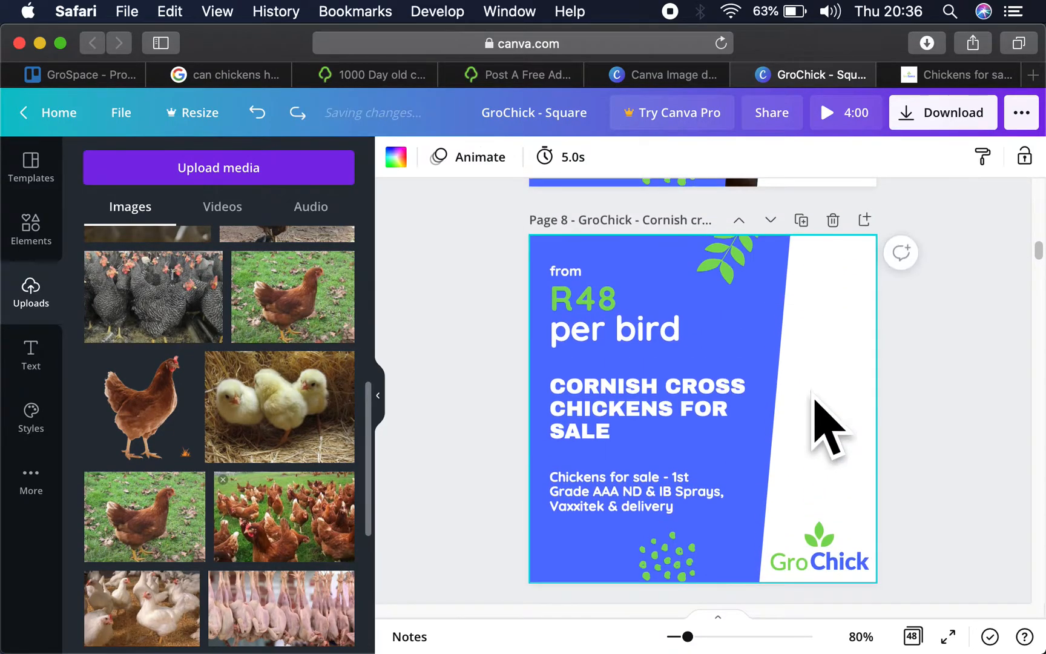
pyautogui.click(152, 281)
pyautogui.moveTo(768, 455); pyautogui.dragTo(885, 339)
pyautogui.moveTo(723, 363); pyautogui.dragTo(376, 599)
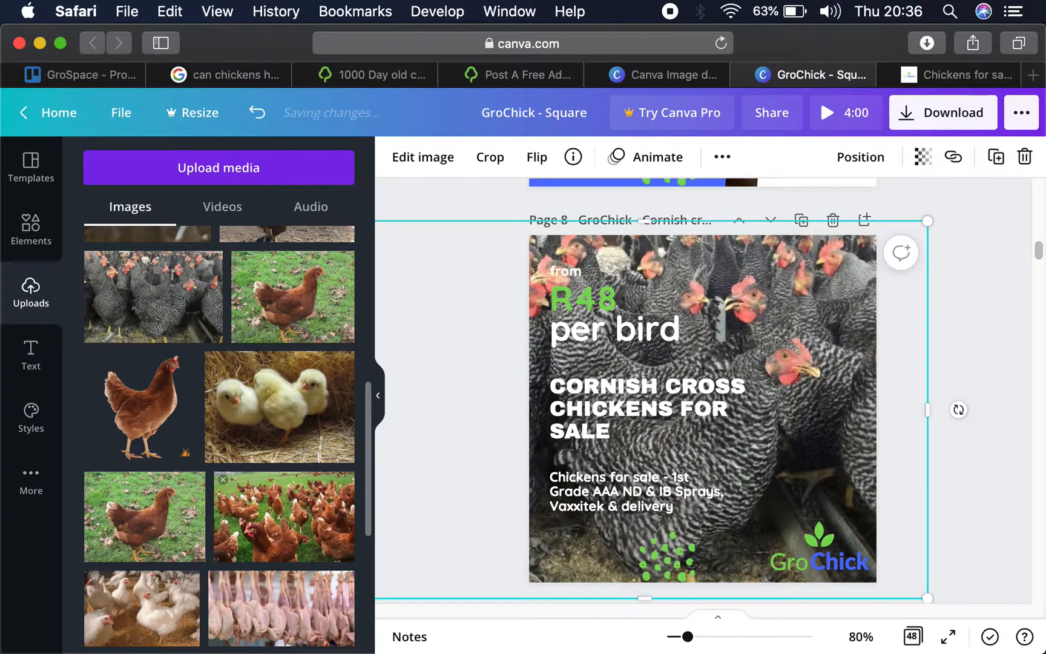
pyautogui.press('super+bracketleft')
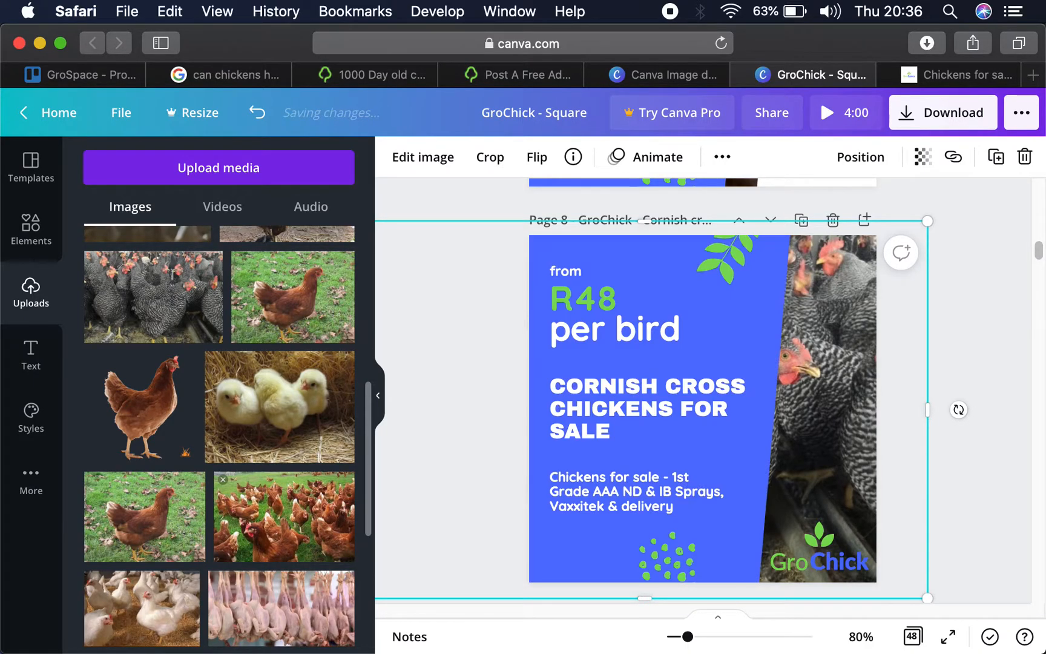
pyautogui.moveTo(829, 490); pyautogui.dragTo(877, 474)
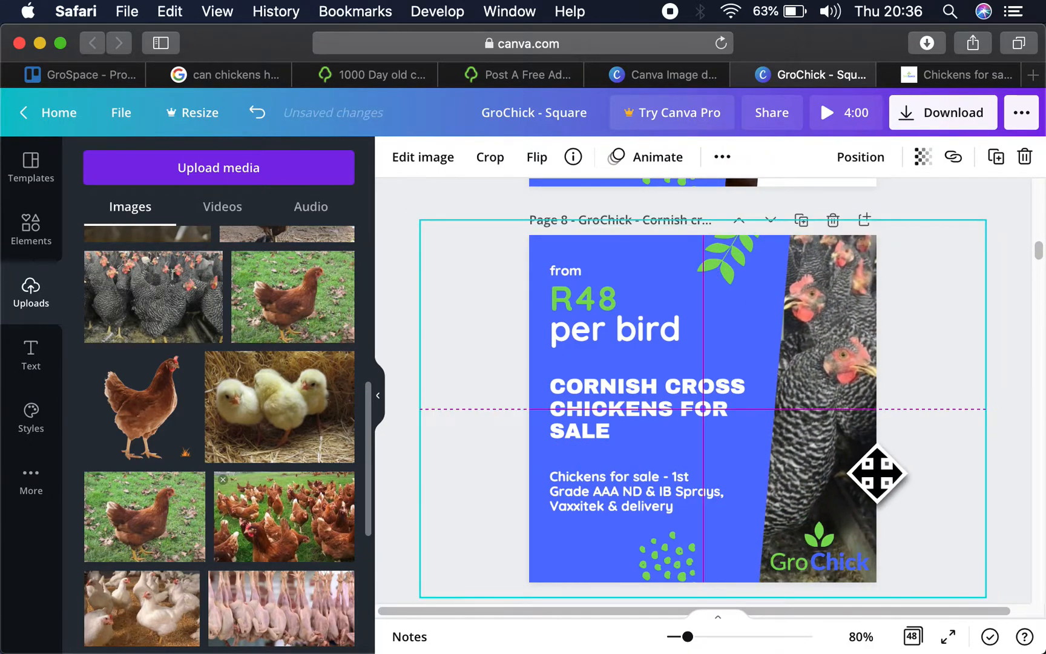
# - Narrow the blue panel on the Cornish cross page to just beyond its heading and move the leaf decoration onto the new edge
pyautogui.click(747, 485)
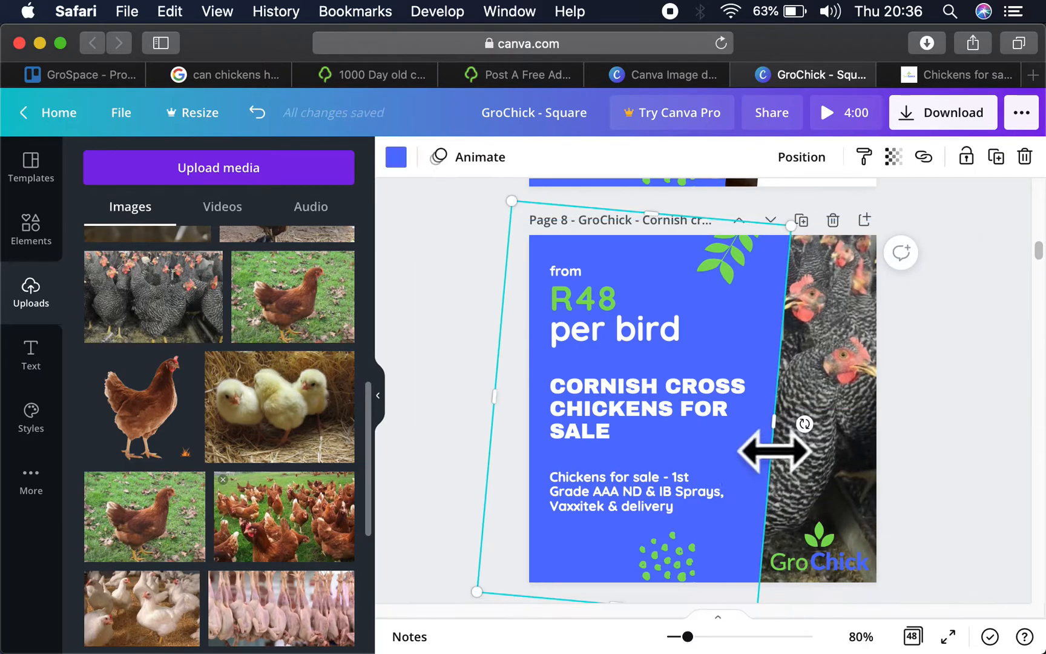
pyautogui.moveTo(770, 423); pyautogui.dragTo(752, 425)
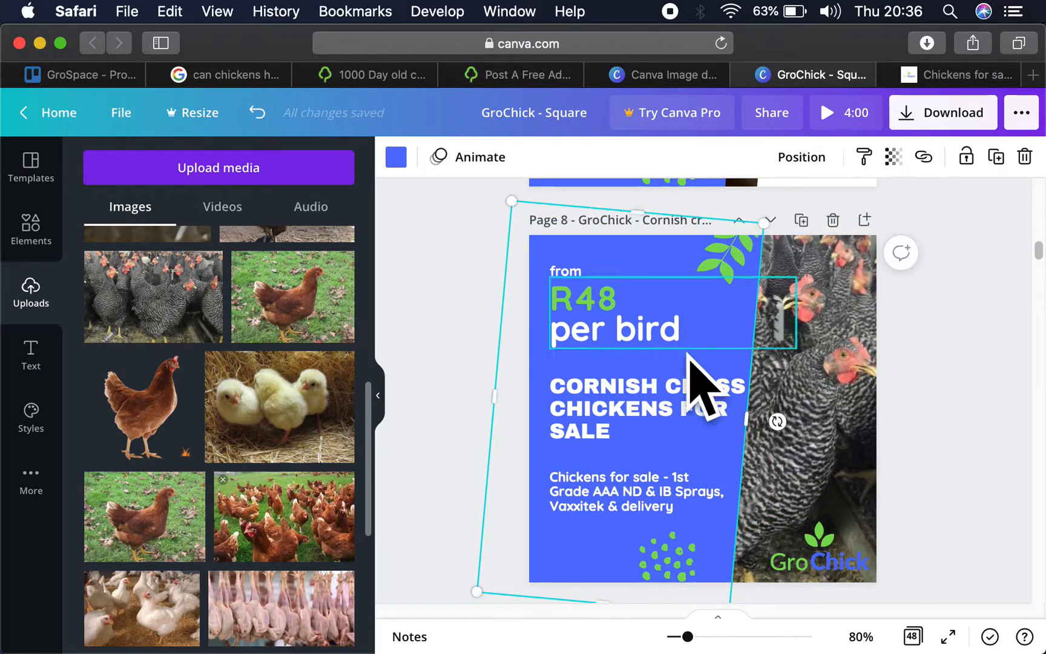
pyautogui.moveTo(770, 420); pyautogui.dragTo(756, 423)
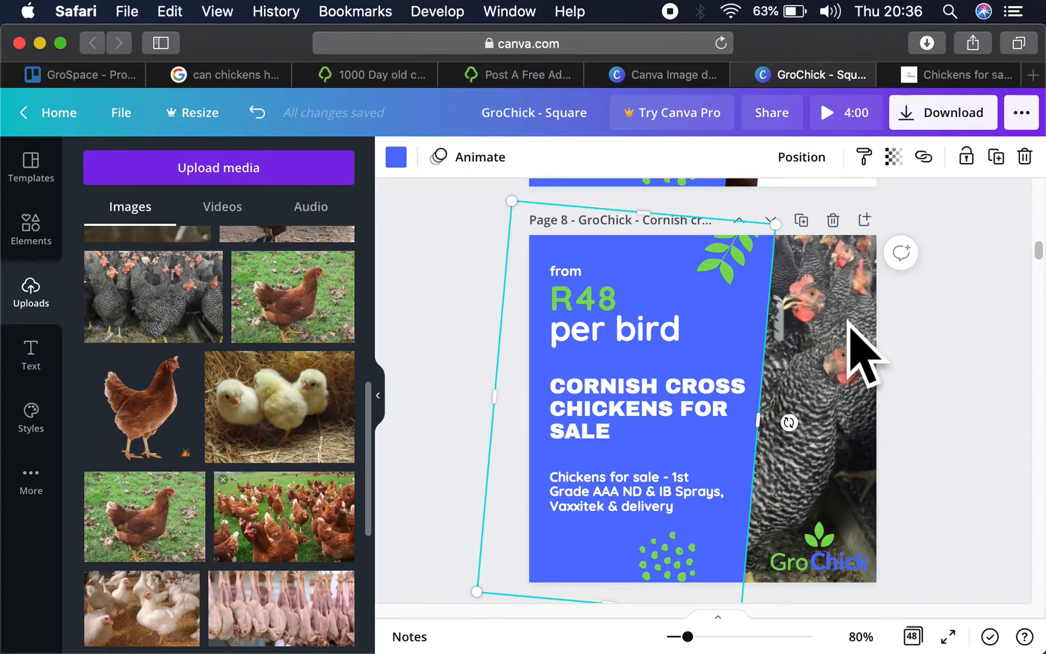
pyautogui.moveTo(743, 268); pyautogui.dragTo(765, 267)
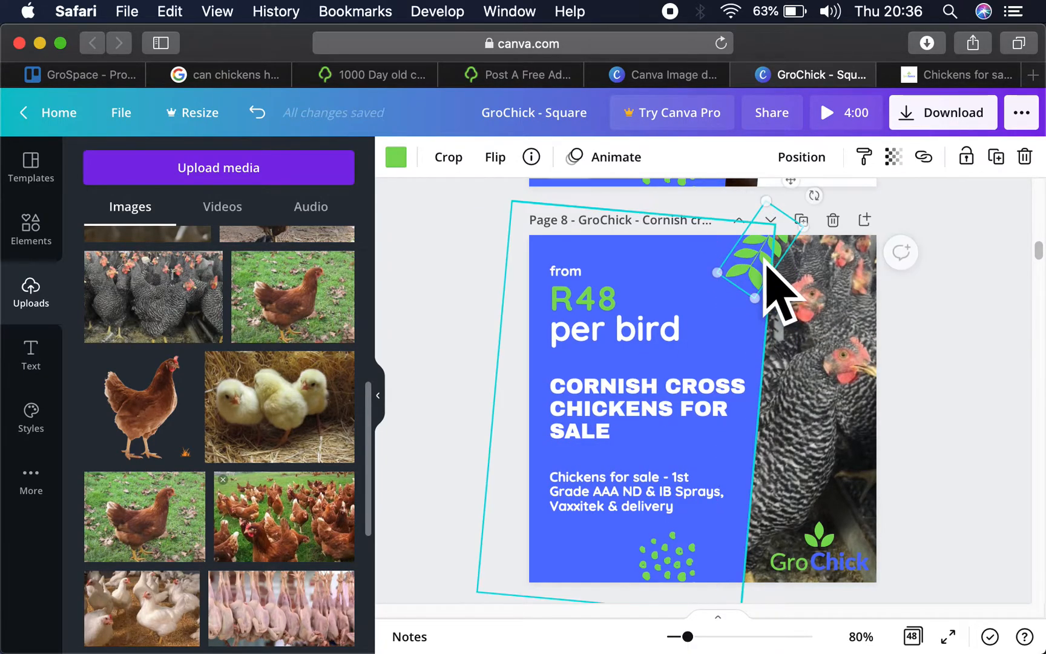
# - Paste the tilted white backing shape onto the Cornish cross page and place it behind the GroChick logo
pyautogui.click(846, 495)
pyautogui.click(845, 494)
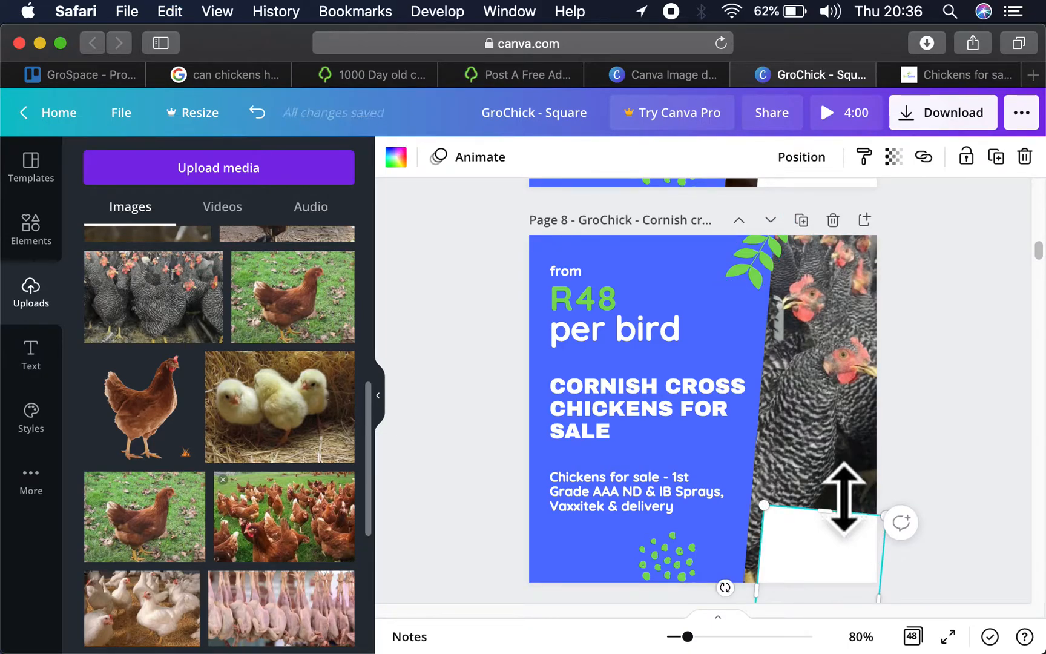
pyautogui.press('super+[')
pyautogui.click(963, 378)
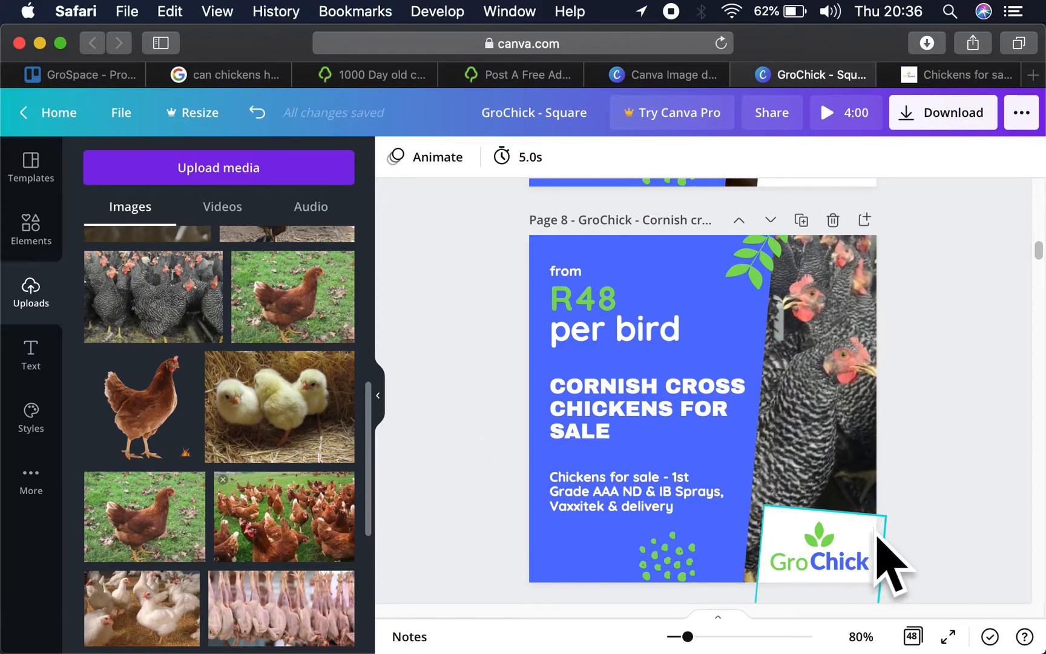
pyautogui.scroll(5, 888, 385)
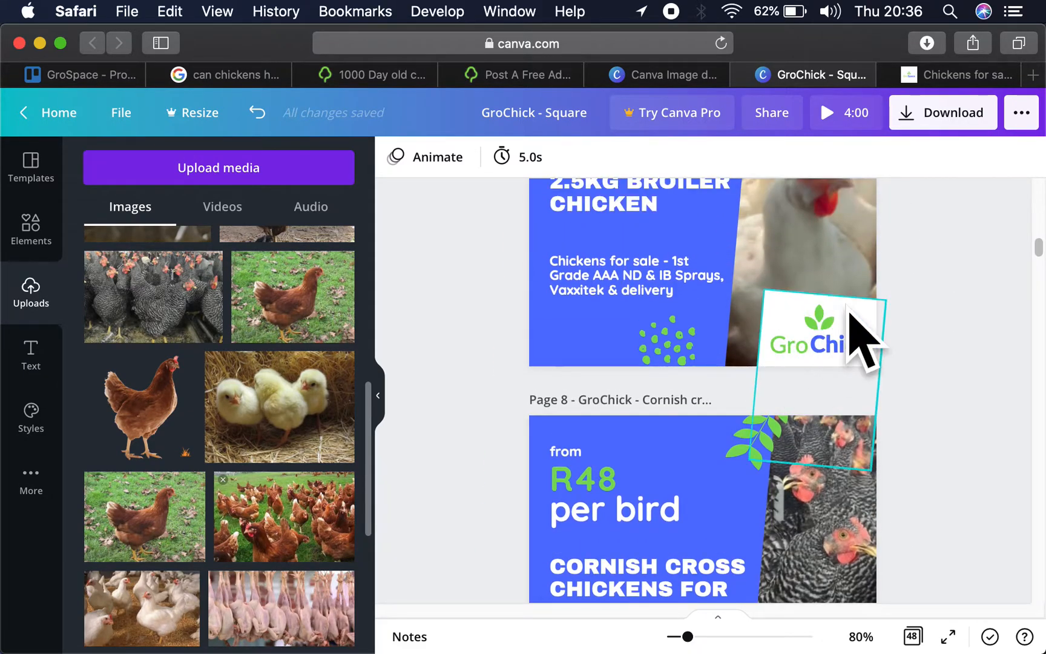
# - Widen the blue panel on the 2.5kg broiler chicken page so its slanted edge sits beyond the heading
pyautogui.click(712, 230)
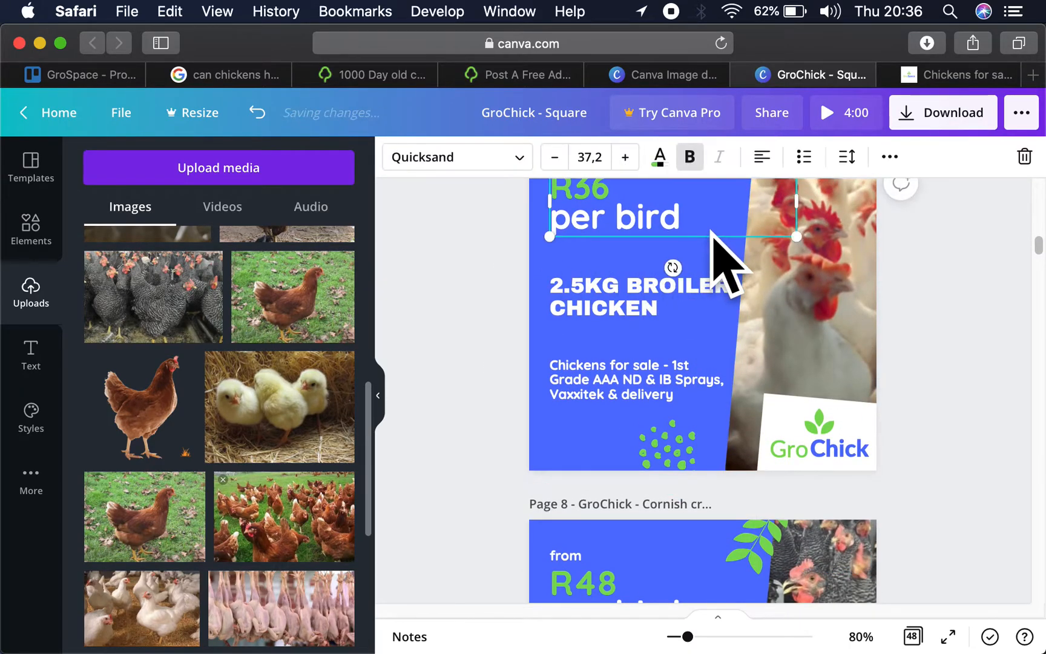
pyautogui.click(718, 254)
pyautogui.moveTo(743, 264); pyautogui.dragTo(745, 266)
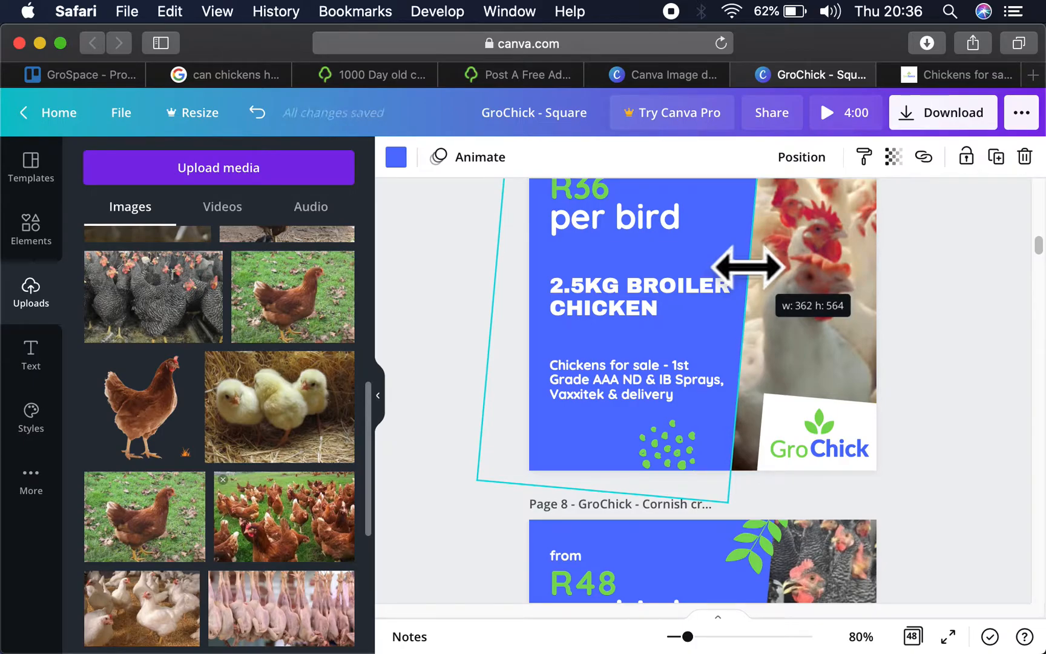
pyautogui.moveTo(751, 267); pyautogui.dragTo(743, 289)
pyautogui.scroll(3, 865, 292)
pyautogui.scroll(-3, 950, 369)
pyautogui.scroll(2, 947, 369)
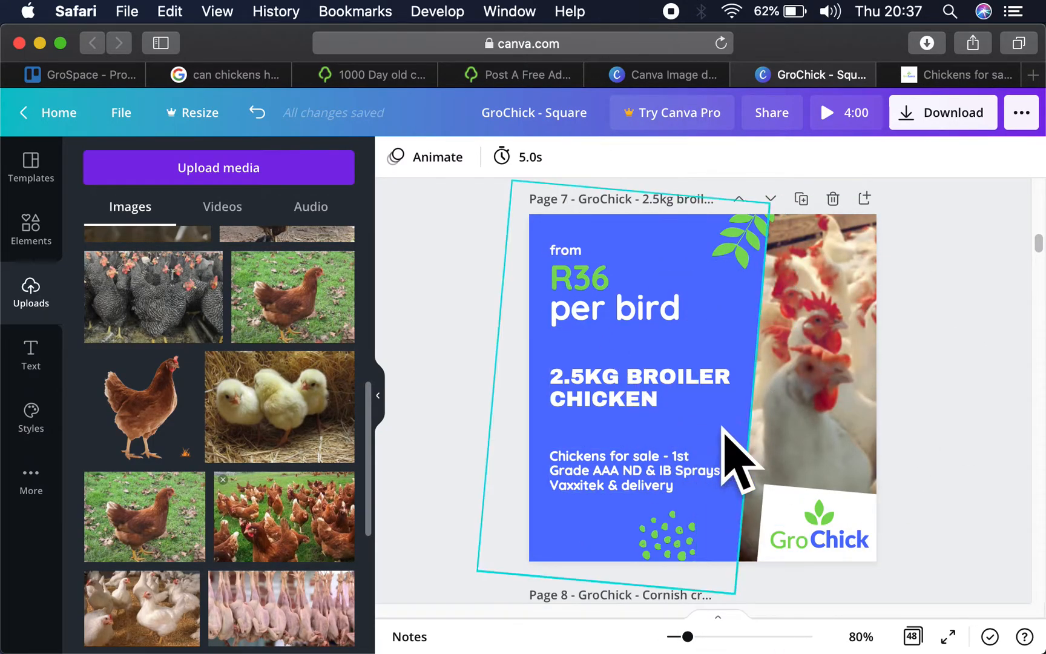
# - Review the design's pages, from the GroSpace and GroChick logo pages to the broiler, Cornish cross and day old chick artwork
pyautogui.scroll(-10, 938, 455)
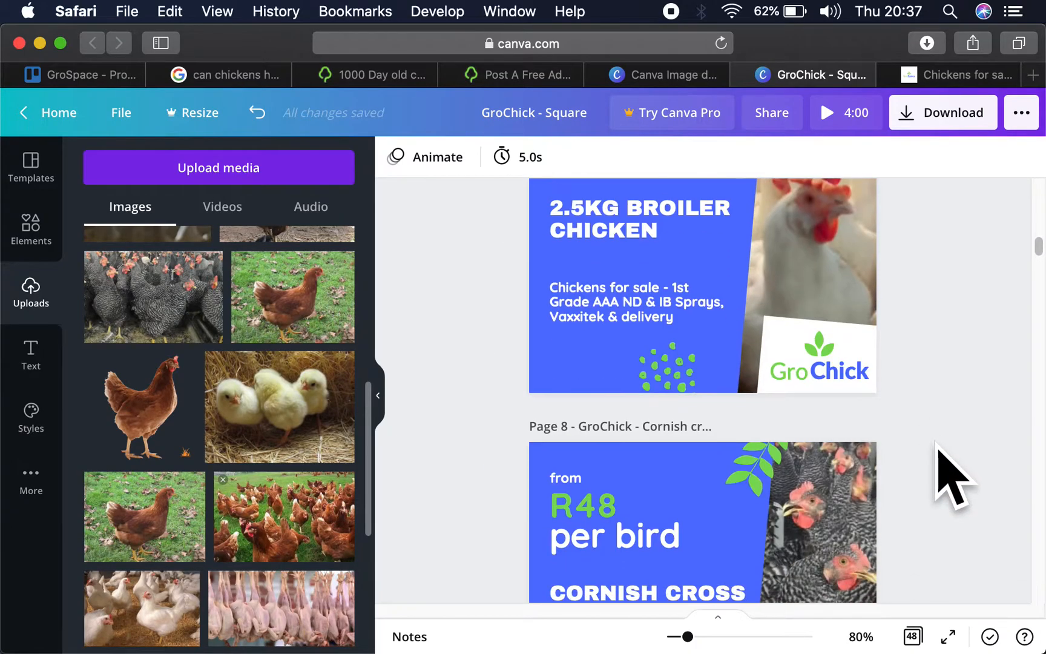
pyautogui.scroll(4, 940, 462)
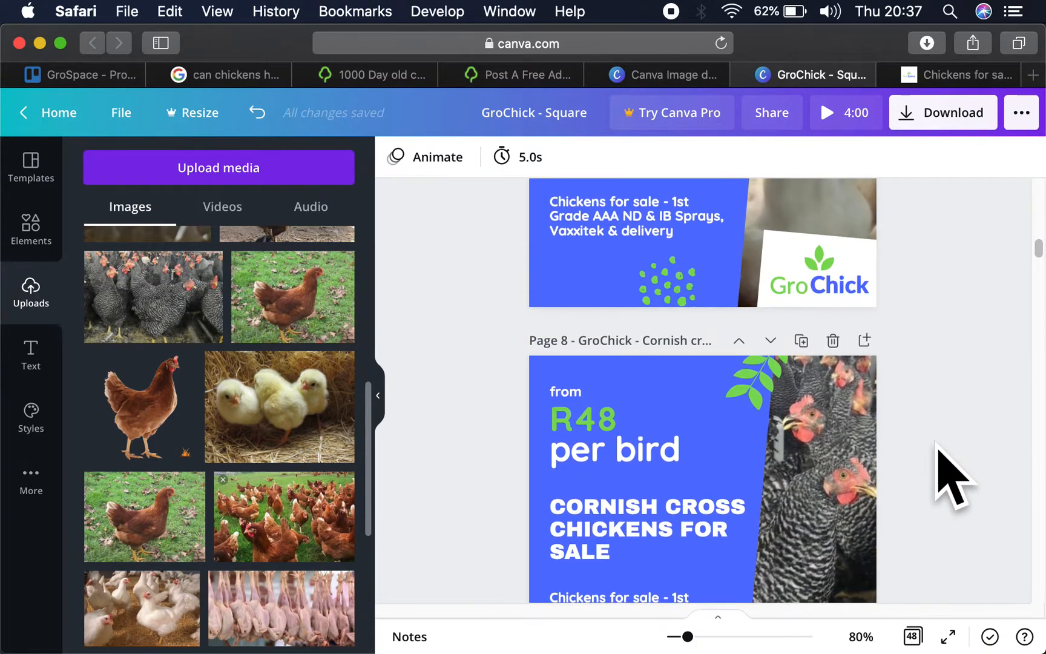
pyautogui.scroll(10, 893, 317)
pyautogui.scroll(20, 894, 327)
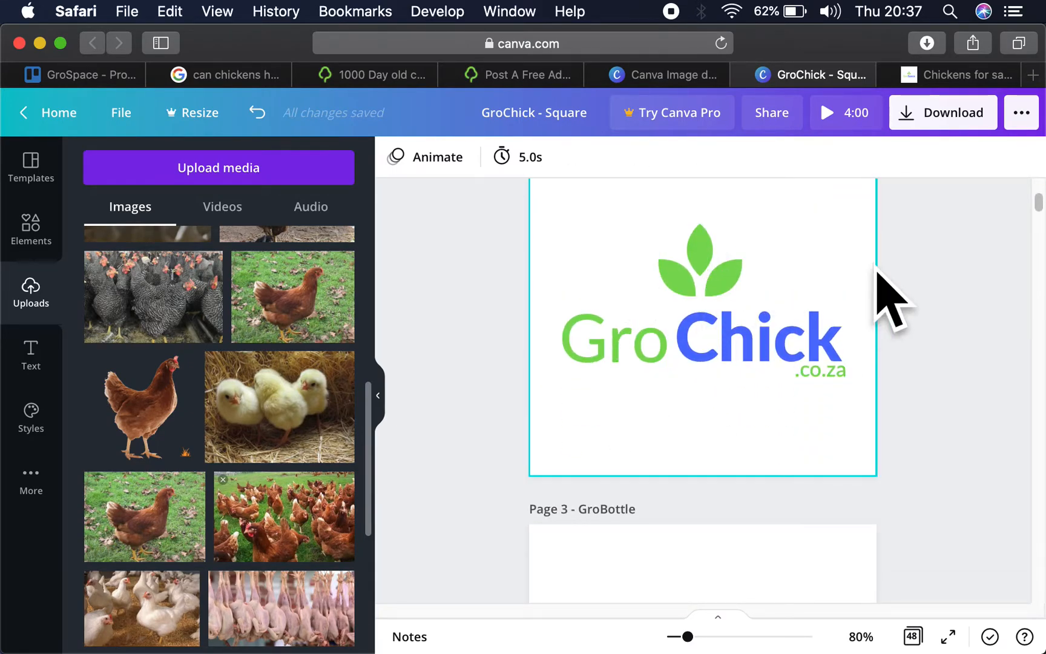
pyautogui.scroll(8, 882, 296)
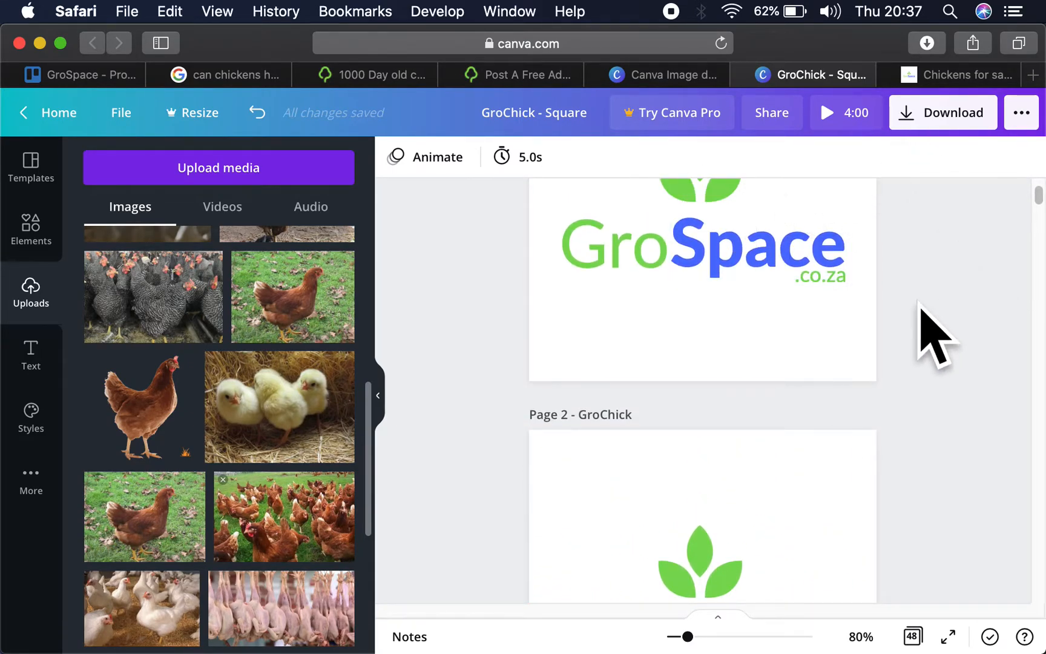
pyautogui.scroll(-10, 911, 485)
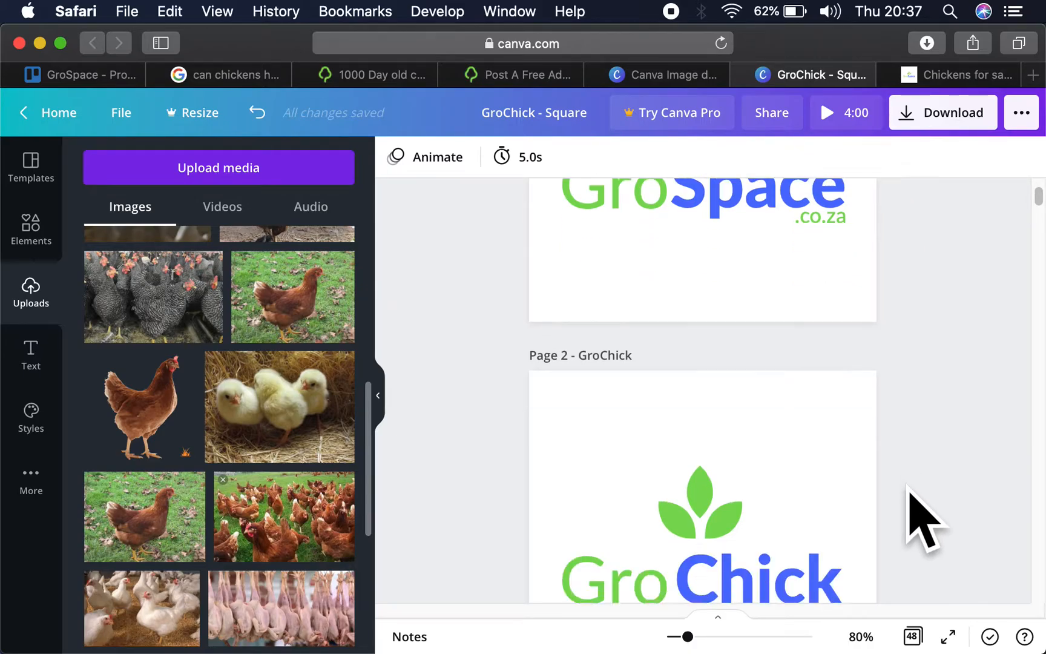
pyautogui.scroll(-3, 908, 486)
pyautogui.scroll(15, 908, 486)
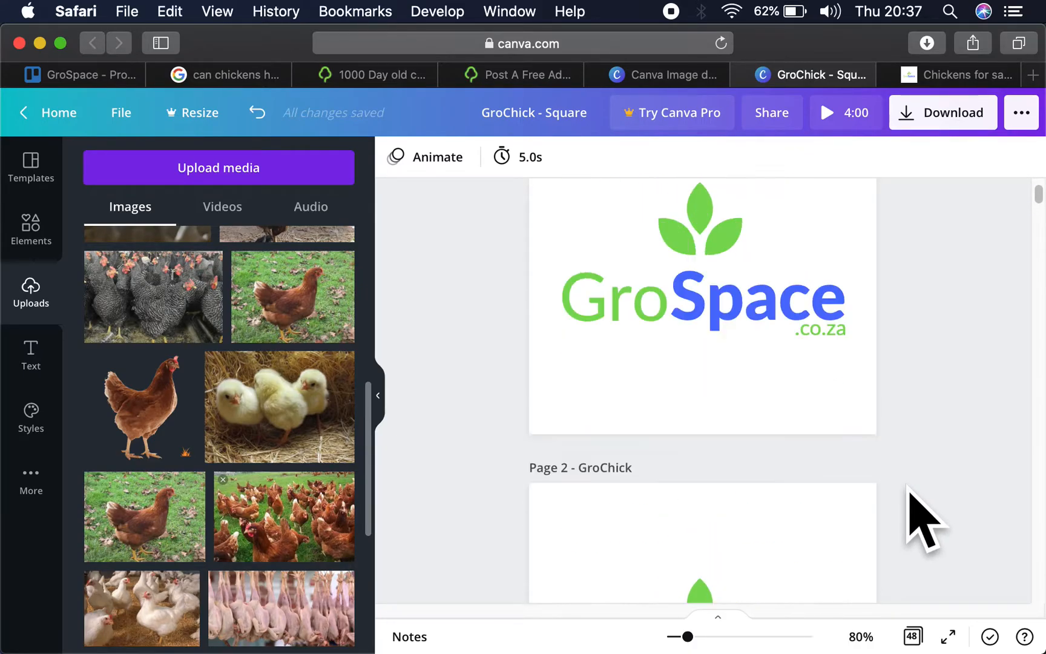
pyautogui.scroll(-20, 908, 485)
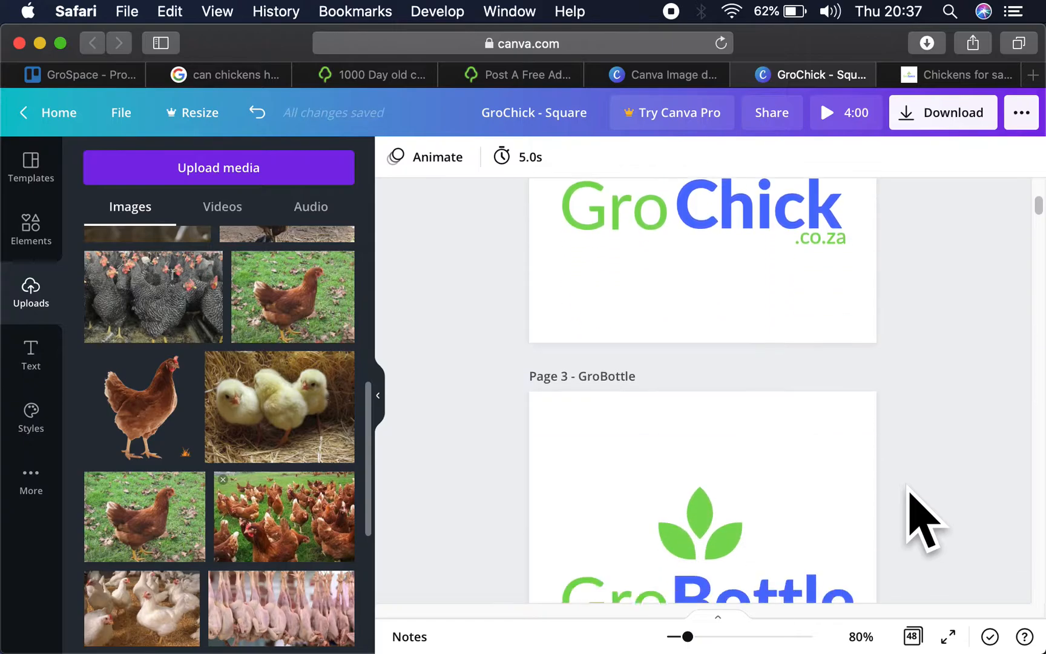
pyautogui.scroll(-10, 925, 521)
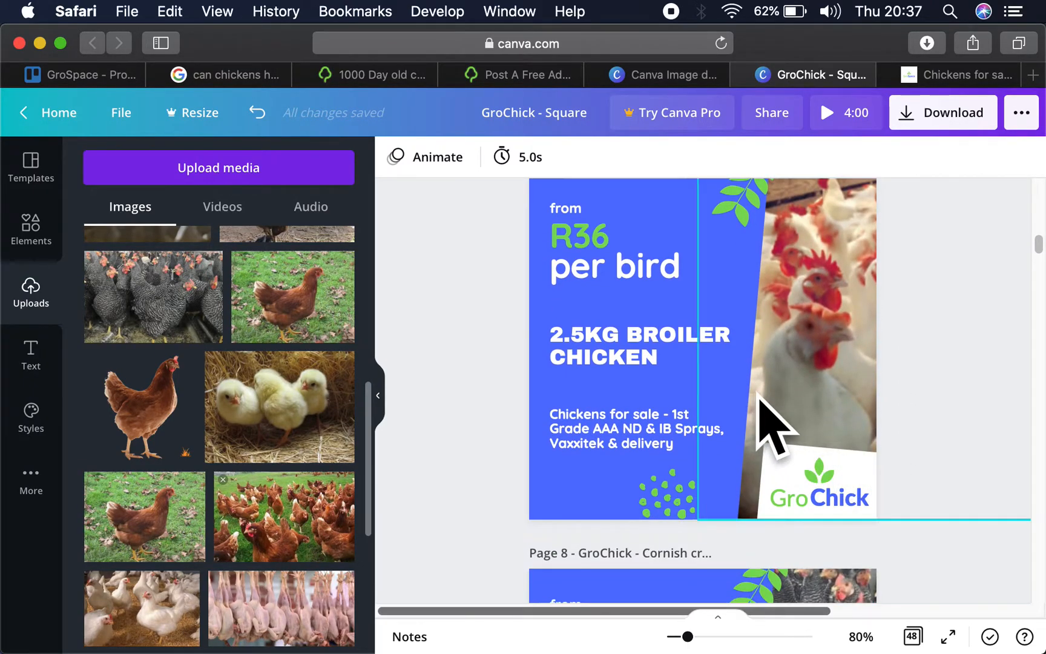
pyautogui.scroll(-5, 817, 420)
pyautogui.scroll(-7, 818, 406)
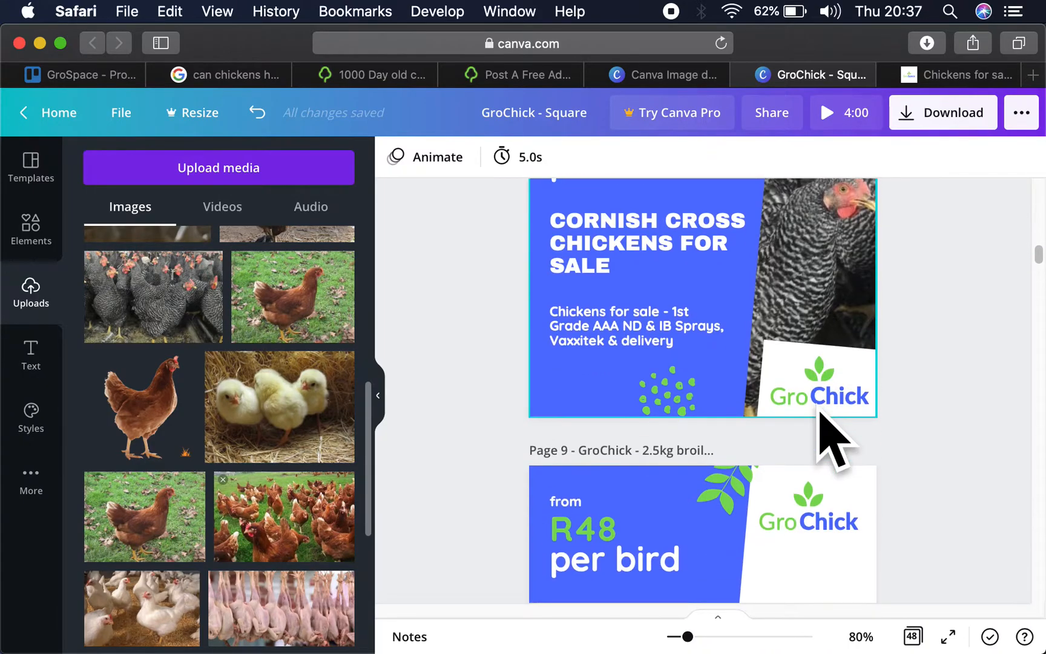
pyautogui.scroll(-2, 832, 438)
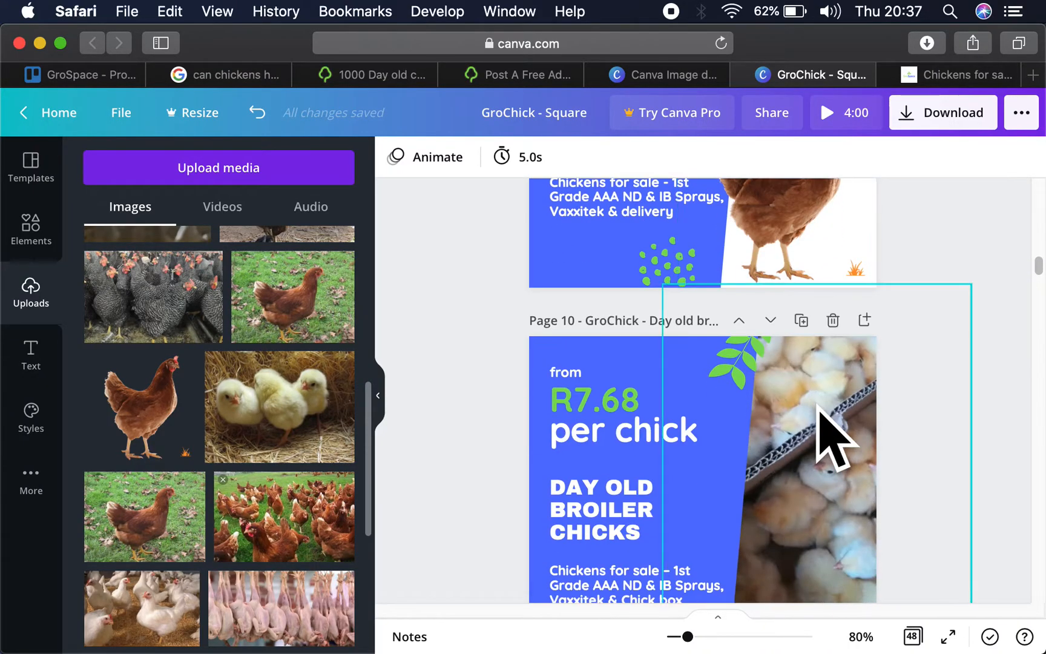
# - Set the file type for the design's download to PNG
pyautogui.click(932, 117)
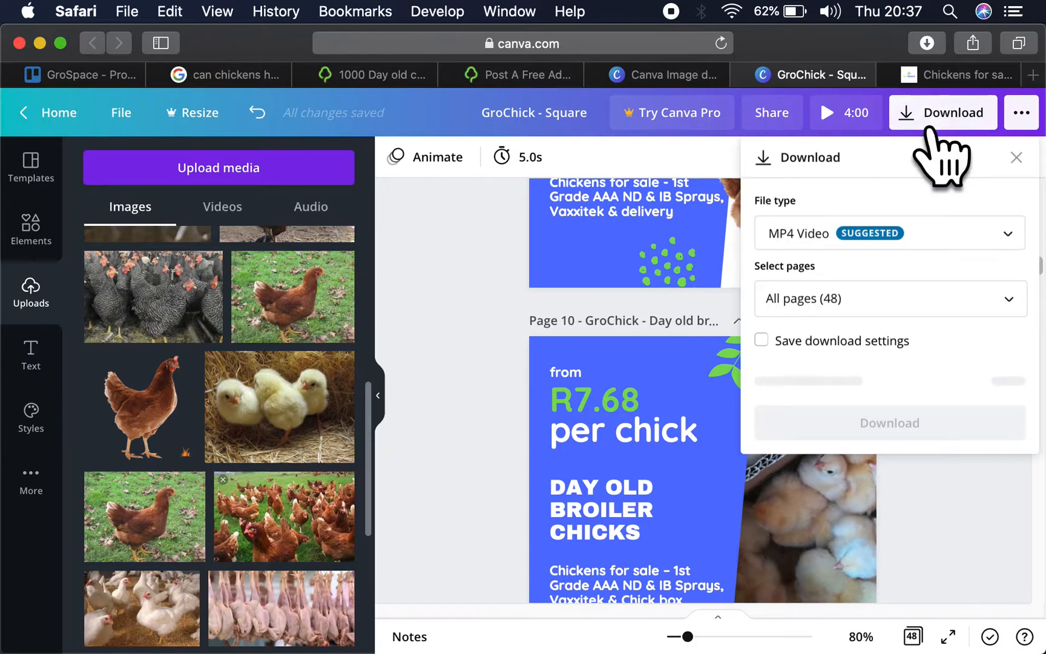
pyautogui.click(810, 232)
pyautogui.click(838, 124)
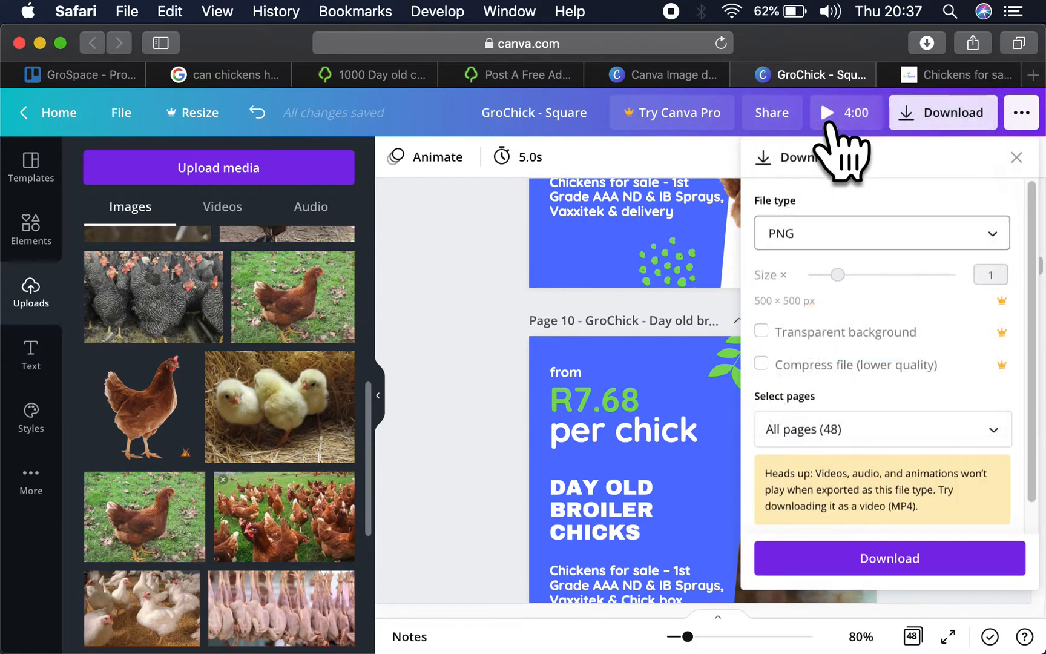
# - Limit the download to pages 1, 2, 7, 8 and 9 instead of the whole design
pyautogui.click(823, 424)
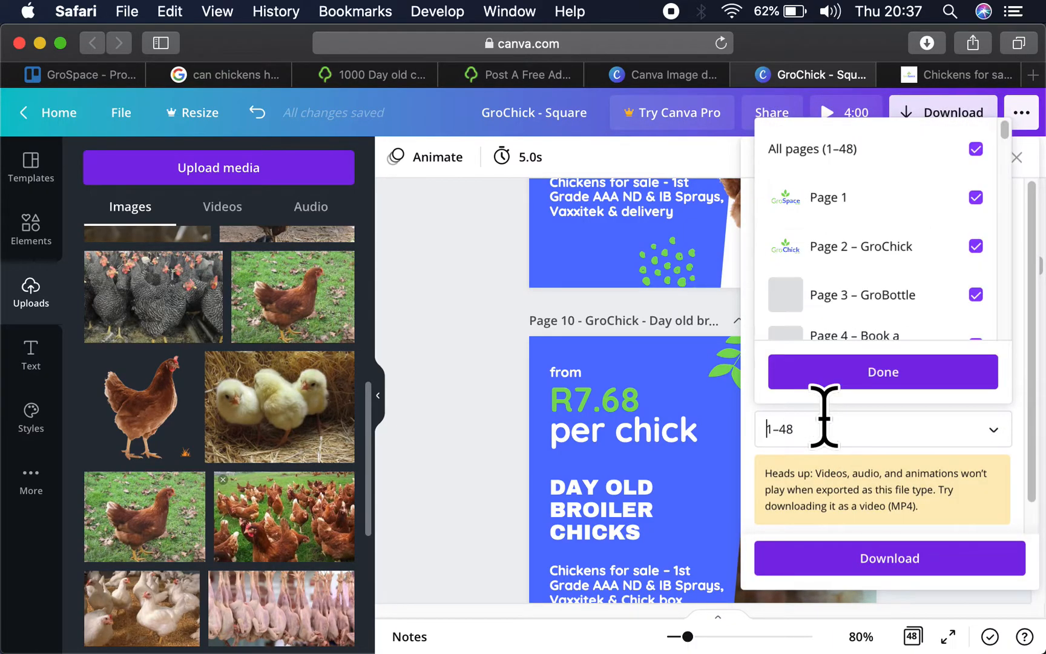
pyautogui.click(860, 154)
pyautogui.click(844, 198)
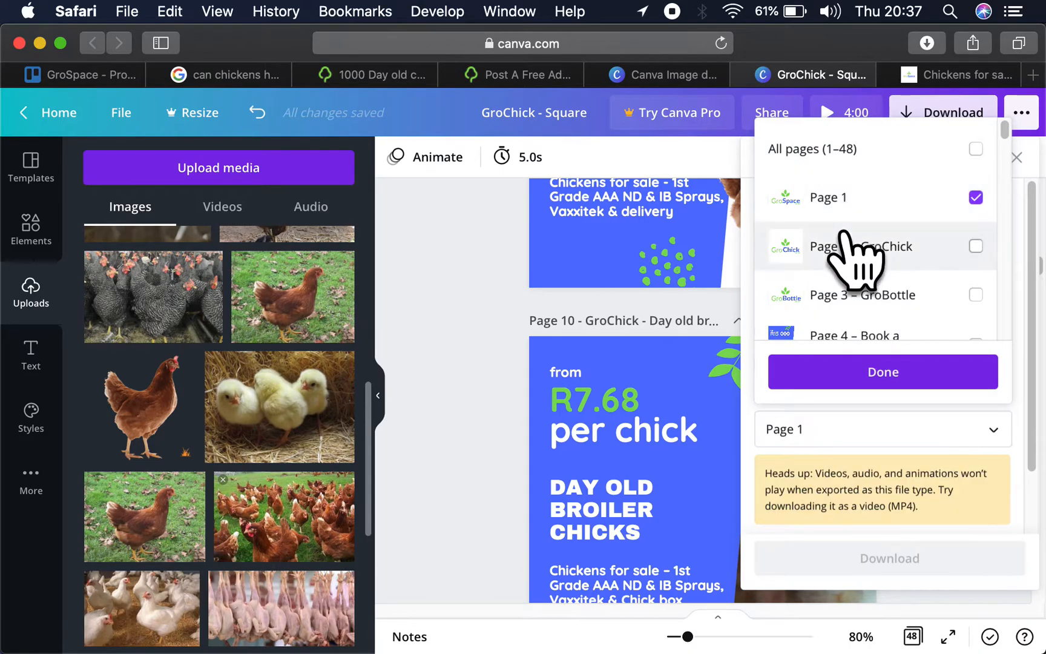
pyautogui.click(847, 245)
pyautogui.scroll(-3, 847, 242)
pyautogui.click(872, 284)
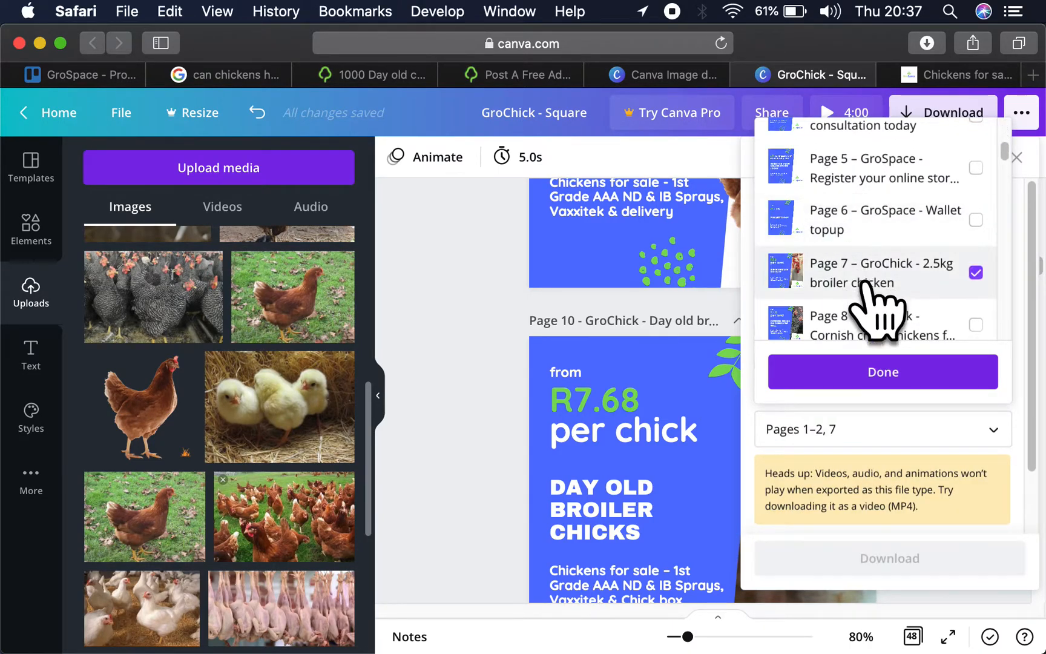
pyautogui.click(876, 327)
pyautogui.scroll(-3, 877, 342)
pyautogui.click(872, 267)
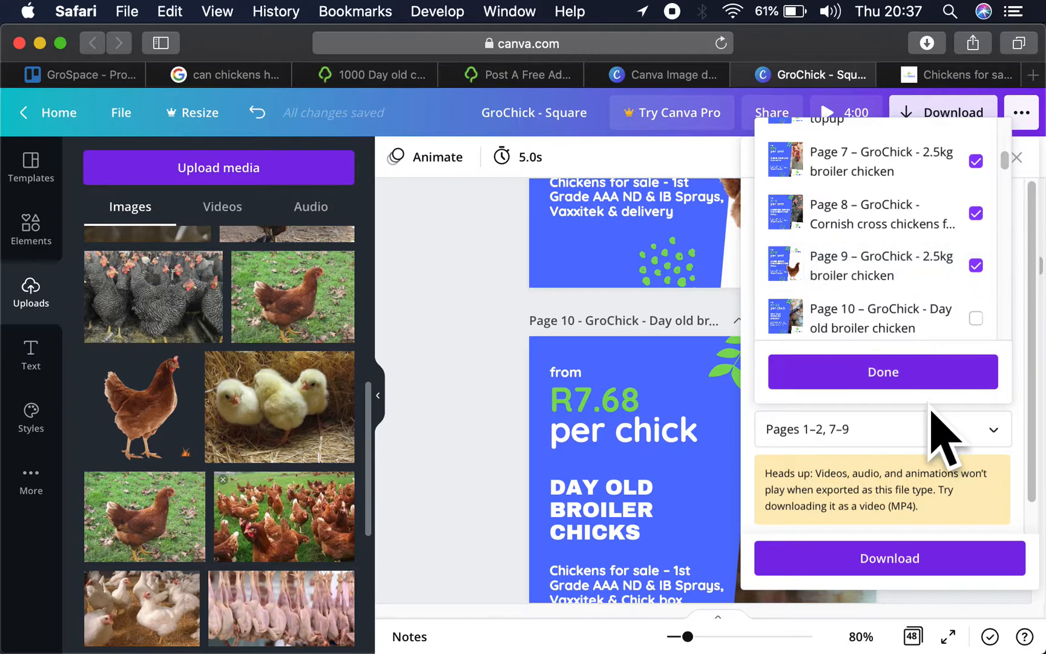
# - Download the selected pages and dismiss the Canva Pro offer
pyautogui.click(917, 563)
pyautogui.click(890, 560)
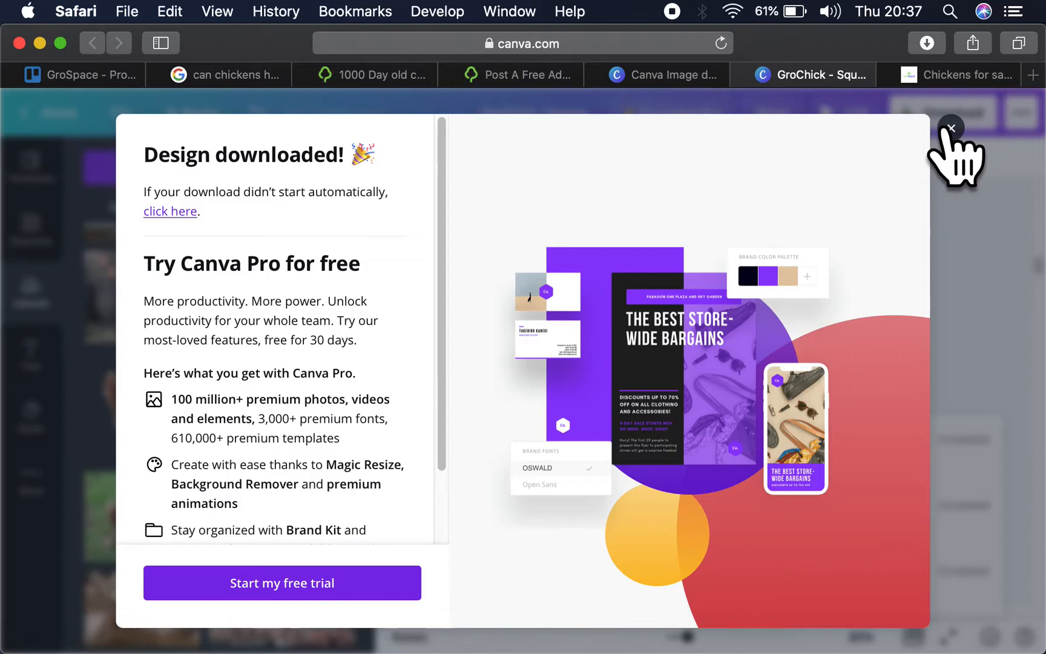
pyautogui.click(951, 128)
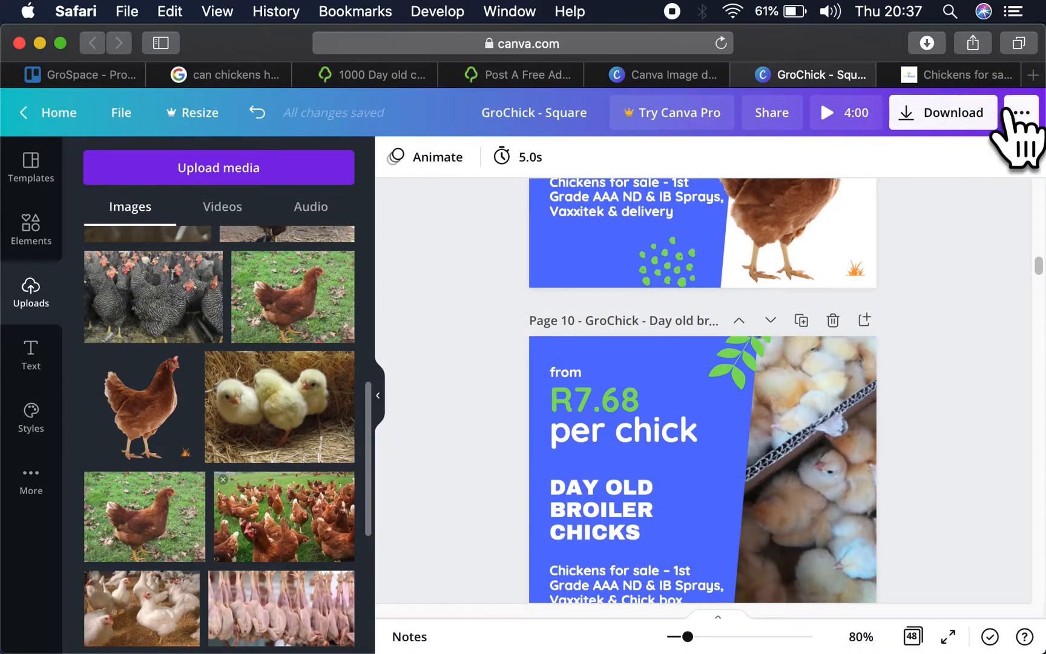
# - Check the design's publishing options, its share link and the settings for sharing it with others
pyautogui.click(1021, 115)
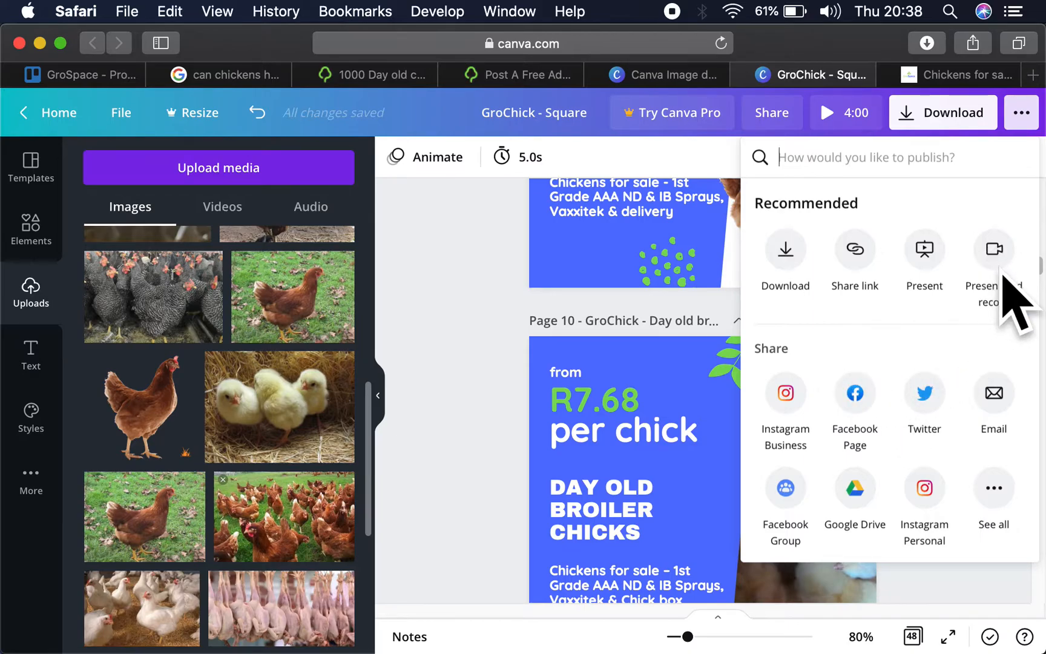
pyautogui.click(852, 245)
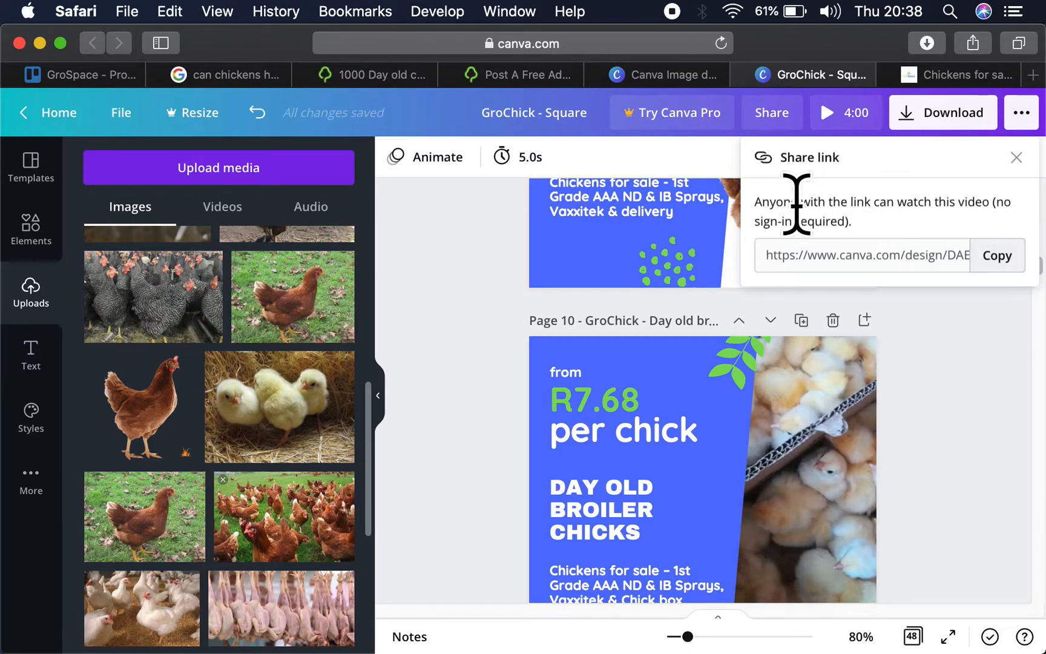
pyautogui.click(1020, 118)
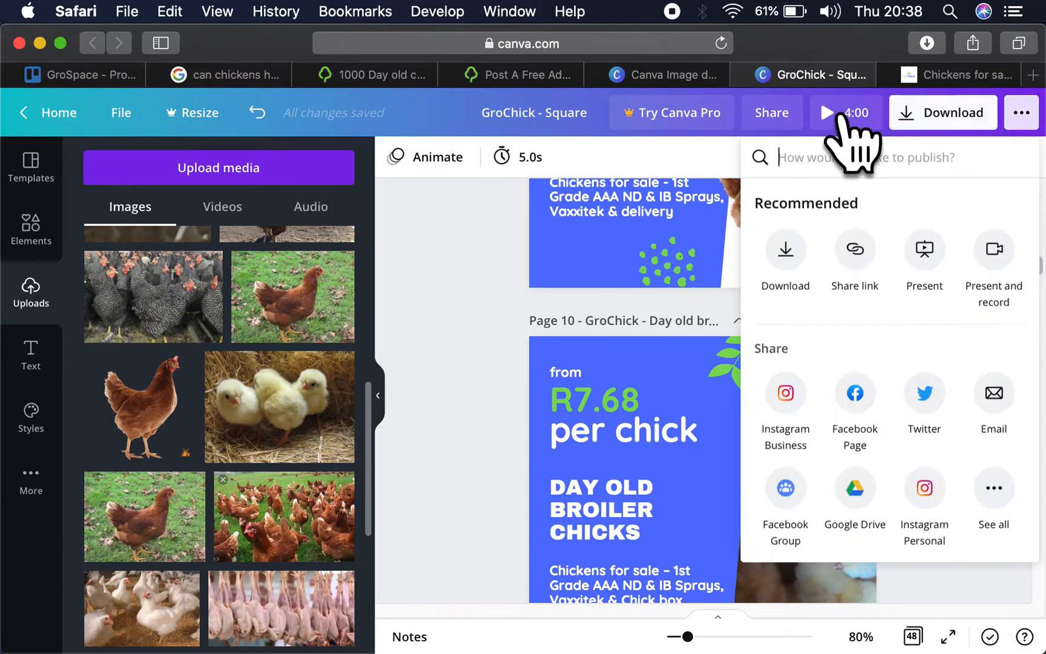
pyautogui.click(786, 116)
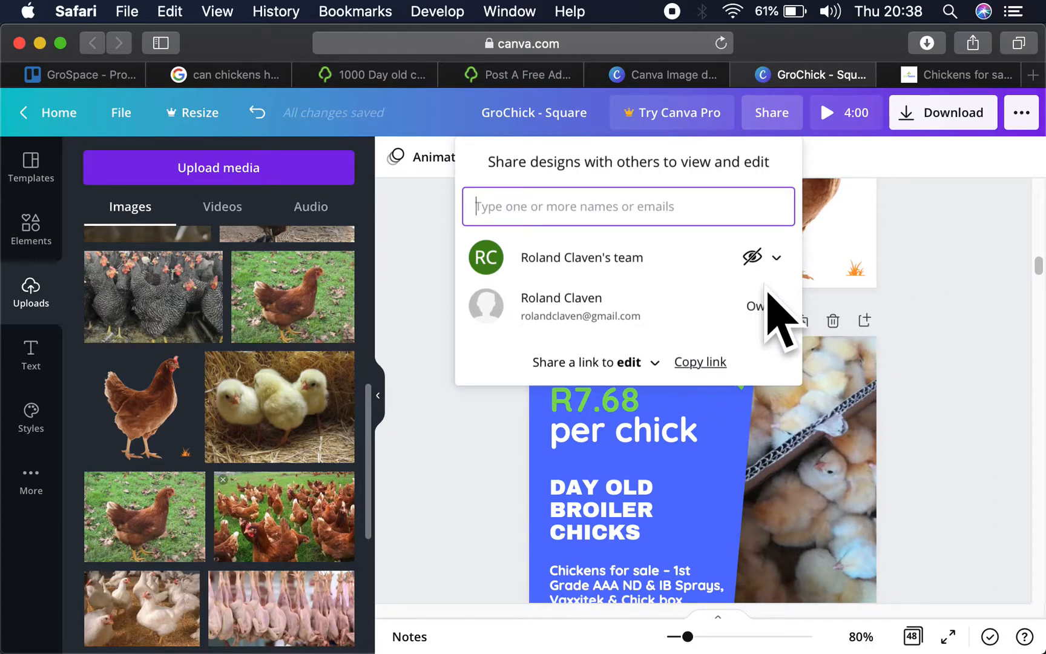
pyautogui.click(949, 291)
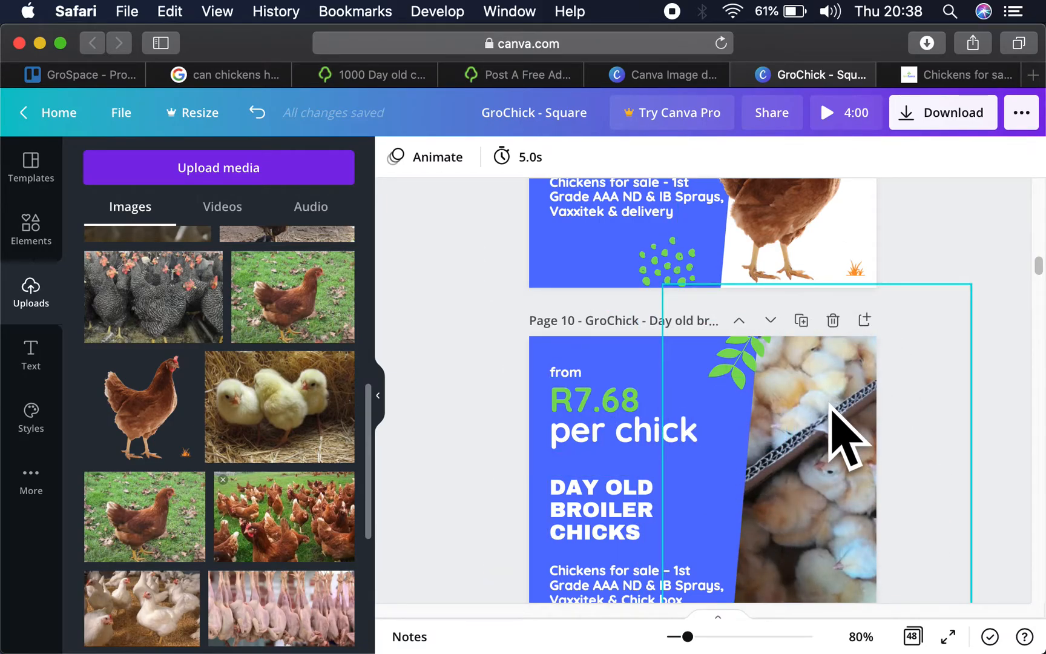
# - Switch to the Gumtree ad form, extract GroChick - Square-3.zip from the downloads and inspect the extracted folder's contents
pyautogui.click(507, 73)
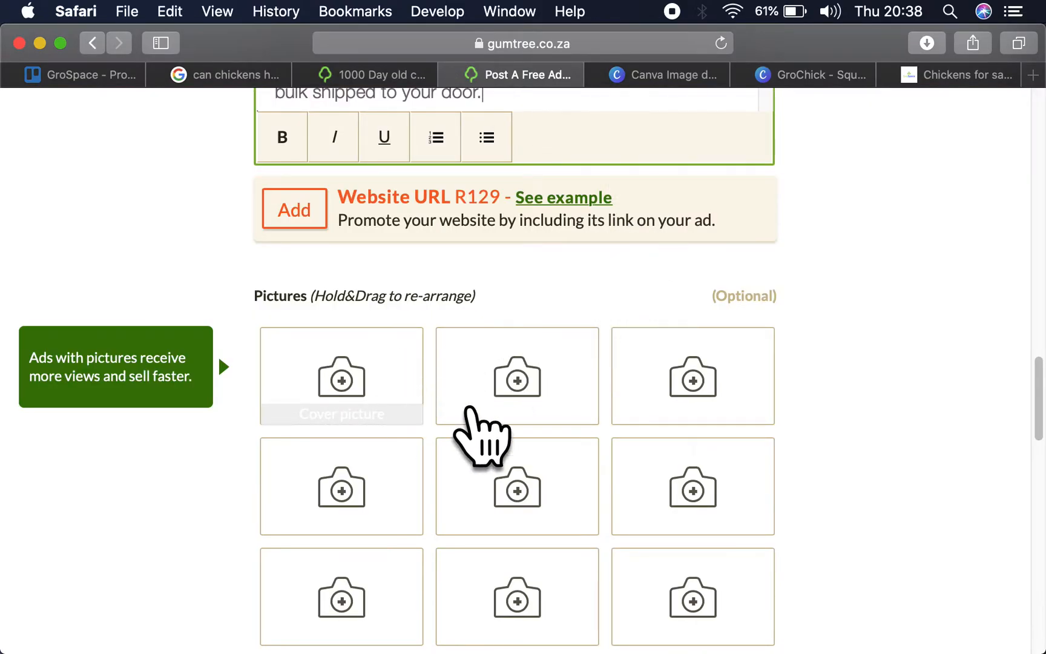
pyautogui.click(766, 624)
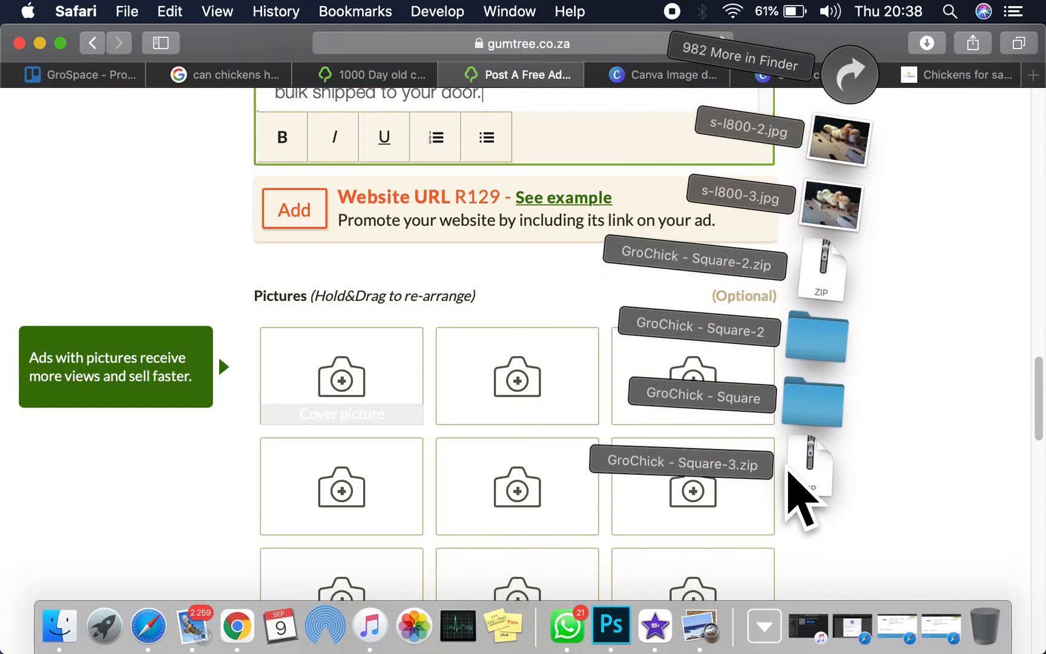
pyautogui.click(787, 478)
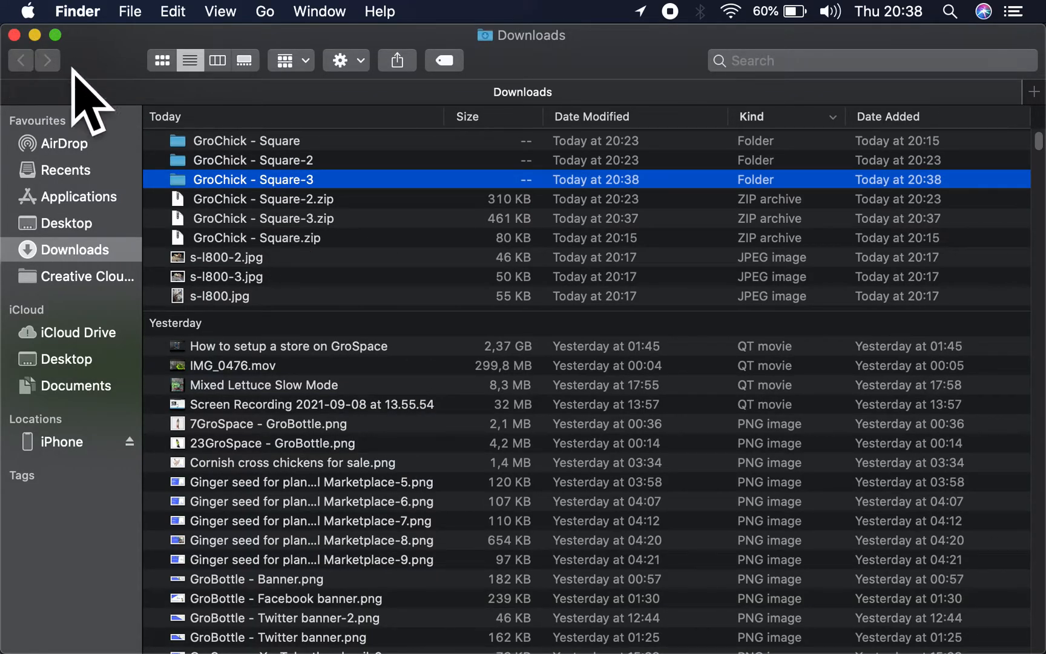
pyautogui.doubleClick(267, 180)
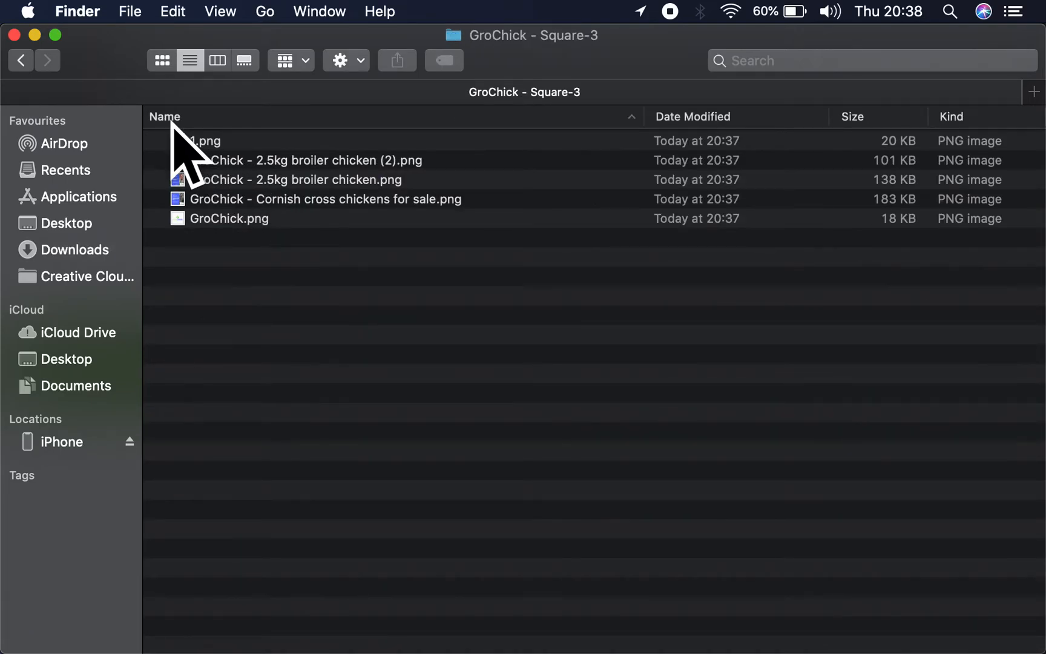
pyautogui.click(23, 59)
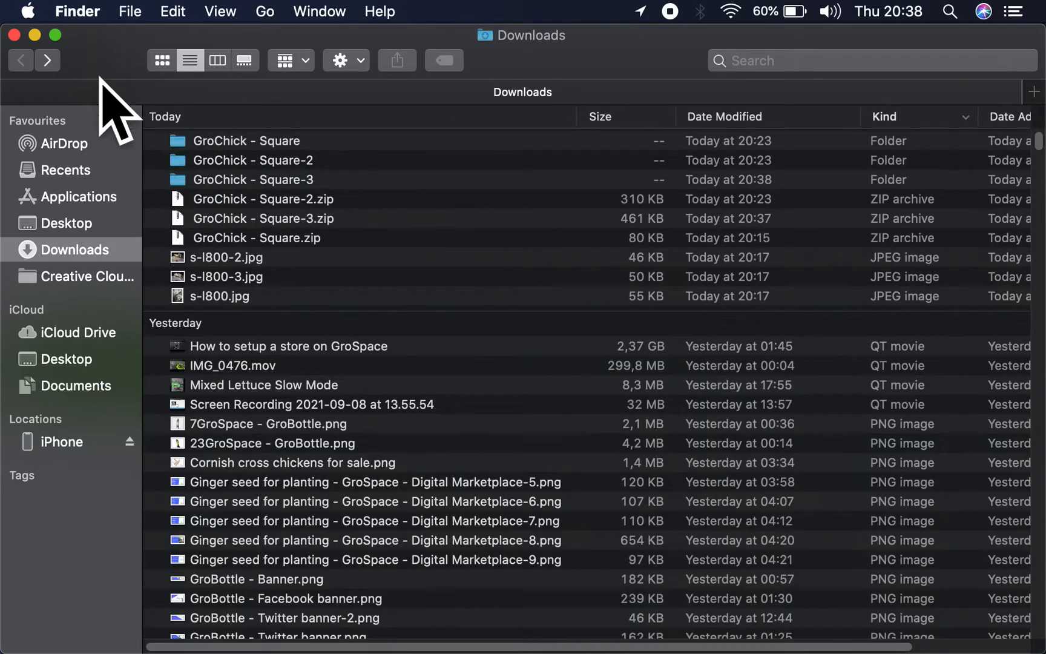
# - Open the name of the GroChick - Square-3 folder in Downloads for editing
pyautogui.click(270, 181)
pyautogui.rightClick(271, 181)
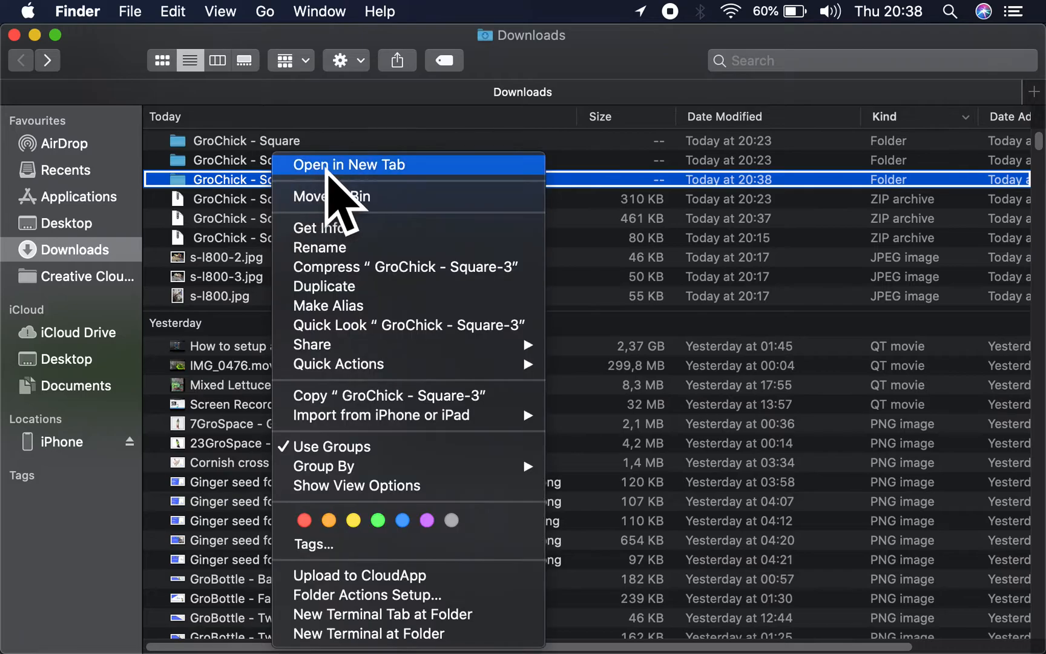
pyautogui.click(341, 244)
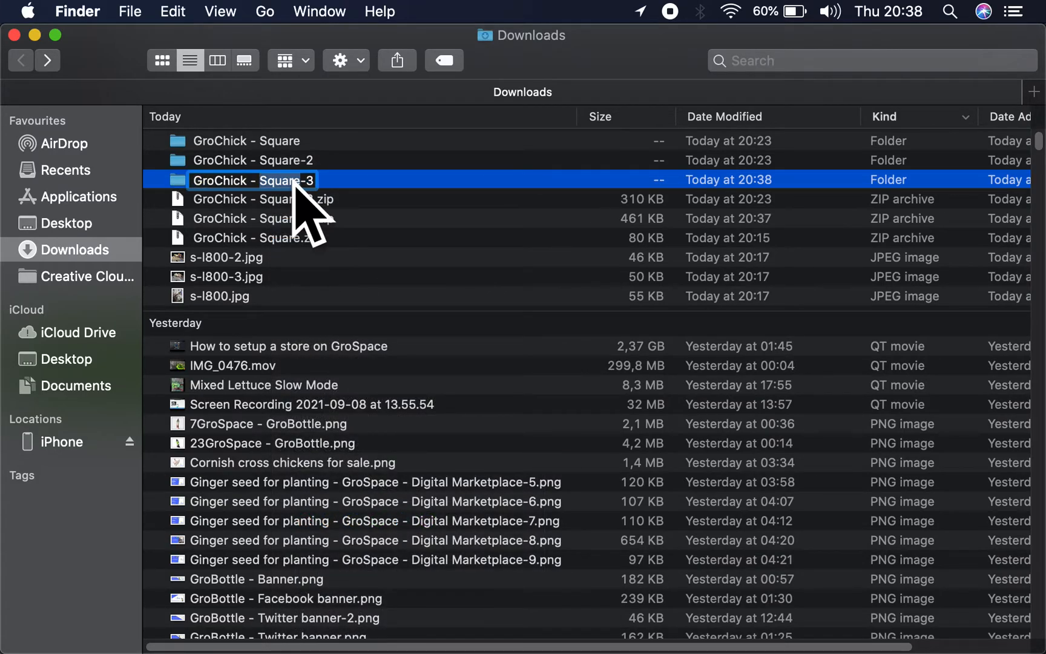
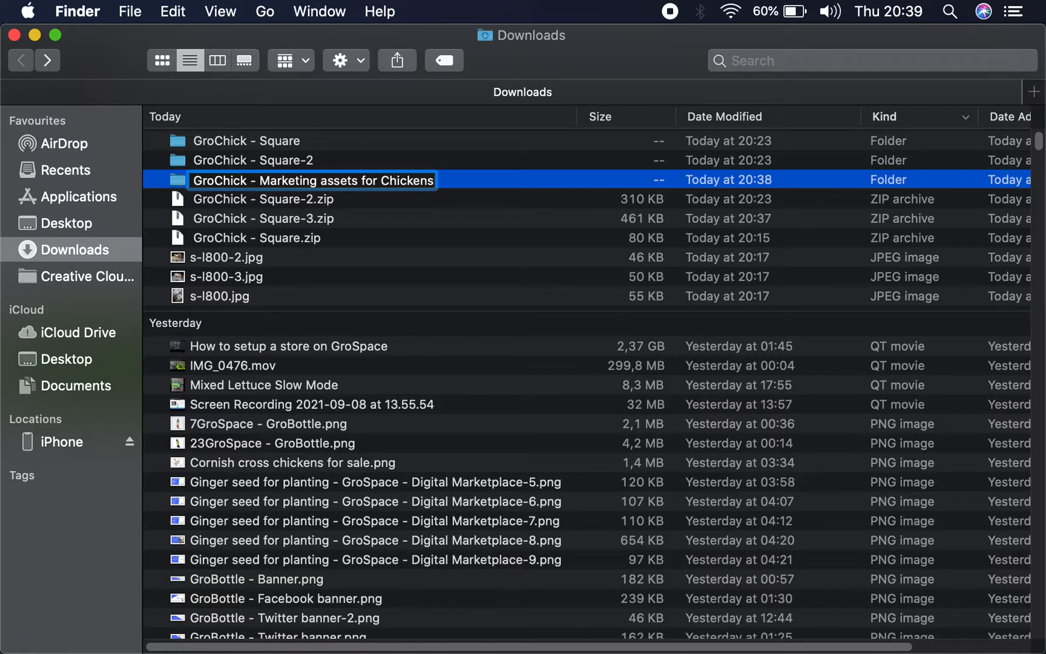
# - Rename the GroChick - Square-3 folder as "GroChick - Marketing assets for Chickens"
pyautogui.press('Return')
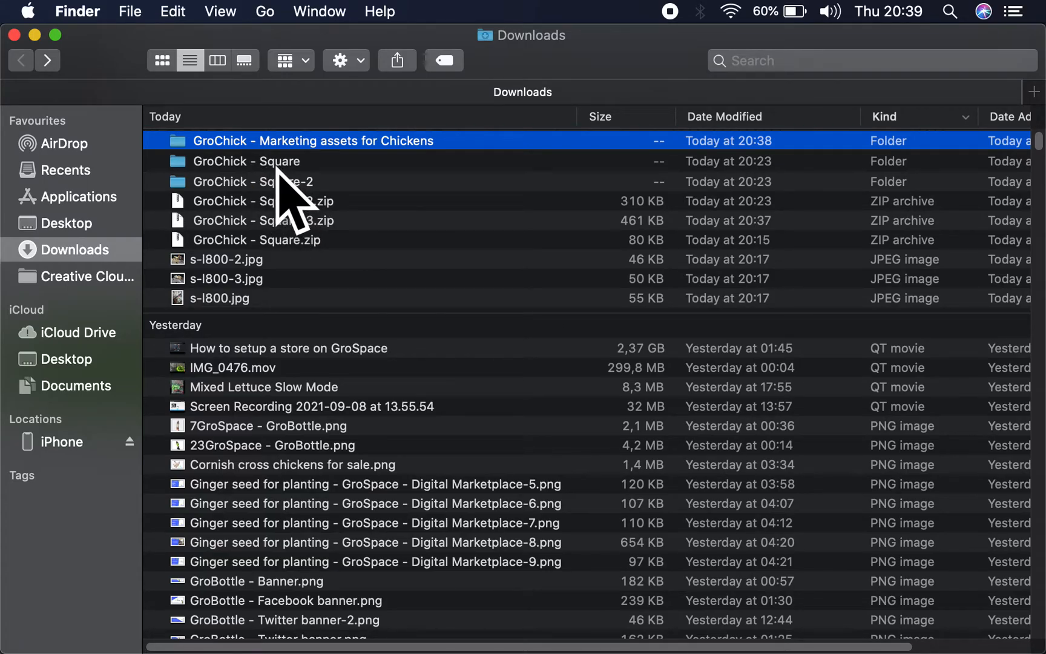
# - Rename the GroChick - Square folder in Downloads as "GroChick - Marketing assets for chicks"
pyautogui.click(276, 166)
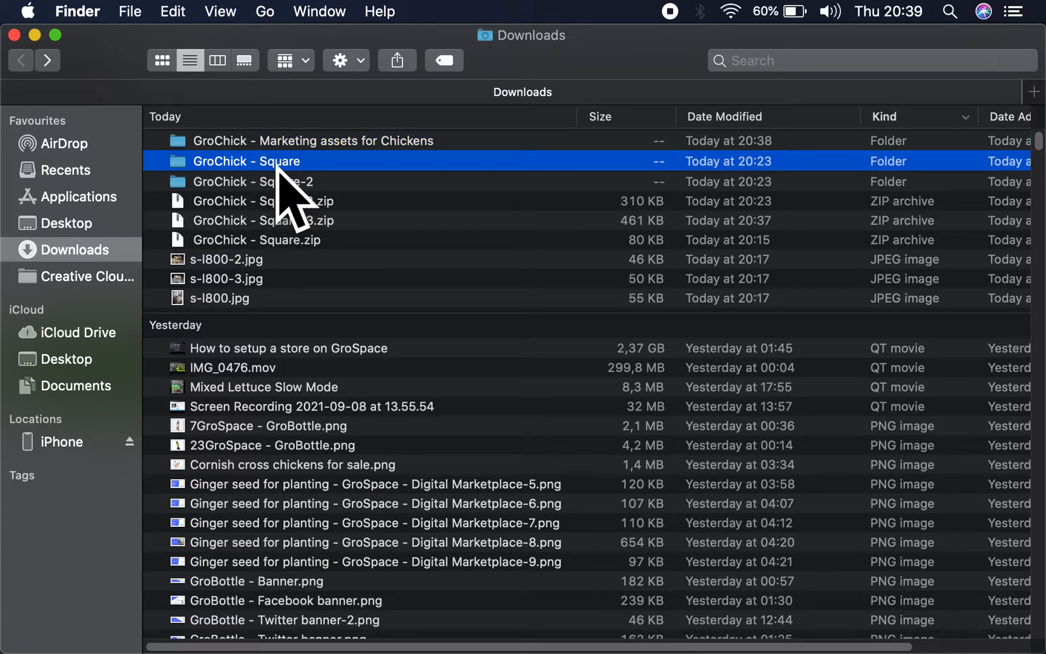
pyautogui.rightClick(277, 162)
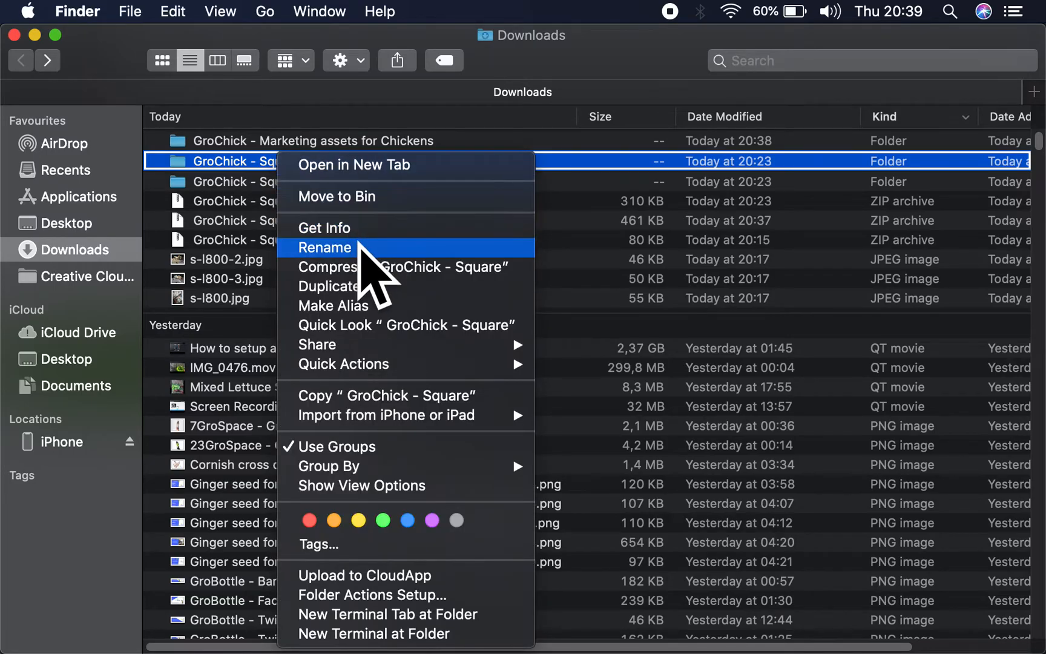
pyautogui.click(374, 248)
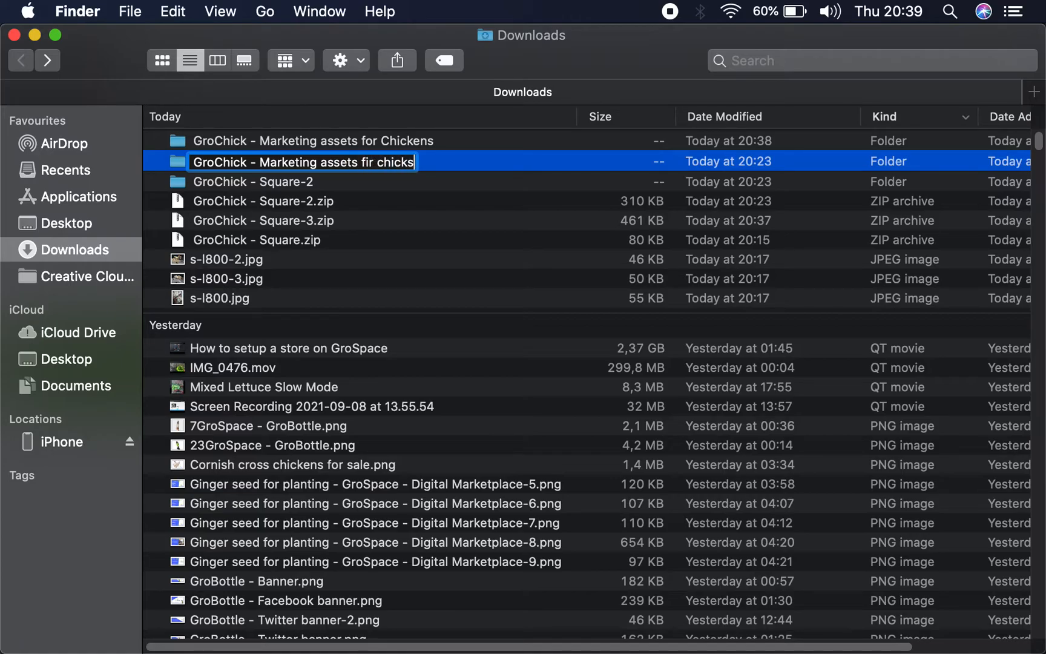
pyautogui.doubleClick(367, 162)
pyautogui.press('Return')
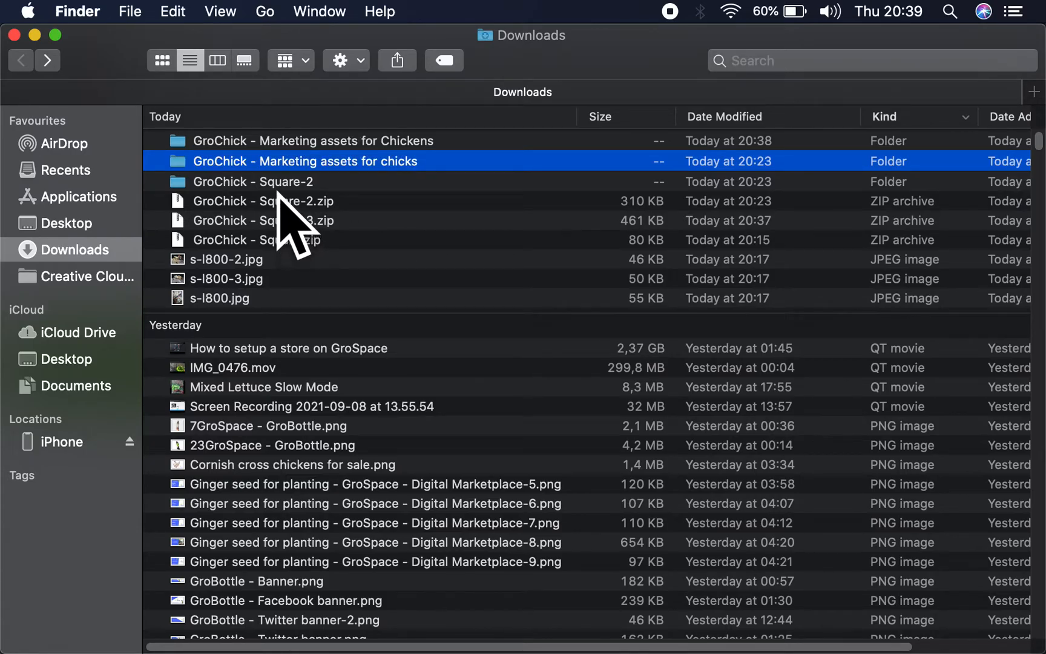
# - Examine the files in the GroChick - Square-2 folder and preview the images in the Marketing assets for chicks folder
pyautogui.doubleClick(222, 181)
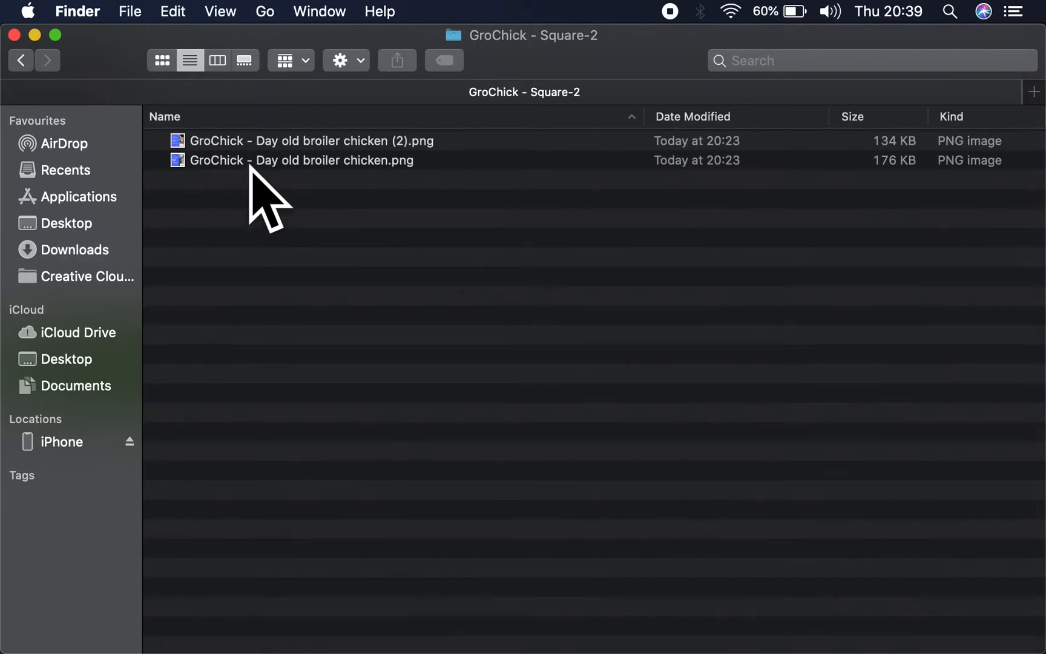
pyautogui.click(21, 60)
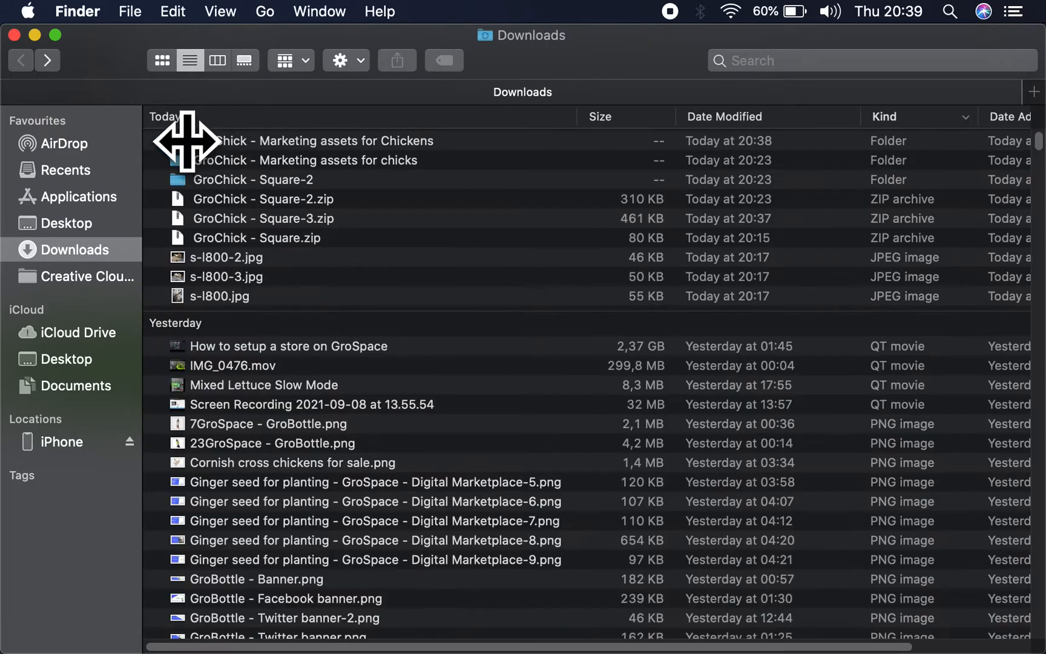
pyautogui.doubleClick(236, 158)
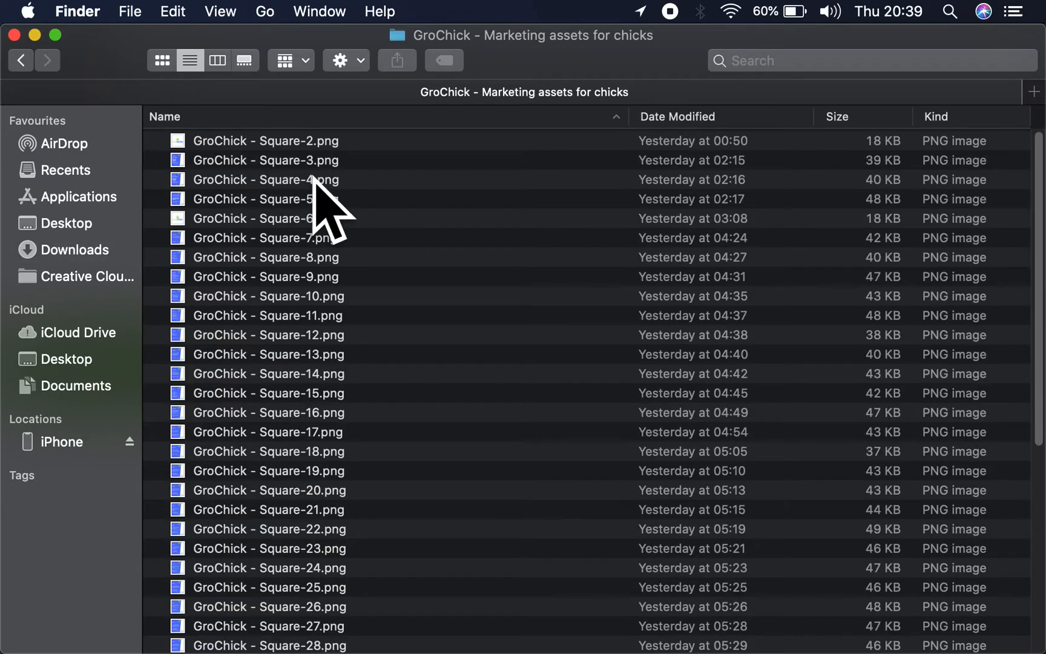
pyautogui.click(216, 61)
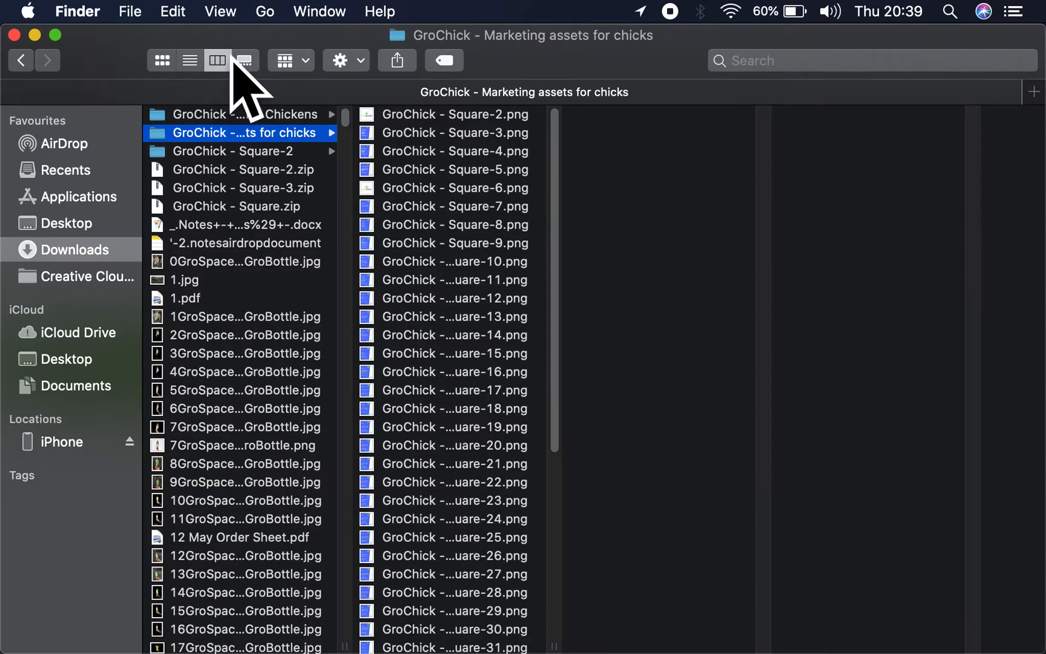
pyautogui.click(244, 60)
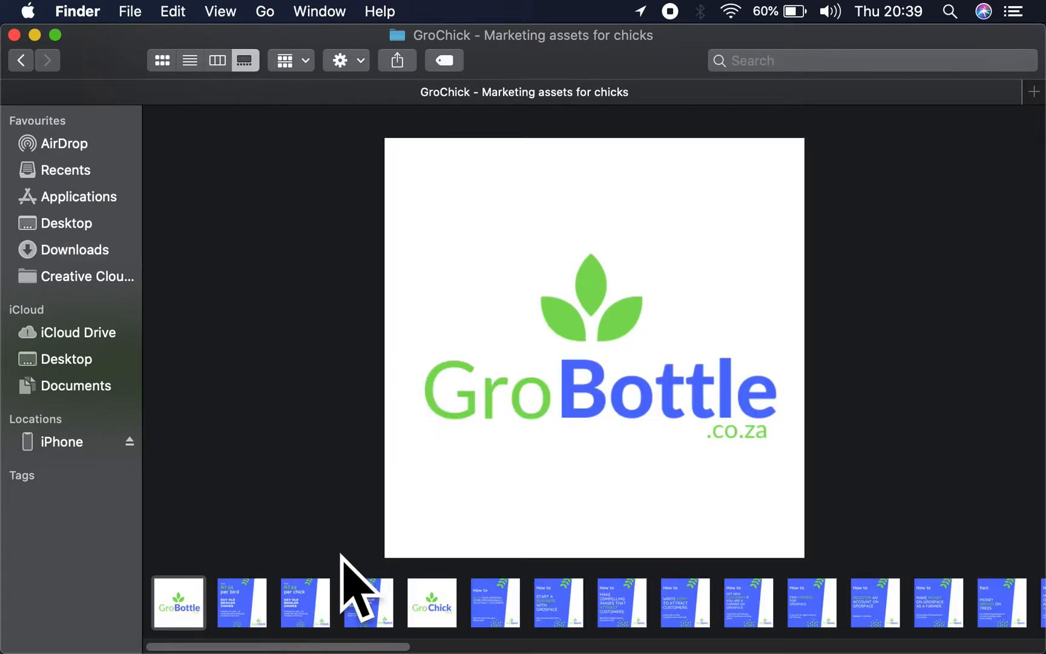
pyautogui.click(239, 602)
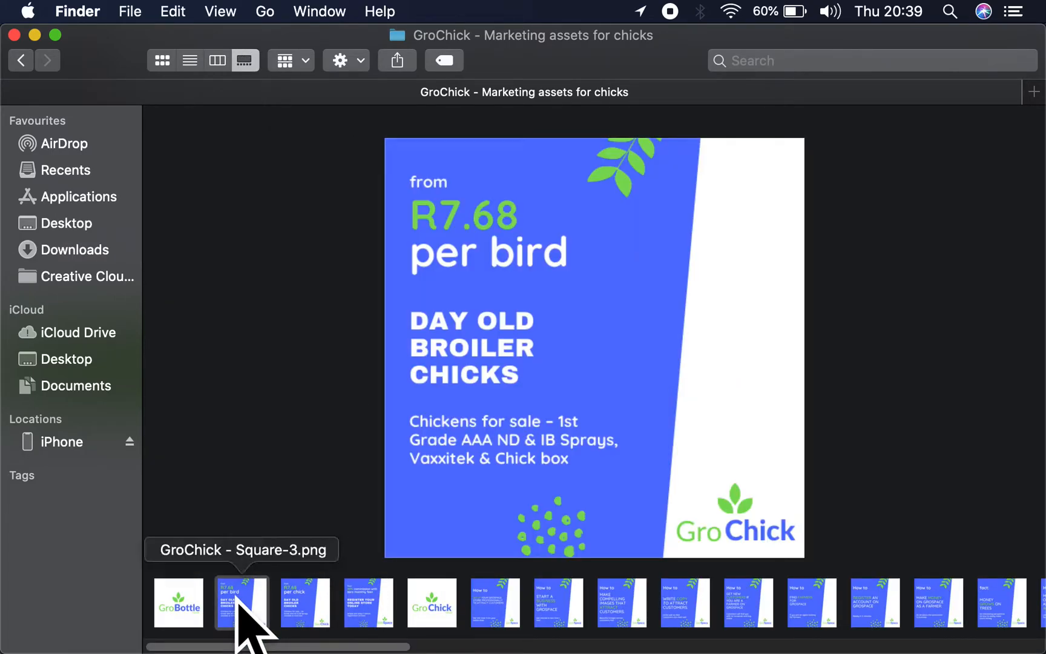
pyautogui.click(202, 606)
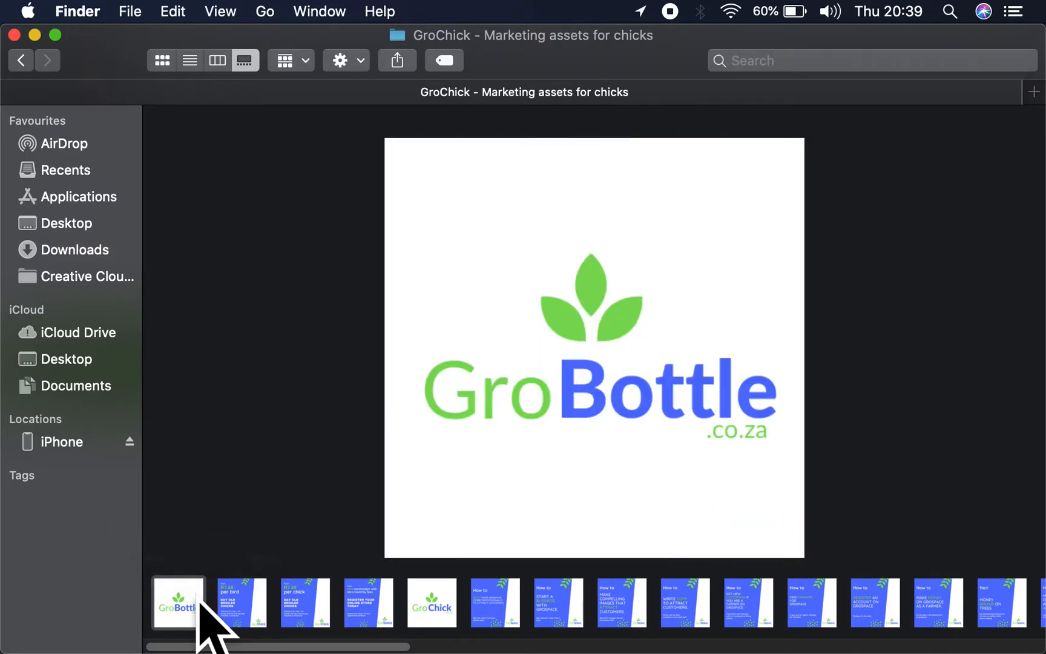
pyautogui.click(21, 60)
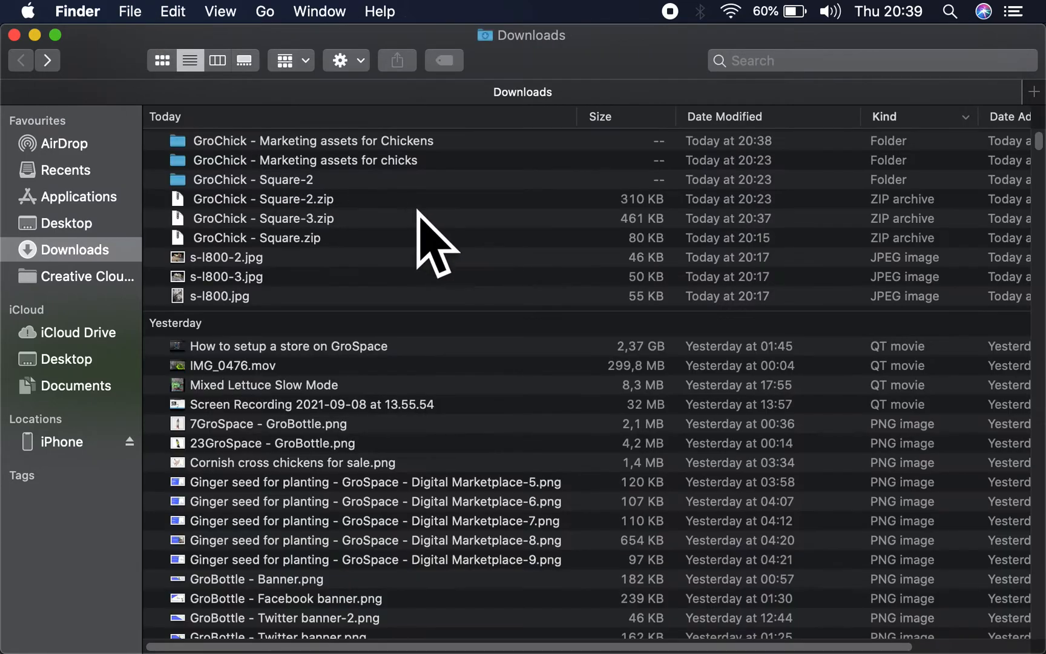
# - Recheck the contents of the GroChick - Marketing assets for chicks folder and move that folder to the Bin
pyautogui.click(291, 162)
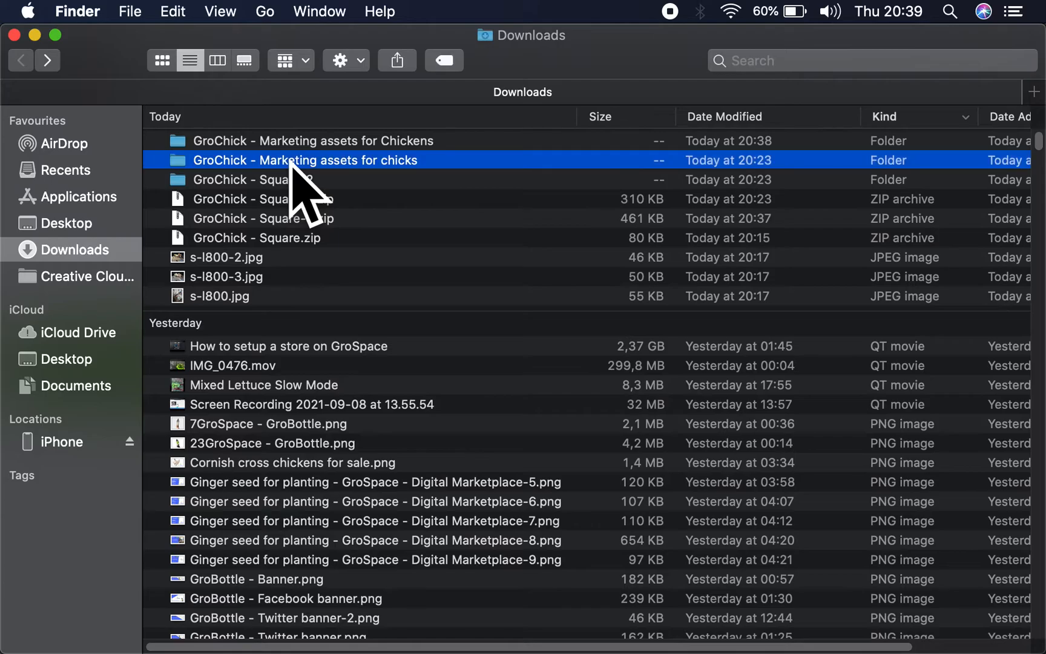
pyautogui.click(293, 178)
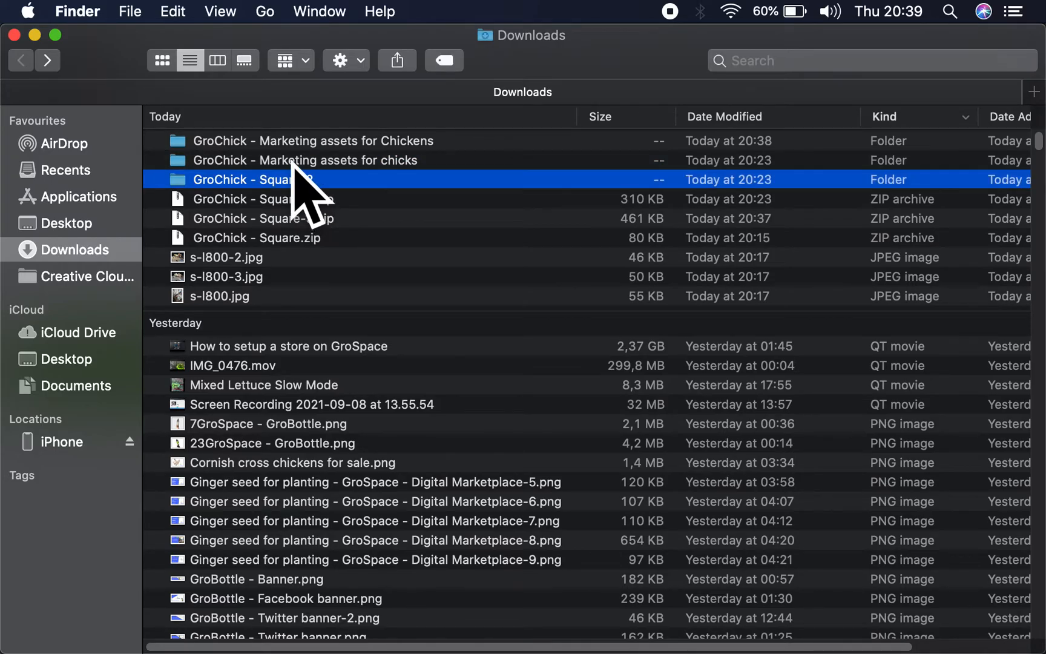
pyautogui.doubleClick(291, 160)
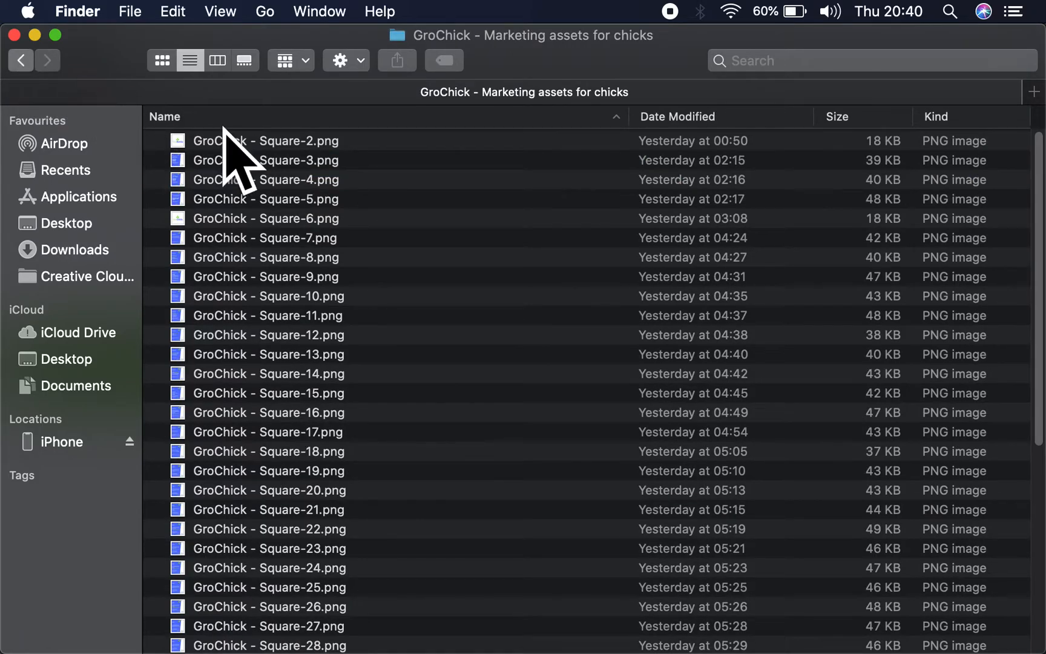
pyautogui.press('super+bracketleft')
pyautogui.click(299, 177)
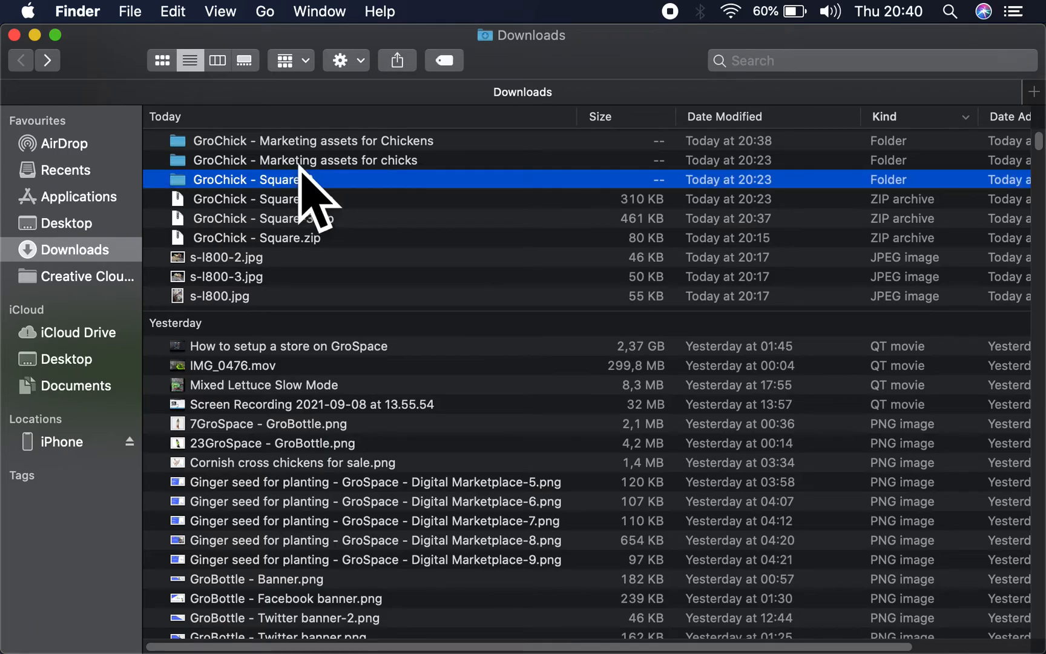
pyautogui.click(282, 162)
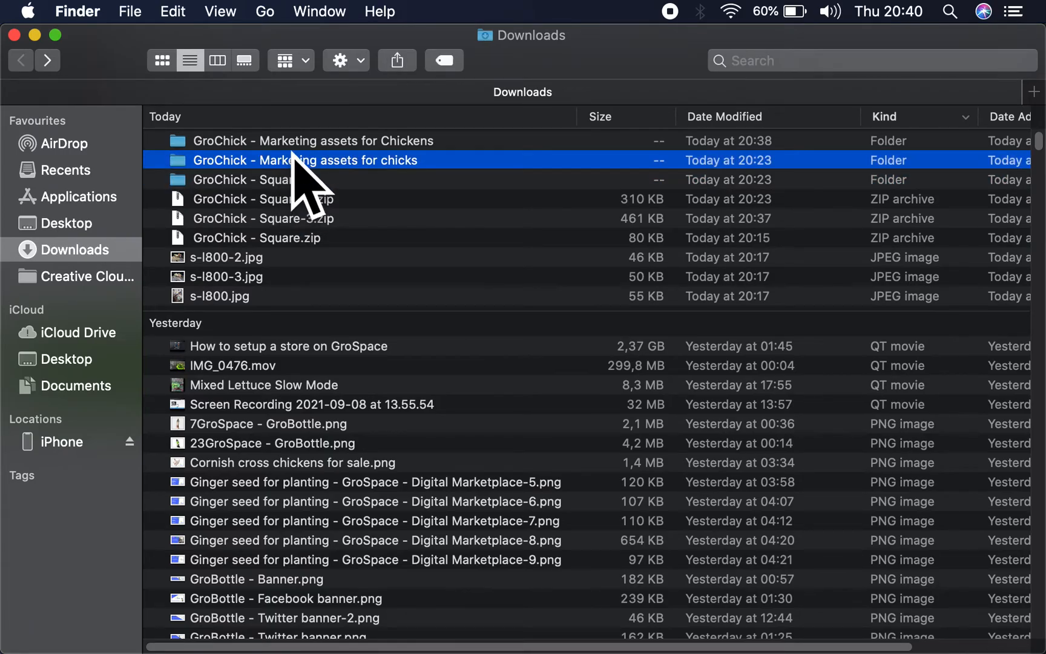
pyautogui.press('super+BackSpace')
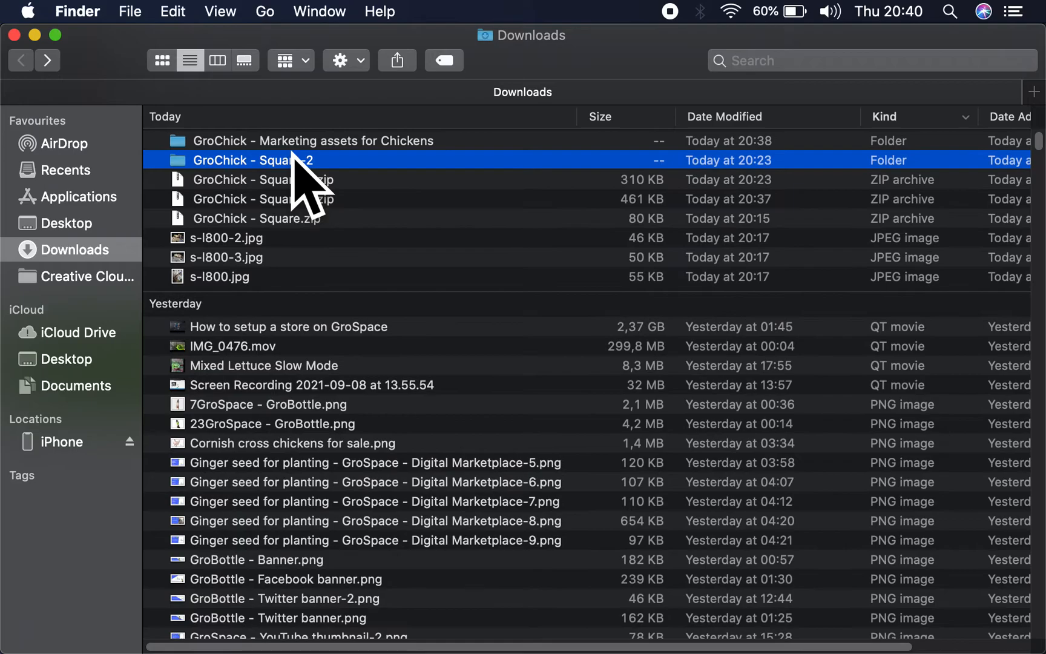
# - Rename the GroChick - Square-2 folder as "GroChick - Marketing assets for chicks"
pyautogui.click(293, 158)
pyautogui.rightClick(293, 159)
pyautogui.click(276, 161)
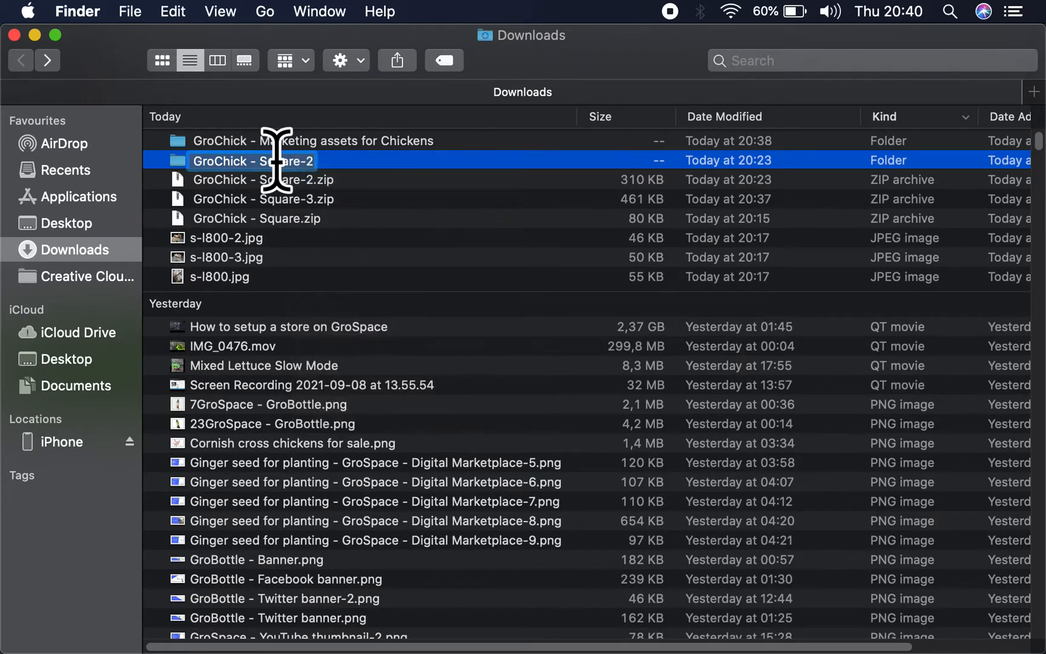
pyautogui.click(265, 161)
pyautogui.moveTo(262, 161); pyautogui.dragTo(402, 160)
pyautogui.write('m')
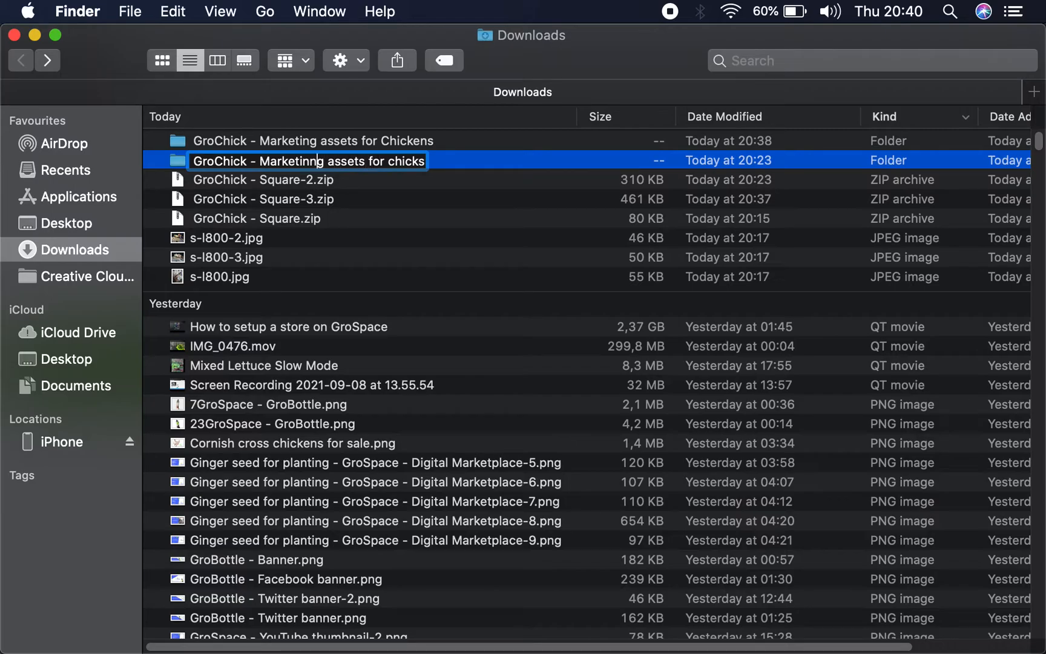
pyautogui.press('BackSpace')
pyautogui.press('Return')
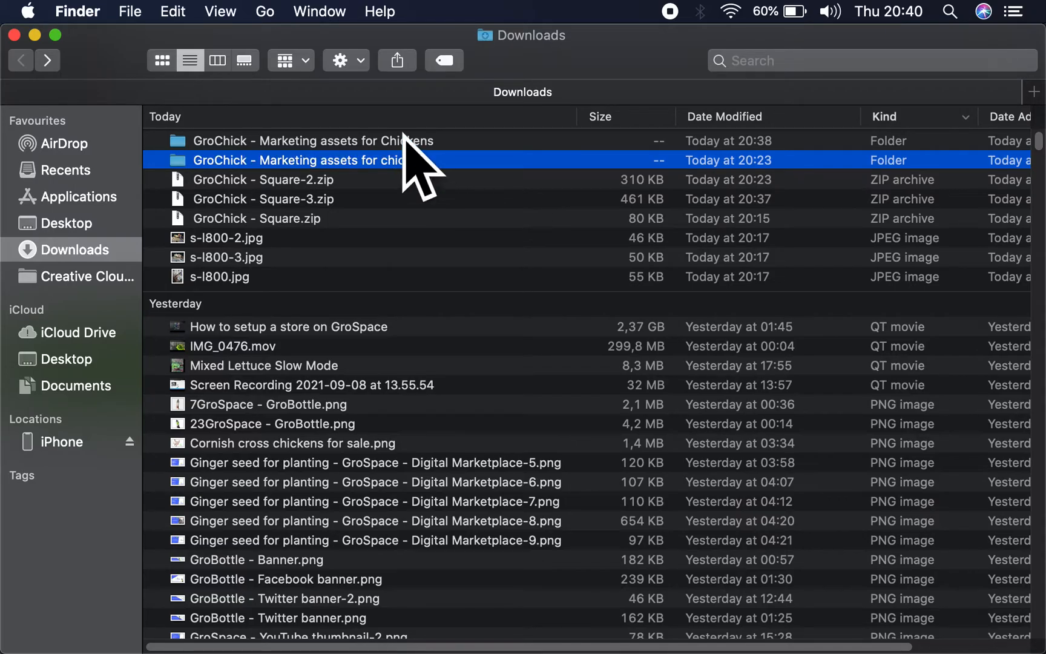
# - Return to the Gumtree ad form and upload all five images from the GroChick - Marketing assets for Chickens folder as its pictures
pyautogui.click(35, 34)
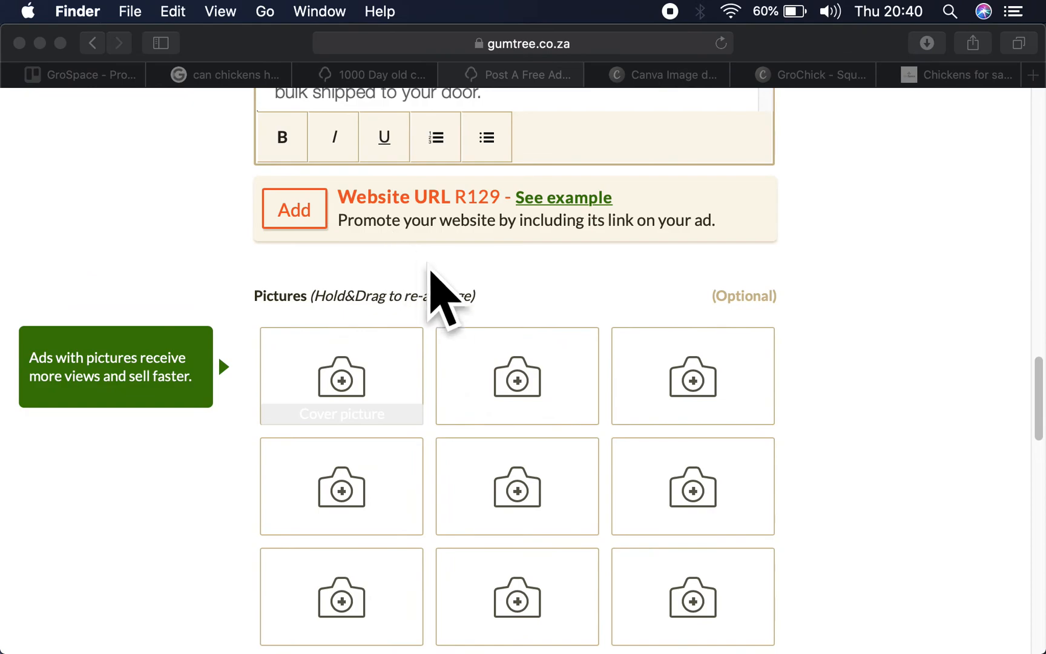
pyautogui.click(362, 397)
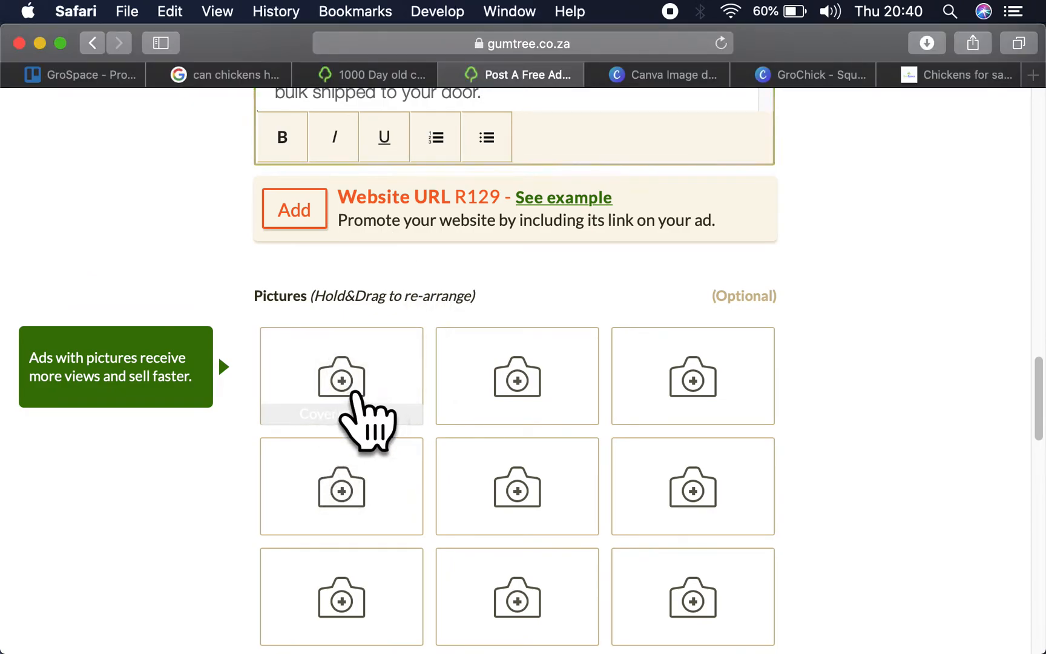
pyautogui.scroll(-2, 275, 443)
pyautogui.scroll(2, 280, 456)
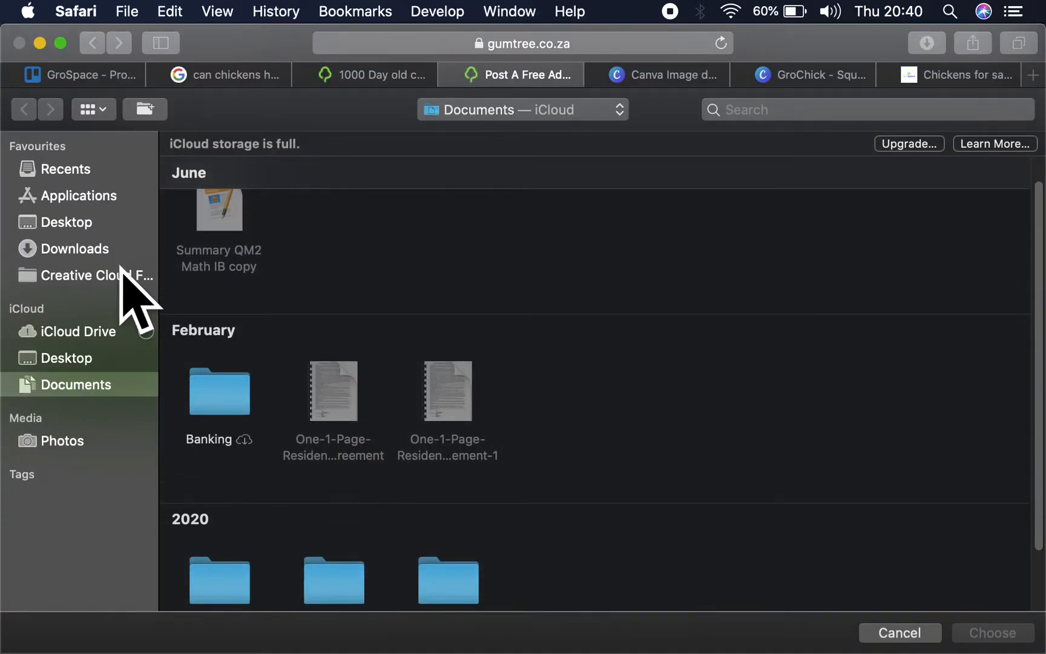
pyautogui.click(84, 246)
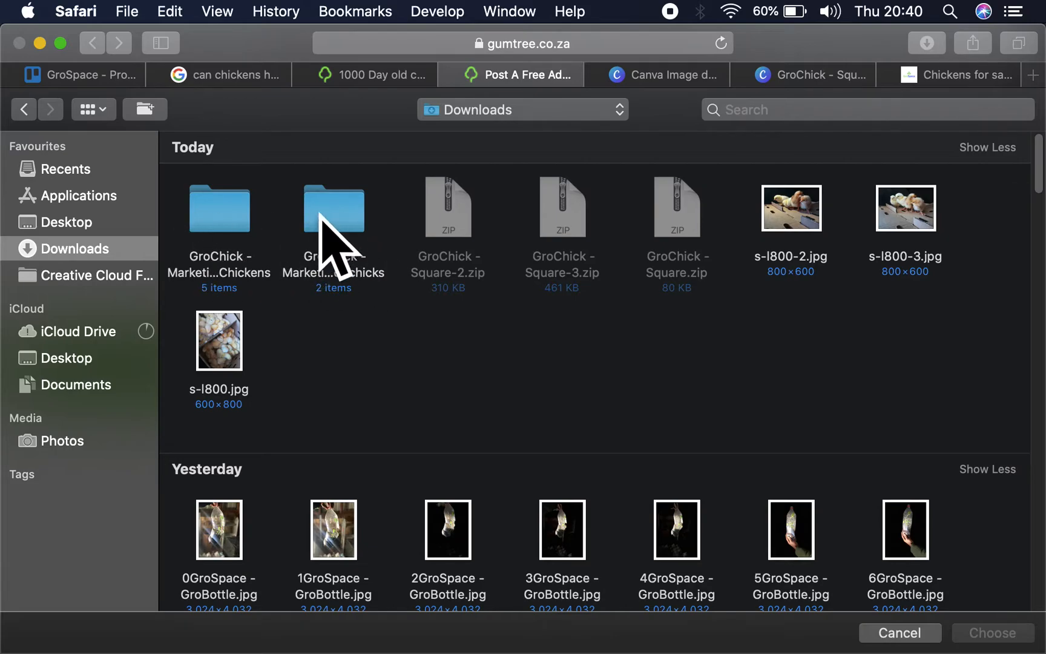
pyautogui.doubleClick(219, 212)
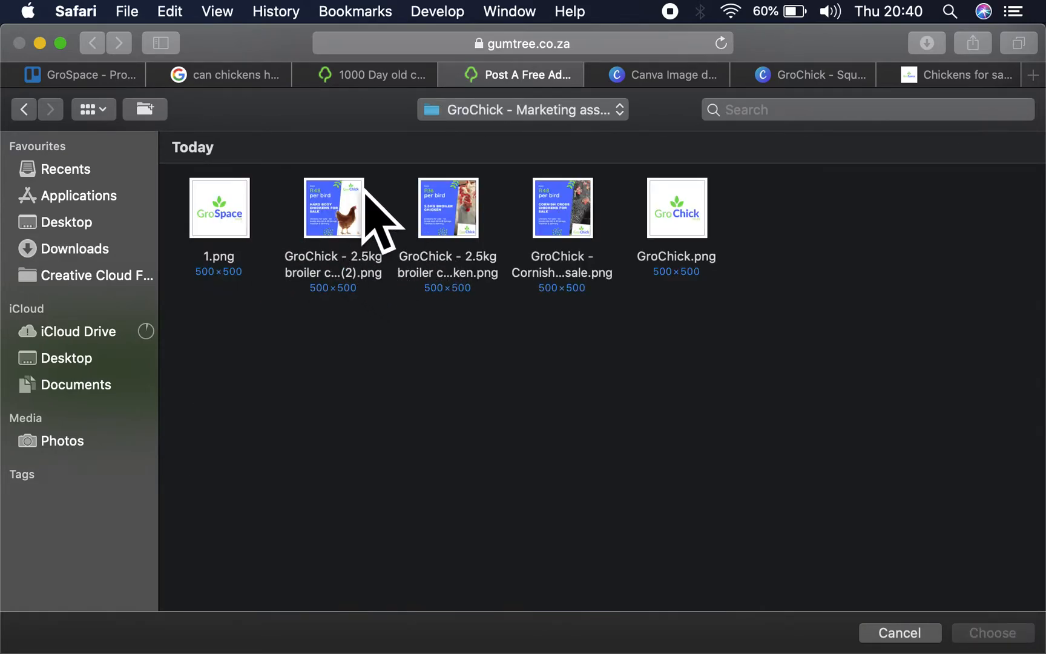
pyautogui.moveTo(756, 315); pyautogui.dragTo(222, 225)
pyautogui.click(992, 632)
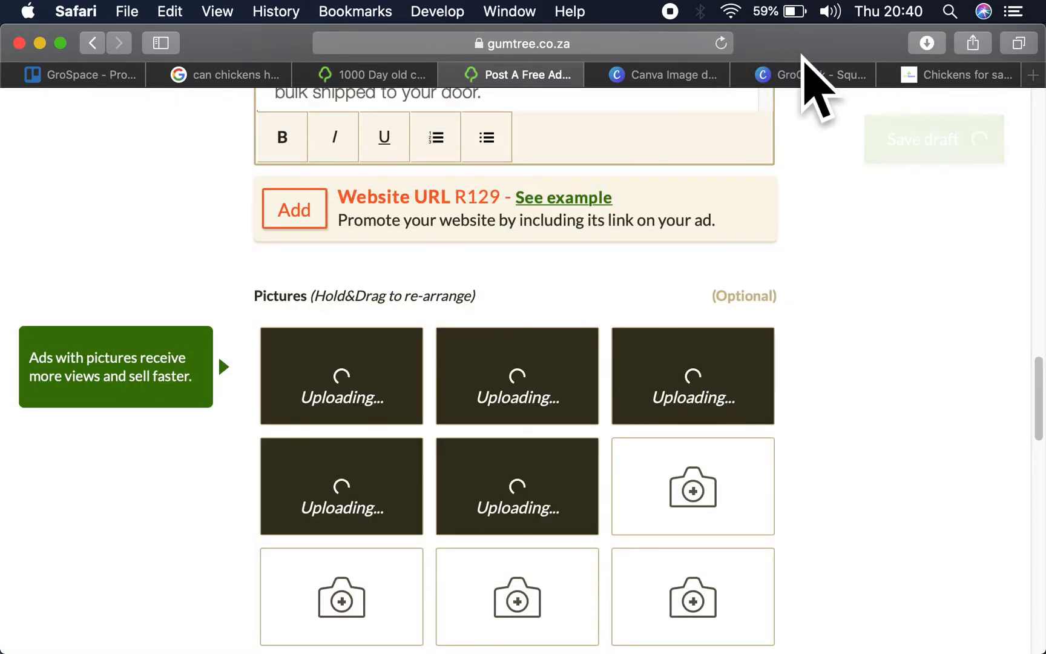
# - Switch to the GroChick - Square design in Canva and examine the hydroponic and how-to artwork on pages 12 to 22
pyautogui.click(812, 72)
pyautogui.scroll(-1, 914, 445)
pyautogui.scroll(-15, 914, 445)
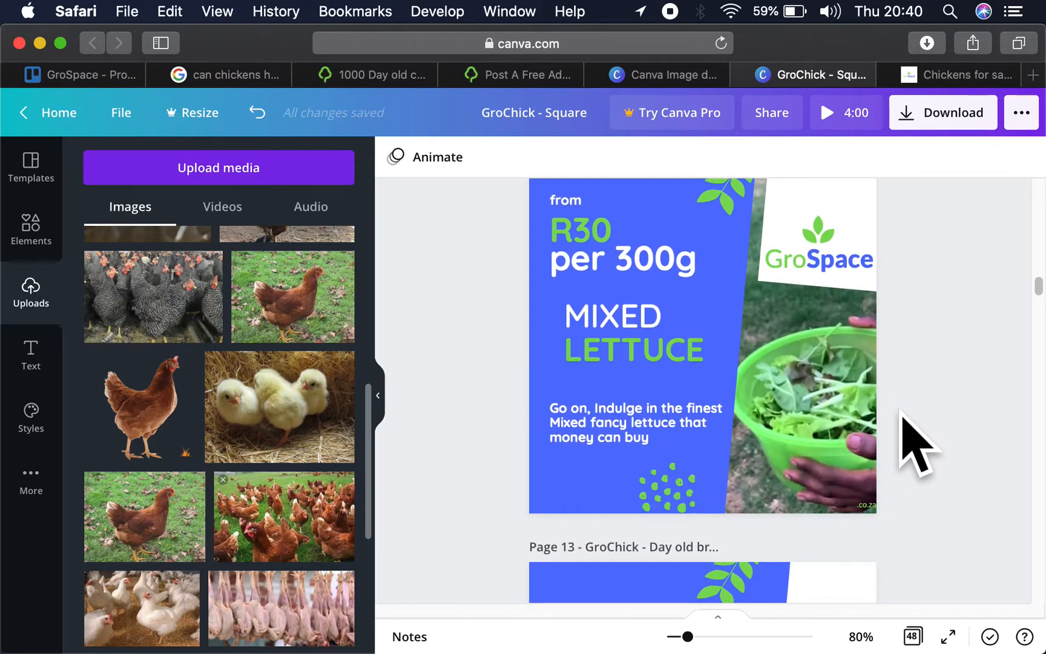
pyautogui.scroll(-8, 787, 323)
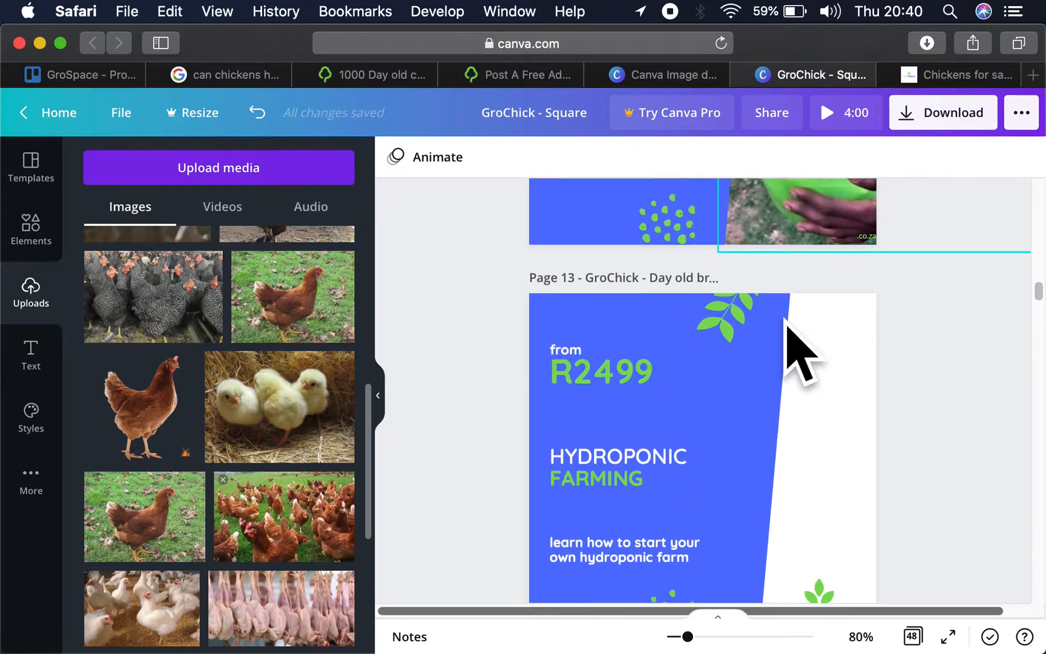
pyautogui.scroll(-20, 787, 327)
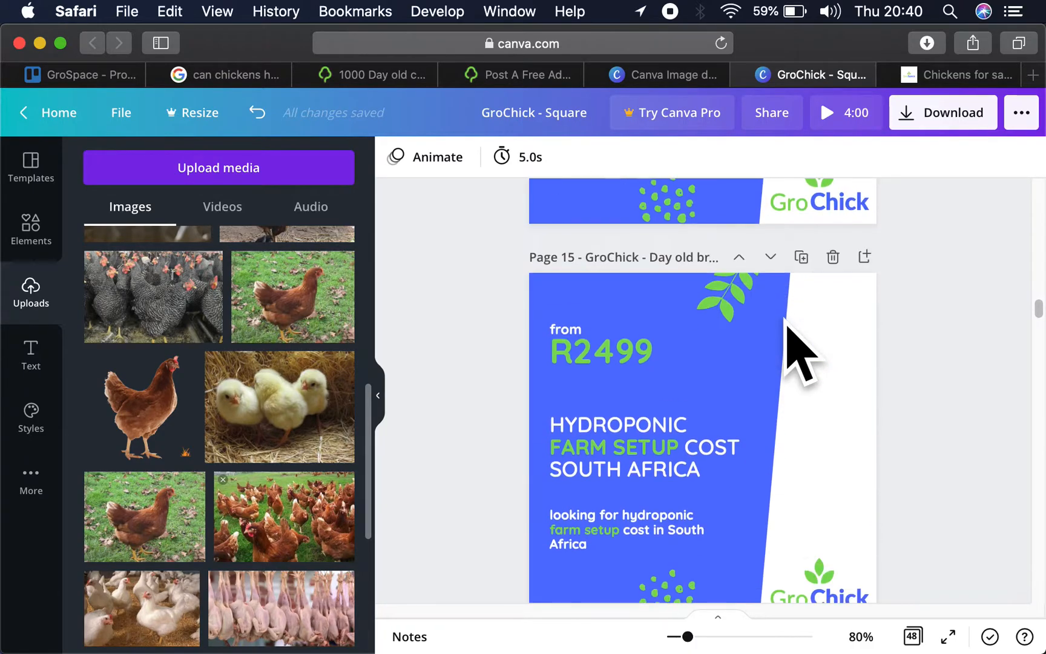
pyautogui.scroll(-5, 798, 351)
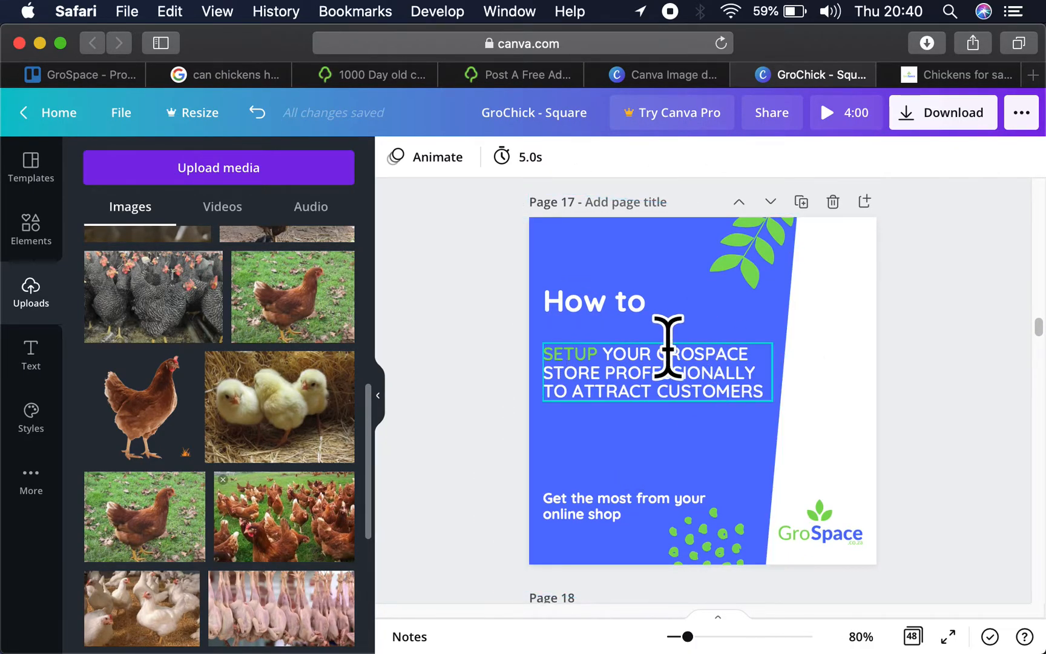
pyautogui.scroll(-7, 690, 360)
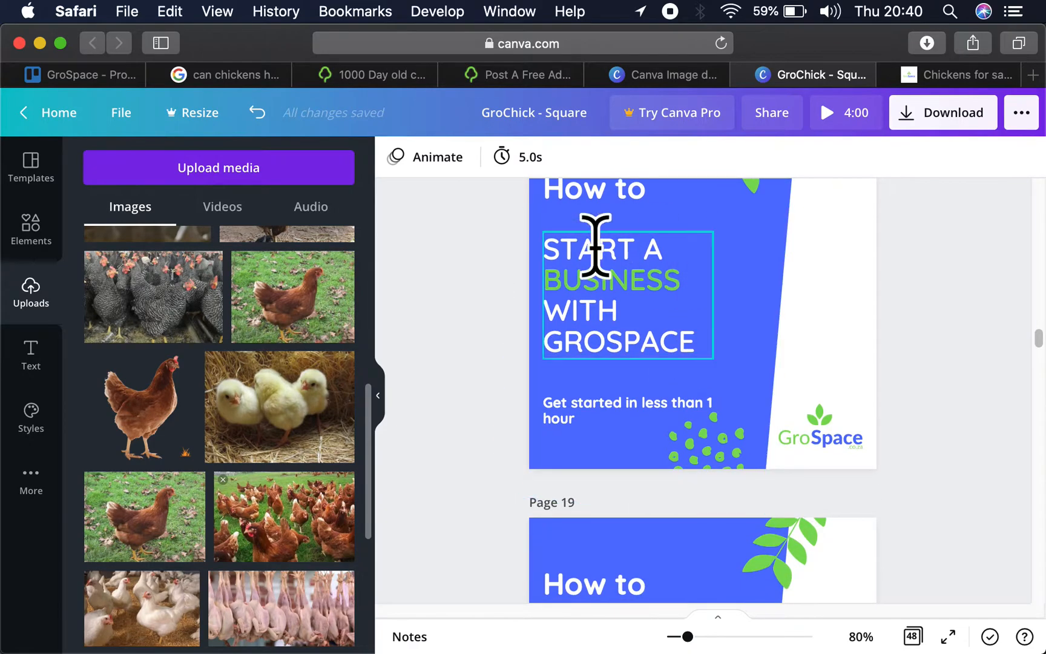
pyautogui.scroll(2, 652, 292)
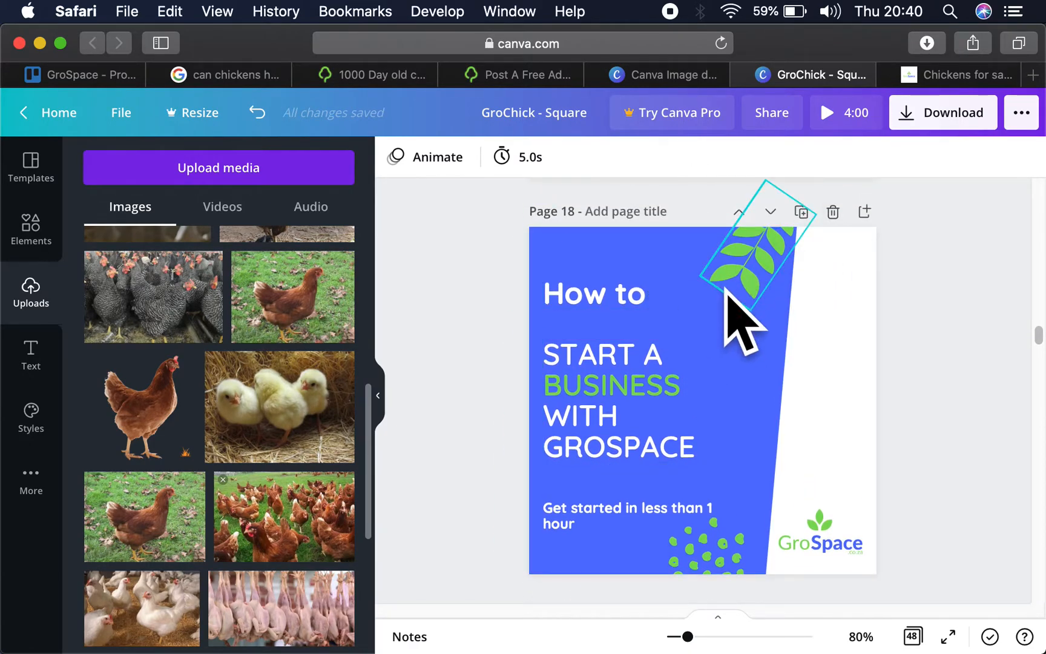
pyautogui.scroll(-7, 724, 290)
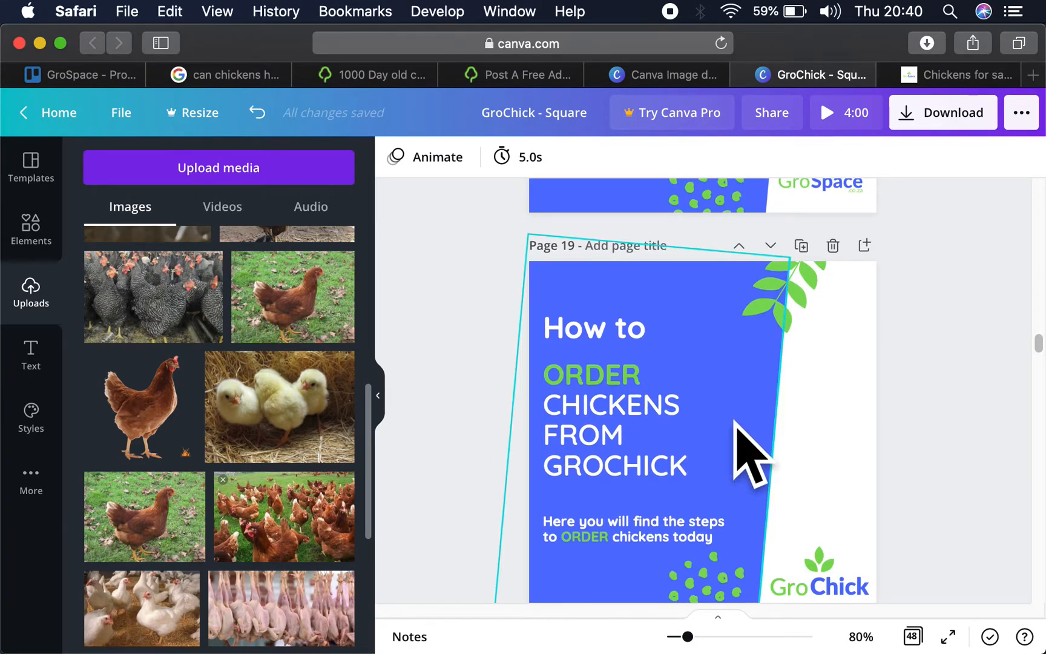
pyautogui.scroll(-7, 734, 422)
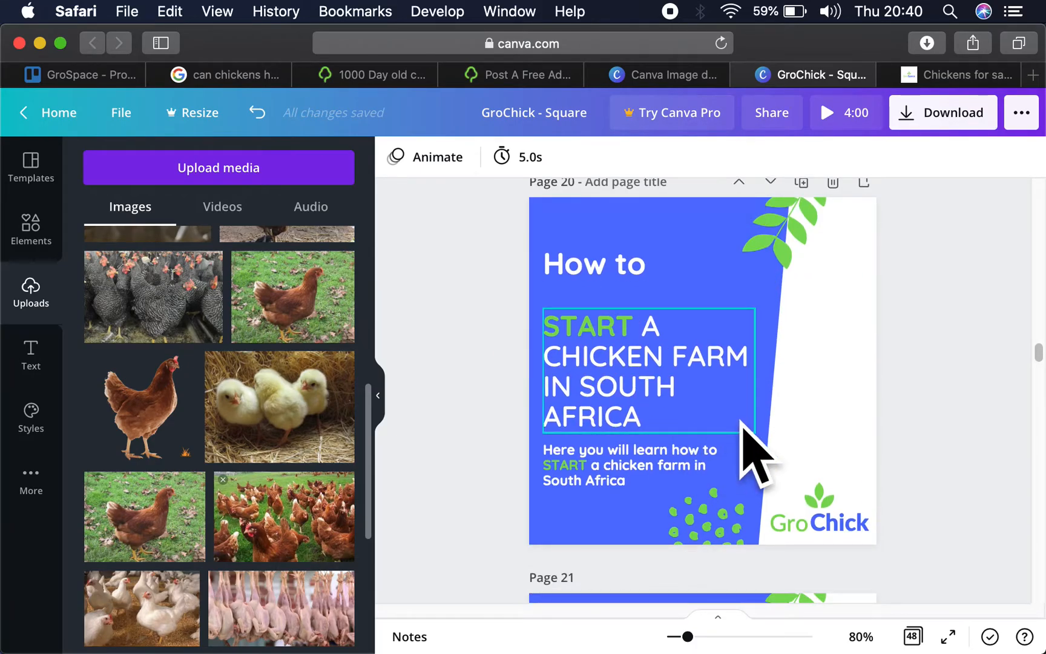
pyautogui.scroll(-12, 743, 422)
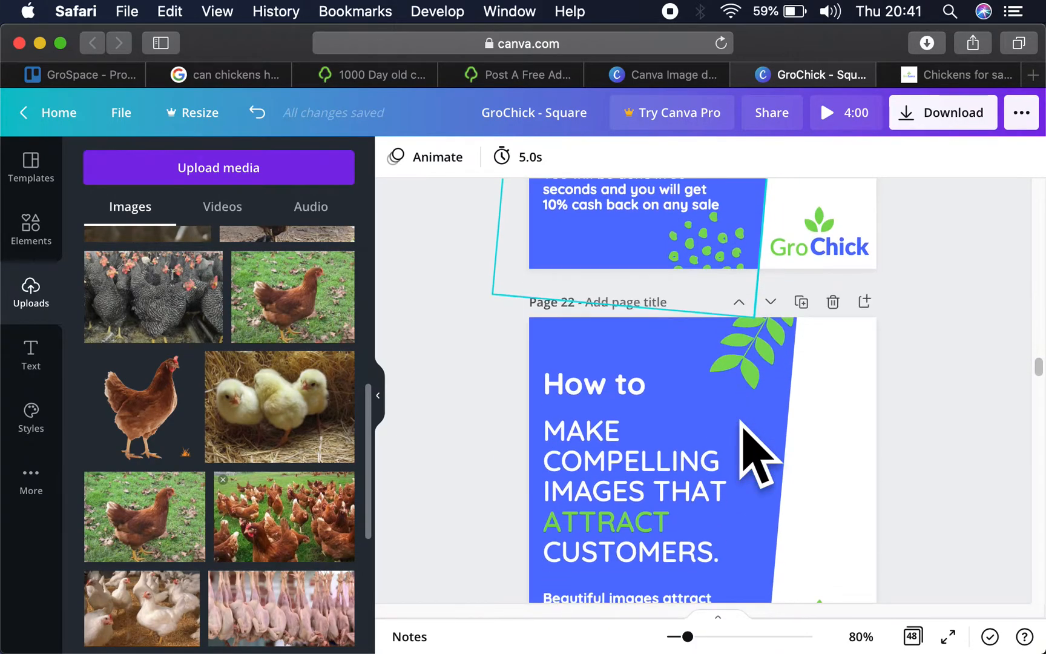
pyautogui.scroll(5, 742, 422)
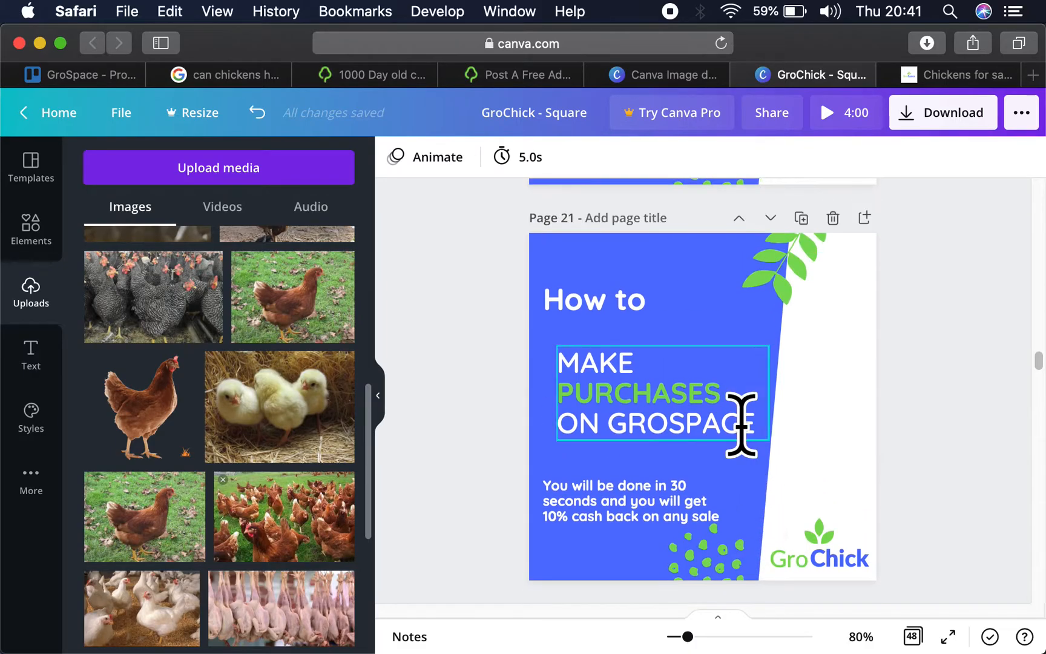
pyautogui.scroll(6, 741, 424)
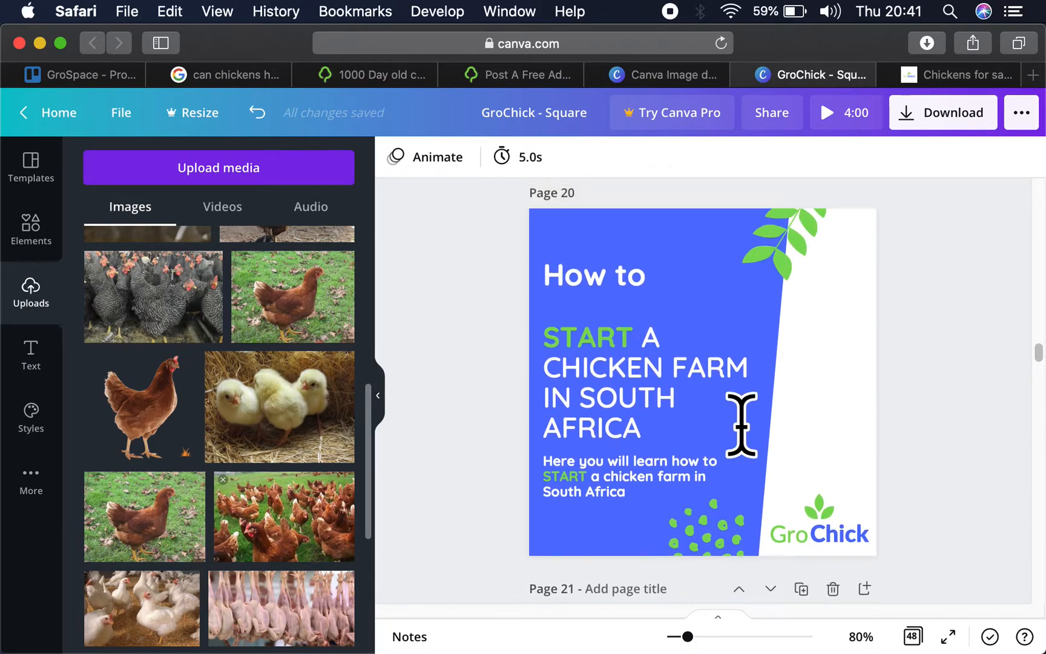
pyautogui.scroll(-6, 826, 400)
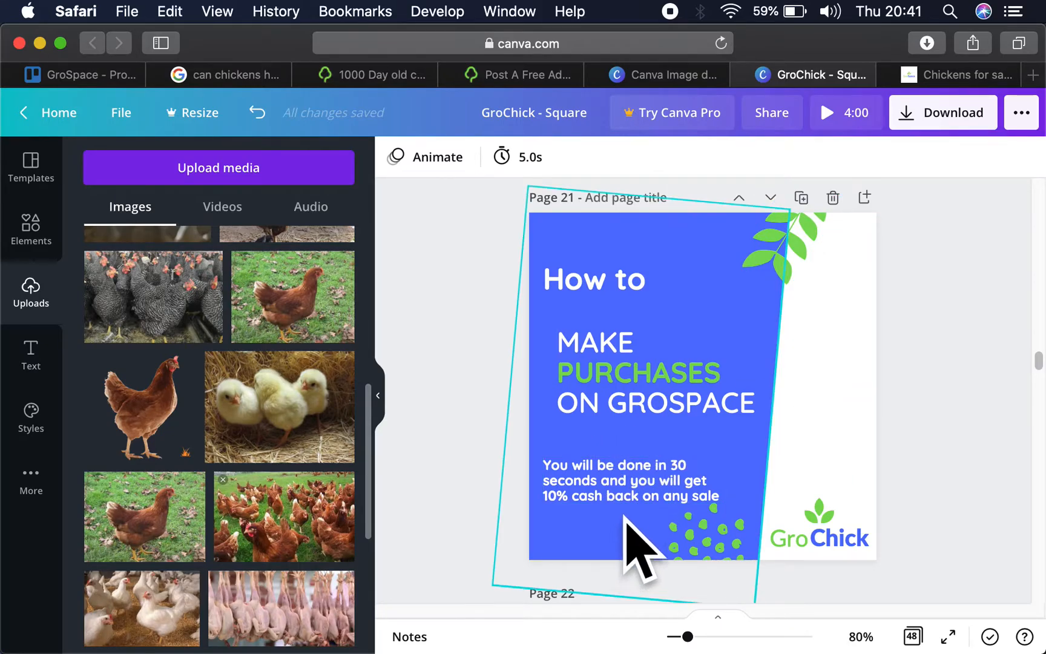
# - Recheck the headings and logos of the how-to artwork on pages 17 to 21 to decide which pages suit the ad
pyautogui.scroll(6, 801, 509)
pyautogui.scroll(9, 797, 478)
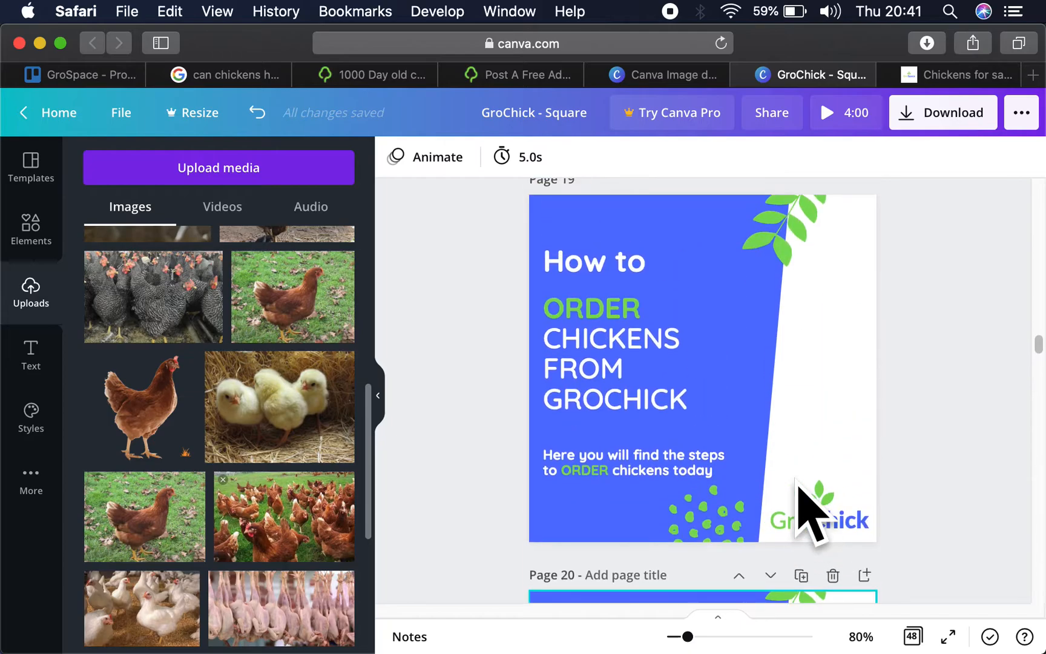
pyautogui.scroll(9, 808, 512)
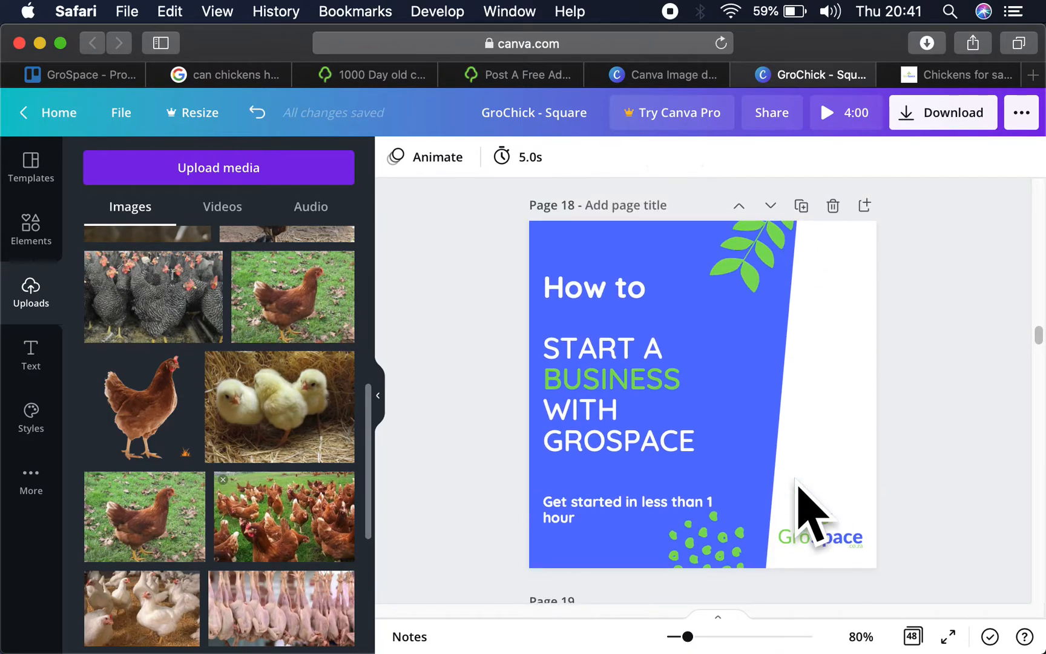
pyautogui.scroll(2, 811, 514)
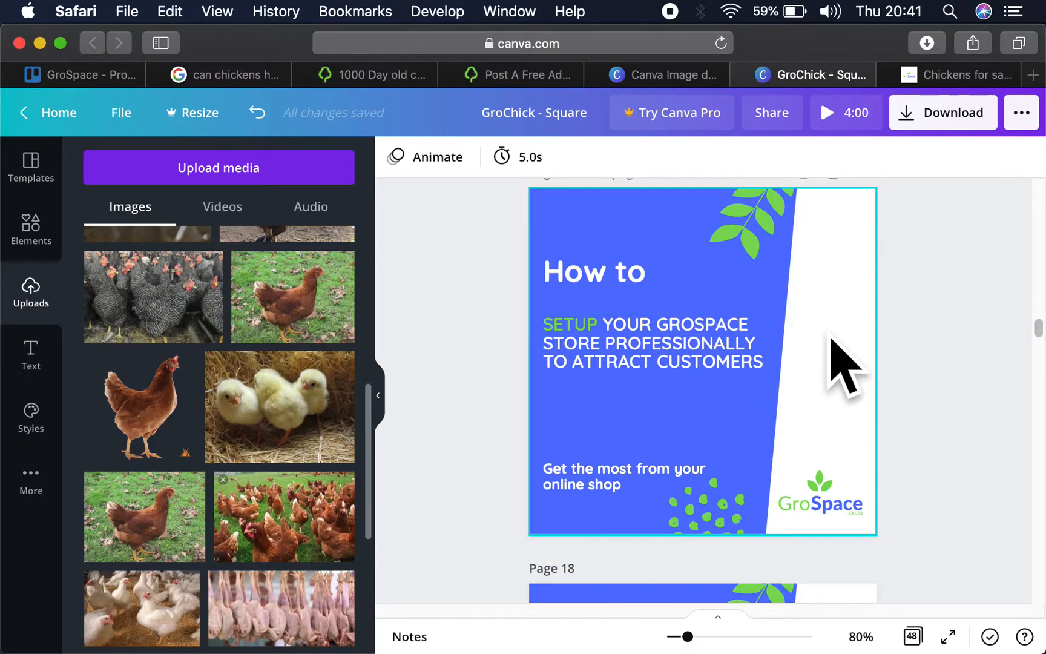
pyautogui.scroll(8, 830, 348)
pyautogui.scroll(-10, 829, 339)
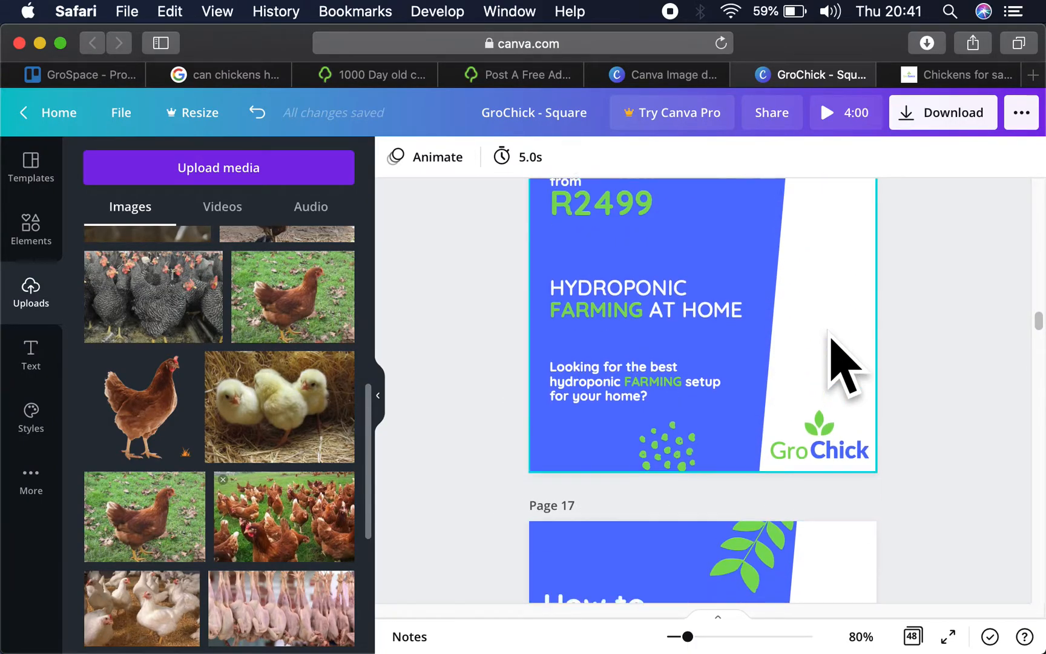
pyautogui.scroll(-3, 735, 484)
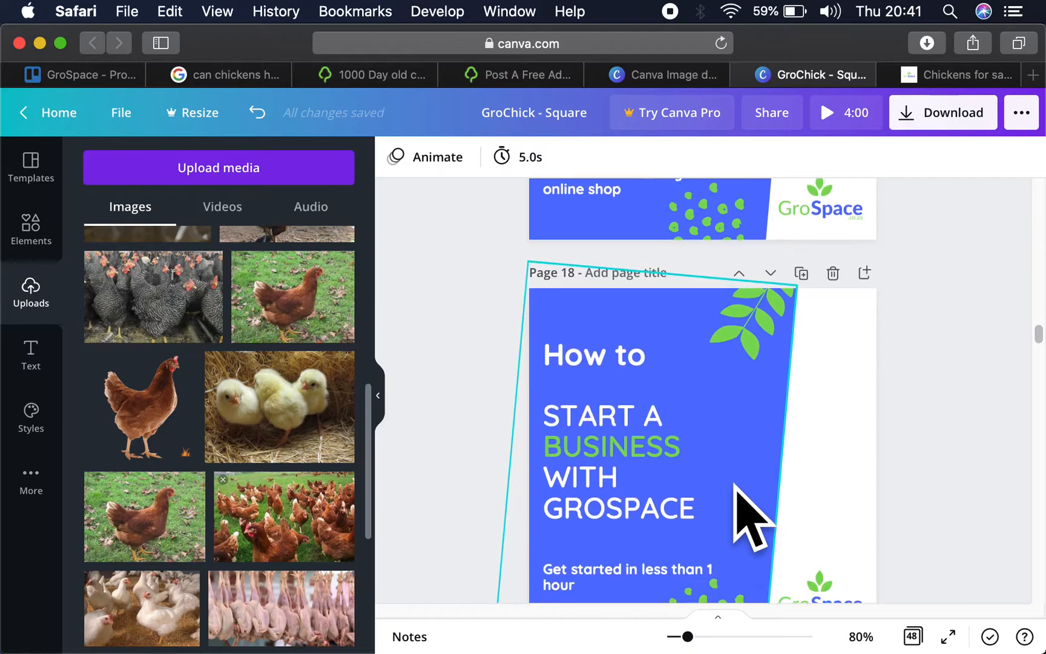
pyautogui.scroll(-10, 822, 397)
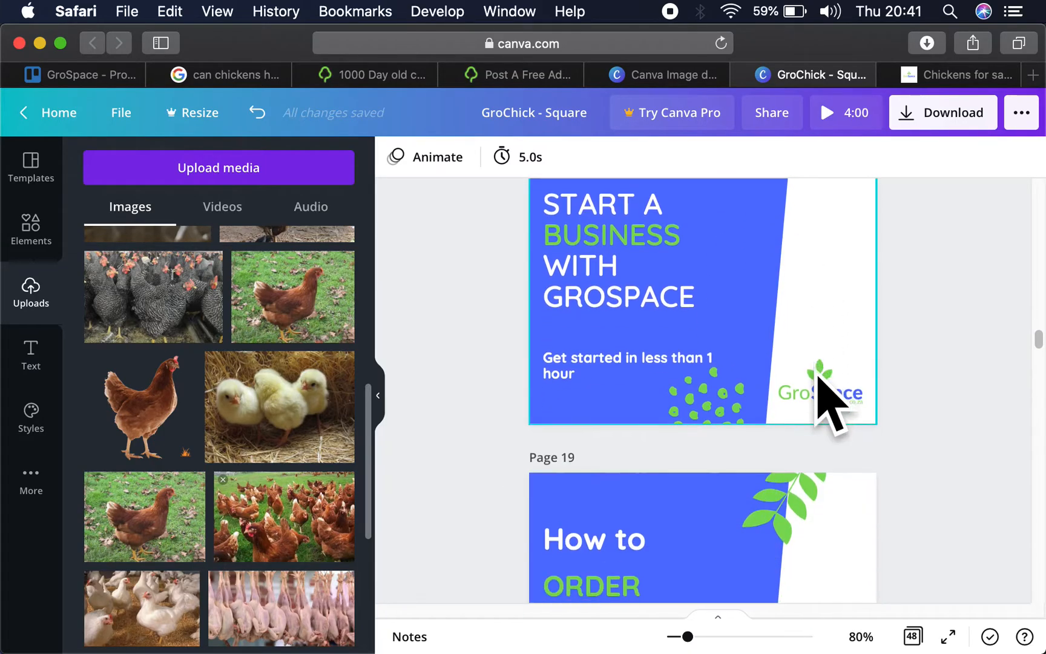
pyautogui.scroll(-6, 817, 377)
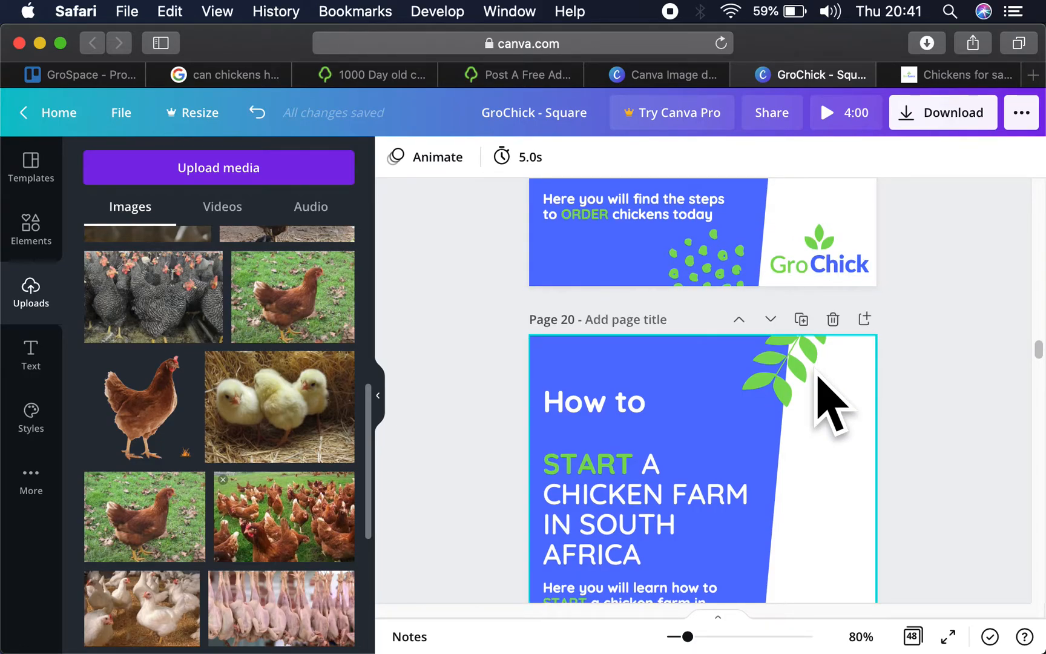
pyautogui.scroll(12, 818, 378)
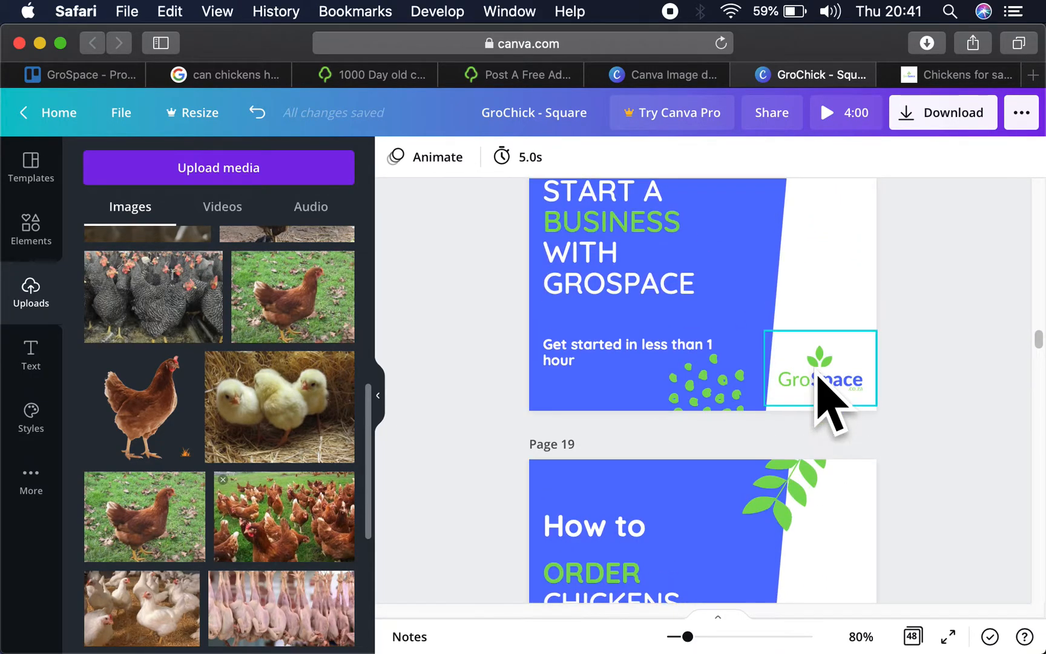
pyautogui.scroll(2, 819, 376)
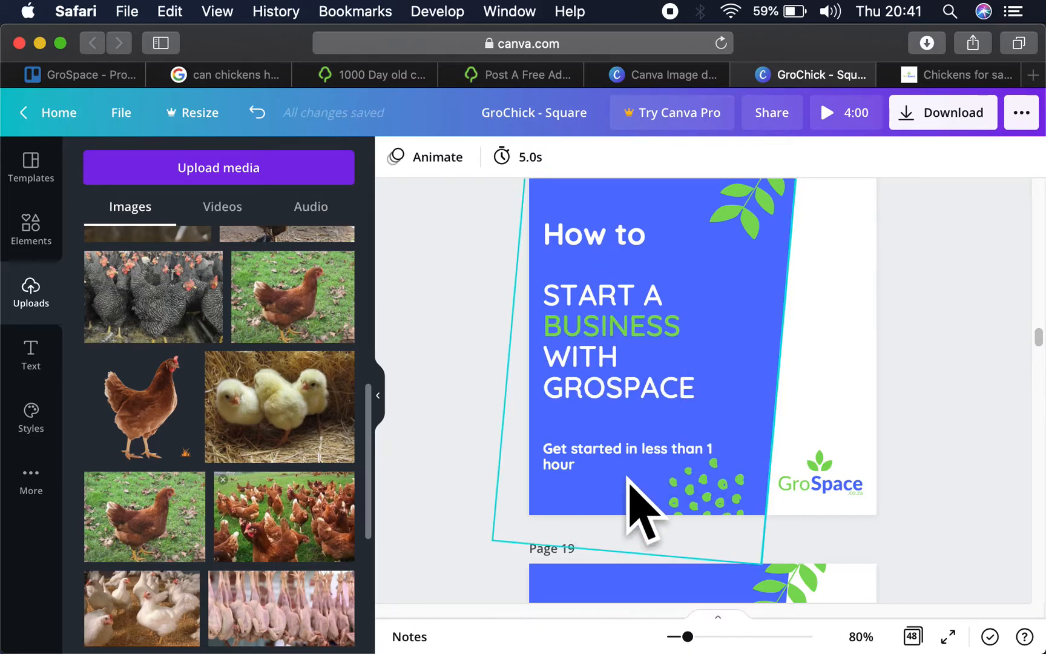
pyautogui.scroll(3, 700, 482)
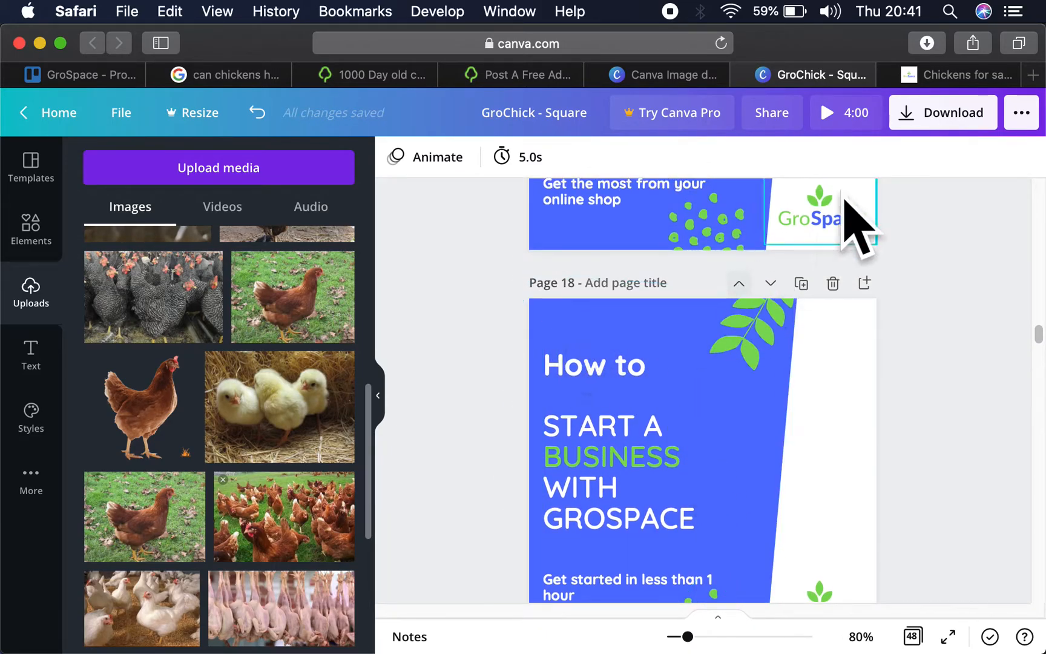
pyautogui.scroll(-15, 841, 427)
pyautogui.scroll(-3, 839, 396)
pyautogui.scroll(5, 839, 396)
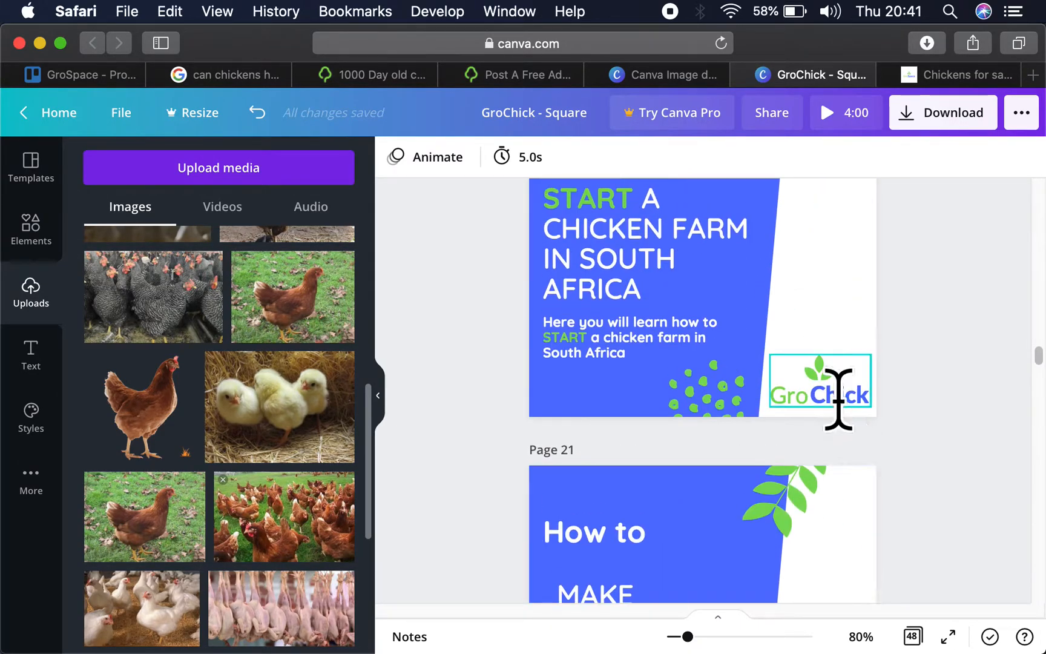
pyautogui.scroll(20, 839, 399)
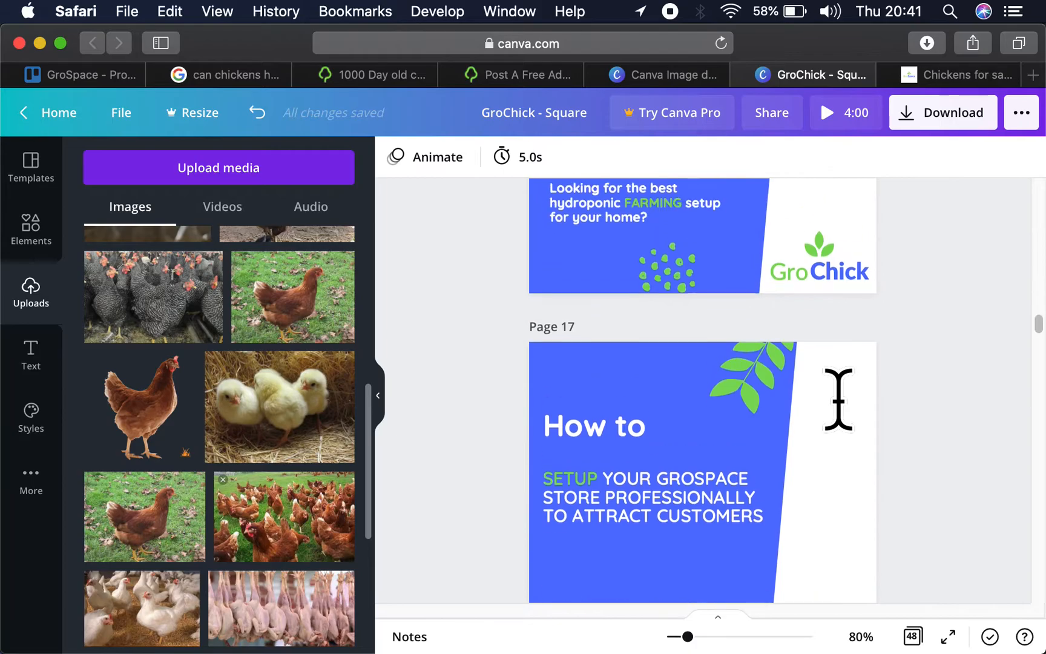
pyautogui.scroll(10, 838, 400)
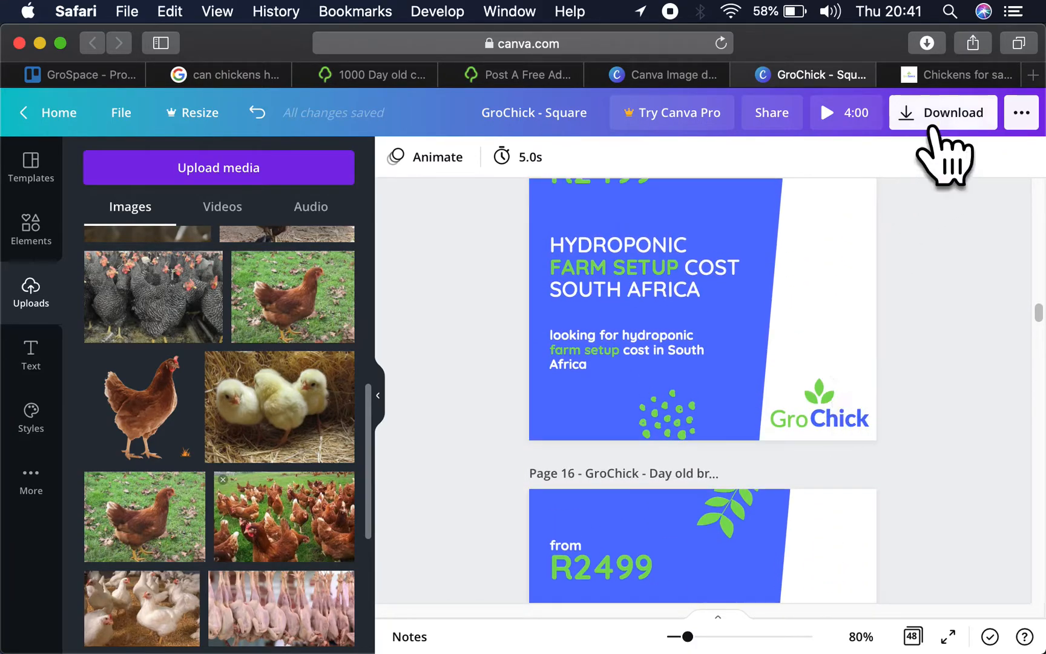
# - Limit the design's download to pages 18, 19 and 20 instead of all pages
pyautogui.click(932, 125)
pyautogui.click(836, 298)
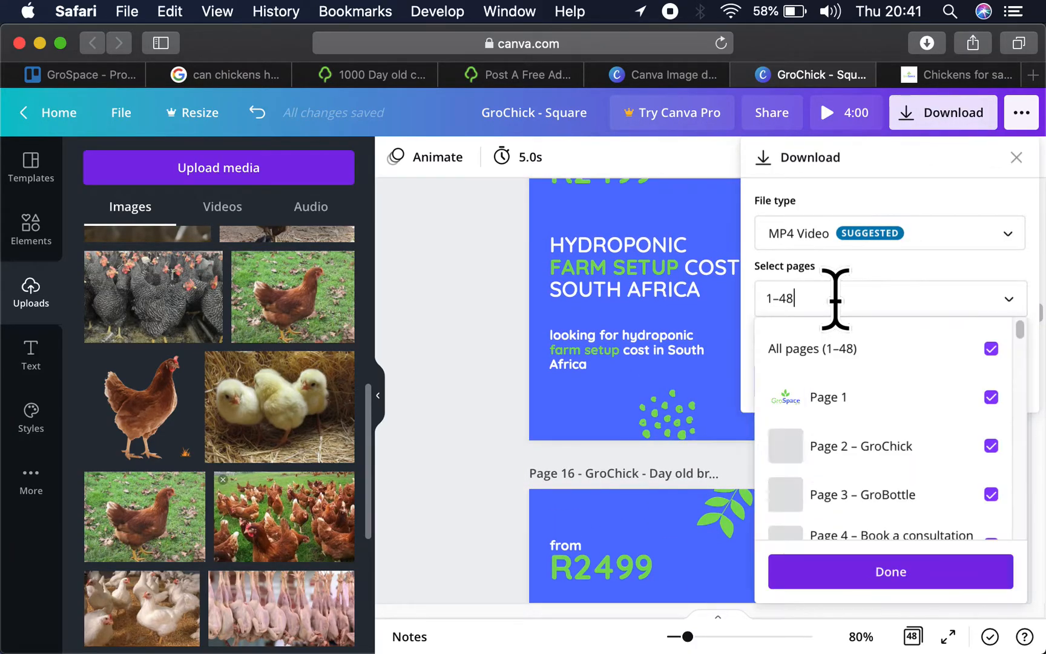
pyautogui.click(942, 360)
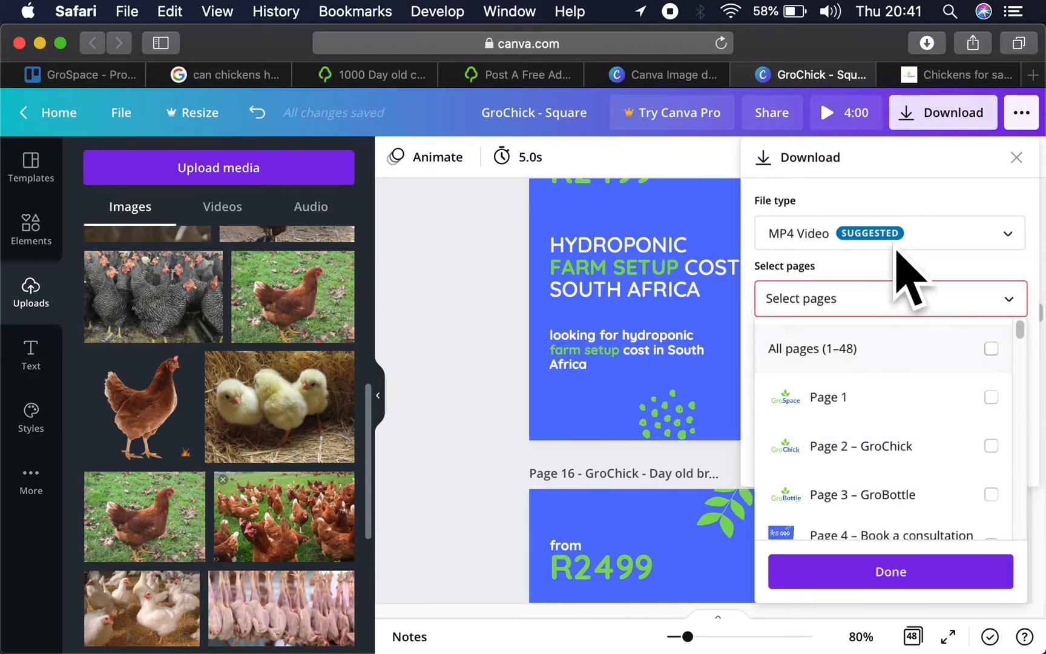
pyautogui.scroll(-10, 923, 418)
pyautogui.scroll(-5, 911, 388)
pyautogui.click(908, 394)
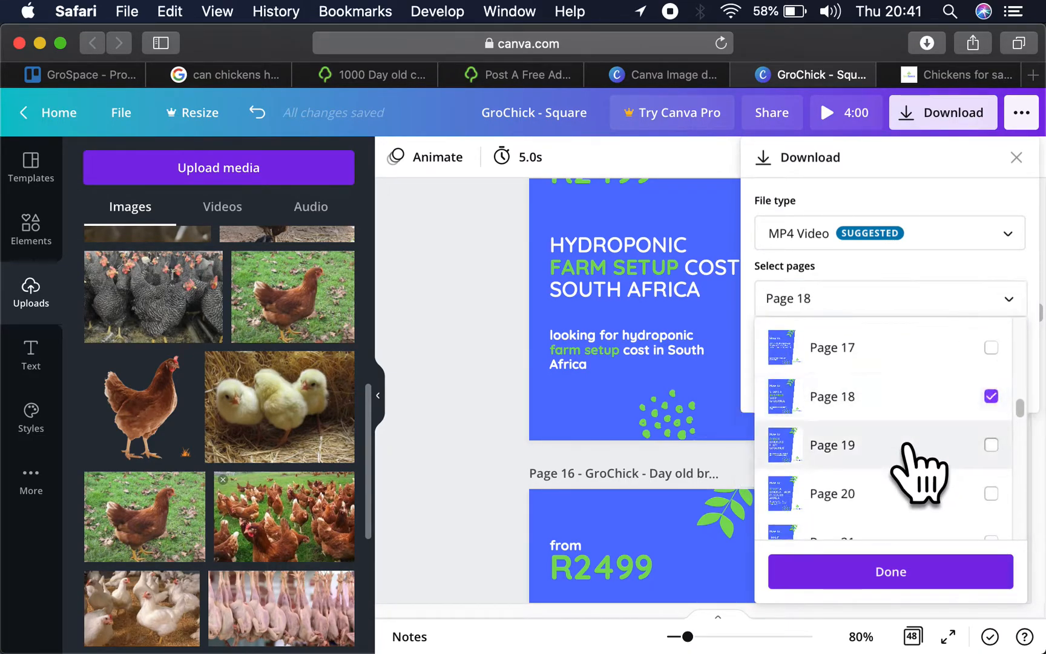
pyautogui.click(917, 466)
# - Set the download file type to PNG, download the selected pages and dismiss the Canva Pro offer
pyautogui.click(911, 238)
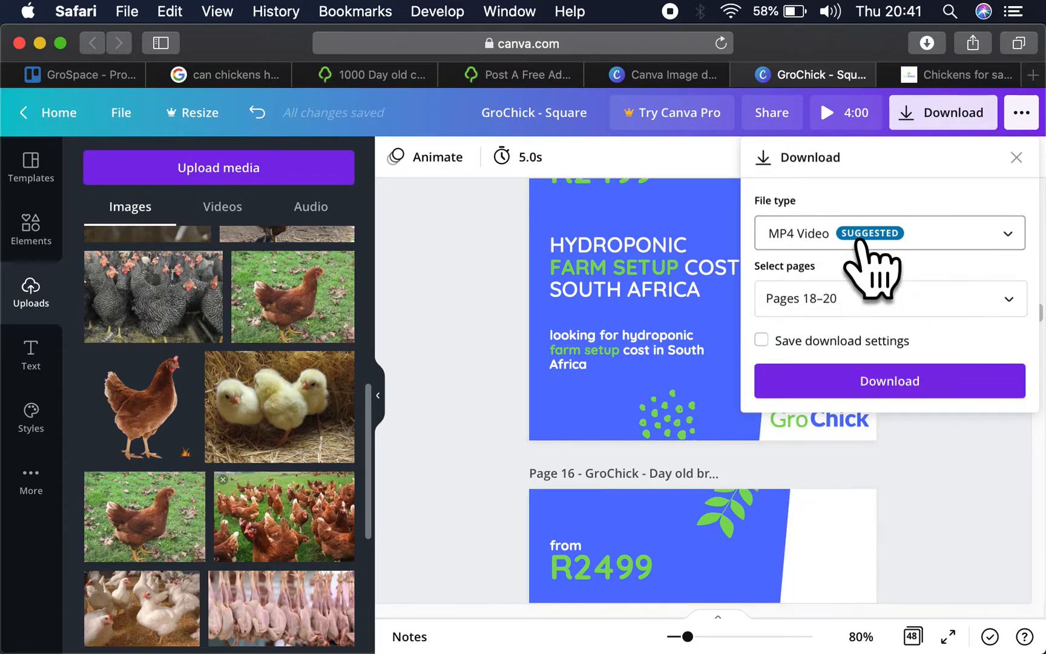
pyautogui.click(872, 239)
pyautogui.click(808, 118)
pyautogui.click(920, 566)
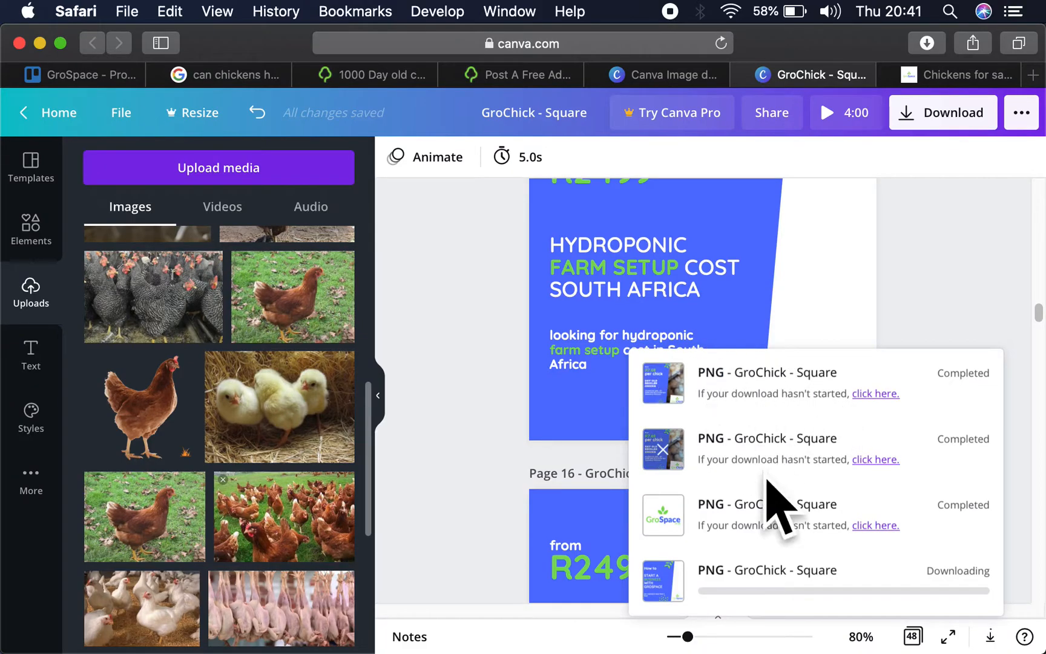
pyautogui.moveTo(862, 650)
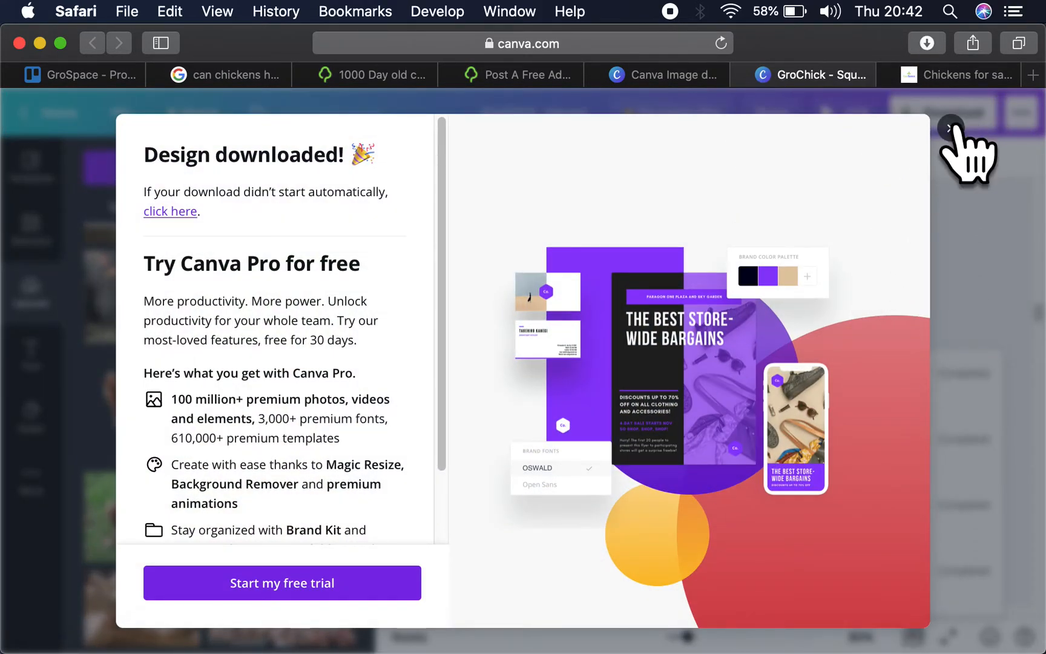
pyautogui.click(949, 127)
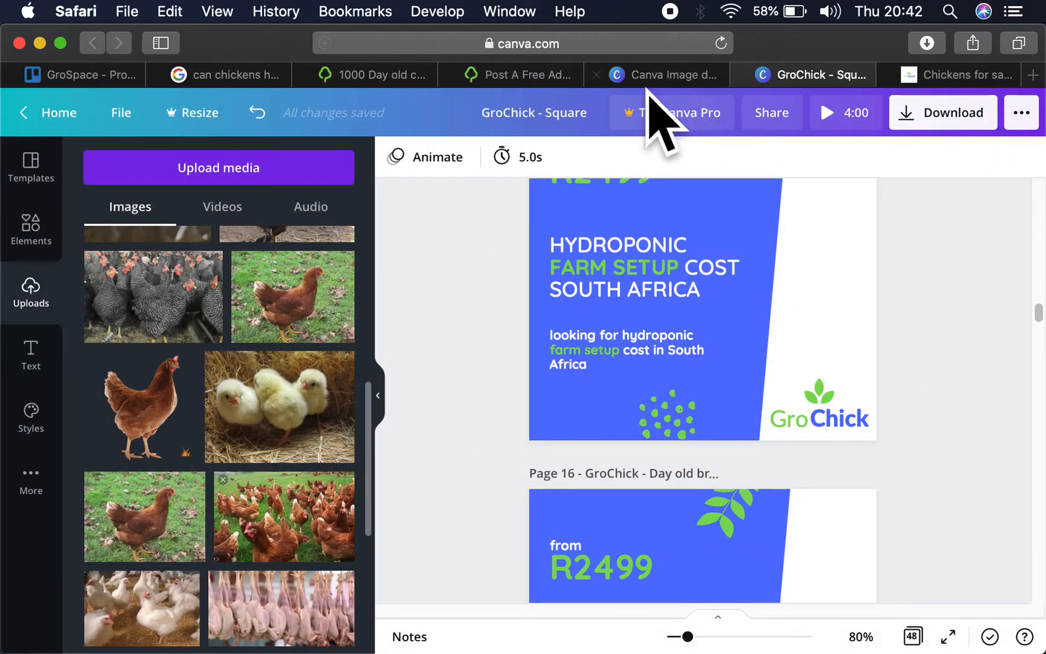
# - Switch to the Downloads folder in Finder and open the GroChick - Square-4 folder to view its files
pyautogui.moveTo(828, 649)
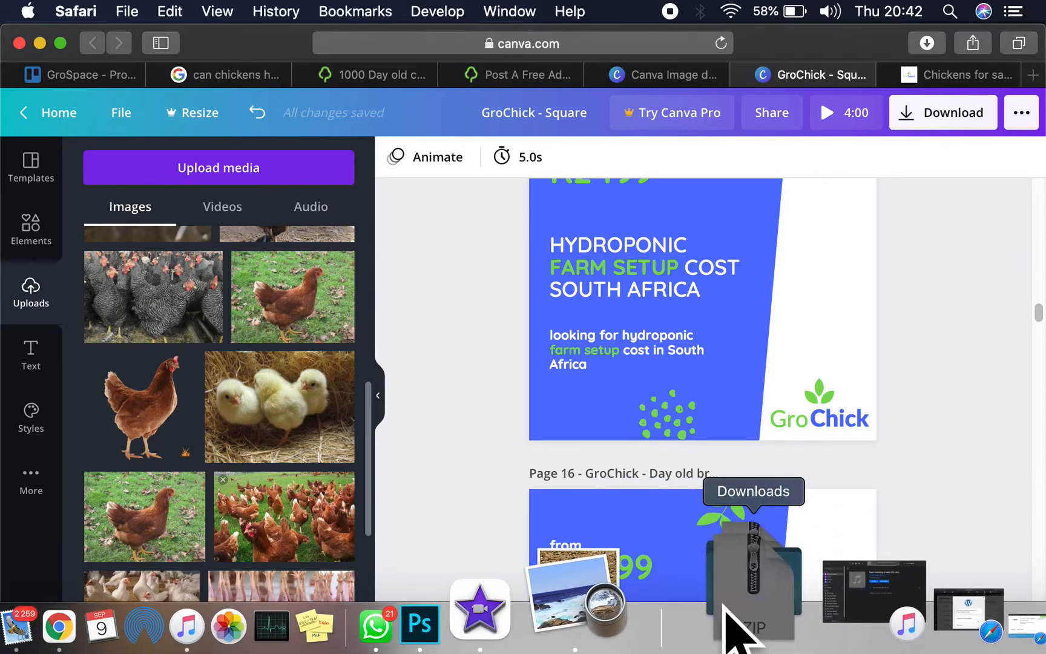
pyautogui.click(725, 608)
pyautogui.click(766, 456)
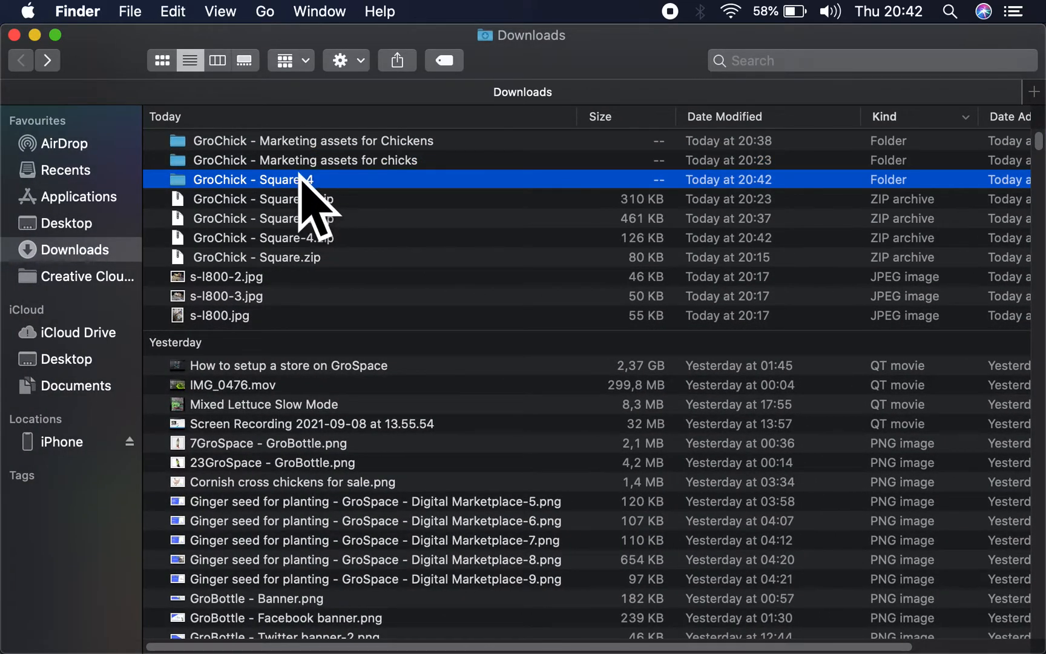
pyautogui.doubleClick(299, 175)
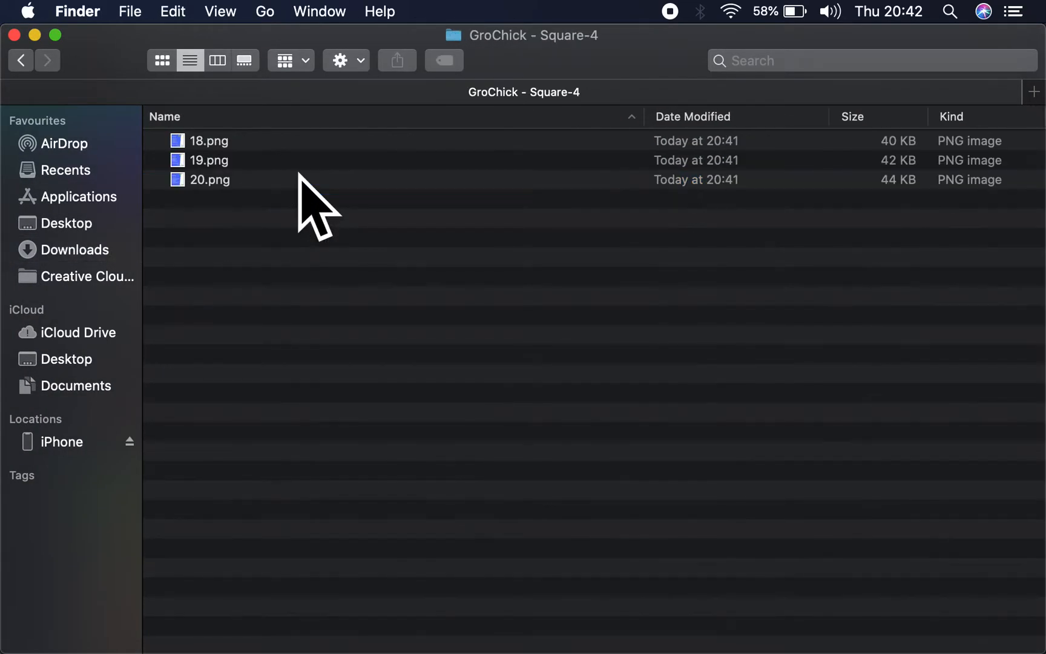
# - Copy 18.png, 19.png and 20.png from the GroChick - Square-4 folder into the GroChick - Marketing assets for chicks folder
pyautogui.moveTo(193, 206); pyautogui.dragTo(192, 130)
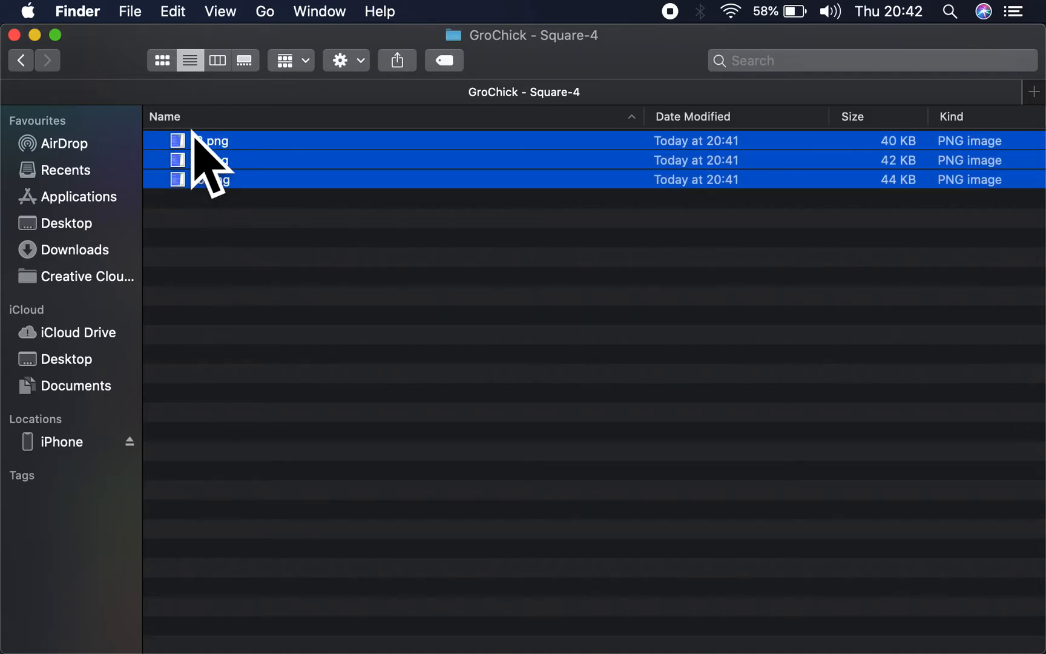
pyautogui.press('super+bracketleft')
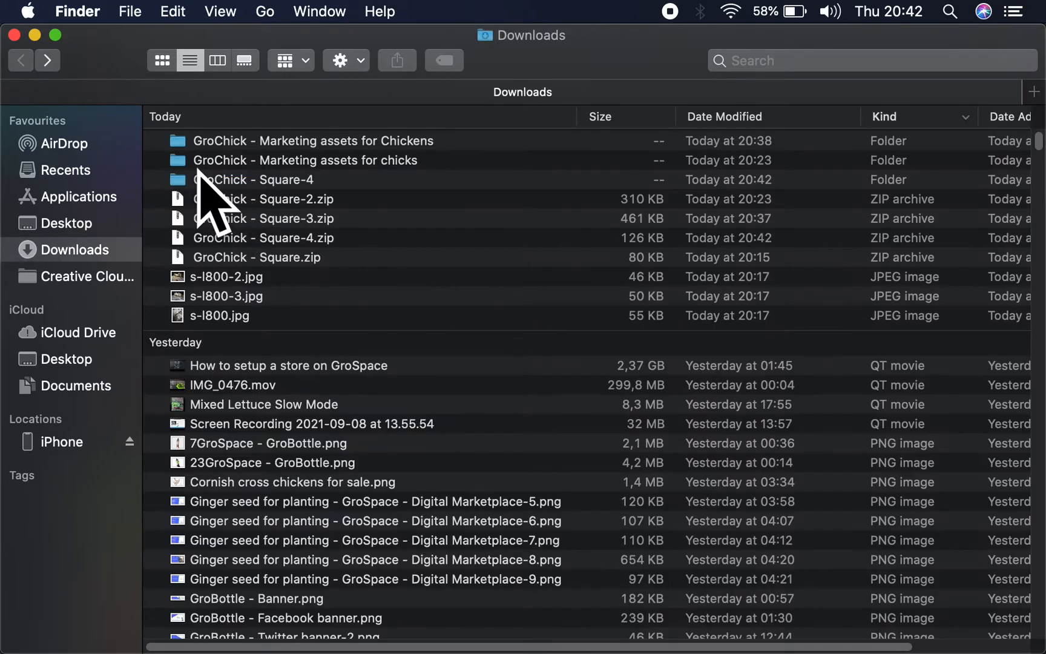
pyautogui.doubleClick(224, 158)
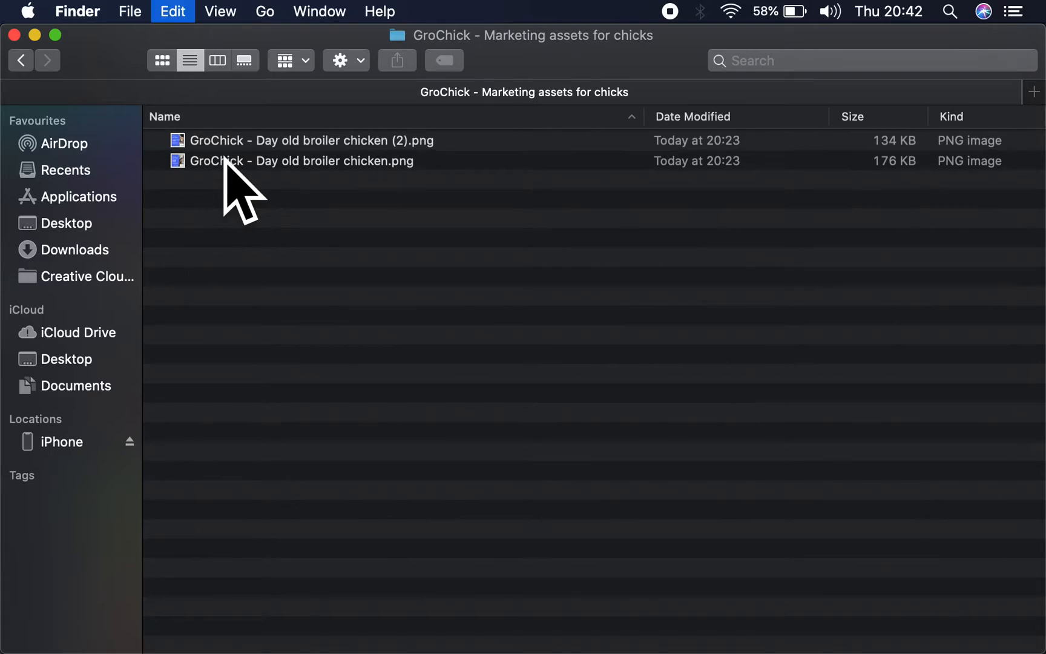
pyautogui.click(23, 60)
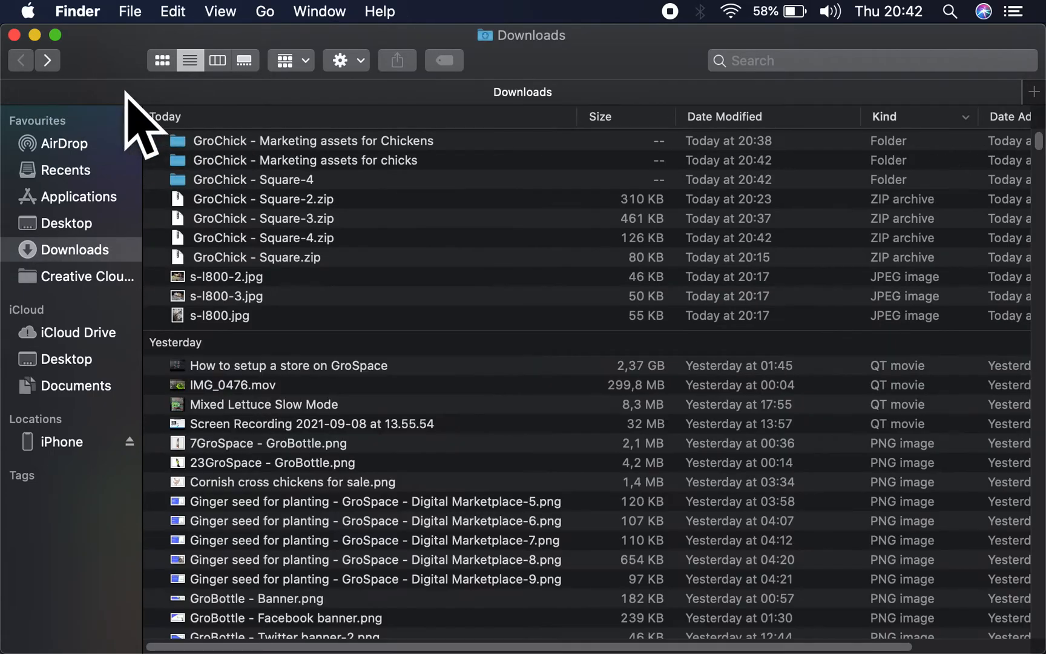
# - Paste the three copied how-to images into the GroChick - Marketing assets for Chickens folder and put the Finder window away
pyautogui.doubleClick(217, 140)
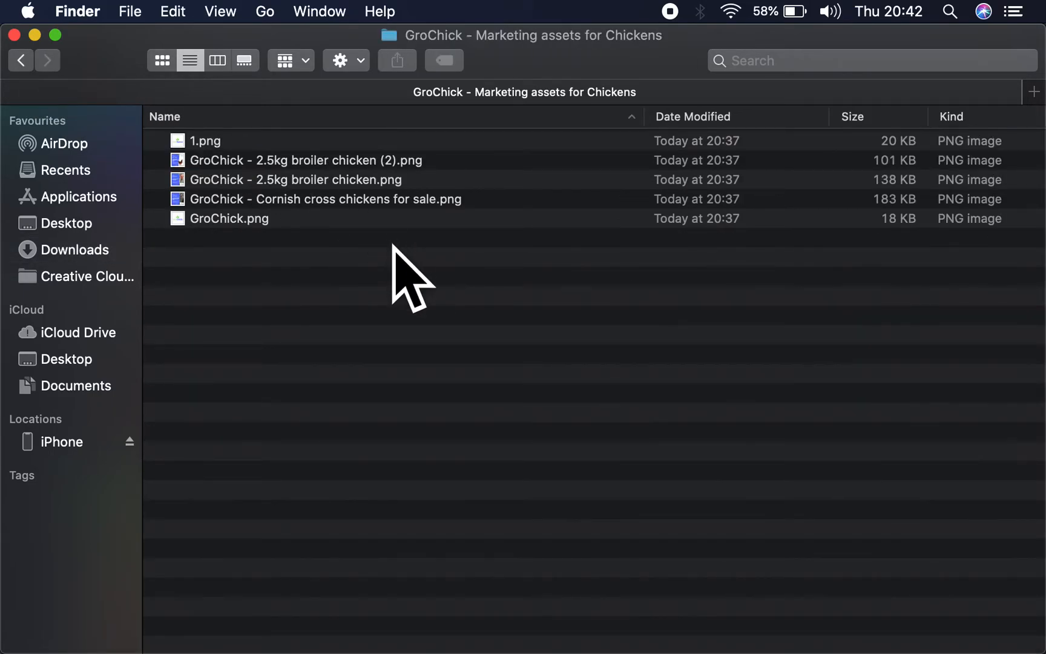
pyautogui.press('super+v')
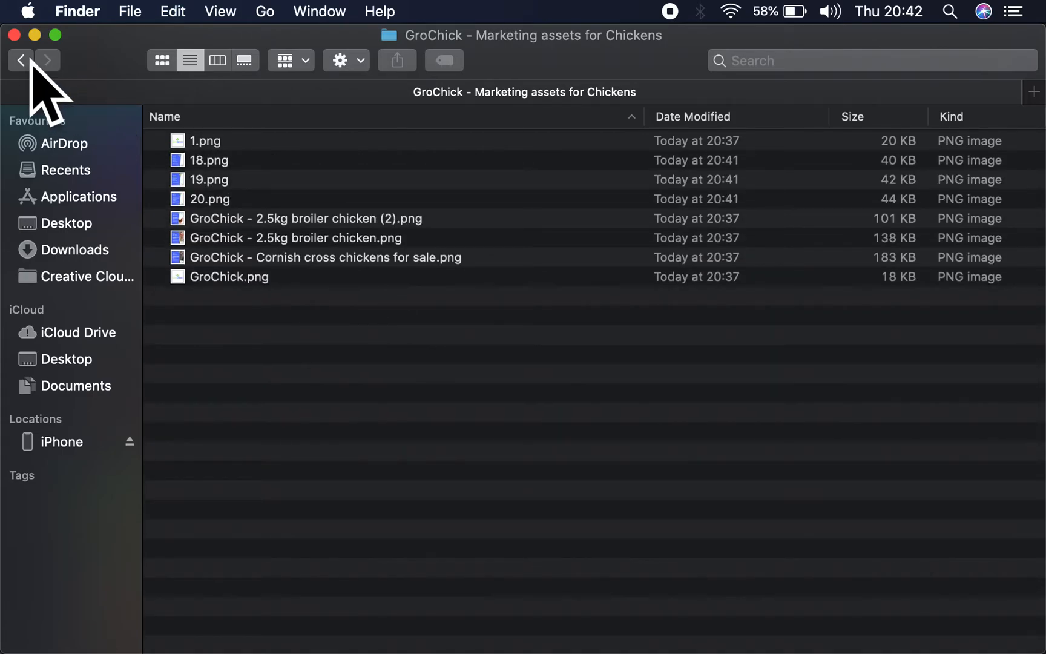
pyautogui.click(23, 60)
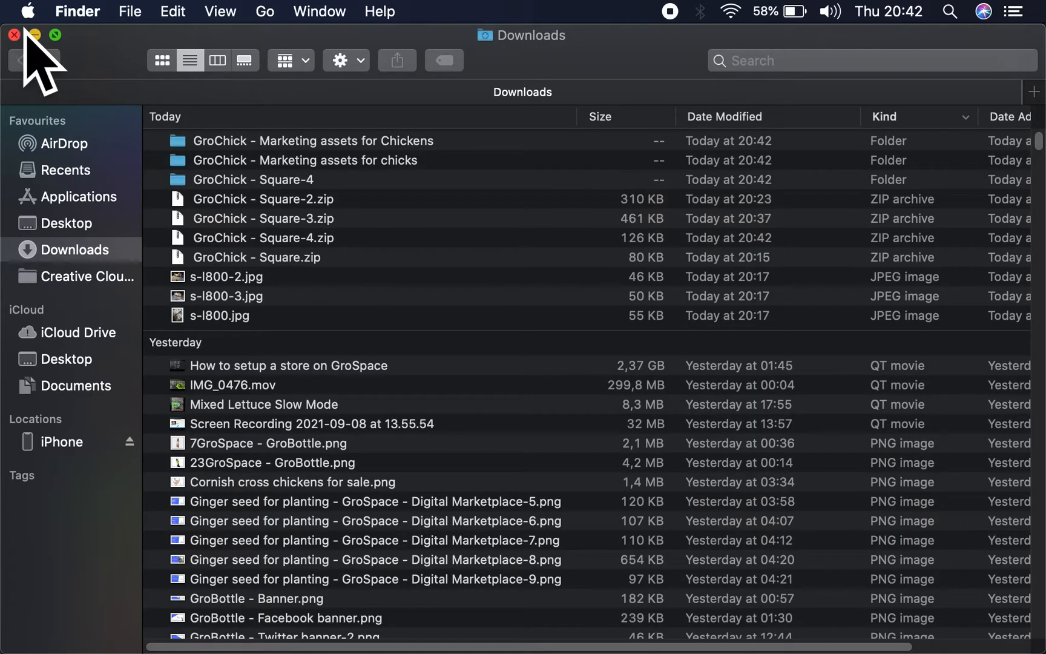
pyautogui.click(34, 34)
# - Return to the Gumtree ad form in Safari and remove the pictures already uploaded to the chicken ad
pyautogui.click(511, 75)
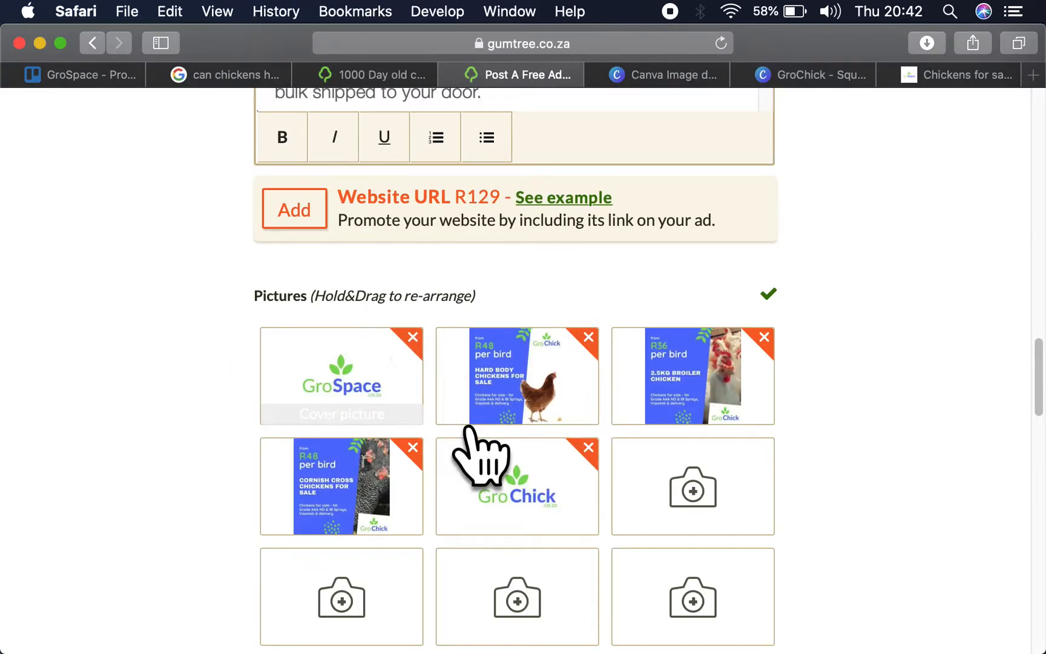
pyautogui.click(411, 337)
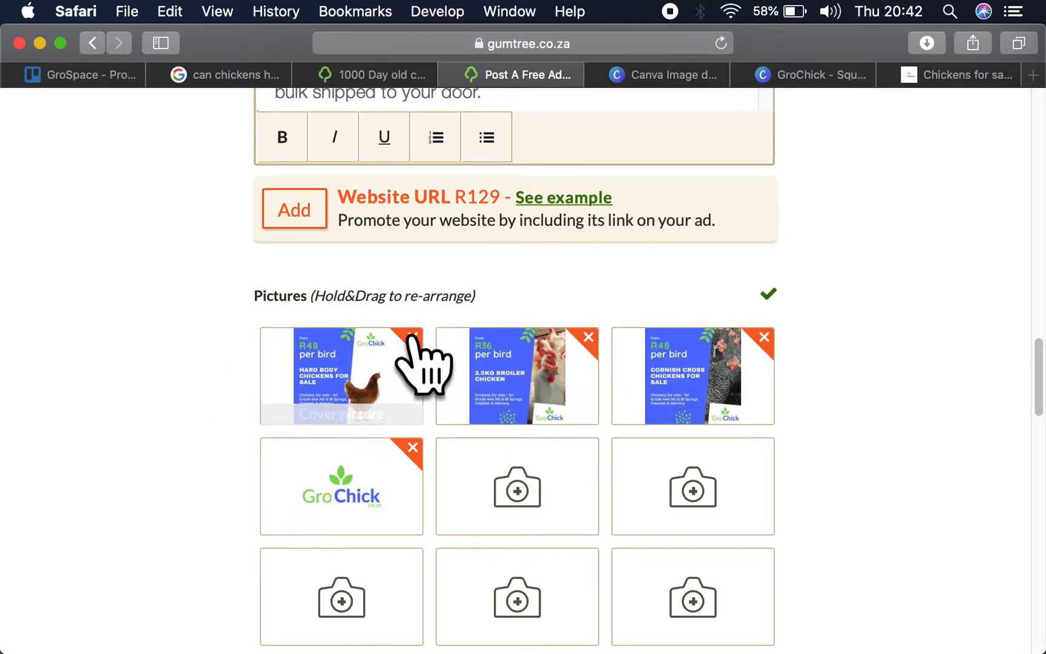
pyautogui.click(412, 336)
pyautogui.click(412, 336)
# - Upload all eight images from the GroChick marketing assets folder for Chickens as the ad's pictures
pyautogui.click(411, 337)
pyautogui.click(412, 336)
pyautogui.click(412, 336)
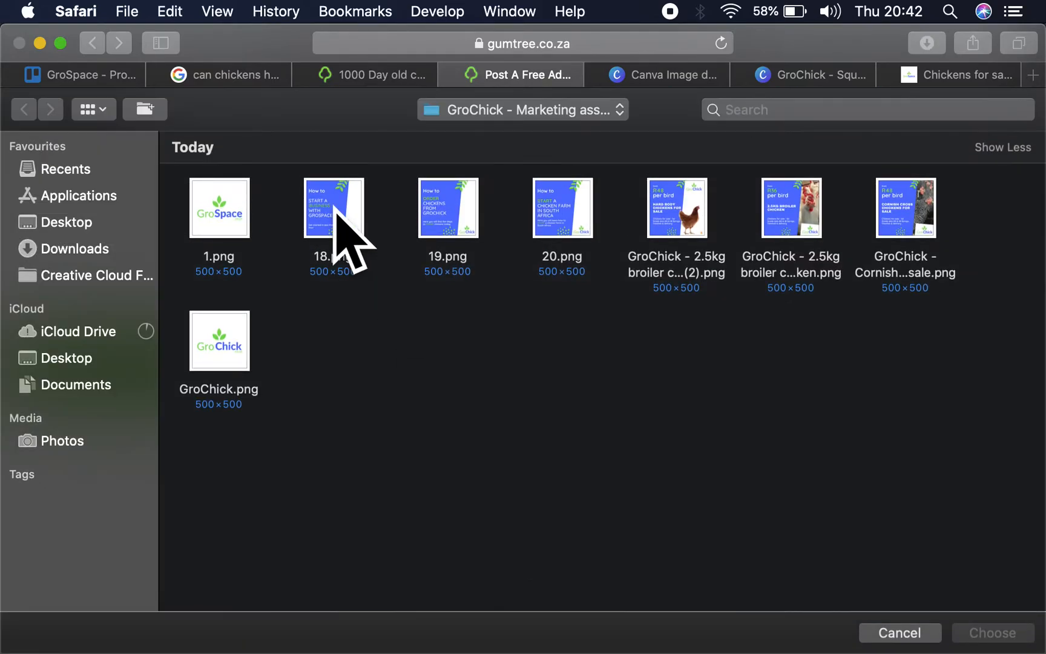
pyautogui.press('super+a')
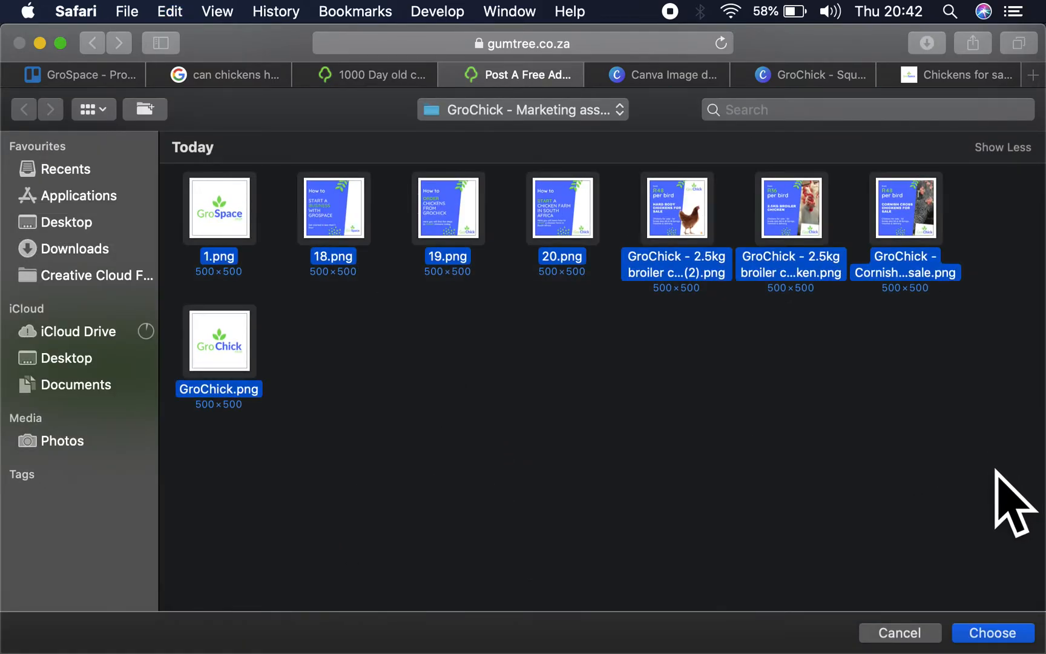
pyautogui.click(993, 632)
pyautogui.scroll(-3, 536, 339)
pyautogui.scroll(1, 541, 337)
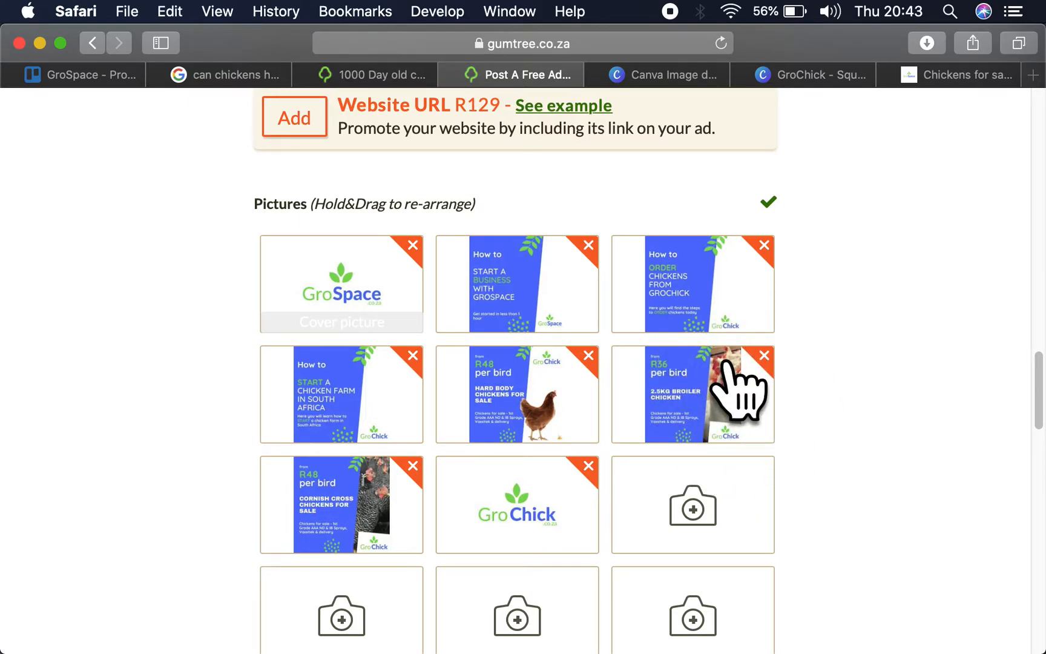
# - Rearrange the ad pictures so the R36 2.5kg broiler is the cover, the order-chickens how-to second and the GroChick logo third
pyautogui.moveTo(730, 388); pyautogui.dragTo(376, 273)
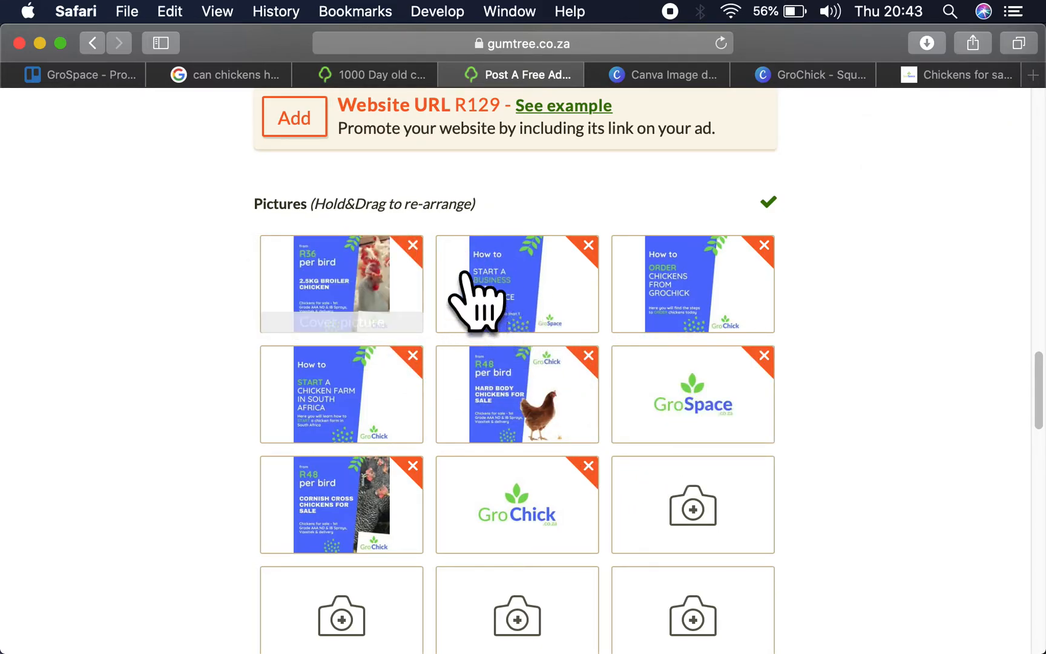
pyautogui.moveTo(705, 300); pyautogui.dragTo(538, 298)
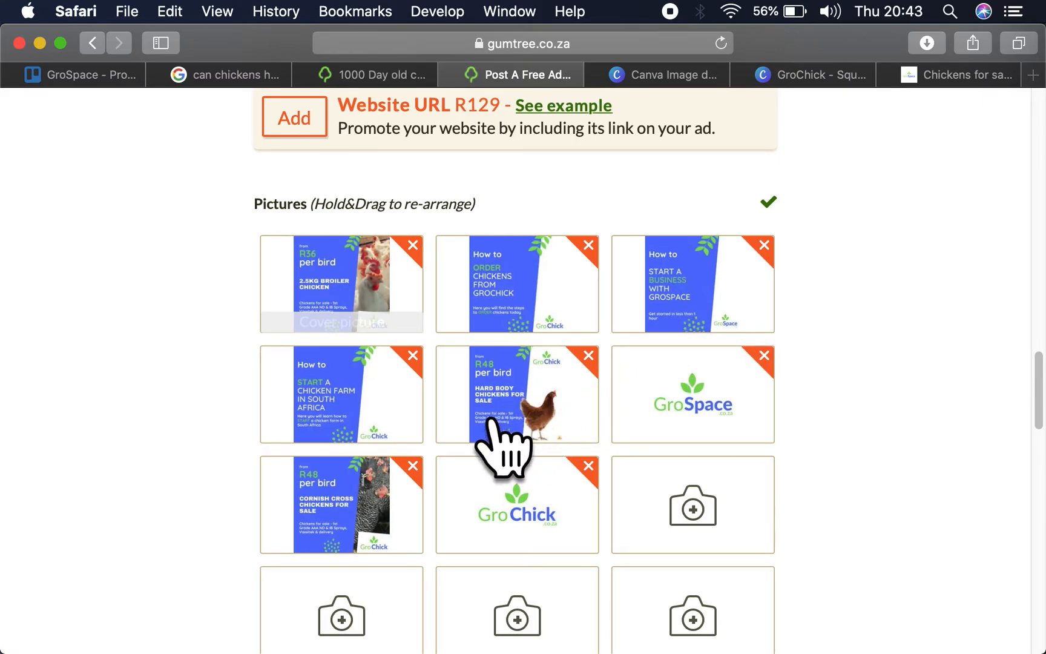
pyautogui.moveTo(362, 542); pyautogui.dragTo(690, 298)
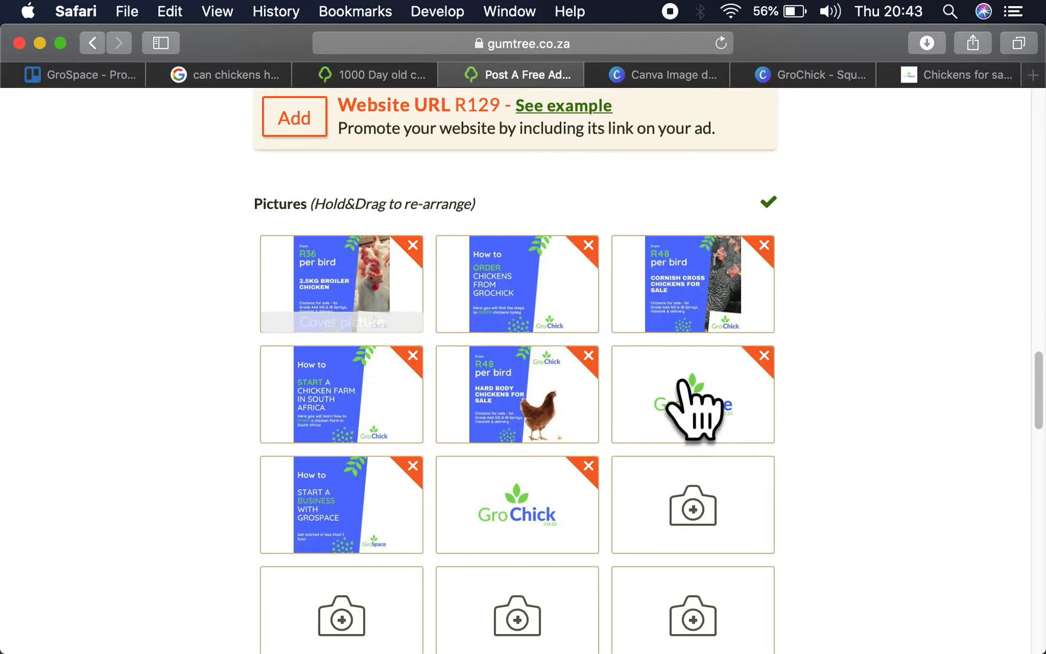
pyautogui.moveTo(707, 423); pyautogui.dragTo(523, 413)
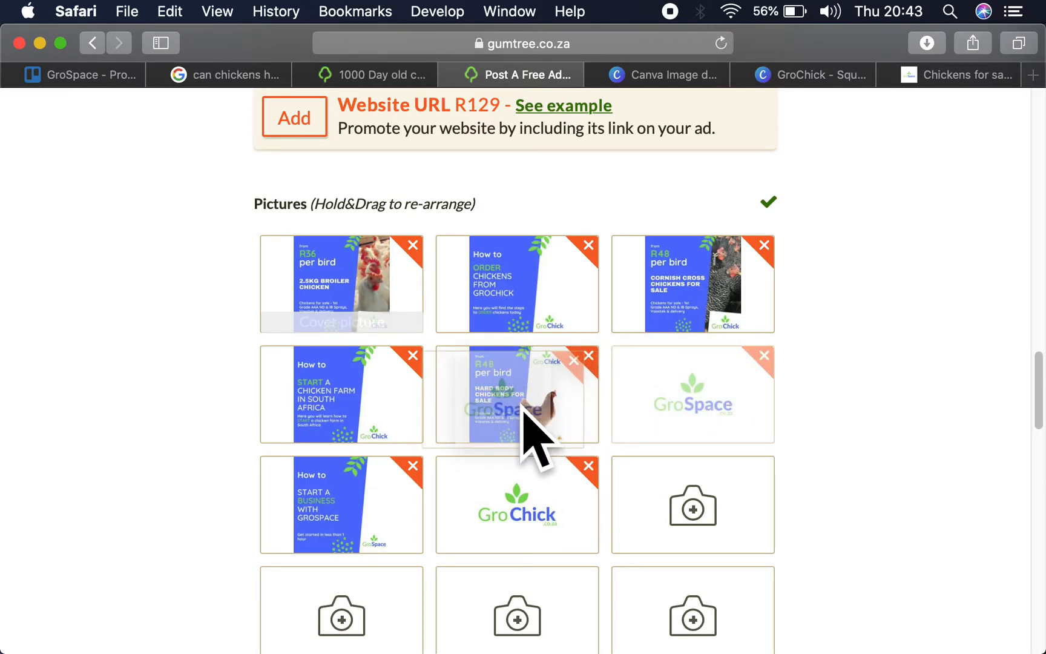
pyautogui.moveTo(539, 436); pyautogui.dragTo(672, 432)
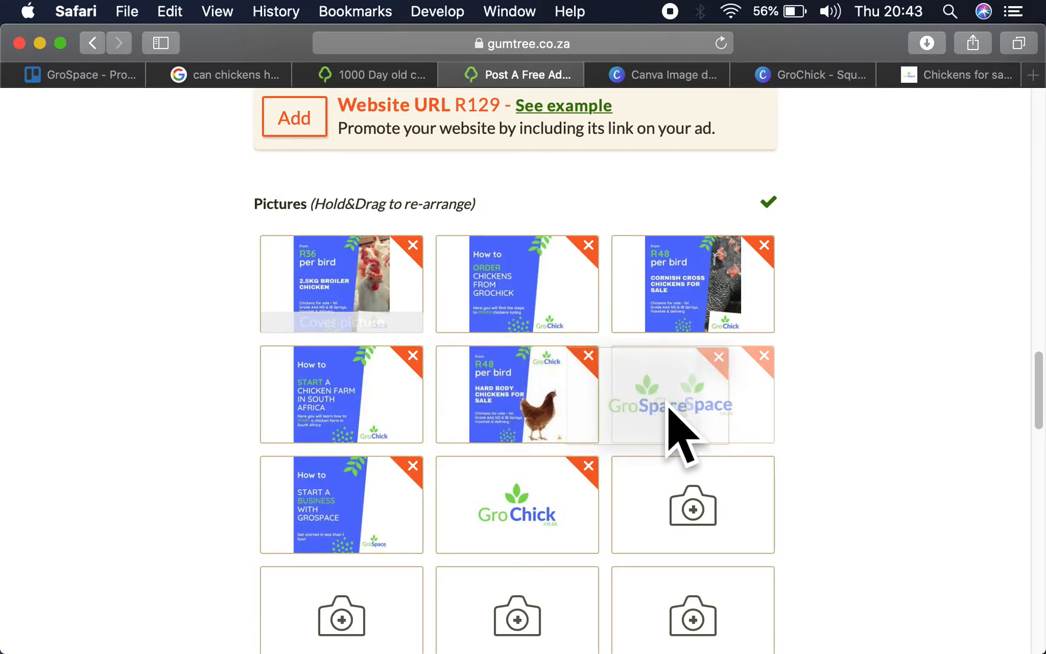
pyautogui.moveTo(567, 526); pyautogui.dragTo(730, 284)
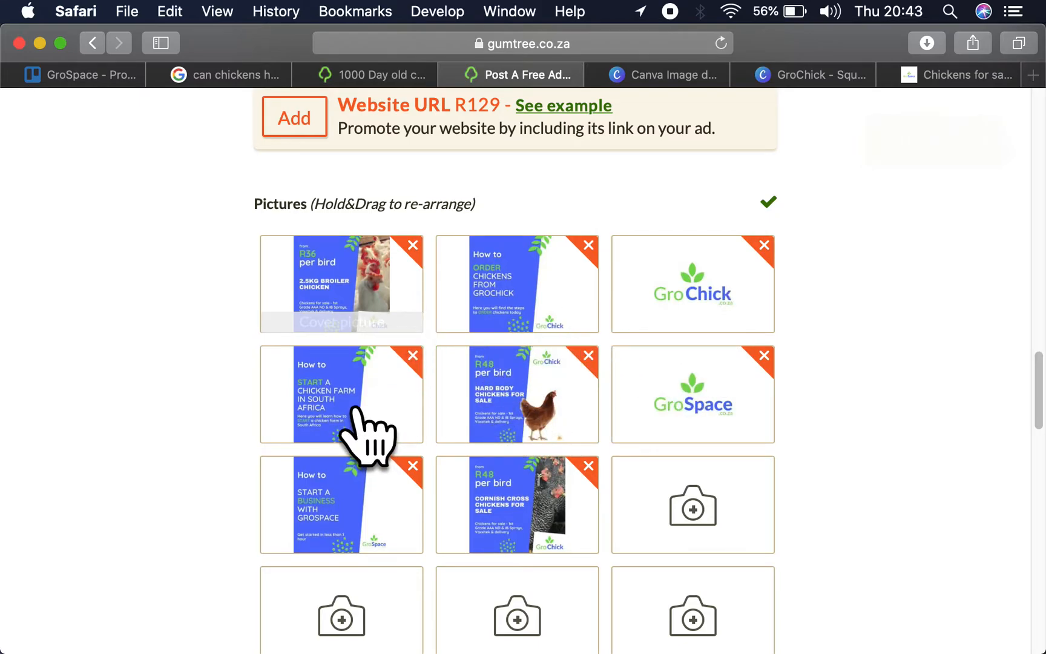
# - Move the hard body chickens picture to fourth place, the start-a-business how-to to fifth and the chicken farm how-to to seventh
pyautogui.moveTo(362, 460); pyautogui.dragTo(360, 395)
pyautogui.moveTo(700, 248); pyautogui.dragTo(505, 276)
pyautogui.moveTo(647, 298); pyautogui.dragTo(503, 276)
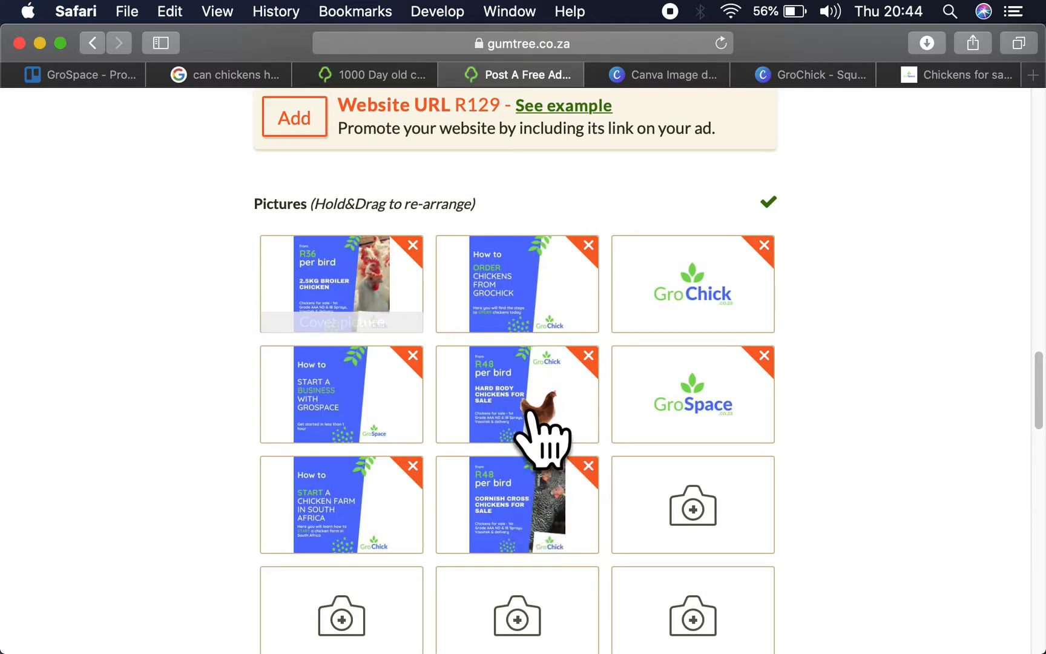
pyautogui.moveTo(529, 412); pyautogui.dragTo(371, 423)
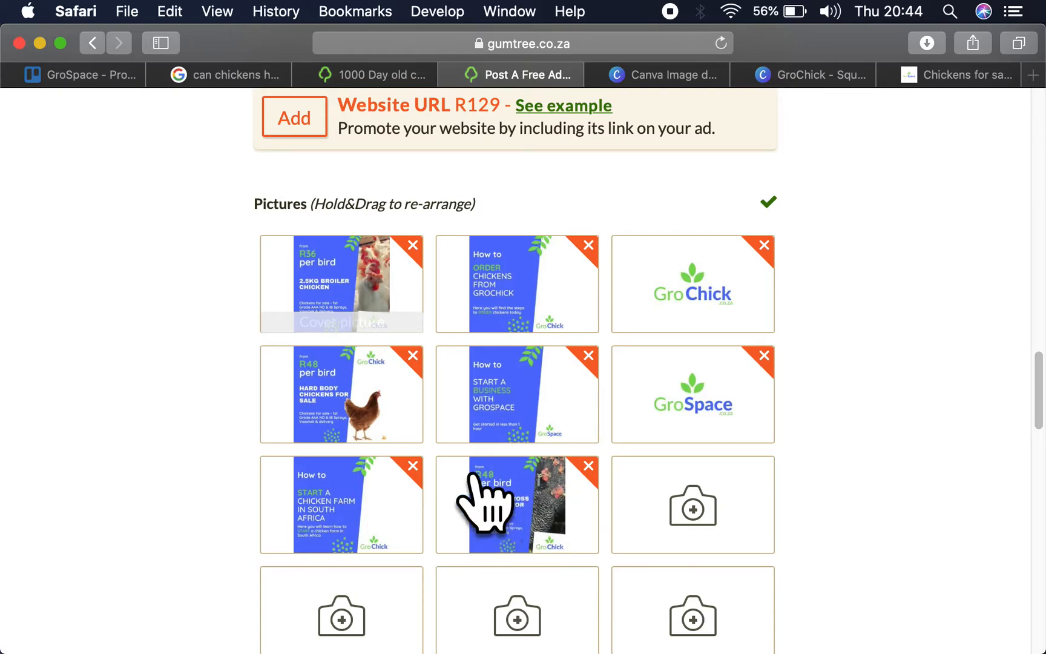
# - Set the ad's price amount to R36 and enter the contact phone number
pyautogui.scroll(-5, 671, 404)
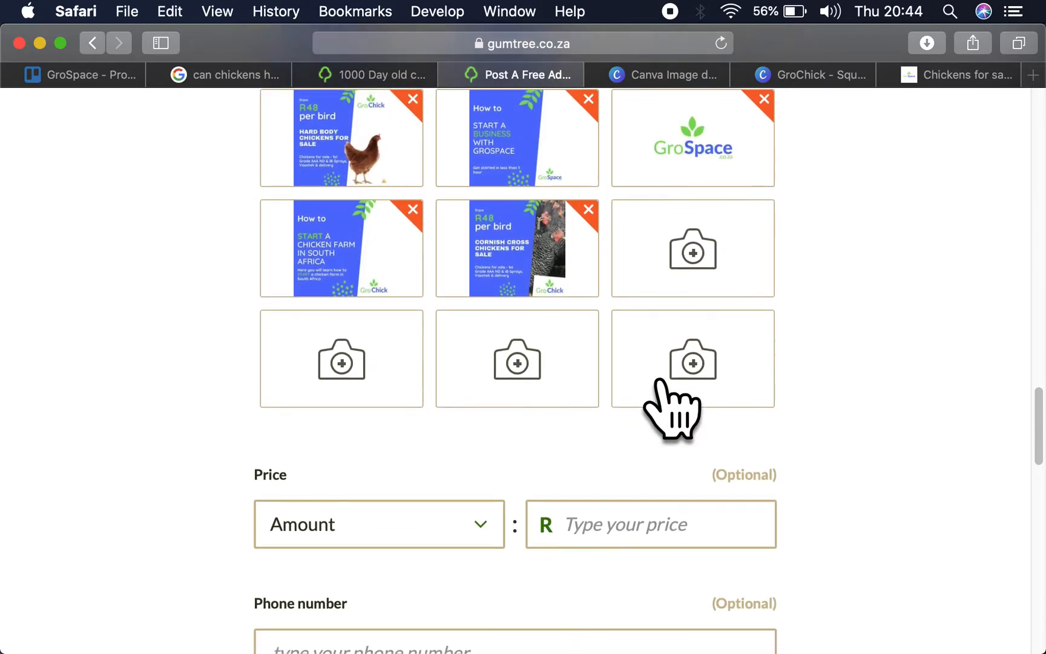
pyautogui.scroll(3, 673, 409)
pyautogui.scroll(-3, 605, 417)
pyautogui.click(601, 483)
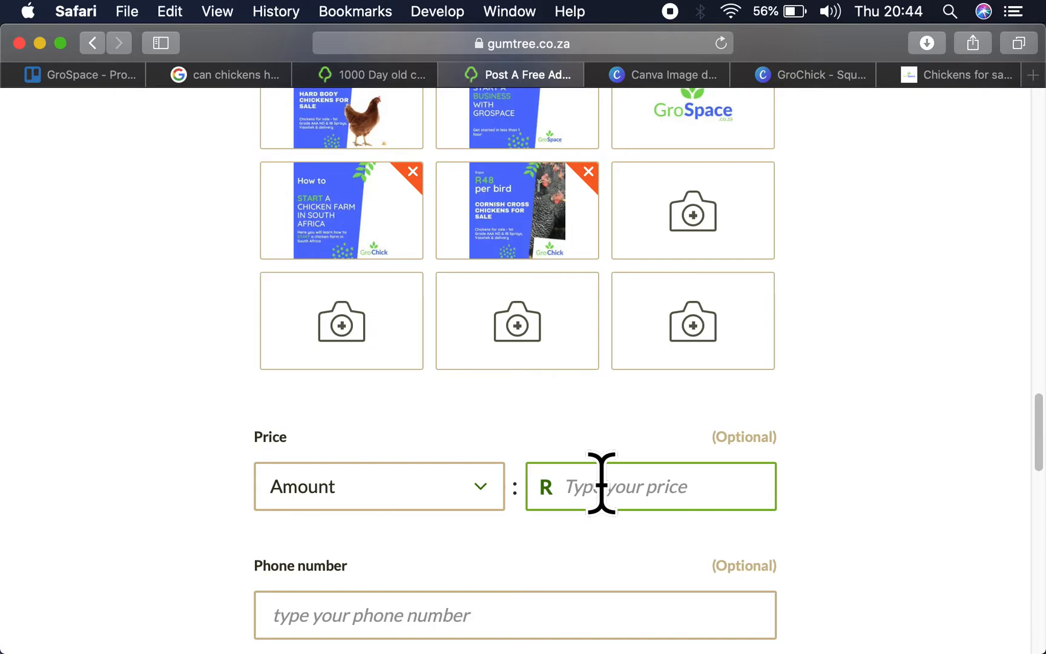
pyautogui.click(841, 432)
pyautogui.scroll(-4, 518, 399)
pyautogui.click(502, 415)
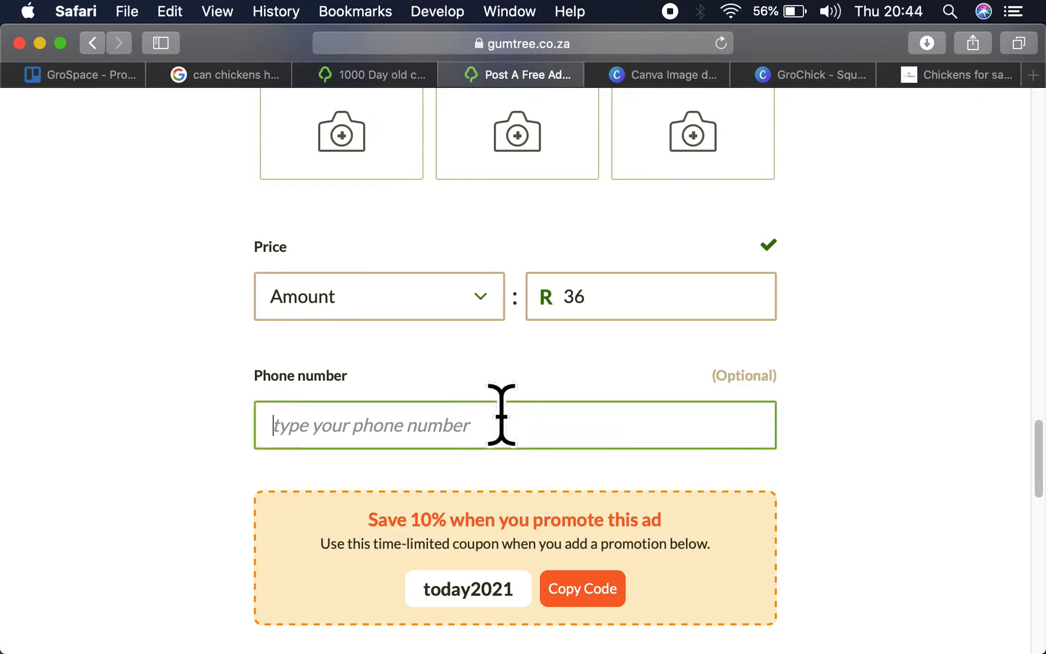
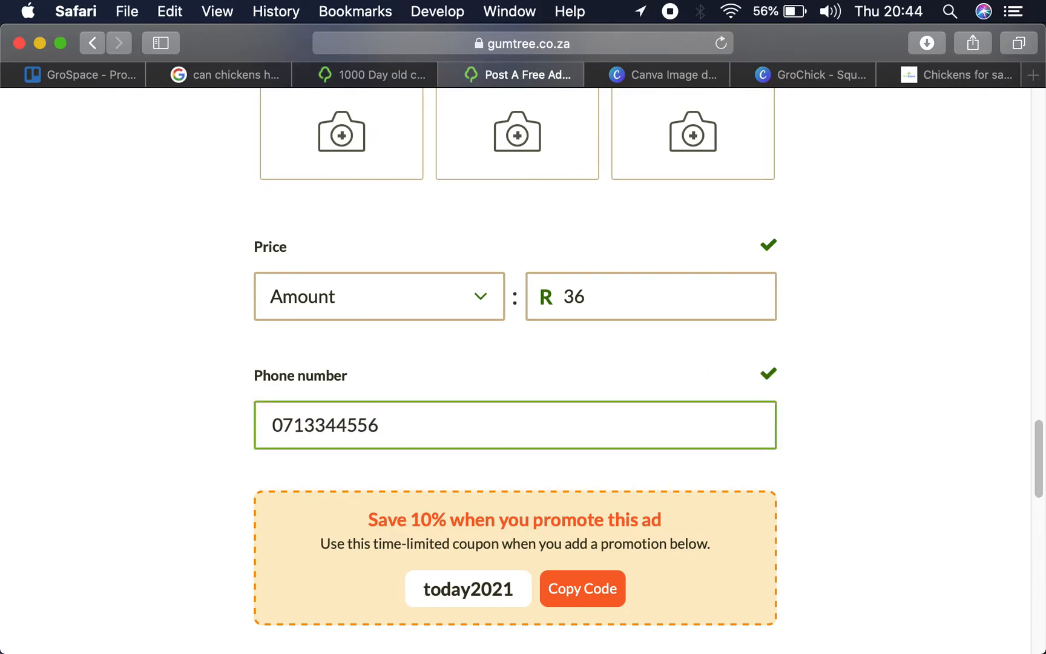
# - Review the completed ad form, checking the price, the location and the full description text
pyautogui.scroll(-10, 515, 369)
pyautogui.scroll(-4, 515, 369)
pyautogui.scroll(12, 516, 369)
pyautogui.scroll(-1, 515, 369)
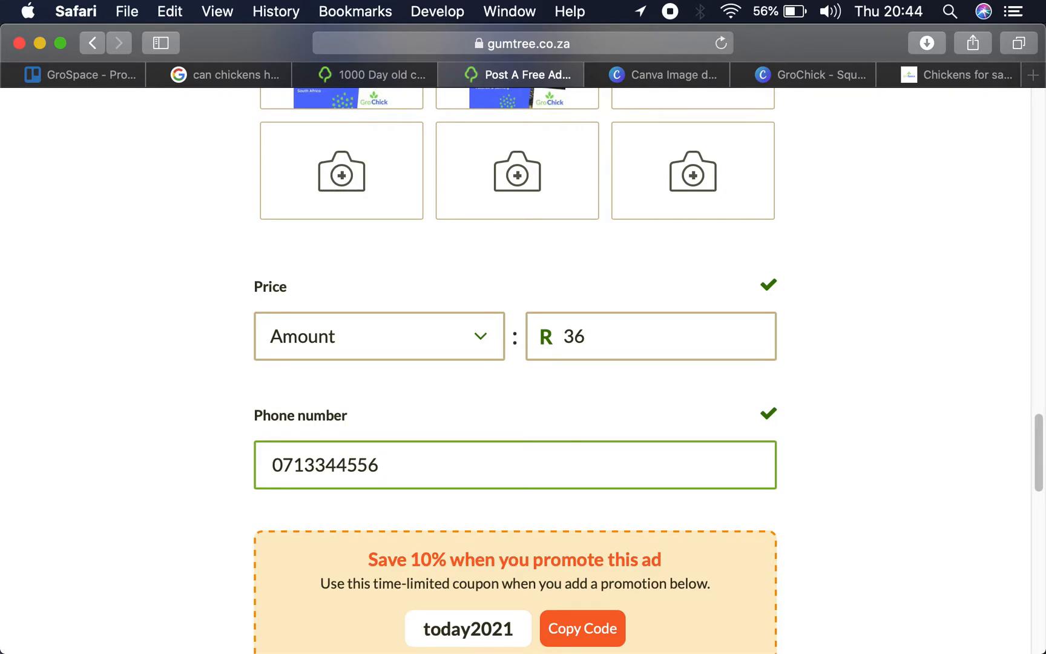
pyautogui.scroll(-4, 515, 370)
pyautogui.scroll(20, 516, 369)
pyautogui.scroll(-3, 515, 424)
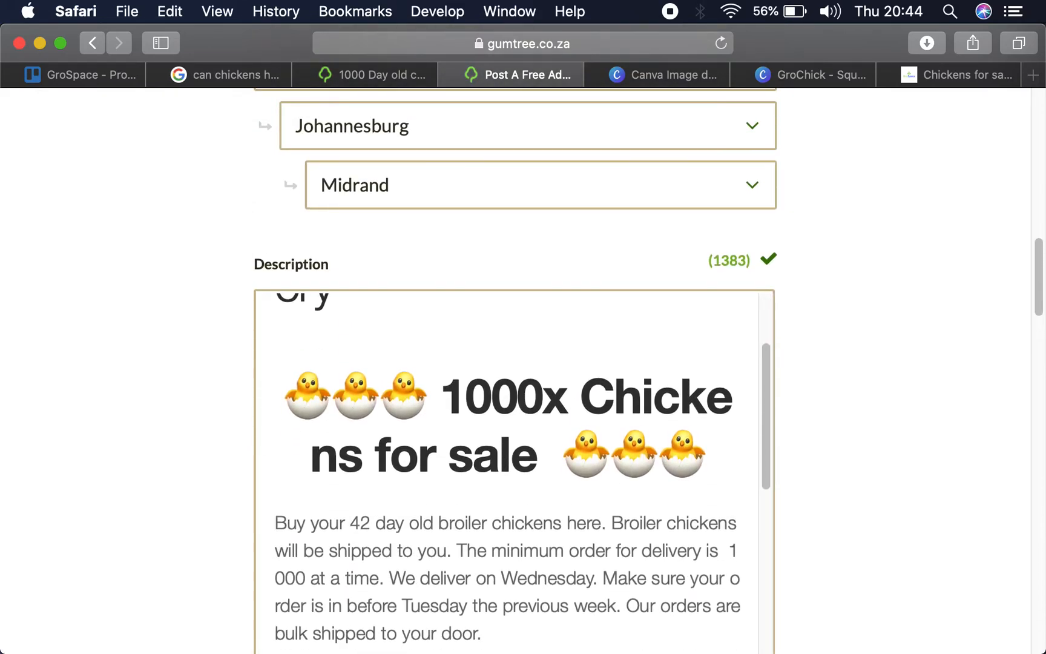
pyautogui.scroll(-10, 479, 567)
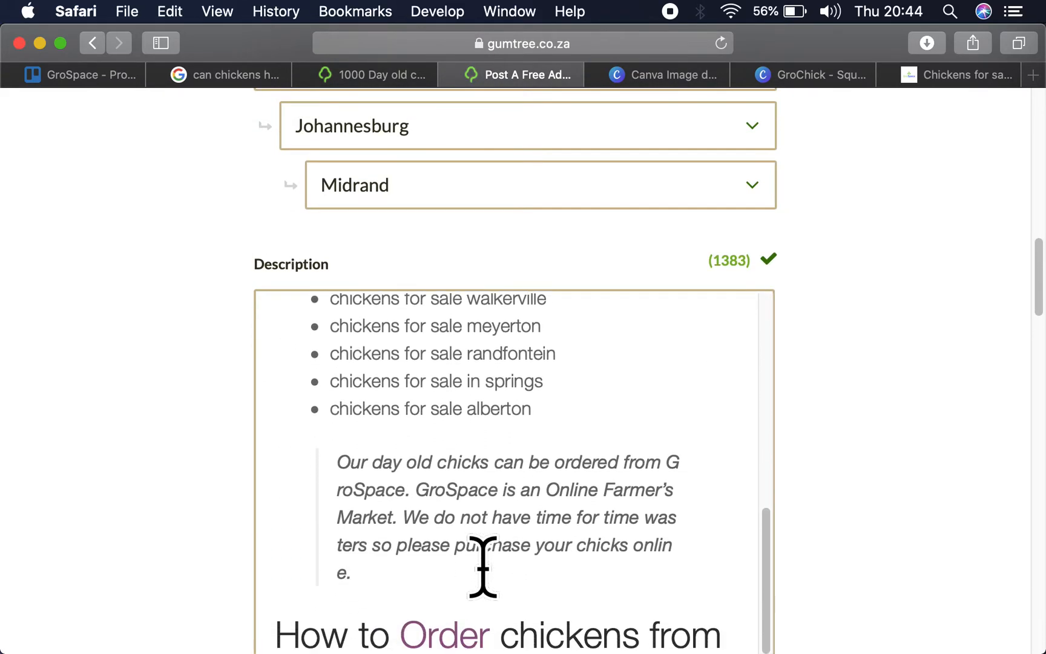
pyautogui.scroll(-1, 482, 567)
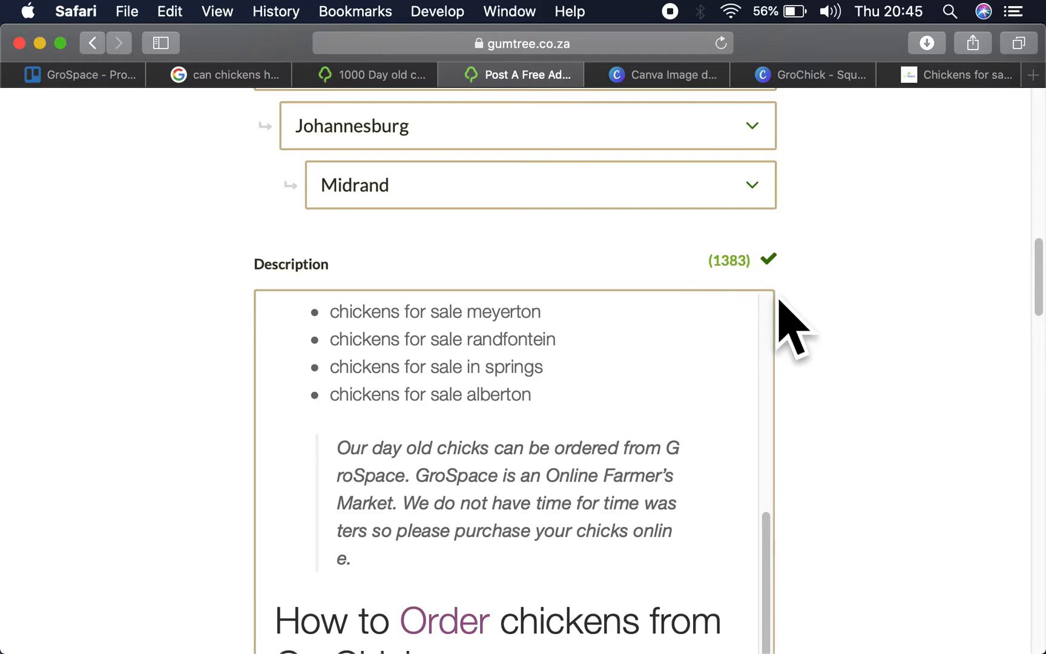
# - Post the chicken ad on Gumtree without adding any paid promotion options
pyautogui.scroll(-15, 869, 374)
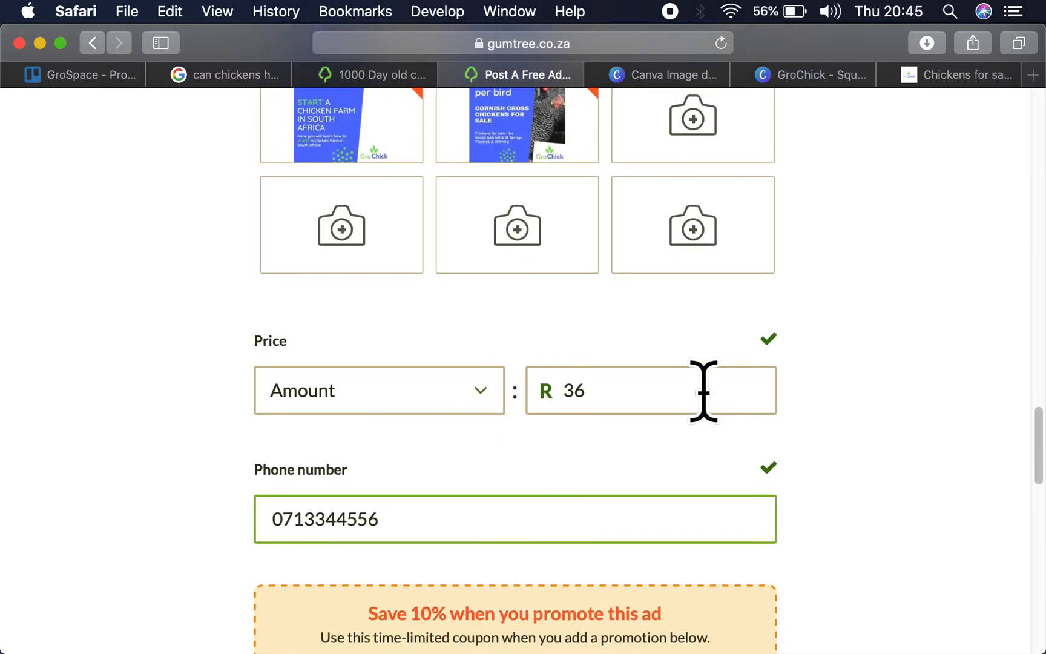
pyautogui.scroll(-15, 911, 444)
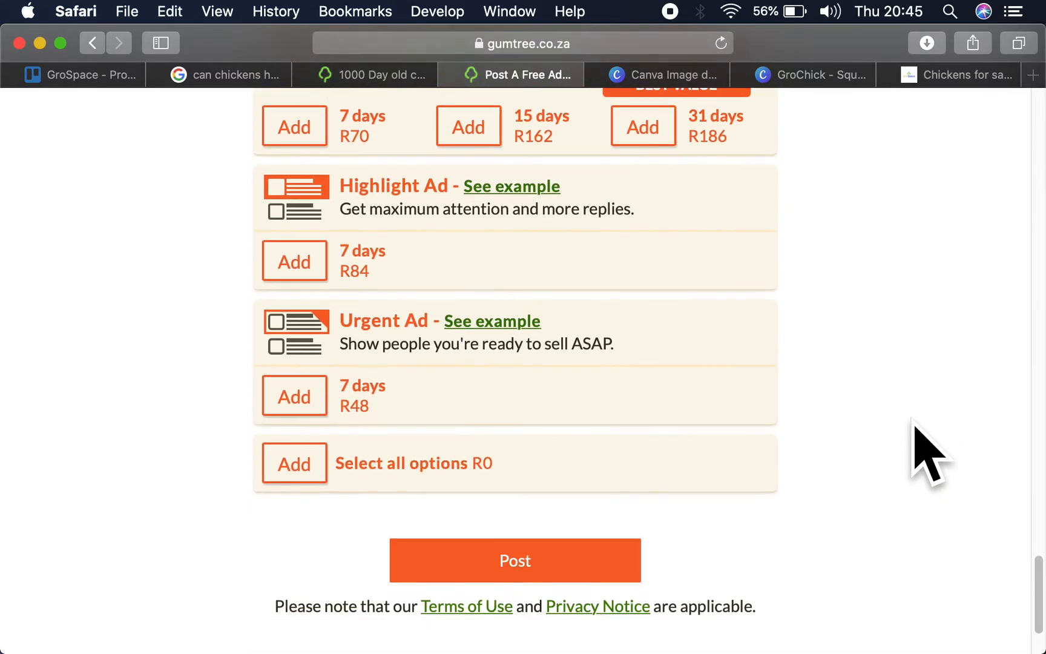
pyautogui.scroll(-2, 914, 427)
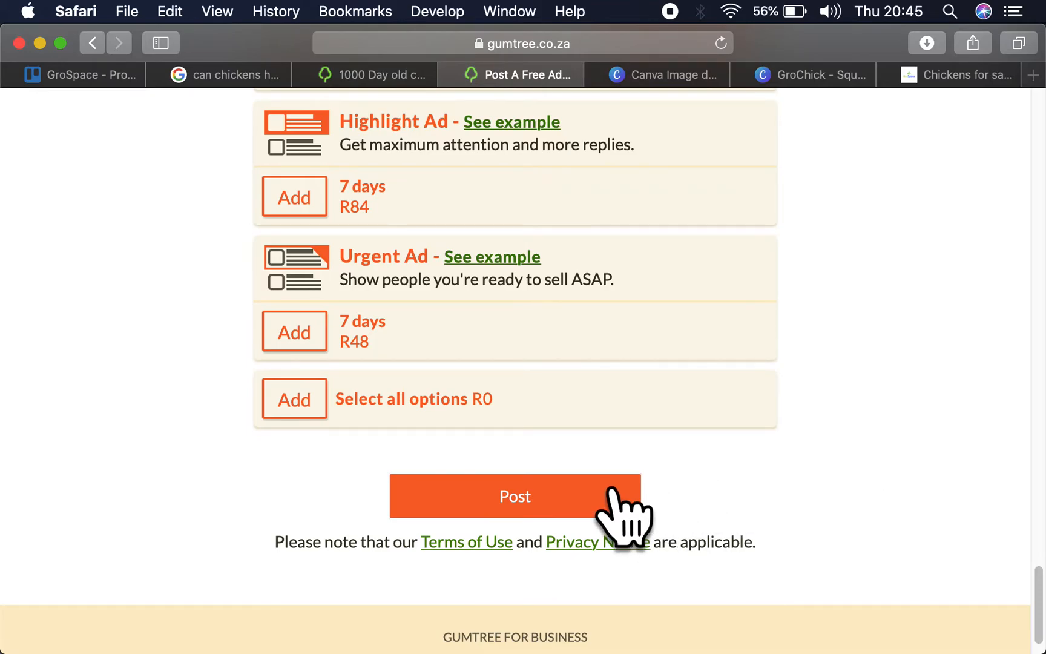
pyautogui.click(534, 487)
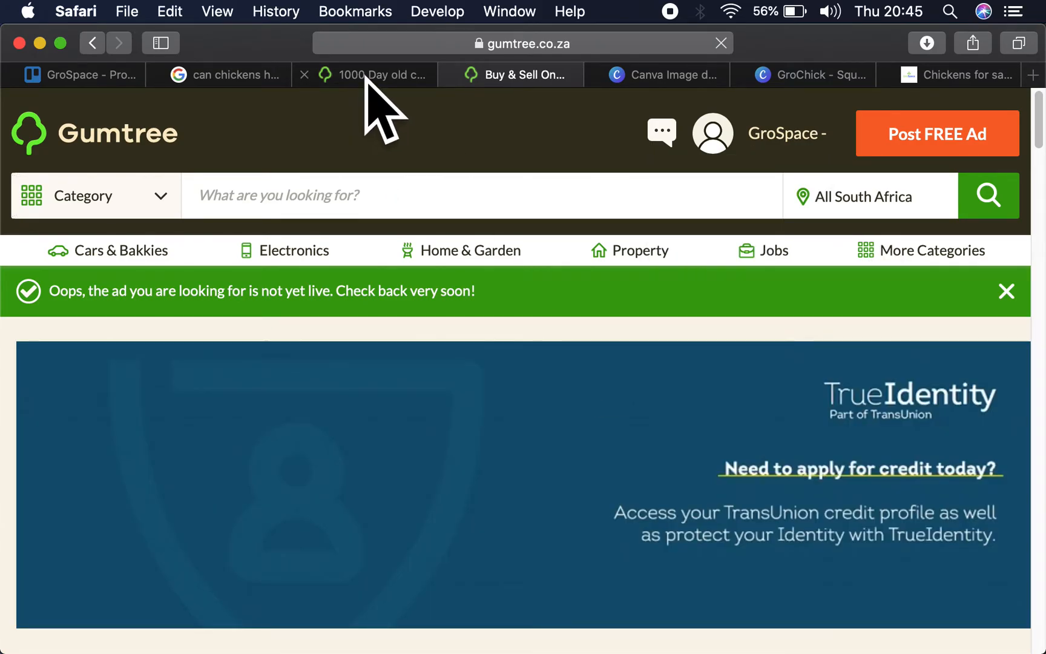
# - Check the seller stats on the open 1000 Day old chicks ad and open that seller's profile
pyautogui.click(375, 74)
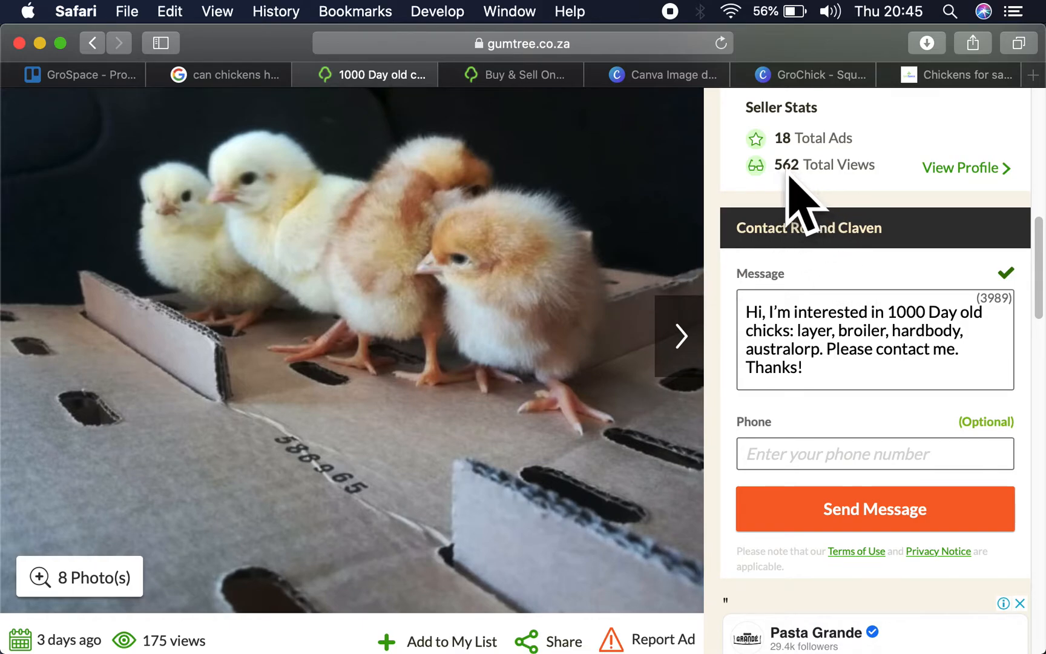
pyautogui.scroll(5, 786, 172)
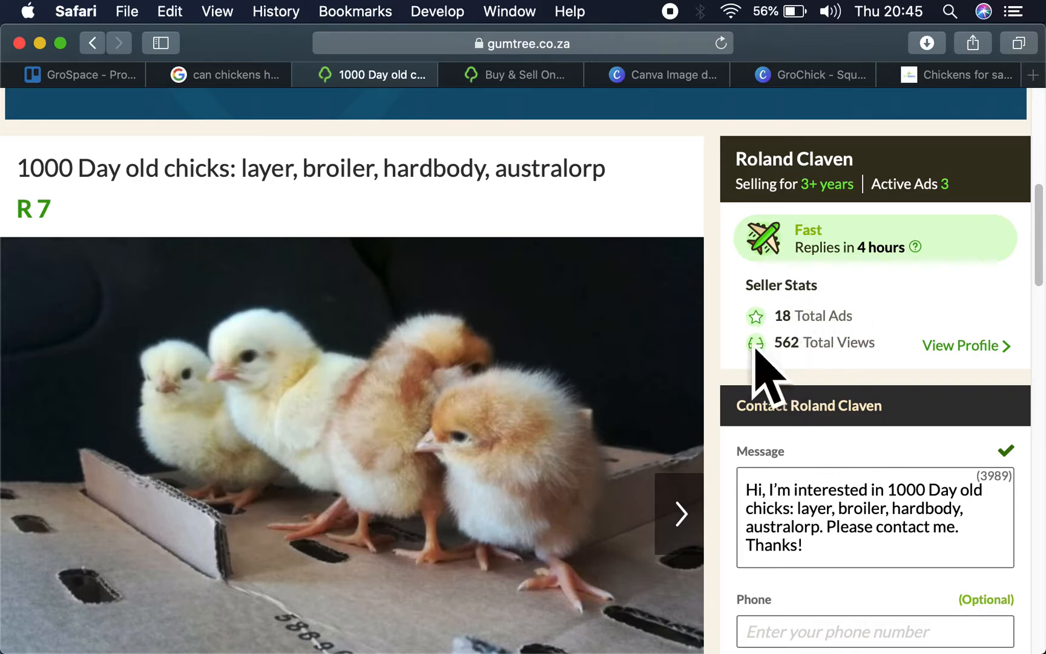
pyautogui.click(930, 352)
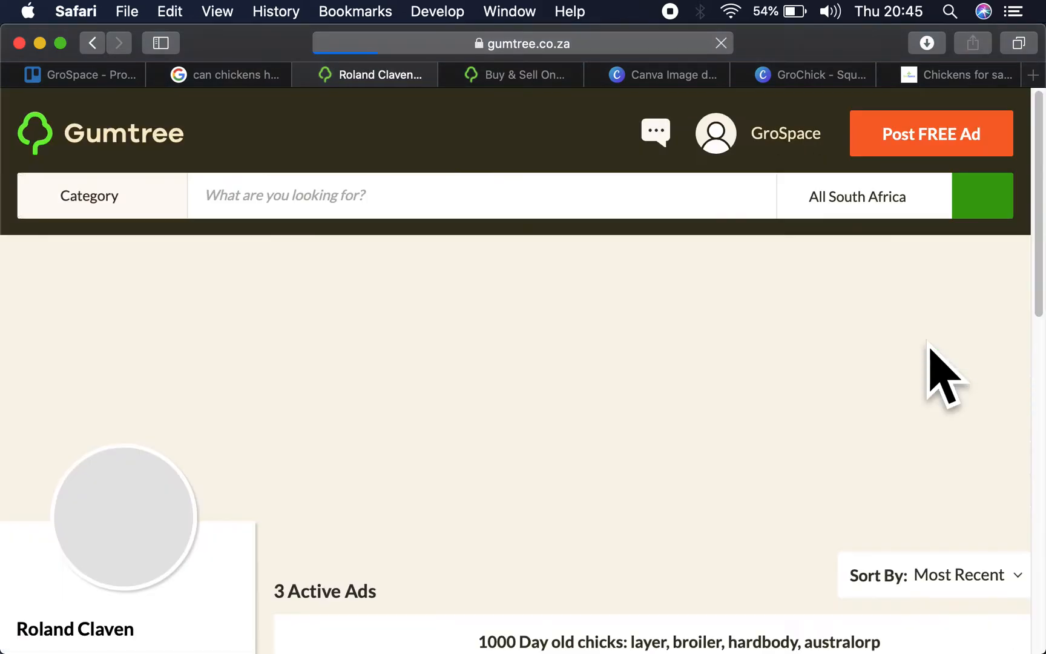
# - Look through the seller's active ads on the profile page
pyautogui.scroll(-6, 845, 374)
pyautogui.scroll(-4, 660, 339)
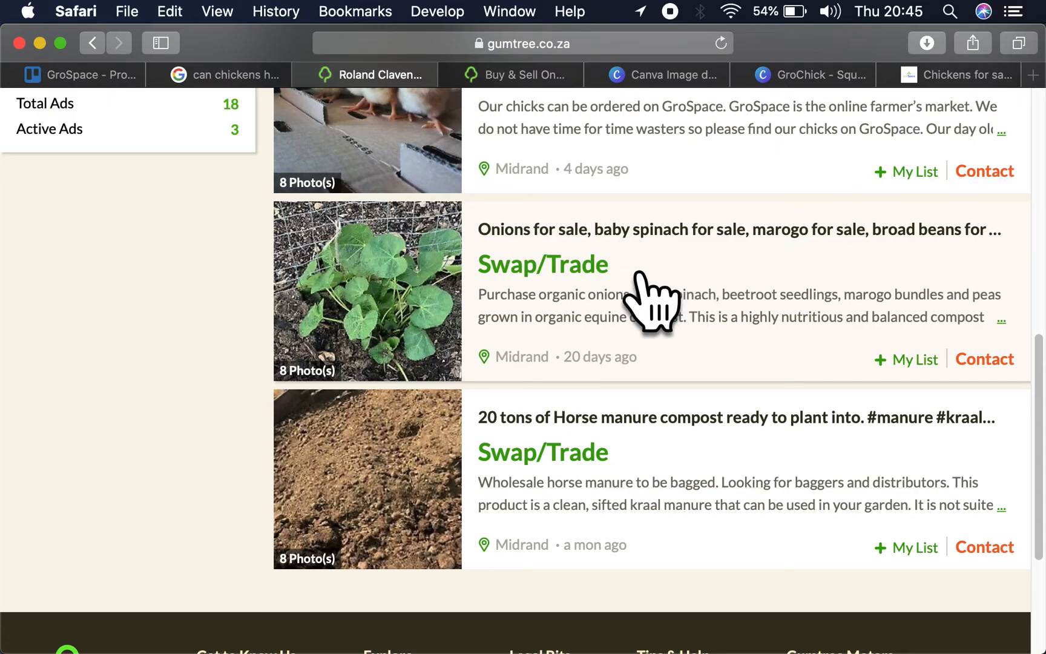
pyautogui.scroll(2, 640, 274)
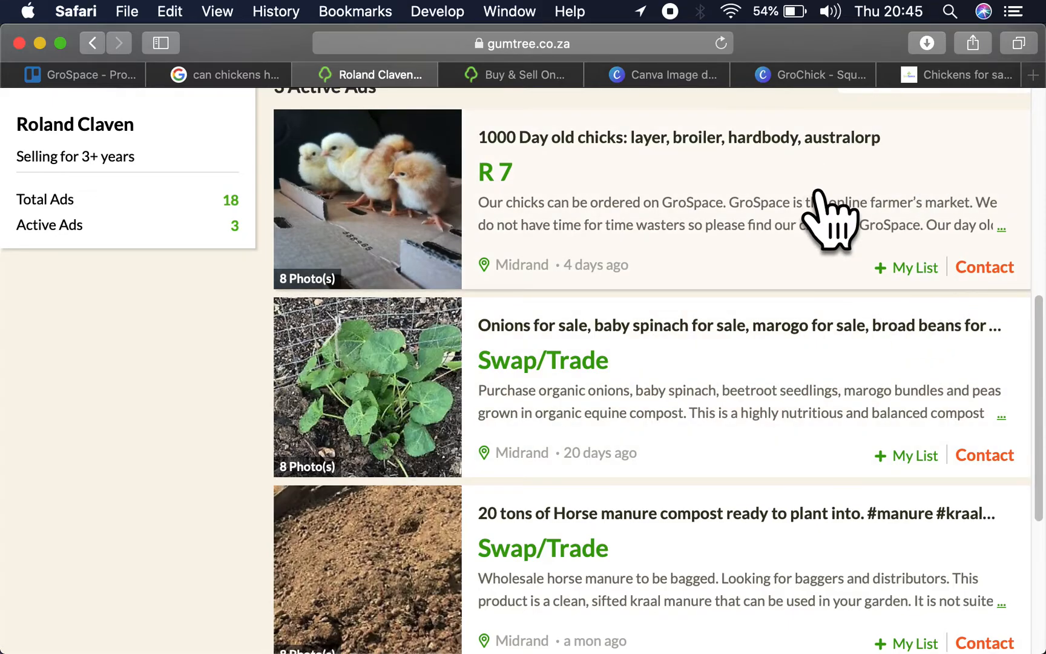
pyautogui.scroll(10, 817, 204)
# - Log out of the GroSpace account and try to log in to the other seller account with its email and password
pyautogui.click(770, 168)
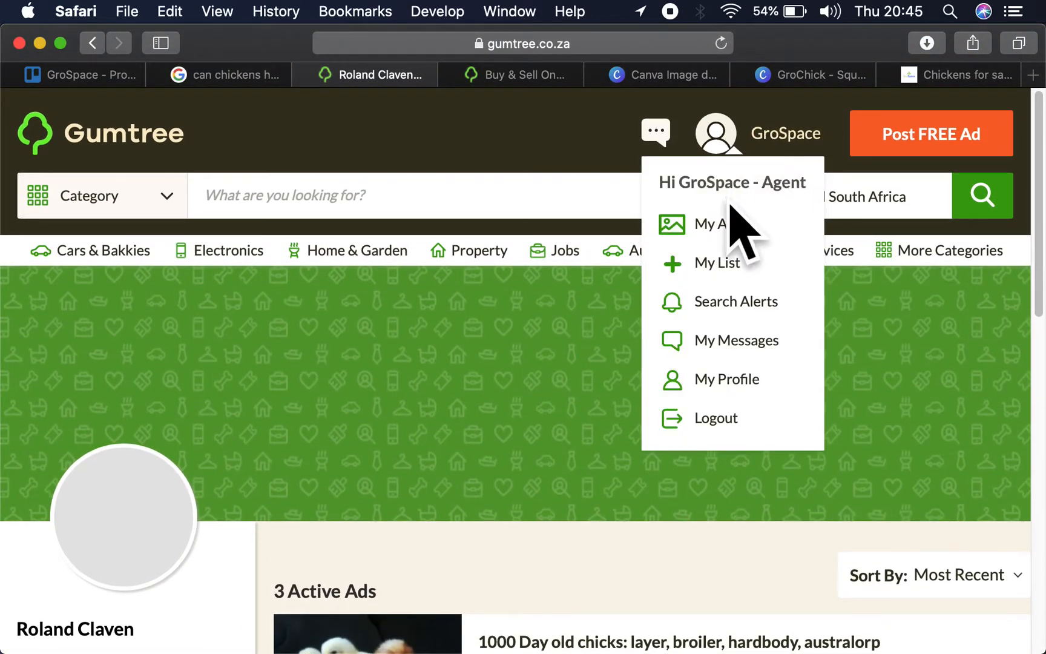
pyautogui.click(721, 431)
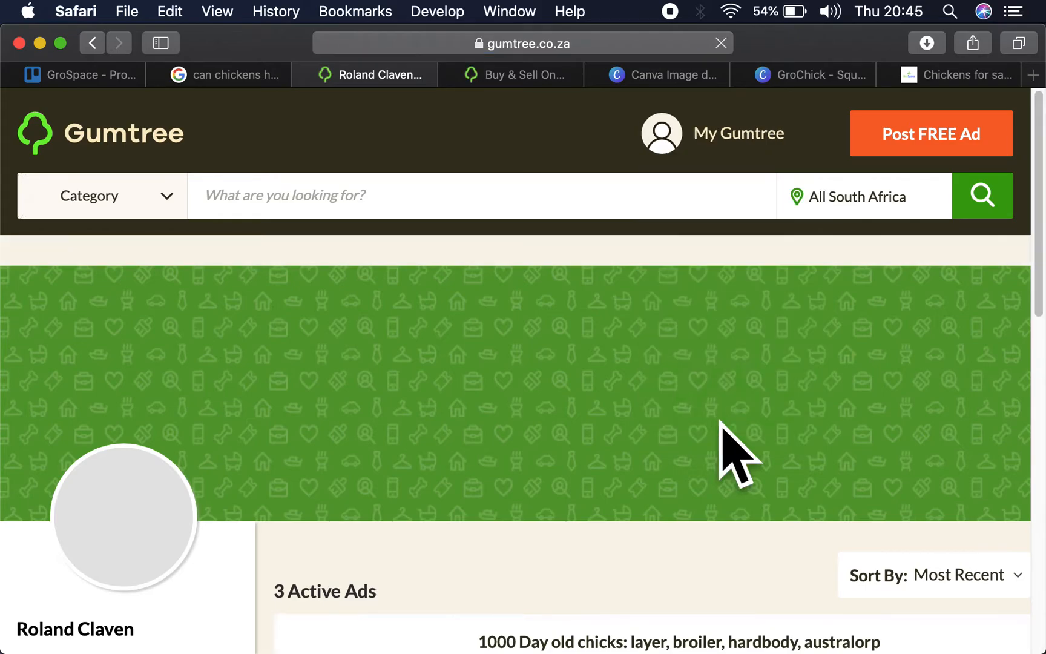
pyautogui.click(730, 134)
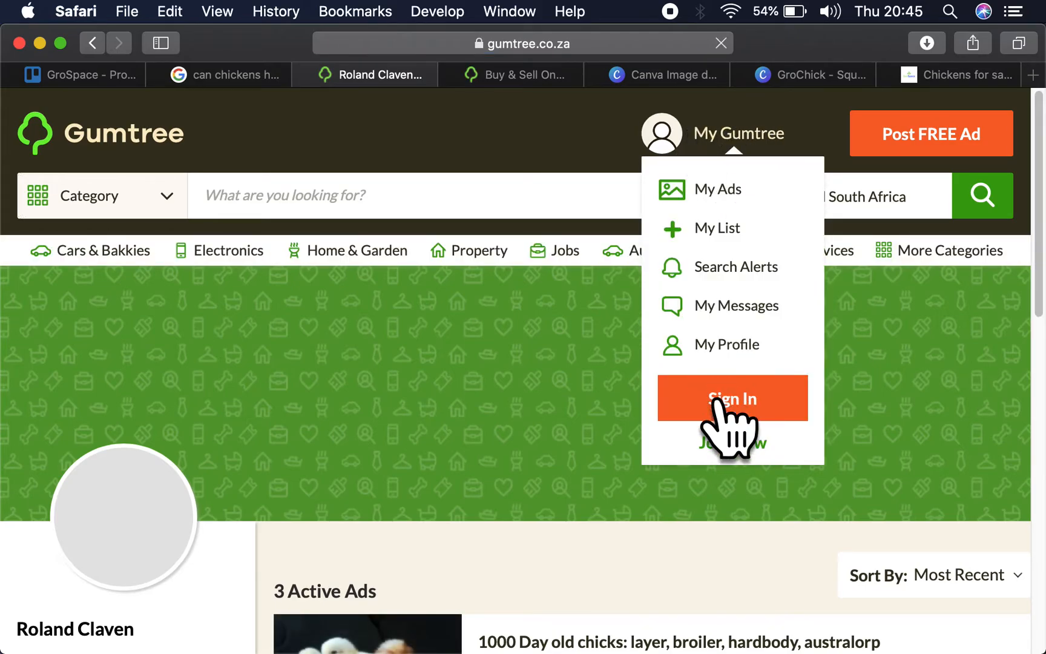
pyautogui.click(734, 411)
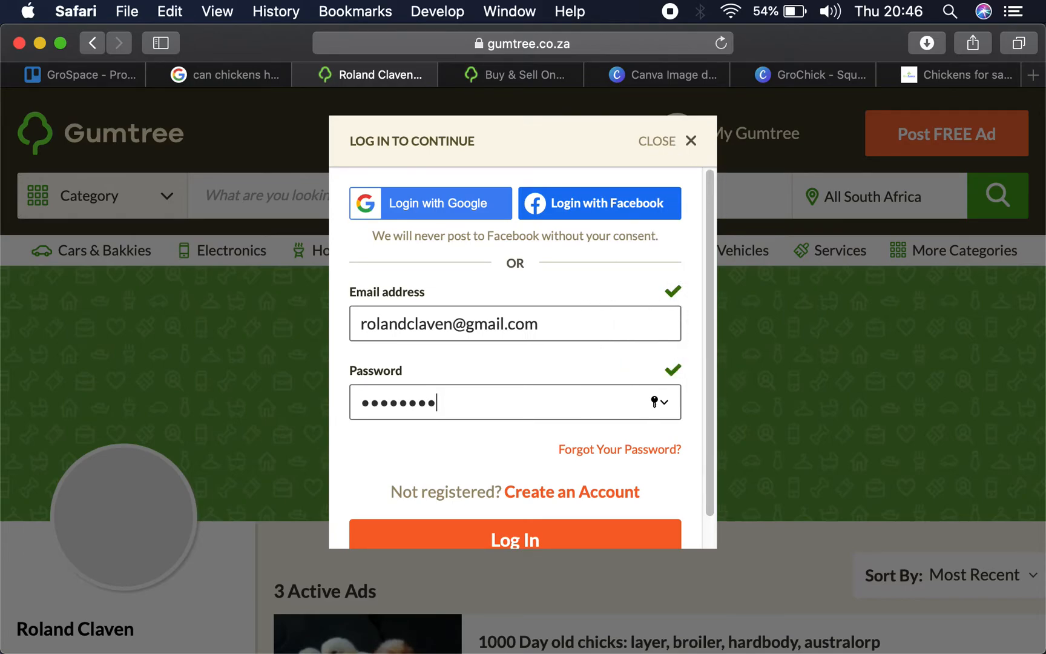
pyautogui.press('Return')
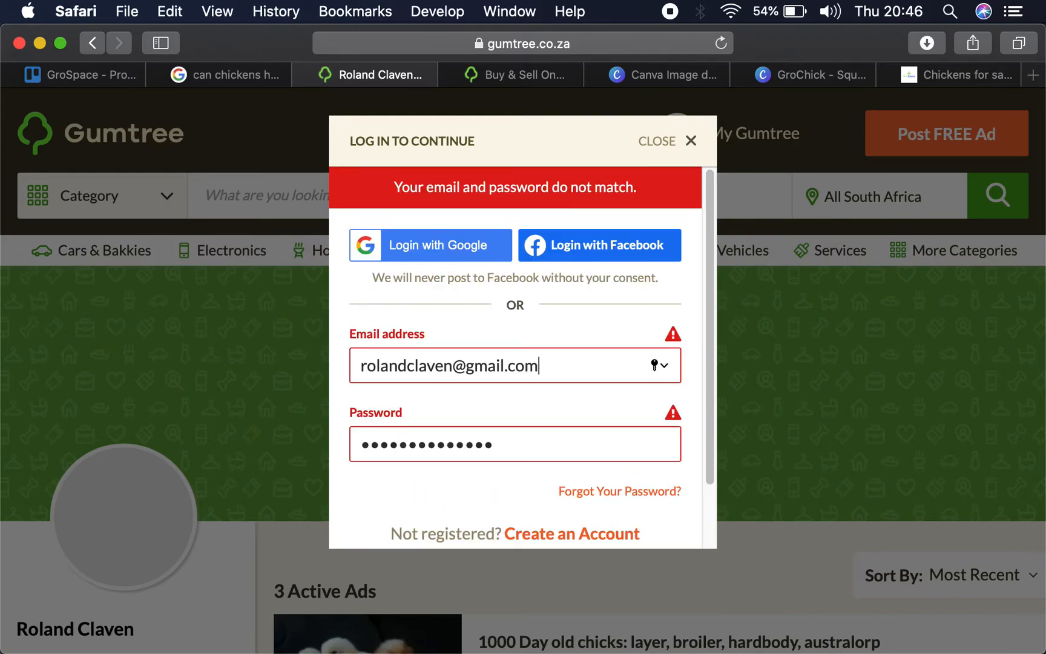
# - Decline updating the saved password and request a password reset email for the account's email address, completing the robot check
pyautogui.click(629, 491)
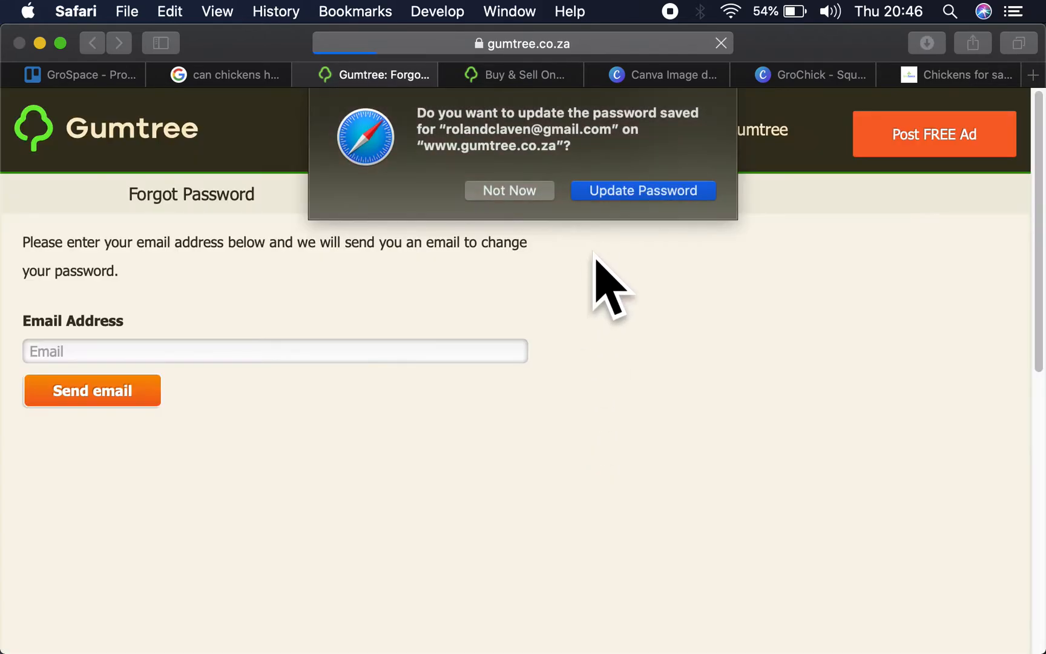
pyautogui.click(518, 191)
pyautogui.click(253, 351)
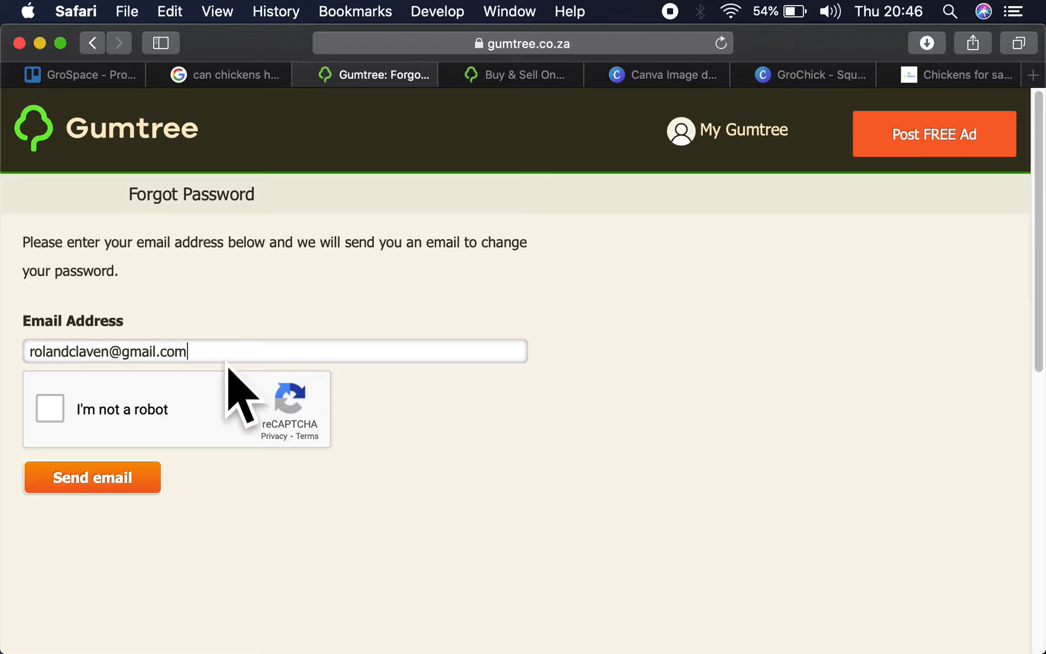
pyautogui.click(49, 409)
pyautogui.click(114, 465)
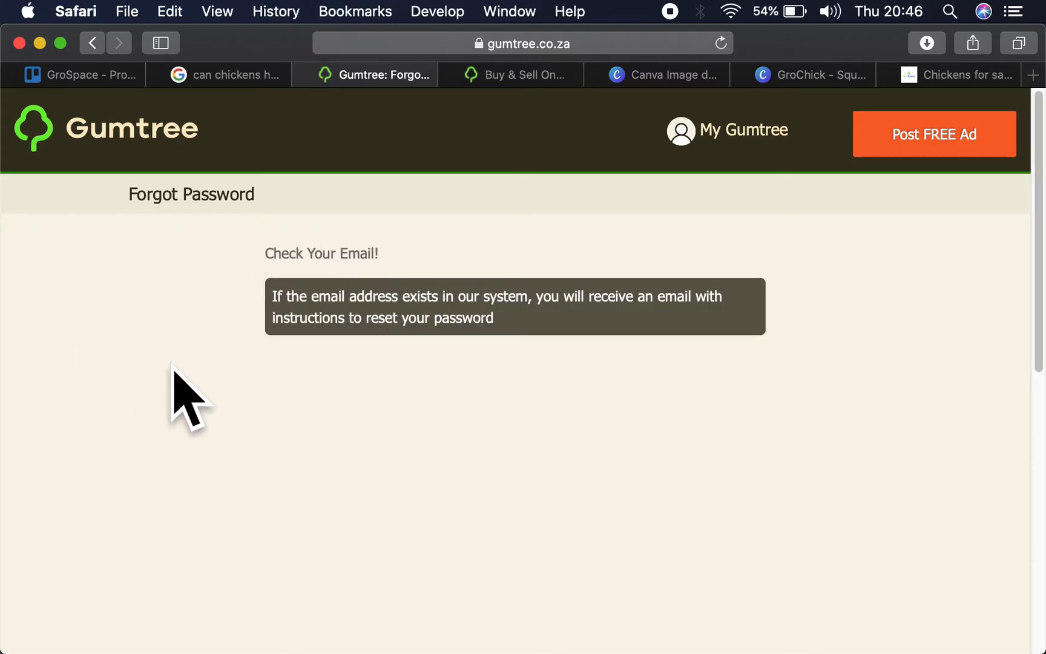
# - Switch to Mail and open the link for creating a new password from the Gumtree reset email
pyautogui.moveTo(409, 651)
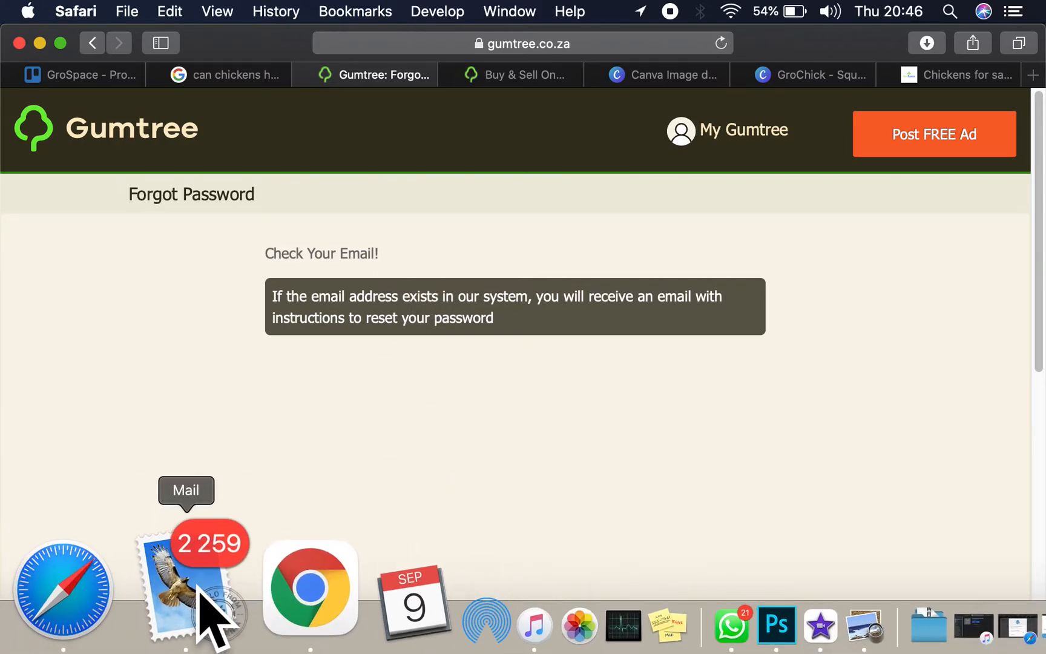
pyautogui.click(209, 605)
pyautogui.click(316, 209)
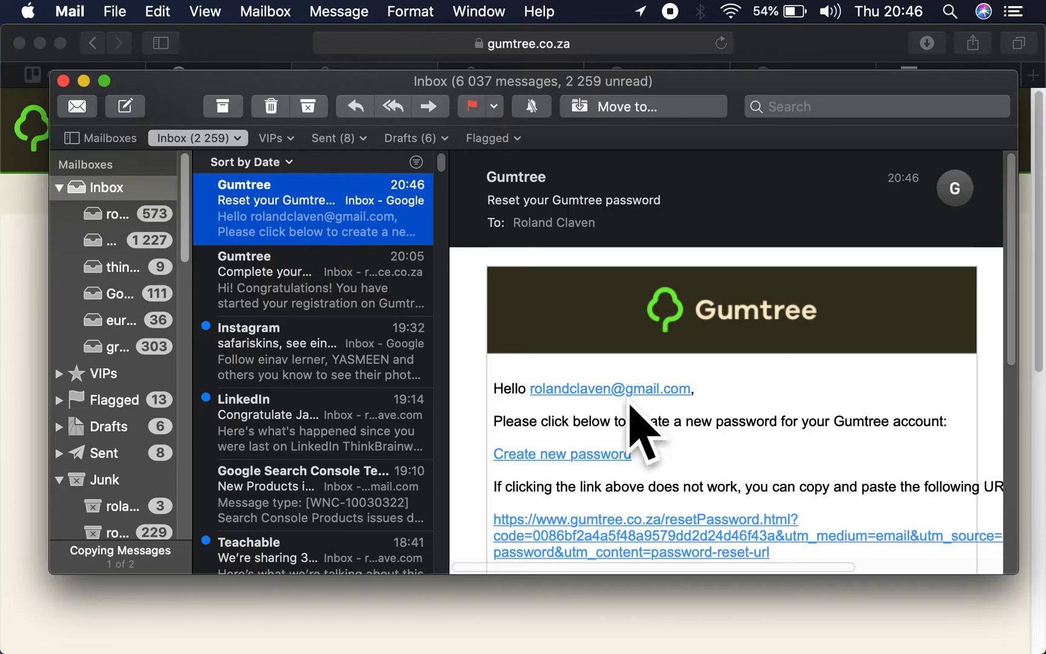
pyautogui.click(606, 455)
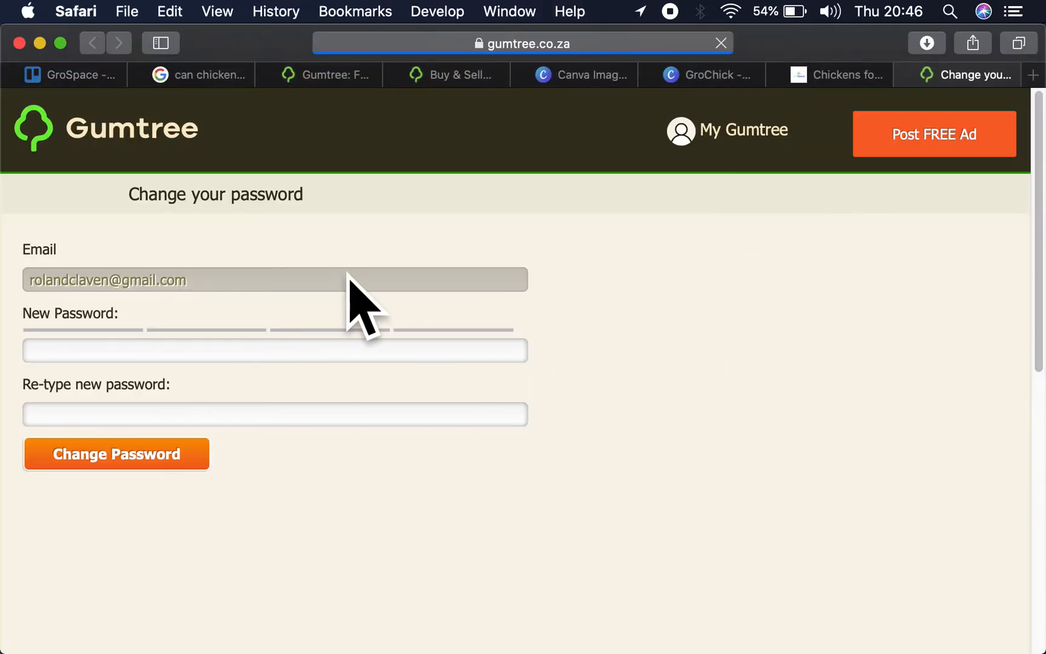
# - Enter a new account password in the password change form
pyautogui.click(236, 349)
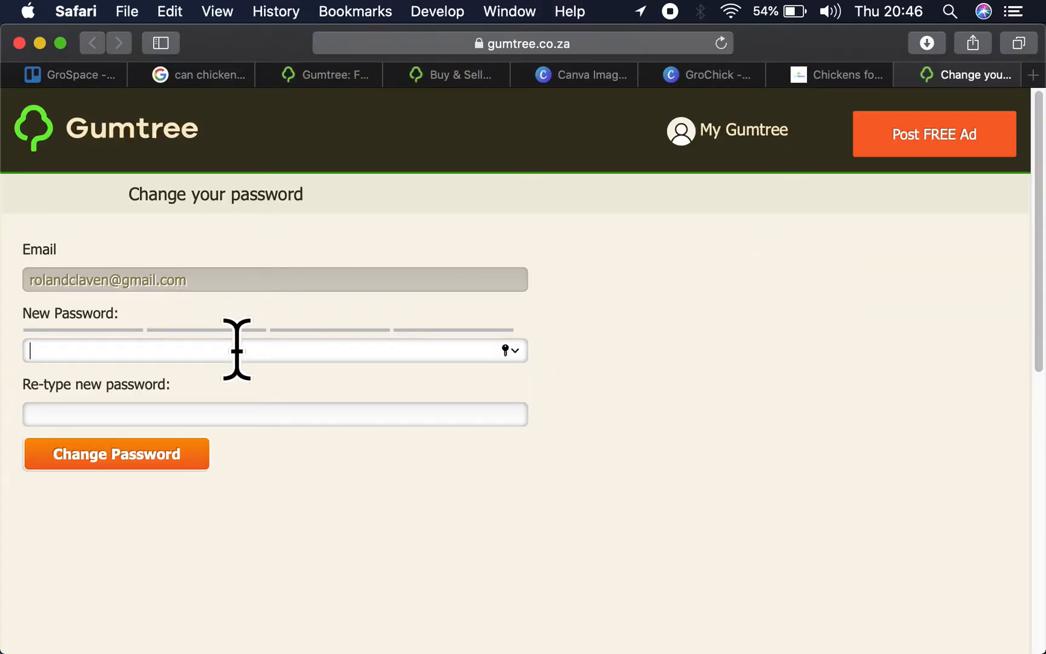
pyautogui.write('••')
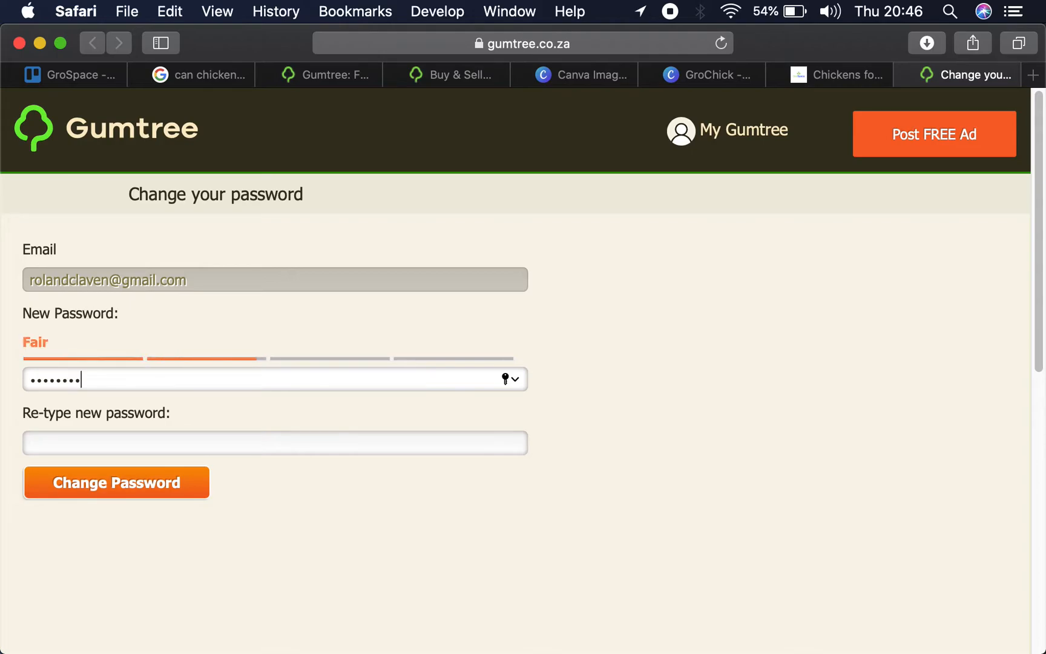
pyautogui.press('Tab')
# - Reply to the incoming WhatsApp message with "All good, how are things going that side?"
pyautogui.moveTo(751, 76)
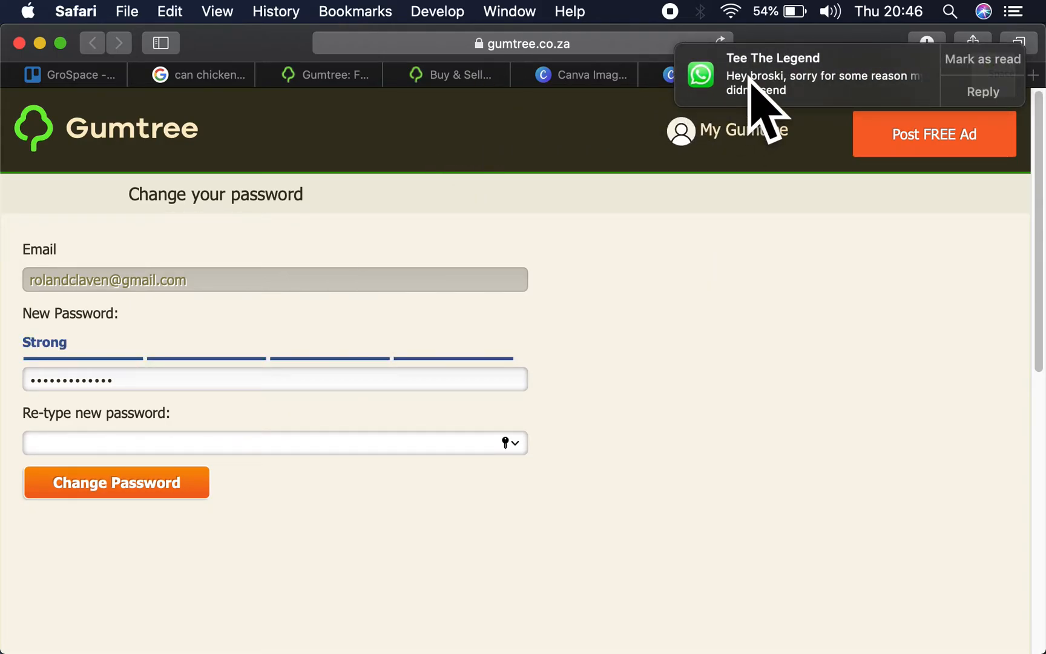
pyautogui.click(987, 92)
pyautogui.write('a')
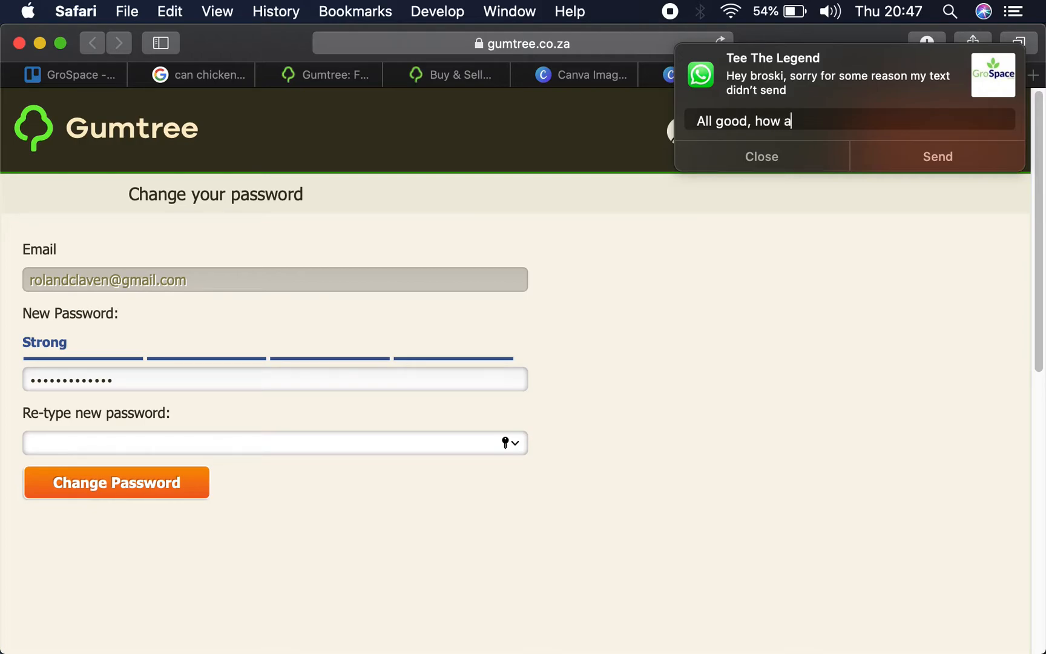
pyautogui.write('going')
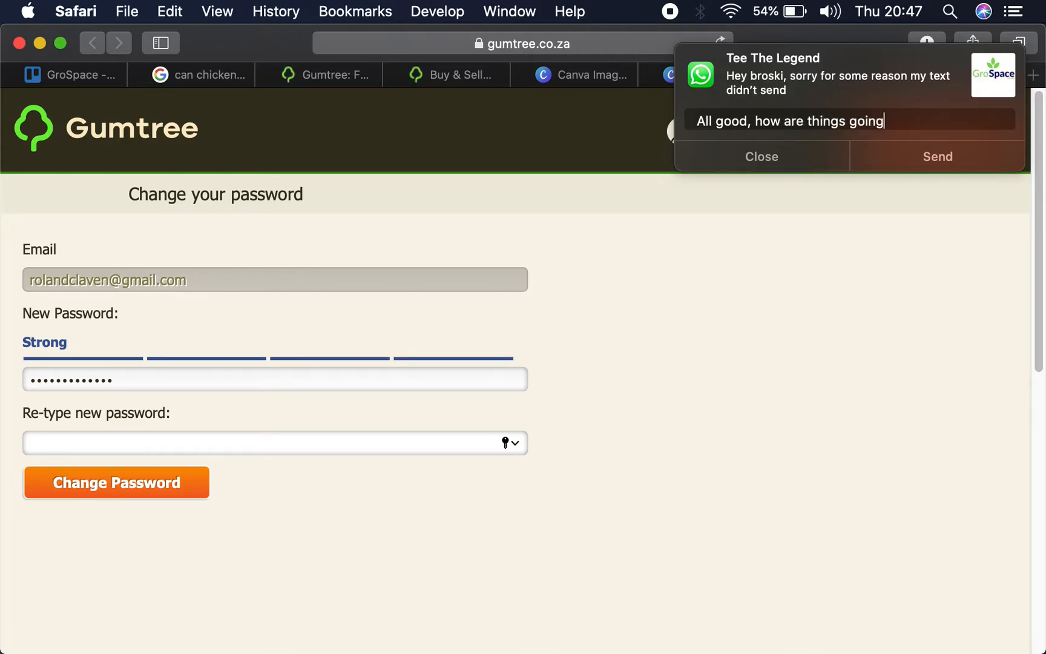
pyautogui.write(' that side?')
pyautogui.press('Return')
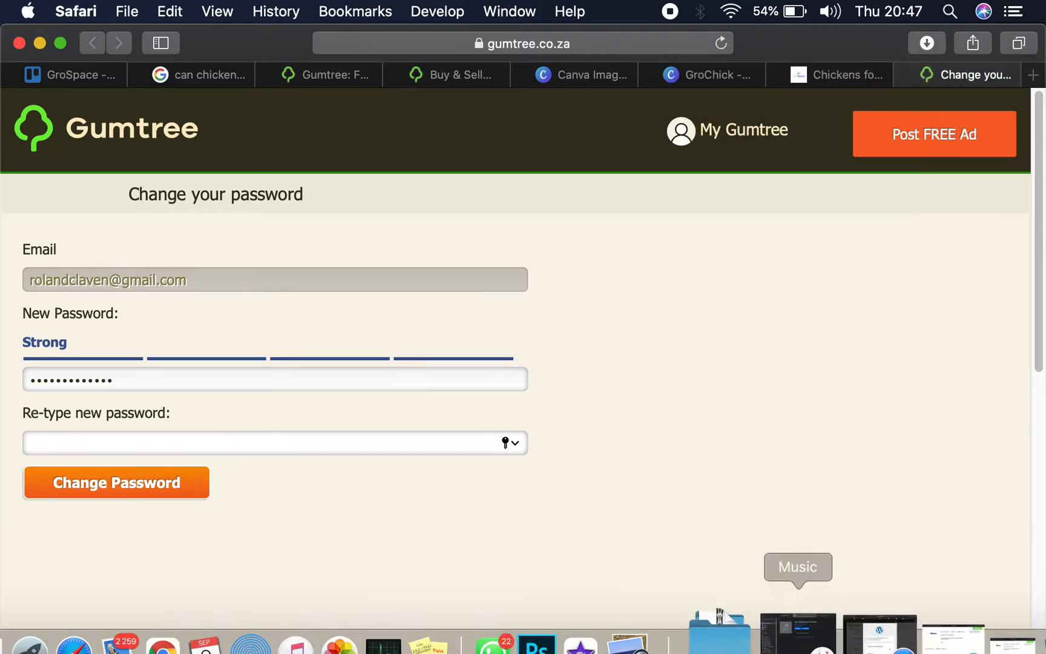
# - Answer the next WhatsApp message with "Ok great make sure to weigh them and break the clods into a finer consistency"
pyautogui.moveTo(763, 82)
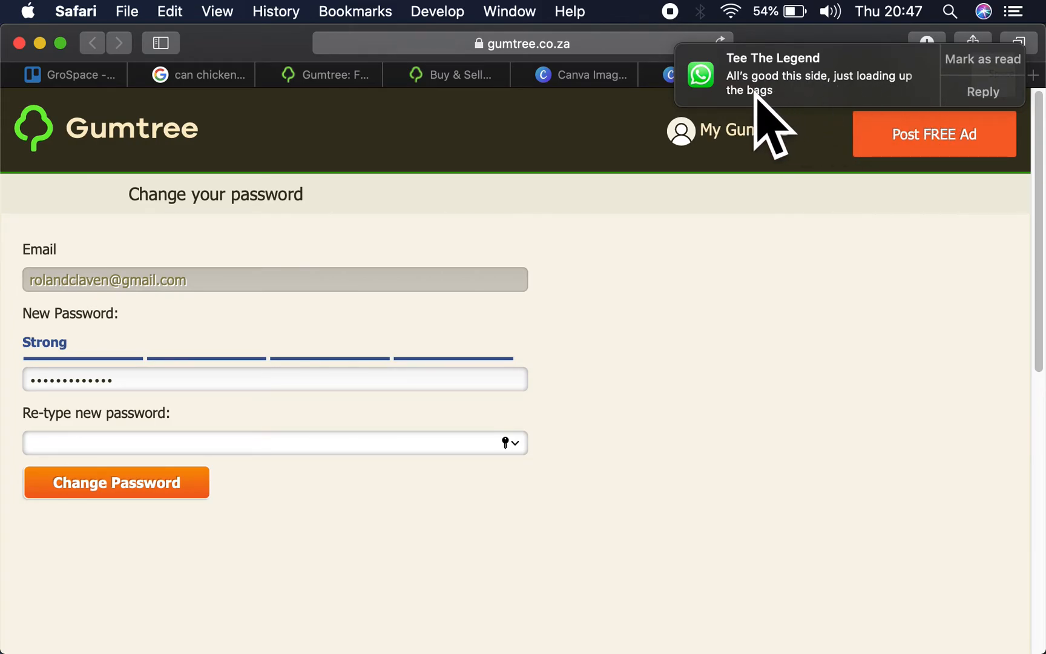
pyautogui.click(974, 92)
pyautogui.write('ok')
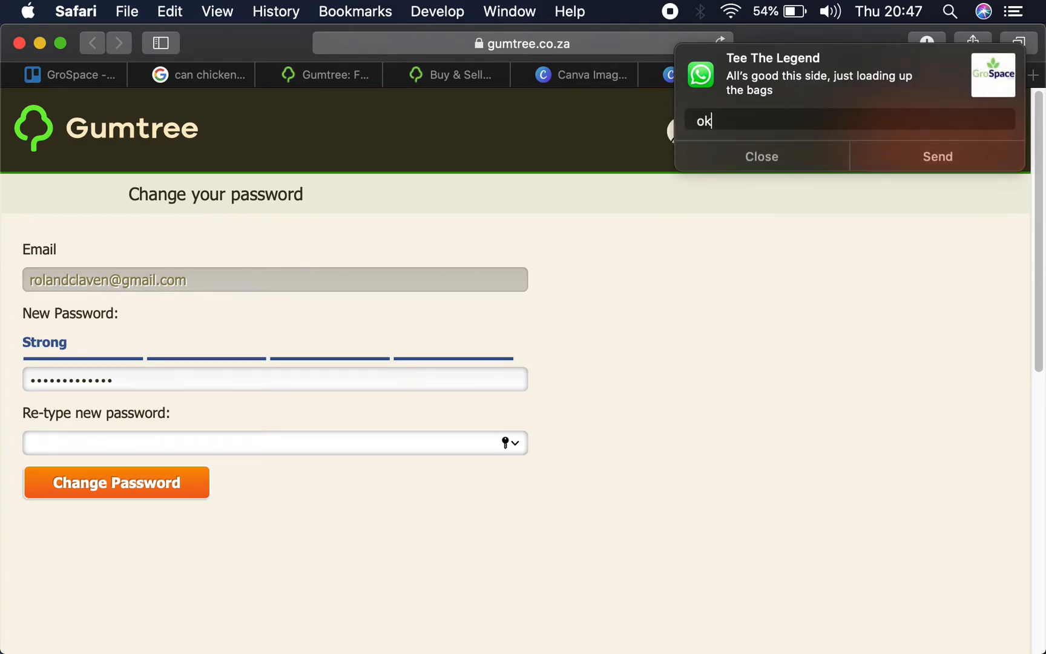
pyautogui.write(' great make sure to weigh them and break the')
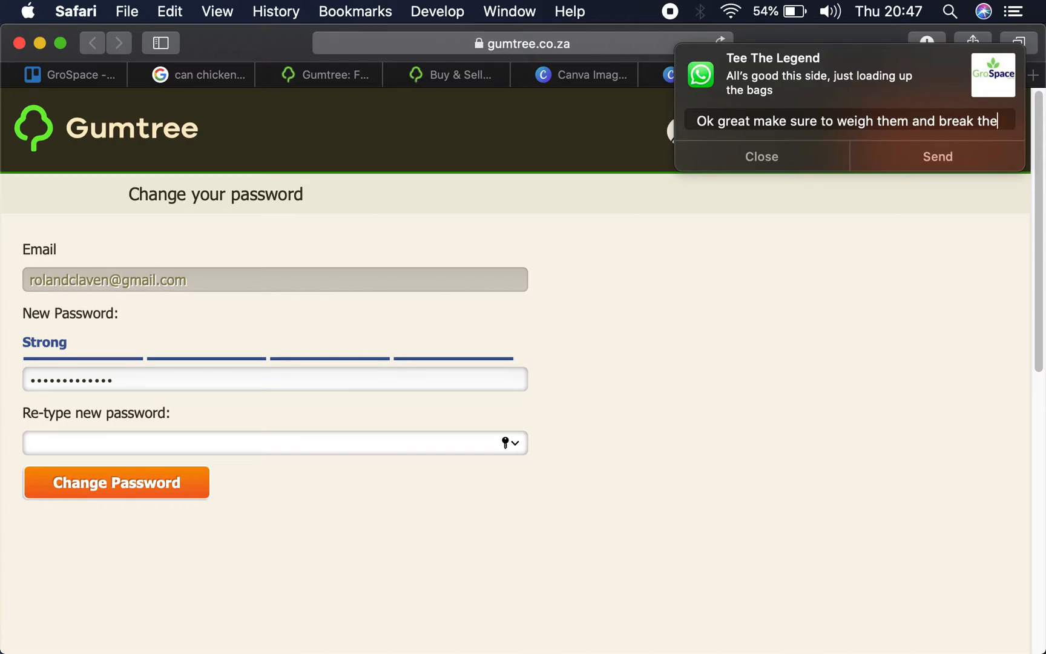
pyautogui.write('m into finer')
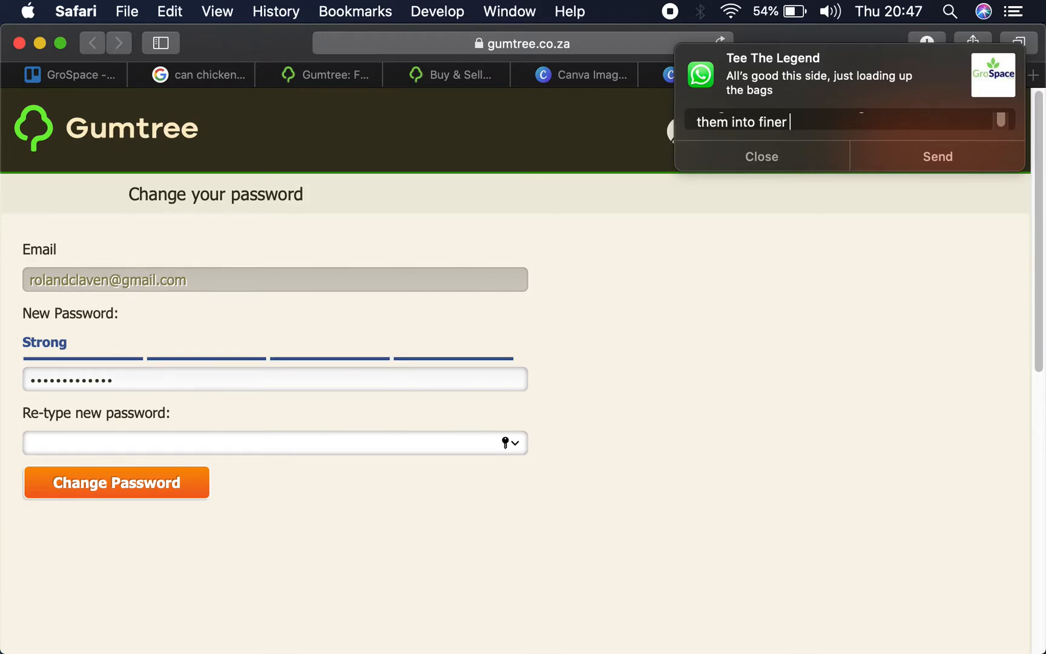
pyautogui.write('a')
pyautogui.press('BackSpace')
pyautogui.press('BackSpace')
pyautogui.write('san')
pyautogui.press('BackSpace')
pyautogui.press('BackSpace')
pyautogui.press('BackSpace')
pyautogui.write('clouds')
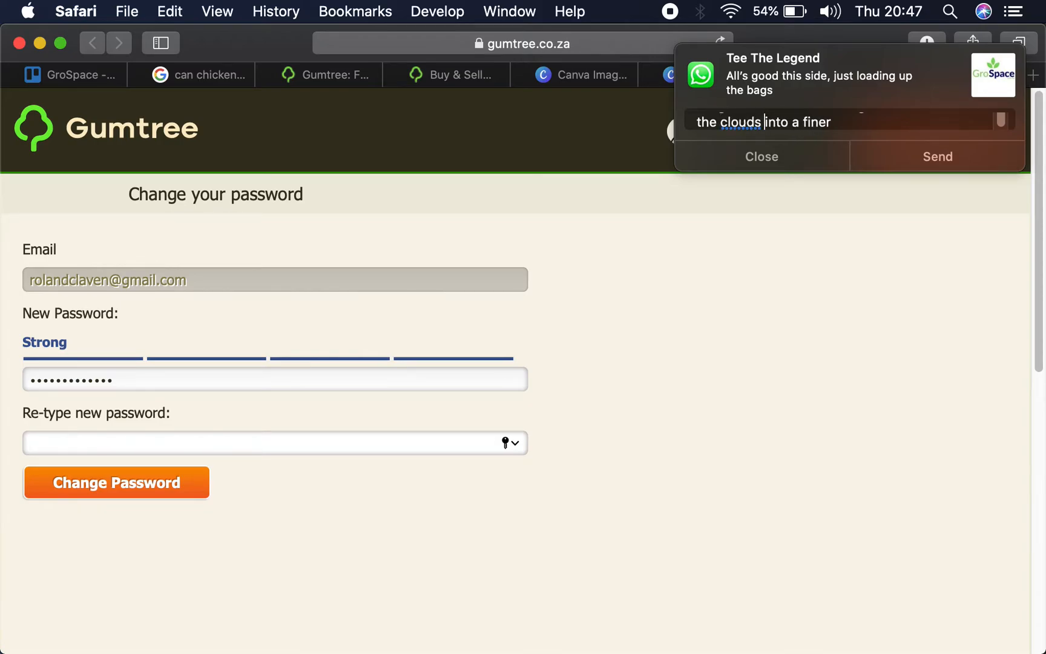
pyautogui.press('BackSpace')
pyautogui.press('BackSpace')
pyautogui.press('BackSpace')
pyautogui.press('BackSpace')
pyautogui.write('ds')
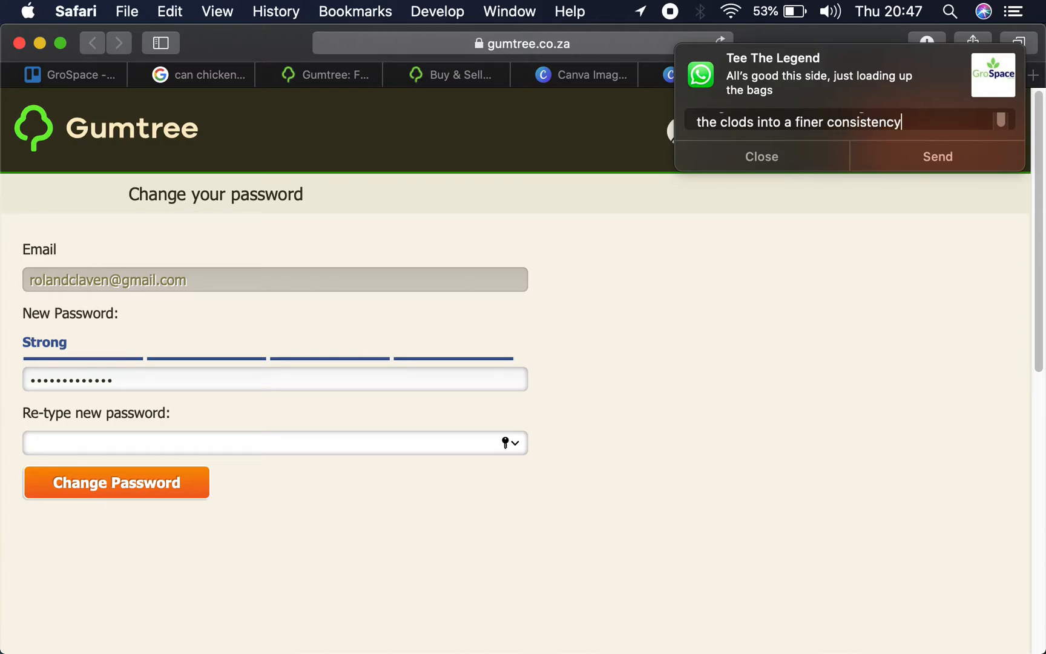
pyautogui.press('Return')
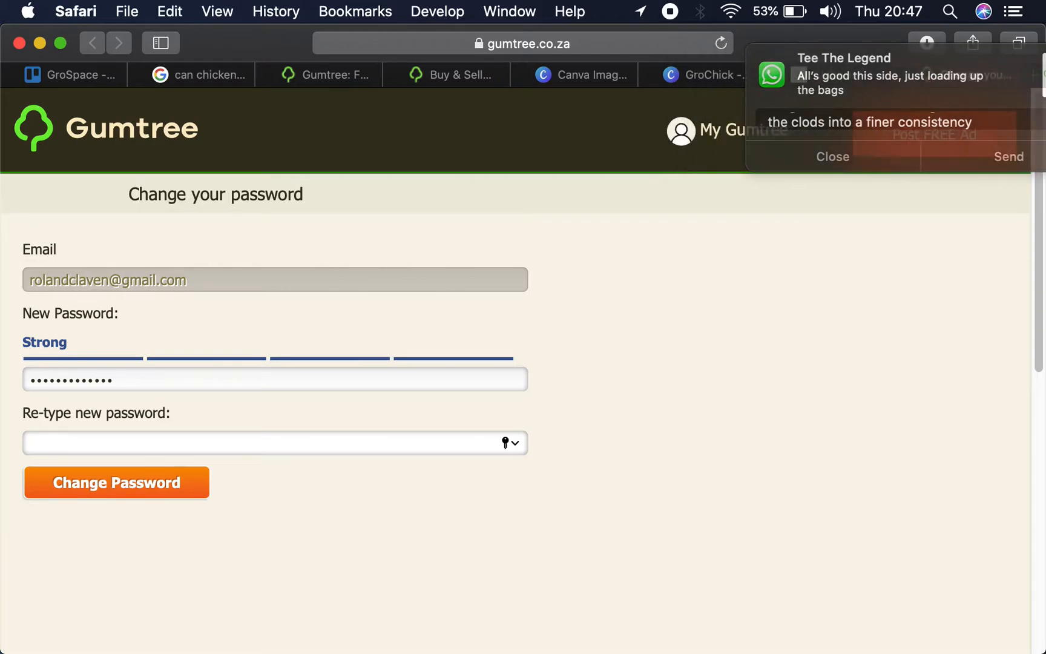
# - Re-enter the new password, submit the password change and update the password saved in the browser
pyautogui.write('••')
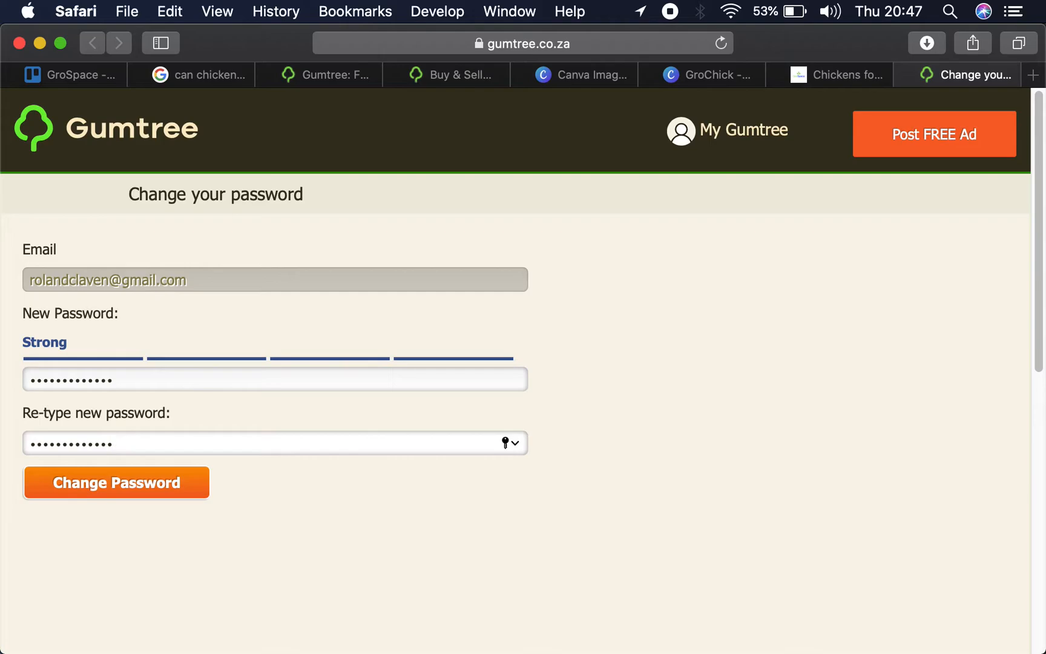
pyautogui.click(100, 484)
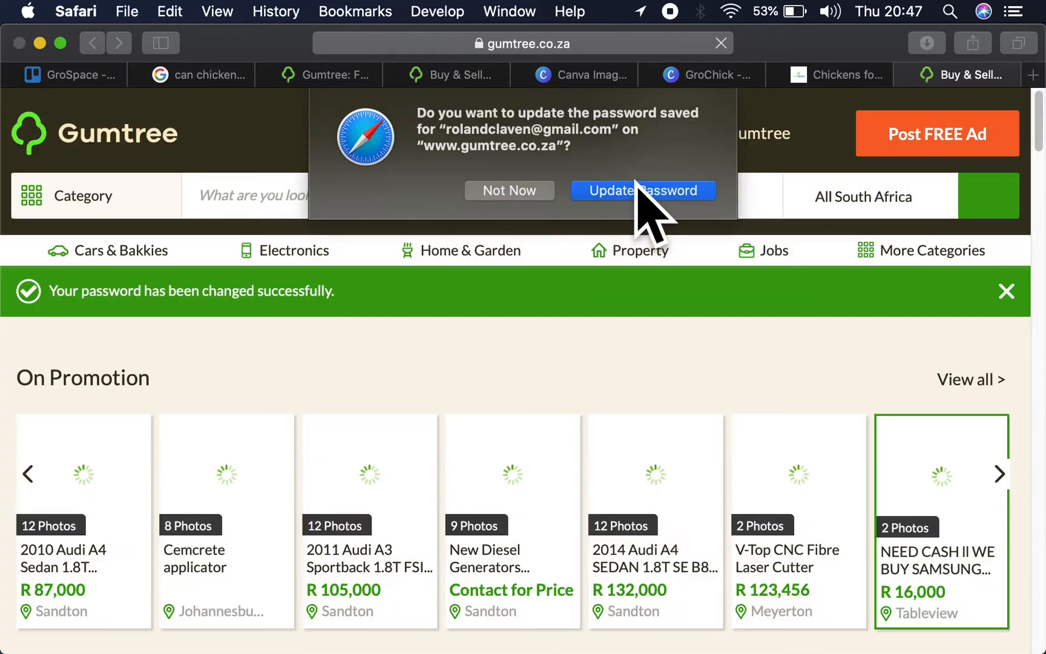
pyautogui.click(636, 190)
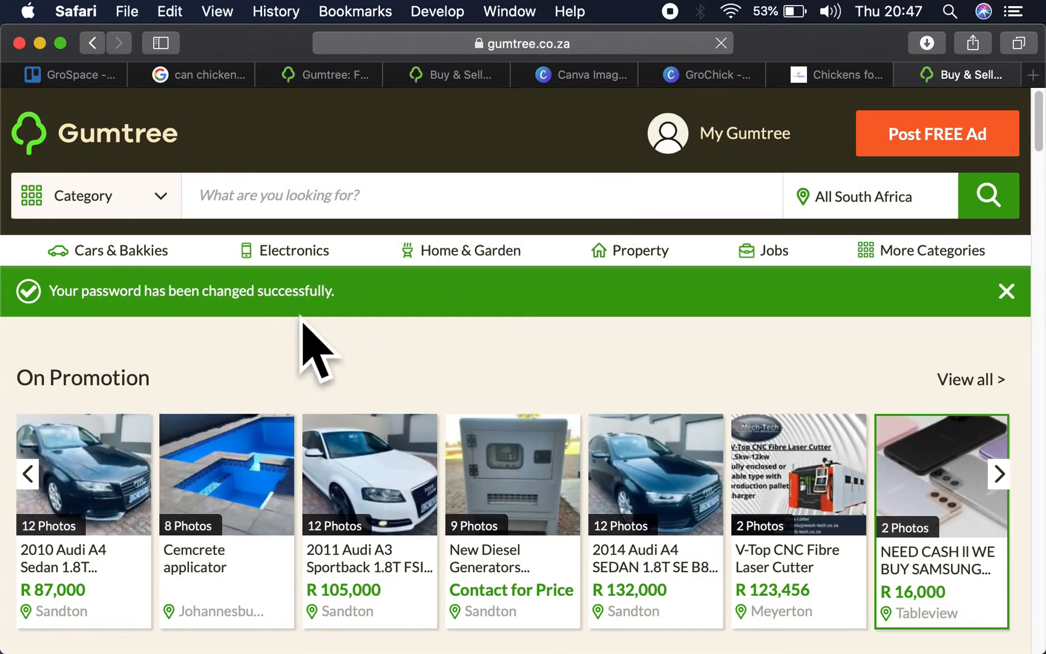
# - Try to log in to My Profile with the account's email and password, and close the login dialog
pyautogui.moveTo(762, 138)
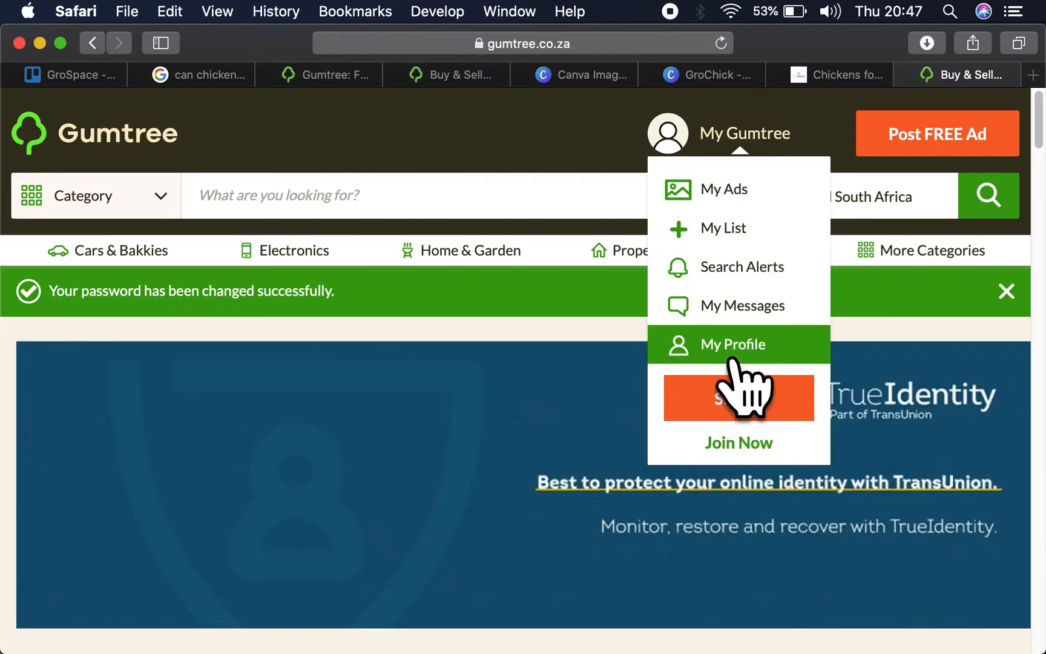
pyautogui.click(726, 346)
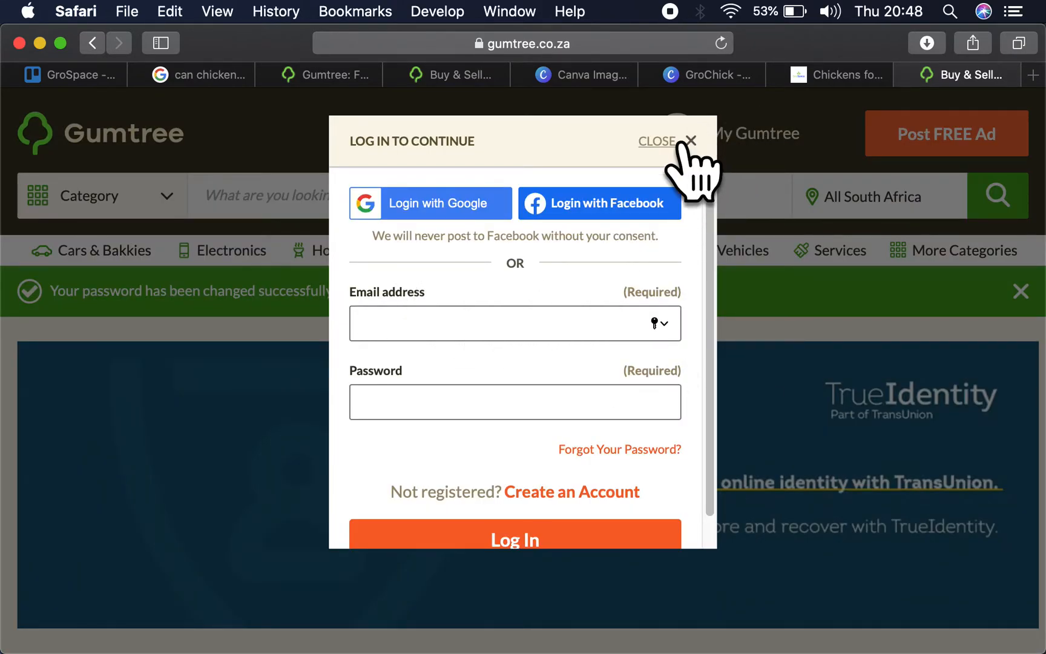
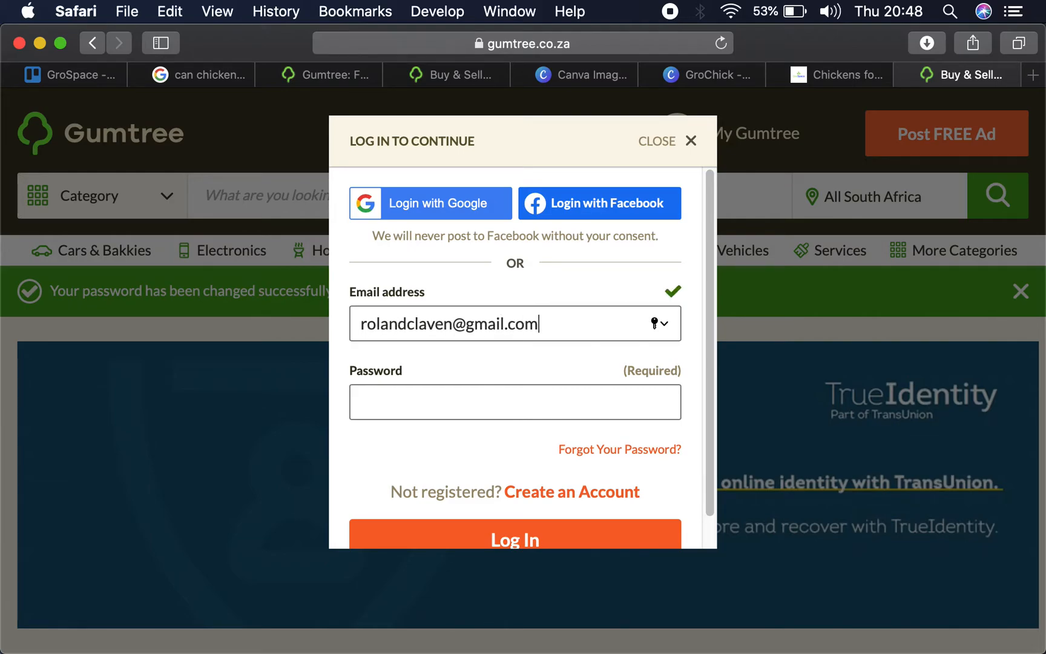
pyautogui.press('Tab')
pyautogui.write('••••••••••••')
pyautogui.press('Return')
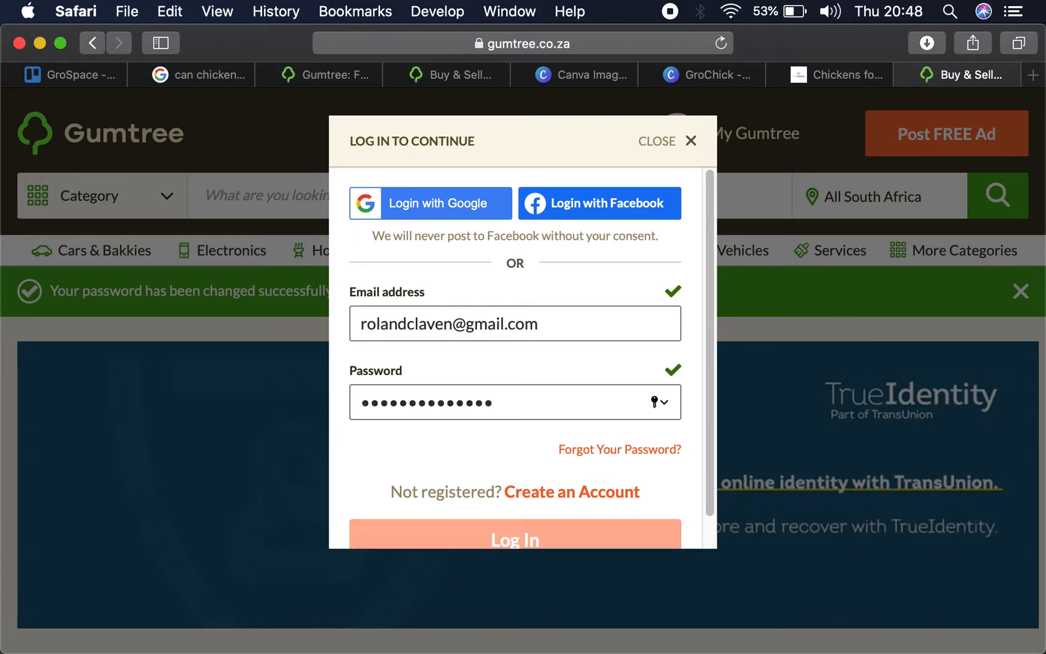
pyautogui.click(691, 140)
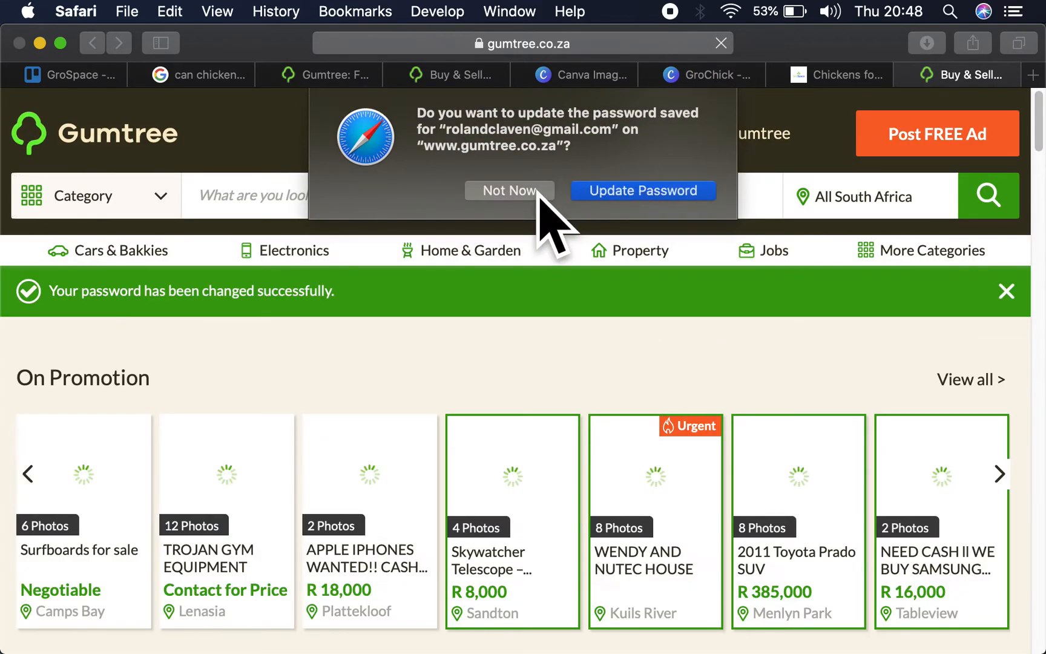
# - Decline the browser's saved-password update and try again to log in to My Profile with the account's email and password
pyautogui.click(537, 190)
pyautogui.moveTo(730, 158)
pyautogui.click(719, 424)
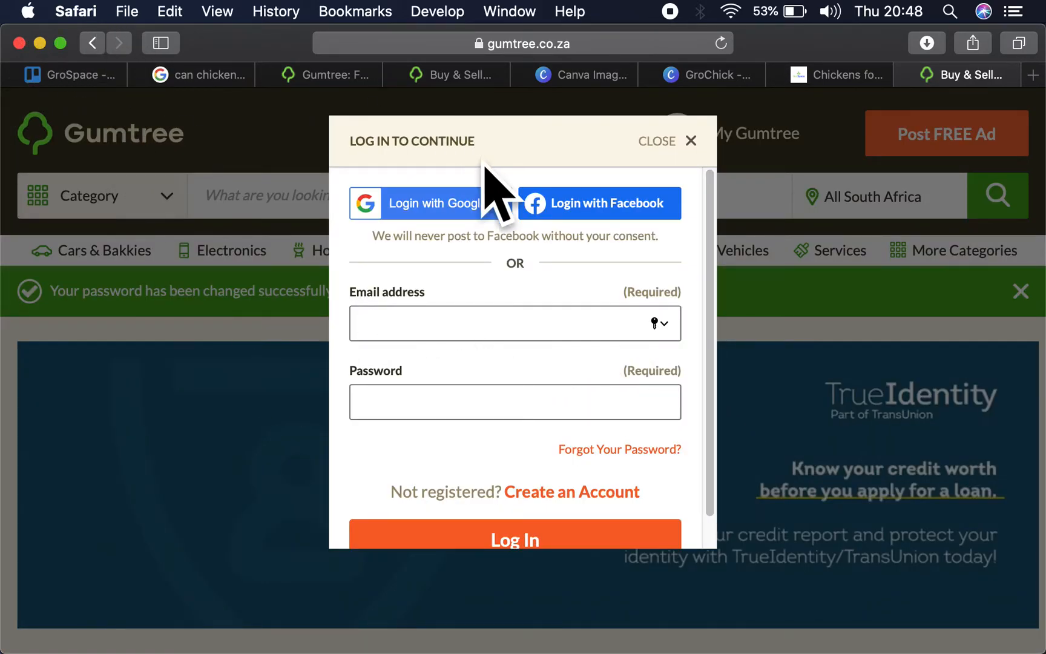
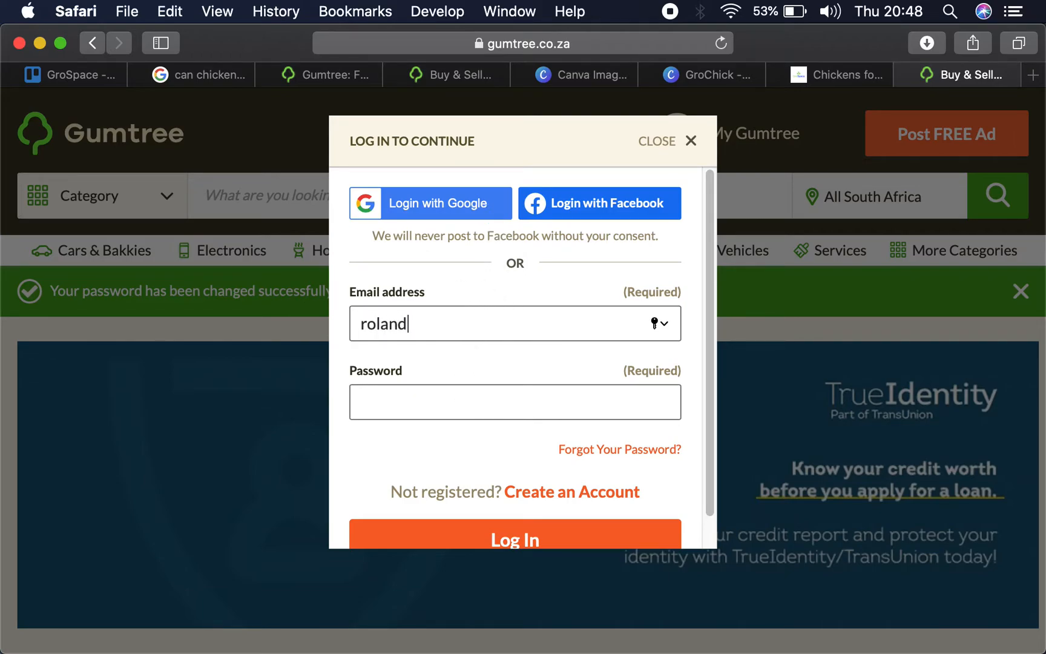
pyautogui.press('Tab')
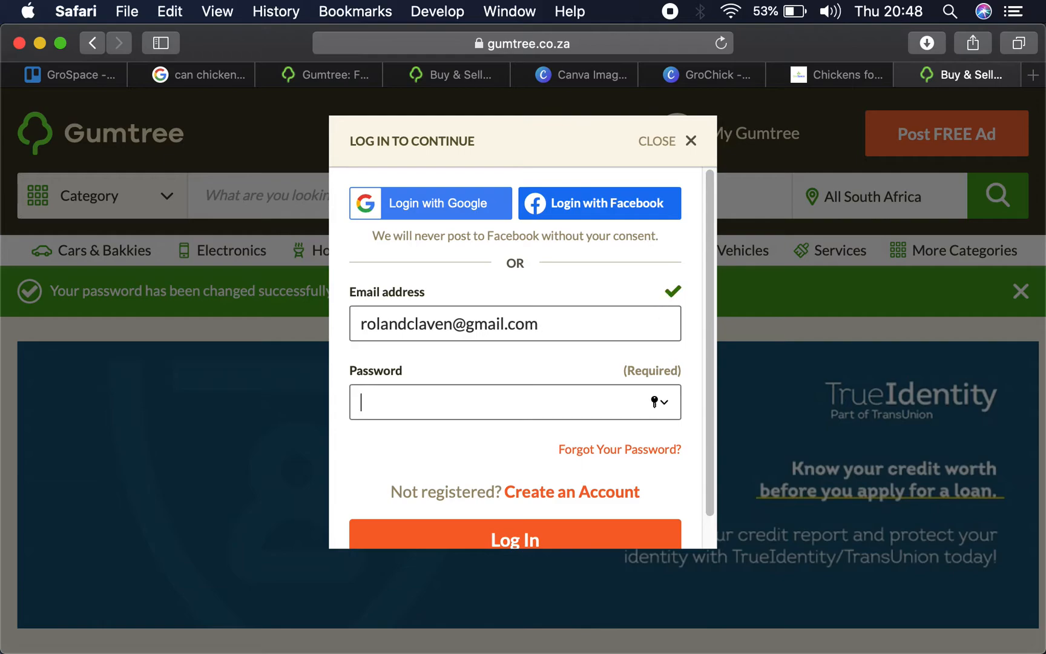
pyautogui.write('••••••••••')
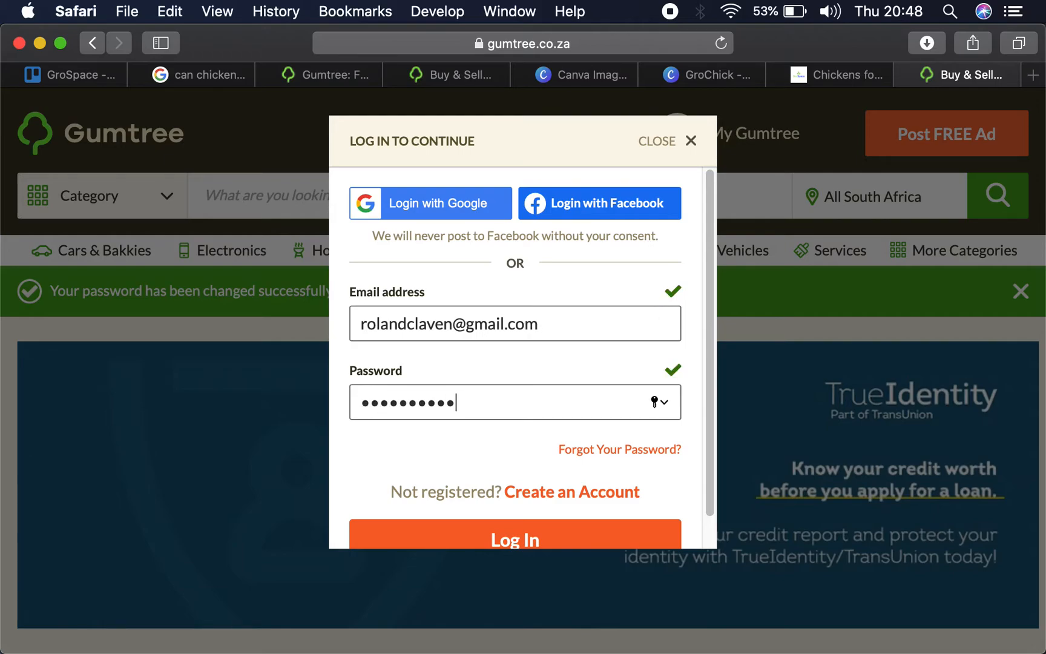
pyautogui.press('Return')
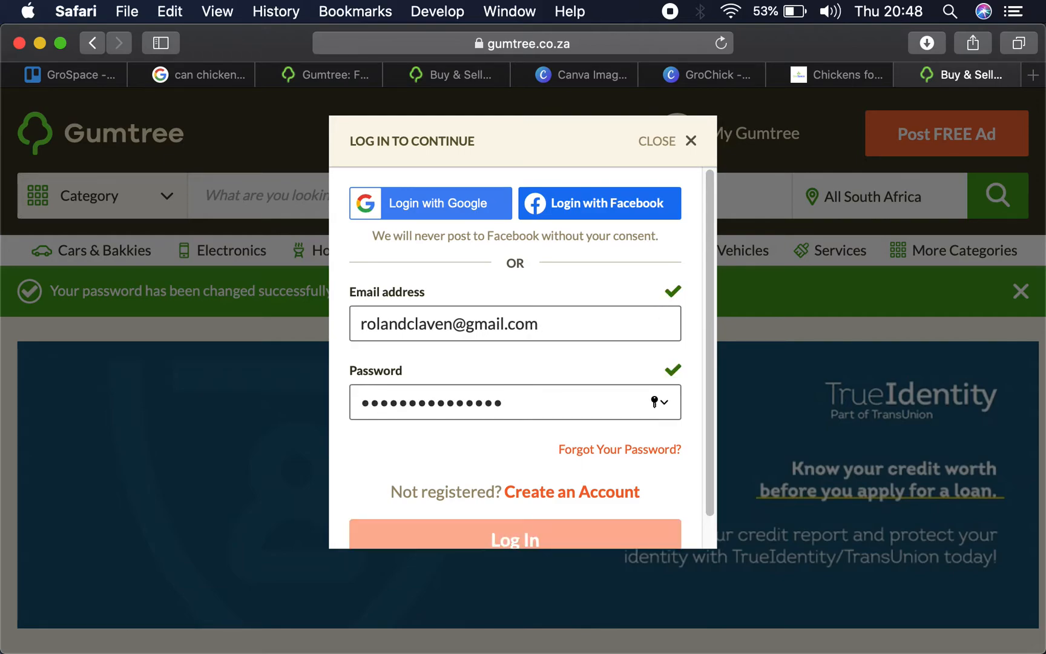
# - Reply to the incoming WhatsApp message with "Check online the mass is on the product description"
pyautogui.moveTo(930, 80)
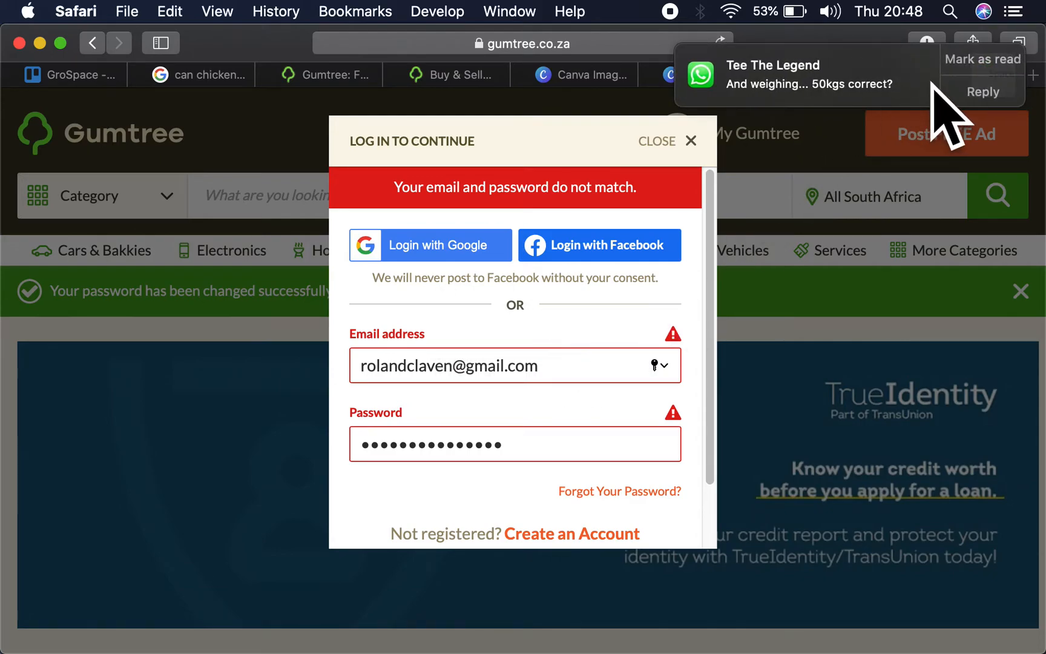
pyautogui.click(992, 88)
pyautogui.write('Check onl')
pyautogui.write('inne')
pyautogui.write(' th')
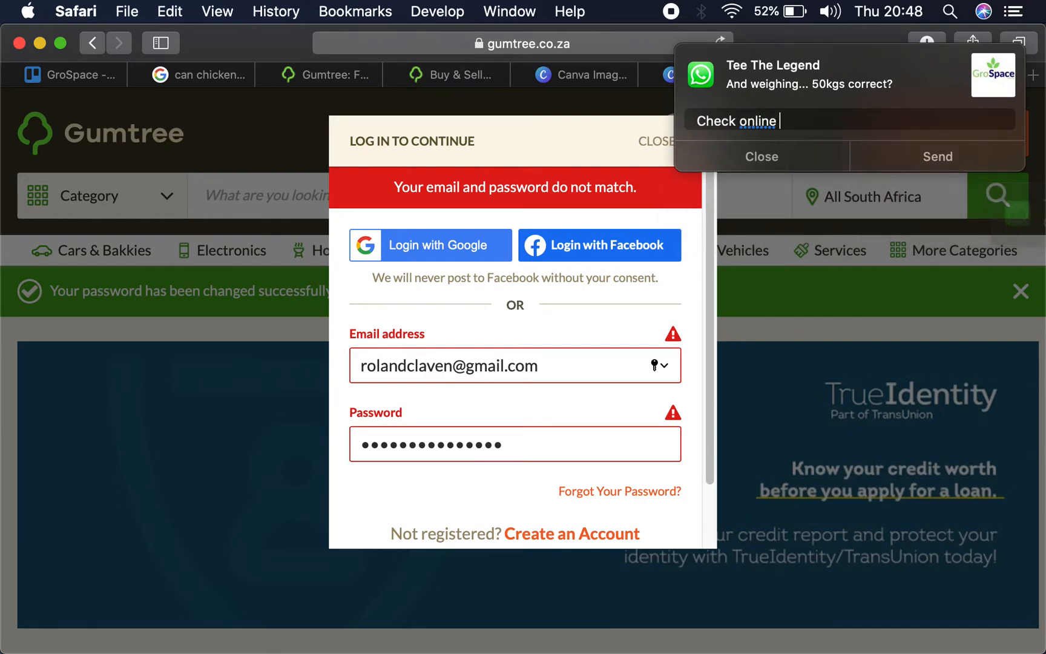
pyautogui.write('e mass is ono the ')
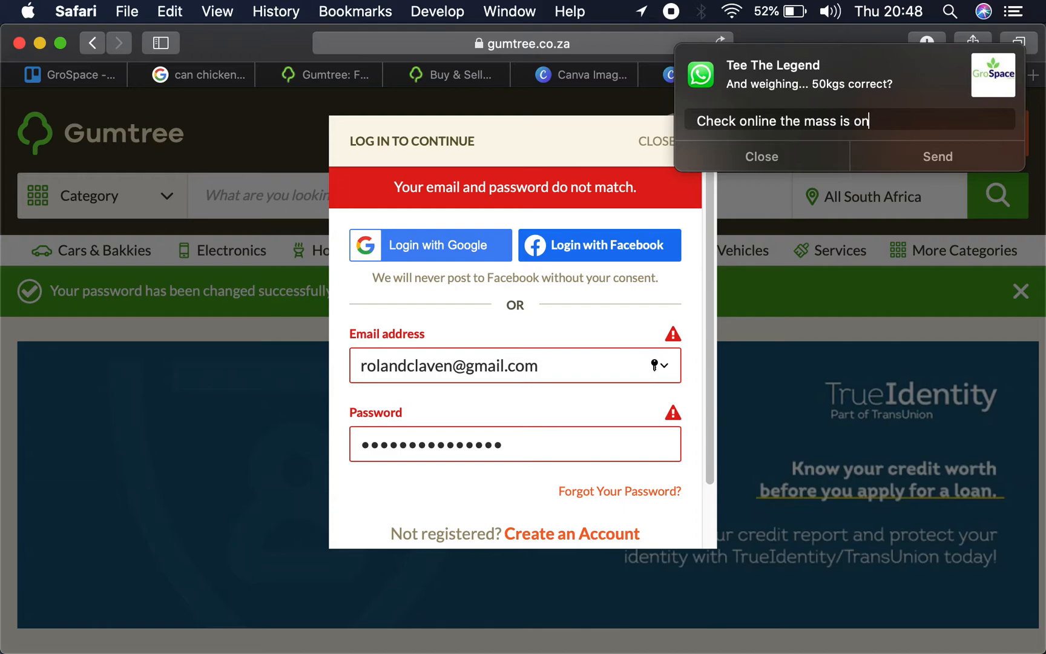
pyautogui.write('product description')
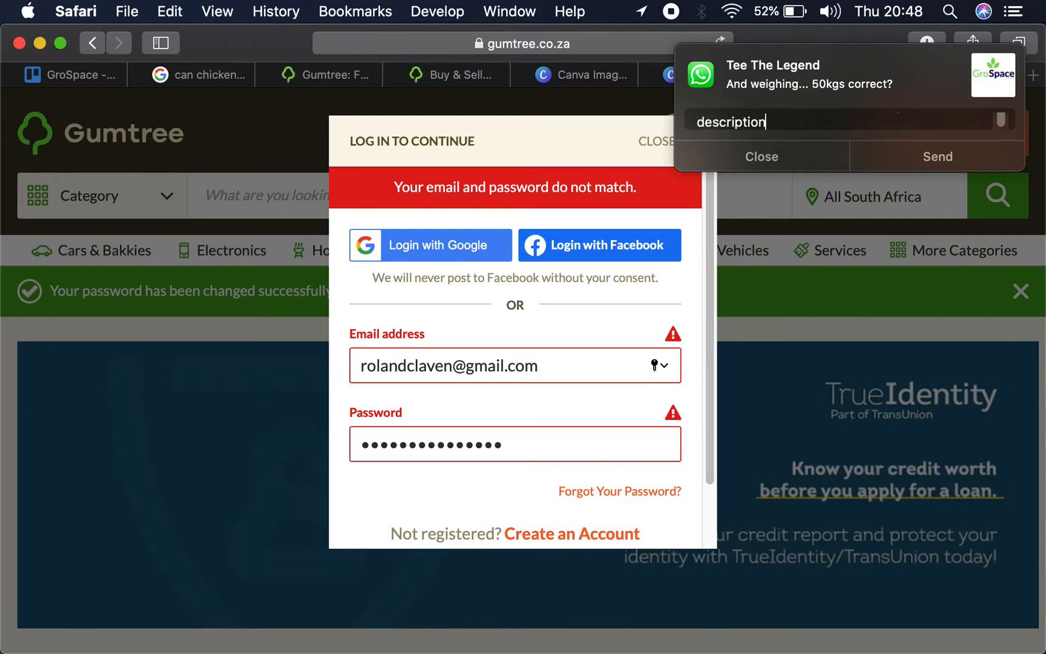
pyautogui.press('Return')
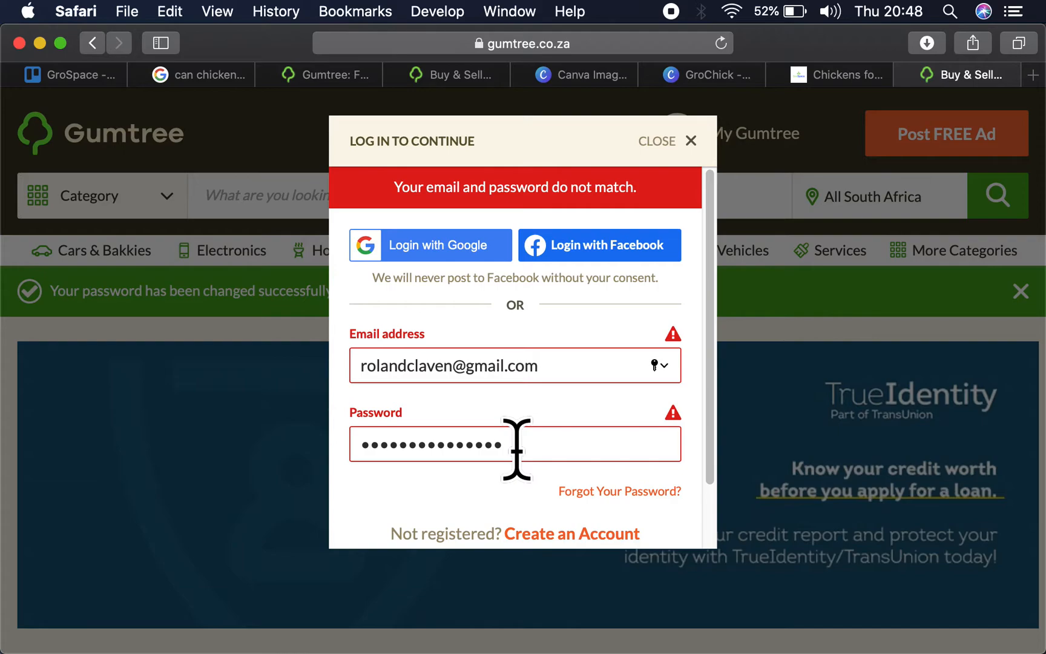
# - Dismiss the login dialog and the password-update prompt, and close the Gumtree tab
pyautogui.click(659, 141)
pyautogui.moveTo(659, 142)
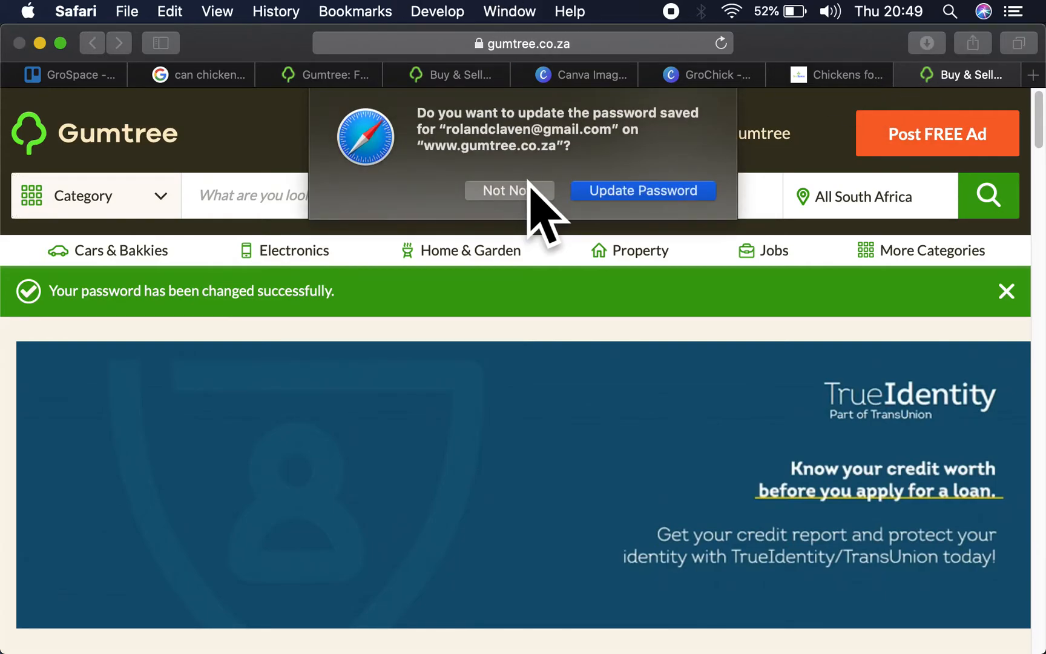
pyautogui.click(514, 207)
pyautogui.press('super+w')
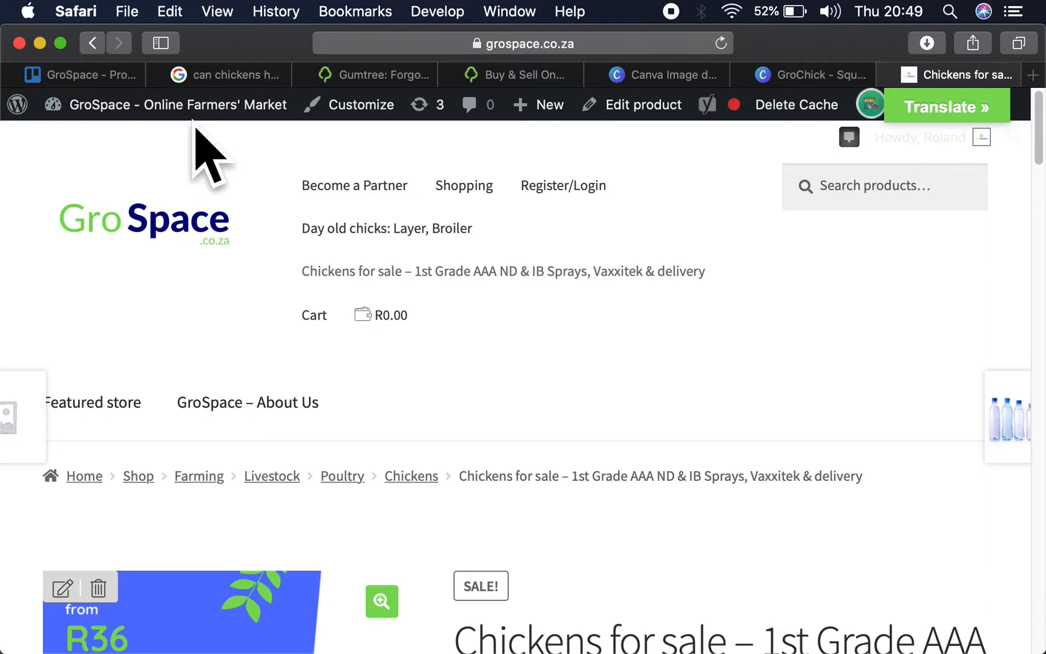
# - Switch to Mail and close the open Mail, WhatsApp and iMovie windows
pyautogui.press('super+Tab')
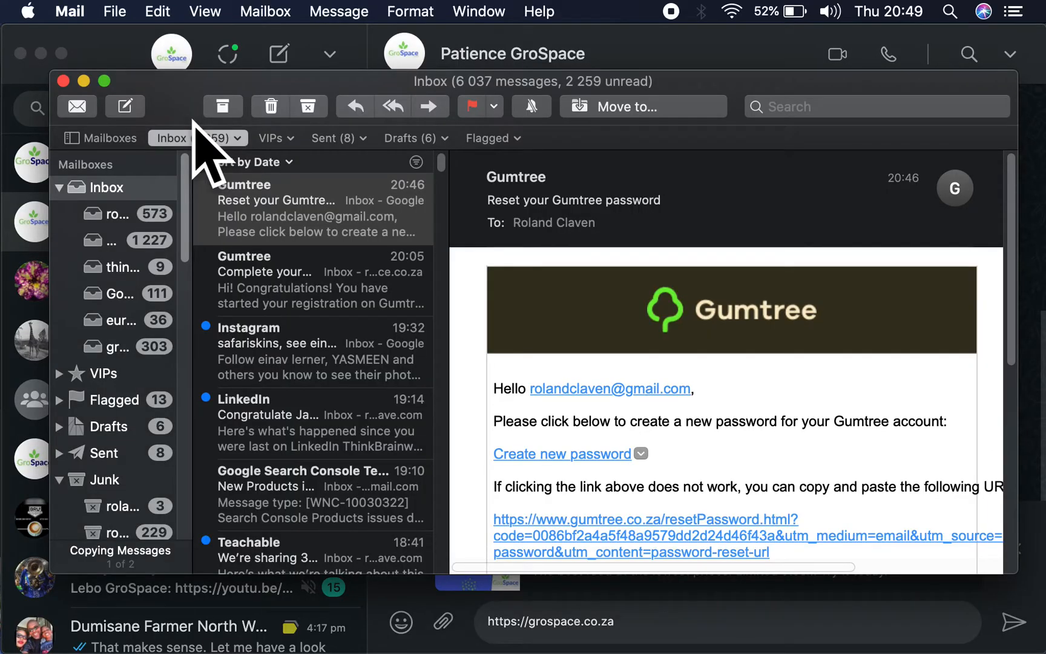
pyautogui.click(63, 81)
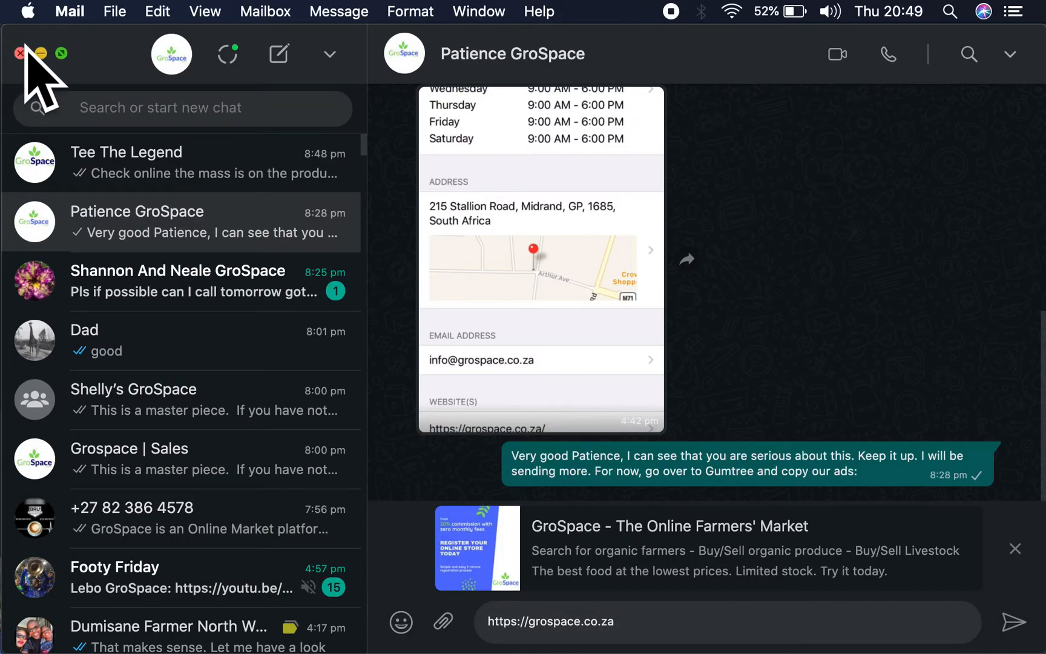
pyautogui.click(20, 52)
pyautogui.click(19, 38)
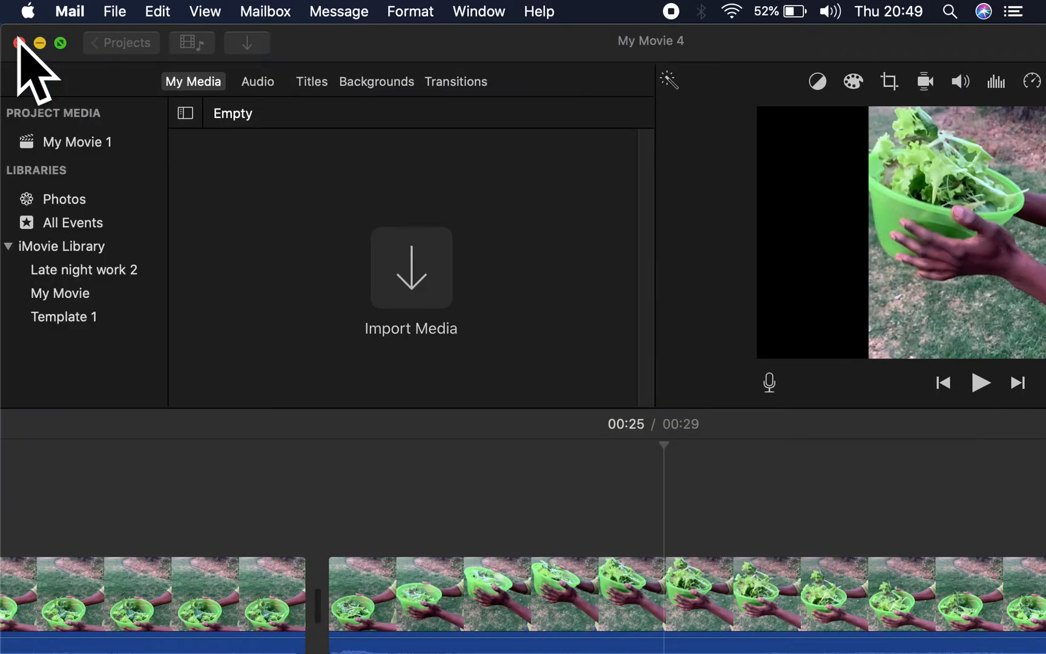
pyautogui.click(19, 37)
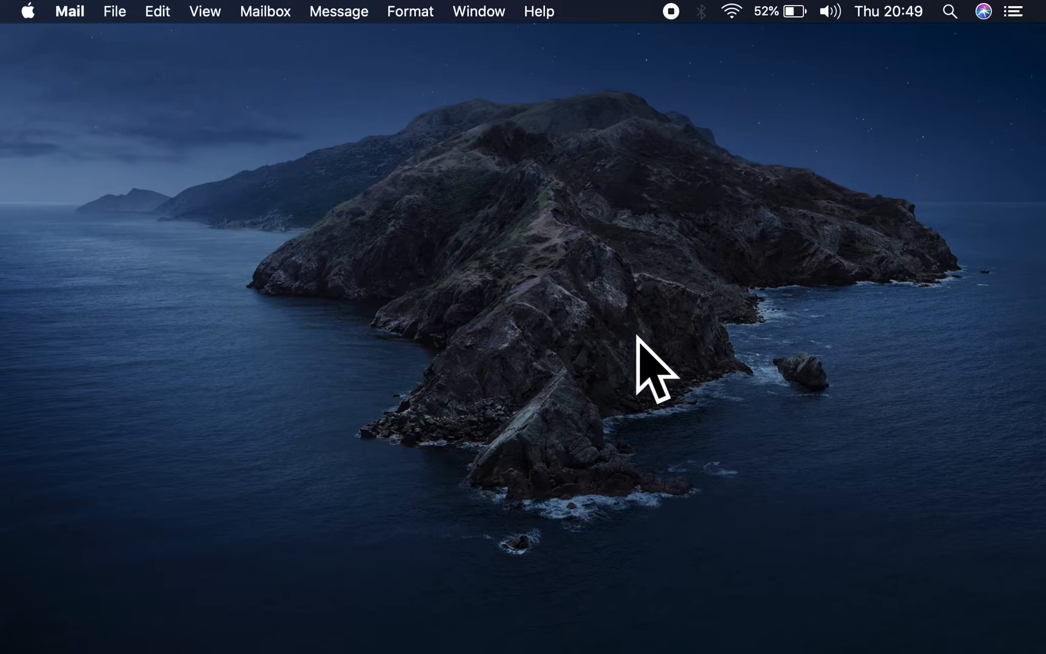
# - Return to Safari and load gumtree.co.za in the tab showing the GroSpace chickens product page
pyautogui.hotkey('ctrl', 'Up')
pyautogui.click(181, 620)
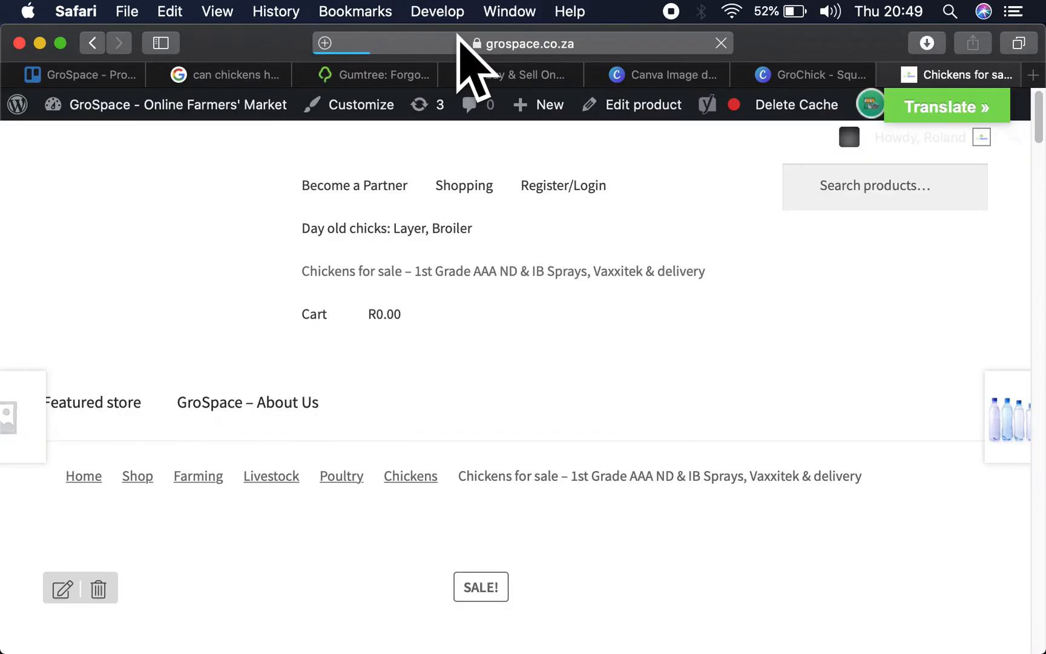
pyautogui.click(462, 42)
pyautogui.write('gumtree')
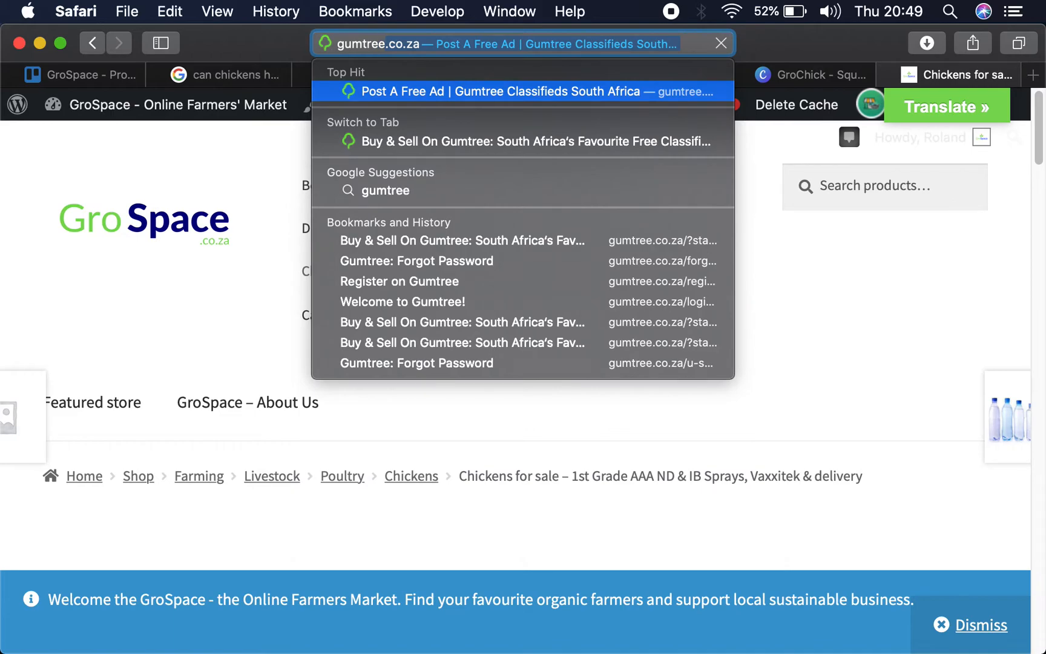
pyautogui.press('Return')
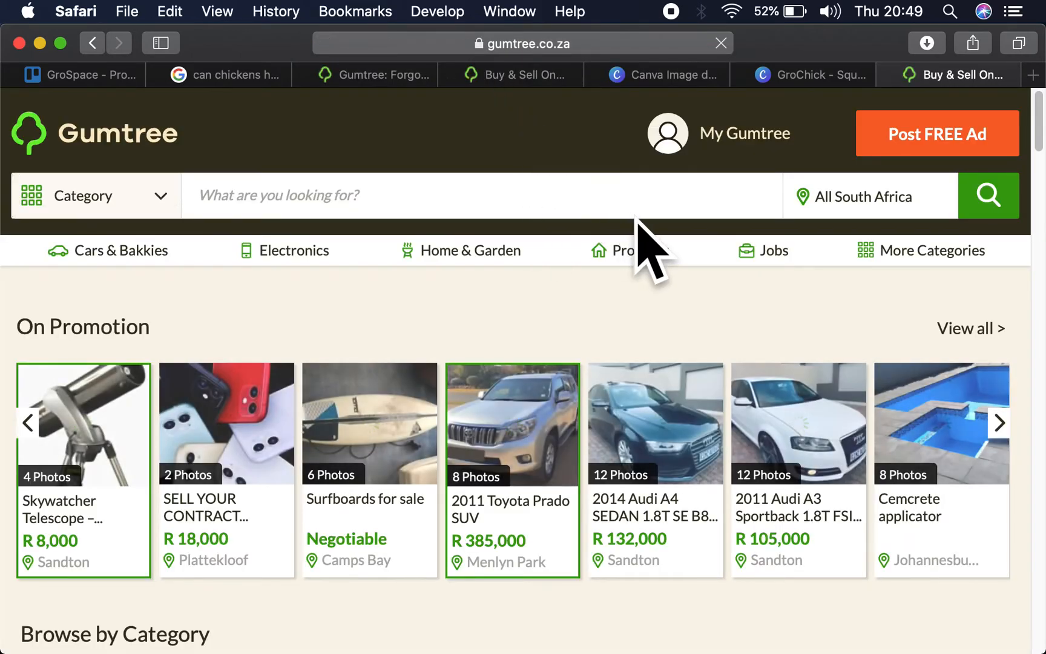
# - Log in to Gumtree with the account's email address and password
pyautogui.moveTo(742, 149)
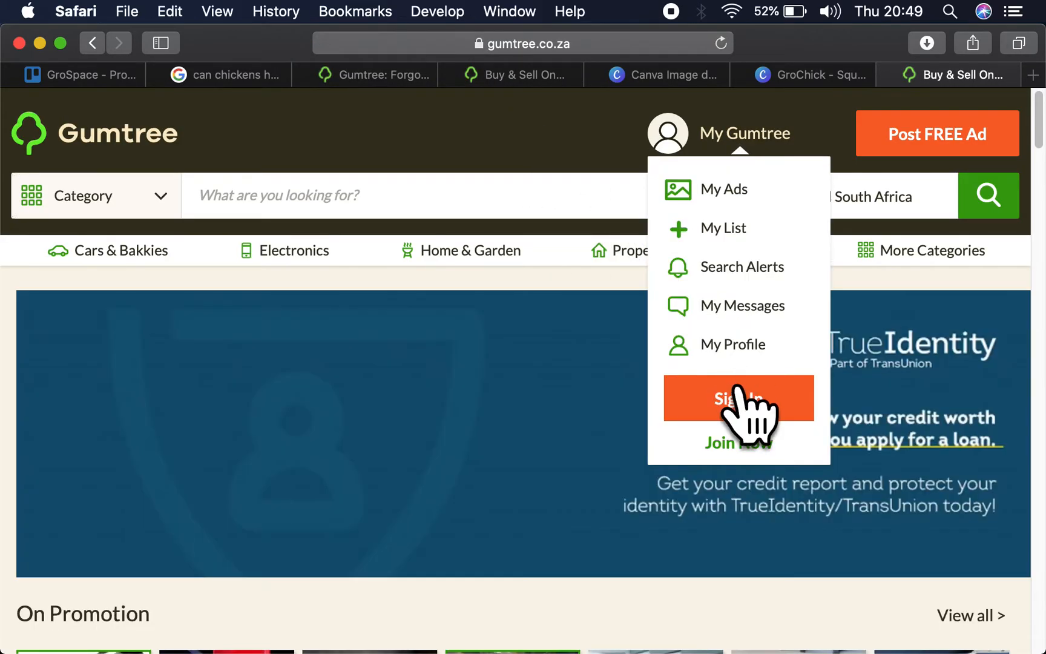
pyautogui.click(741, 401)
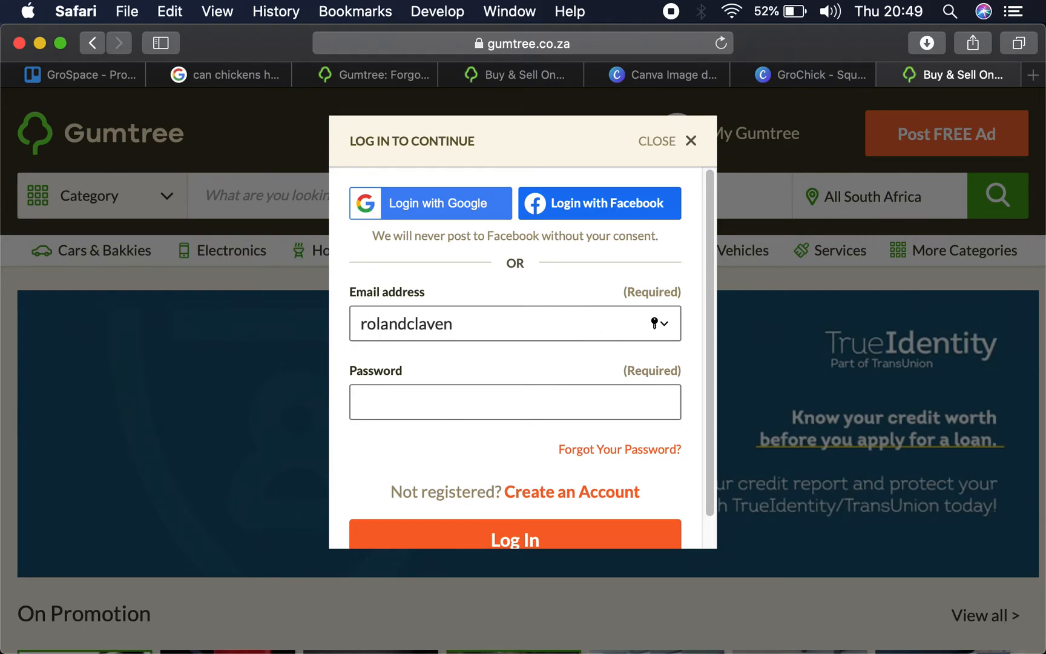
pyautogui.press('Tab')
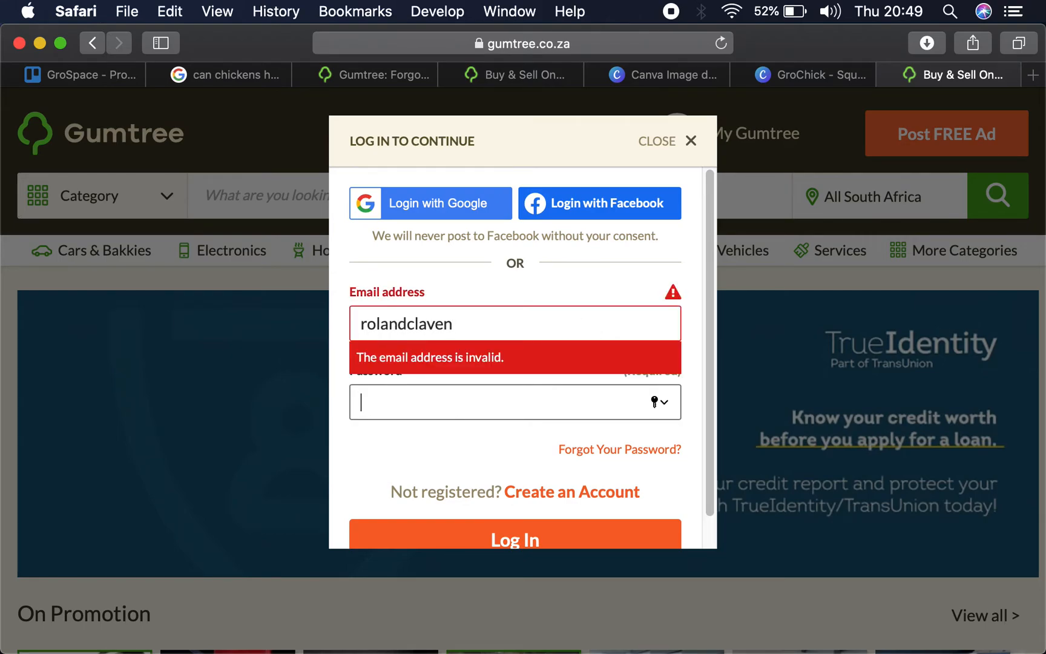
pyautogui.click(535, 321)
pyautogui.write('@')
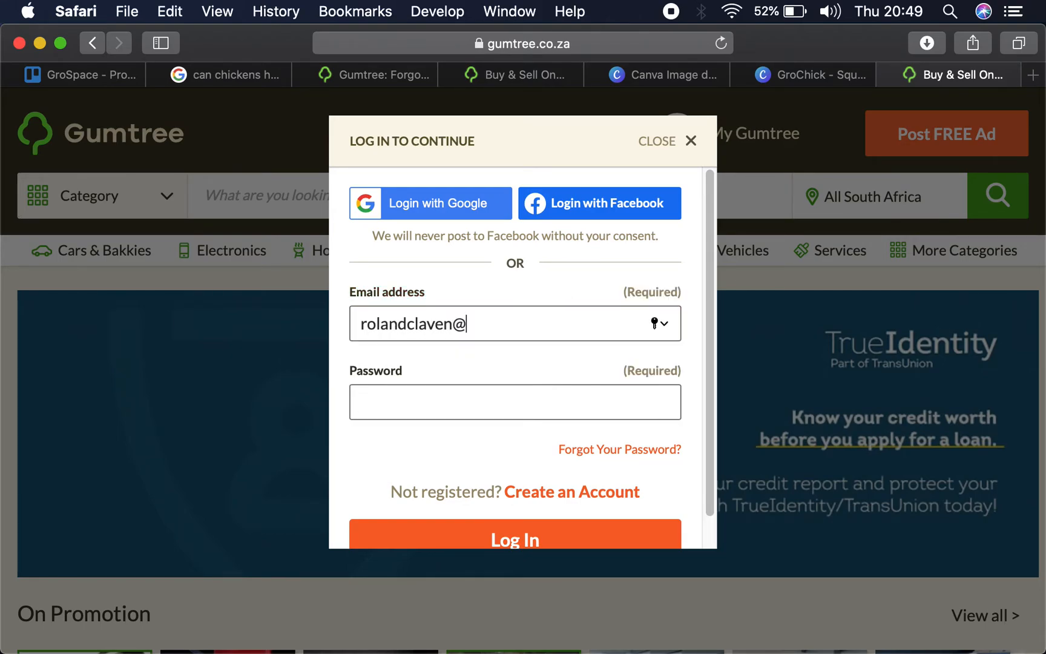
pyautogui.write('gmail.')
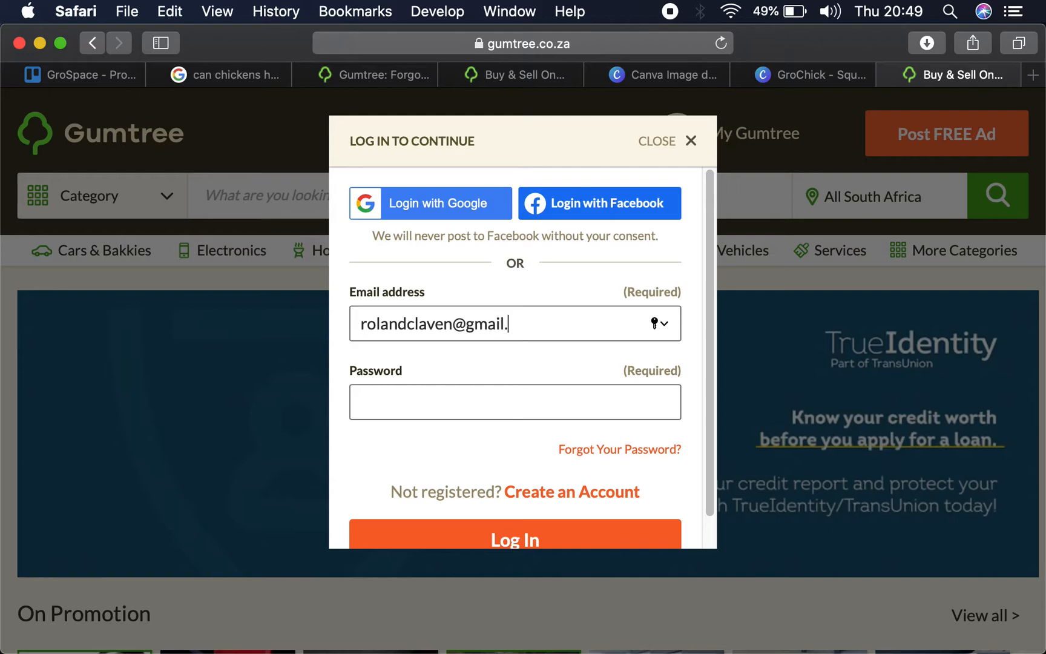
pyautogui.write('com')
pyautogui.press('Tab')
pyautogui.write('•••')
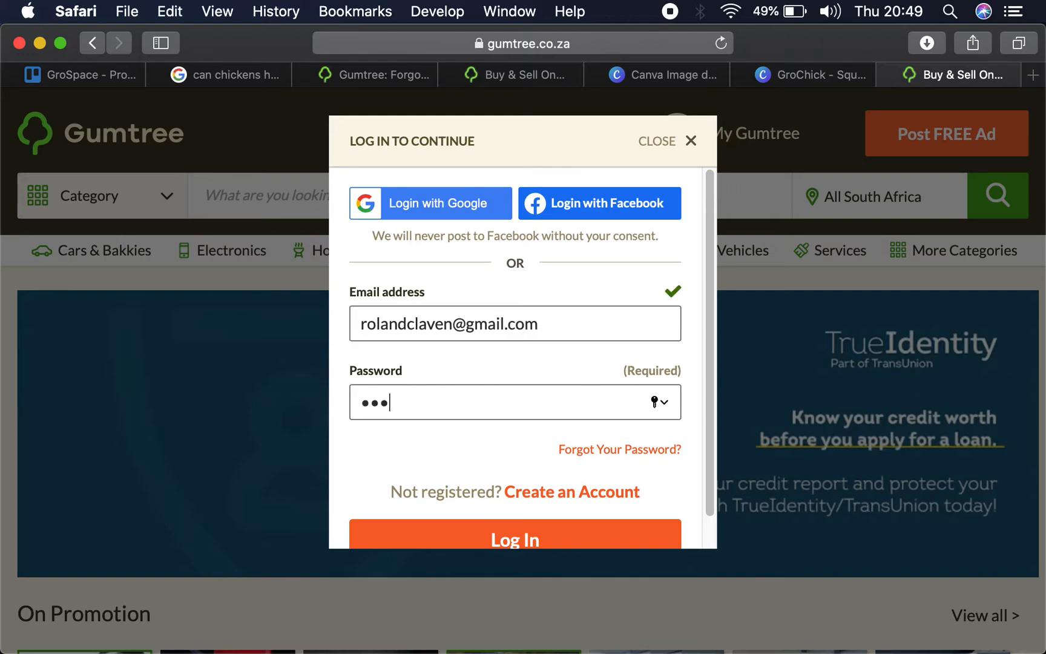
pyautogui.write('••••••••')
pyautogui.press('Return')
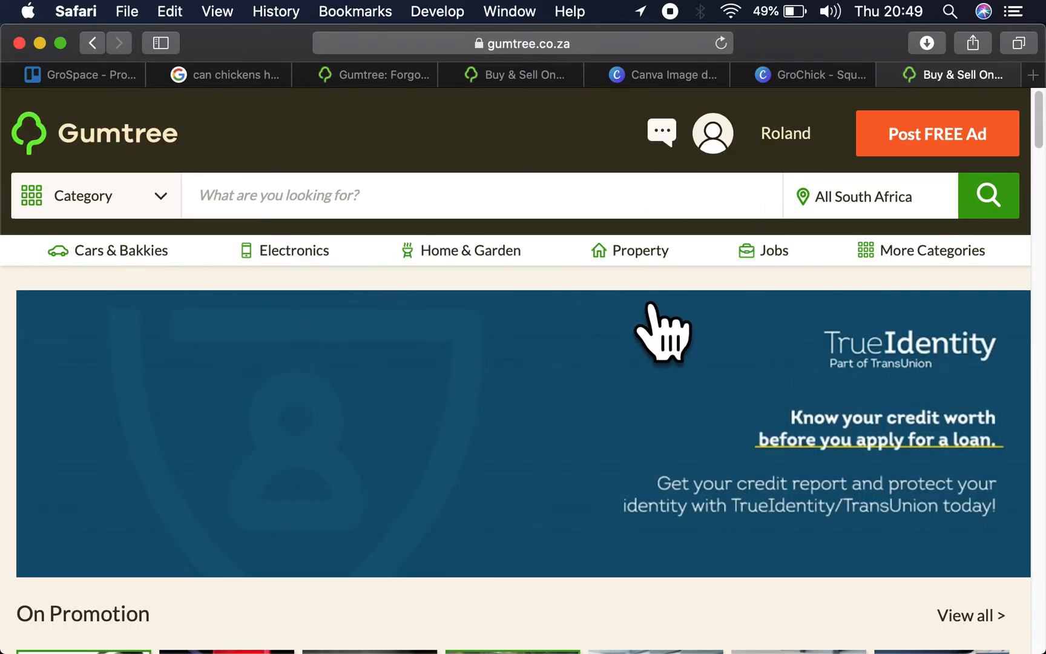
# - View the account's ads under Manage My Ads and go back to the home page
pyautogui.click(715, 149)
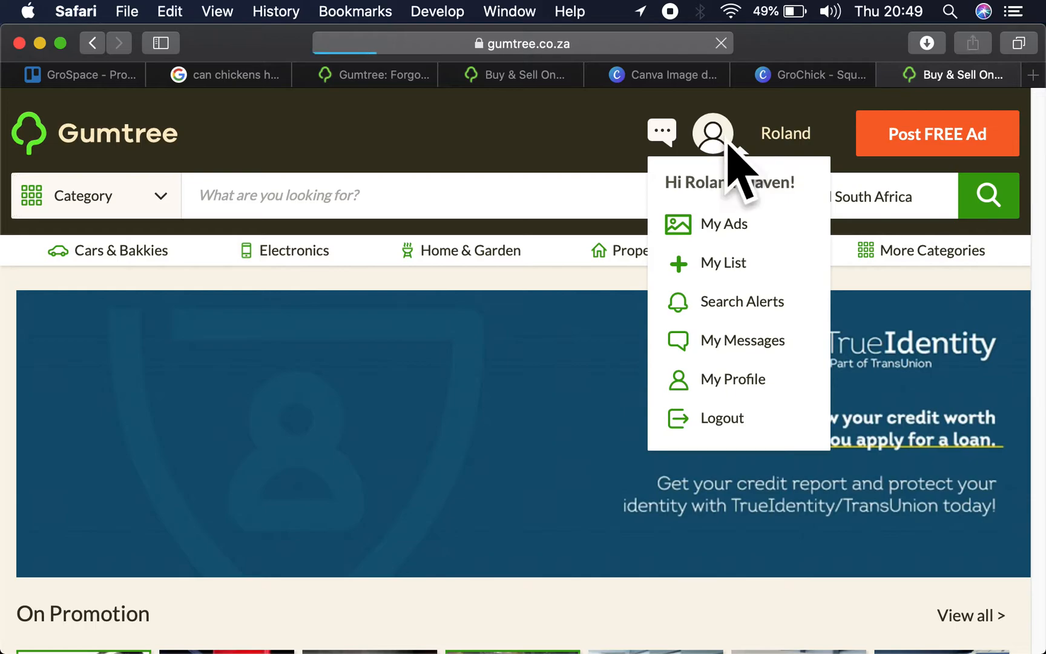
pyautogui.click(726, 142)
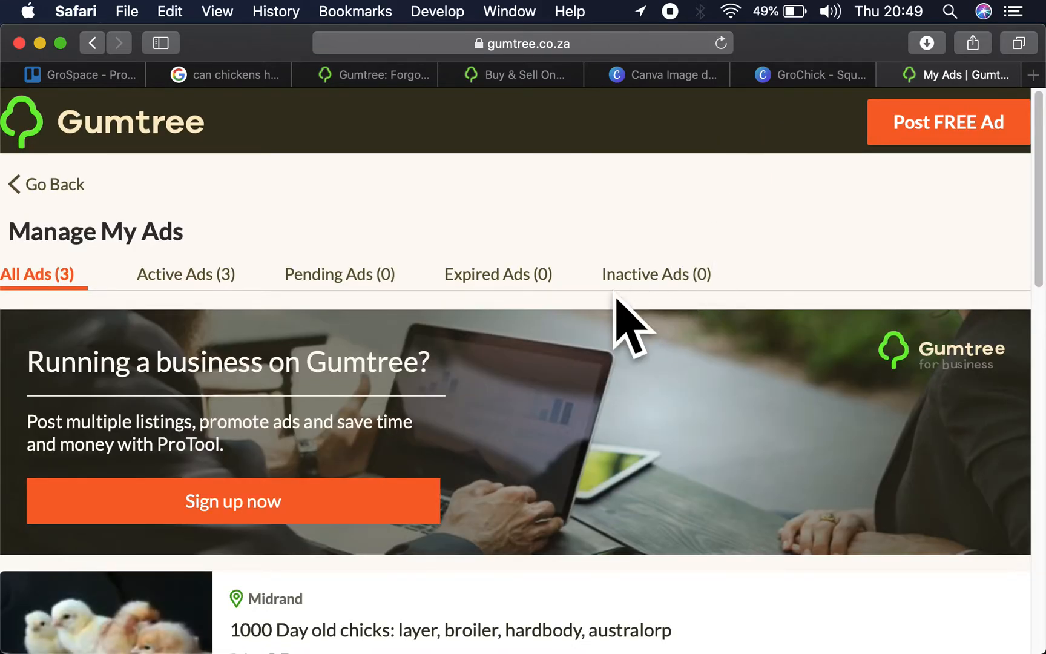
pyautogui.click(23, 188)
# - Open My Profile and upload GroChick.png as the profile image
pyautogui.click(786, 134)
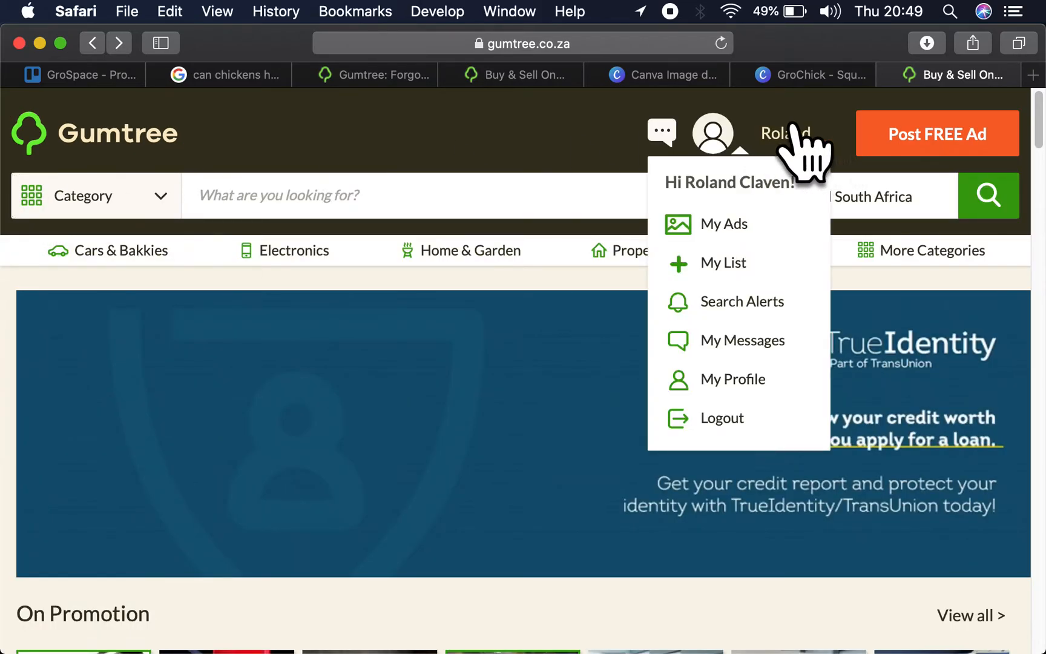
pyautogui.click(747, 380)
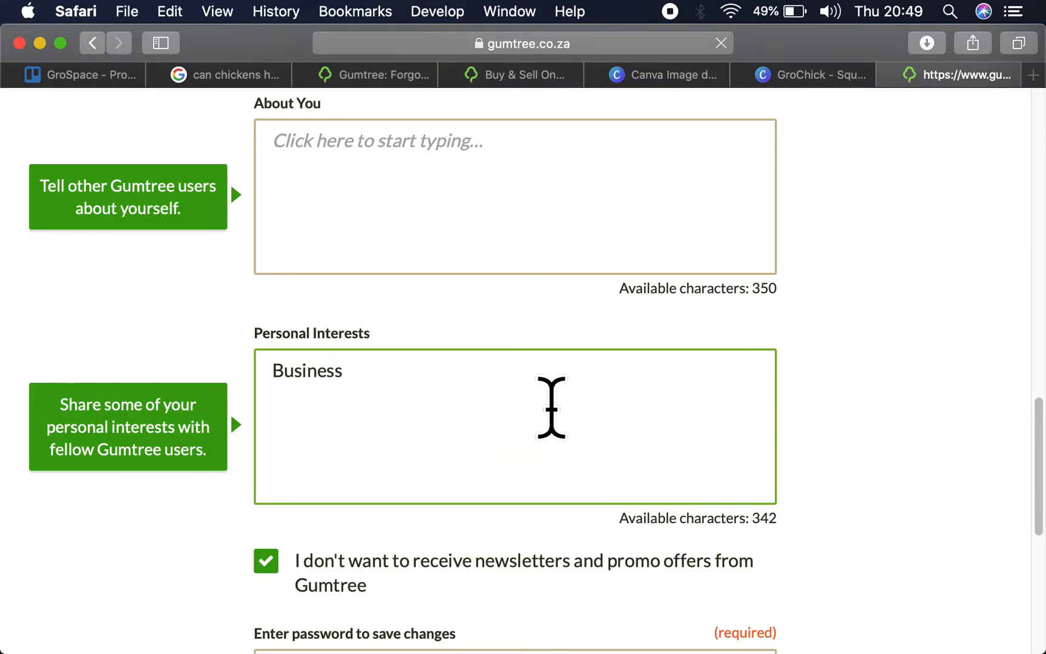
pyautogui.scroll(15, 550, 406)
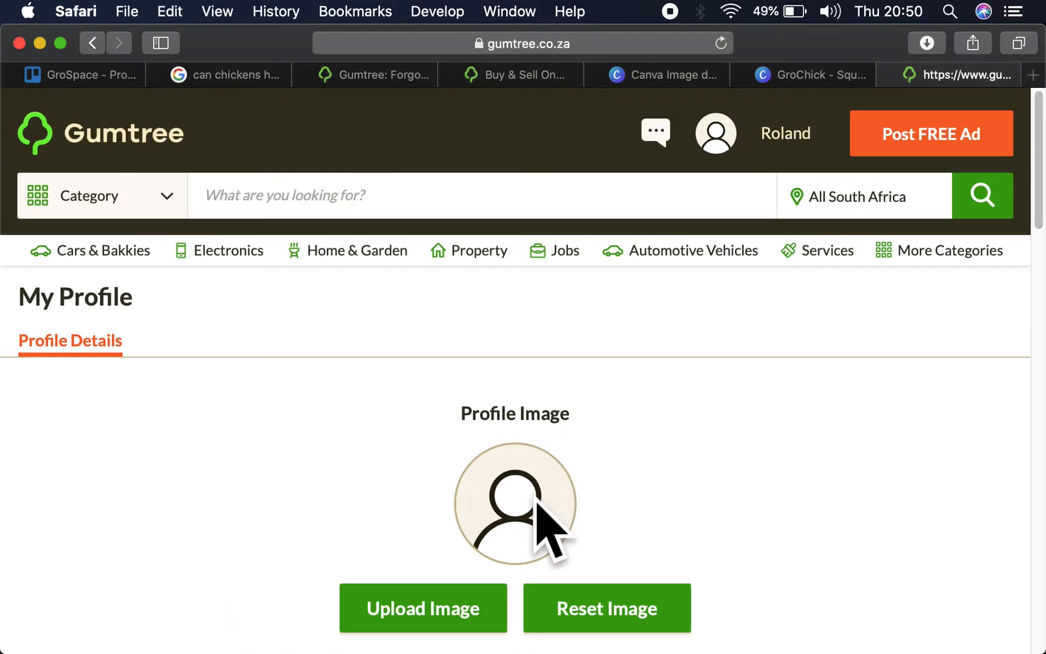
pyautogui.click(472, 603)
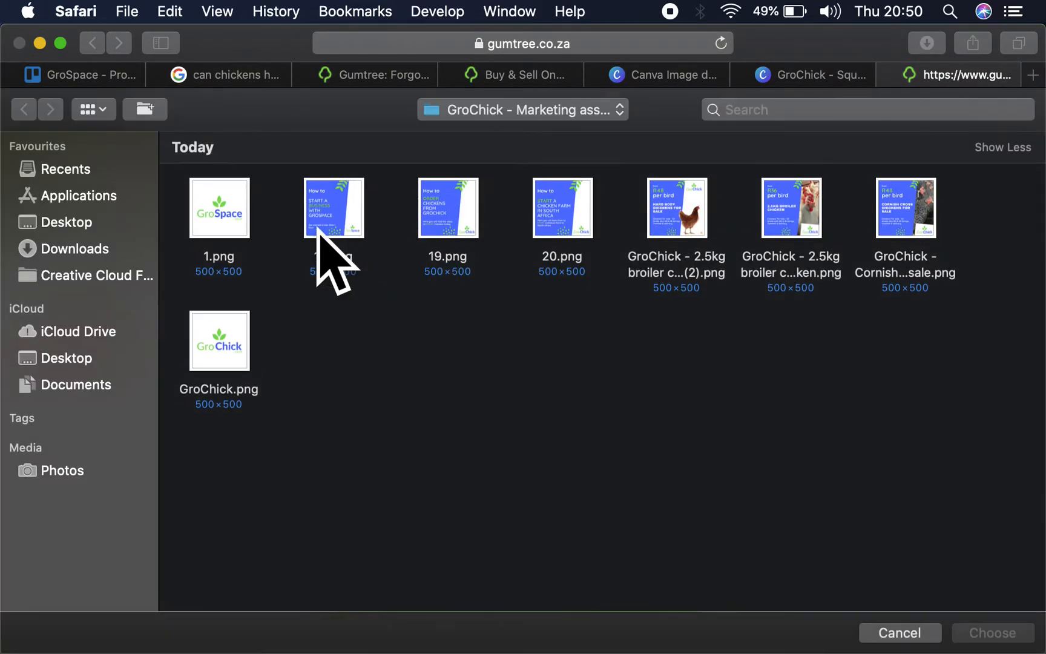
pyautogui.doubleClick(226, 350)
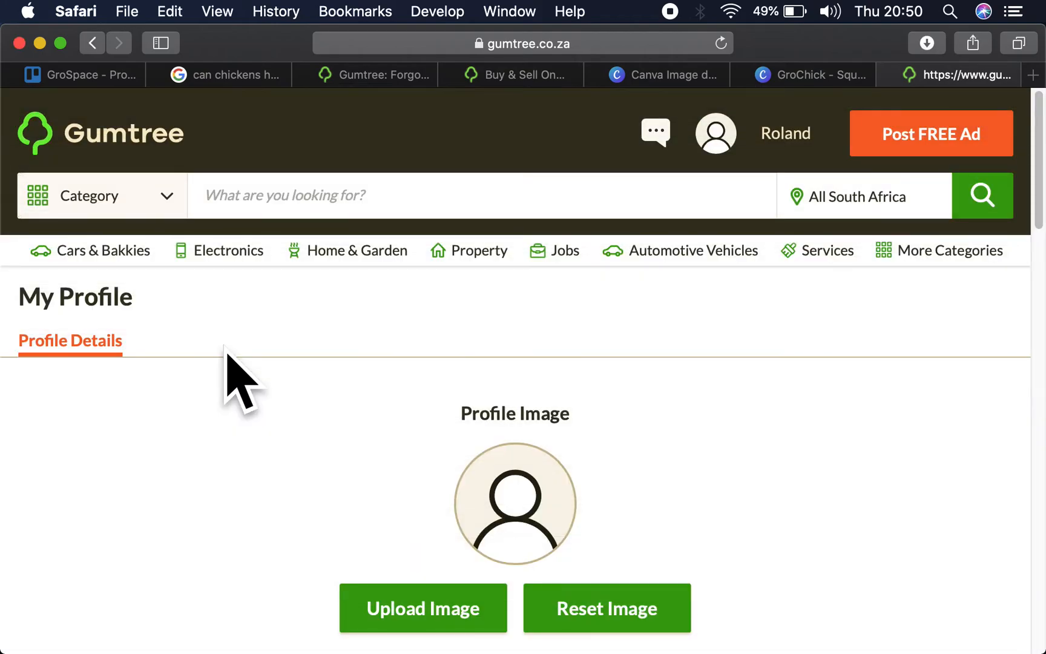
# - Change the profile's first name to GroChick and the last name to "Agent" followed by the account holder's first name
pyautogui.scroll(-4, 915, 540)
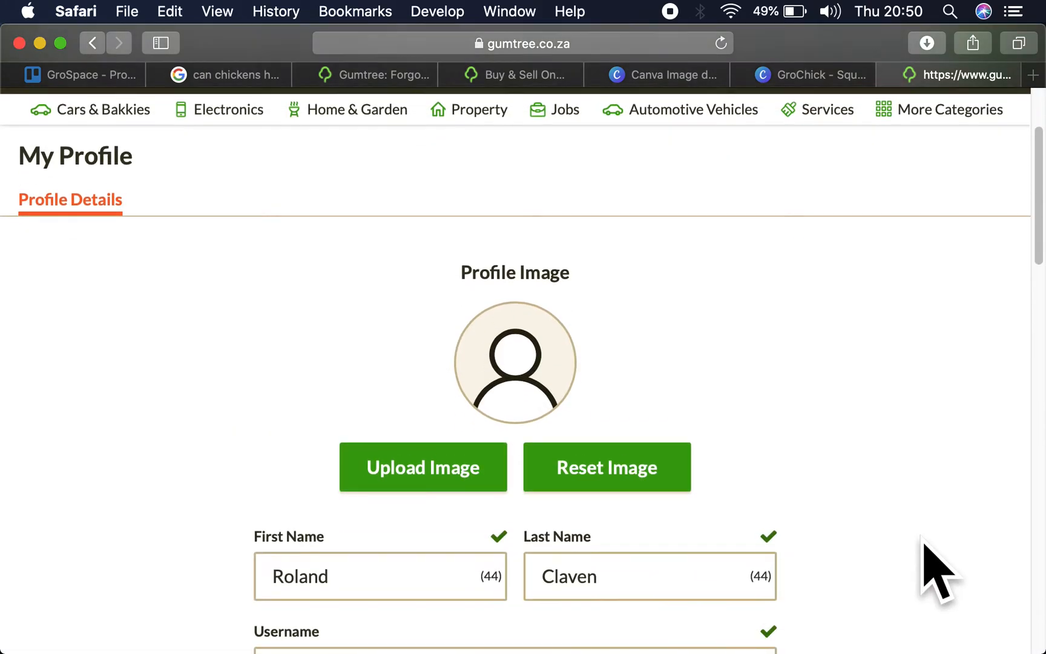
pyautogui.scroll(-6, 874, 416)
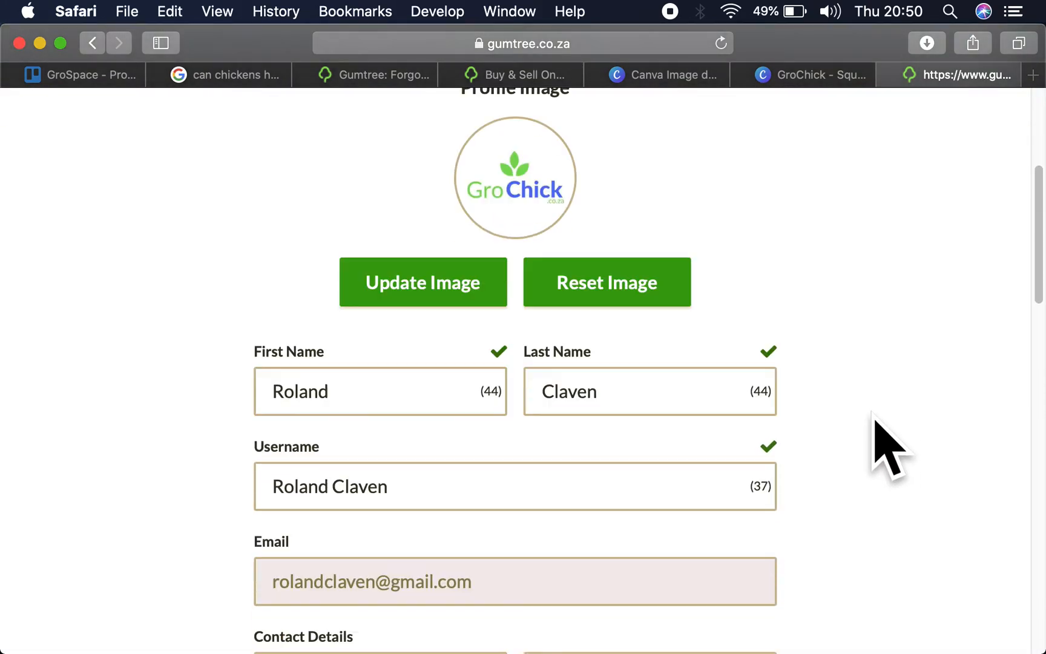
pyautogui.moveTo(336, 214); pyautogui.dragTo(161, 212)
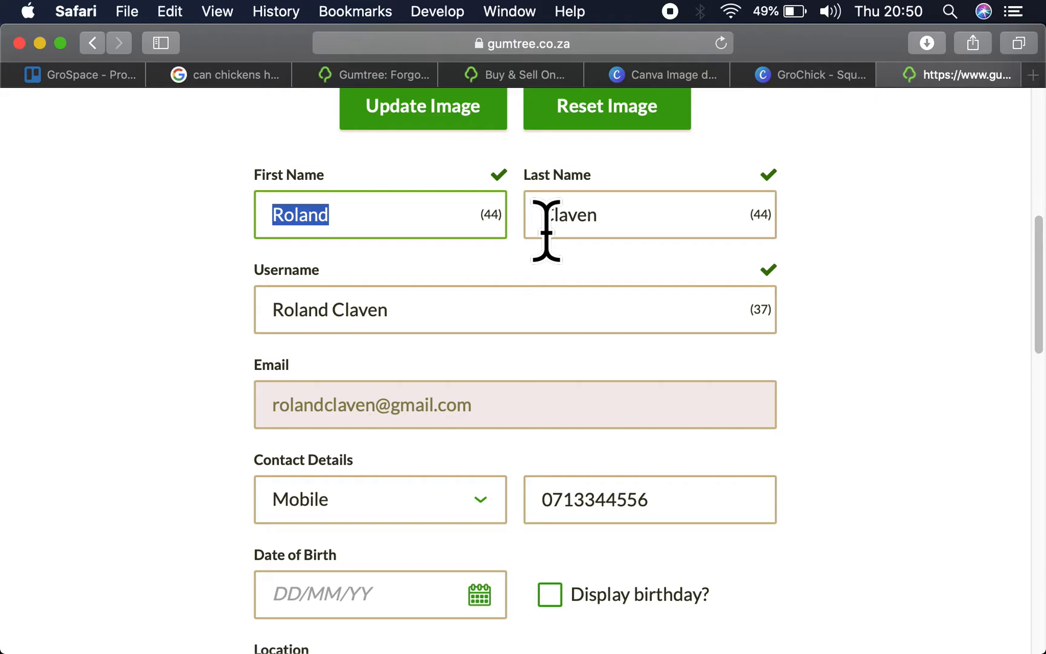
pyautogui.write('Gr')
pyautogui.press('BackSpace')
pyautogui.press('BackSpace')
pyautogui.press('BackSpace')
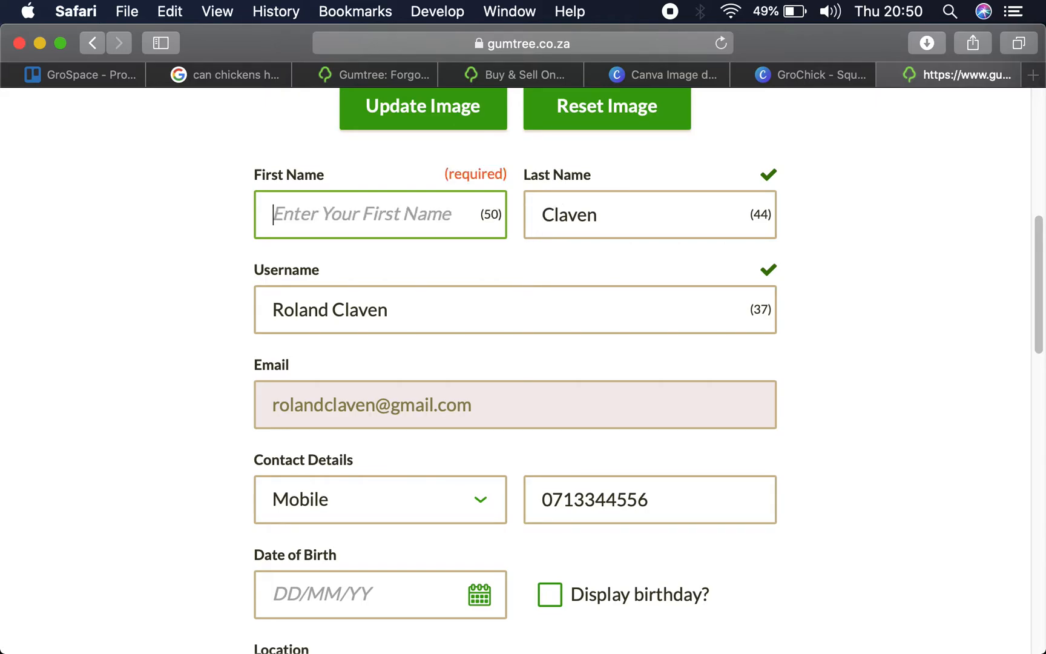
pyautogui.write('Groc')
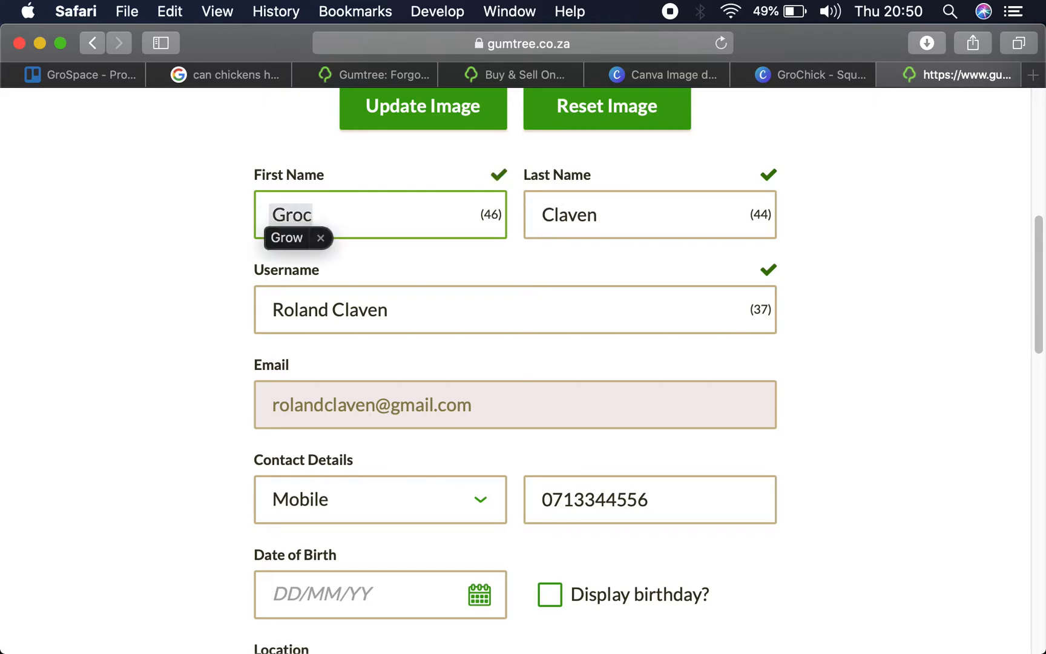
pyautogui.press('BackSpace')
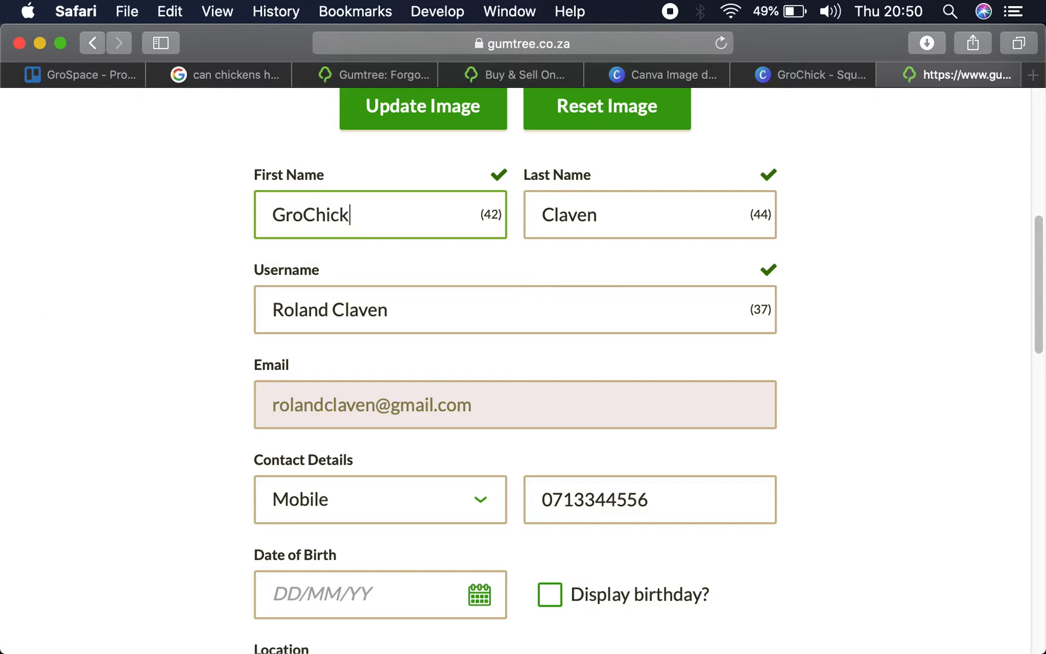
pyautogui.doubleClick(595, 215)
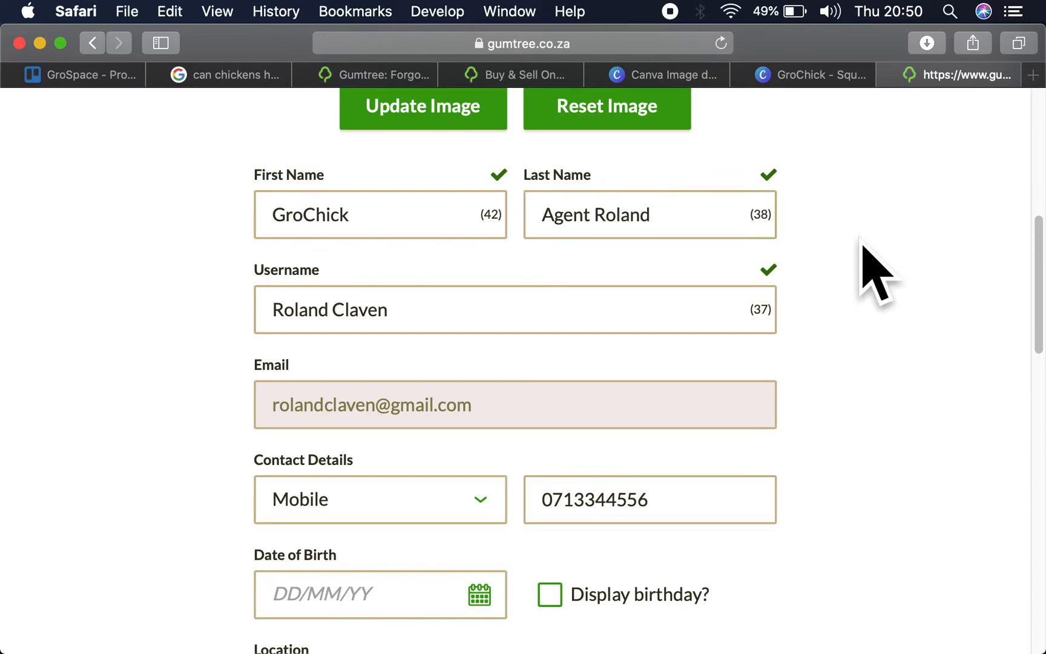
# - Set the profile's location province to Gauteng
pyautogui.scroll(-3, 694, 362)
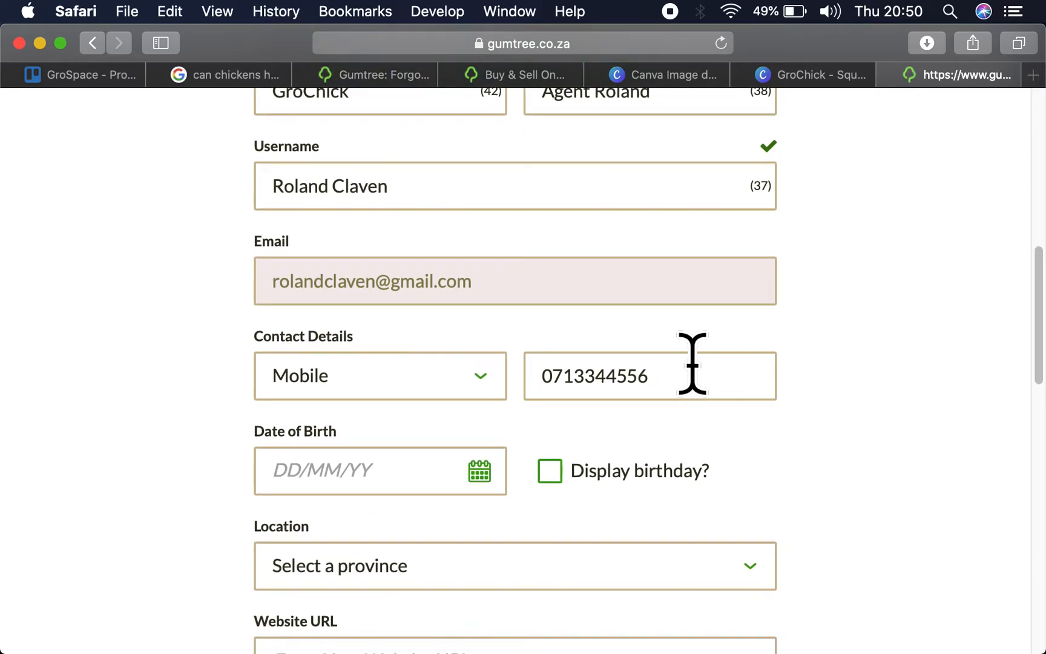
pyautogui.scroll(-2, 692, 363)
pyautogui.scroll(-4, 424, 381)
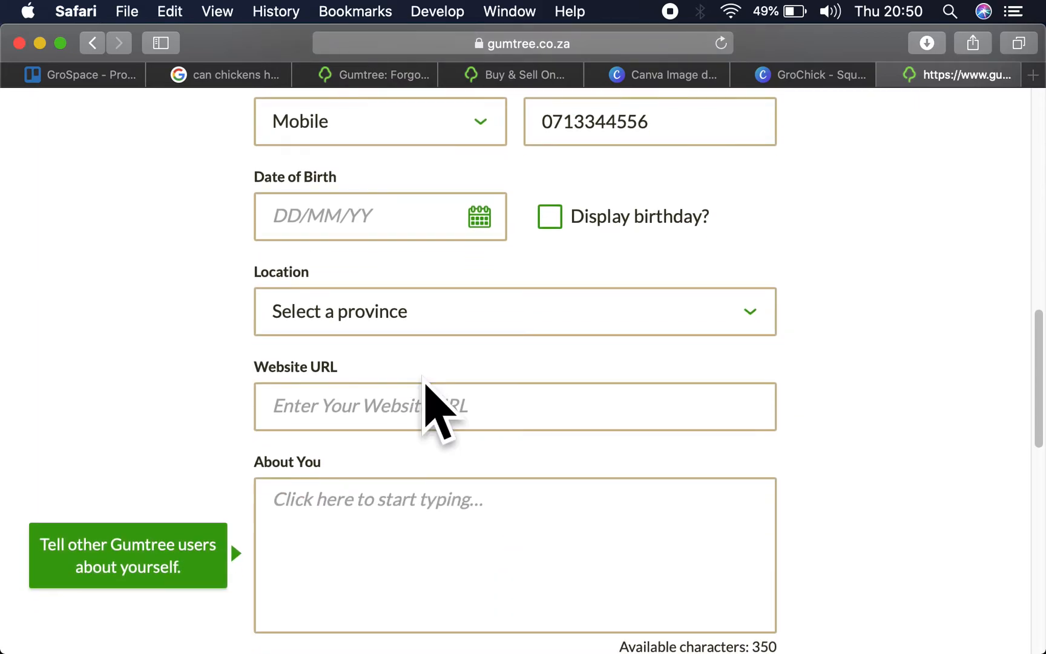
pyautogui.click(415, 310)
pyautogui.click(345, 385)
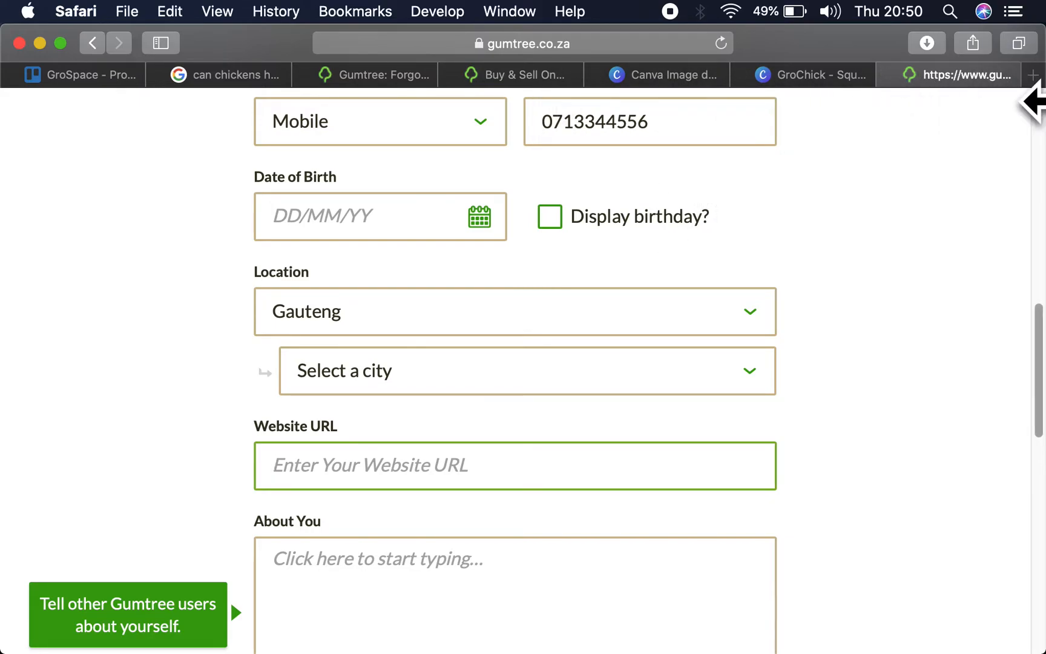
# - Load the GroSpace website, grospace.co.za, in a new browser tab
pyautogui.click(1033, 78)
pyautogui.click(346, 218)
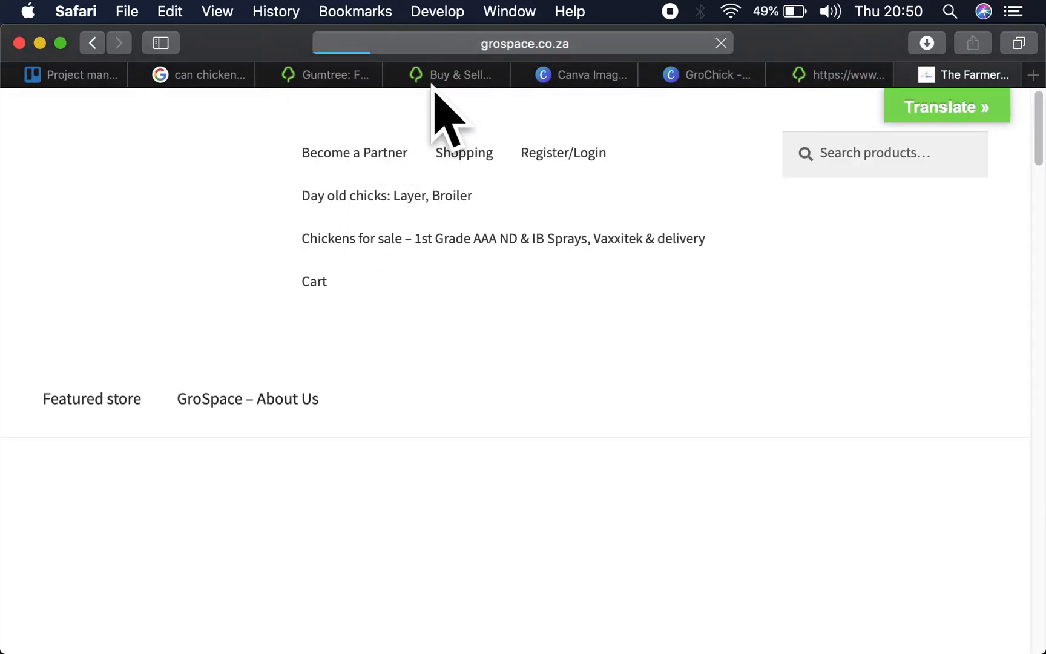
pyautogui.click(500, 47)
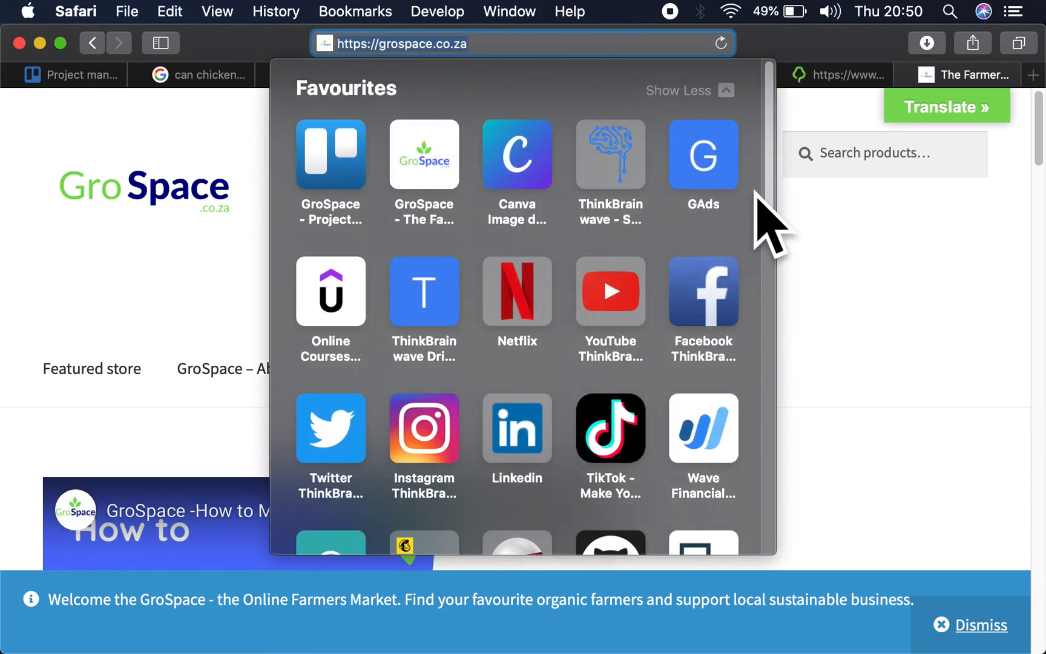
pyautogui.click(822, 223)
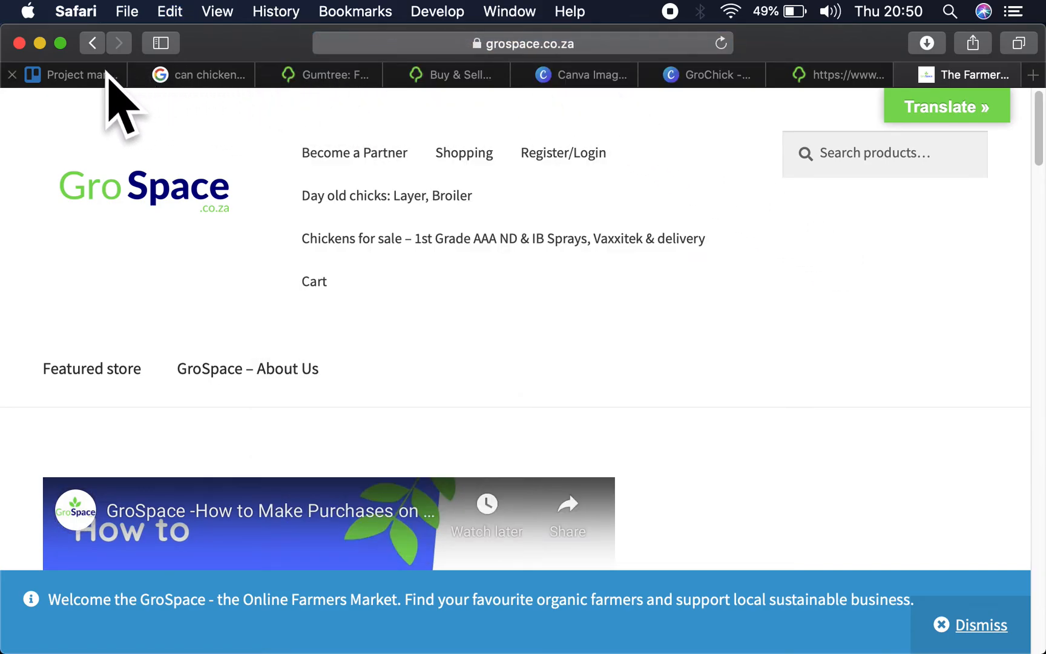
pyautogui.click(727, 82)
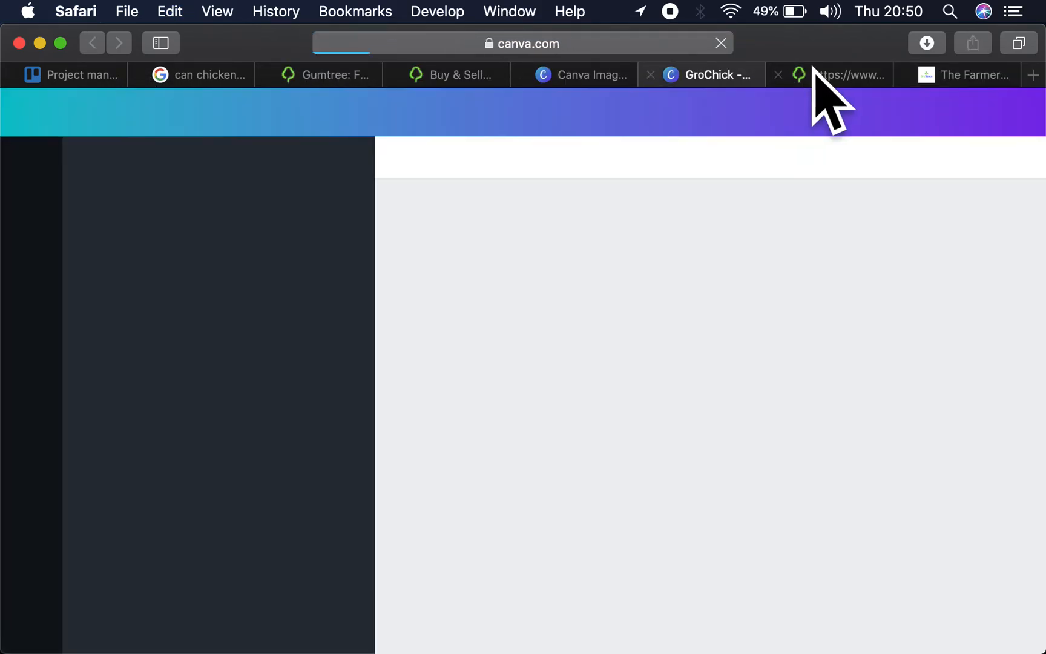
pyautogui.click(827, 71)
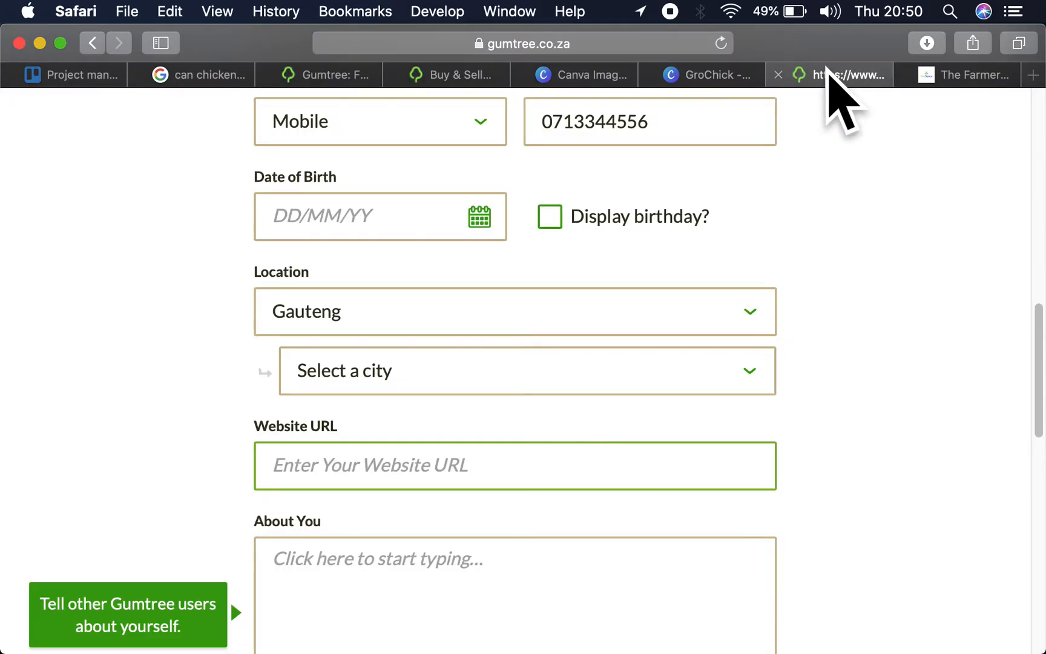
pyautogui.click(983, 73)
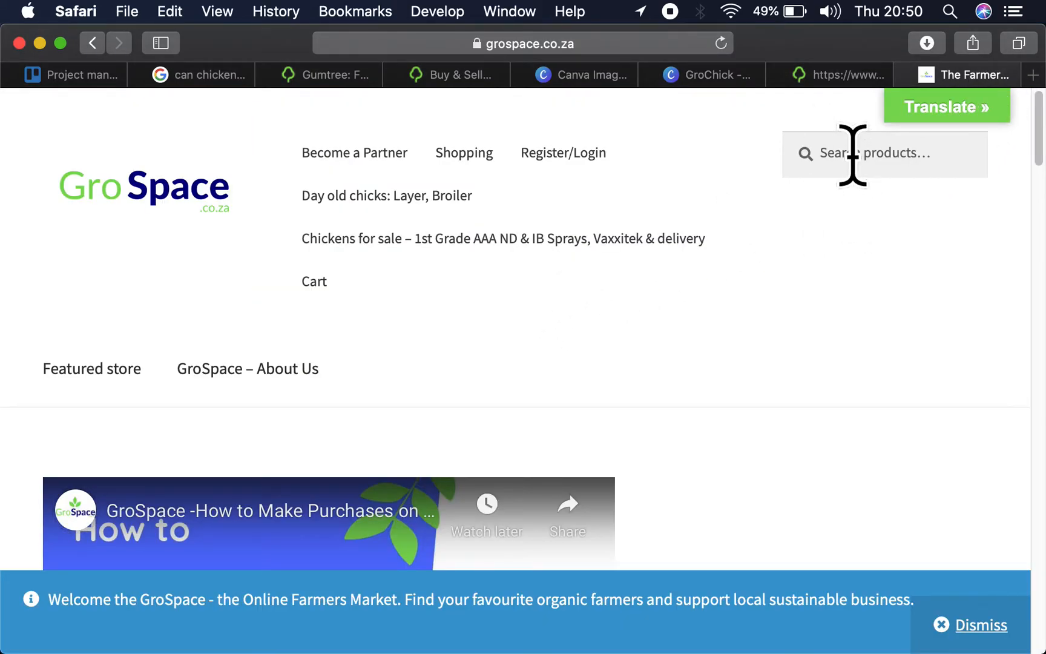
# - Log in to the GroSpace website with the saved GroSpace account email and password
pyautogui.scroll(-10, 629, 515)
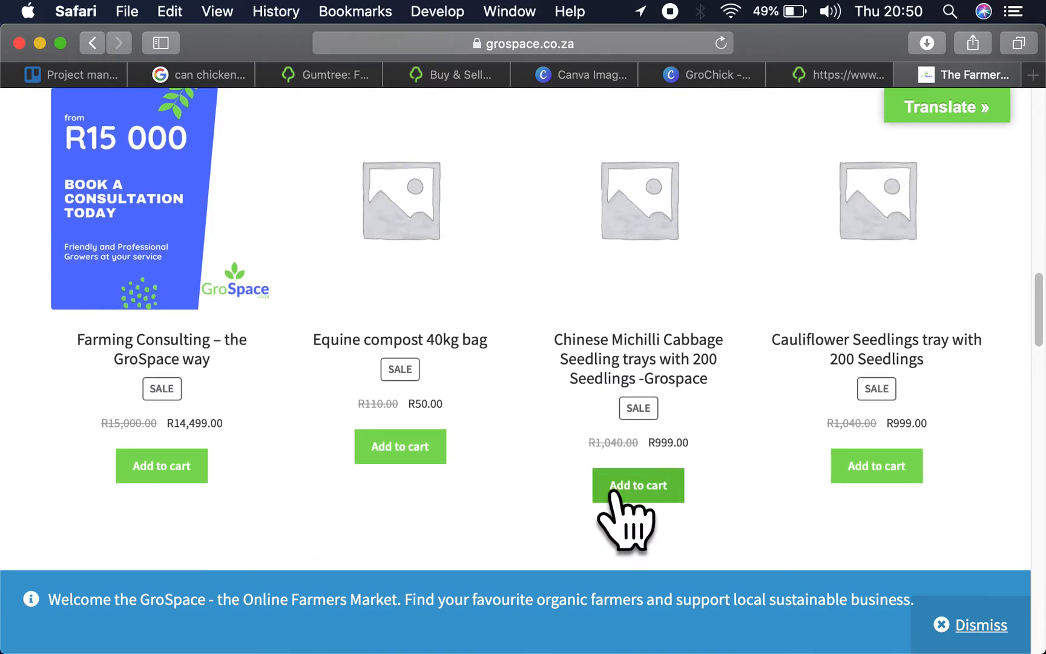
pyautogui.scroll(-3, 626, 521)
pyautogui.scroll(6, 626, 520)
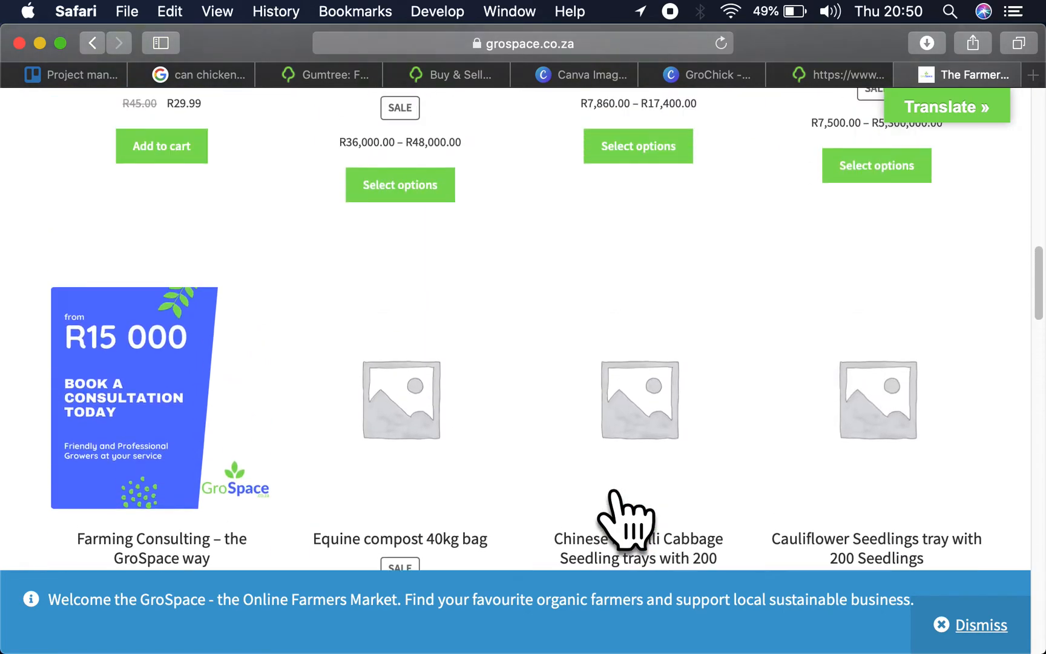
pyautogui.scroll(5, 627, 517)
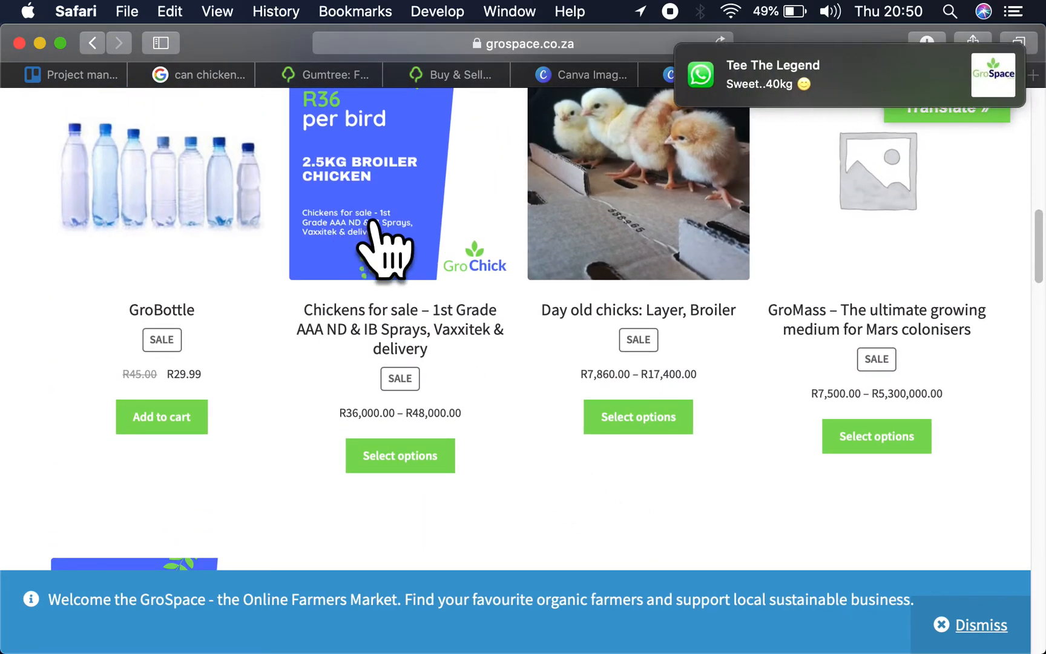
pyautogui.scroll(10, 672, 223)
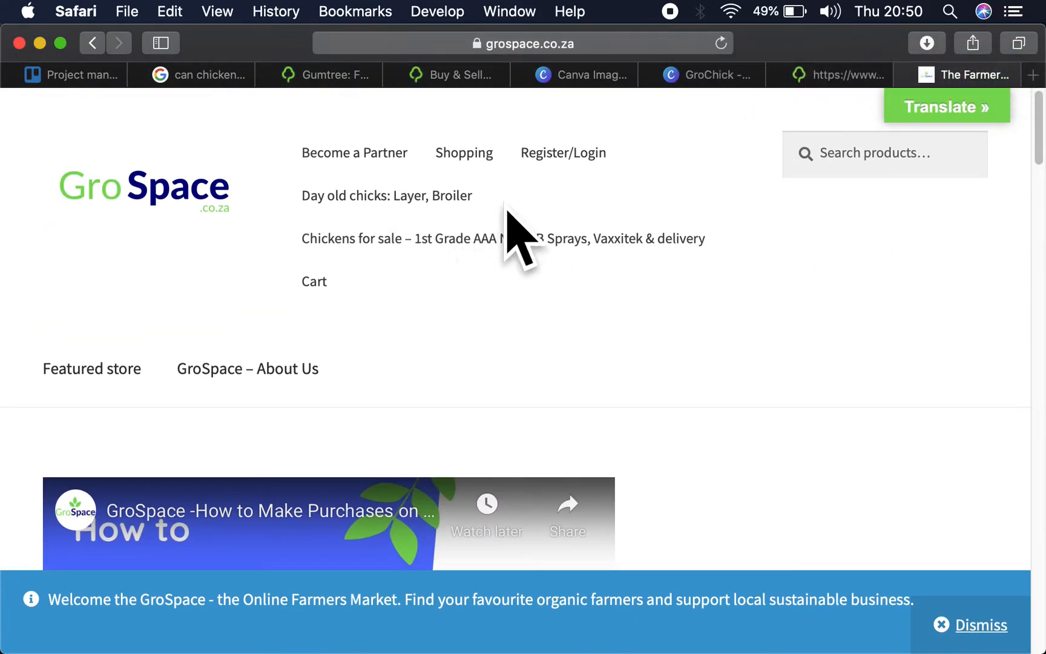
pyautogui.moveTo(537, 163)
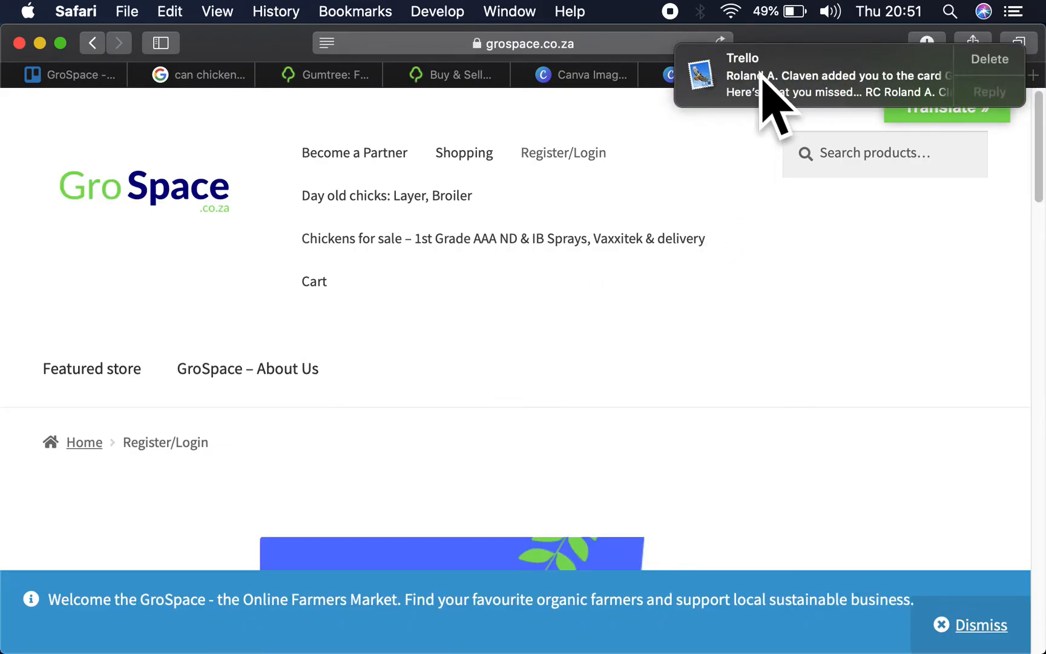
pyautogui.hscroll(-5, 761, 70)
pyautogui.scroll(-10, 335, 416)
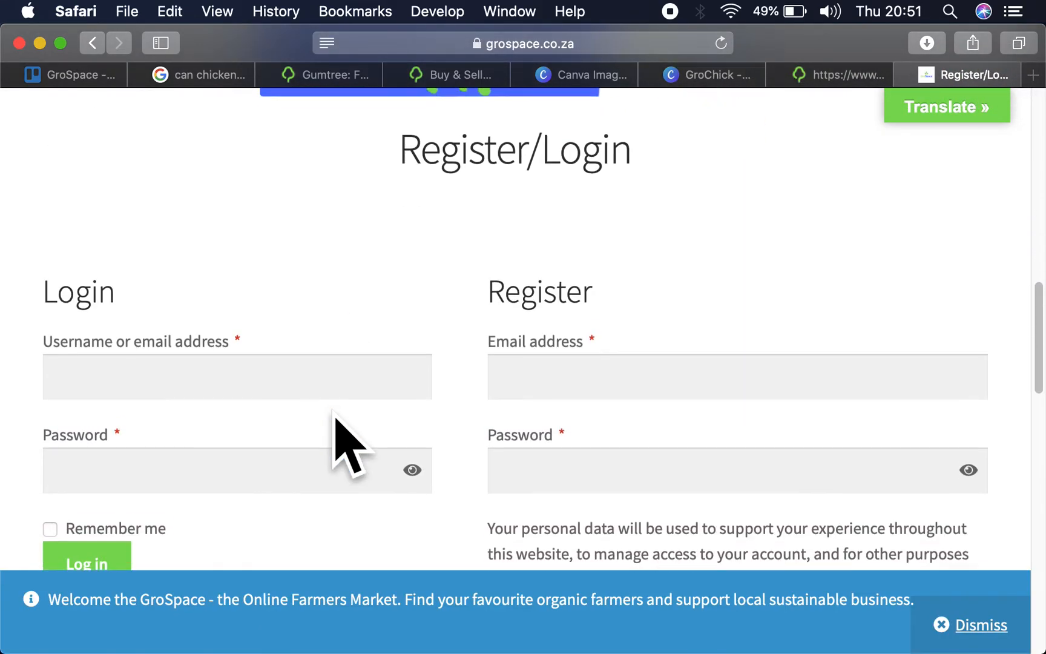
pyautogui.click(169, 351)
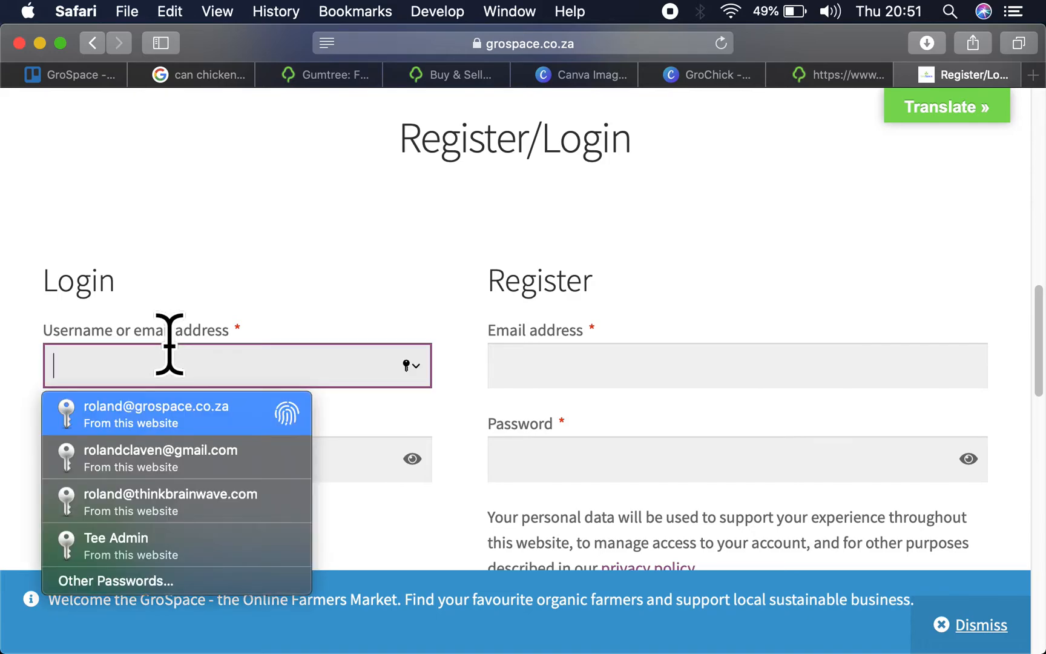
pyautogui.click(192, 407)
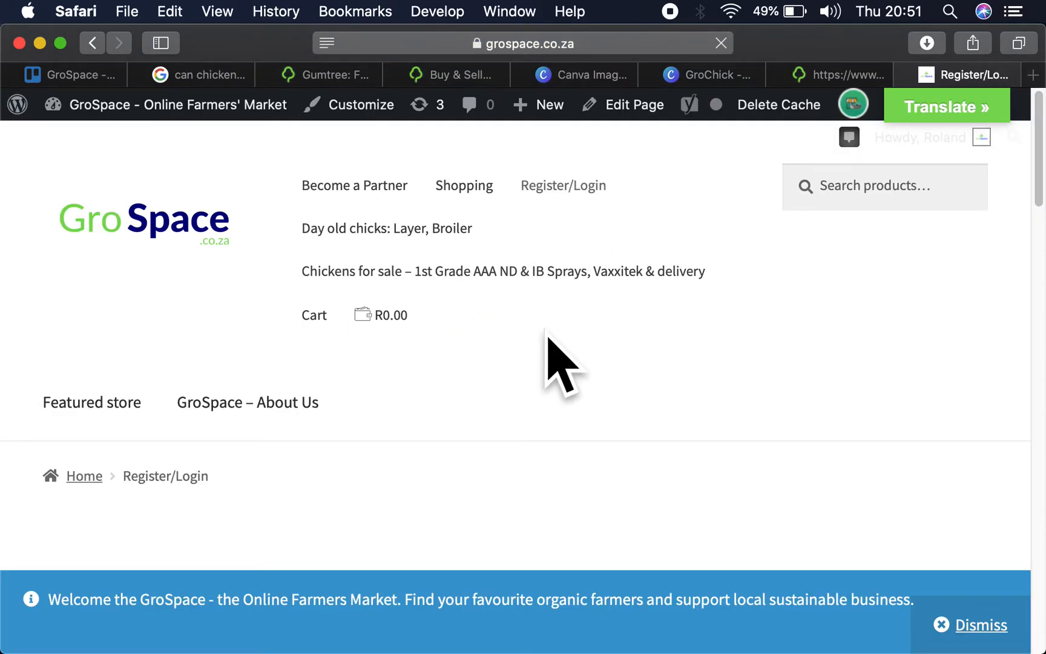
# - Open the "Chickens for sale – 1st Grade AAA ND & IB Sprays, Vaxxitek & delivery" product page
pyautogui.scroll(-15, 545, 330)
pyautogui.scroll(15, 545, 333)
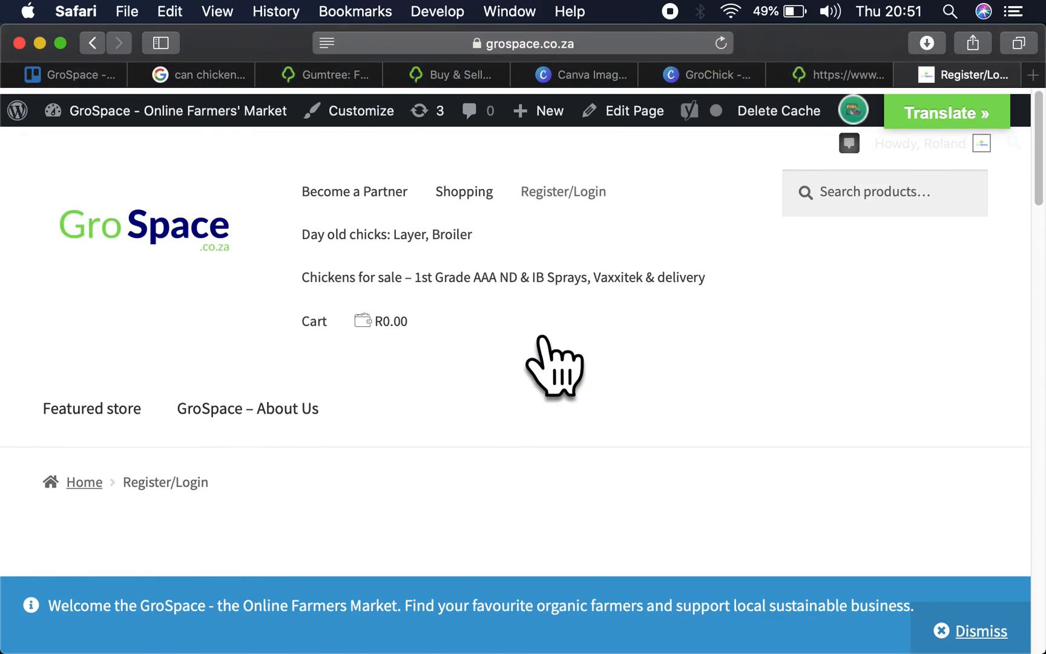
pyautogui.click(398, 269)
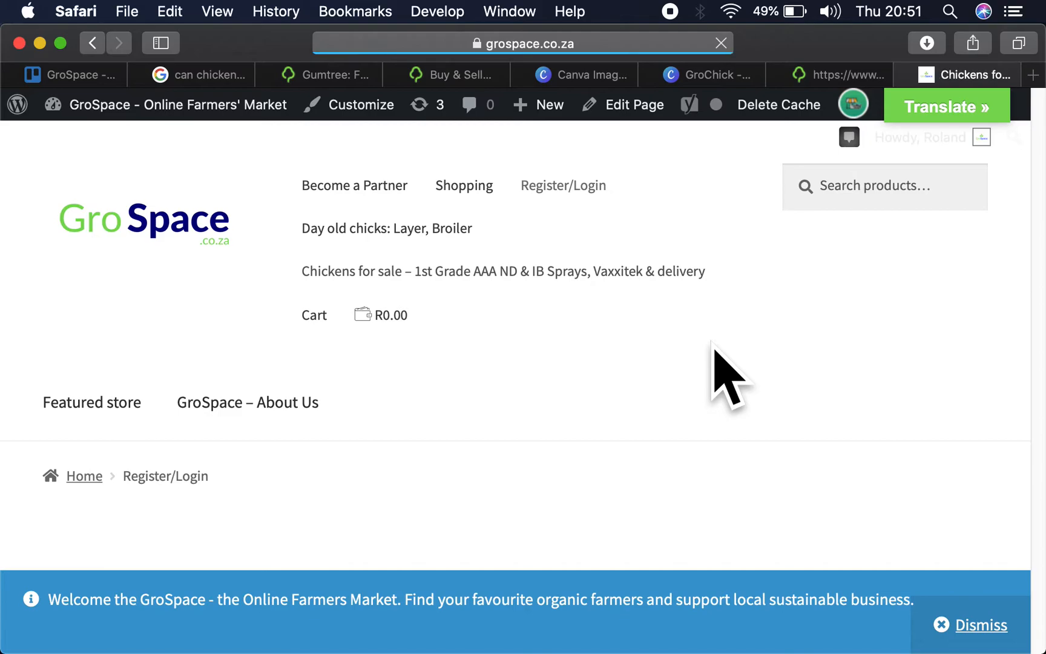
pyautogui.scroll(-10, 730, 375)
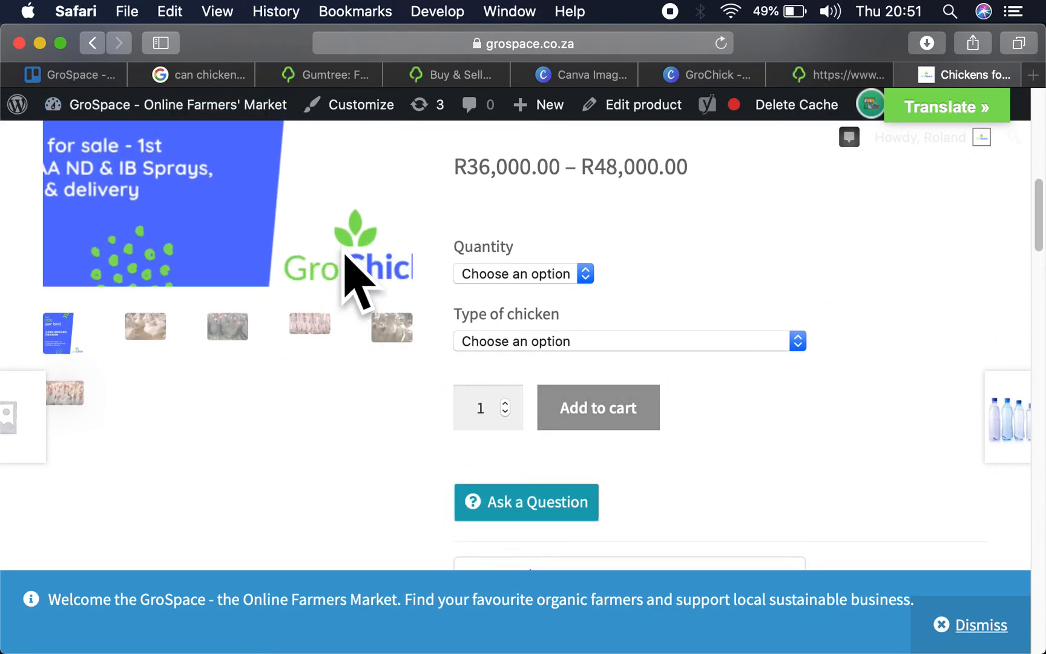
pyautogui.scroll(5, 348, 280)
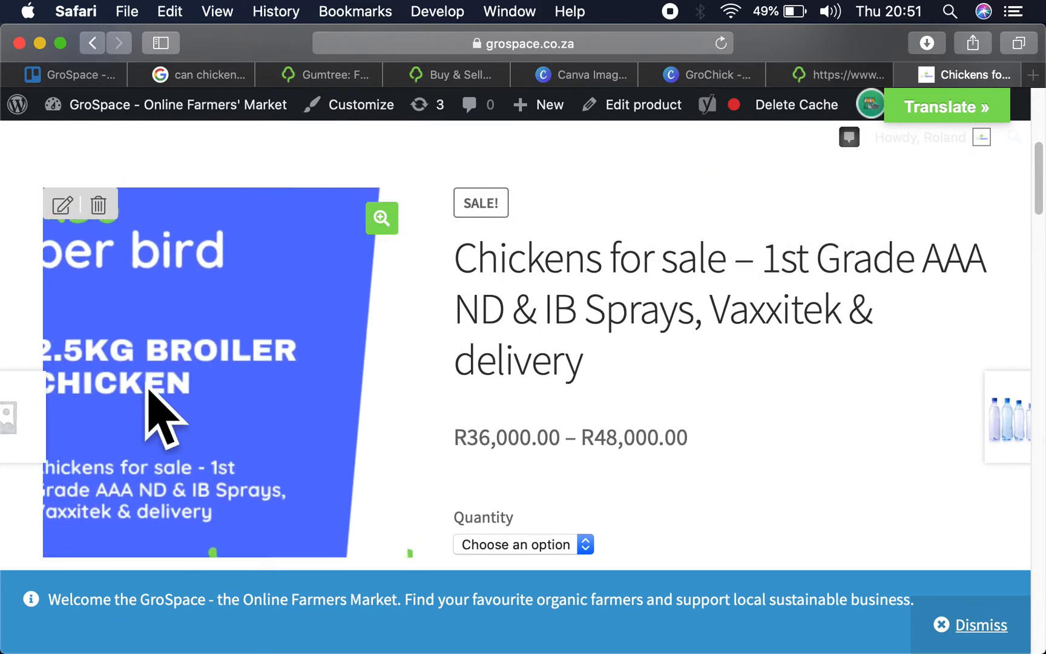
pyautogui.scroll(-5, 557, 366)
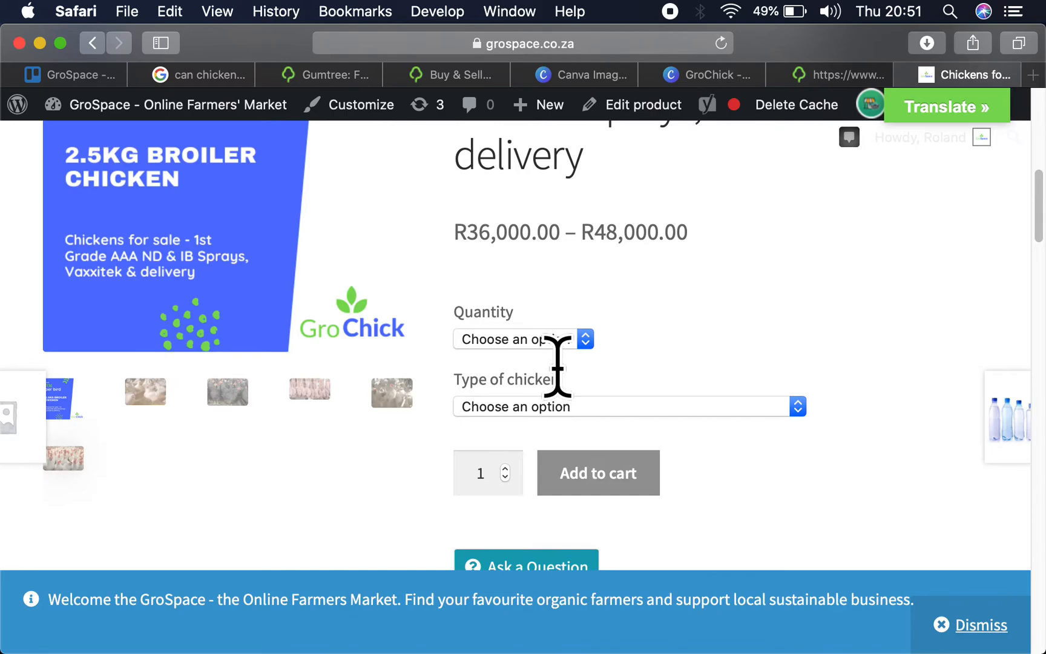
# - Choose quantity 1000 and the type 2.5 kg Broiler Chickens for Sale among the product's options
pyautogui.click(578, 344)
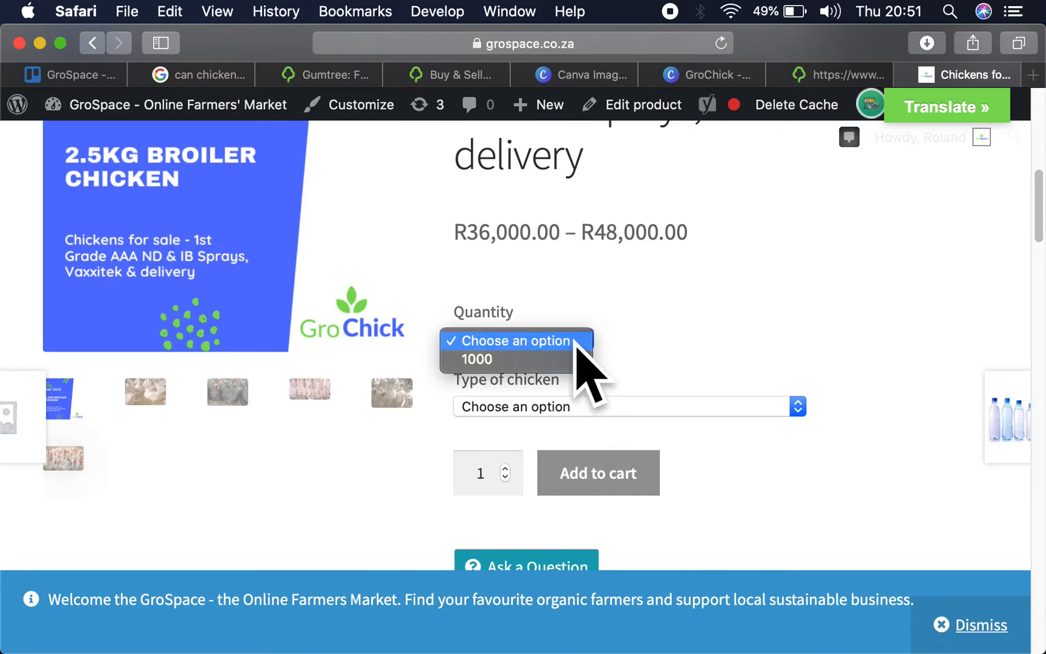
pyautogui.click(540, 361)
pyautogui.click(665, 408)
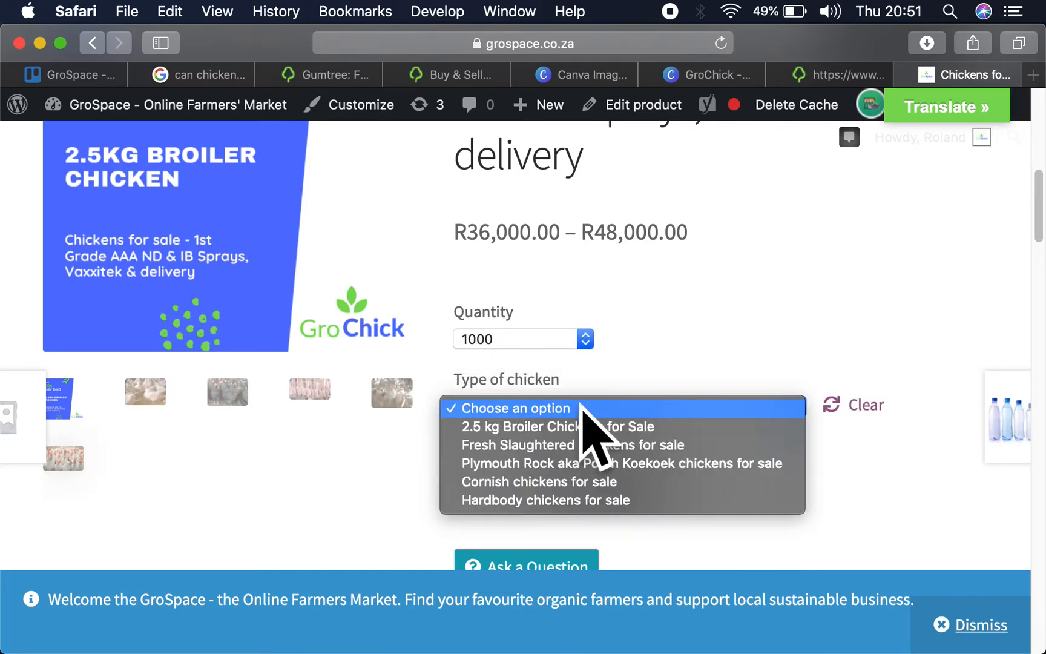
pyautogui.click(524, 427)
pyautogui.scroll(4, 619, 338)
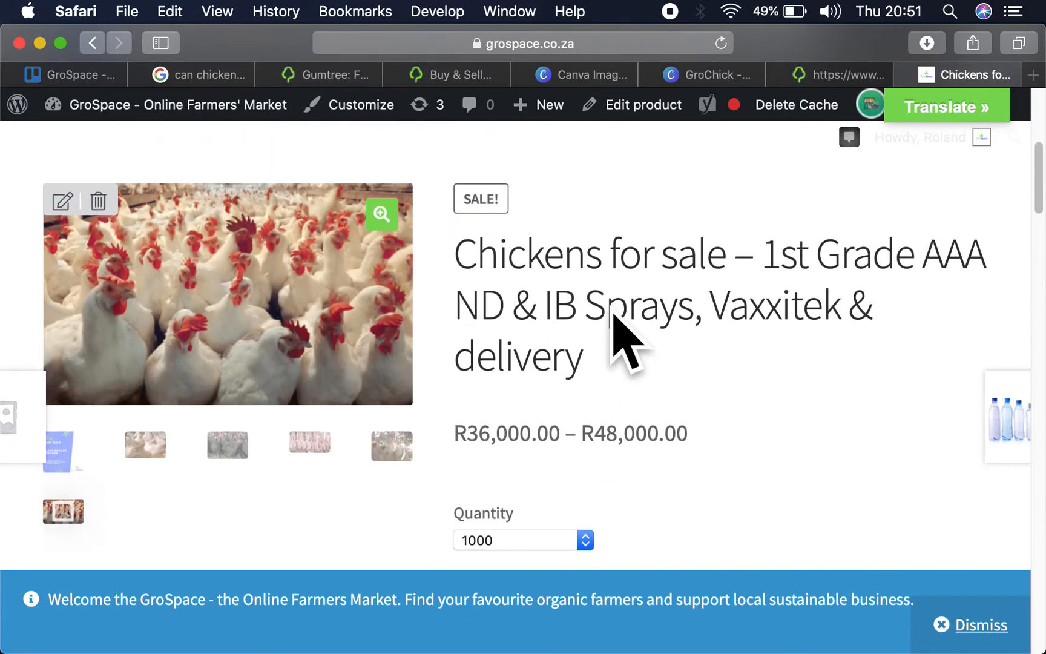
pyautogui.scroll(-5, 613, 314)
pyautogui.click(583, 369)
pyautogui.click(569, 385)
# - Open the GroPoultry - One Day Old Chicks store page from the product and select its full web address
pyautogui.scroll(4, 635, 318)
pyautogui.scroll(-9, 635, 318)
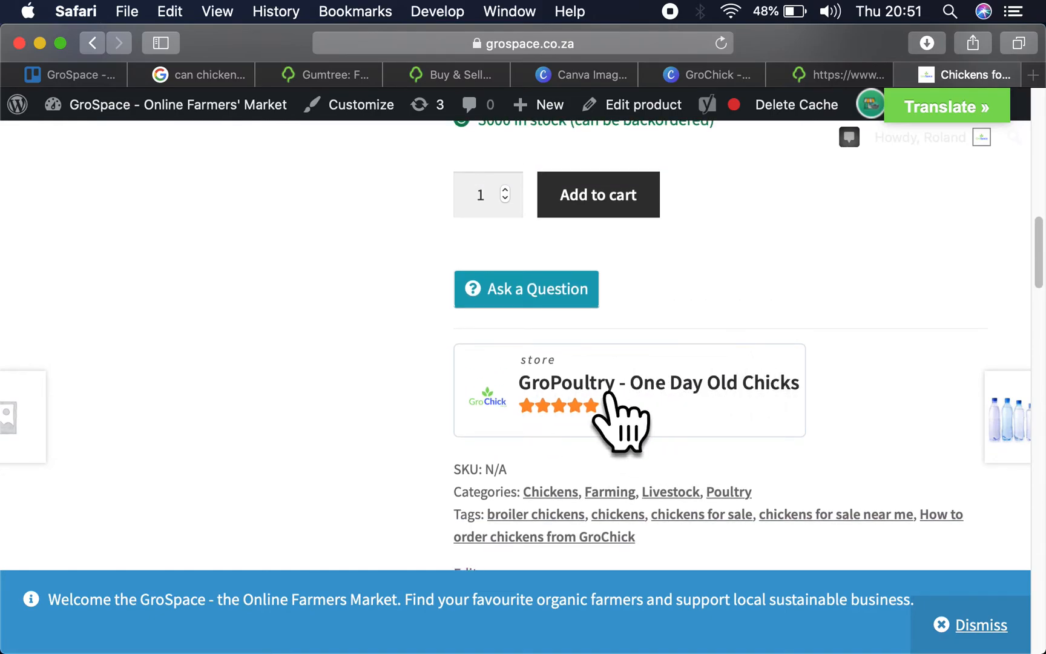
pyautogui.click(606, 393)
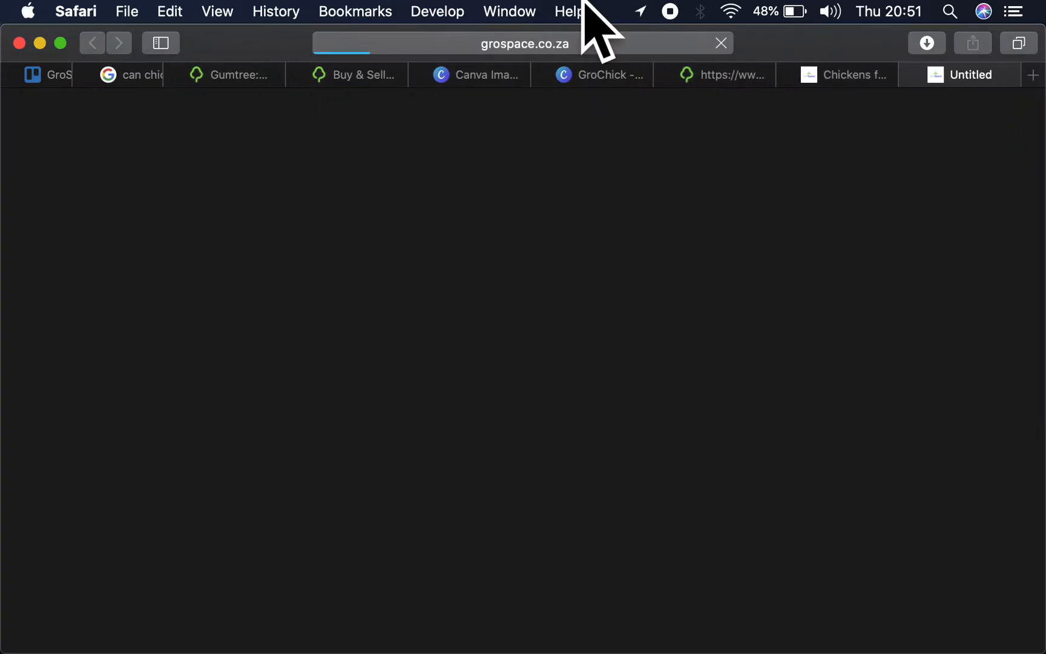
pyautogui.click(580, 48)
pyautogui.press('super+c')
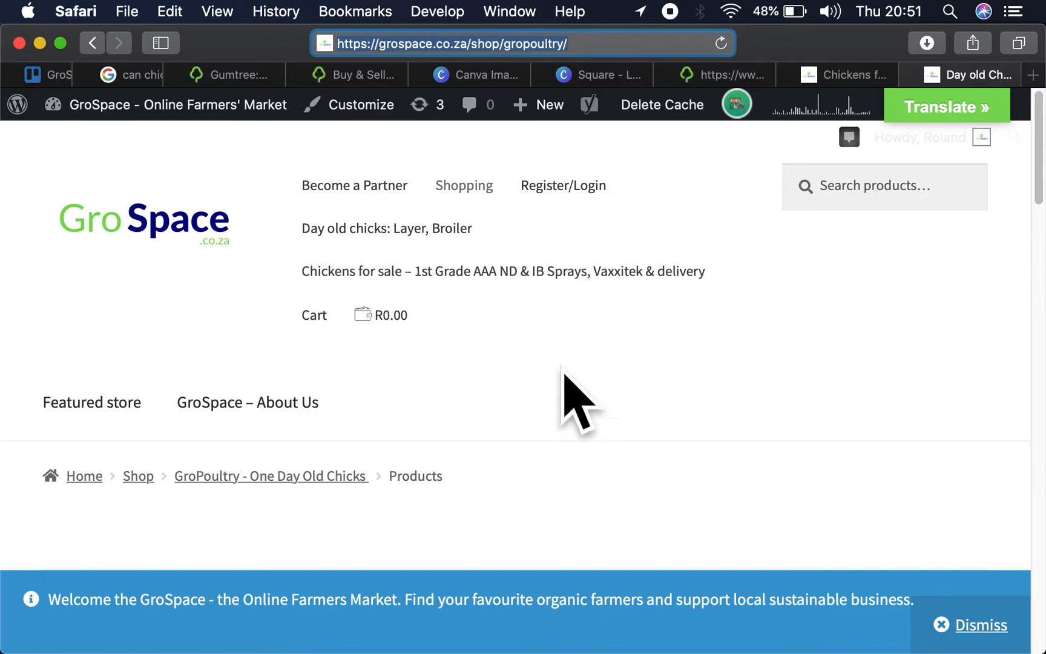
pyautogui.click(721, 75)
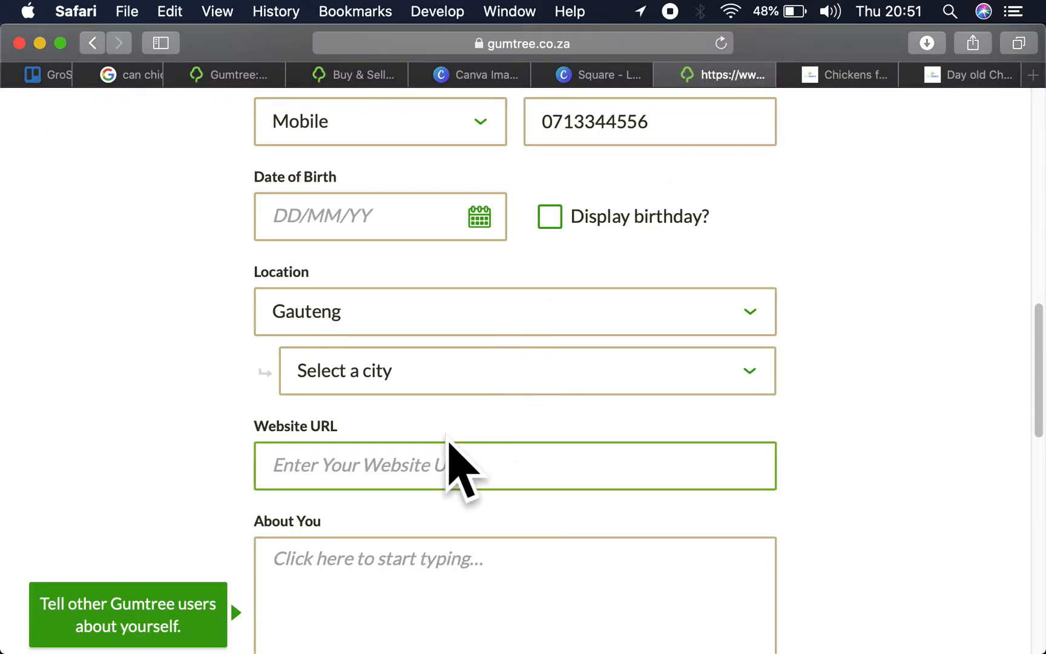
pyautogui.press('super+v')
pyautogui.scroll(-3, 832, 423)
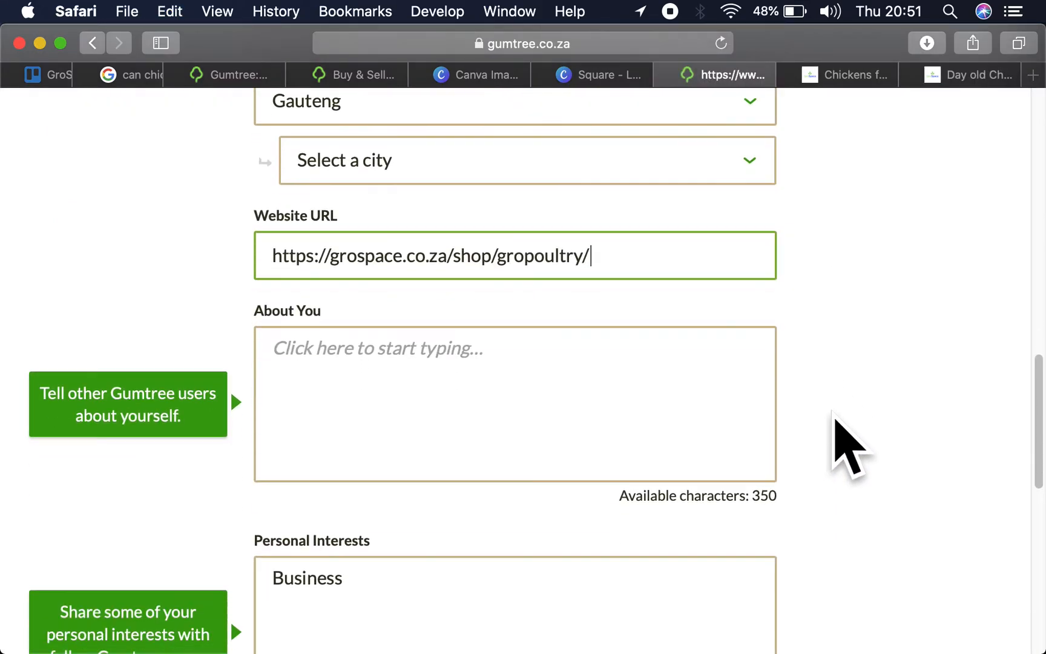
pyautogui.click(569, 402)
# - Review the description and additional information on the GroSpace "Chickens for sale" product page
pyautogui.click(849, 76)
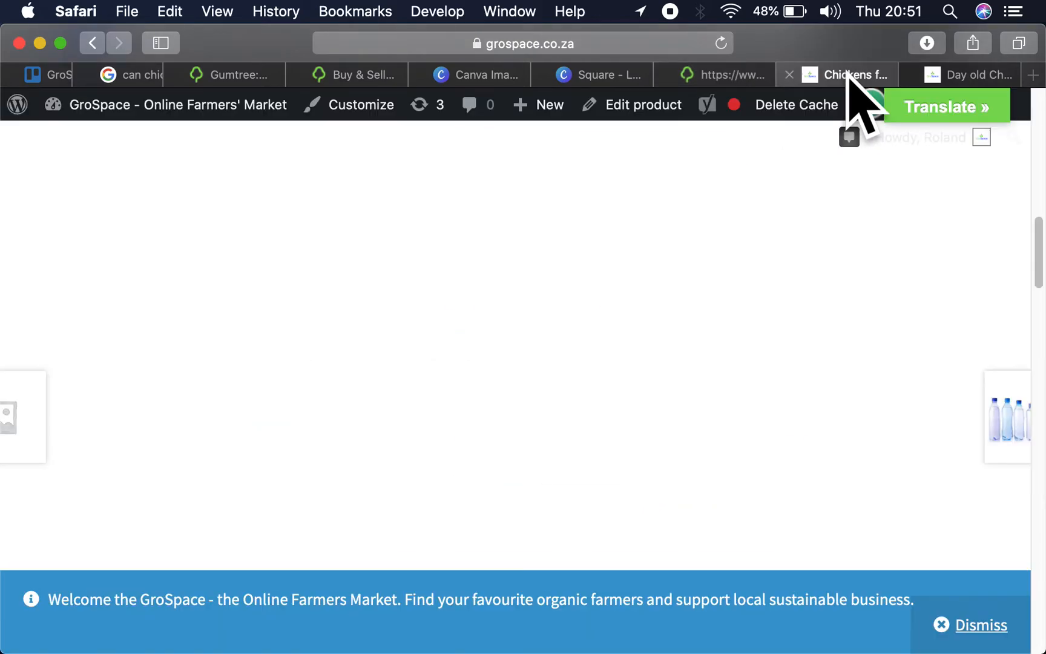
pyautogui.scroll(-8, 532, 478)
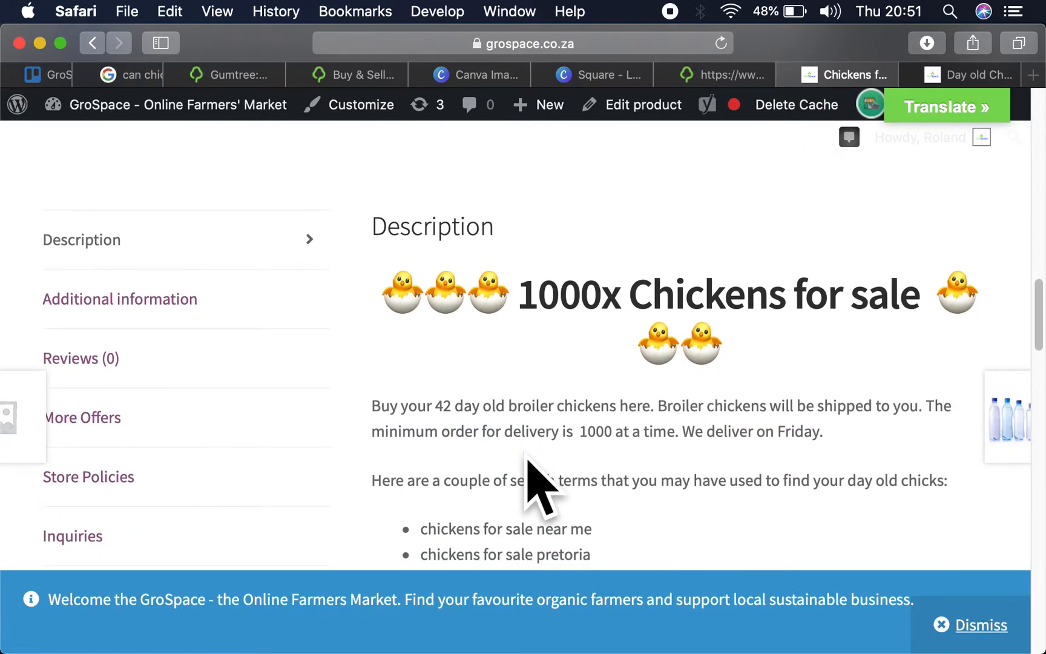
pyautogui.scroll(-2, 524, 481)
pyautogui.scroll(2, 373, 478)
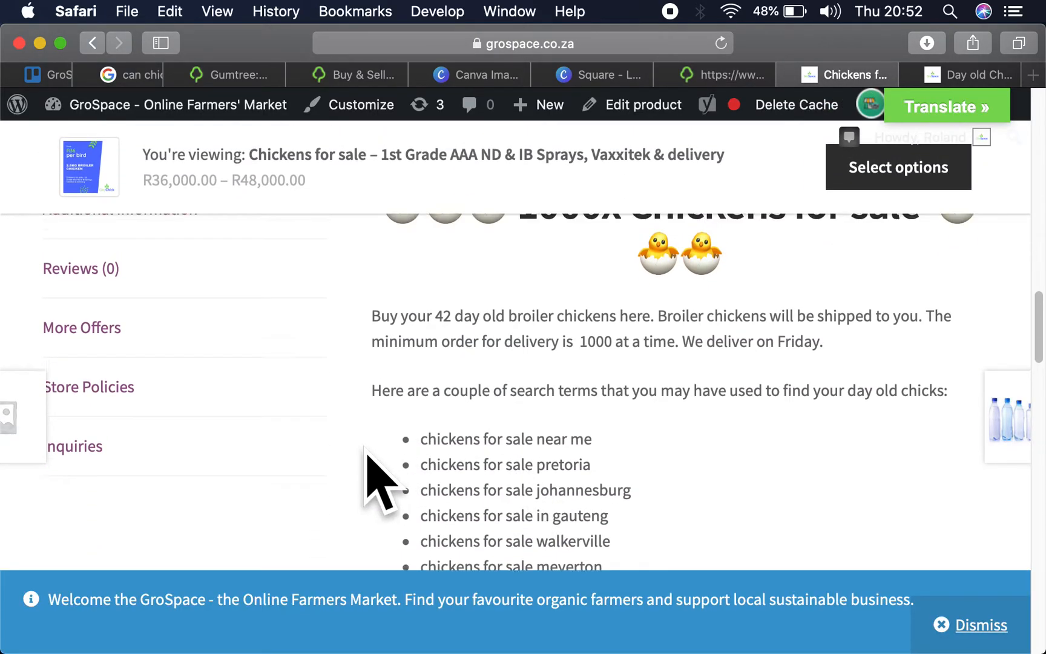
pyautogui.click(165, 282)
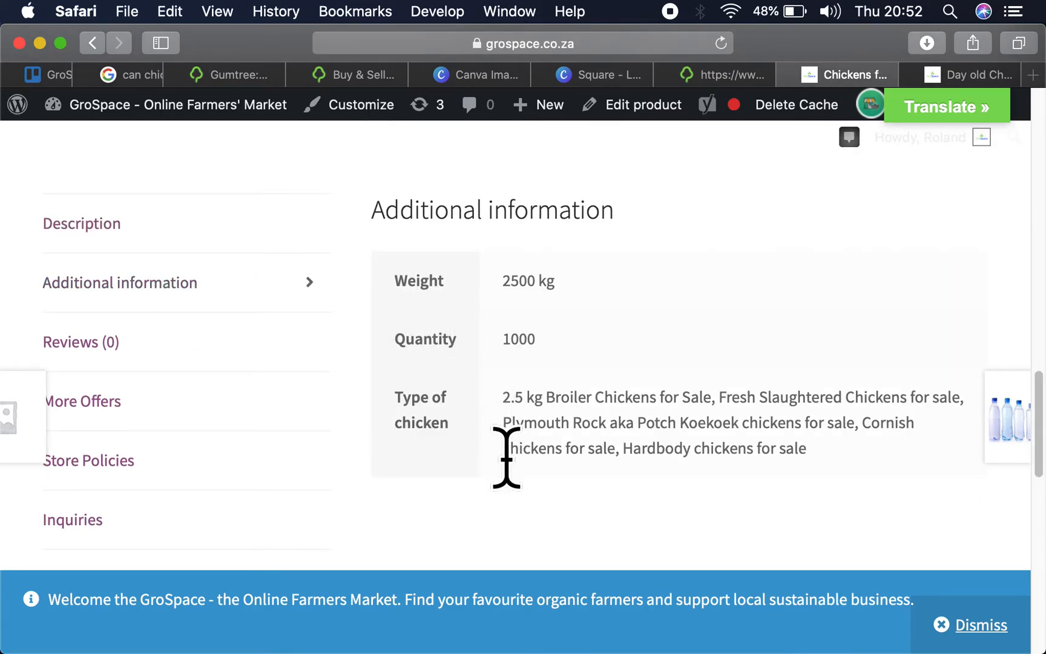
pyautogui.scroll(10, 506, 457)
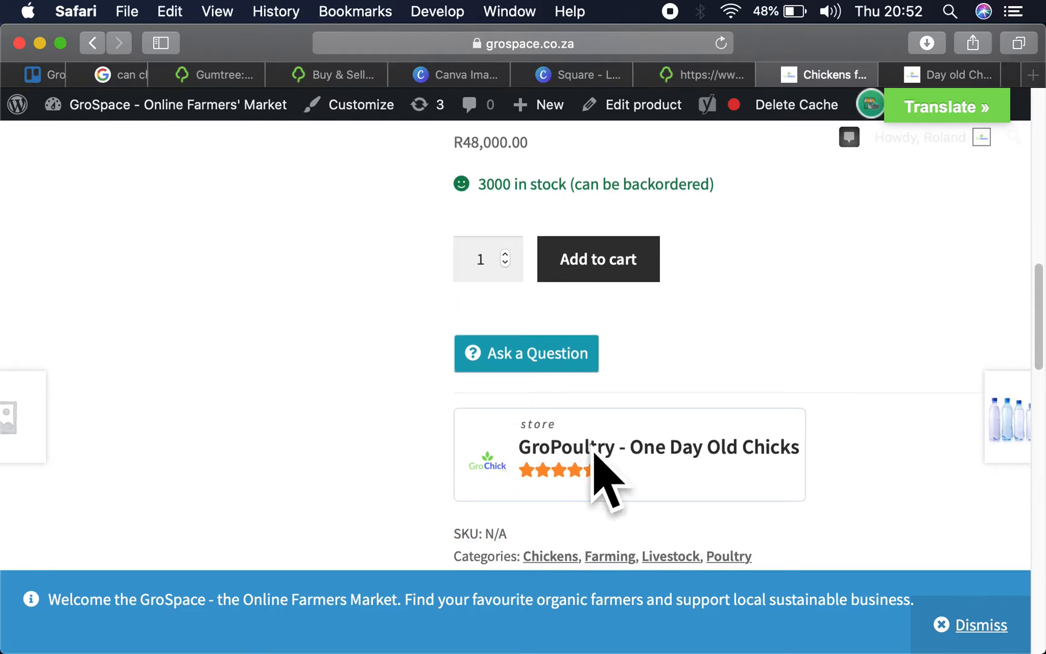
# - Open the GroPoultry - One Day Old Chicks store page from the product and examine its banner, logo and contact details
pyautogui.click(593, 451)
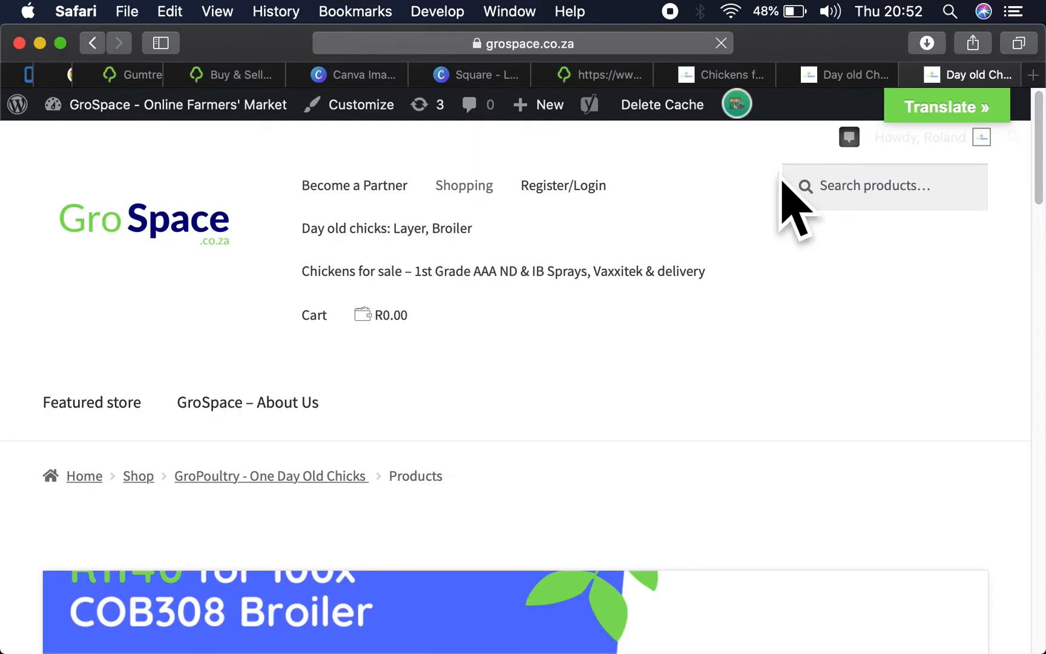
pyautogui.scroll(-16, 588, 311)
pyautogui.scroll(12, 586, 316)
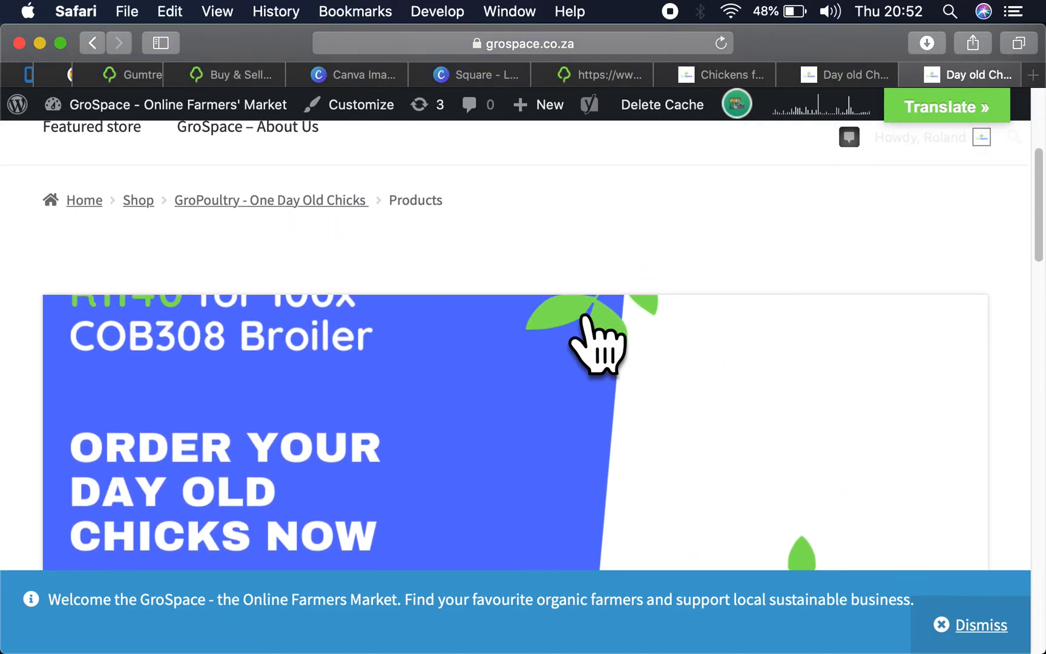
pyautogui.scroll(3, 586, 327)
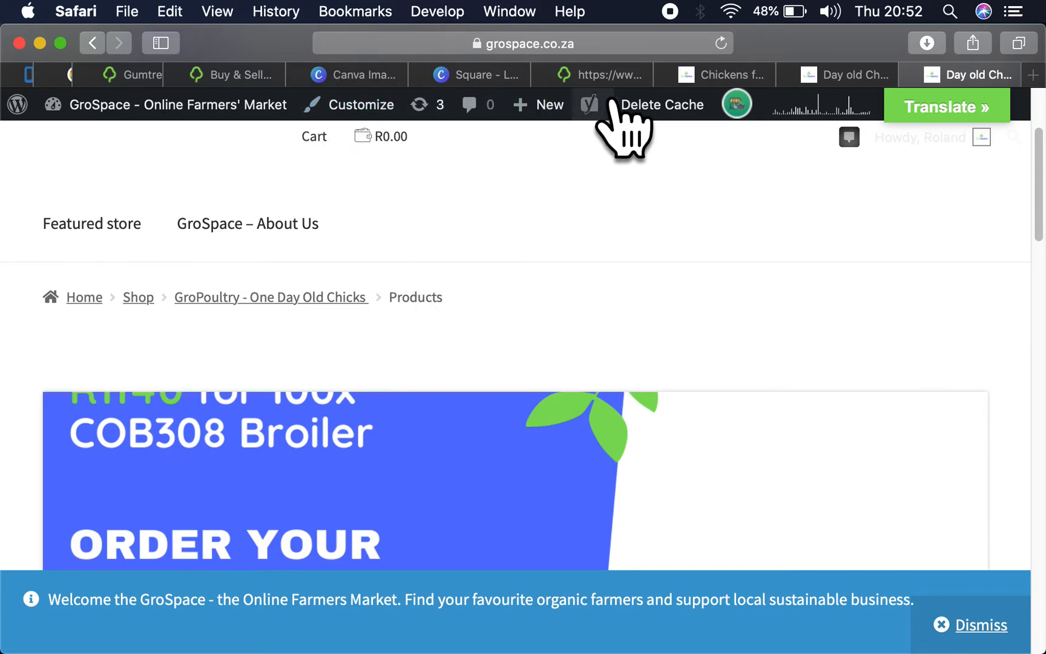
pyautogui.moveTo(552, 106)
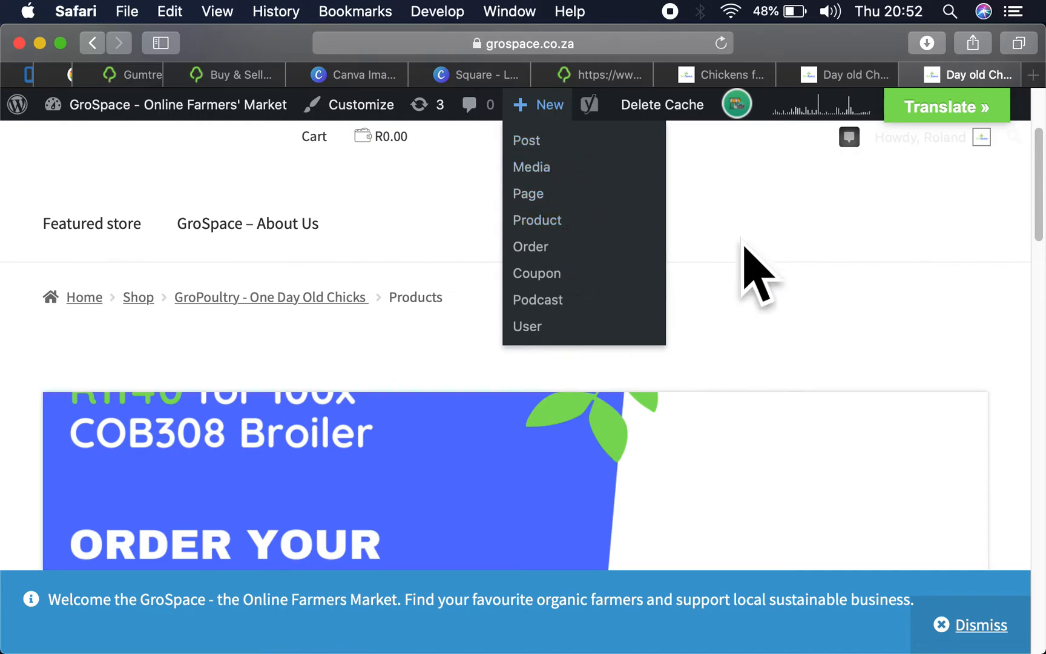
pyautogui.scroll(-5, 619, 433)
pyautogui.scroll(5, 624, 439)
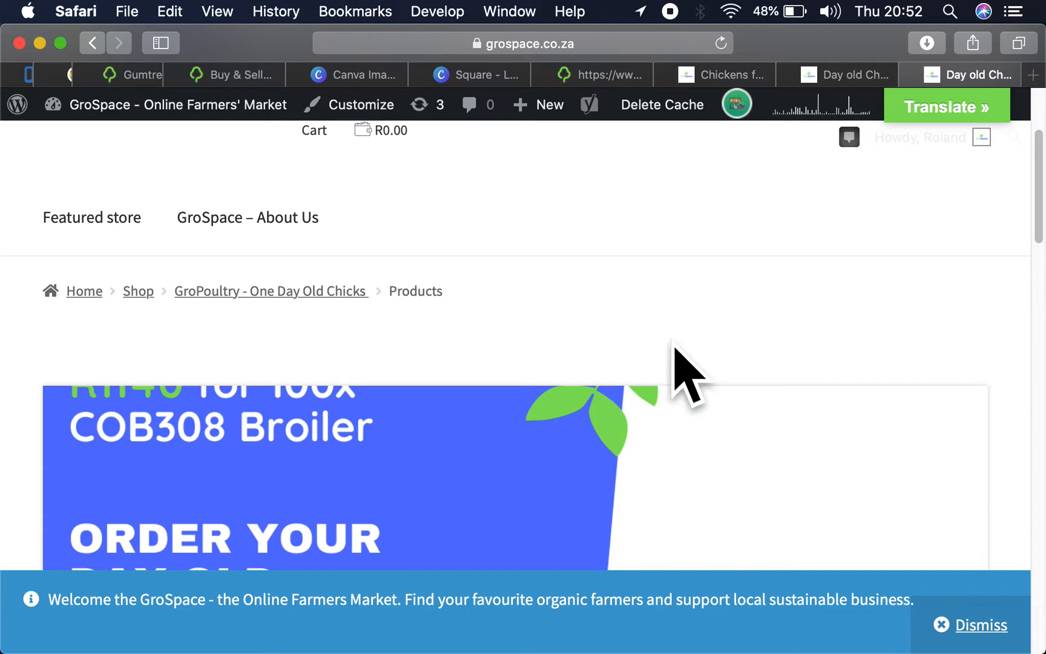
pyautogui.scroll(-3, 687, 372)
pyautogui.scroll(-3, 687, 372)
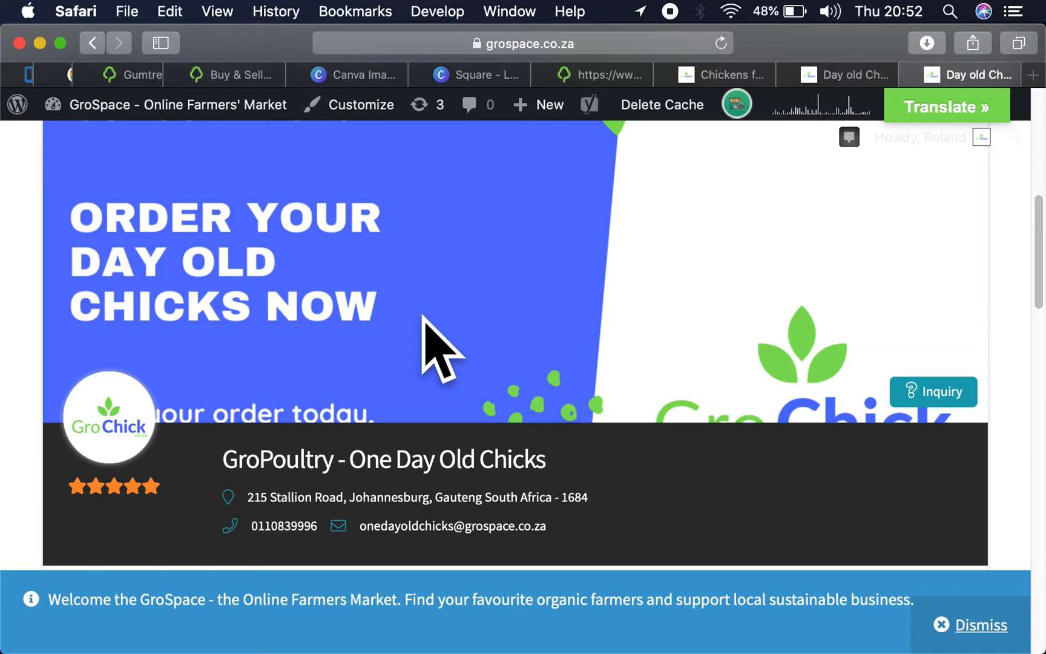
pyautogui.scroll(-3, 441, 347)
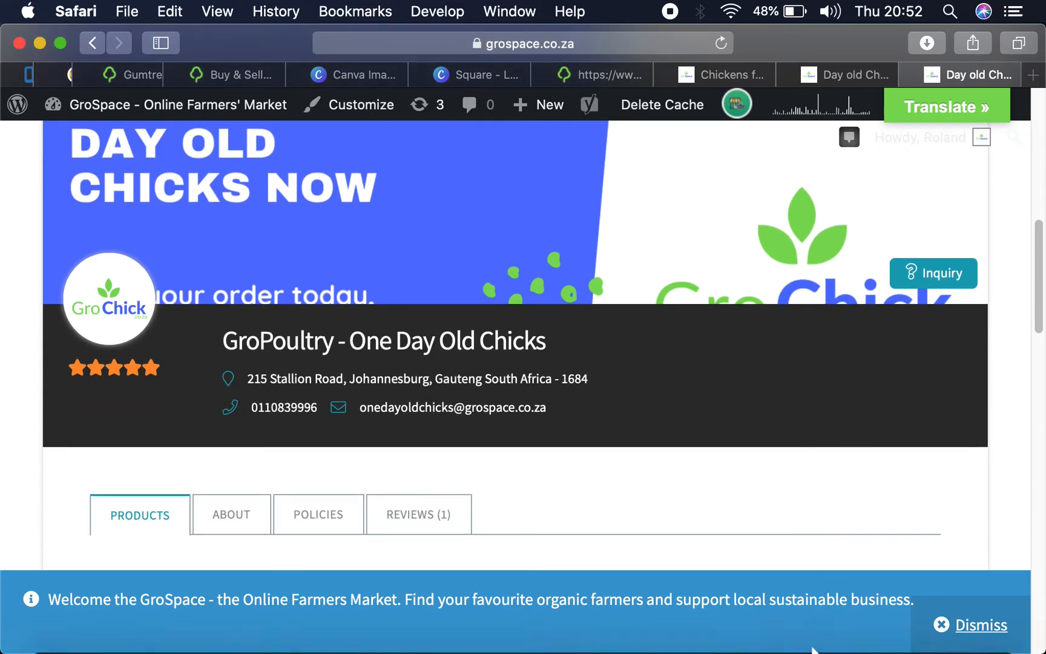
# - Open the Downloads folder in Finder and select the images from 0GroSpace - GroBottle.jpg through 35GroSpace - GroBottle.jpg
pyautogui.click(751, 625)
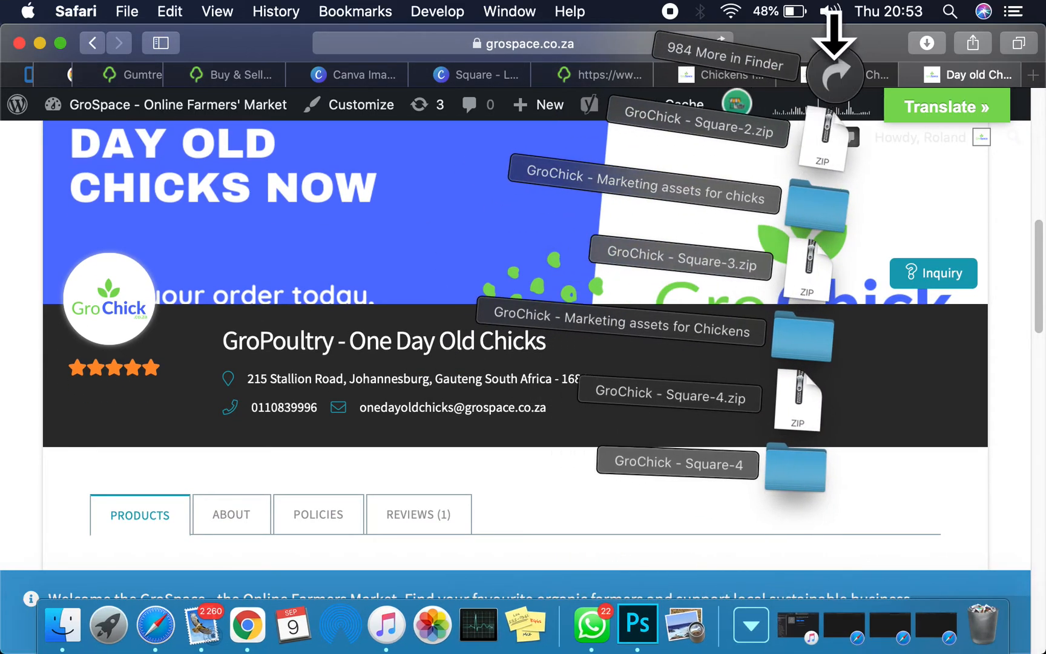
pyautogui.click(834, 67)
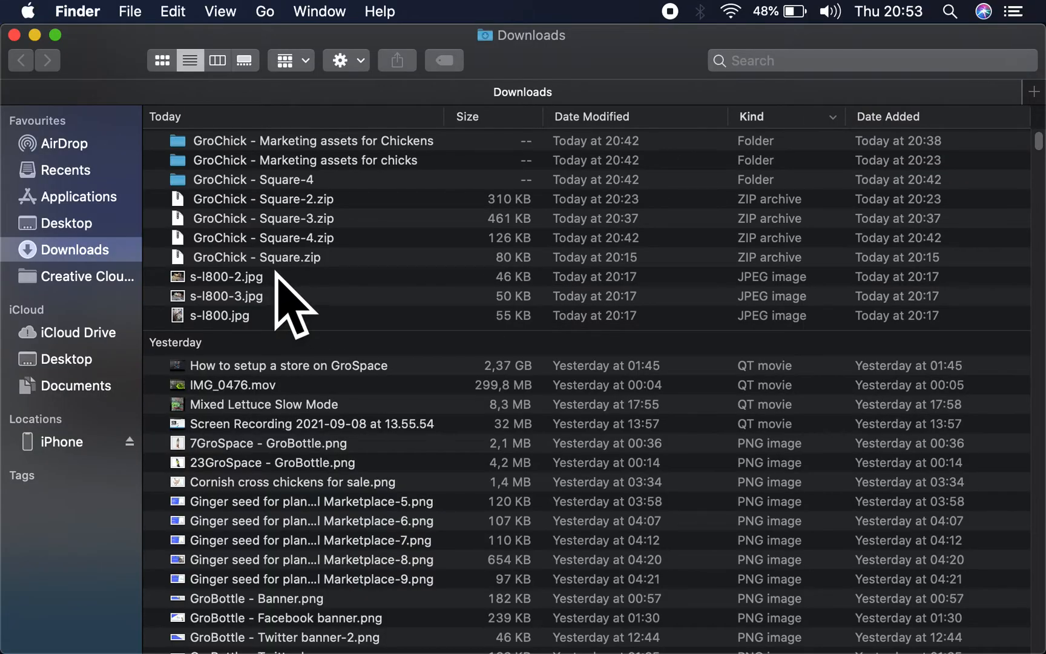
pyautogui.scroll(-5, 295, 444)
pyautogui.scroll(-7, 294, 444)
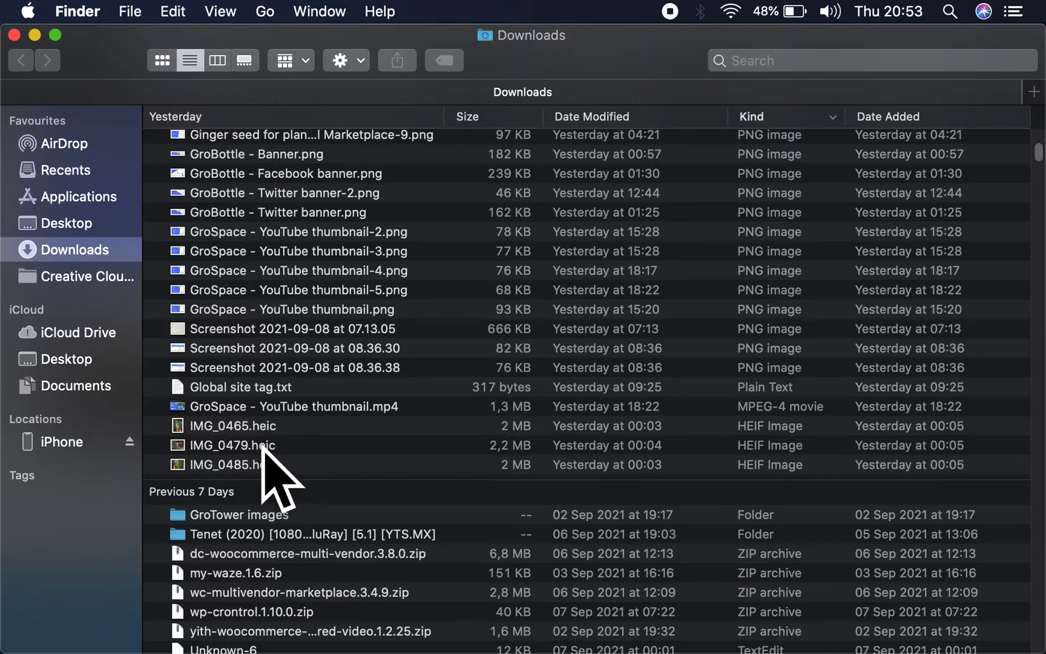
pyautogui.scroll(-8, 262, 446)
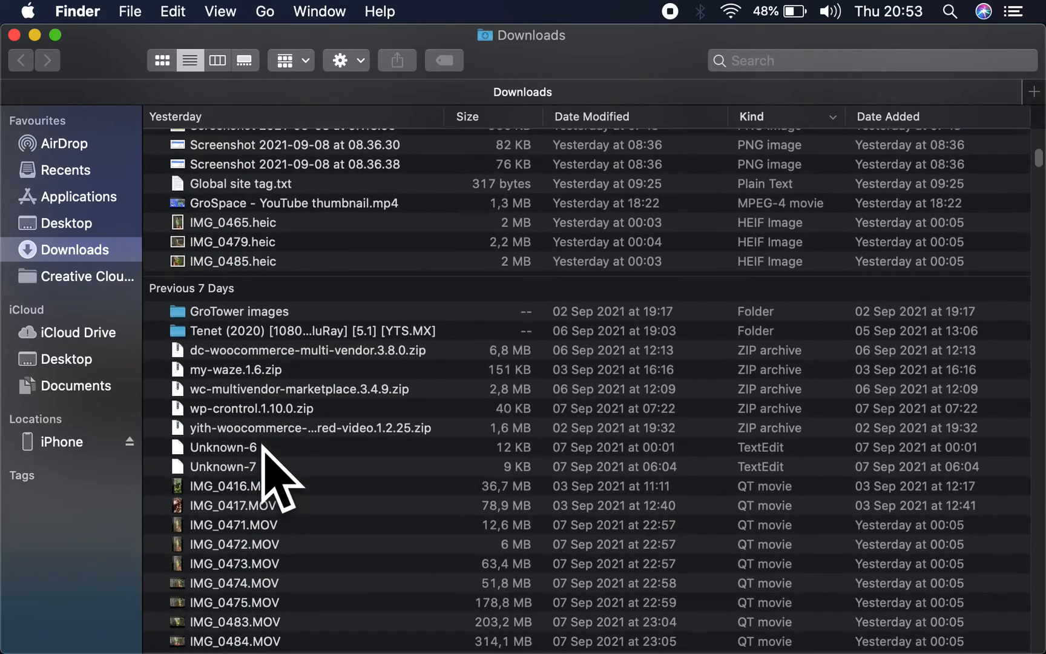
pyautogui.scroll(-3, 264, 451)
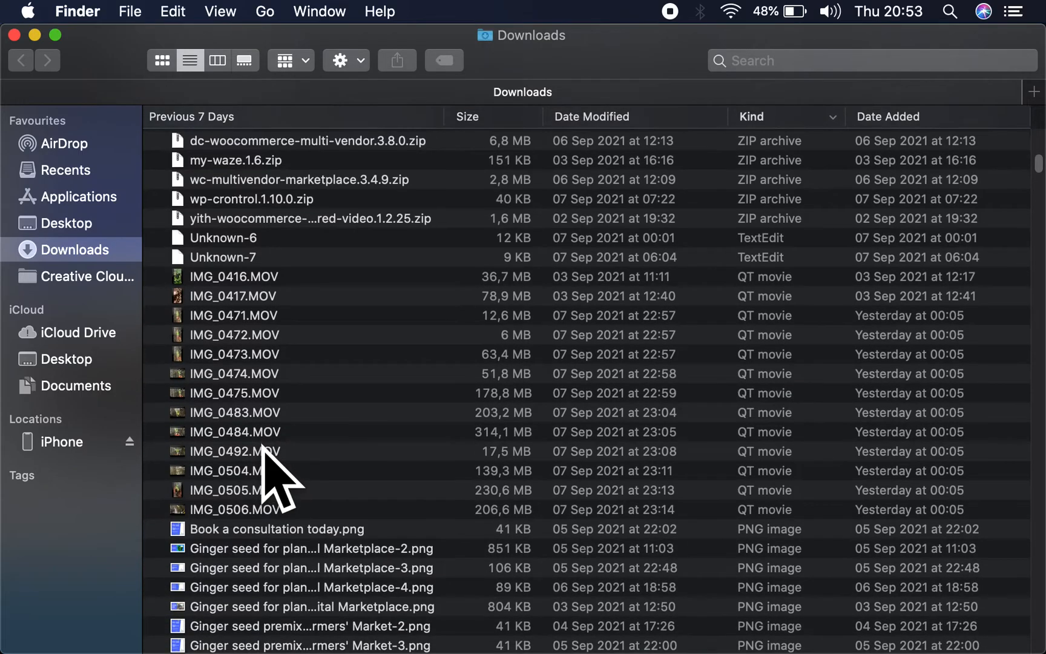
pyautogui.scroll(-6, 265, 451)
pyautogui.scroll(-10, 263, 448)
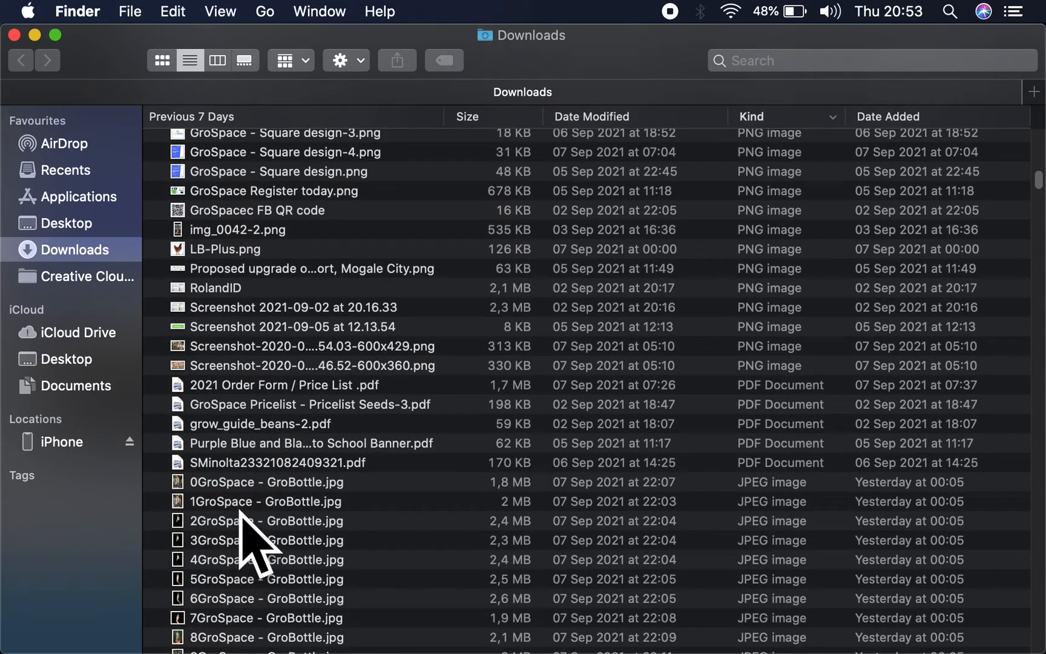
pyautogui.click(229, 482)
pyautogui.scroll(-14, 229, 484)
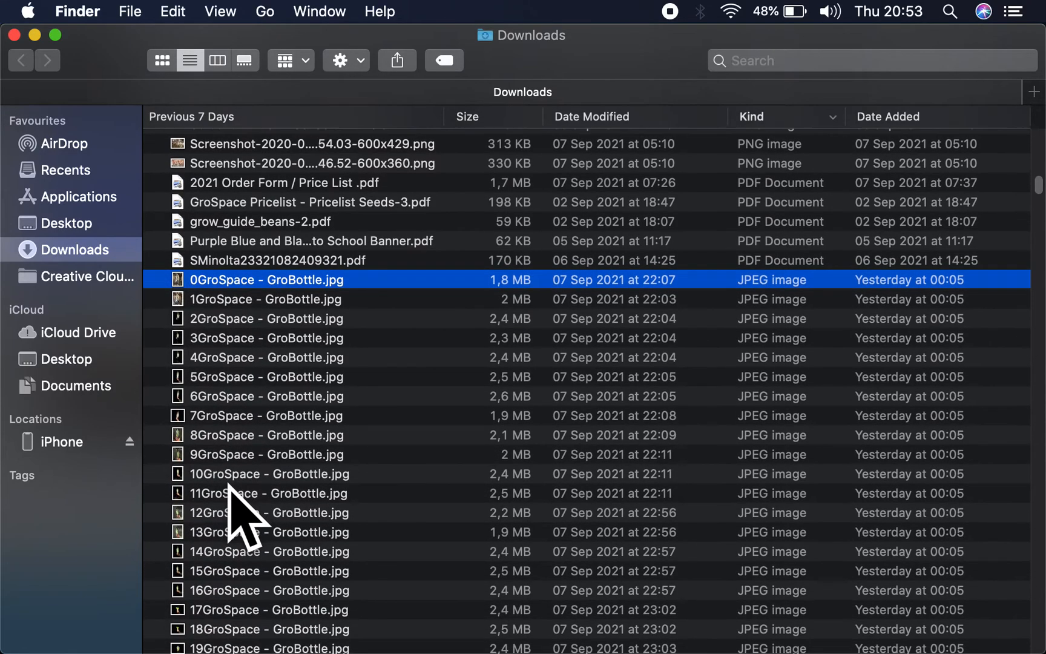
pyautogui.scroll(-5, 229, 497)
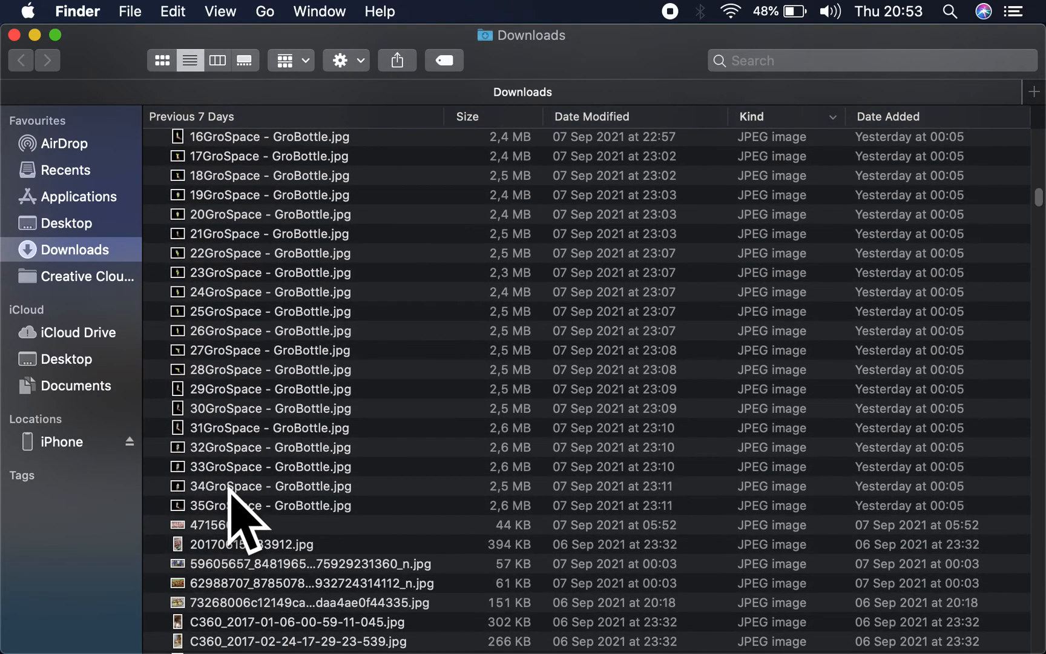
pyautogui.keyDown('shift'); pyautogui.click(229, 498); pyautogui.keyUp('shift')
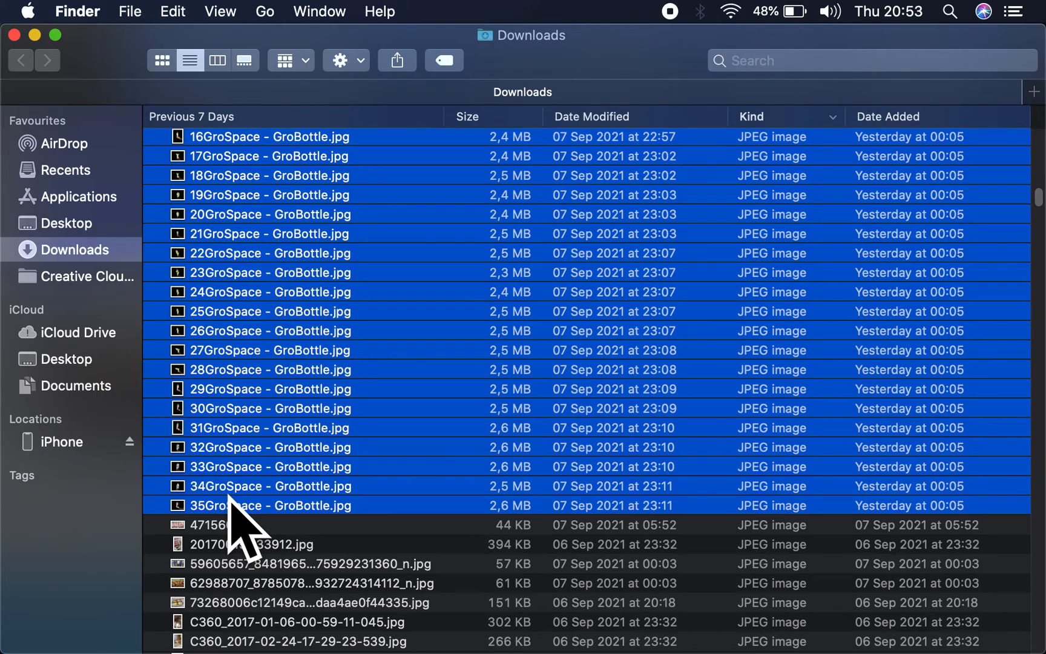
# - Open the selected GroBottle images in Preview and show them full screen
pyautogui.rightClick(229, 496)
pyautogui.moveTo(491, 203)
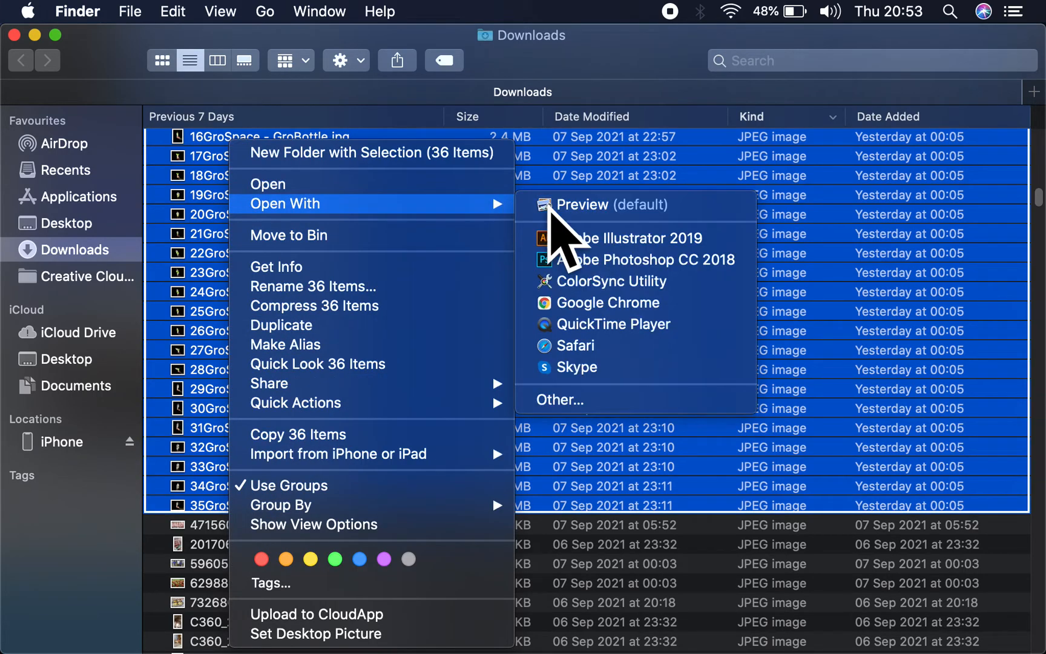
pyautogui.click(547, 206)
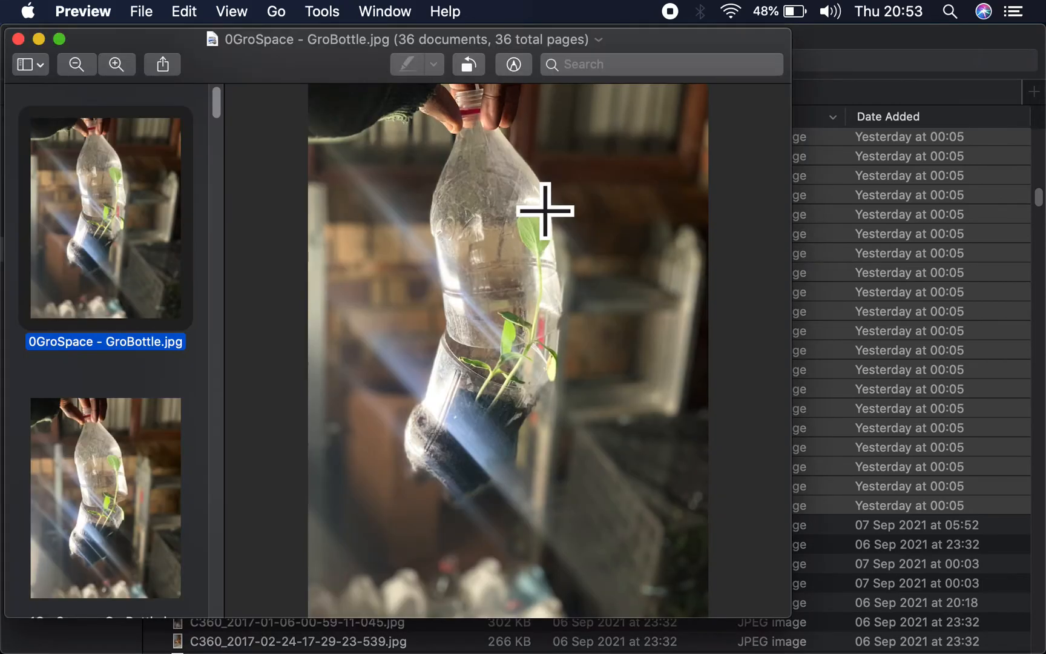
pyautogui.click(59, 39)
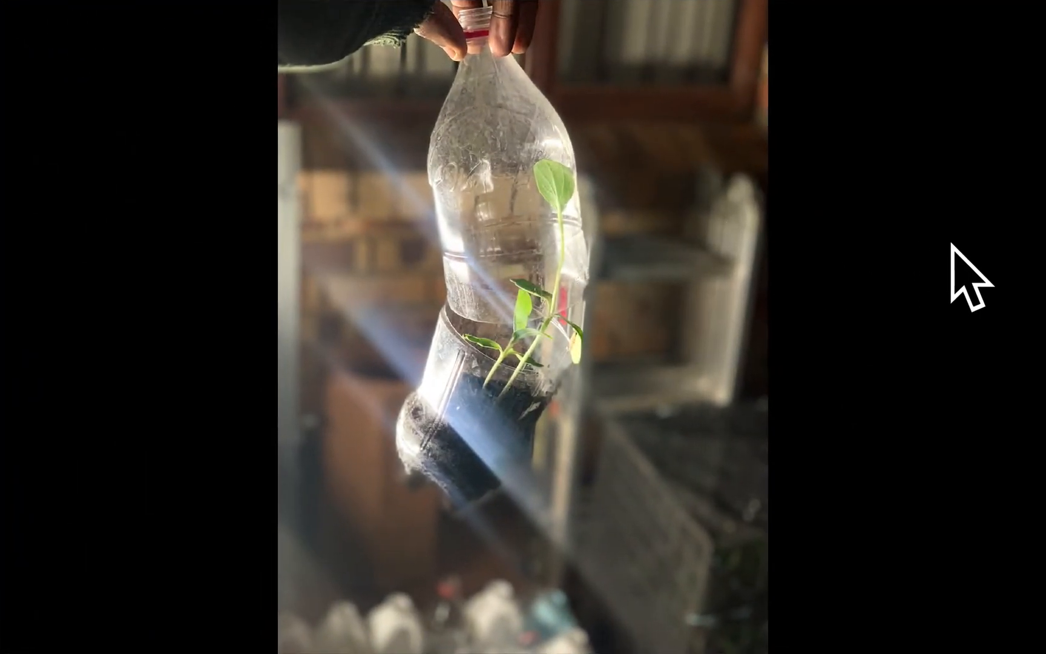
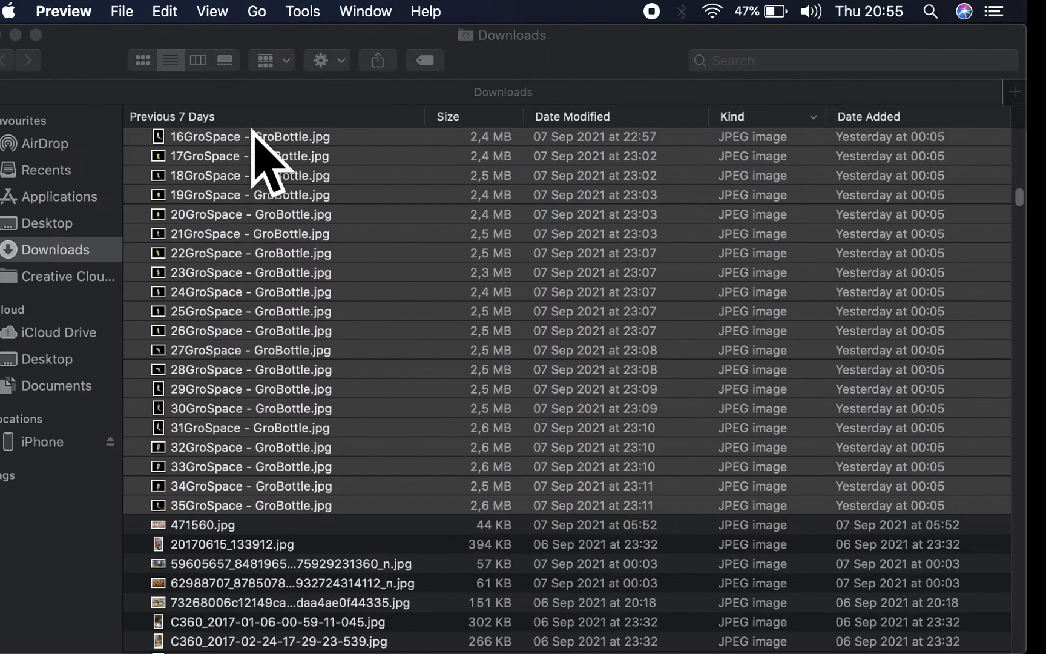
# - Return to the GroPoultry - One Day Old Chicks store page in Safari and select its full street address
pyautogui.click(0, 34)
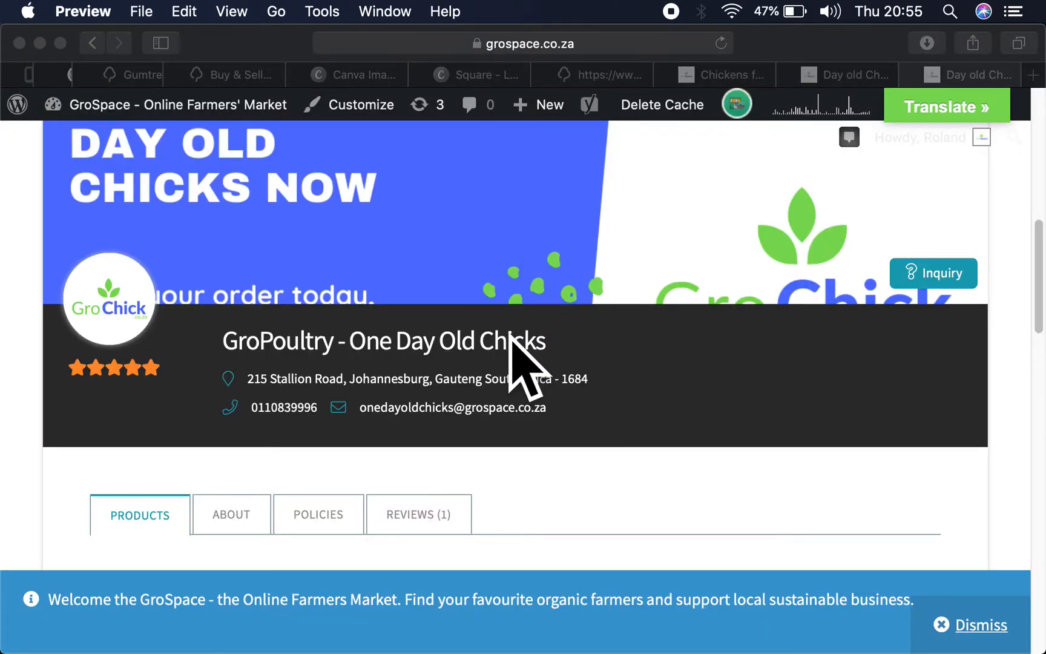
pyautogui.scroll(-2, 509, 348)
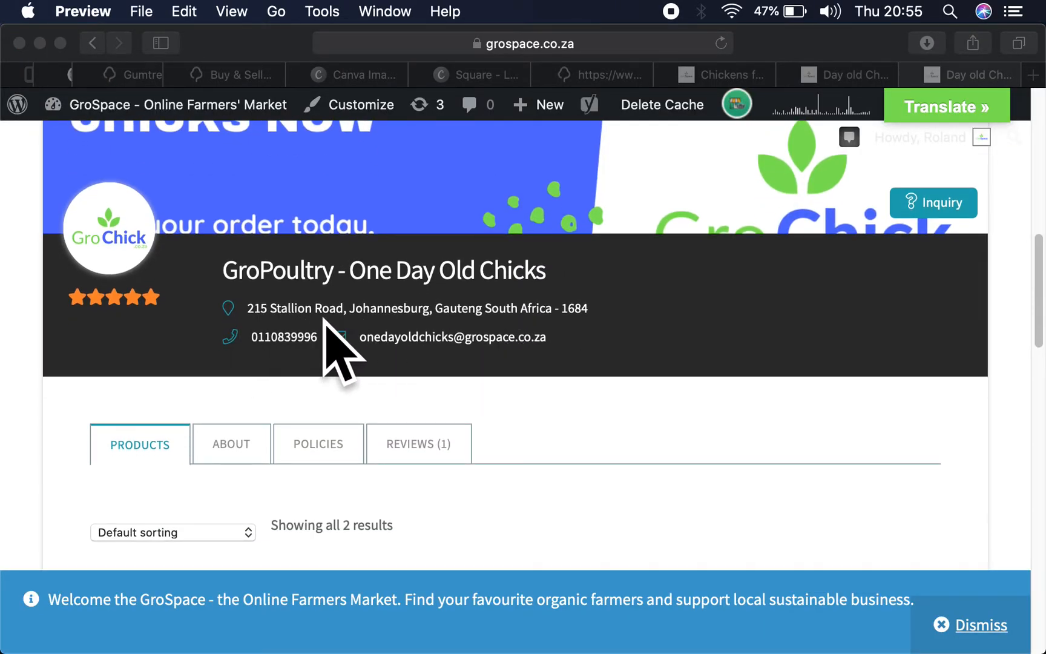
pyautogui.click(247, 308)
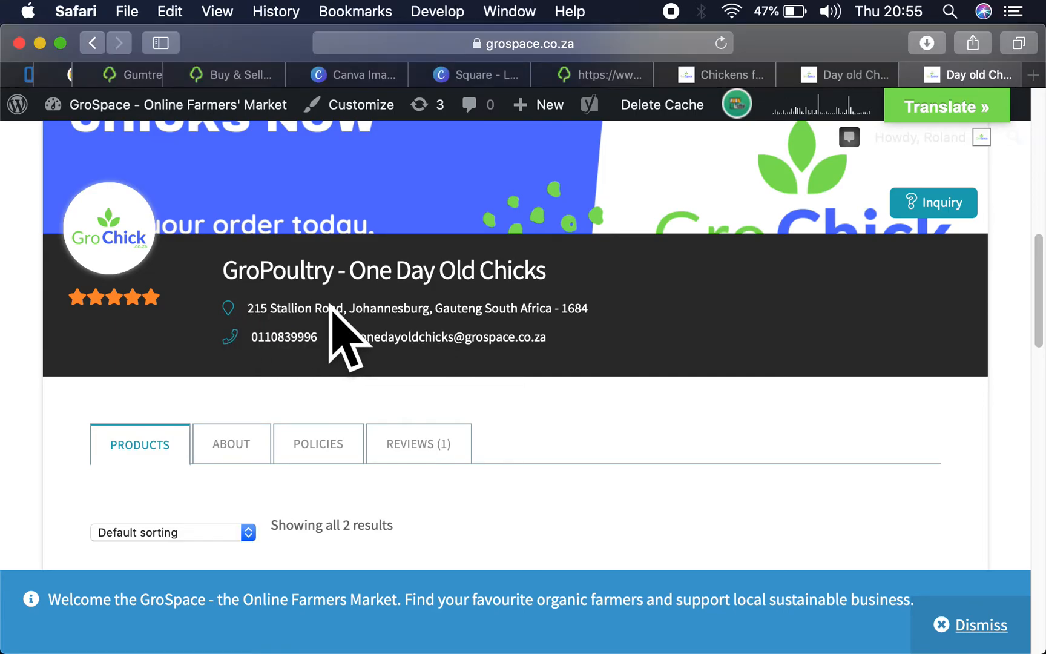
pyautogui.moveTo(248, 307); pyautogui.dragTo(510, 302)
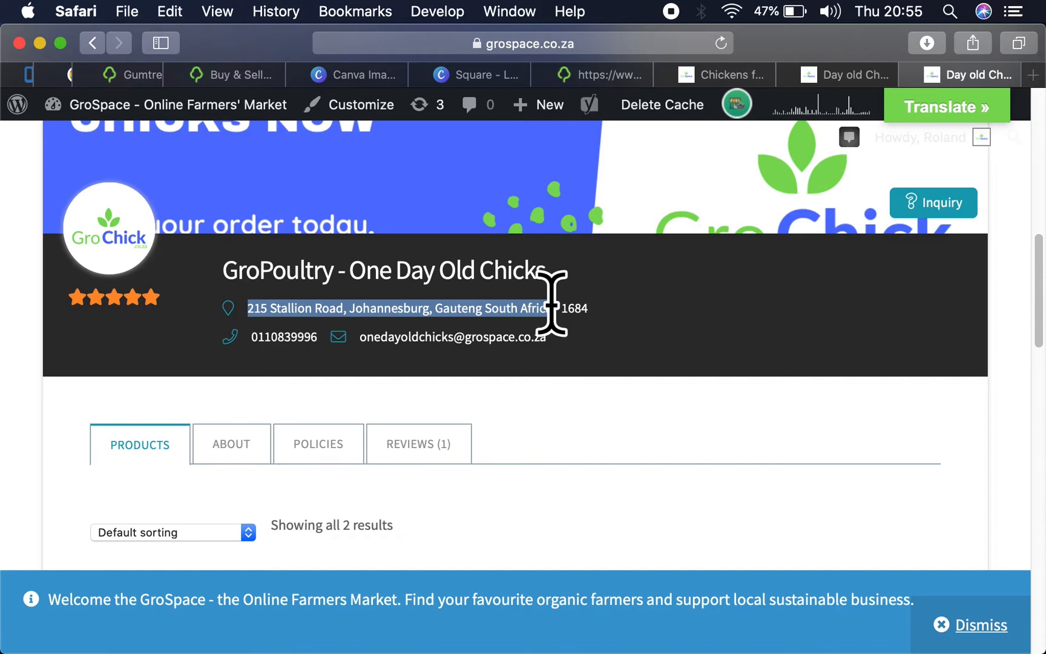
pyautogui.moveTo(551, 303); pyautogui.dragTo(618, 303)
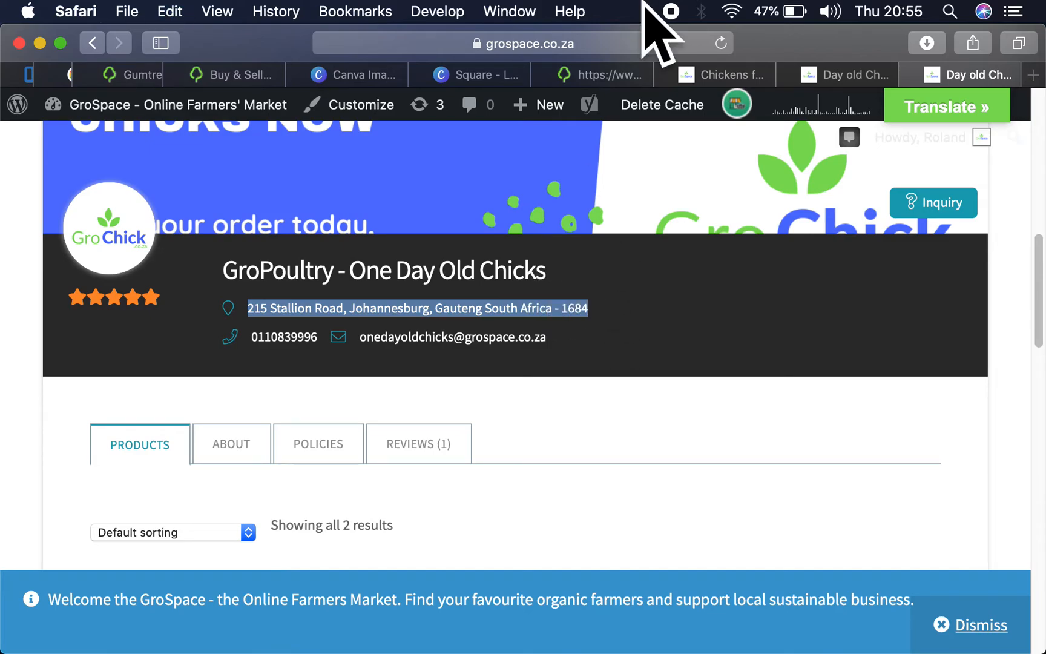
# - Switch to the Gumtree profile form and check its contact, location, website and description fields for somewhere to put the address
pyautogui.click(613, 76)
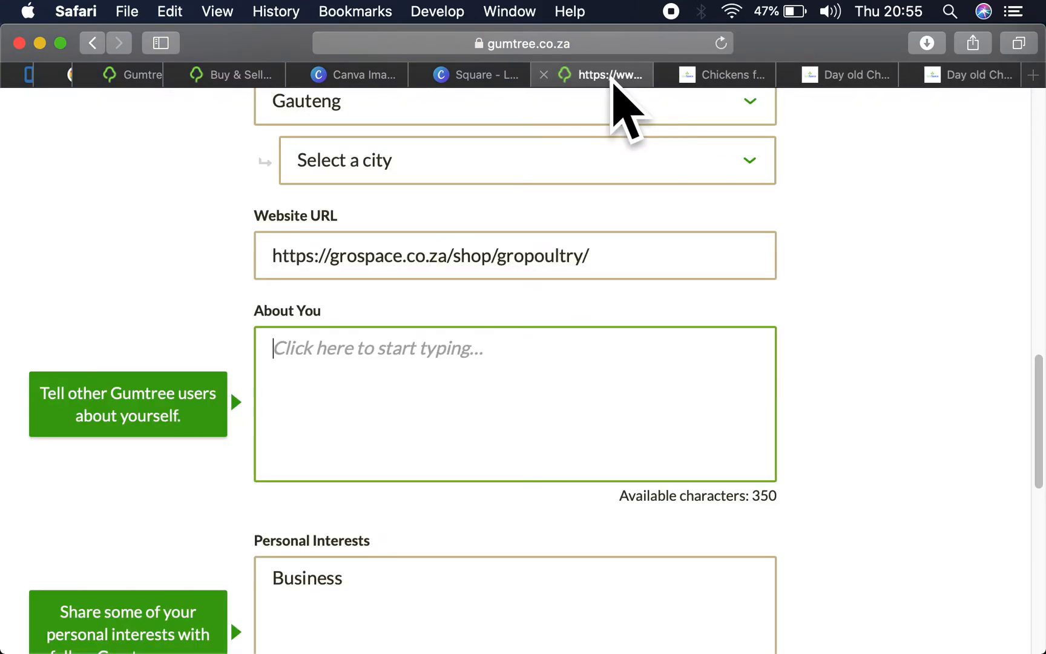
pyautogui.scroll(-10, 430, 363)
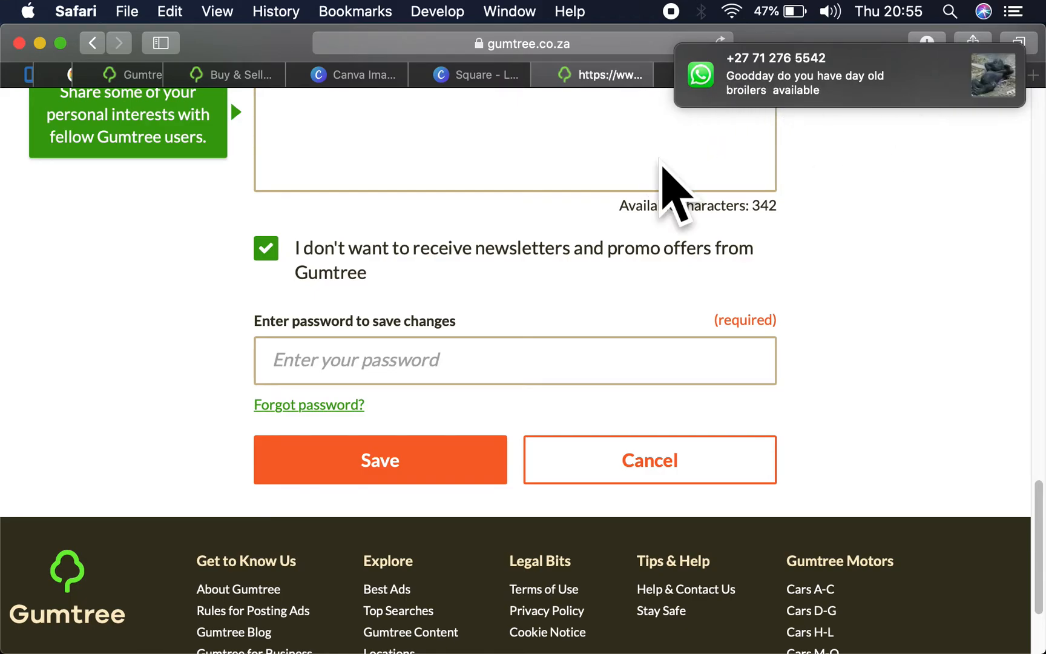
pyautogui.scroll(10, 677, 187)
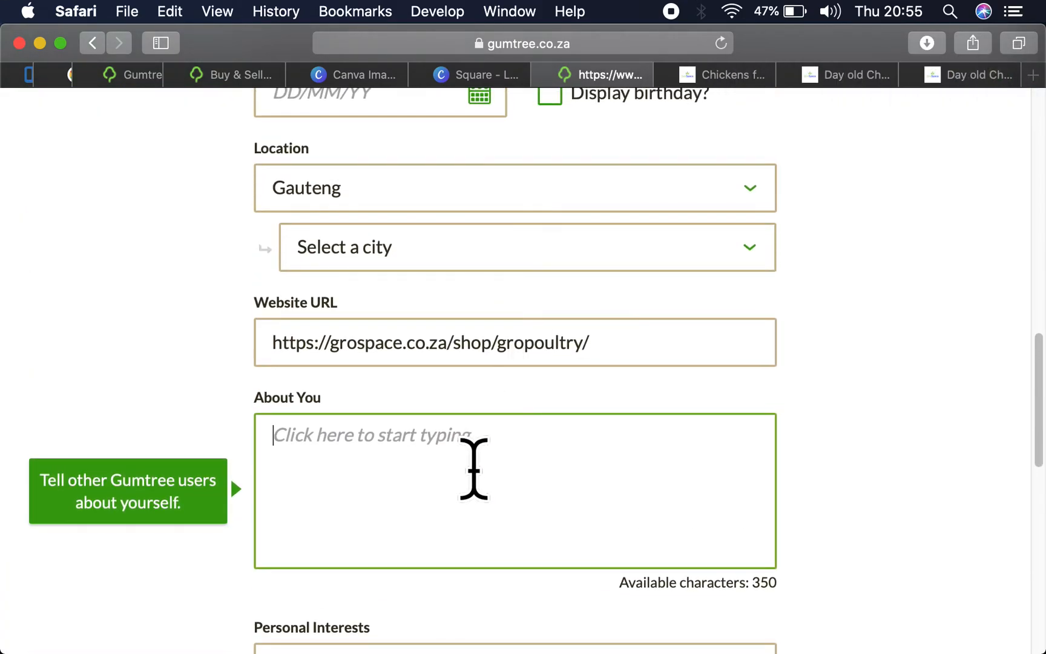
pyautogui.scroll(6, 475, 470)
pyautogui.scroll(6, 475, 471)
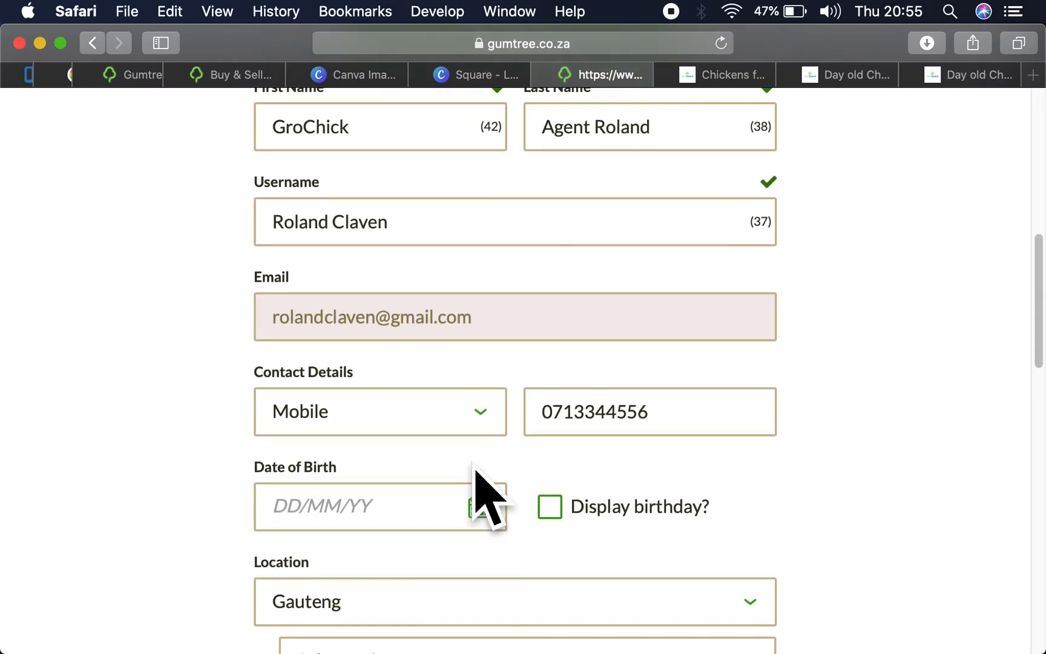
pyautogui.scroll(-10, 474, 466)
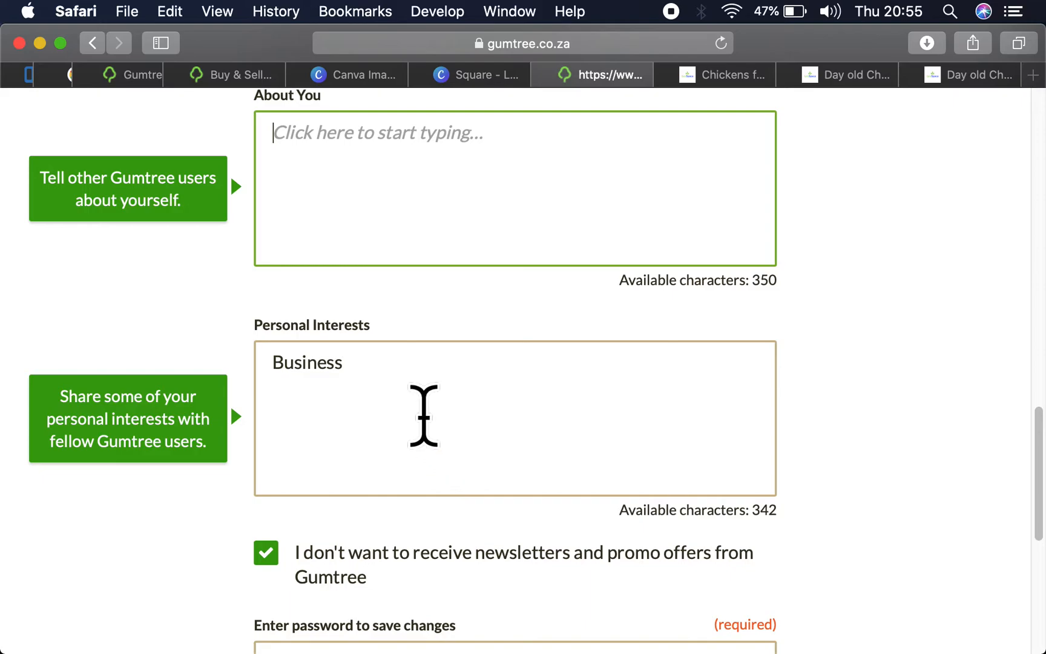
pyautogui.scroll(-4, 416, 385)
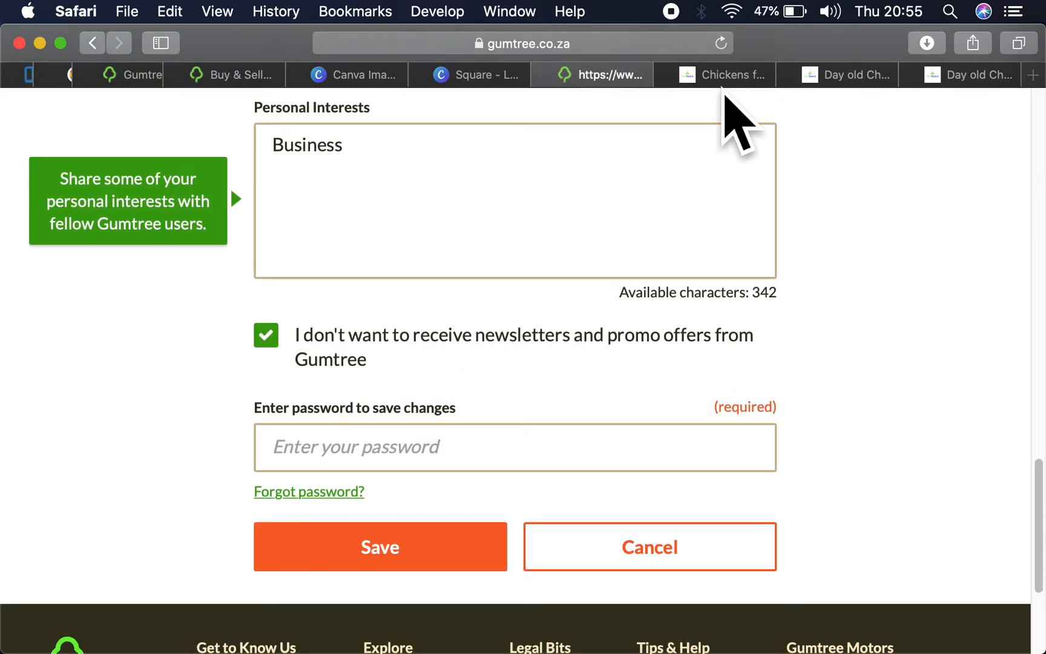
# - Open the About section of the GroPoultry store page and copy both paragraphs of the GroChick description
pyautogui.click(854, 74)
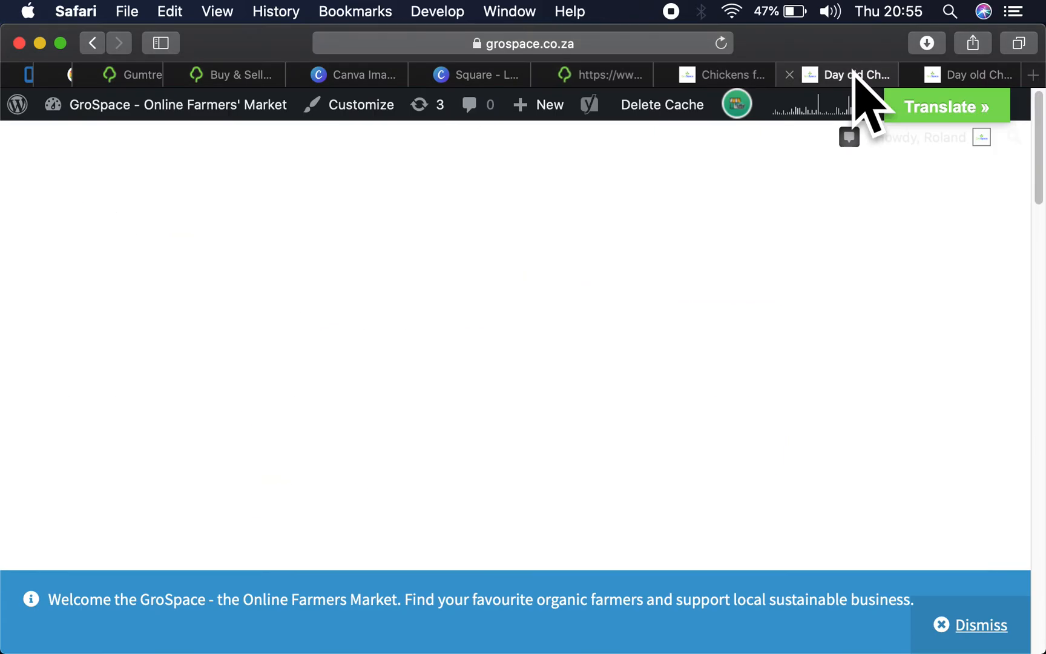
pyautogui.click(956, 67)
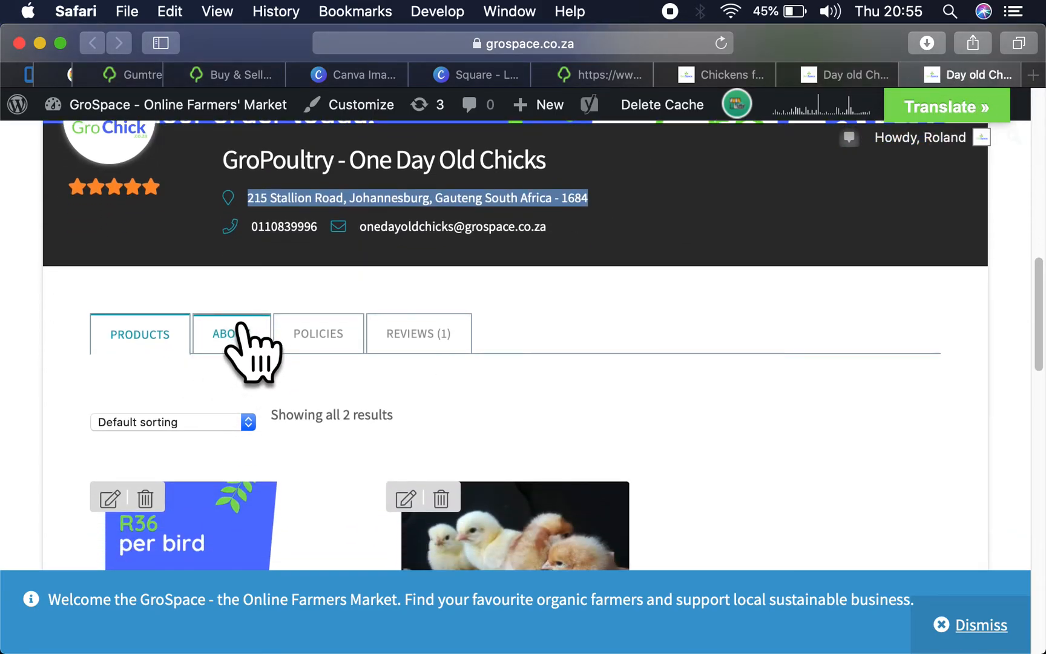
pyautogui.click(245, 332)
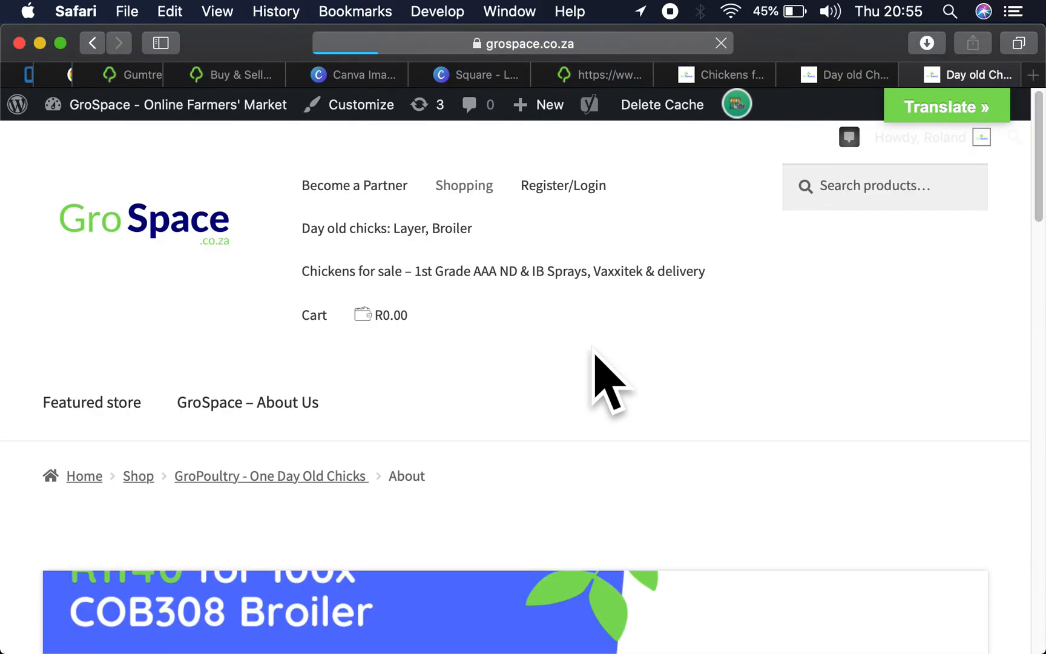
pyautogui.scroll(-20, 592, 348)
pyautogui.scroll(6, 592, 348)
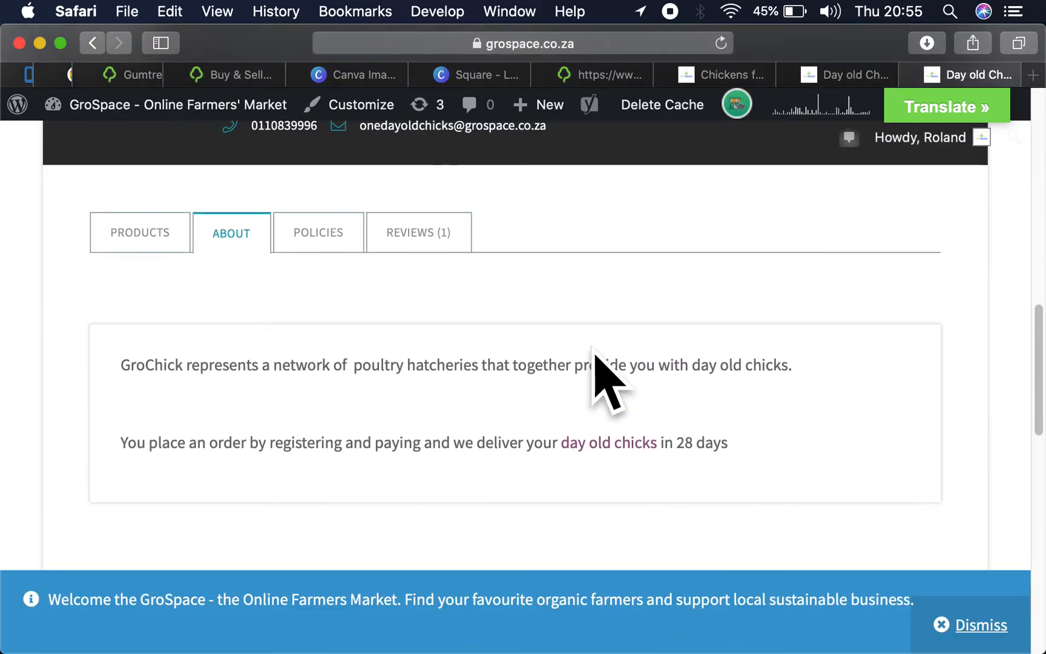
pyautogui.scroll(-1, 594, 349)
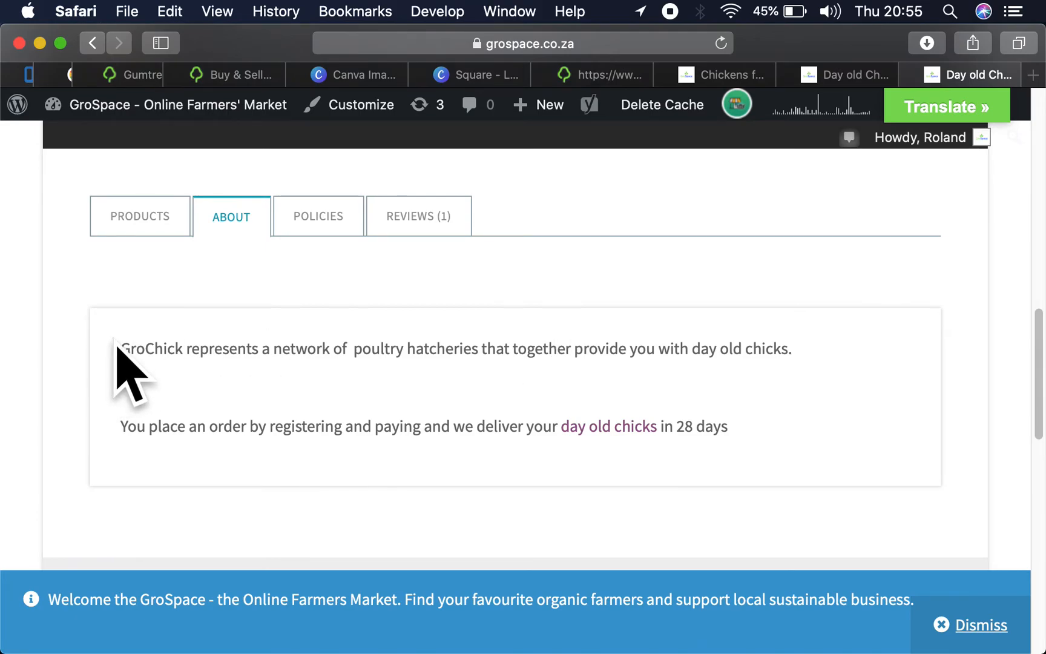
pyautogui.moveTo(117, 345); pyautogui.dragTo(764, 435)
pyautogui.press('super+c')
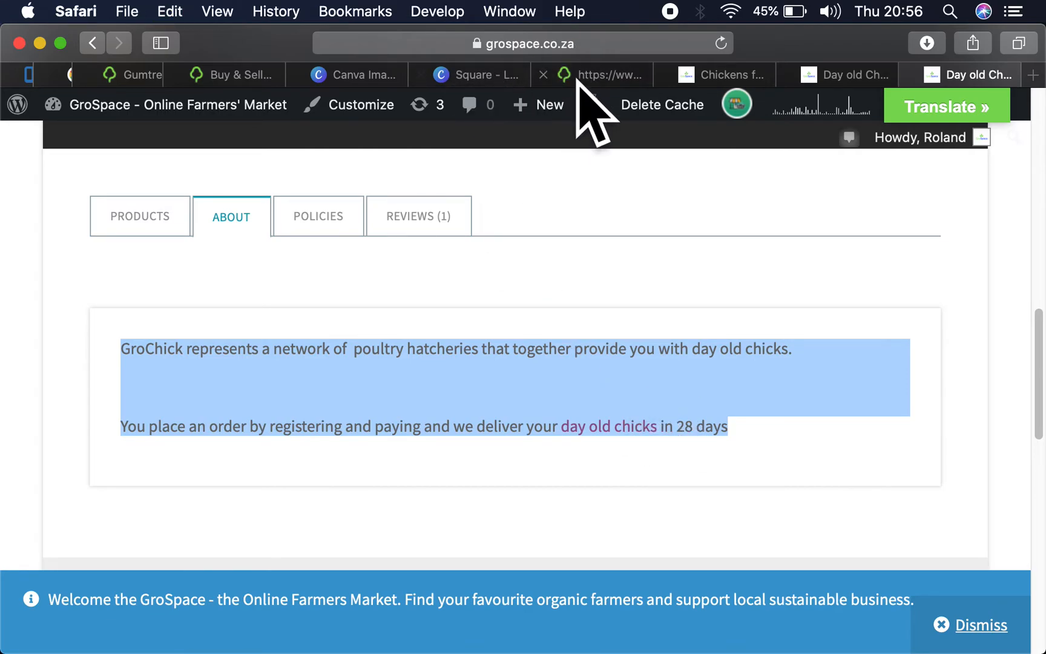
# - Paste the copied GroChick description into the About You field of the Gumtree profile
pyautogui.click(587, 82)
pyautogui.scroll(10, 480, 160)
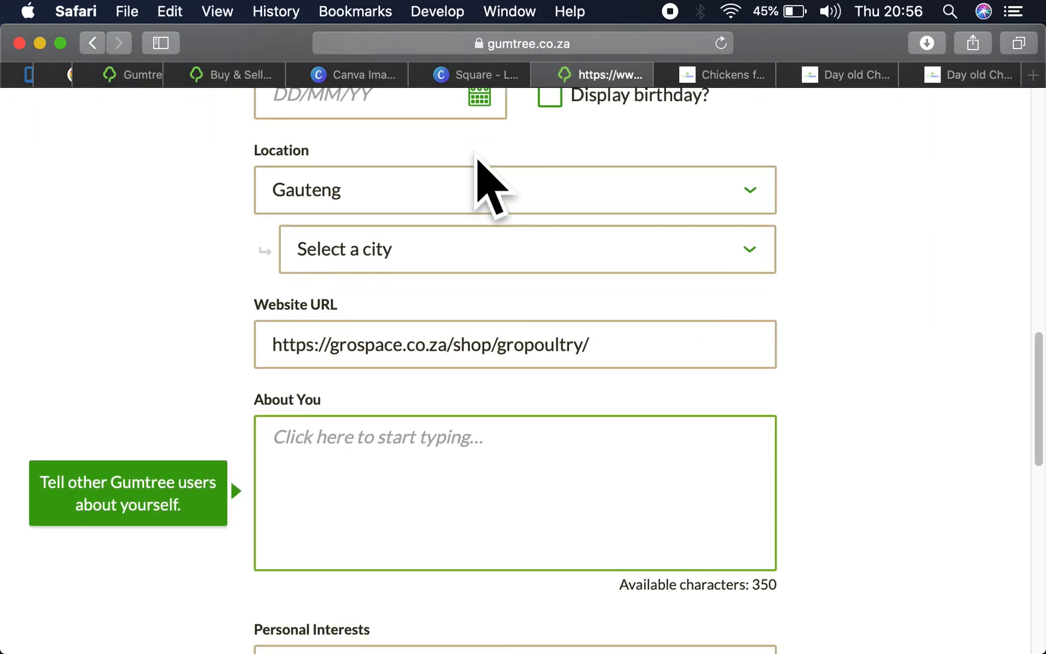
pyautogui.click(379, 381)
pyautogui.press('super+v')
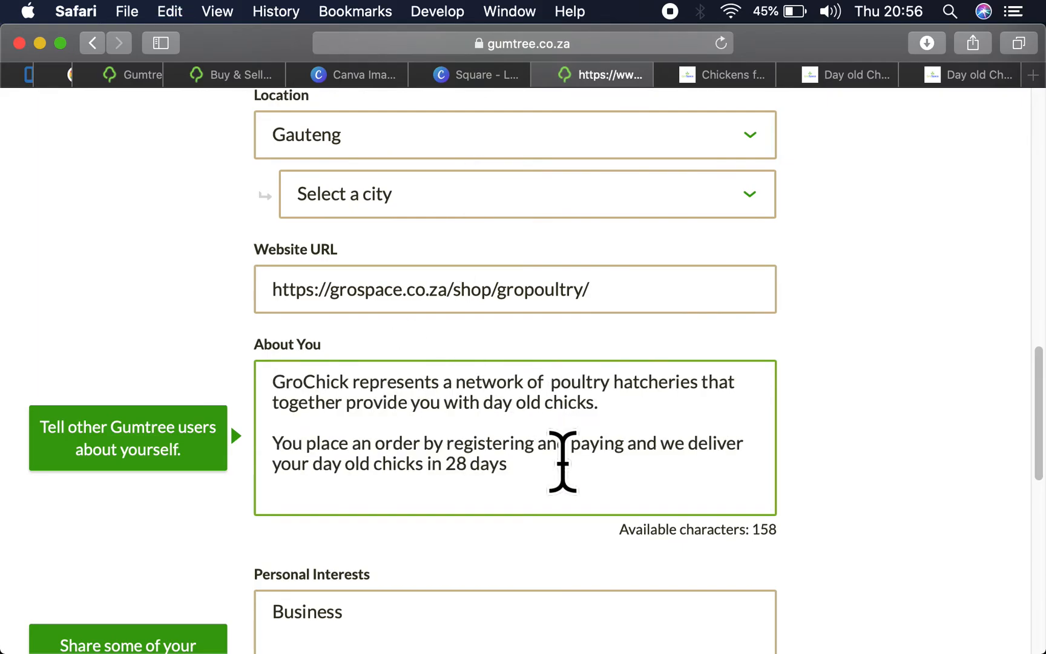
# - Enter the account password and try to save the profile changes
pyautogui.scroll(-10, 562, 462)
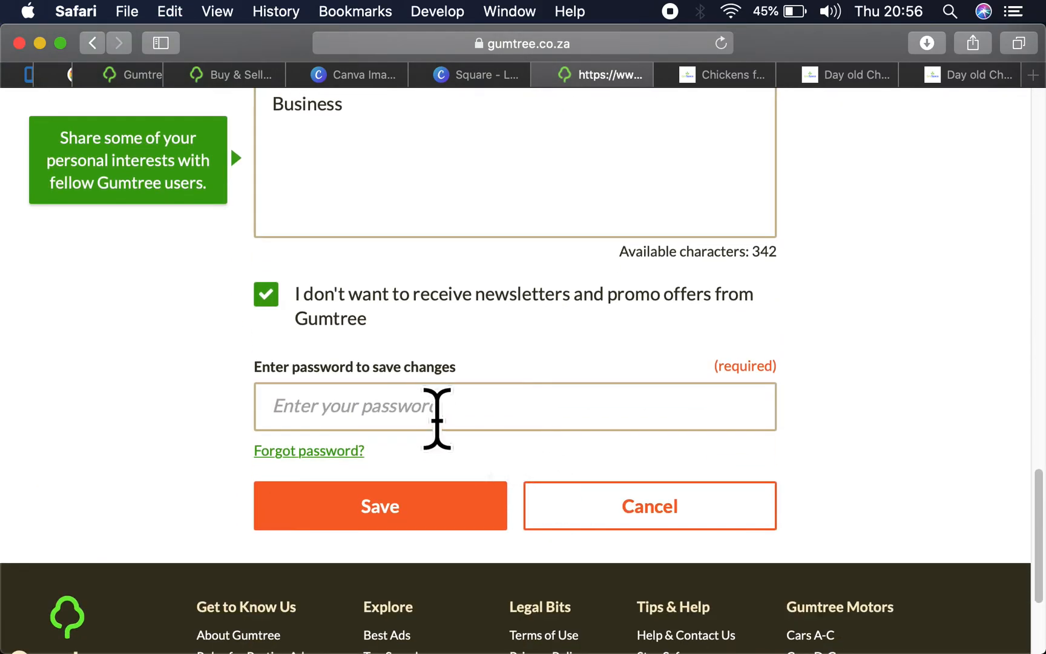
pyautogui.click(437, 409)
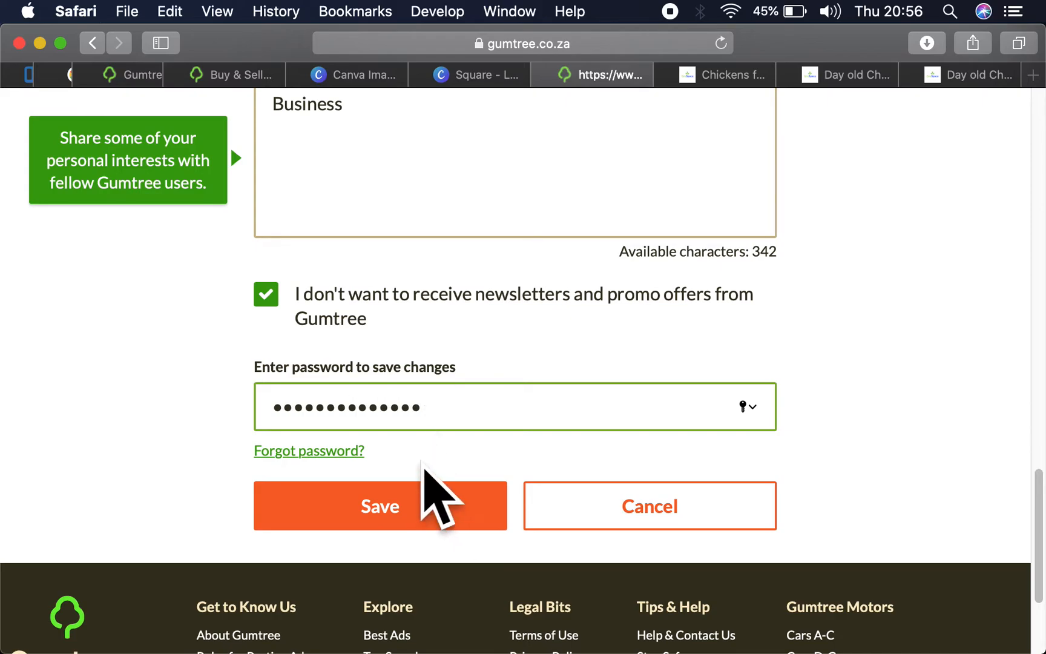
pyautogui.click(438, 512)
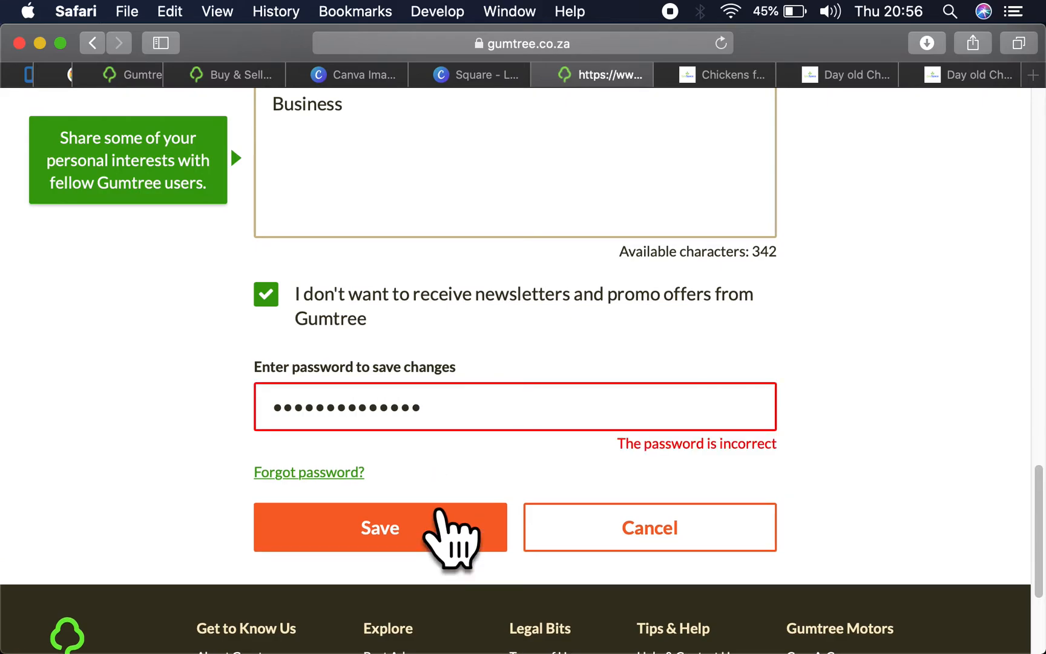
# - Replace the entered text with another account password, save the profile changes and close the confirmation
pyautogui.moveTo(439, 408); pyautogui.dragTo(227, 417)
pyautogui.write('p')
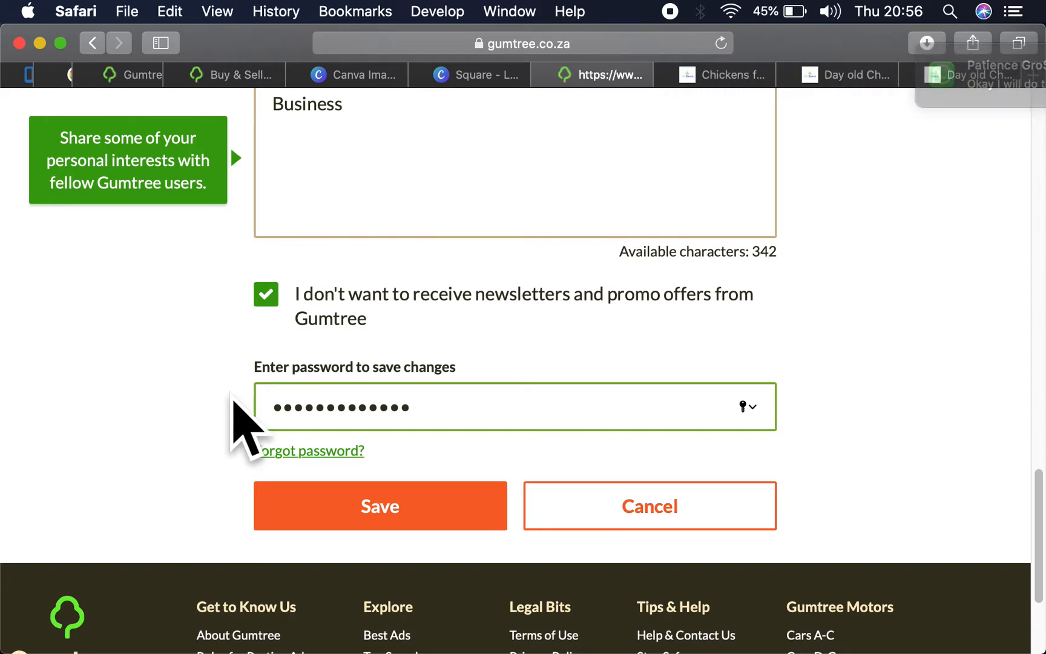
pyautogui.click(414, 494)
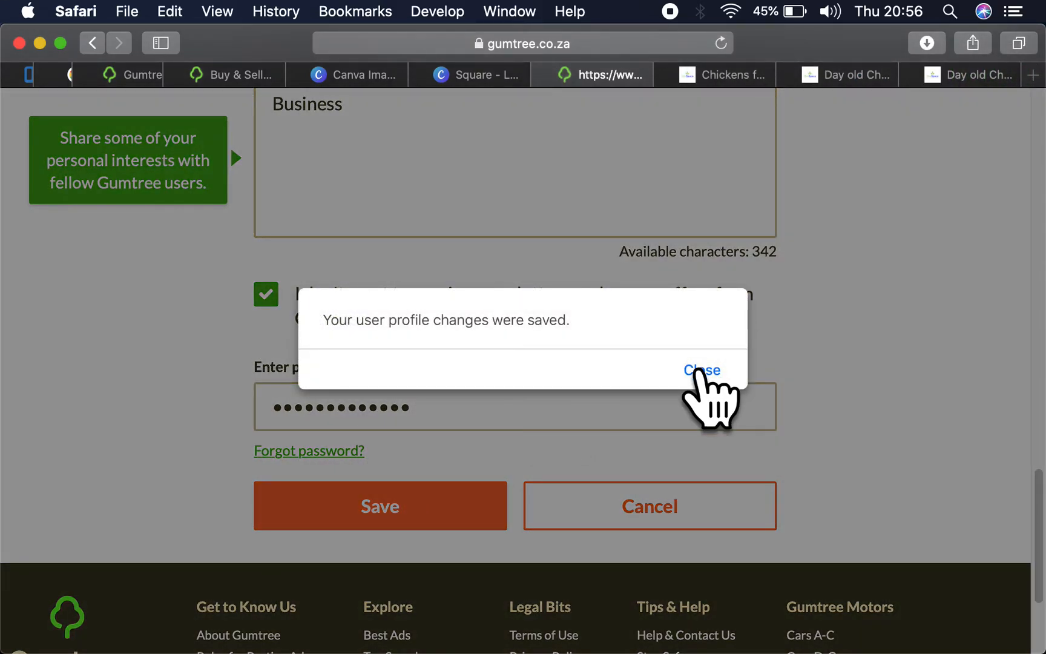
pyautogui.click(702, 371)
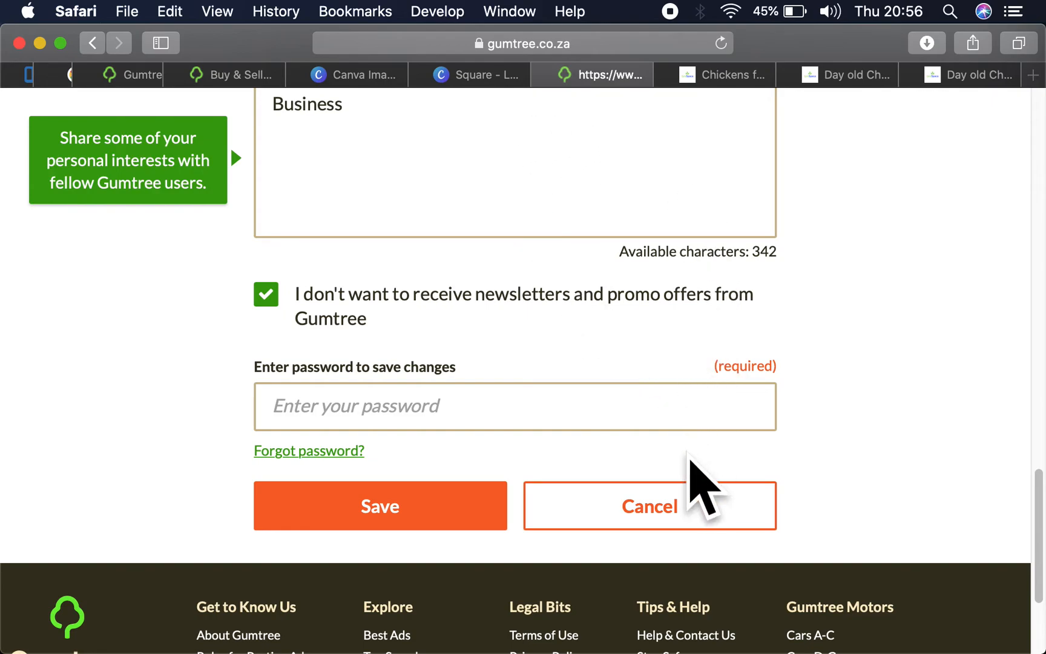
# - Open the account's My Ads page and let Safari save the Gumtree password
pyautogui.scroll(10, 929, 266)
pyautogui.scroll(6, 935, 279)
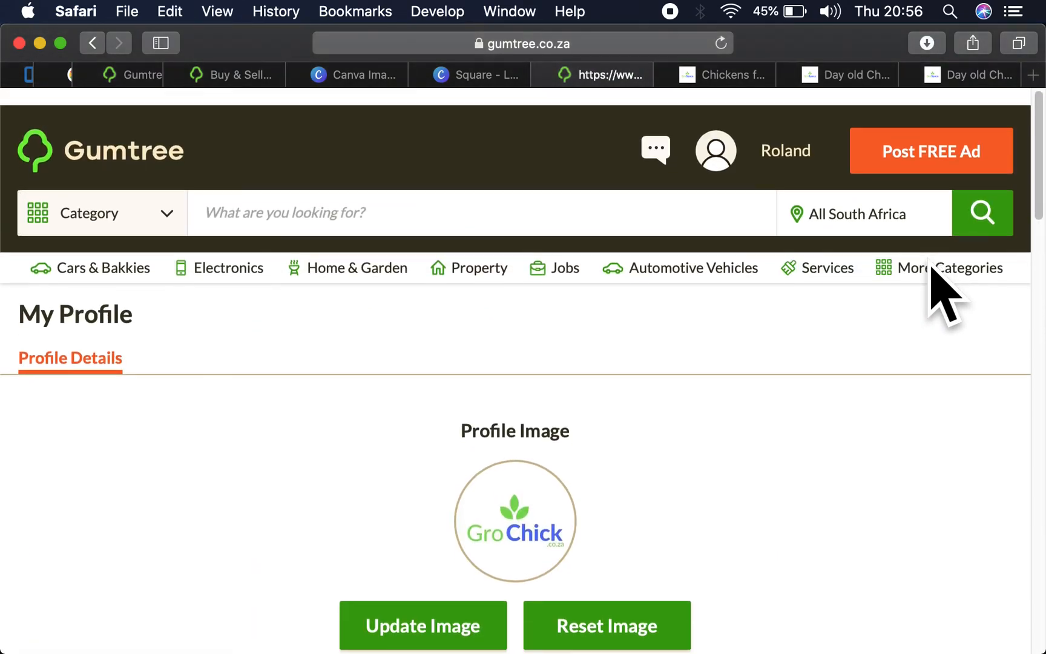
pyautogui.moveTo(787, 138)
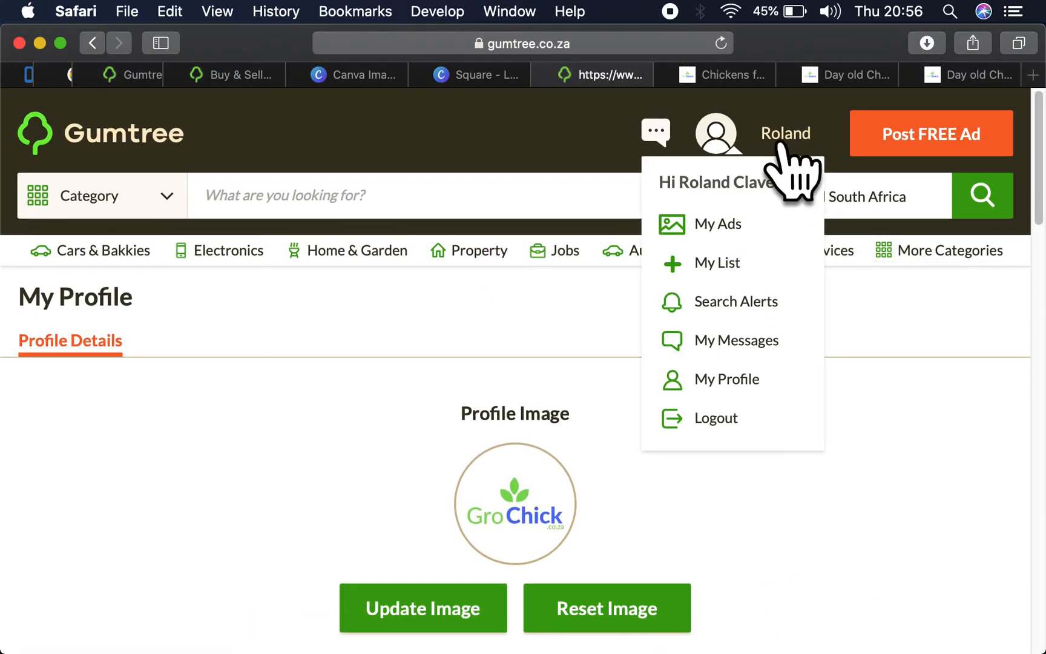
pyautogui.click(728, 218)
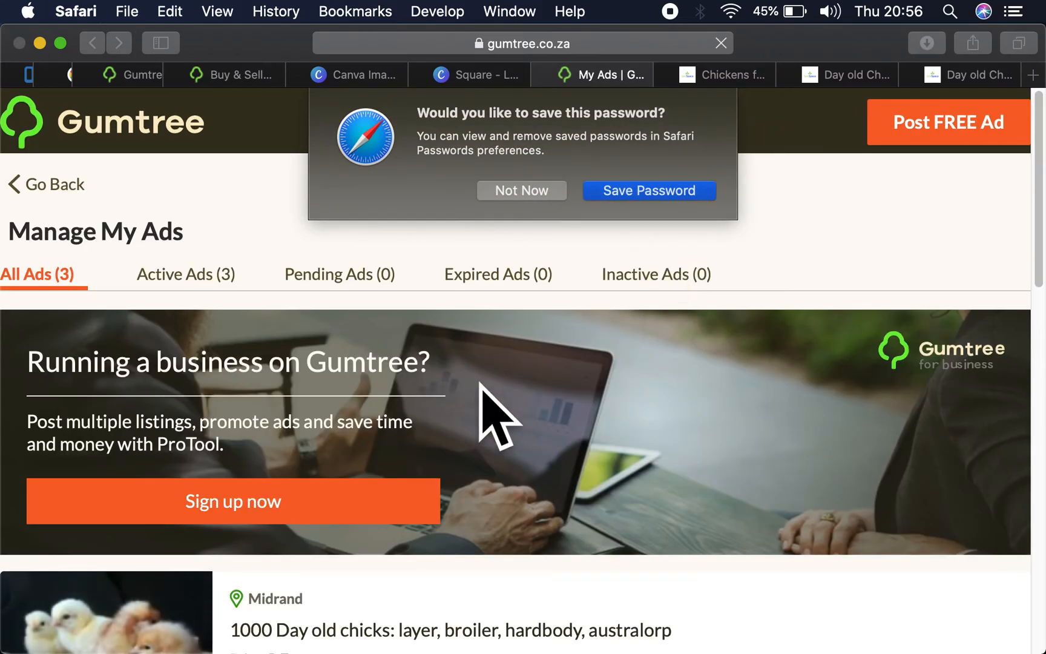
pyautogui.click(611, 191)
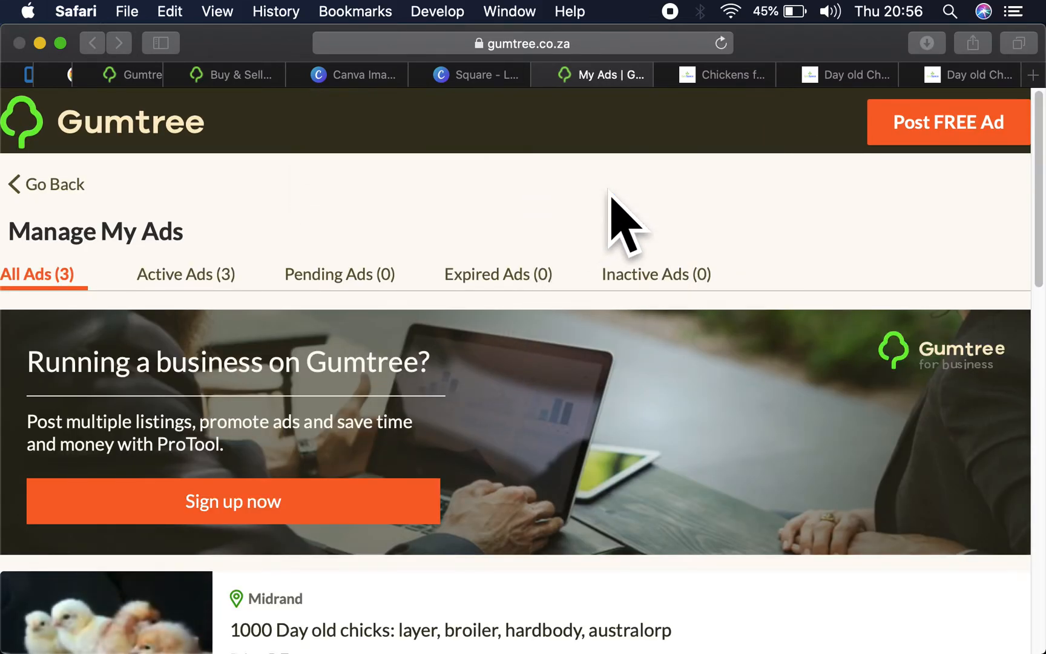
# - Open the onions, baby spinach, marogo and broad beans ad for editing and allow Gumtree to use the current location
pyautogui.scroll(-1, 491, 364)
pyautogui.scroll(-6, 492, 356)
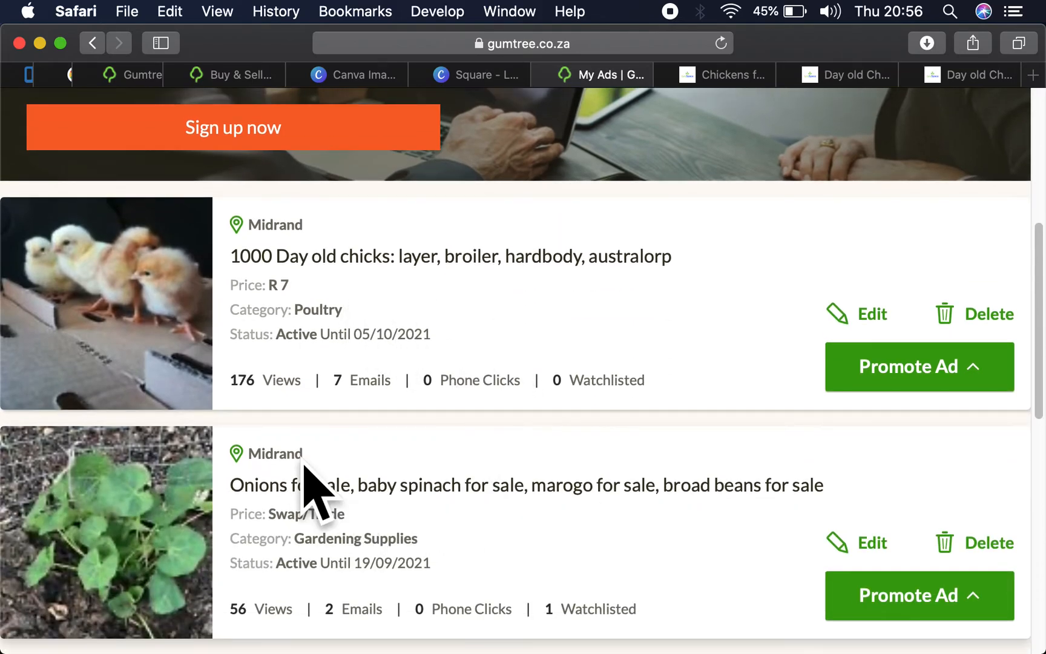
pyautogui.scroll(-2, 257, 412)
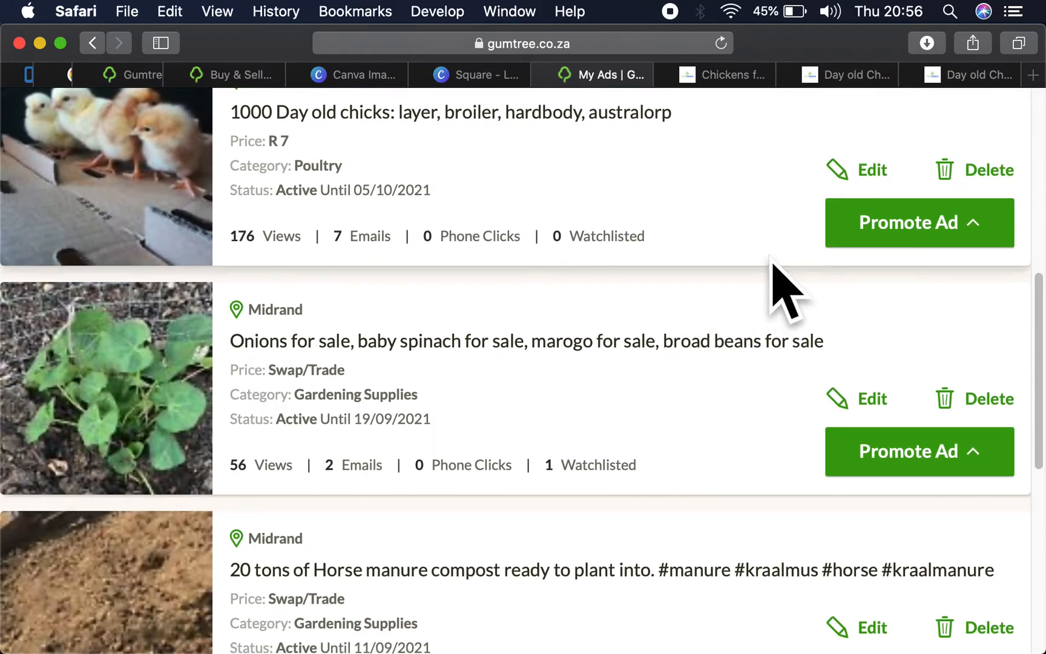
pyautogui.scroll(-4, 242, 490)
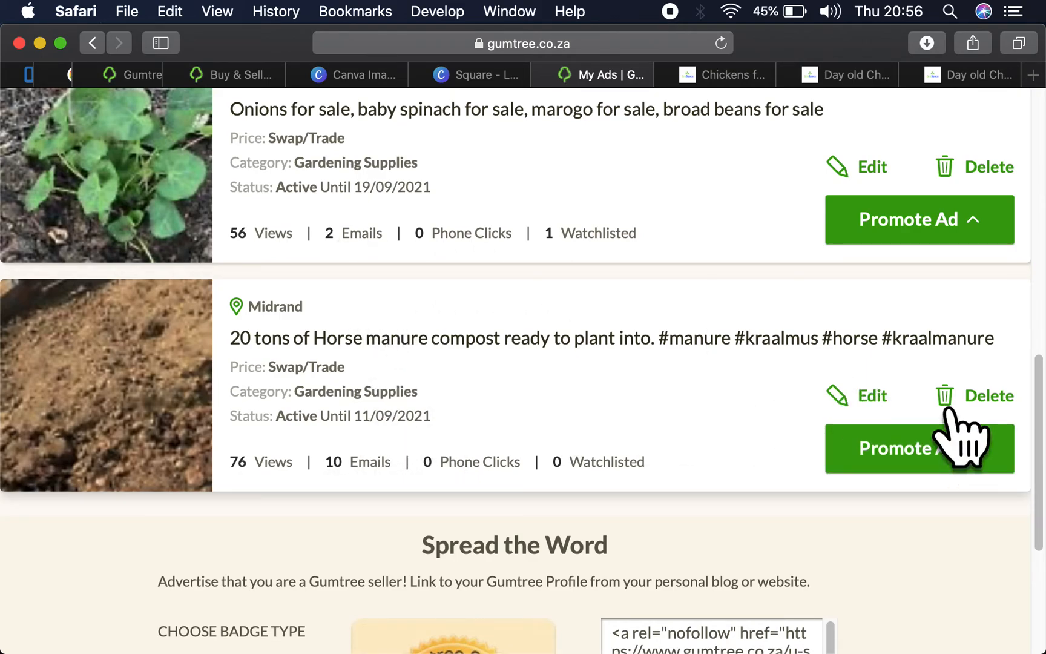
pyautogui.scroll(4, 684, 381)
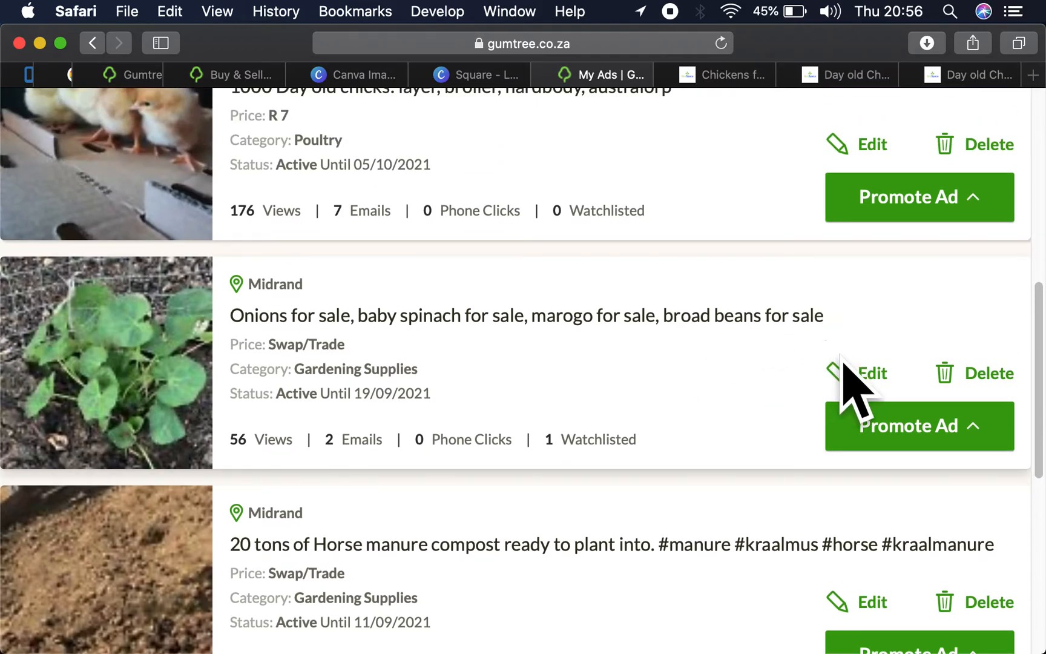
pyautogui.click(870, 376)
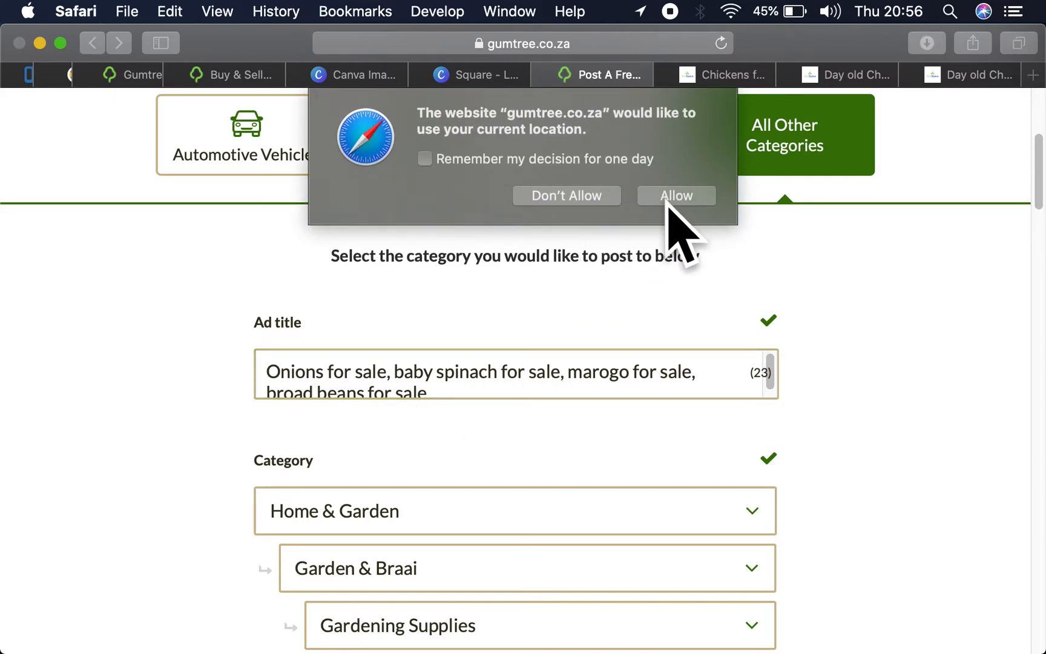
pyautogui.click(668, 201)
pyautogui.scroll(-4, 474, 339)
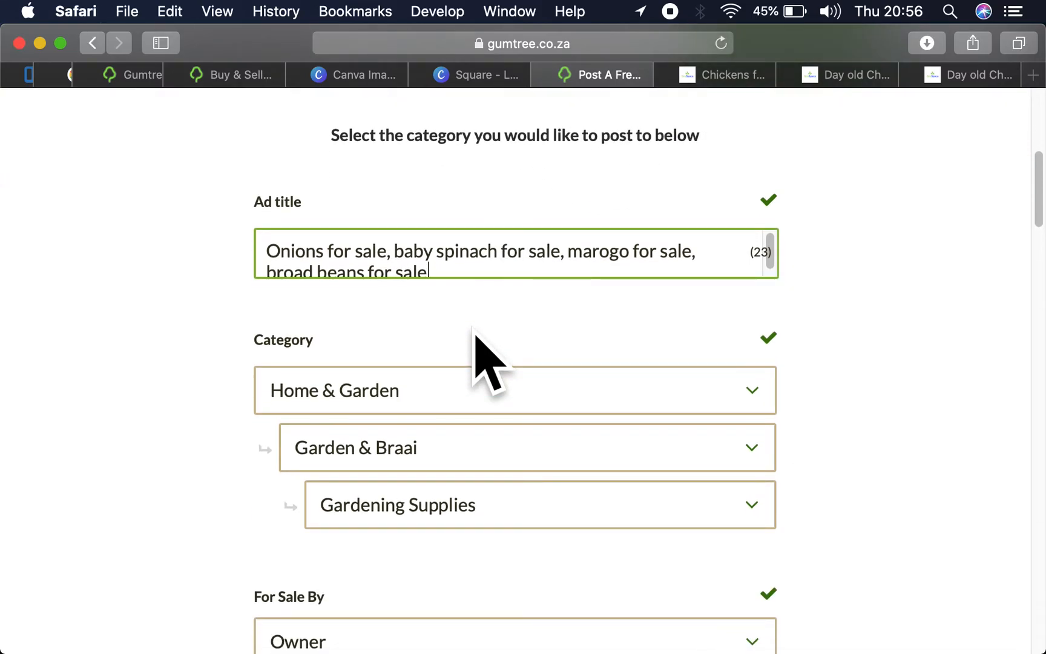
# - Review the vegetable ad's category, seller, condition, location, description and pictures in the edit form
pyautogui.scroll(-2, 474, 339)
pyautogui.scroll(-20, 474, 339)
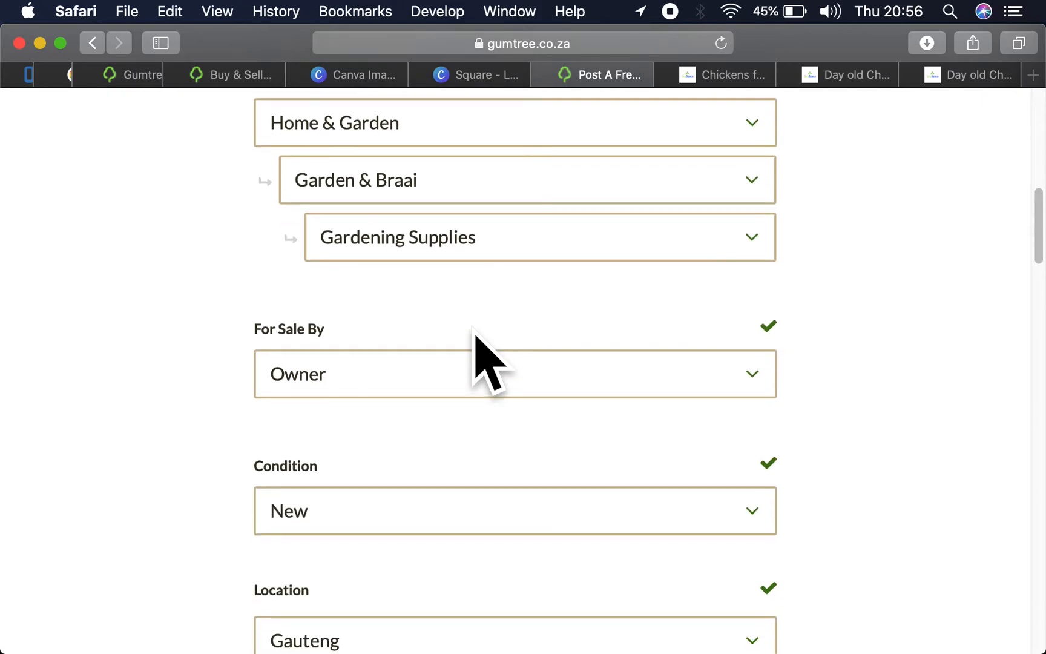
pyautogui.scroll(-3, 474, 339)
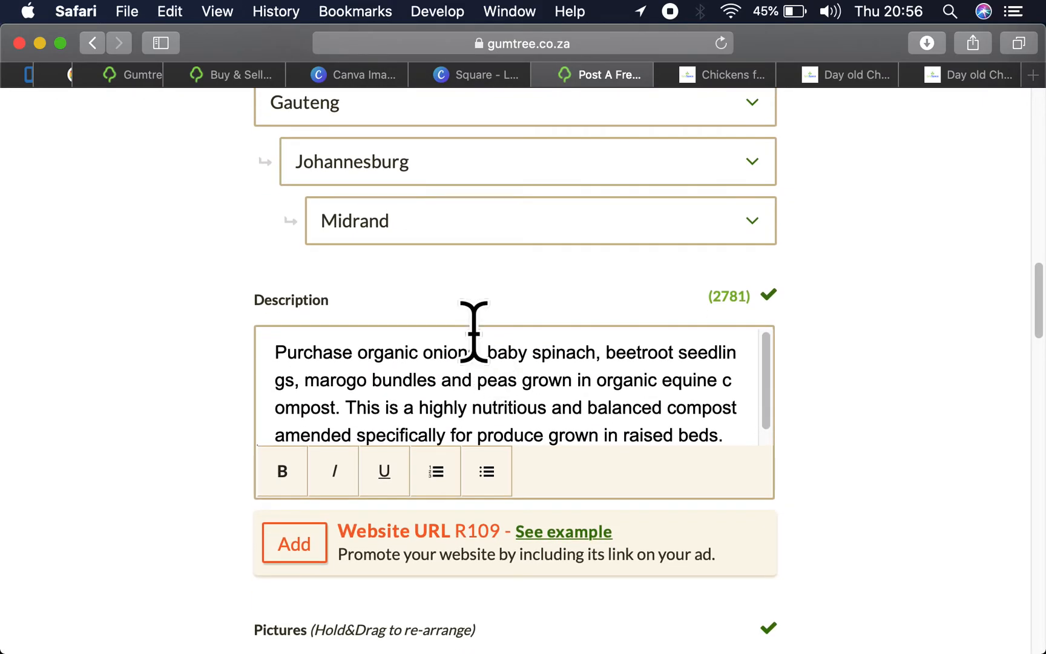
pyautogui.scroll(-1, 466, 360)
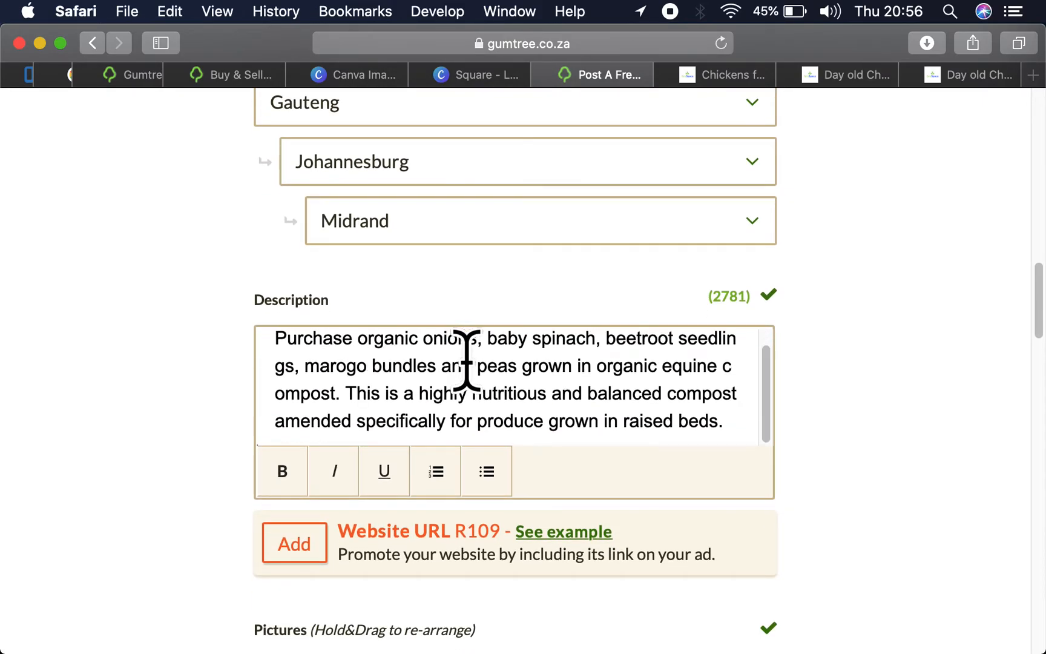
pyautogui.scroll(-5, 466, 360)
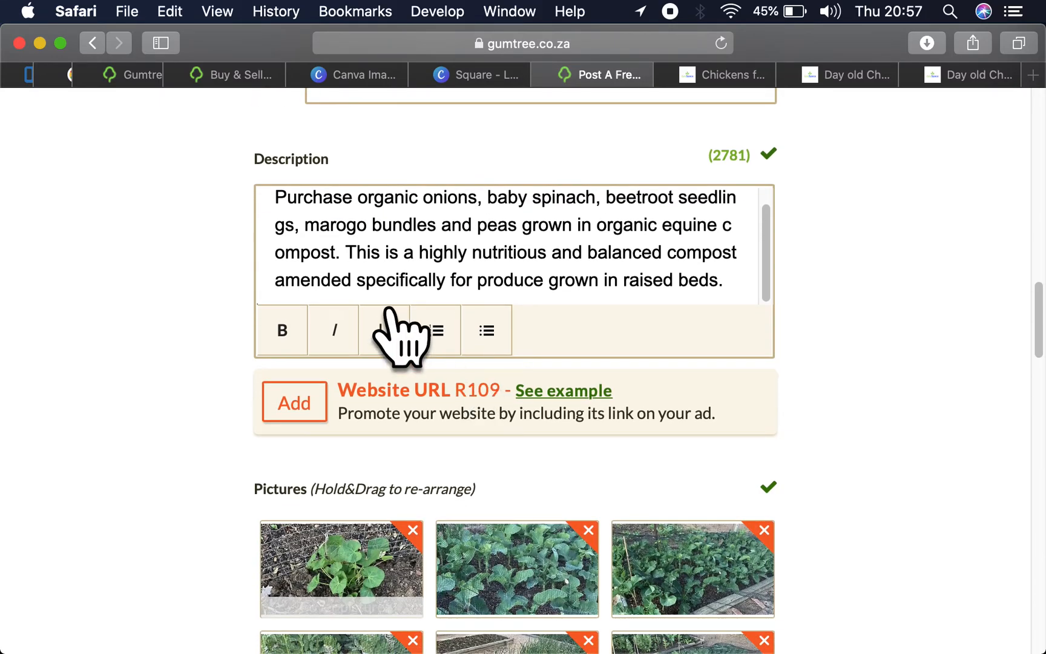
pyautogui.scroll(-8, 894, 509)
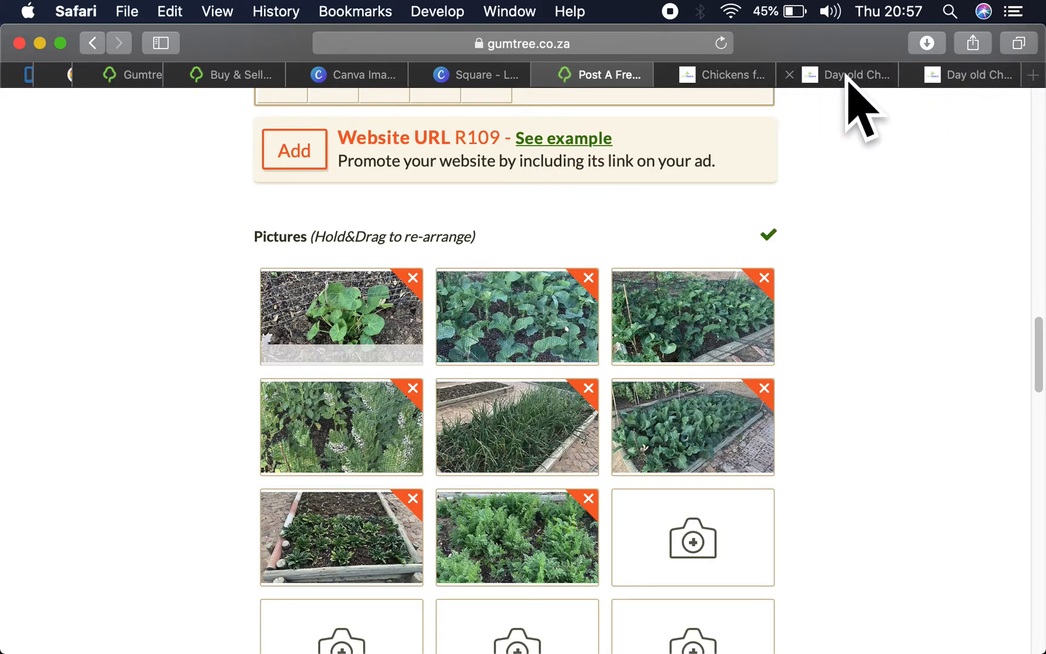
# - Switch to the GroChick - Square design in Canva and duplicate the blue page advertising a consultation from R15 000
pyautogui.click(475, 76)
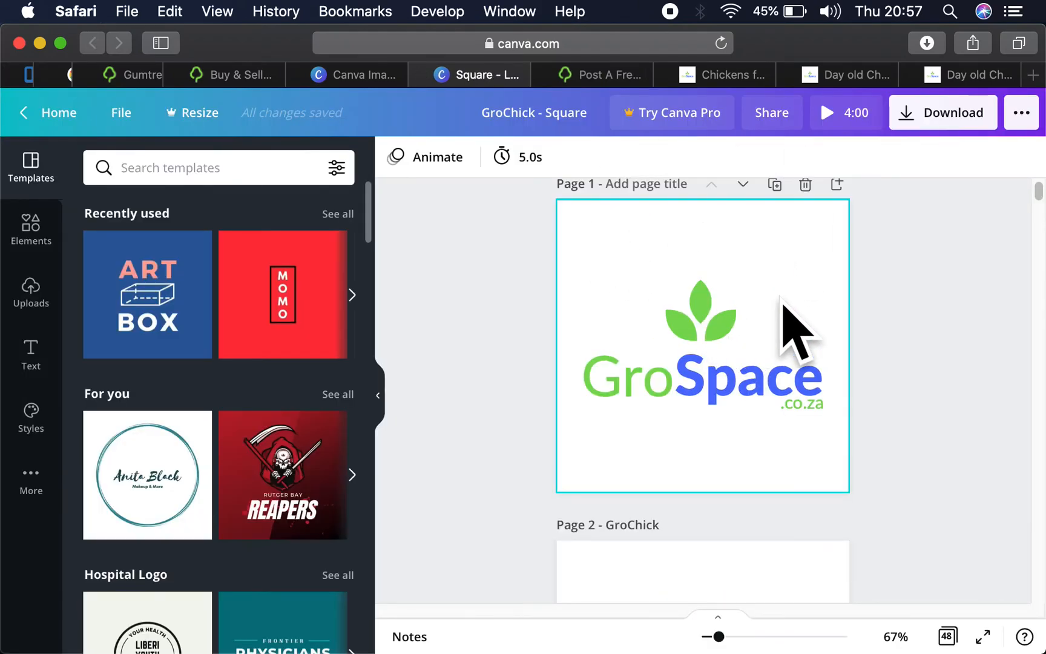
pyautogui.scroll(-10, 776, 334)
pyautogui.scroll(-7, 782, 339)
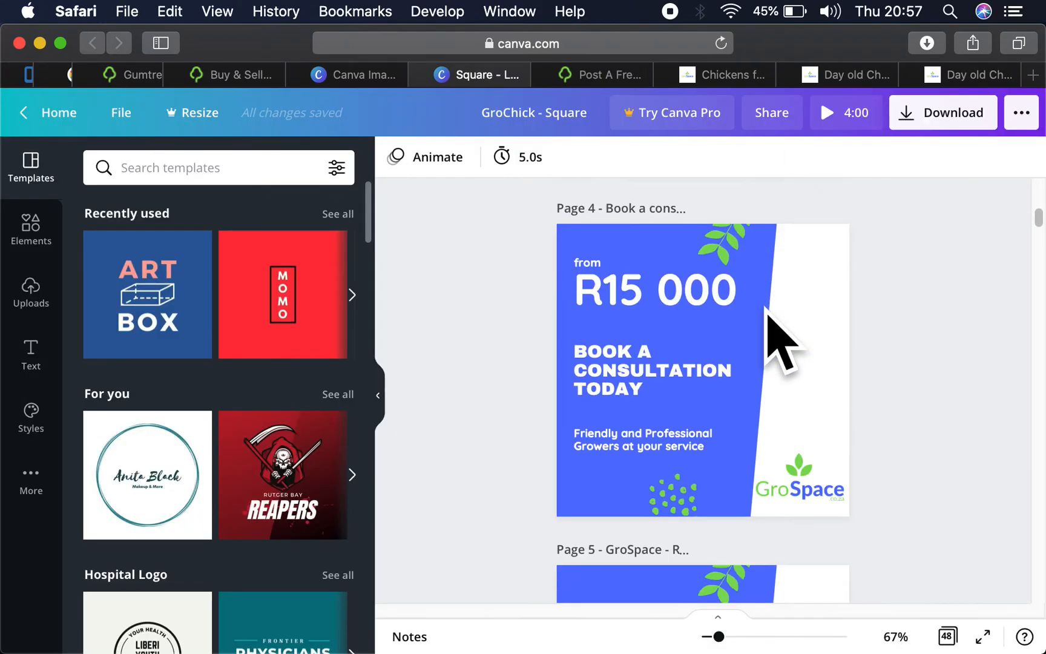
pyautogui.scroll(2, 783, 345)
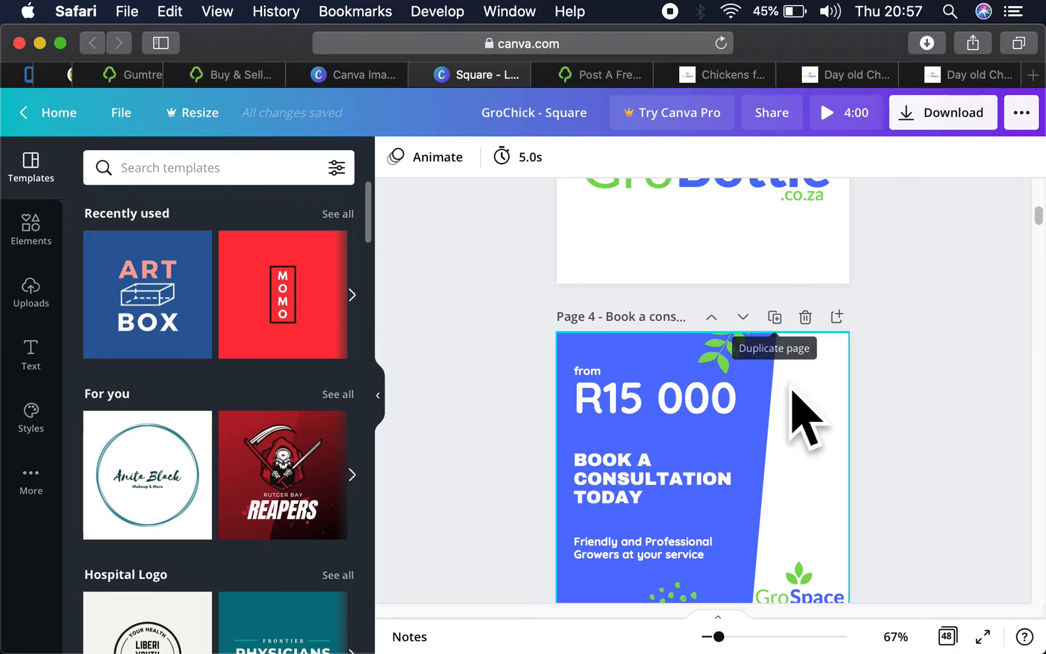
pyautogui.click(774, 317)
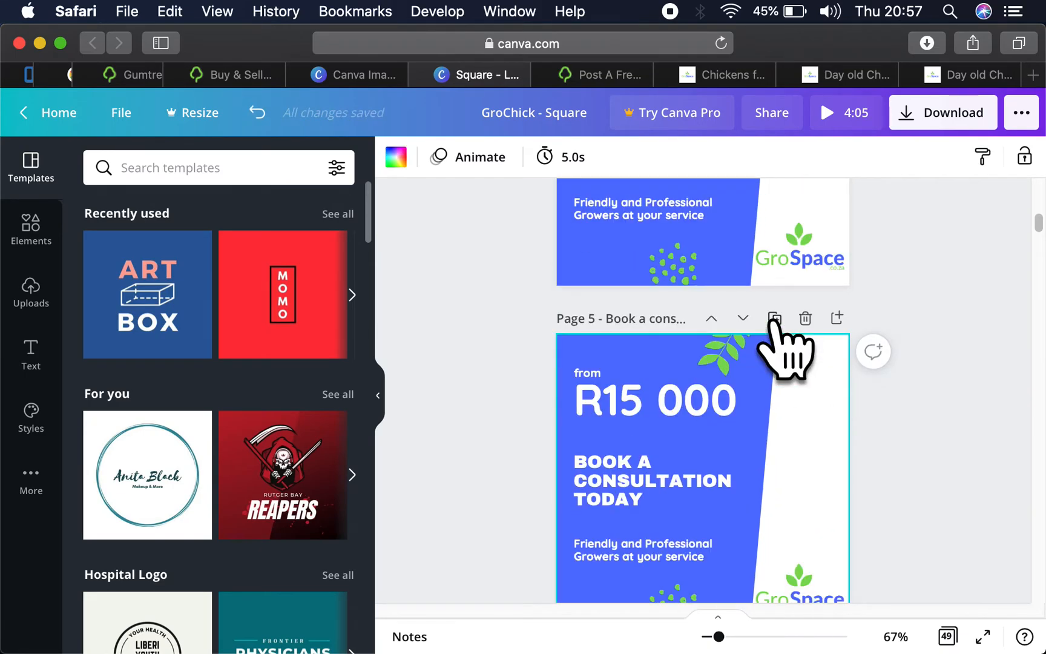
# - Replace the consultation heading on the duplicated page with "FRESH ONIONS"
pyautogui.click(656, 400)
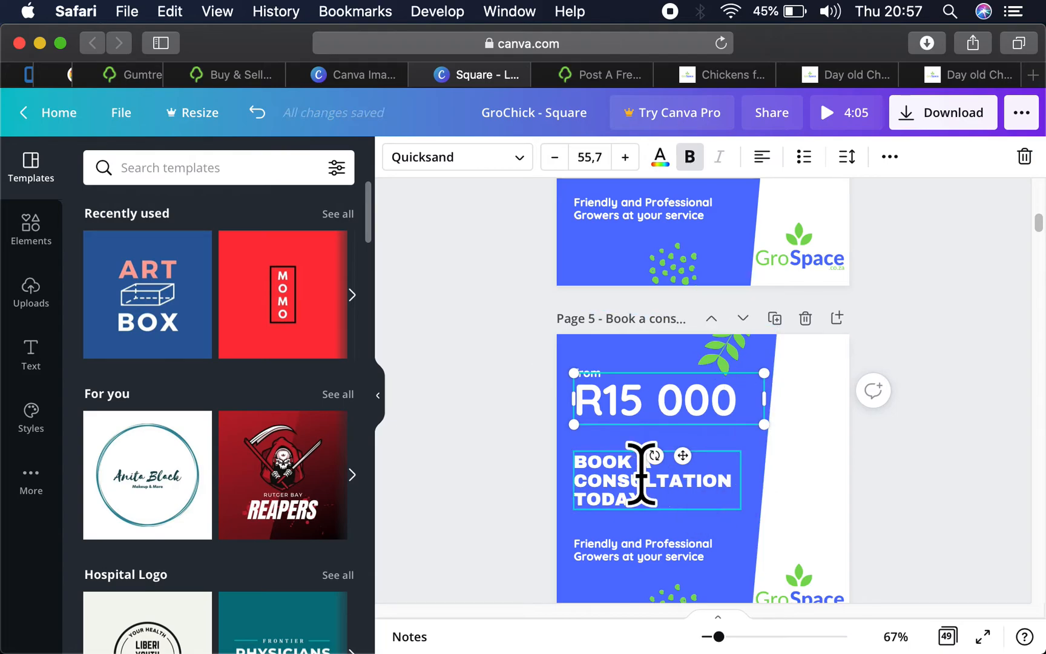
pyautogui.click(621, 474)
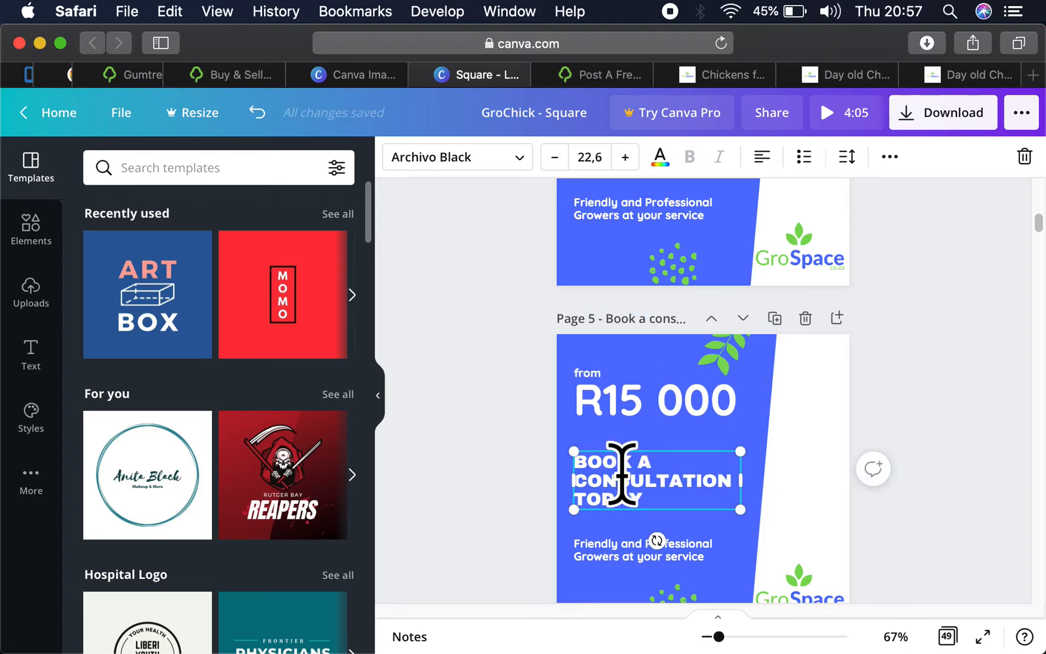
pyautogui.click(622, 474)
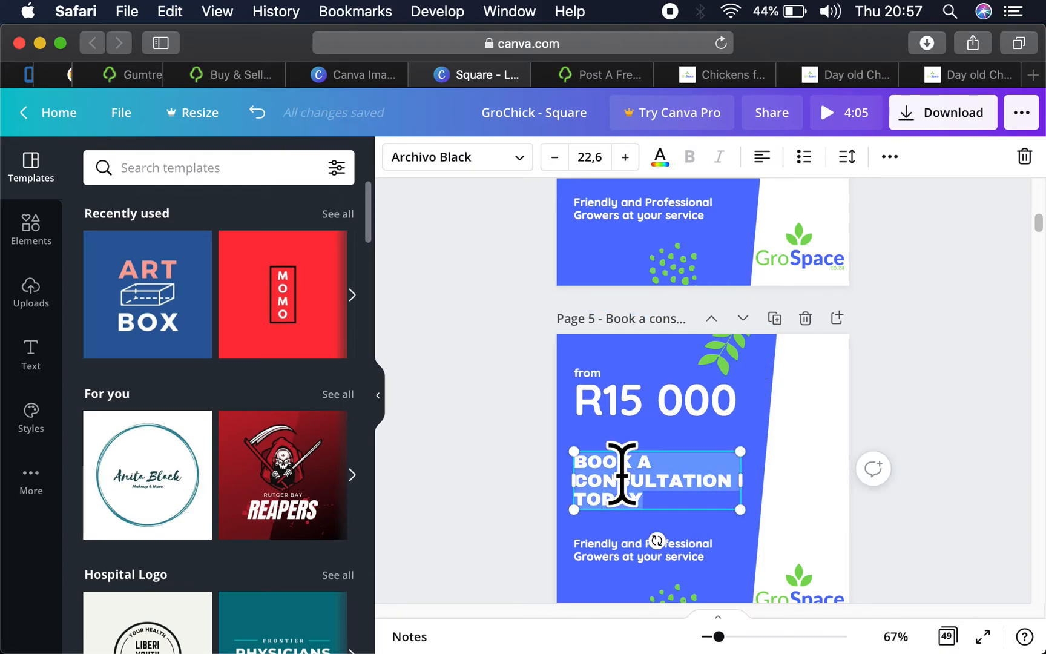
pyautogui.write('FRESH ONI')
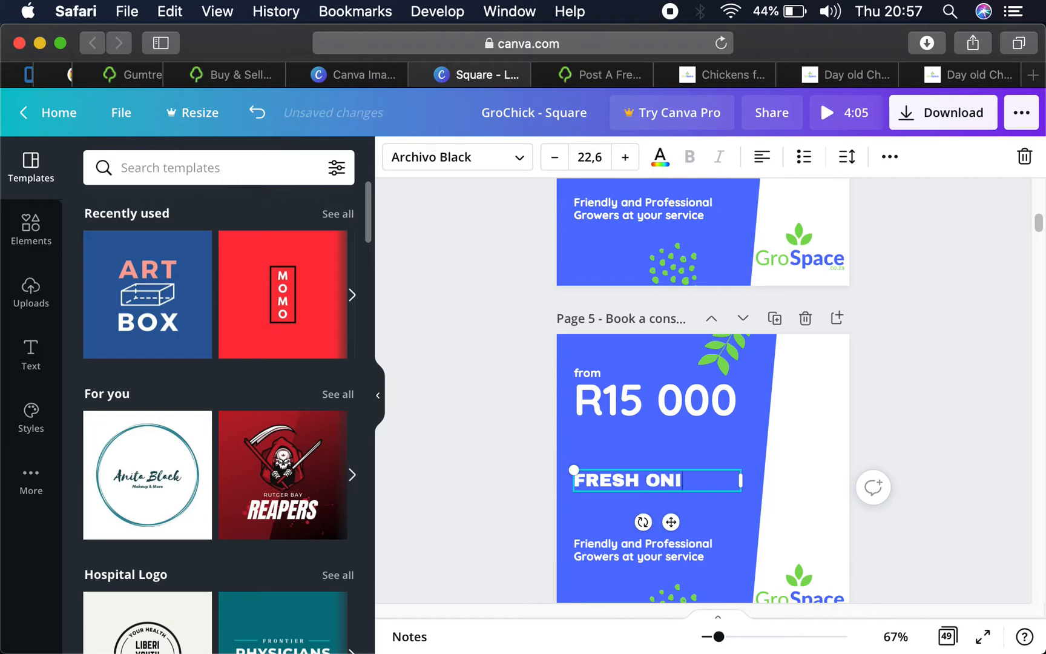
pyautogui.write('ON')
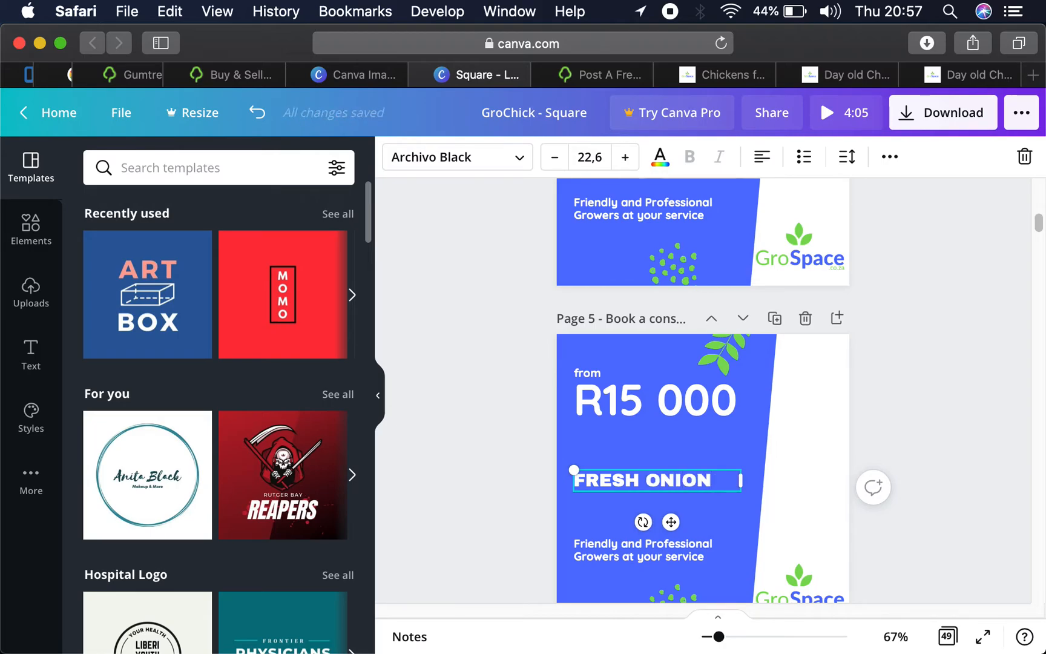
pyautogui.write('S')
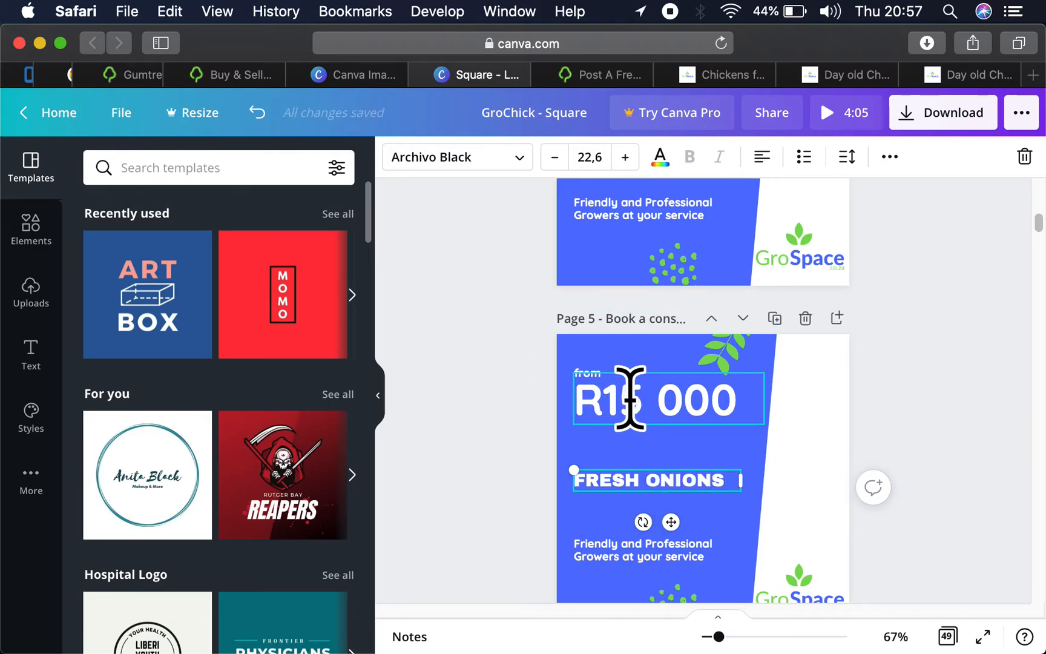
# - Change the price on the duplicated page to R2 and clear the text selection
pyautogui.click(626, 401)
pyautogui.press('BackSpace')
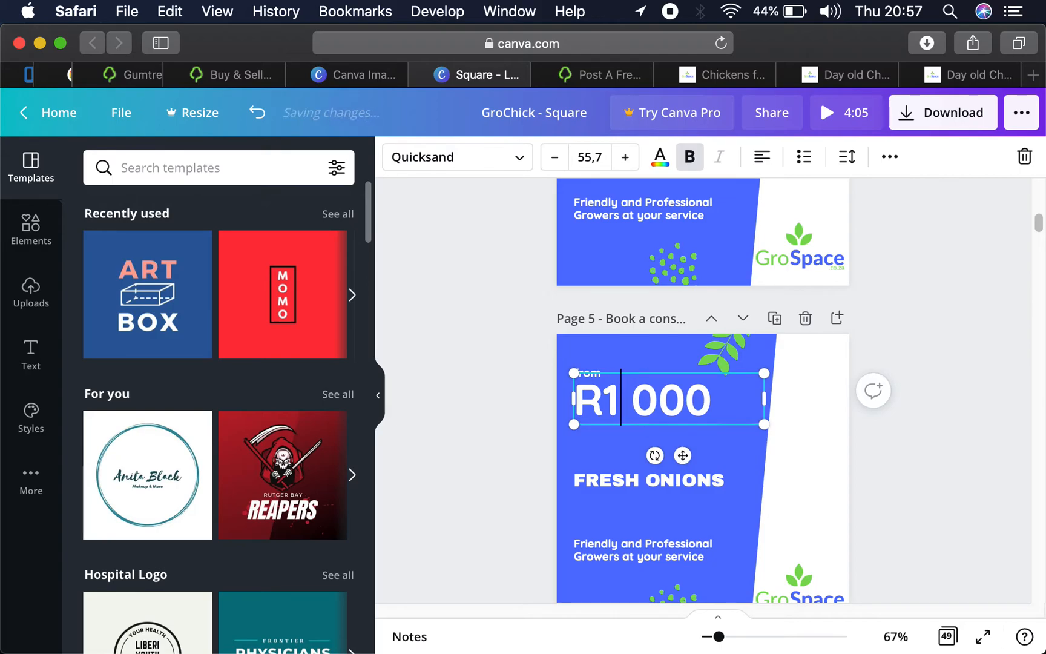
pyautogui.press('BackSpace')
pyautogui.write('2')
pyautogui.hotkey('shift', 'End')
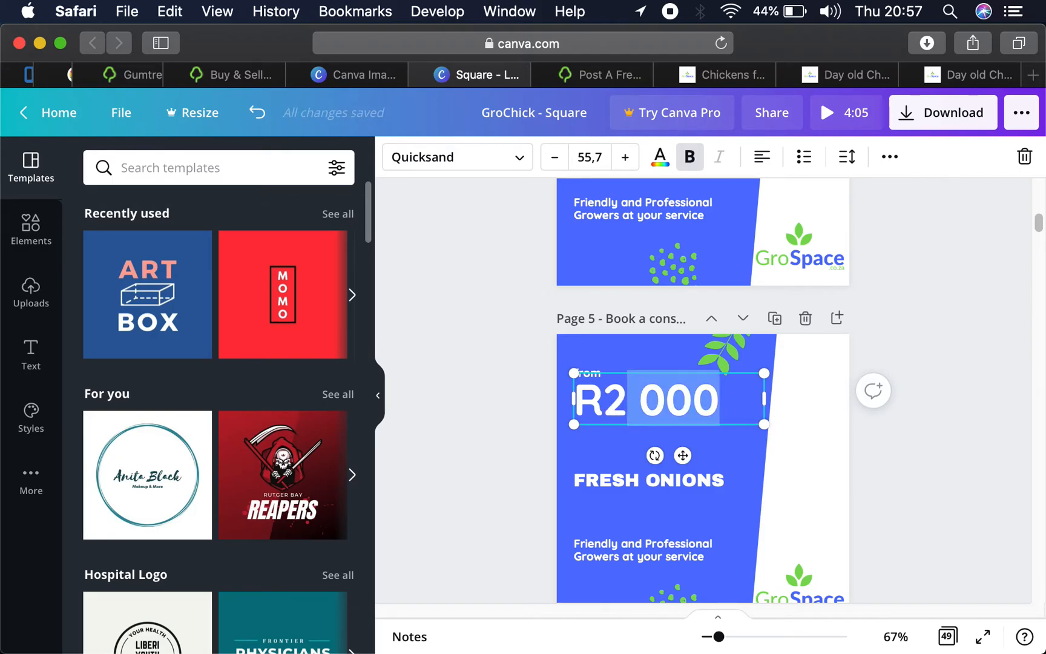
pyautogui.press('BackSpace')
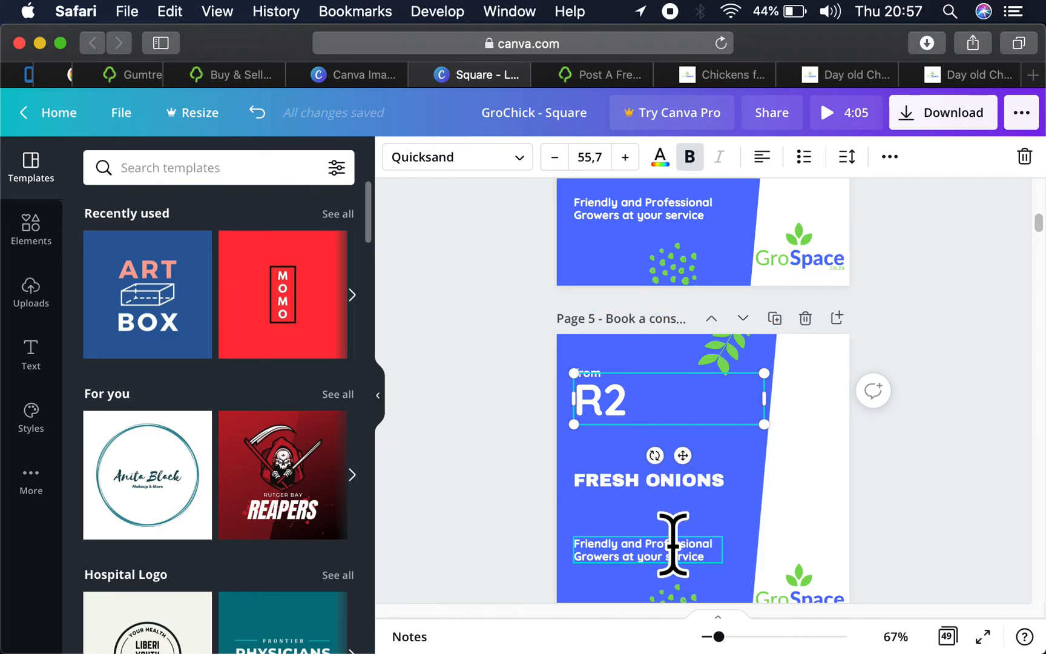
pyautogui.click(672, 549)
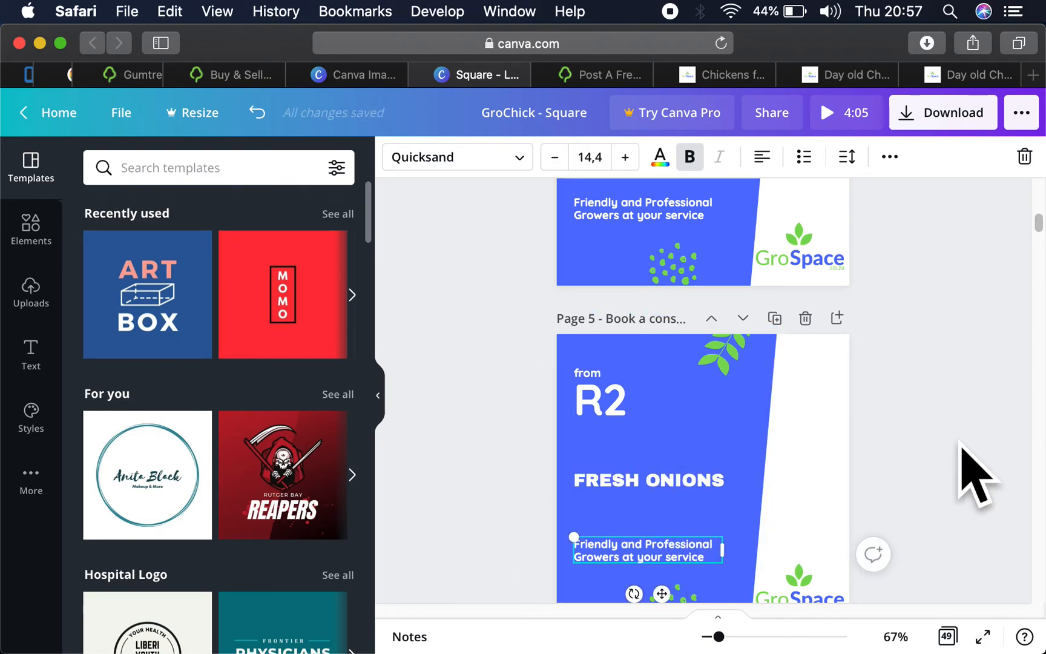
pyautogui.click(954, 442)
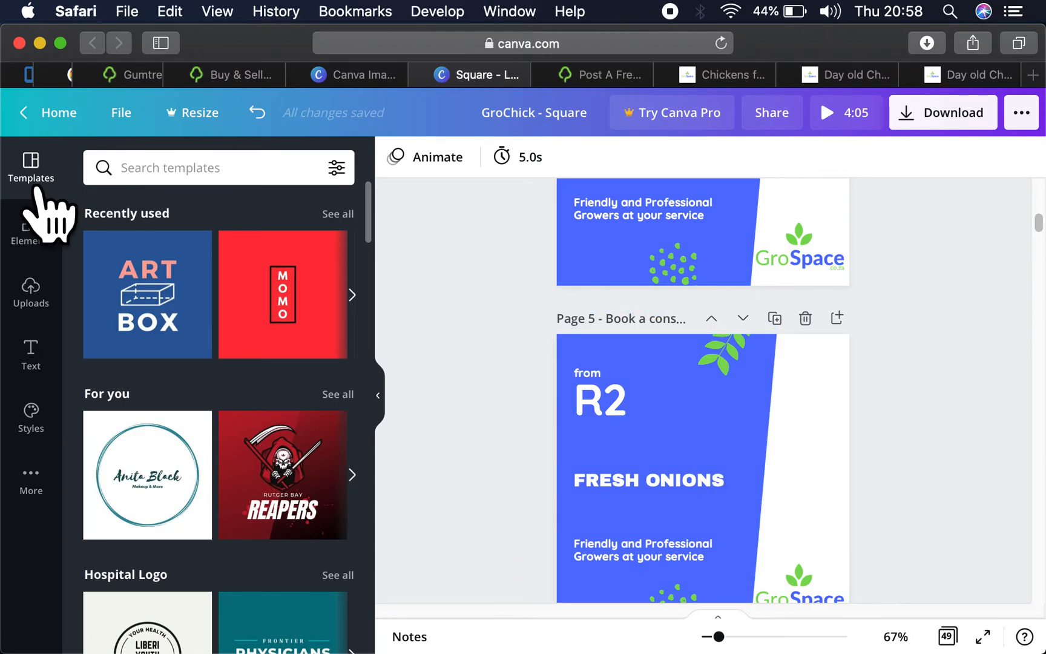
pyautogui.click(604, 76)
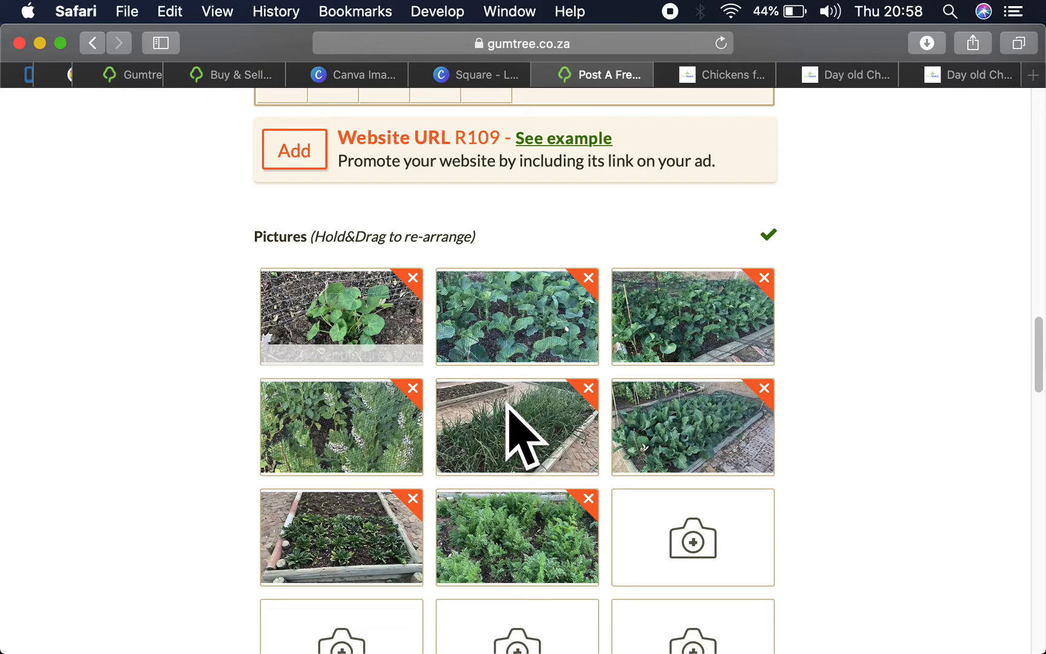
pyautogui.rightClick(536, 410)
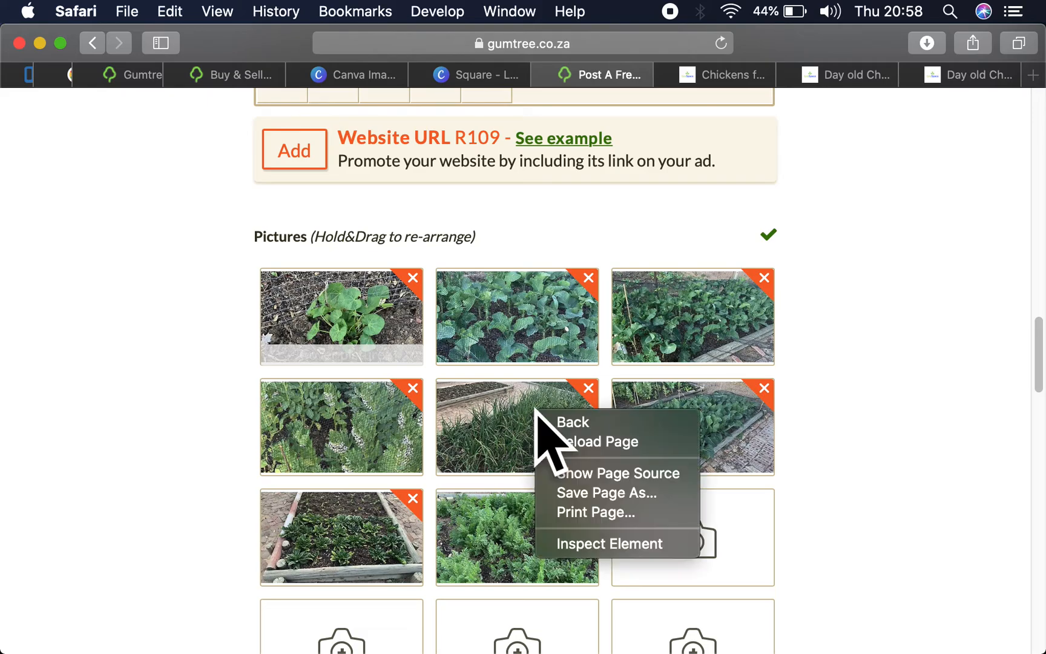
pyautogui.click(504, 426)
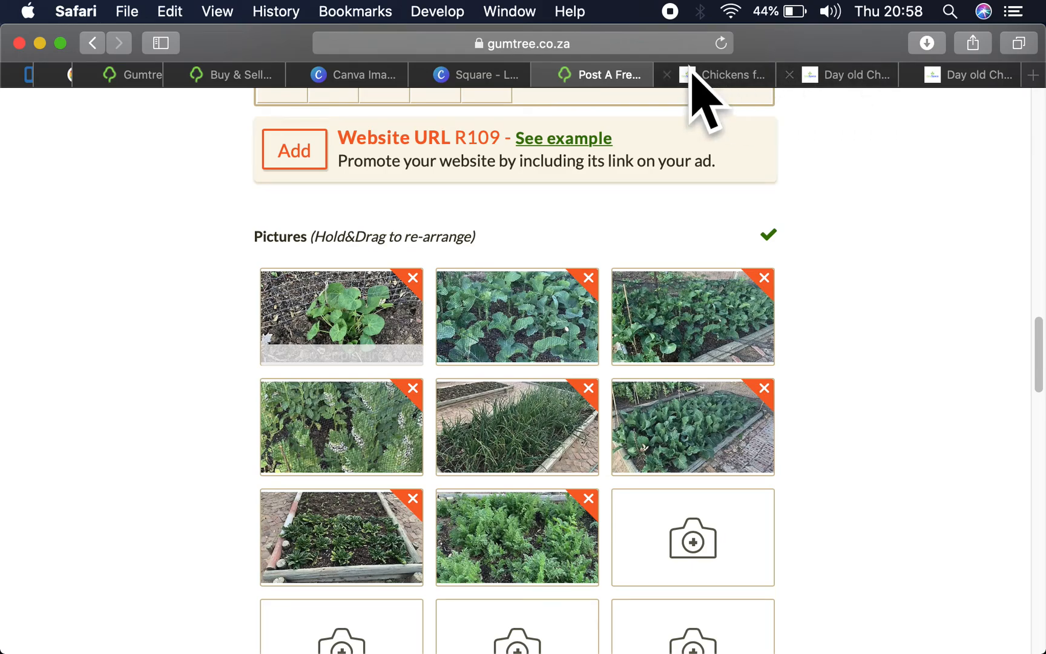
# - Return to the Canva design and add the uploaded mixed leafy greens photo to the Fresh Onions page
pyautogui.click(487, 65)
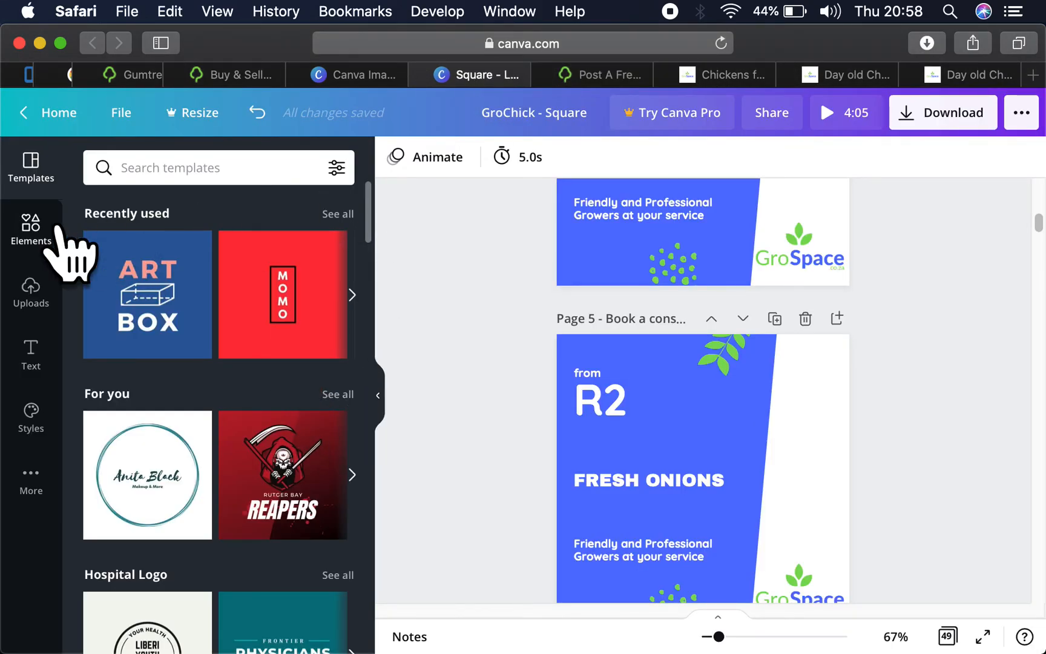
pyautogui.click(36, 284)
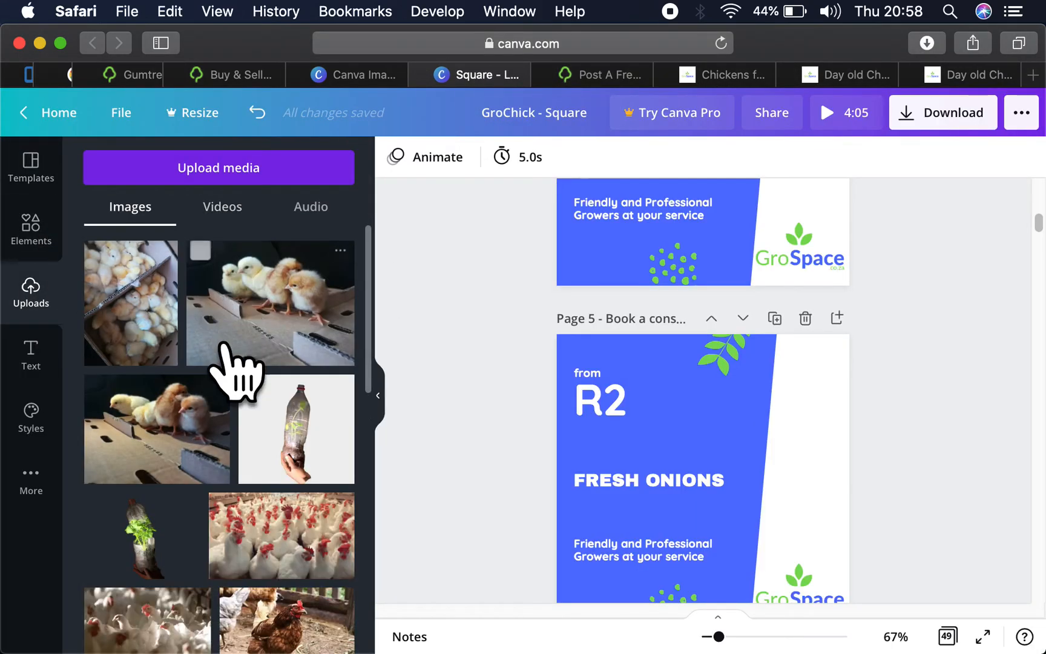
pyautogui.scroll(-15, 238, 458)
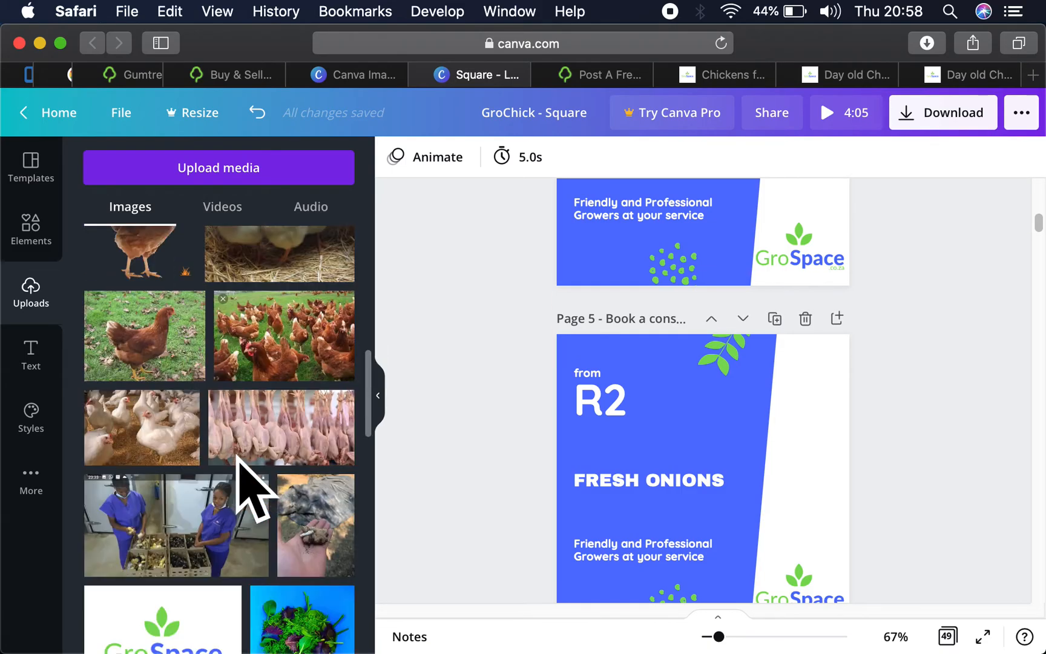
pyautogui.scroll(-2, 237, 459)
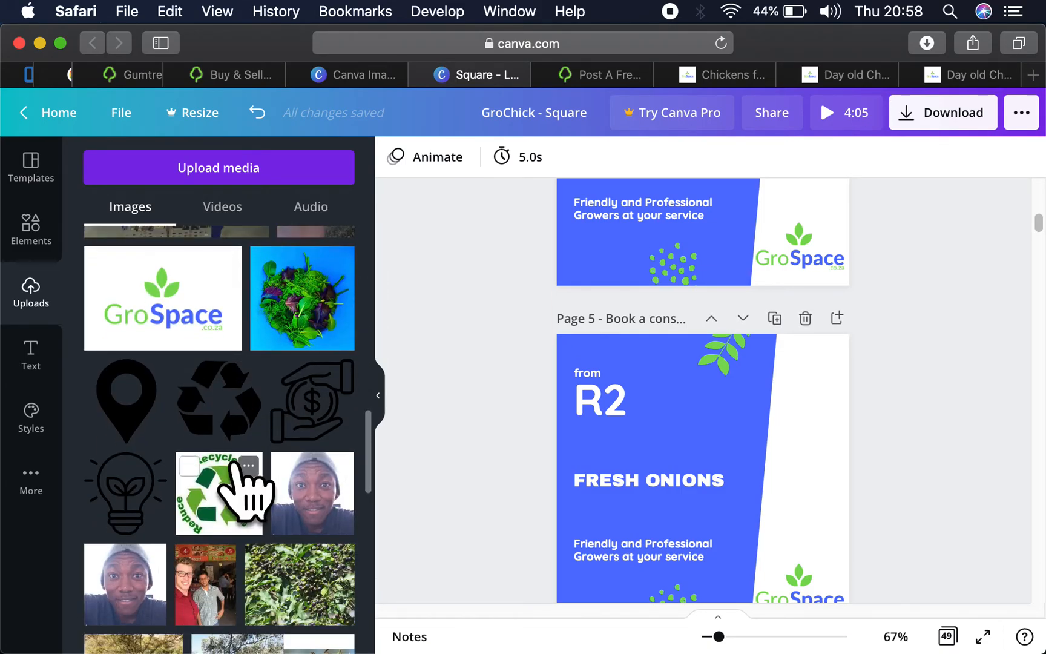
pyautogui.click(306, 320)
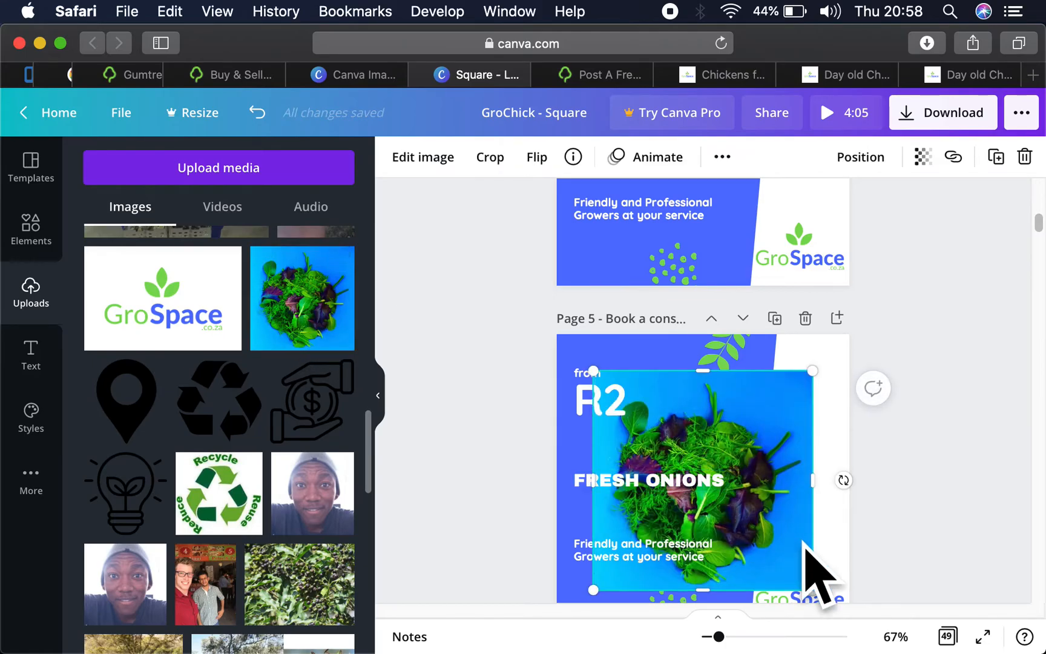
# - Move the greens photo to the page's right side, enlarge it, and send it behind the blue shape and GroSpace logo
pyautogui.moveTo(756, 511); pyautogui.dragTo(824, 486)
pyautogui.moveTo(856, 465); pyautogui.dragTo(856, 465)
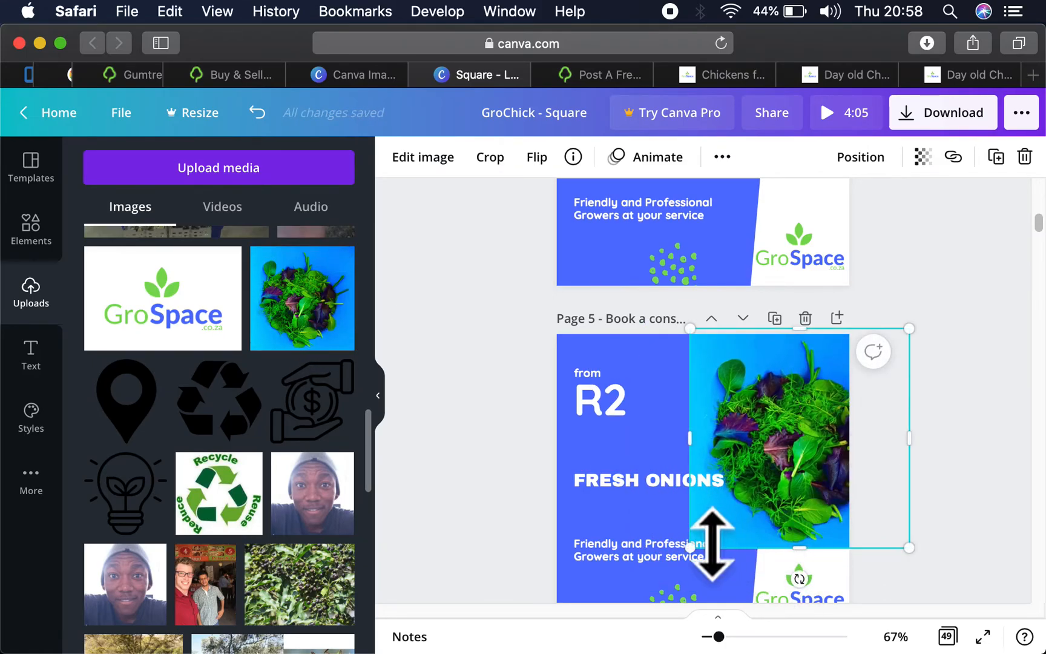
pyautogui.moveTo(676, 563); pyautogui.dragTo(656, 616)
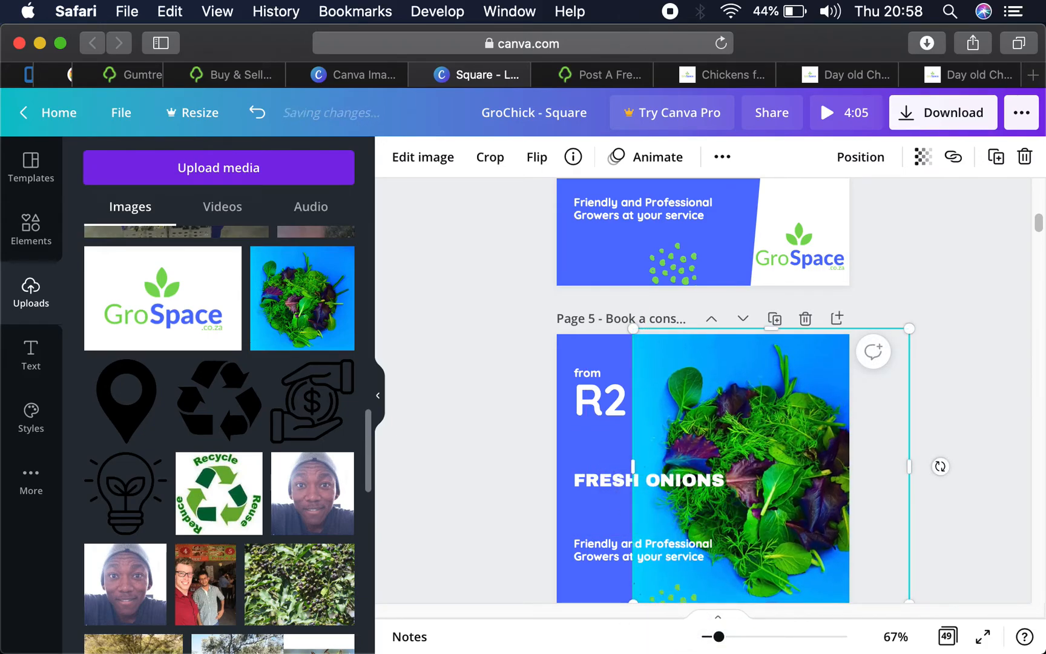
pyautogui.press('super+bracketleft')
pyautogui.press('super+bracketleft')
pyautogui.press('super+bracketleft')
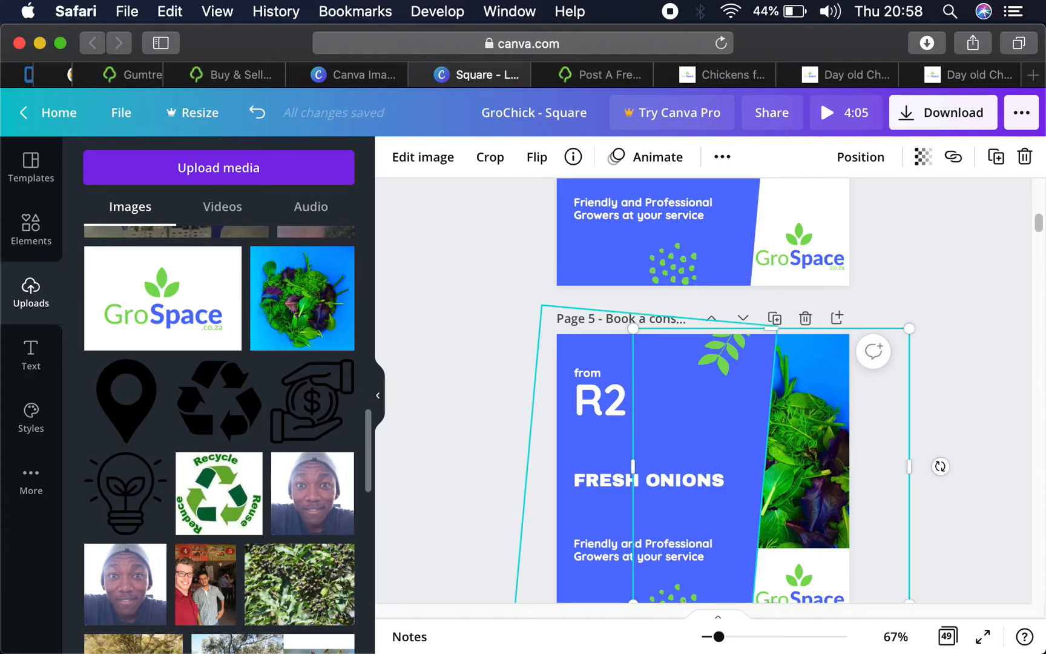
# - Narrow the blue background shape from its right edge and shift the greens photo slightly right and up
pyautogui.click(760, 471)
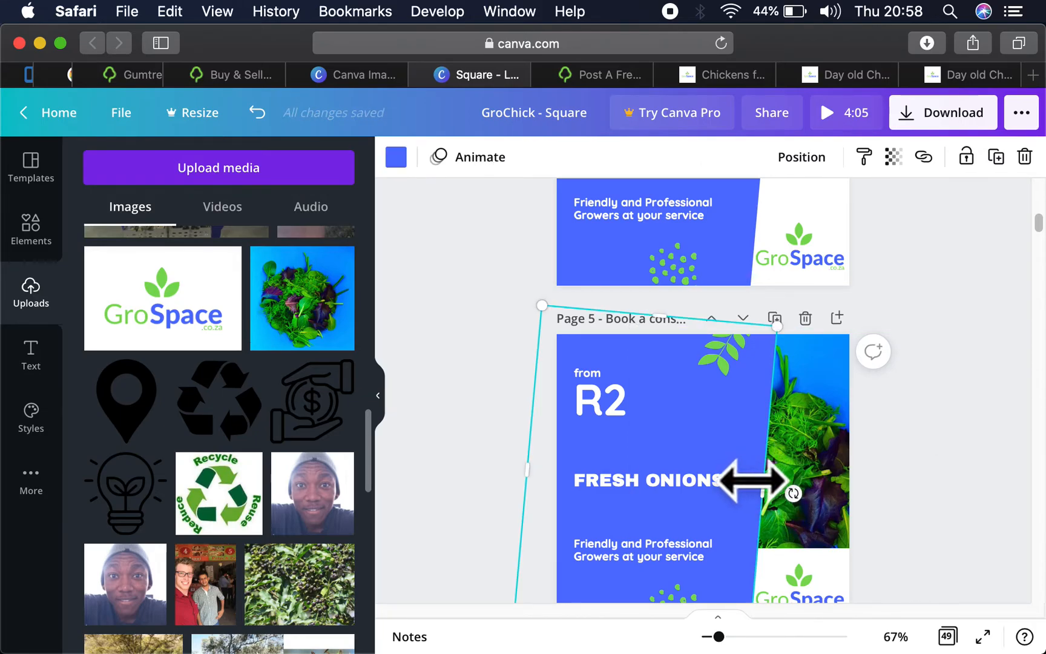
pyautogui.moveTo(753, 479); pyautogui.dragTo(736, 487)
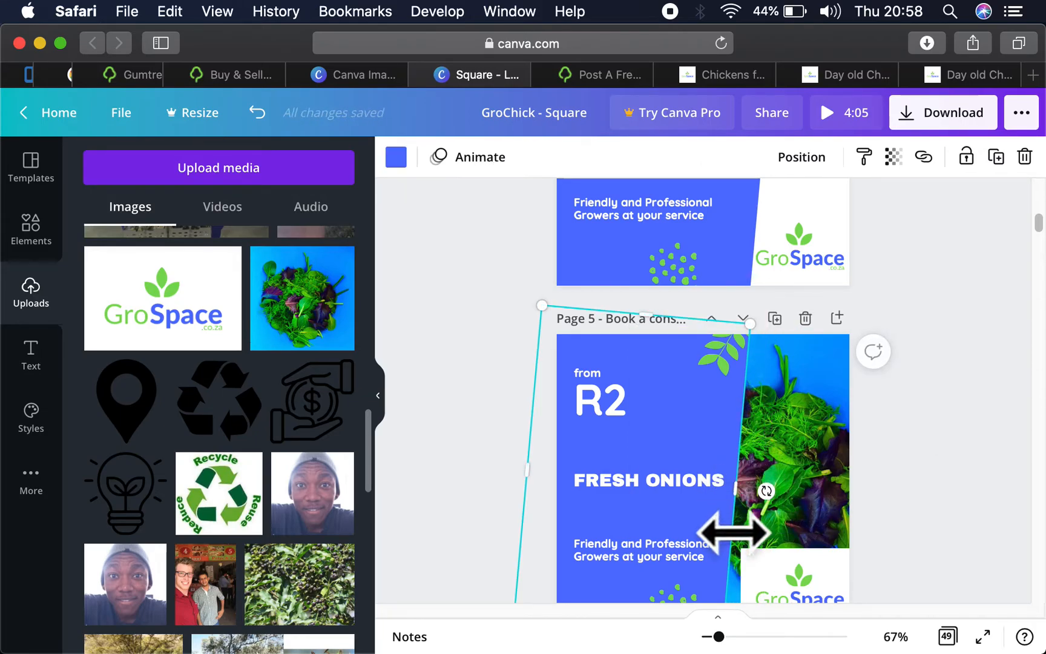
pyautogui.moveTo(806, 491); pyautogui.dragTo(844, 456)
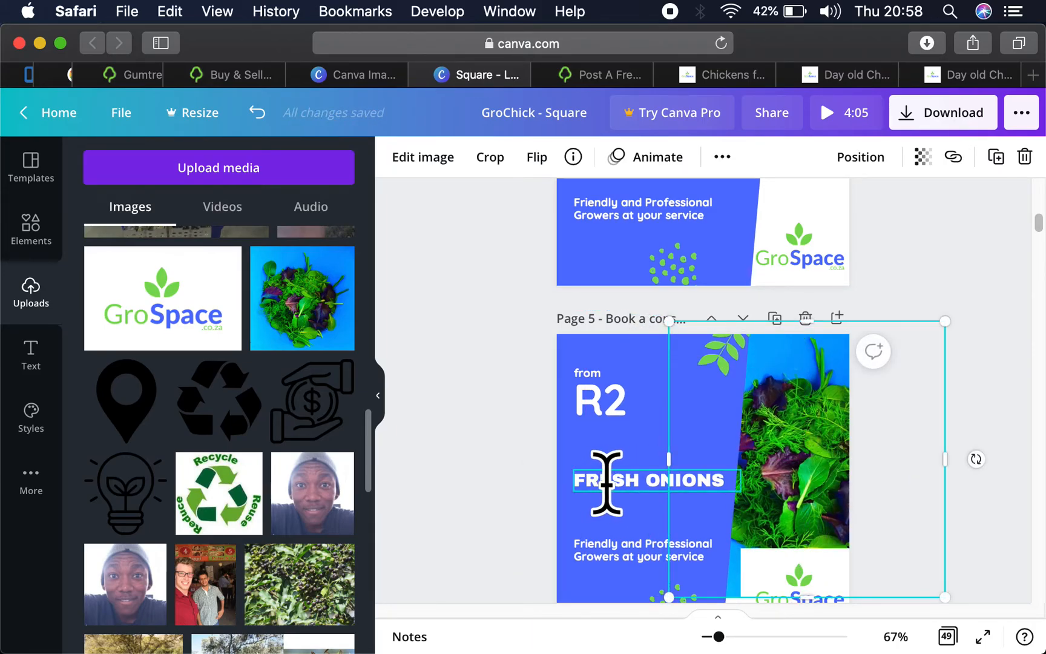
# - Change the Fresh Onions heading to FRESH MIXED SALAD and colour the word SALAD green
pyautogui.click(608, 482)
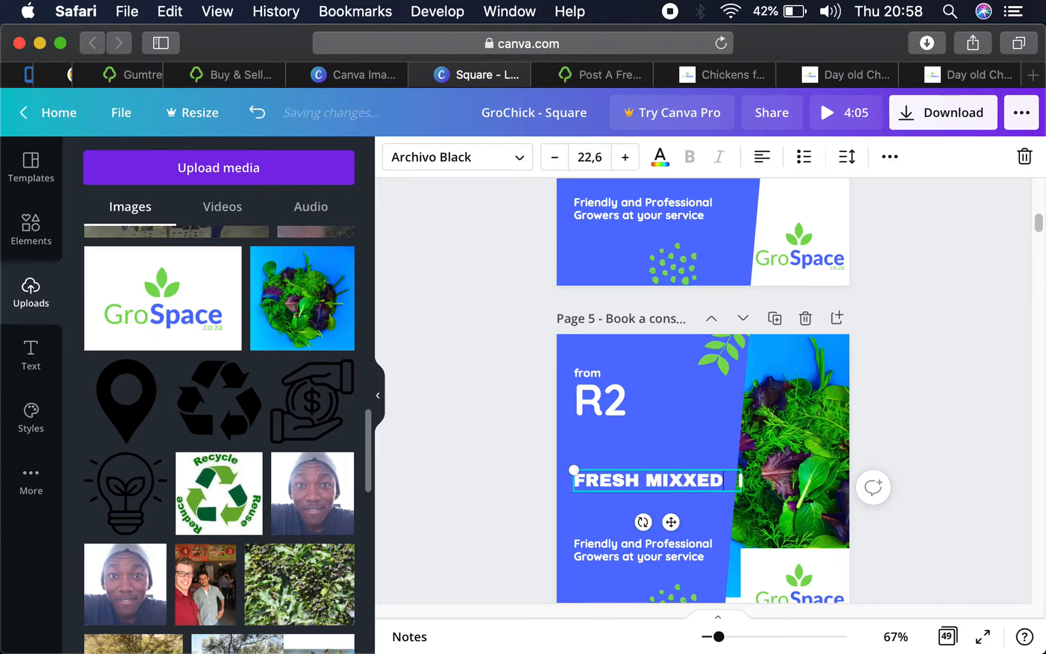
pyautogui.write('MIXED ')
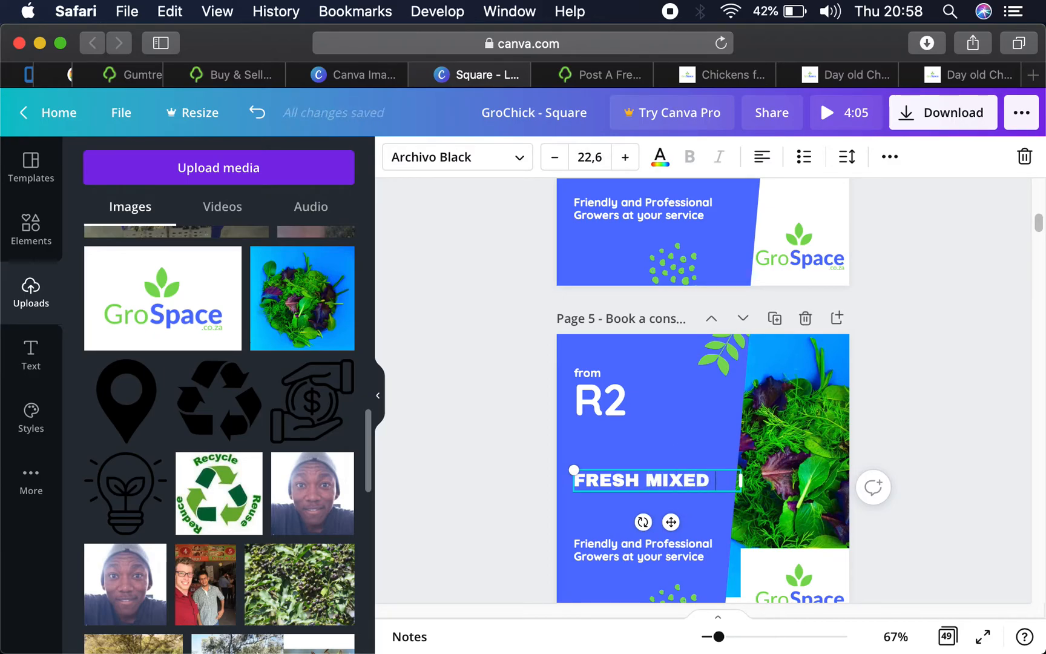
pyautogui.write('SALAD')
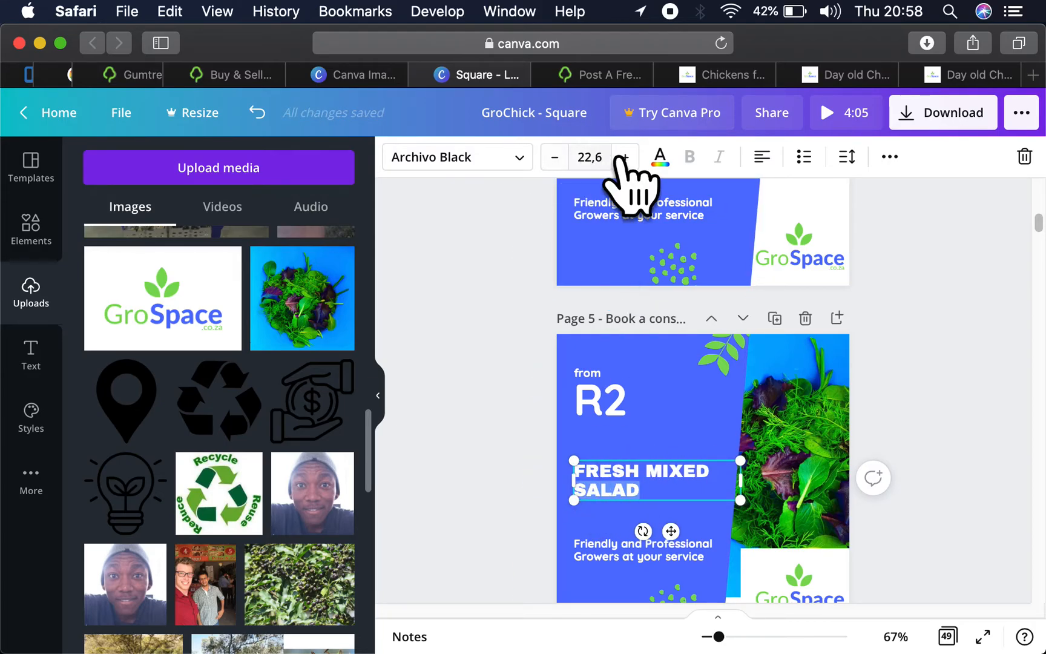
pyautogui.click(660, 157)
pyautogui.click(288, 248)
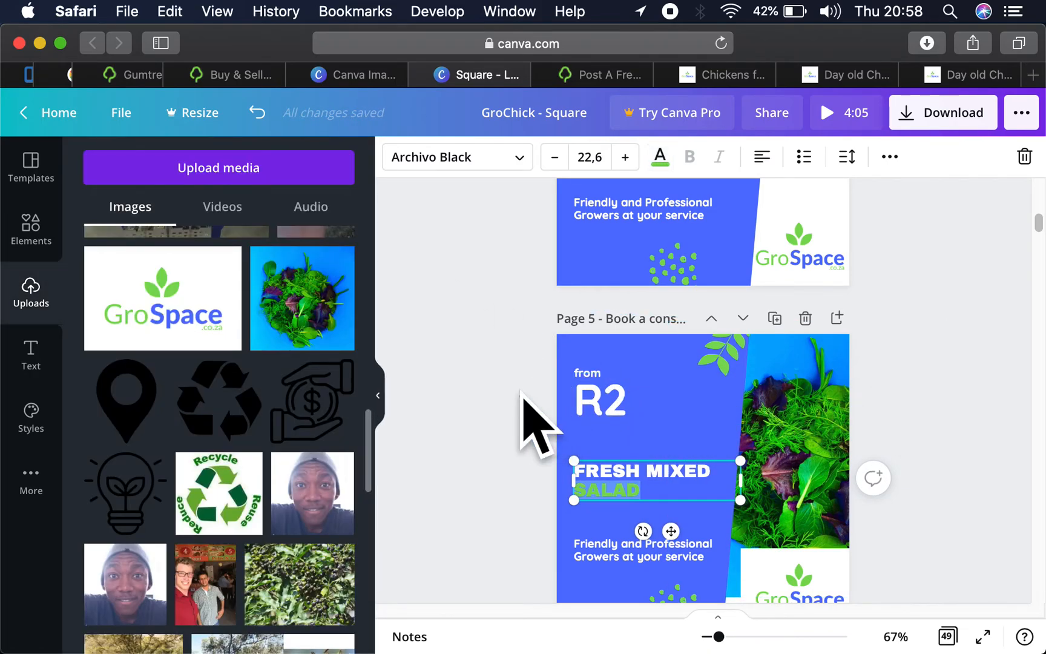
pyautogui.click(537, 428)
# - Enlarge the greens photo from its lower-right corner so it reaches below the page's bottom edge
pyautogui.scroll(-3, 938, 484)
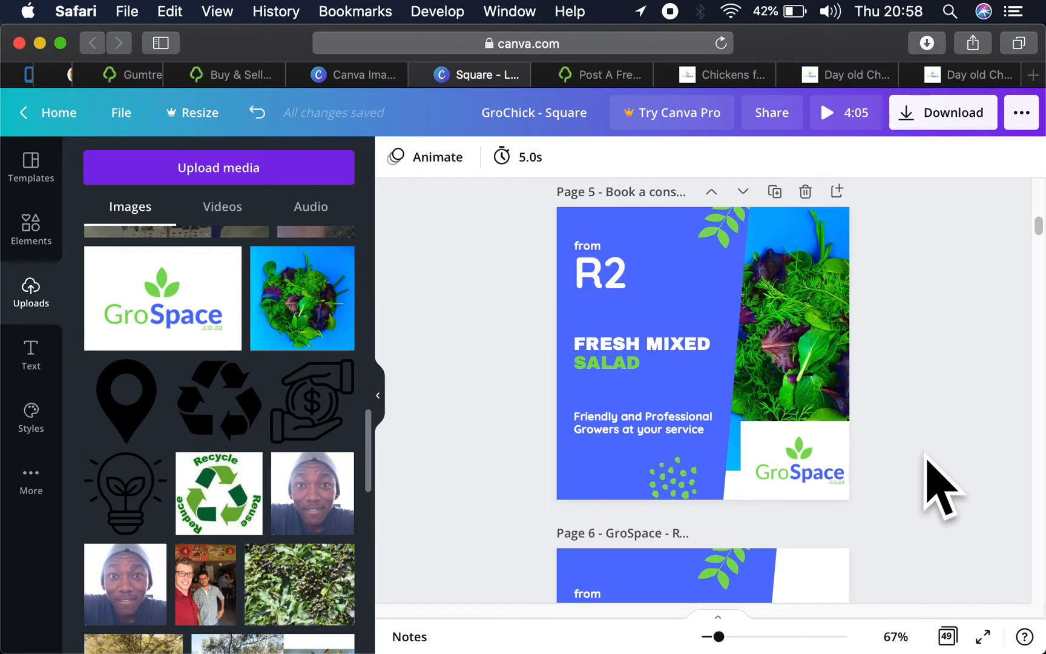
pyautogui.click(798, 457)
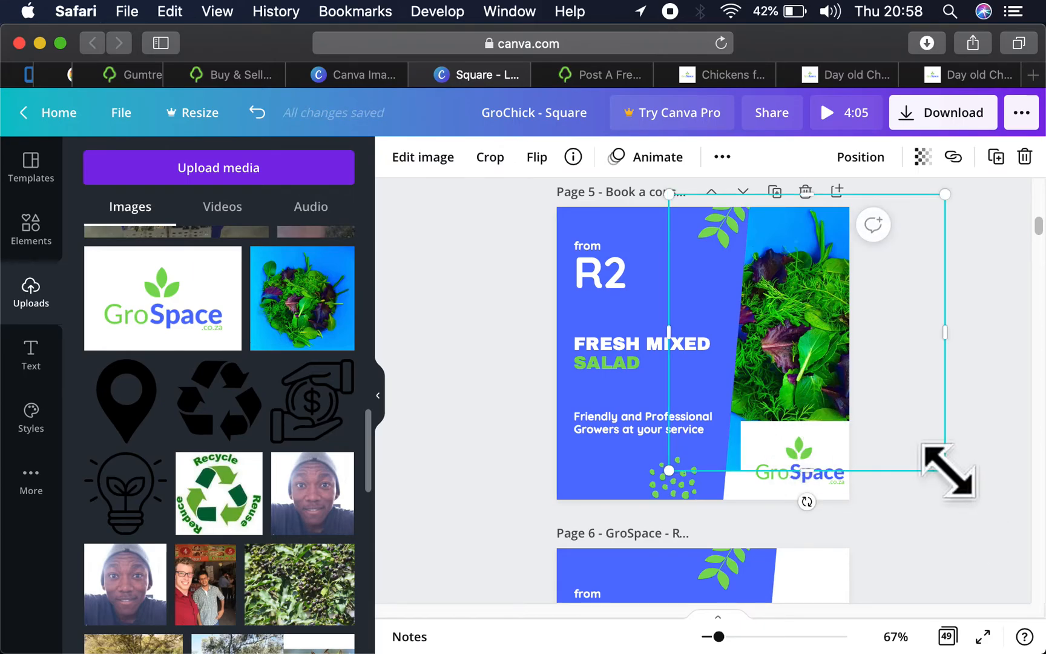
pyautogui.moveTo(945, 470); pyautogui.dragTo(975, 524)
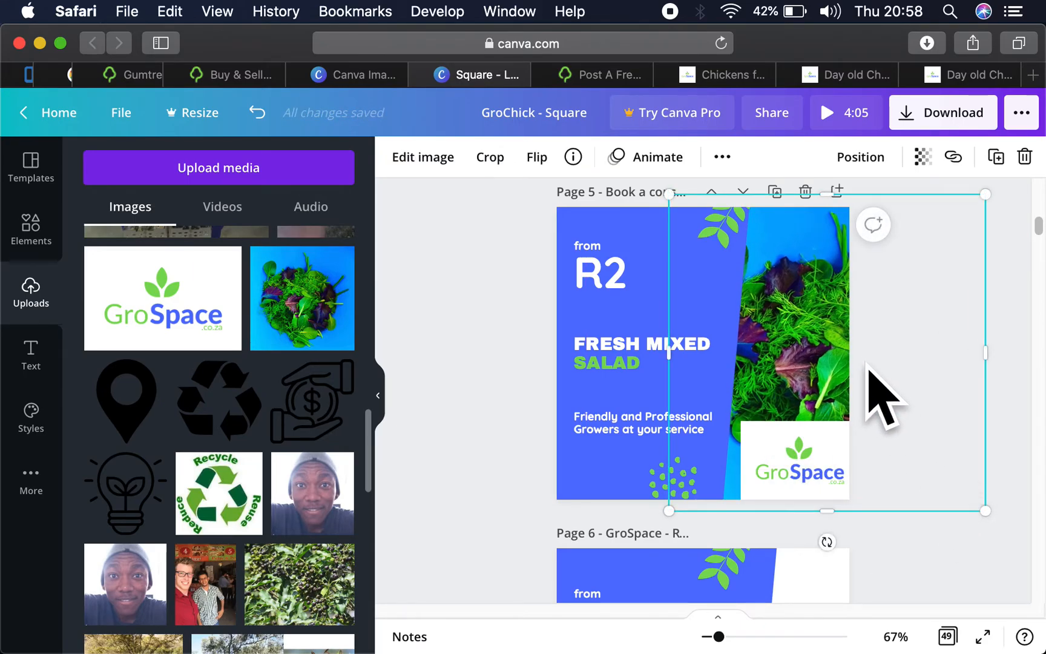
# - Narrow the heading text box to wrap onto three lines and the tagline text box to wrap onto four
pyautogui.click(722, 292)
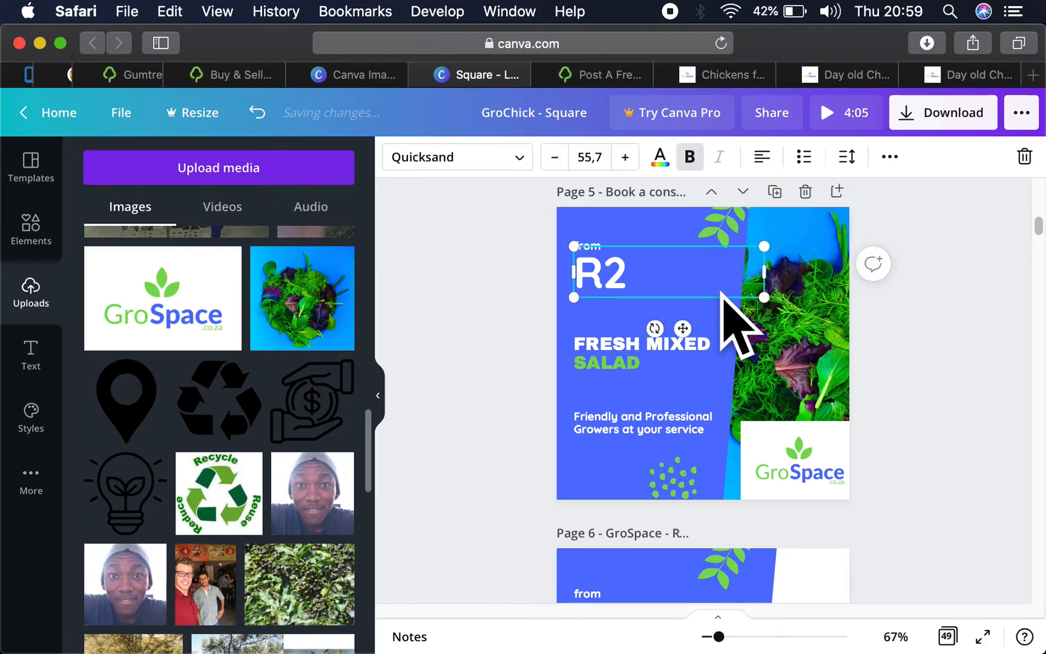
pyautogui.click(716, 320)
pyautogui.moveTo(739, 330); pyautogui.dragTo(691, 355)
pyautogui.click(684, 339)
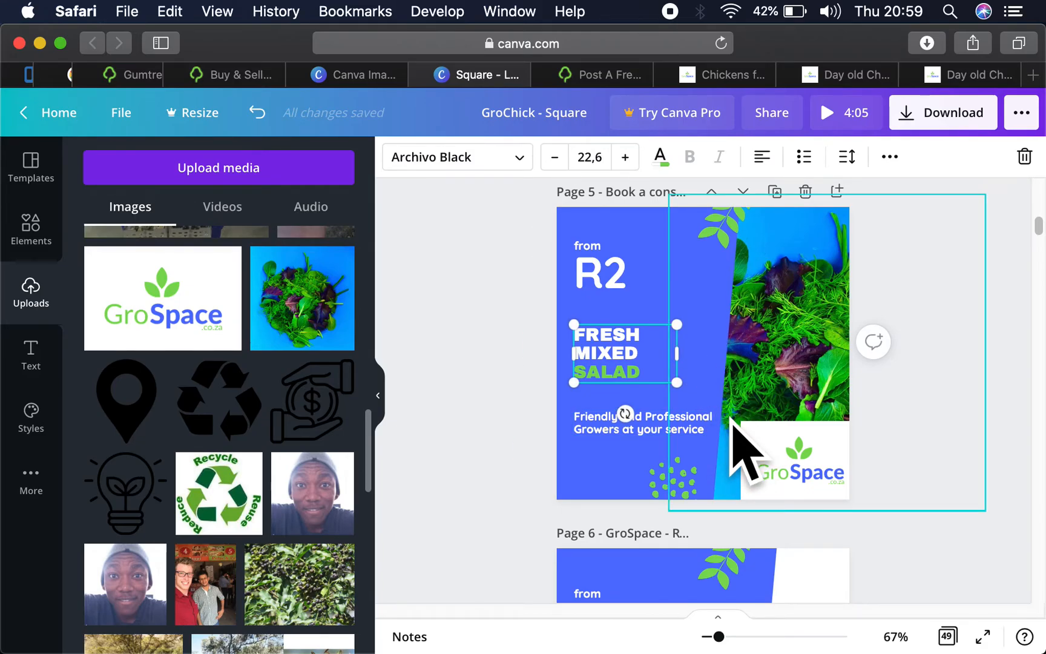
pyautogui.click(717, 417)
pyautogui.moveTo(722, 422); pyautogui.dragTo(652, 423)
# - Narrow the blue background shape to just beyond the text and enlarge the greens photo to fill the gap beside it
pyautogui.click(712, 359)
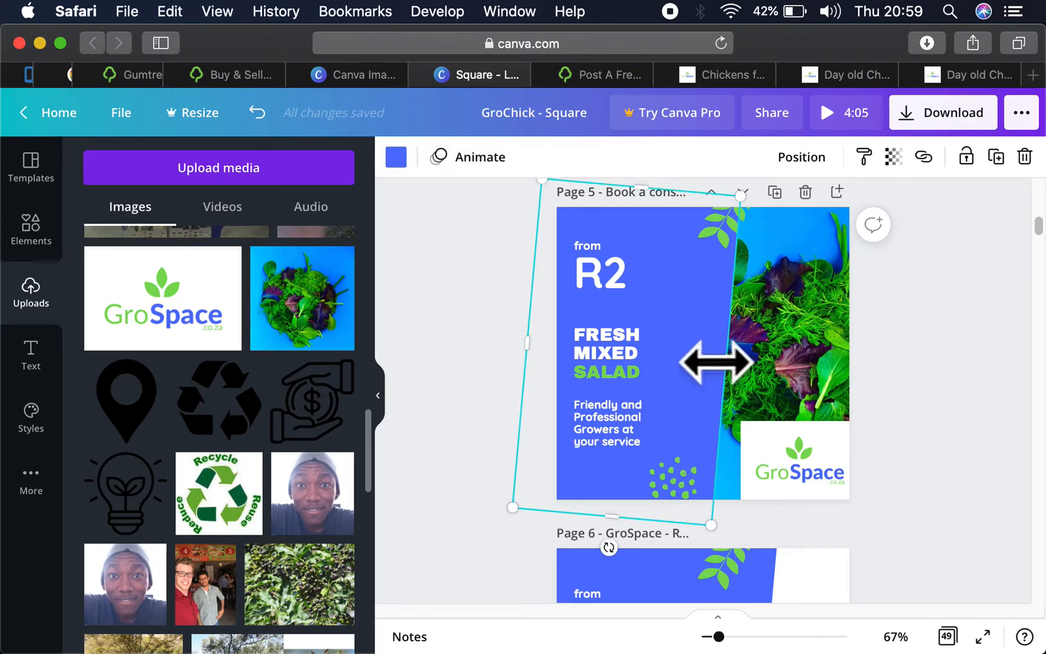
pyautogui.moveTo(716, 361); pyautogui.dragTo(663, 363)
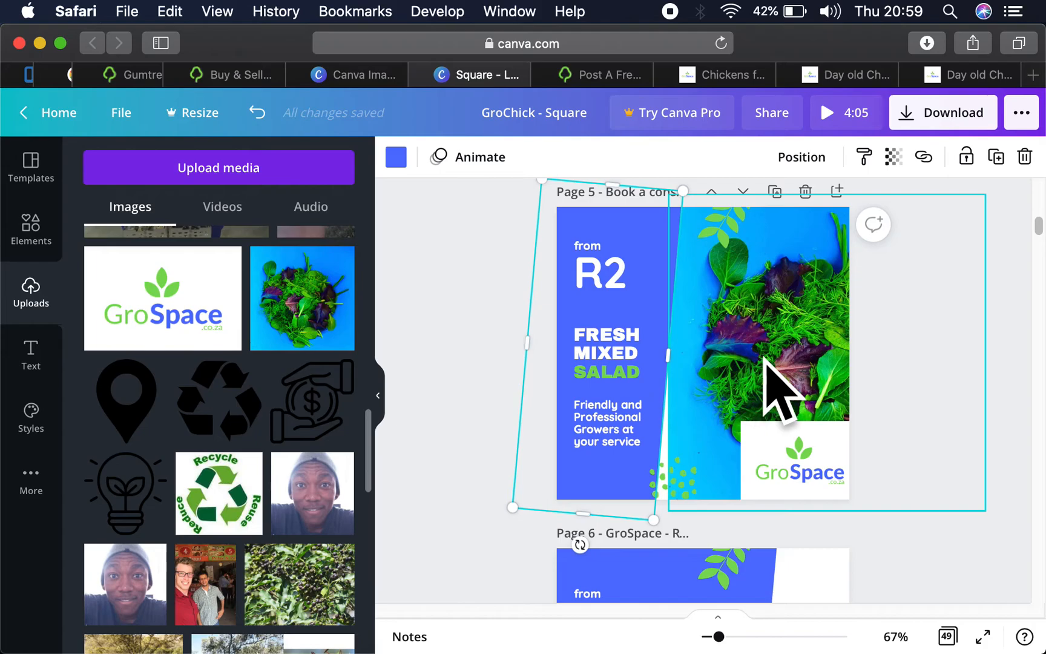
pyautogui.click(777, 382)
pyautogui.moveTo(670, 504); pyautogui.dragTo(647, 535)
pyautogui.click(913, 379)
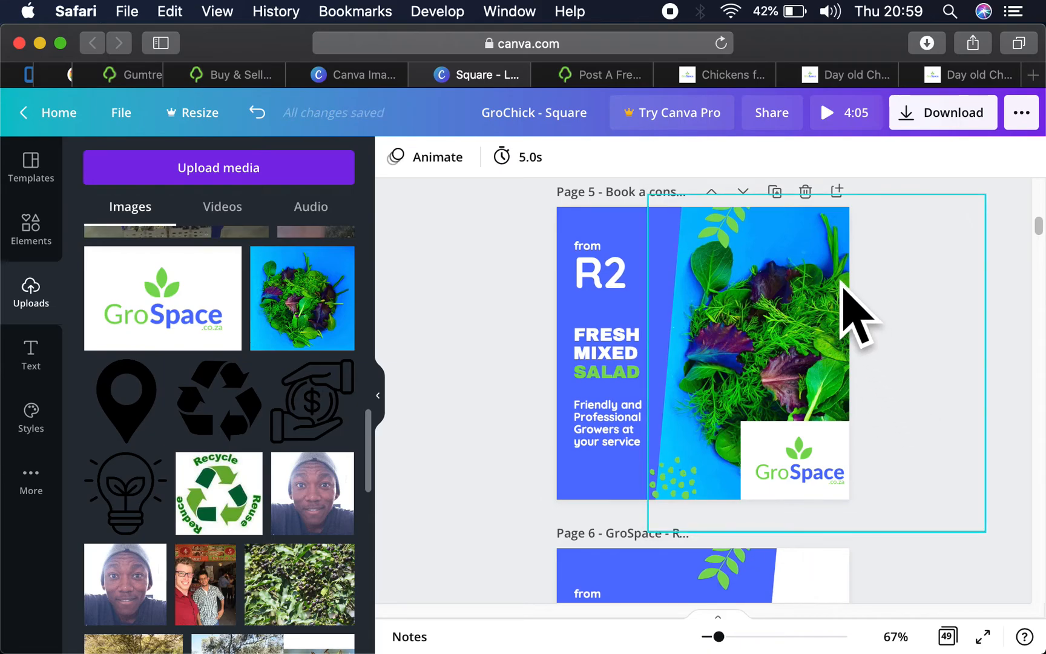
# - Shift the green leaf and dot decorations left onto the edge of the narrowed blue shape
pyautogui.moveTo(731, 247); pyautogui.dragTo(674, 236)
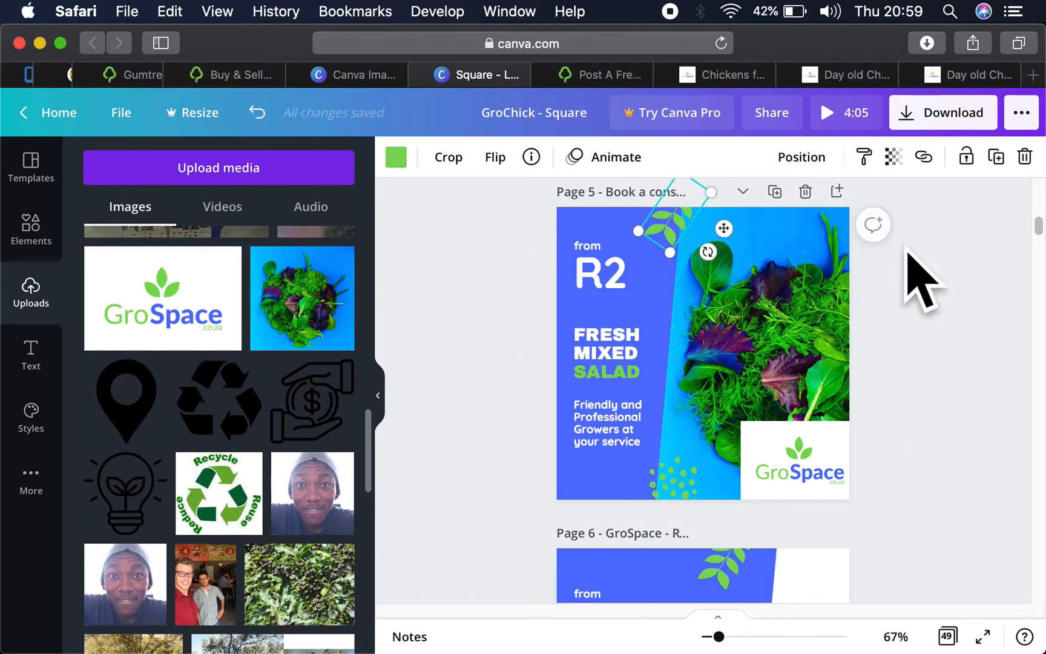
pyautogui.click(997, 276)
pyautogui.moveTo(677, 482); pyautogui.dragTo(659, 484)
pyautogui.click(987, 357)
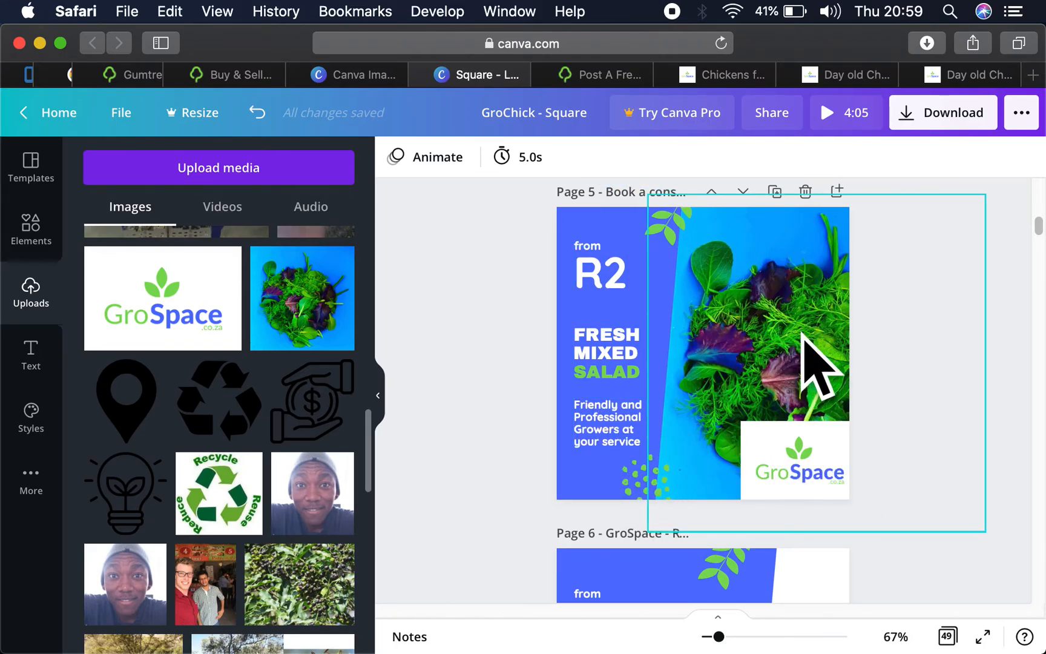
# - Copy the heading text and use it to retitle page 5 as Fresh mixed salad
pyautogui.scroll(-5, 853, 323)
pyautogui.scroll(-5, 863, 345)
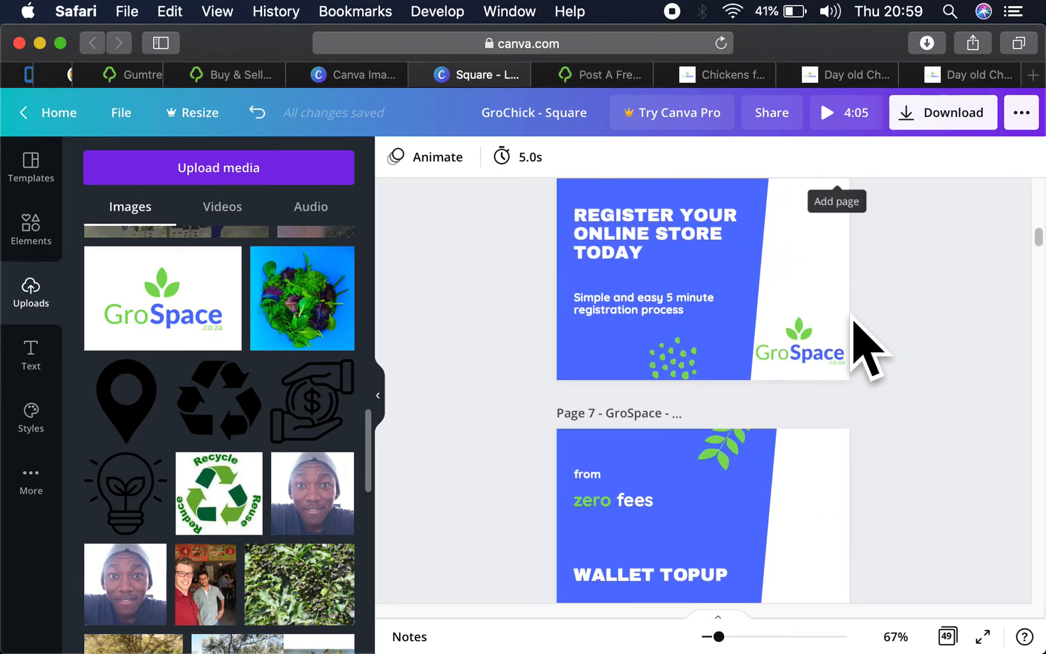
pyautogui.scroll(10, 863, 346)
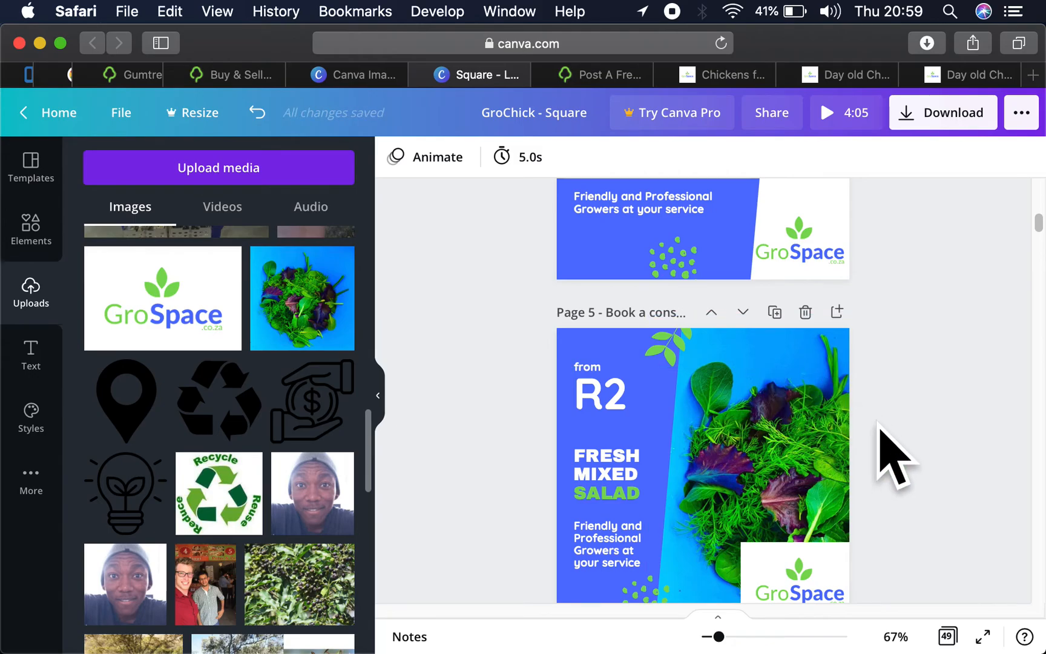
pyautogui.scroll(-3, 896, 454)
pyautogui.scroll(2, 896, 454)
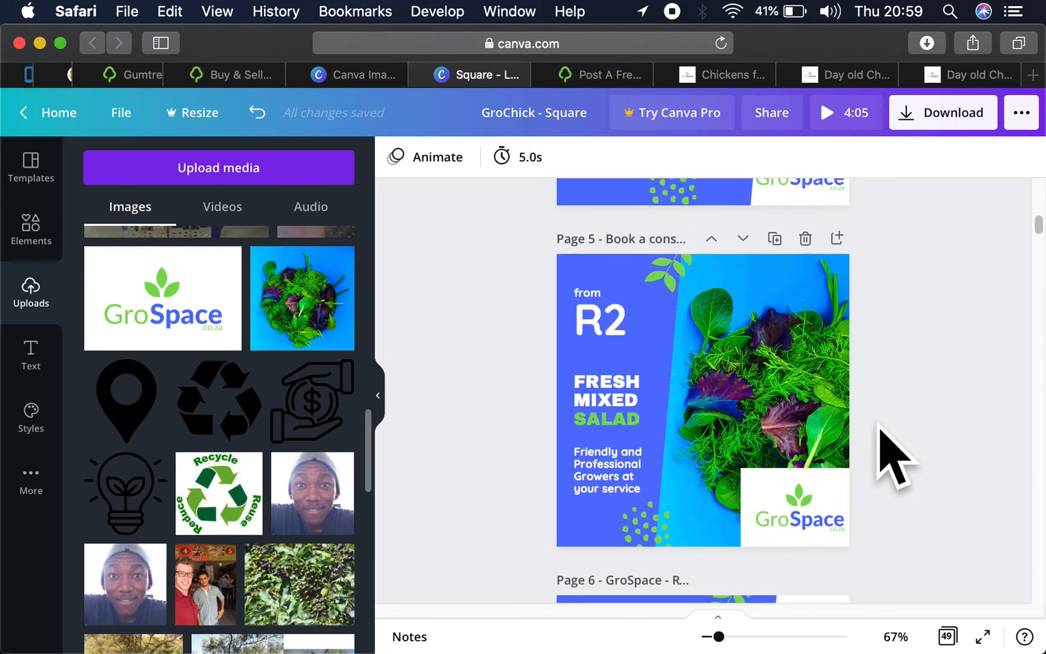
pyautogui.click(624, 424)
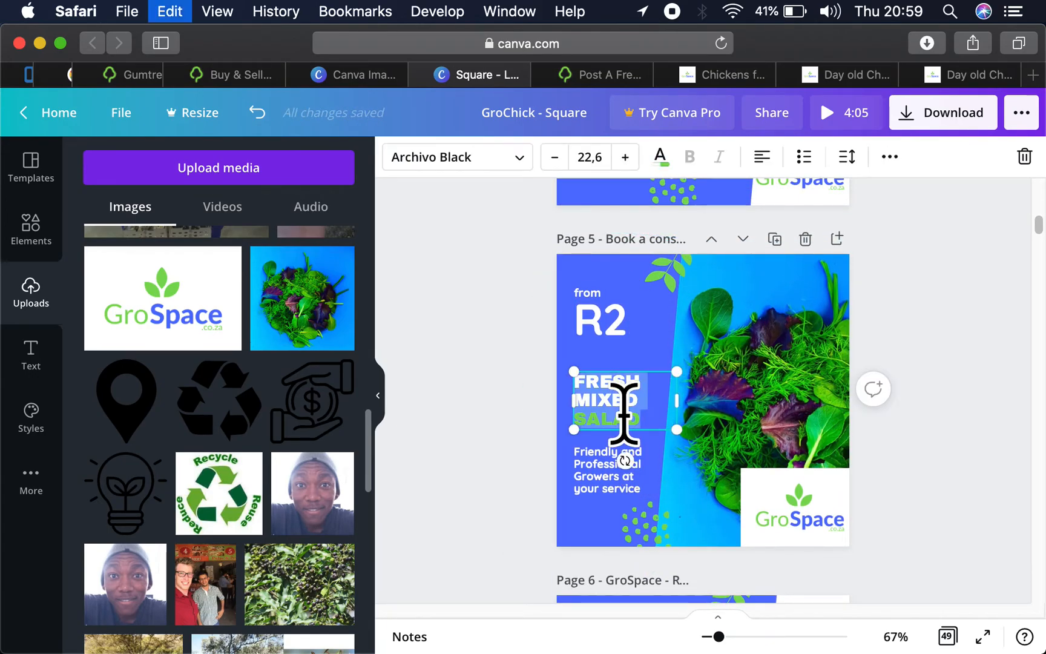
pyautogui.click(644, 235)
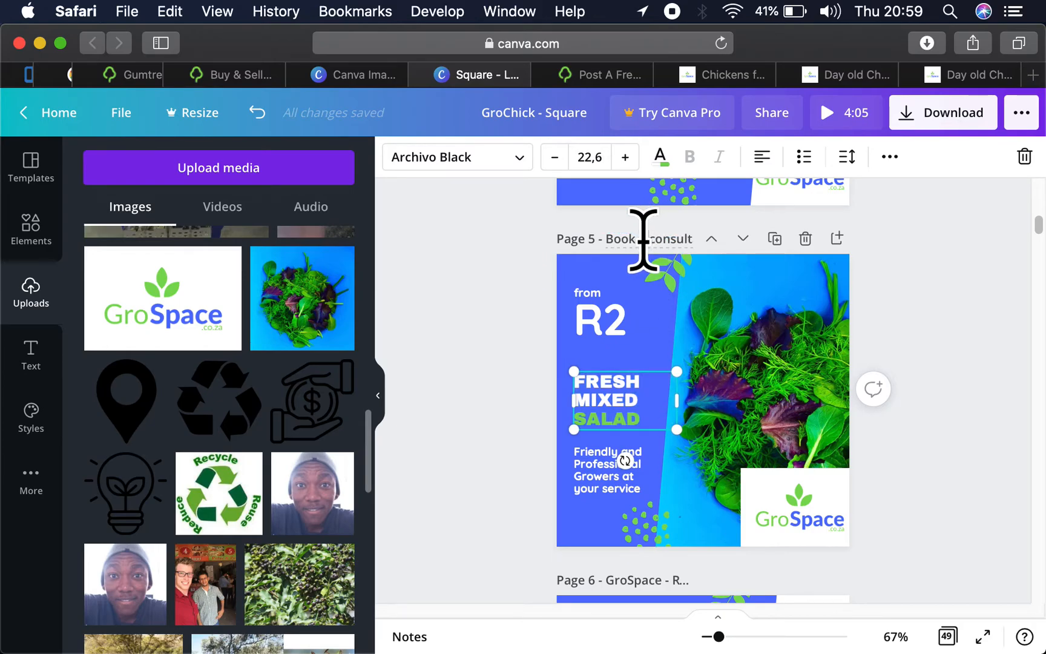
pyautogui.click(915, 268)
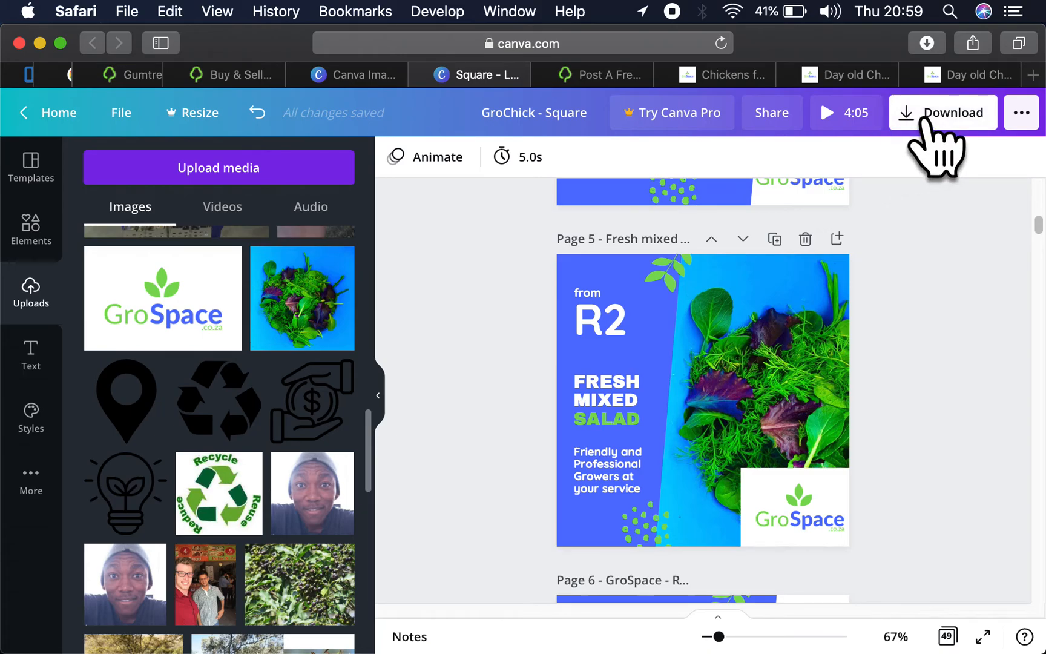
# - Review the pages after Fresh Mixed Salad as far as the broiler chicken page, and check the download options
pyautogui.scroll(-5, 877, 408)
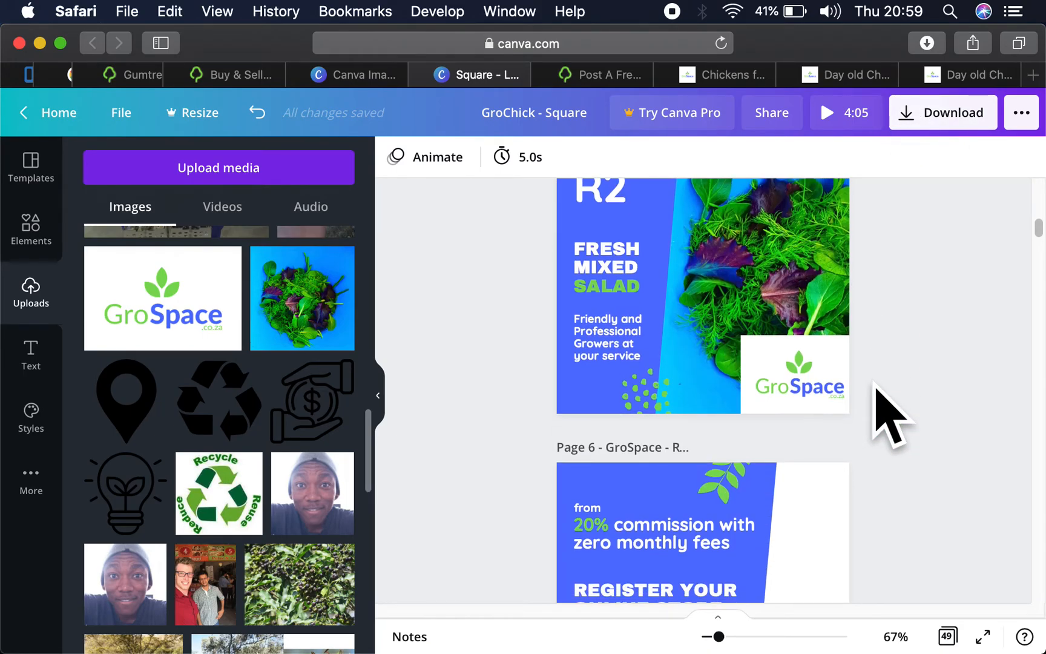
pyautogui.scroll(-1, 887, 414)
pyautogui.scroll(-3, 878, 416)
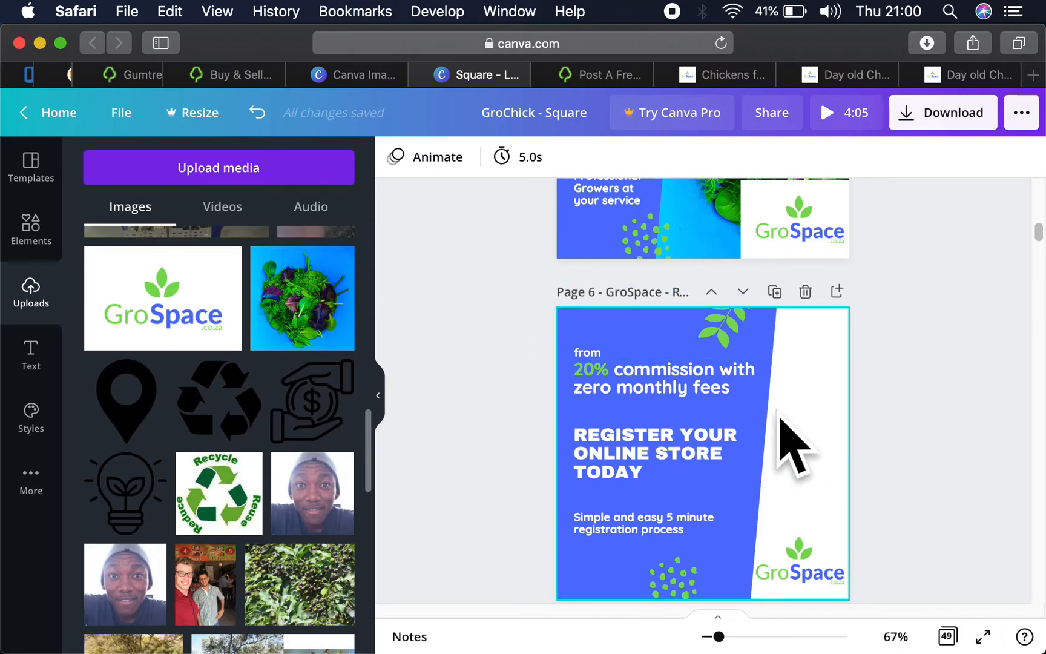
pyautogui.scroll(-10, 790, 449)
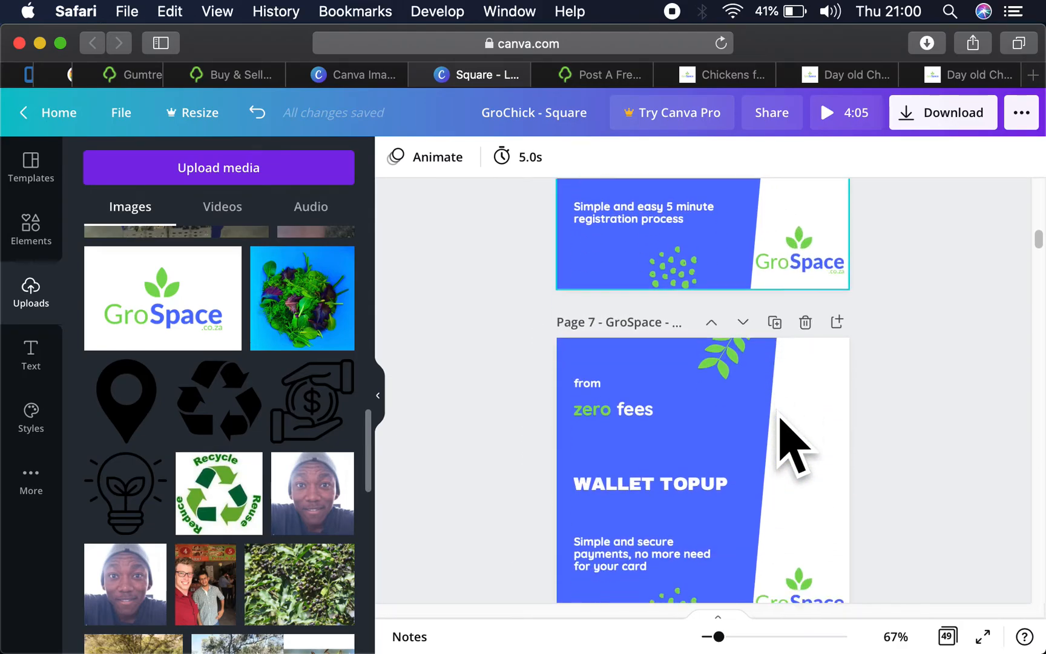
pyautogui.scroll(-11, 775, 411)
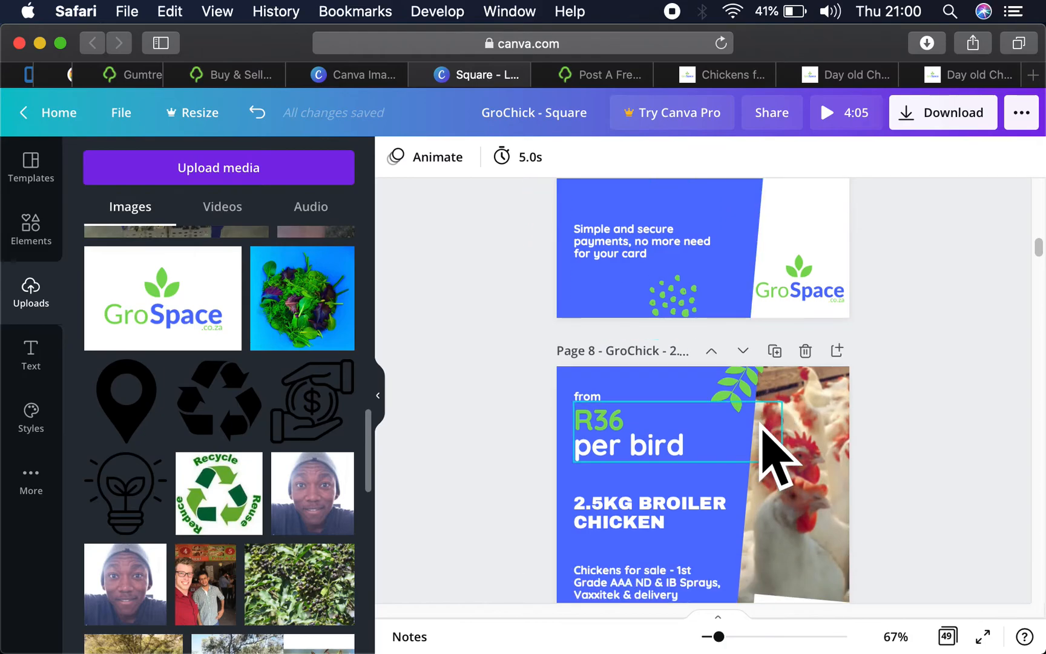
pyautogui.scroll(16, 829, 373)
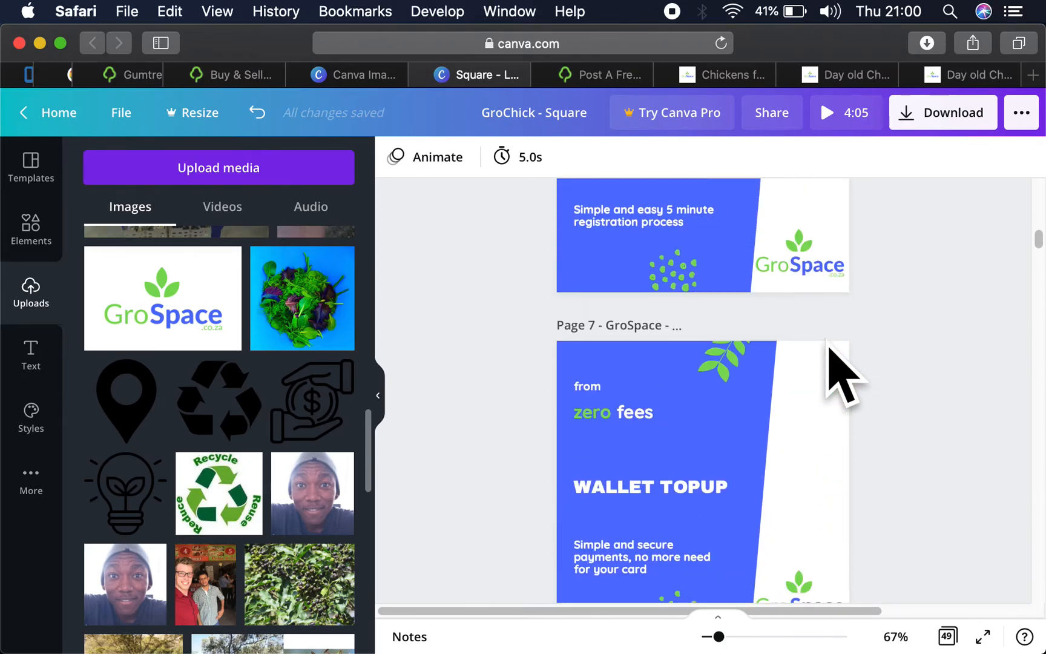
pyautogui.scroll(6, 841, 374)
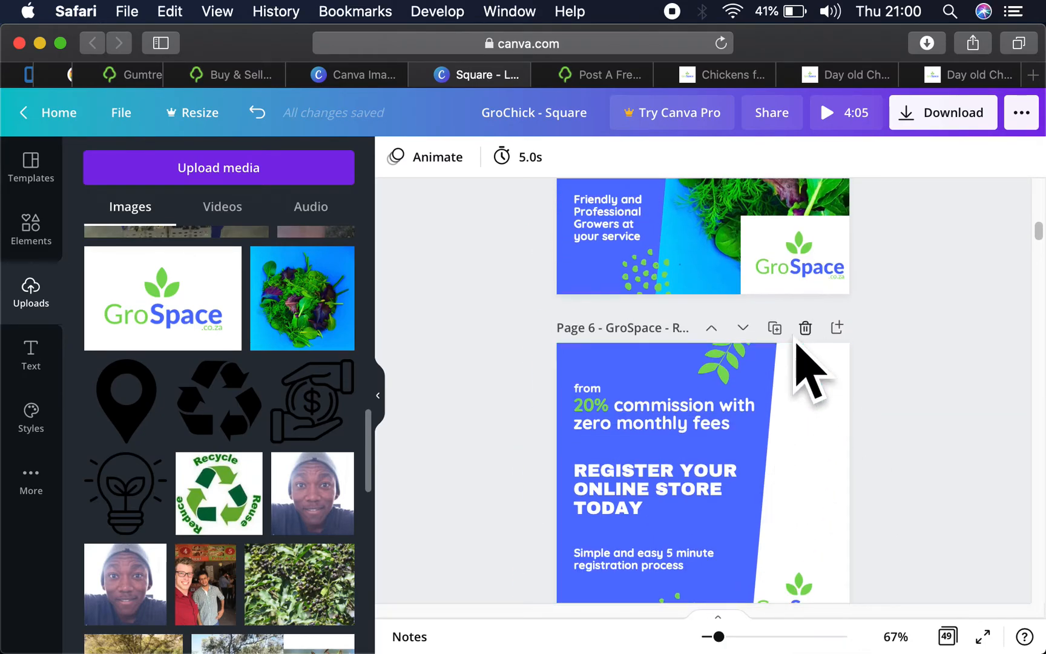
pyautogui.scroll(2, 806, 362)
pyautogui.scroll(5, 794, 363)
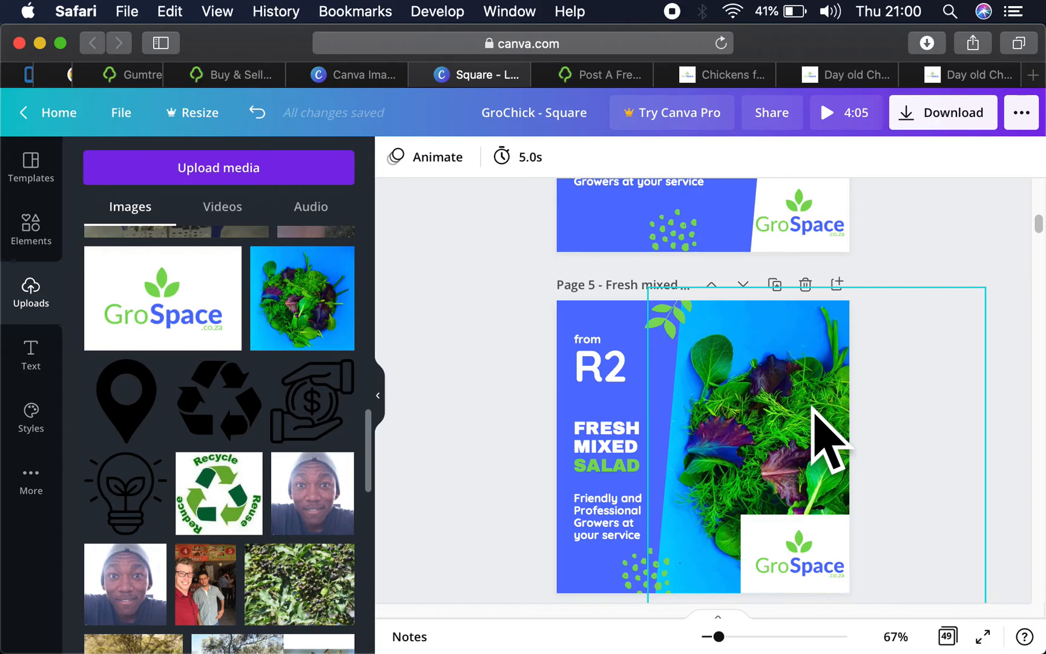
pyautogui.click(917, 120)
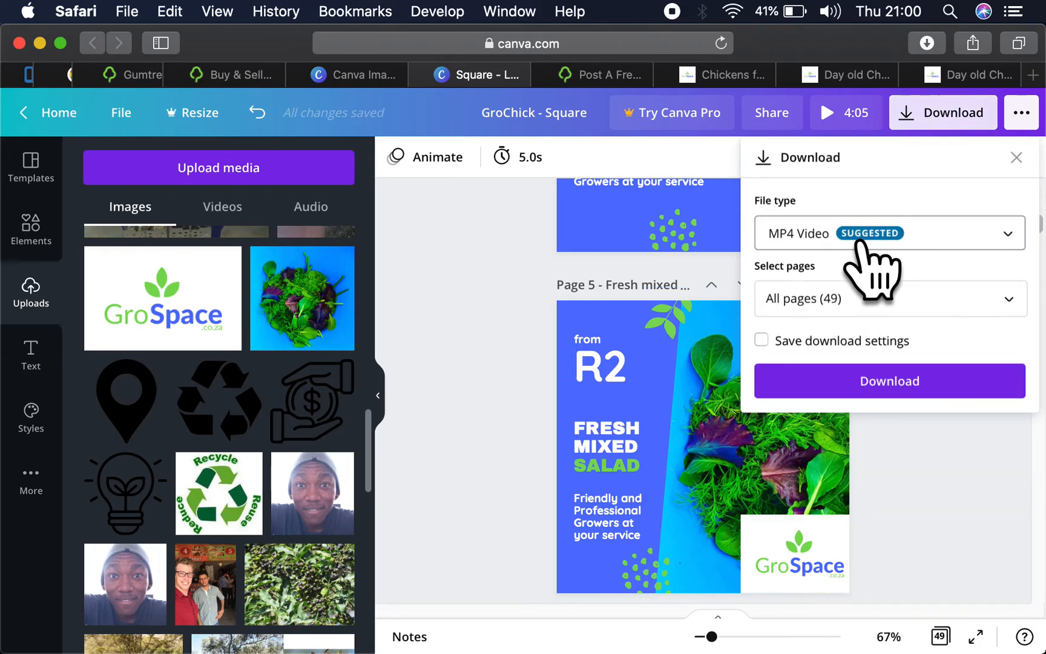
pyautogui.click(1016, 157)
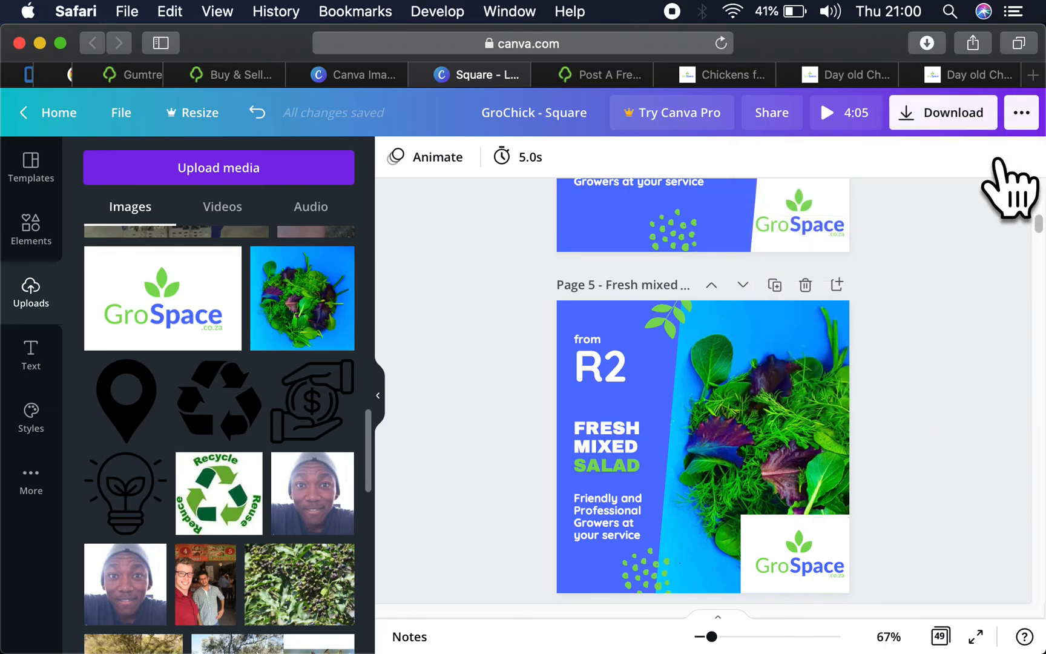
# - Duplicate the Fresh Mixed Salad page and swap the greens photo on the copy for the uploaded yellow pepper image
pyautogui.click(775, 283)
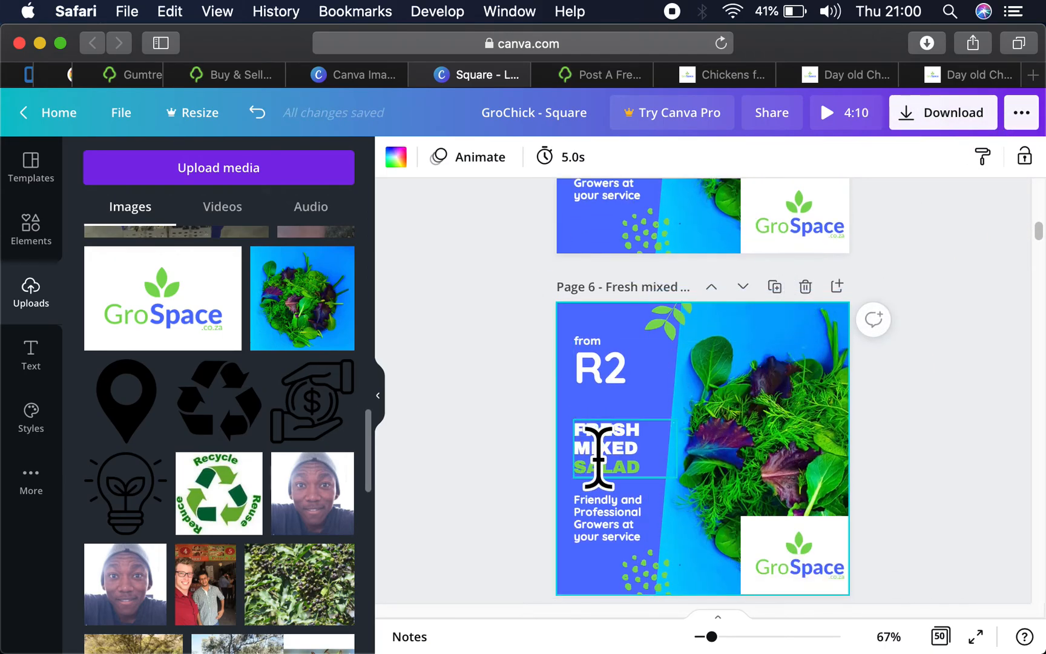
pyautogui.click(601, 455)
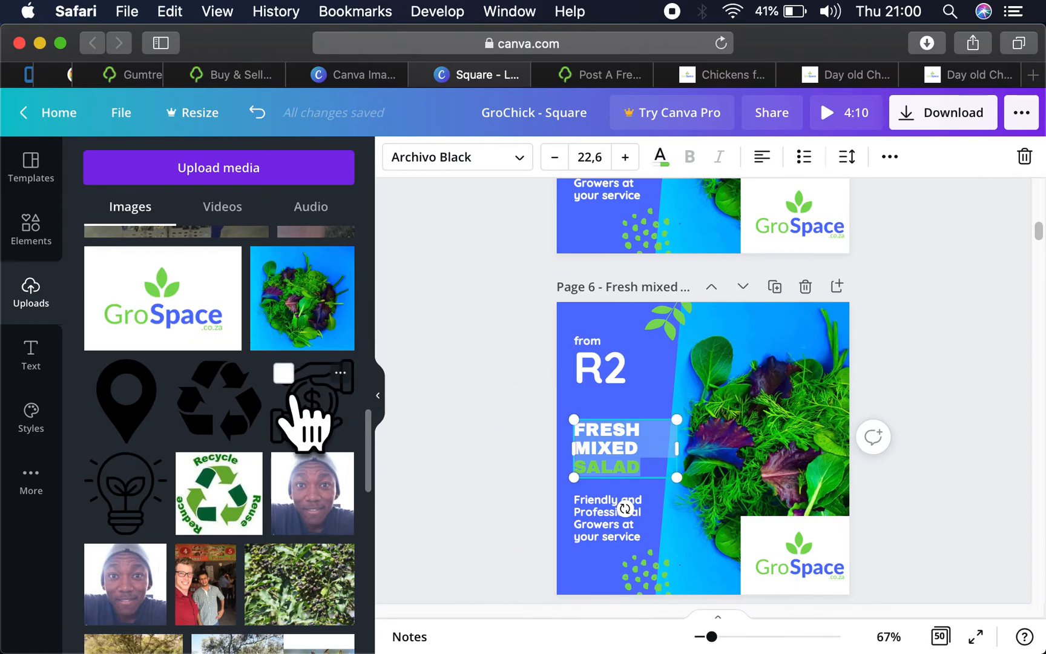
pyautogui.scroll(-5, 292, 433)
pyautogui.scroll(-10, 285, 411)
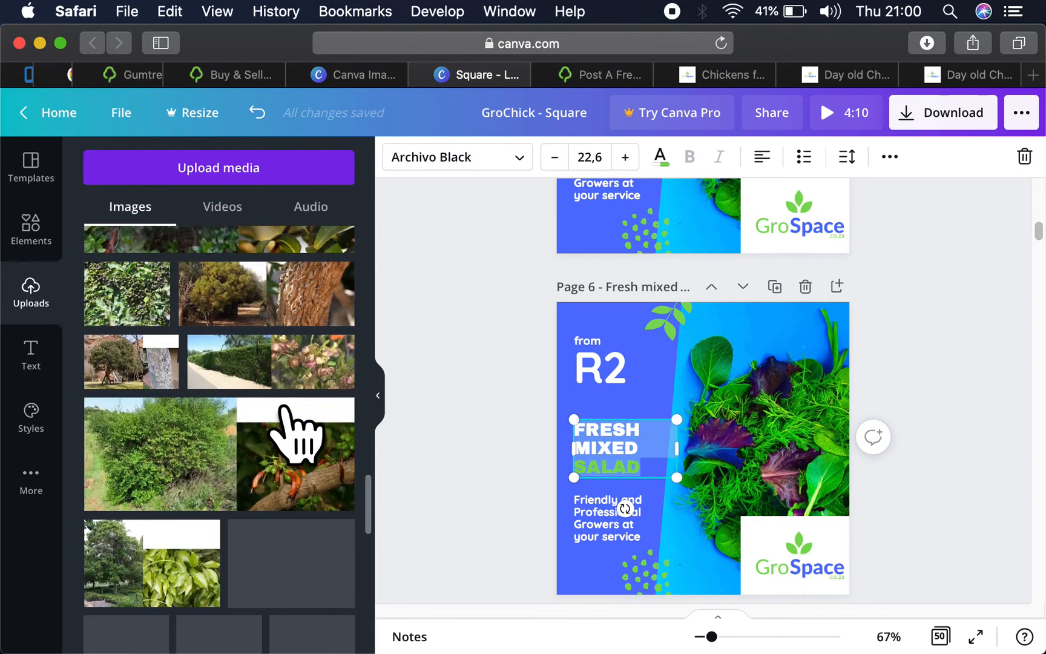
pyautogui.scroll(-15, 296, 435)
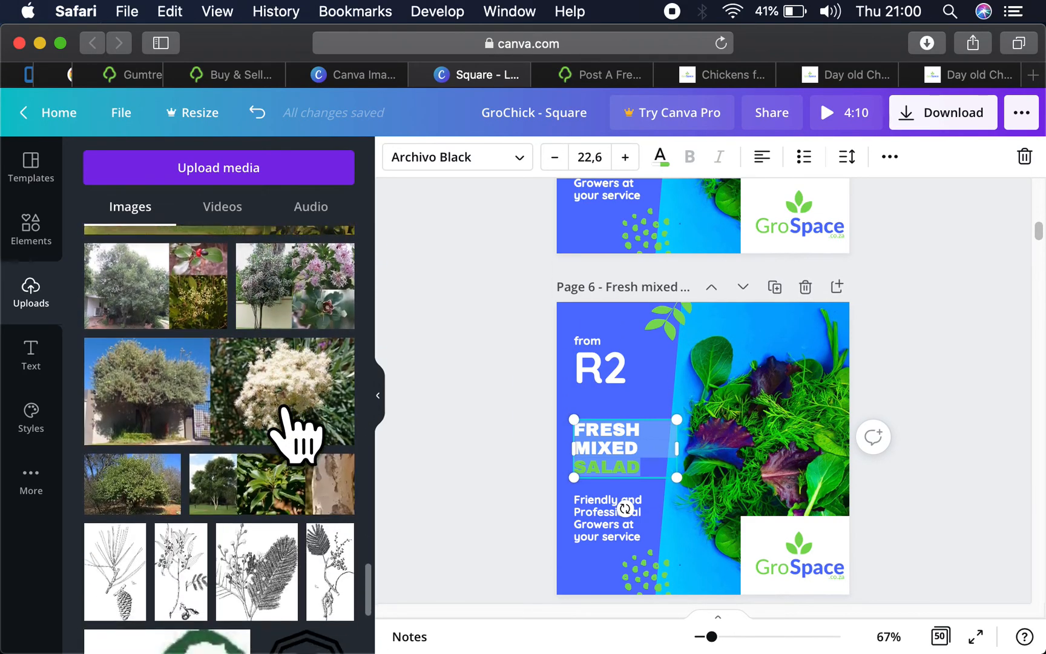
pyautogui.scroll(-10, 283, 412)
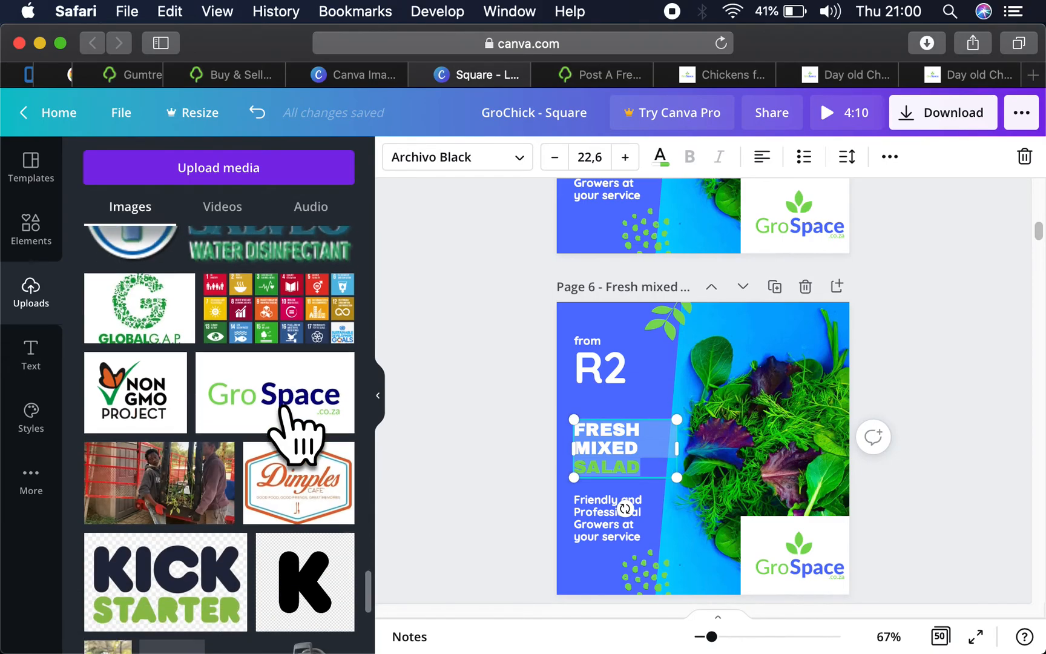
pyautogui.scroll(-6, 282, 418)
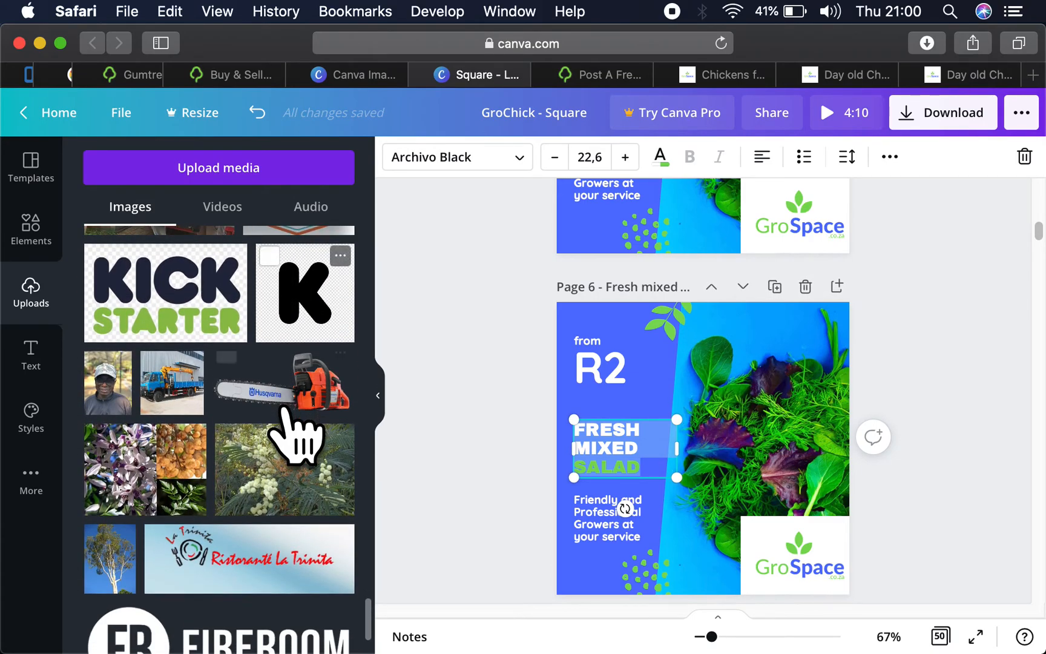
pyautogui.scroll(-6, 297, 435)
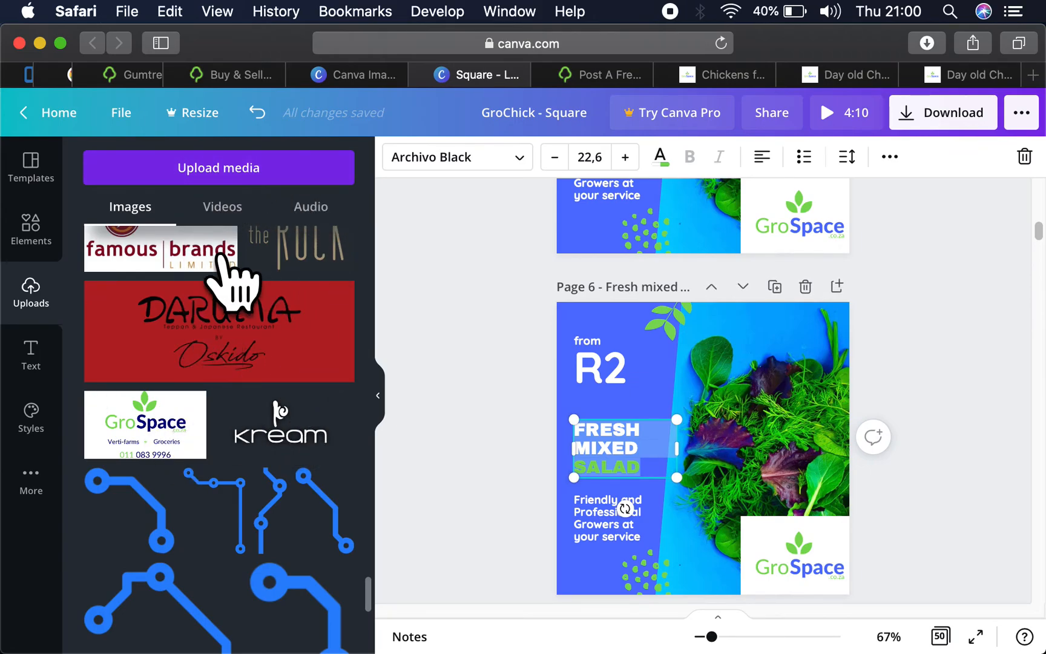
pyautogui.scroll(3, 228, 280)
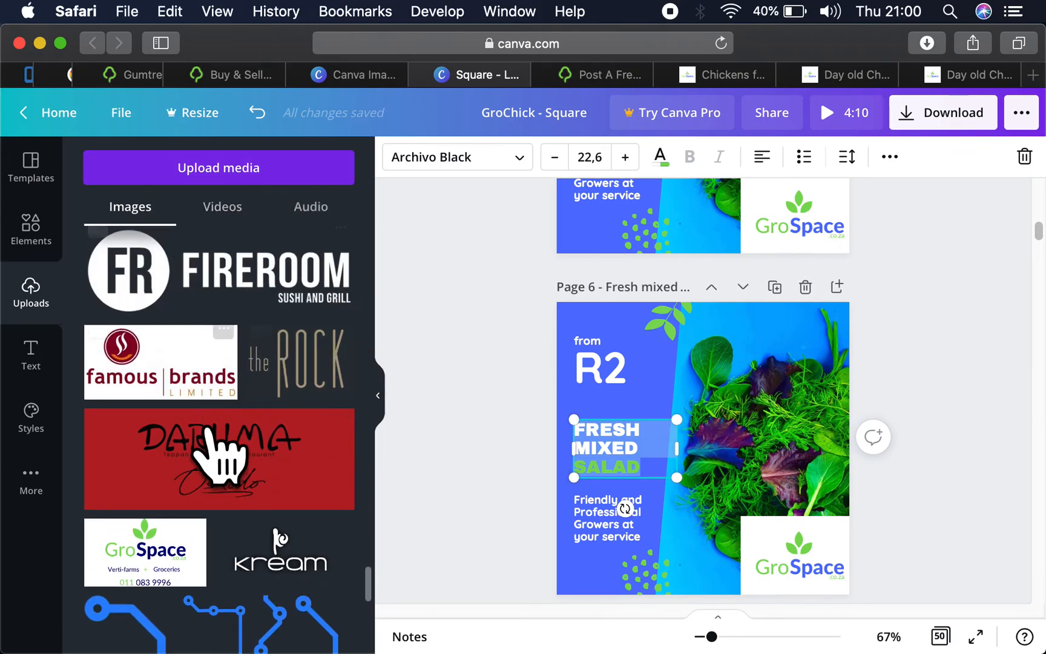
pyautogui.scroll(-7, 283, 478)
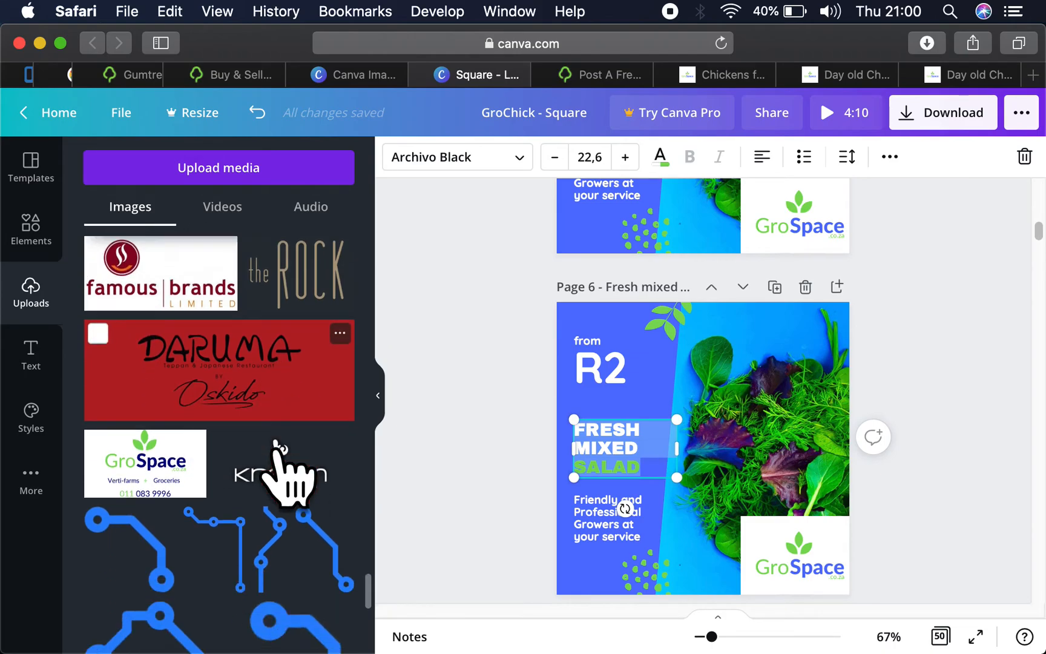
pyautogui.scroll(-8, 280, 460)
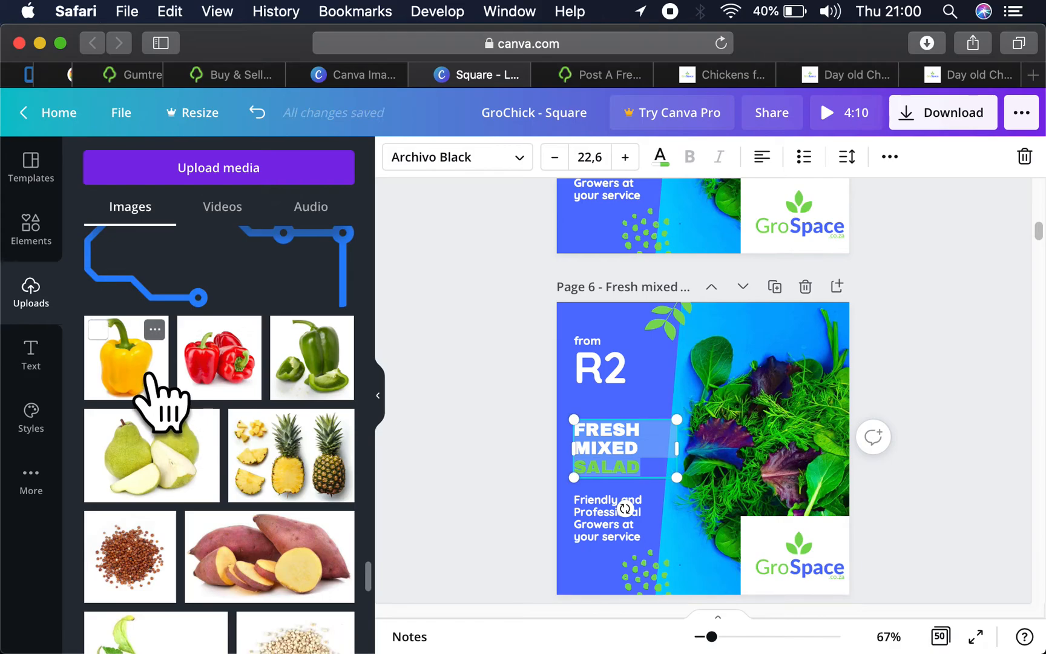
pyautogui.click(148, 378)
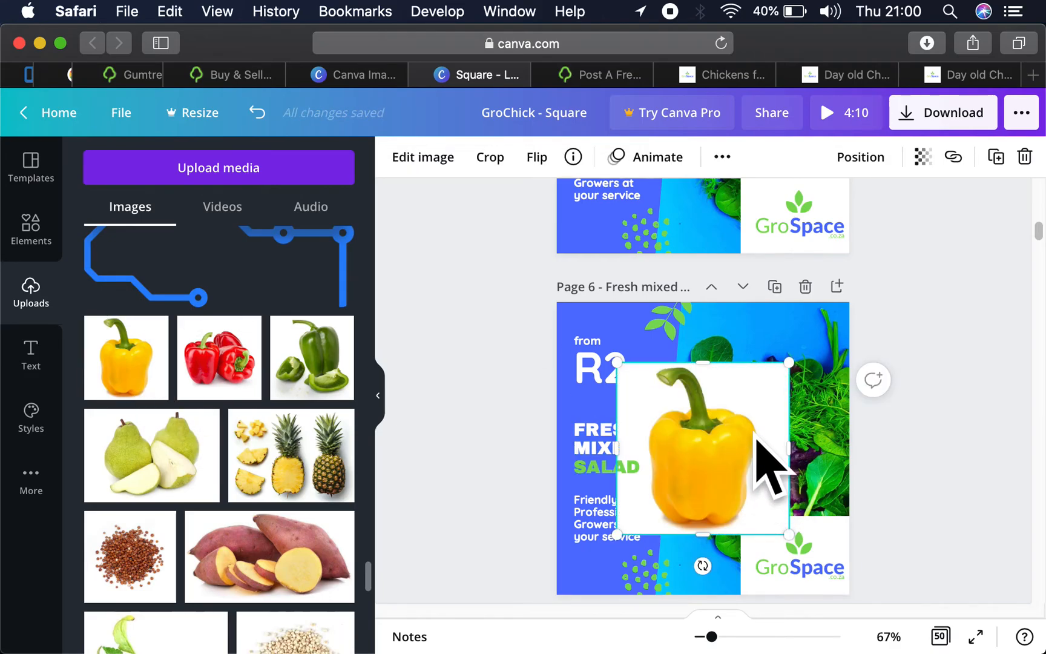
pyautogui.click(814, 426)
pyautogui.press('BackSpace')
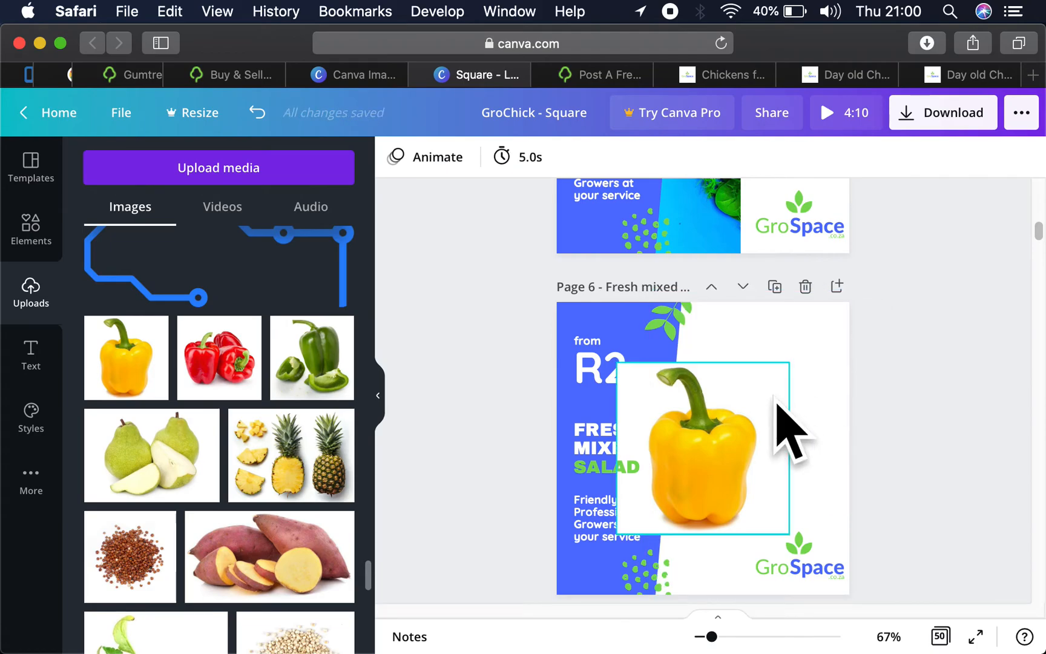
# - Enlarge the pepper photo to full page height beside the text and send it behind the blue shape and logo
pyautogui.click(746, 432)
pyautogui.moveTo(747, 432); pyautogui.dragTo(834, 354)
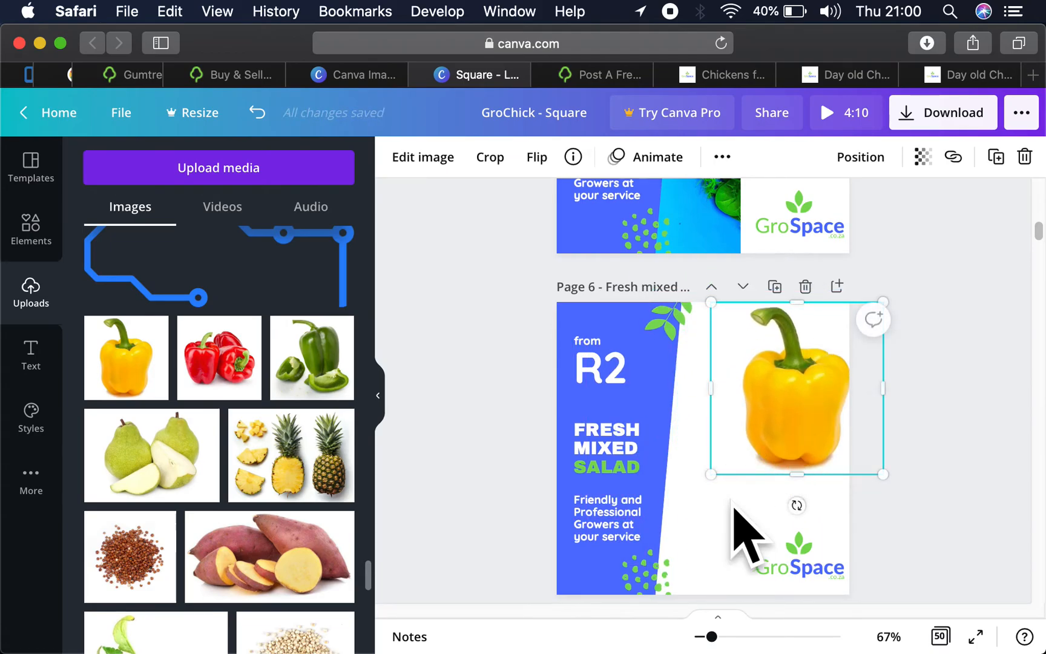
pyautogui.moveTo(709, 472); pyautogui.dragTo(626, 618)
pyautogui.moveTo(681, 487); pyautogui.dragTo(747, 497)
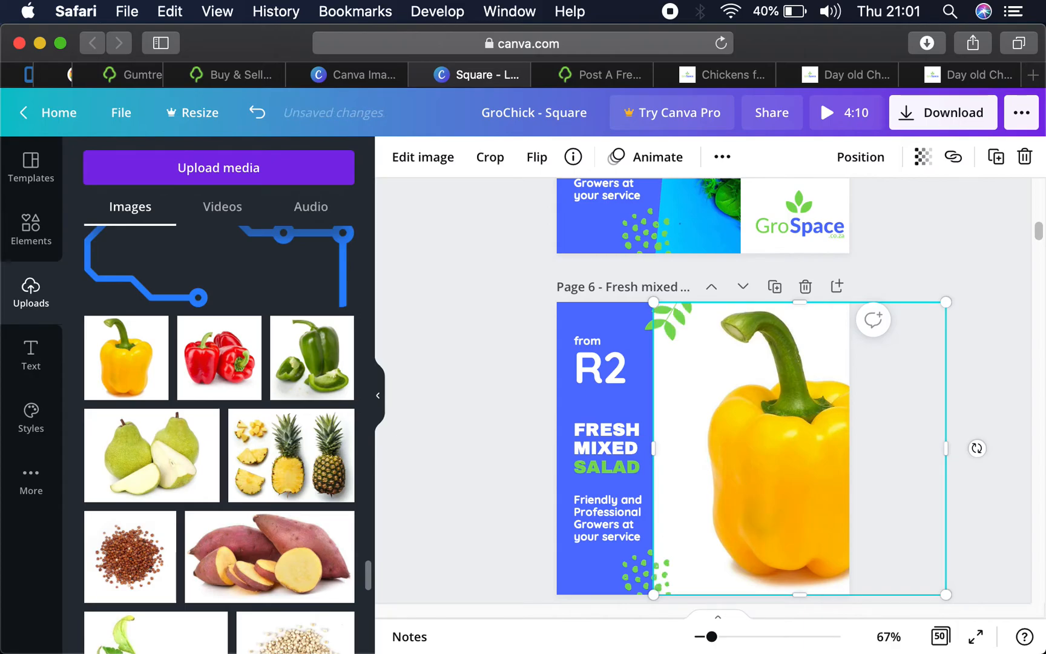
pyautogui.press('super+[')
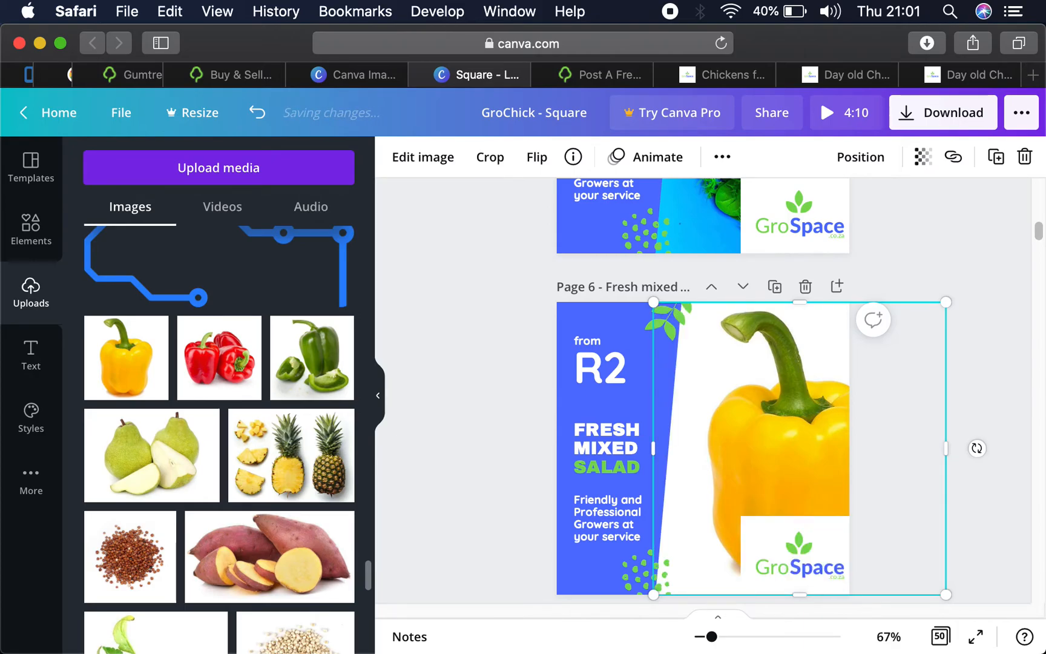
# - Delete the GroSpace logos from the two Fresh mixed salad pages and the Book a consultation page
pyautogui.click(812, 227)
pyautogui.scroll(3, 813, 222)
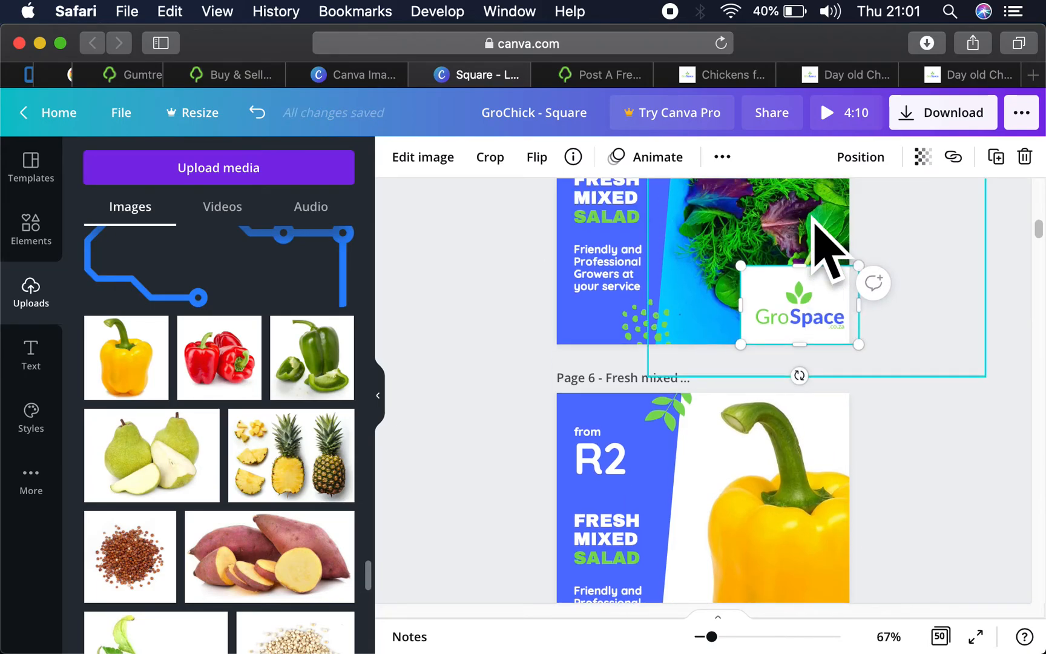
pyautogui.press('BackSpace')
pyautogui.scroll(-5, 808, 252)
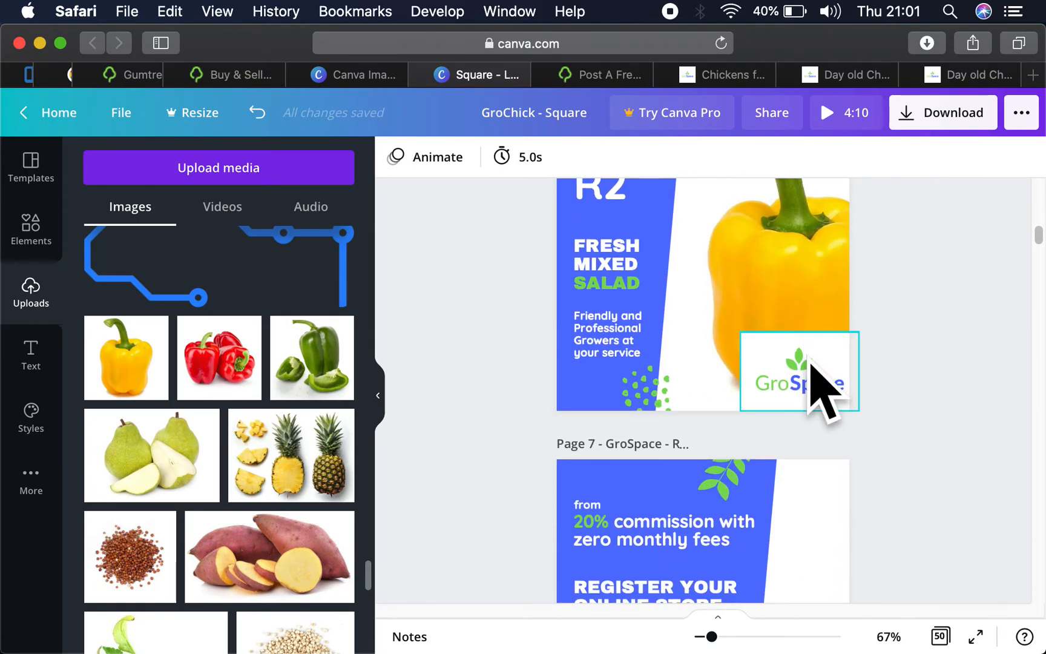
pyautogui.click(809, 358)
pyautogui.press('BackSpace')
pyautogui.scroll(12, 806, 343)
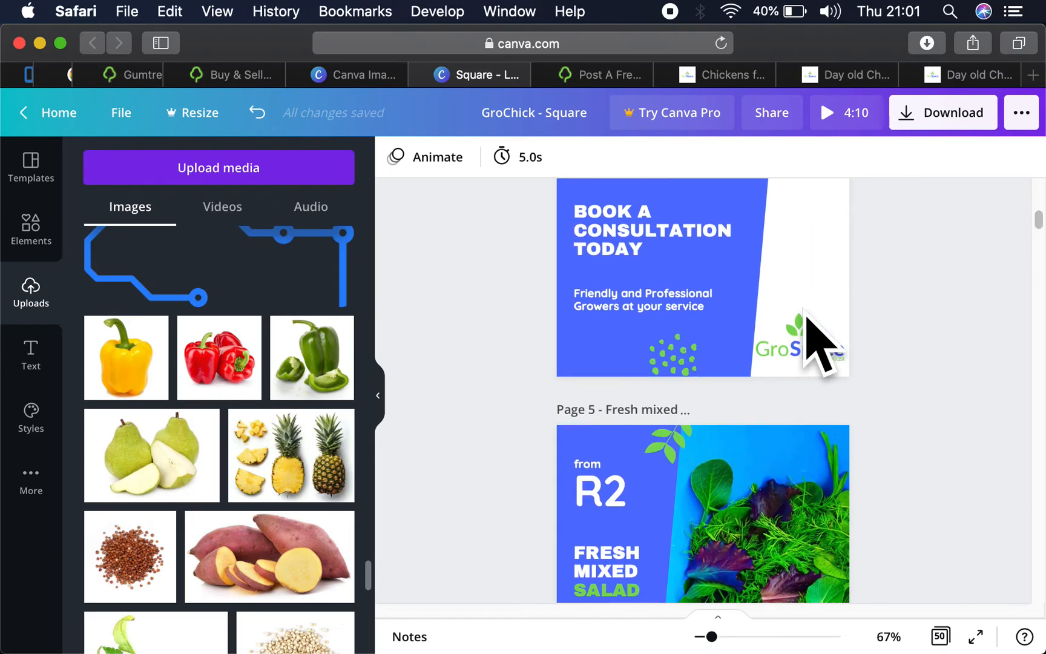
pyautogui.click(797, 501)
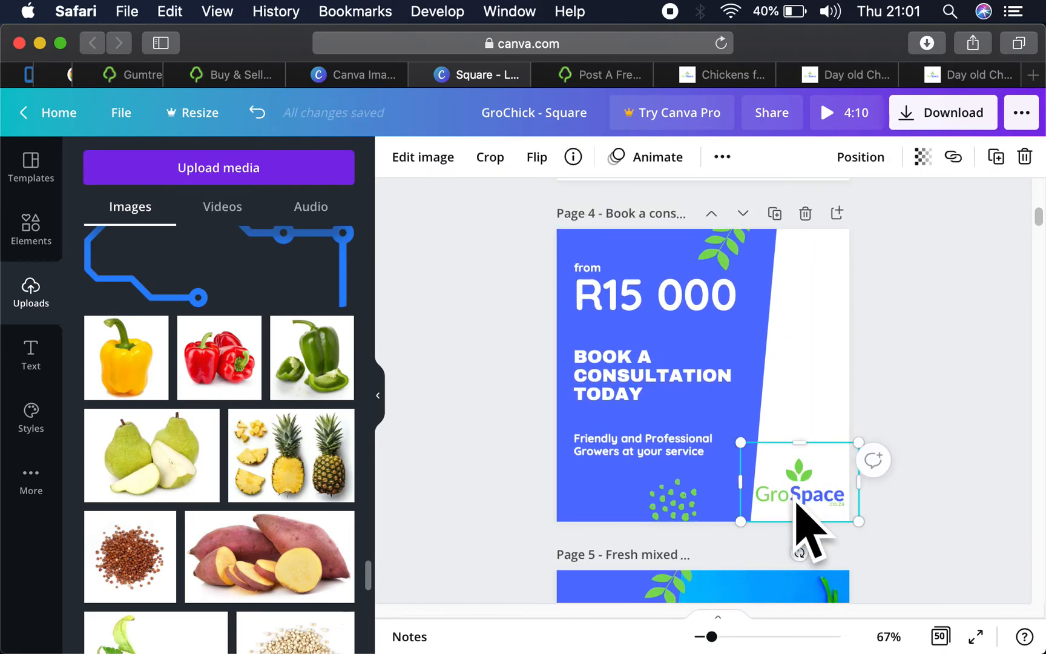
pyautogui.press('BackSpace')
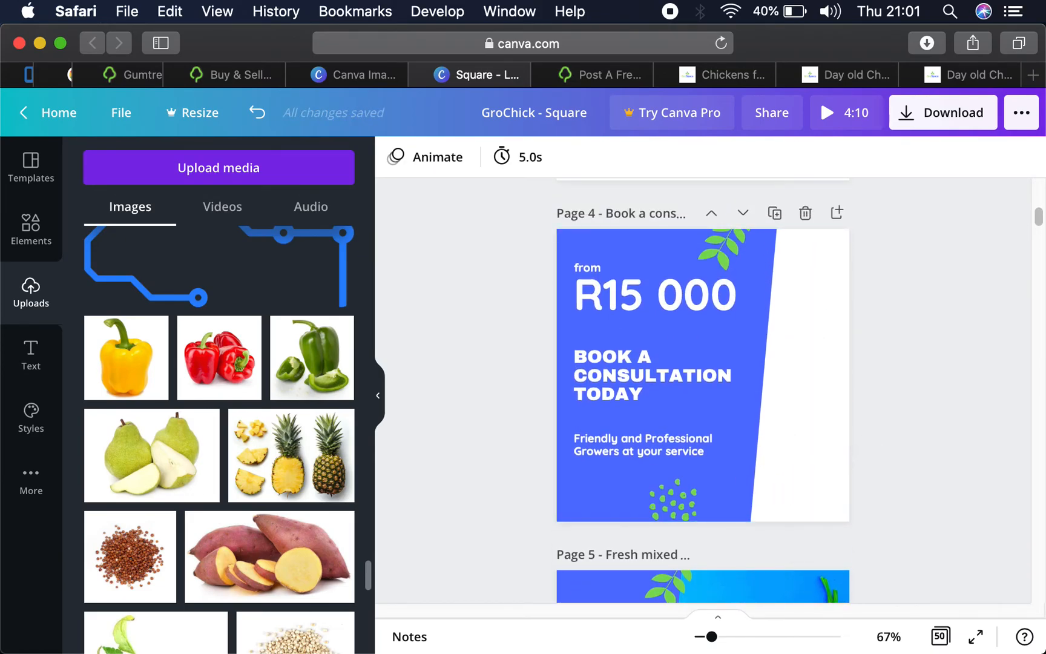
# - Copy the grouped GroChick logo from the 2.5kg broiler chicken page
pyautogui.scroll(5, 808, 525)
pyautogui.scroll(-10, 791, 504)
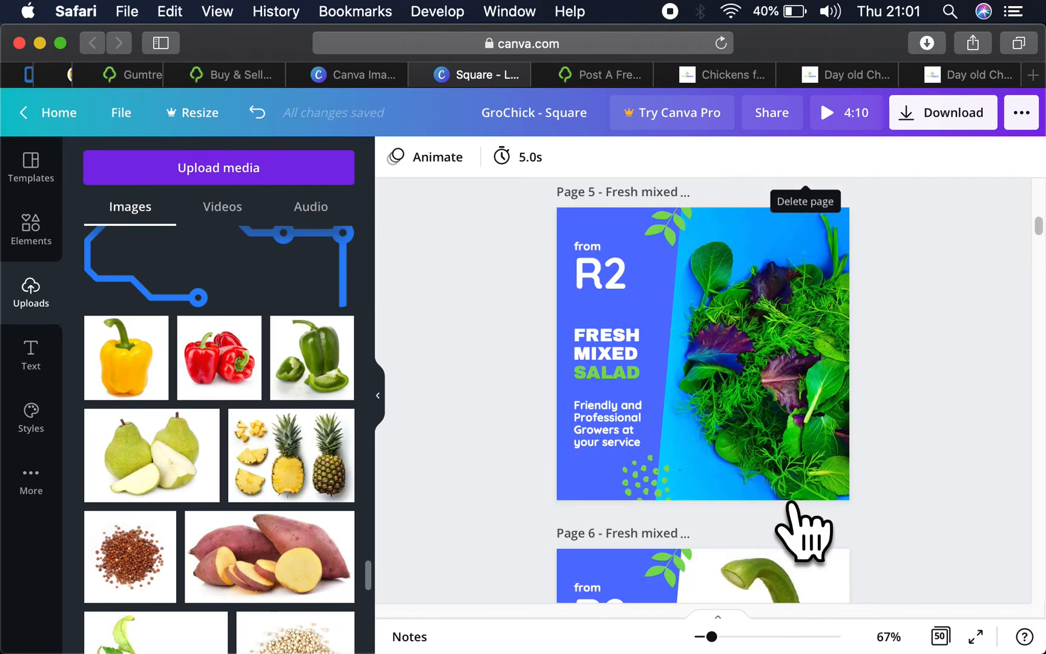
pyautogui.scroll(8, 791, 504)
pyautogui.scroll(-11, 791, 505)
pyautogui.scroll(-15, 793, 504)
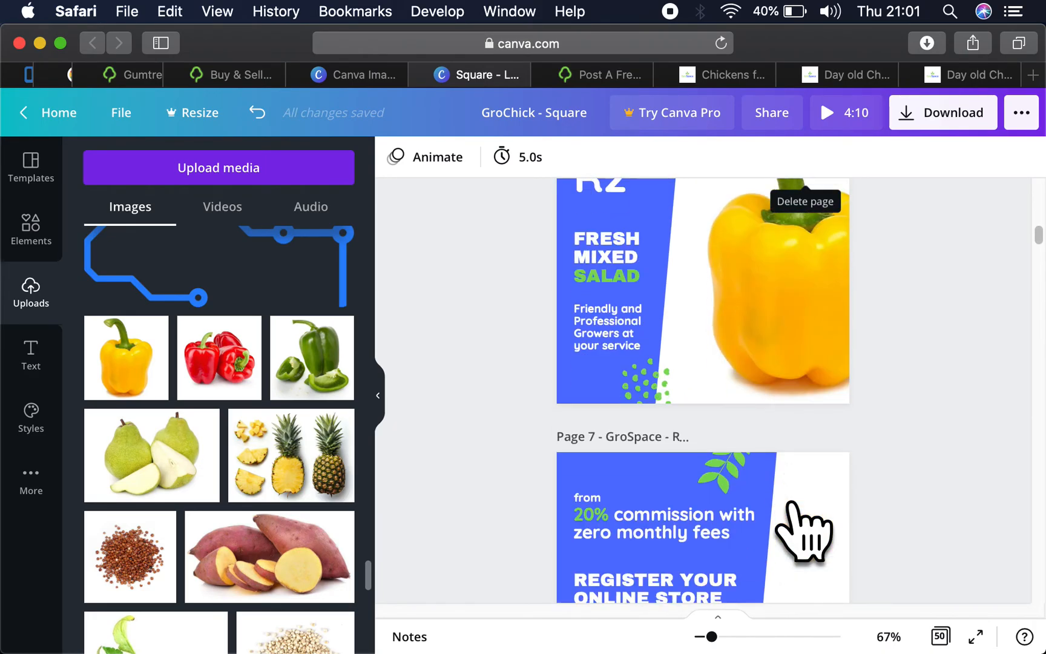
pyautogui.scroll(-5, 796, 500)
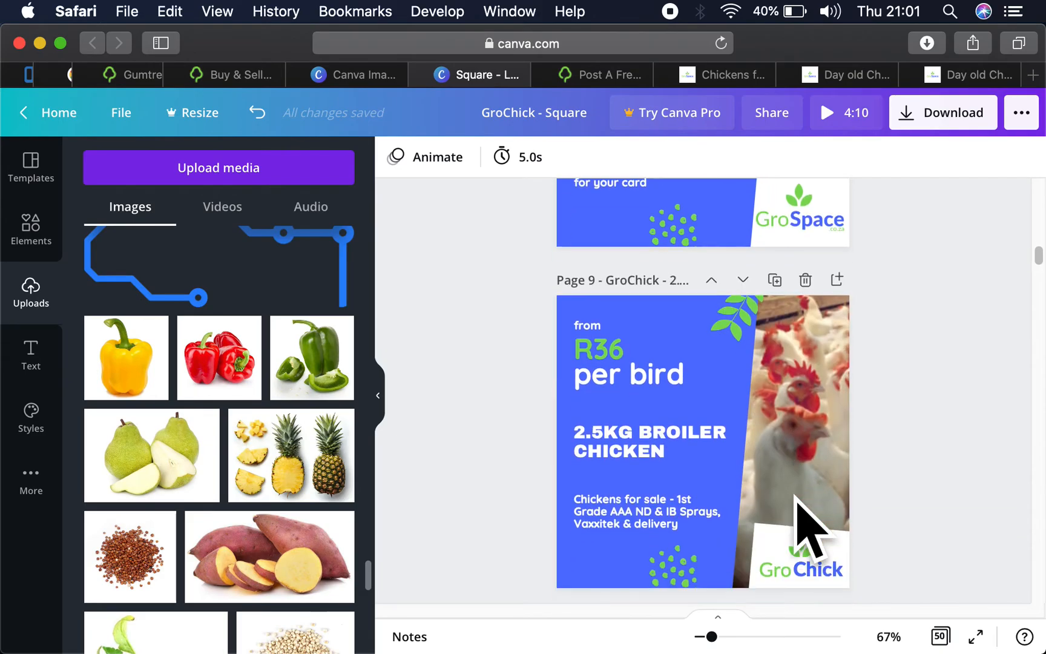
pyautogui.click(789, 569)
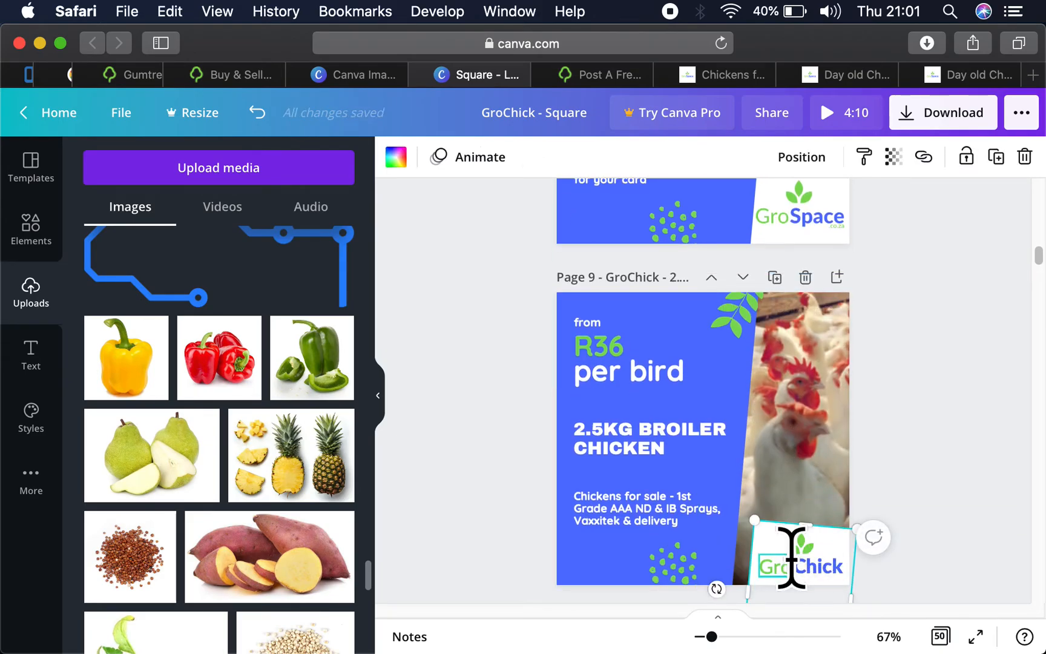
pyautogui.click(796, 561)
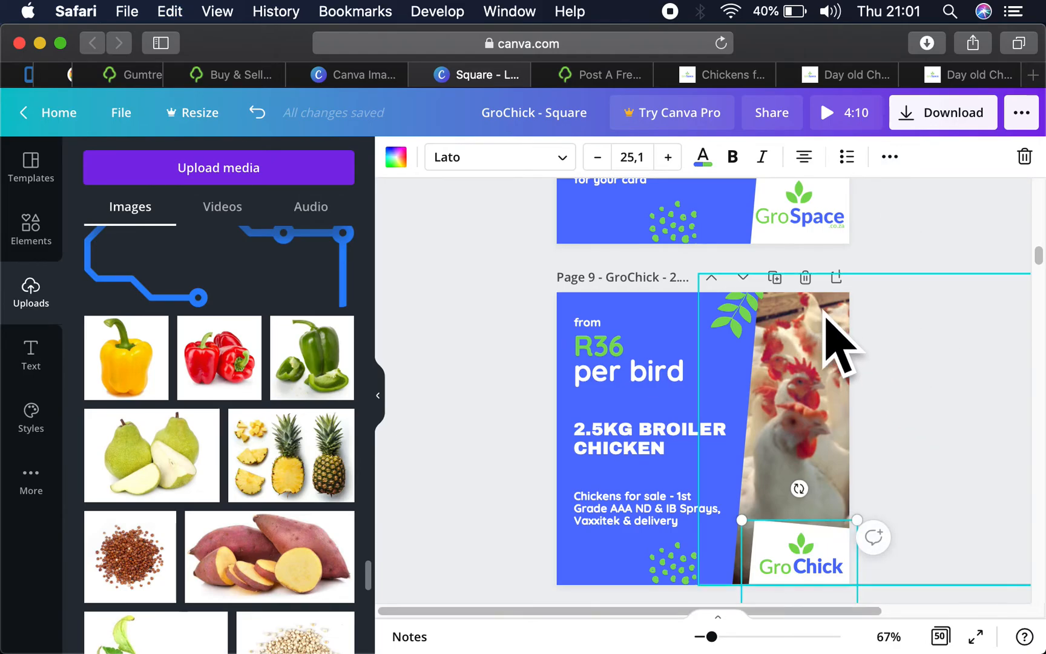
# - Paste the GroChick logo onto the pepper page, the mixed salad page and the Book a consultation page
pyautogui.scroll(10, 815, 327)
pyautogui.scroll(10, 806, 305)
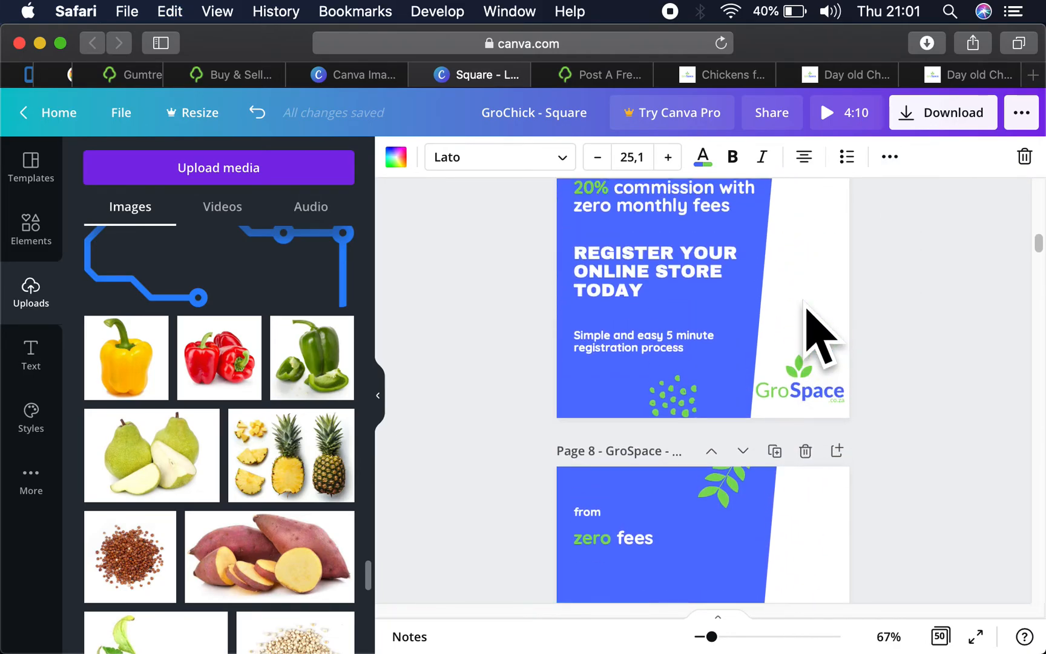
pyautogui.click(815, 336)
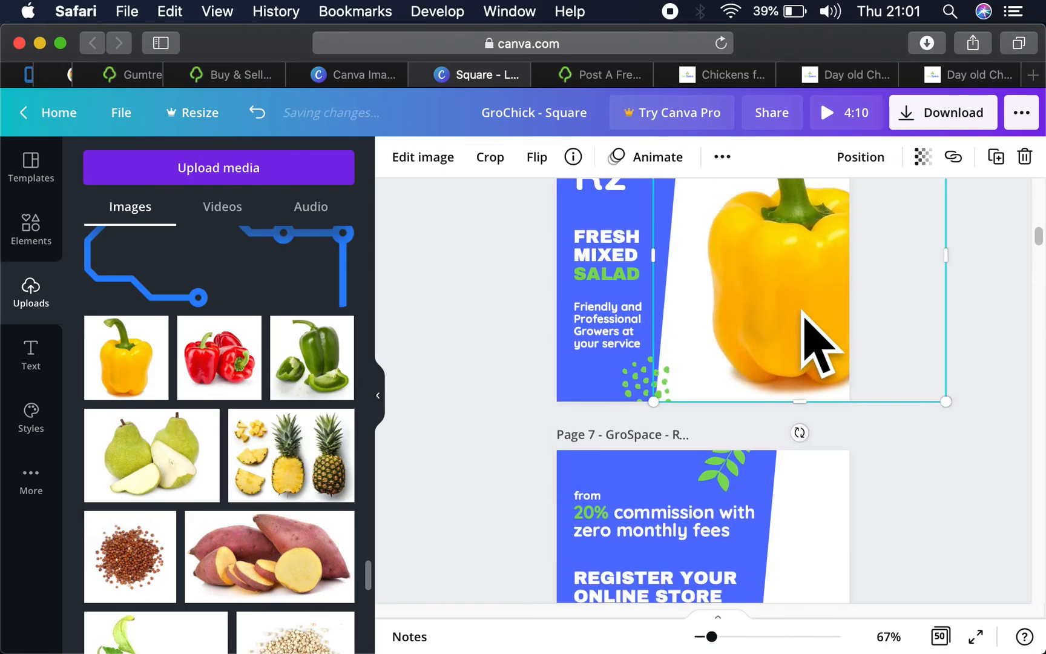
pyautogui.press('cmd+v')
pyautogui.scroll(6, 816, 336)
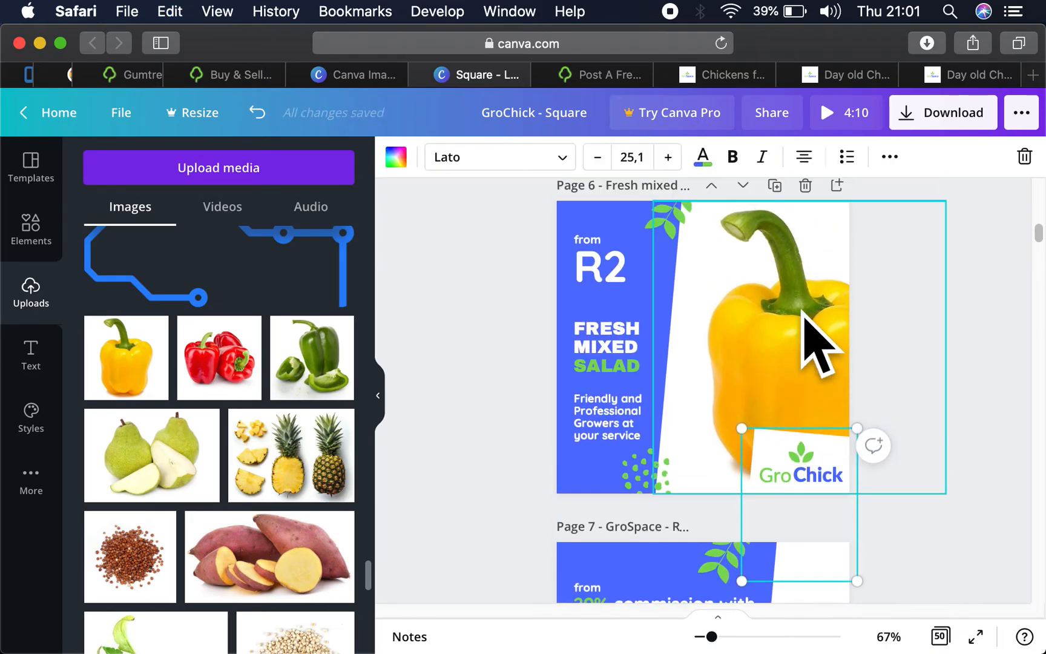
pyautogui.press('super+v')
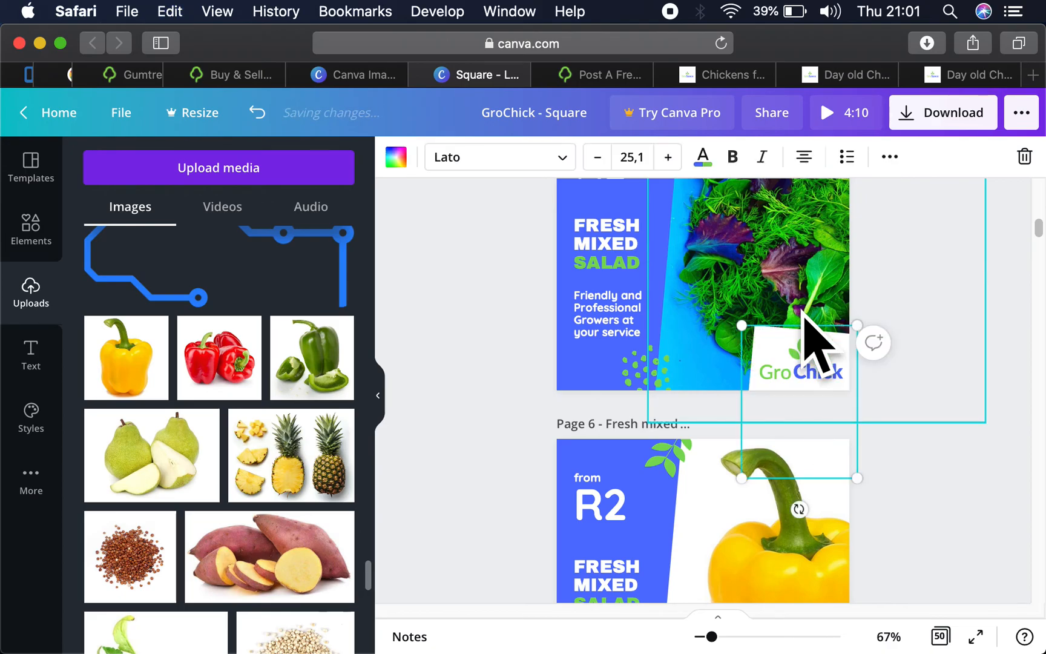
pyautogui.scroll(6, 882, 235)
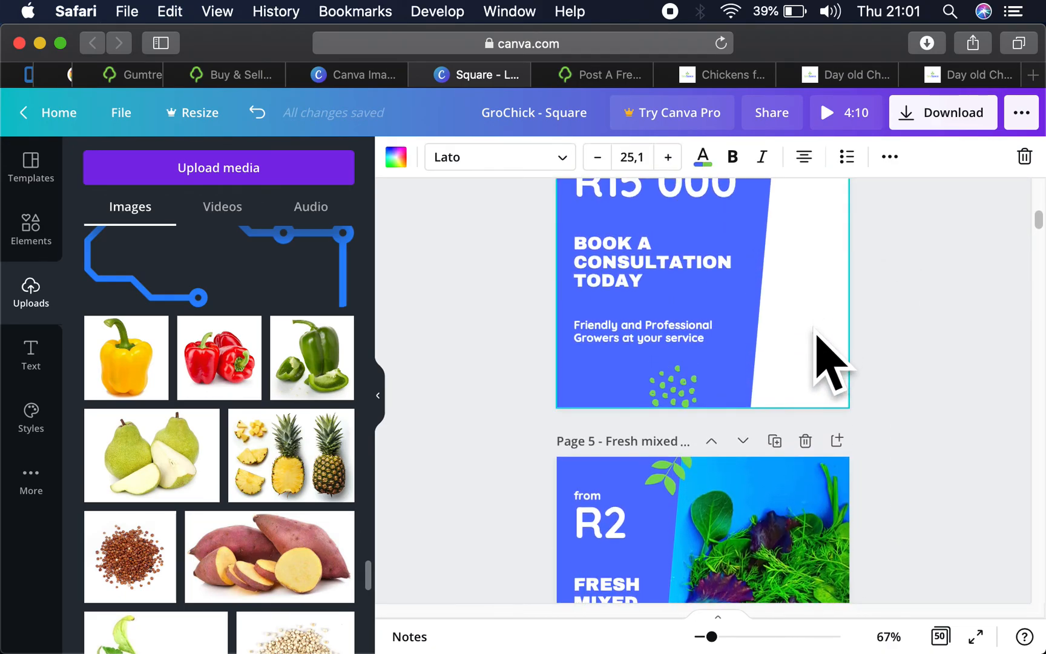
pyautogui.click(817, 358)
pyautogui.press('super+v')
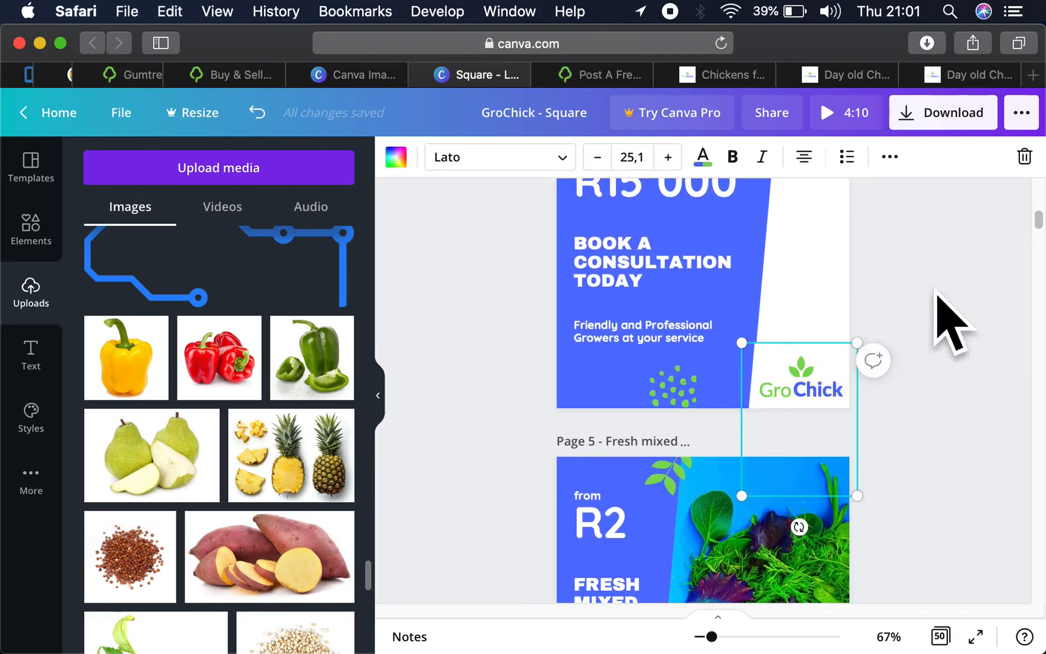
# - Ungroup the GroChick logo on the Book a consultation page
pyautogui.click(878, 161)
pyautogui.click(632, 197)
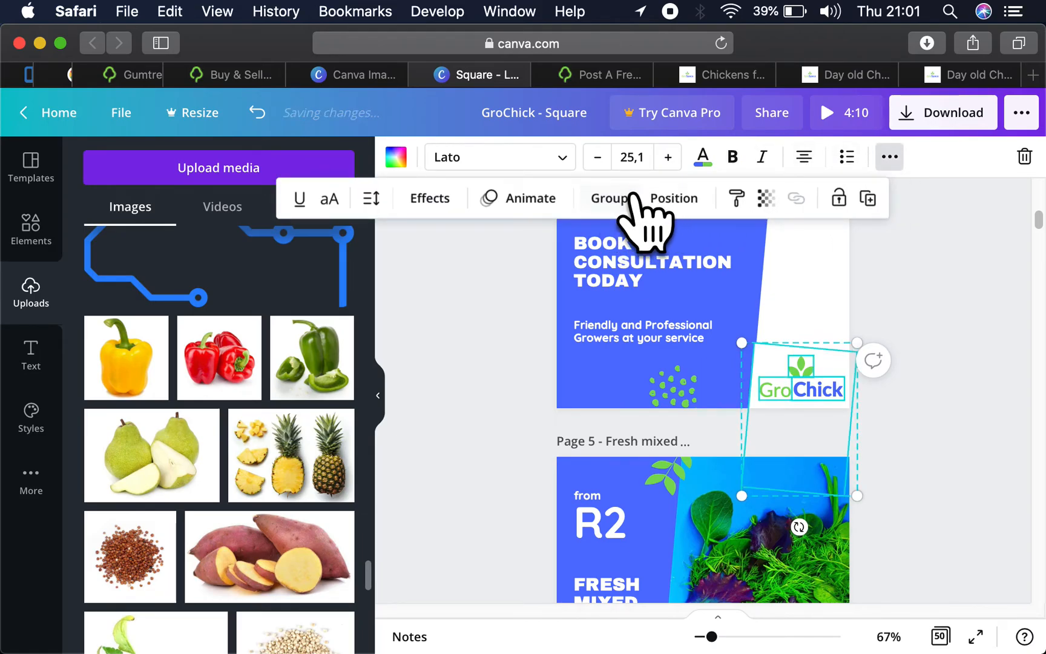
pyautogui.click(928, 286)
pyautogui.click(928, 286)
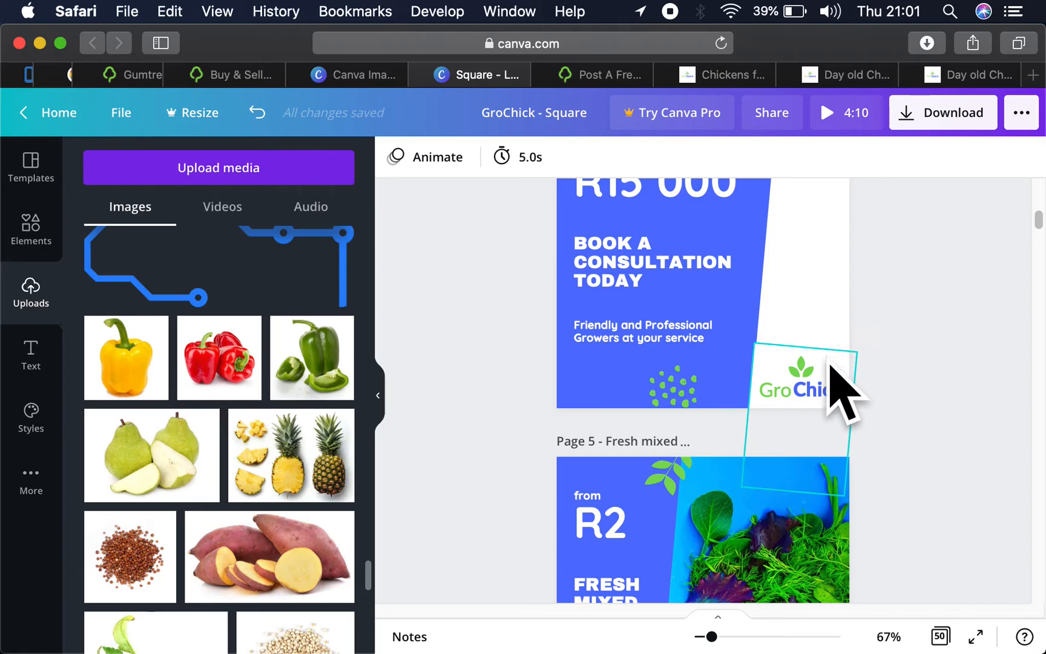
pyautogui.click(822, 378)
pyautogui.moveTo(822, 378); pyautogui.dragTo(872, 379)
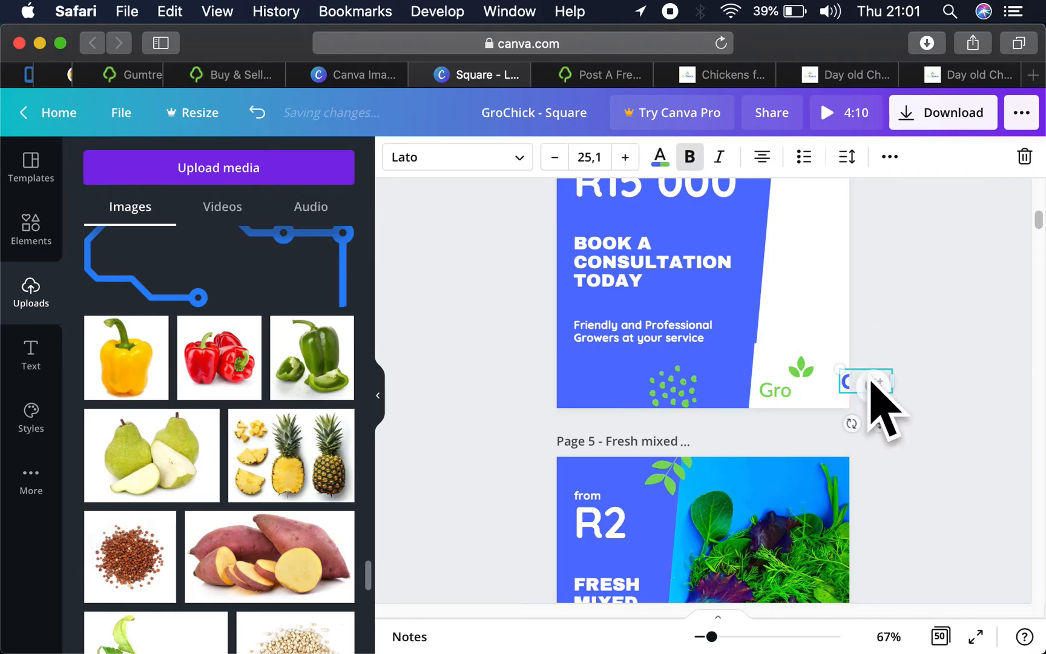
pyautogui.press('super+z')
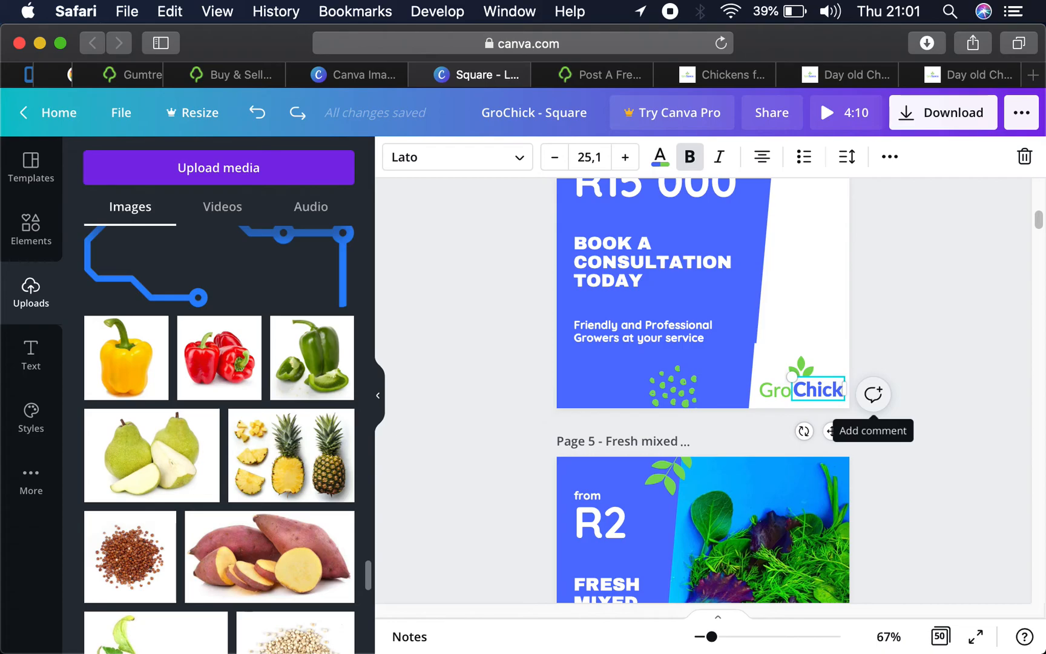
# - Undo the ungrouping of the GroChick logo on the Book a consultation page
pyautogui.press('super+z')
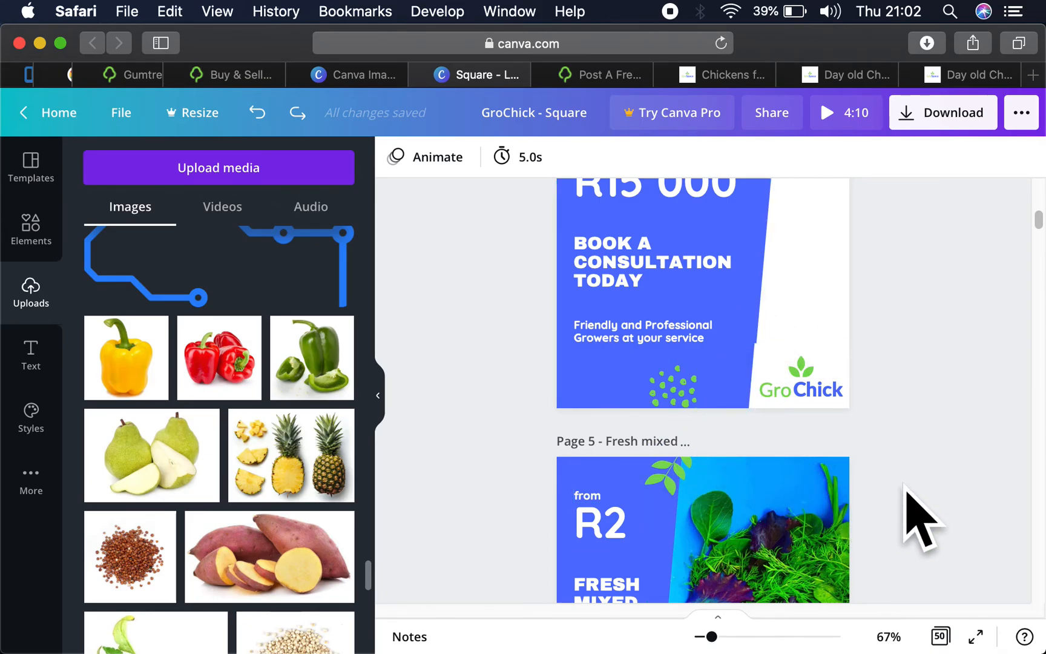
# - Shift the yellow pepper picture on page 6 towards the blue panel so the whole pepper fits on the page
pyautogui.scroll(-3, 906, 509)
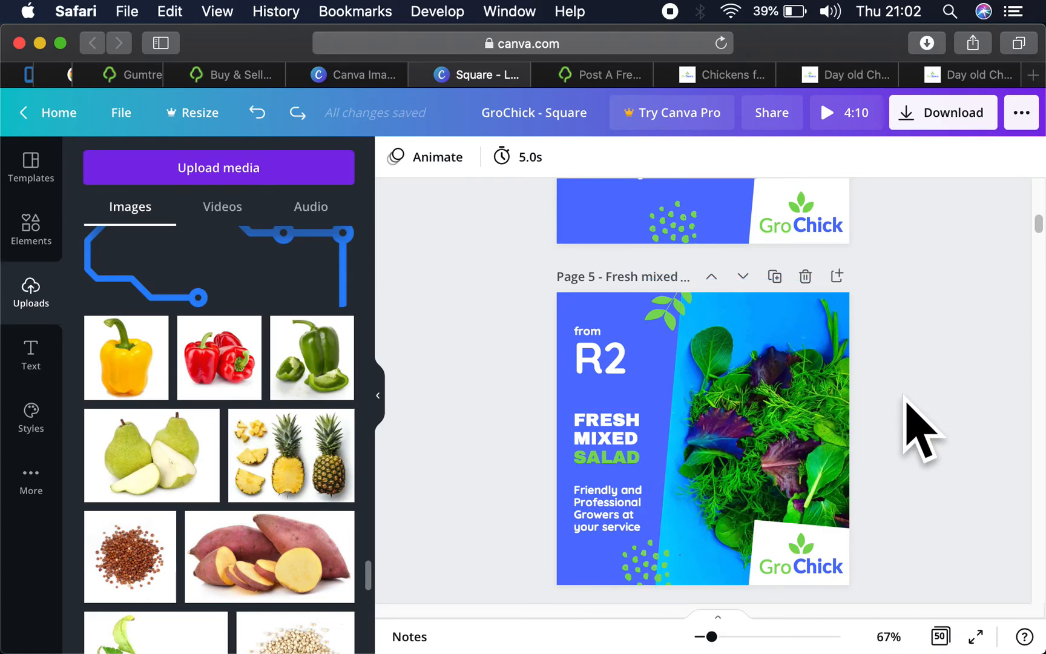
pyautogui.scroll(-3, 910, 432)
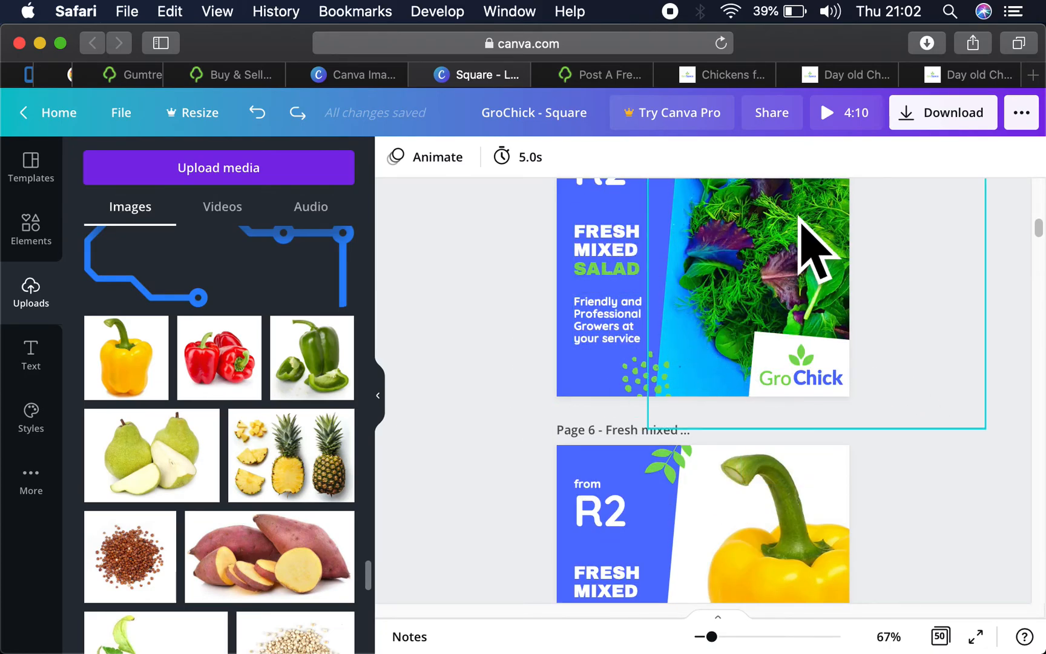
pyautogui.scroll(2, 812, 245)
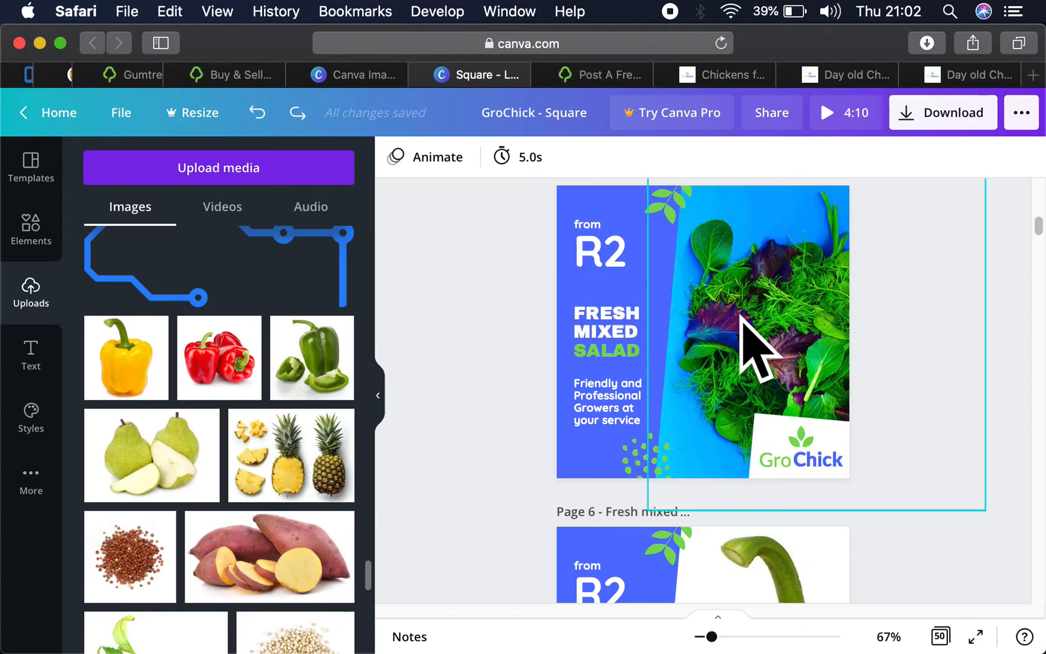
pyautogui.scroll(-4, 817, 362)
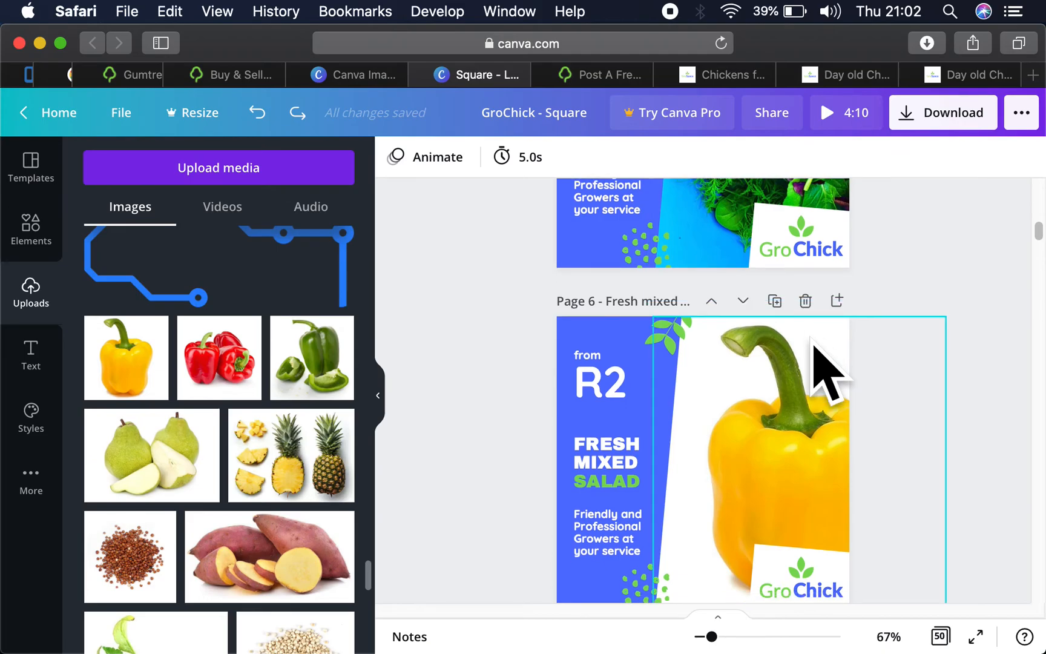
pyautogui.scroll(-3, 817, 362)
pyautogui.scroll(3, 869, 351)
pyautogui.click(741, 432)
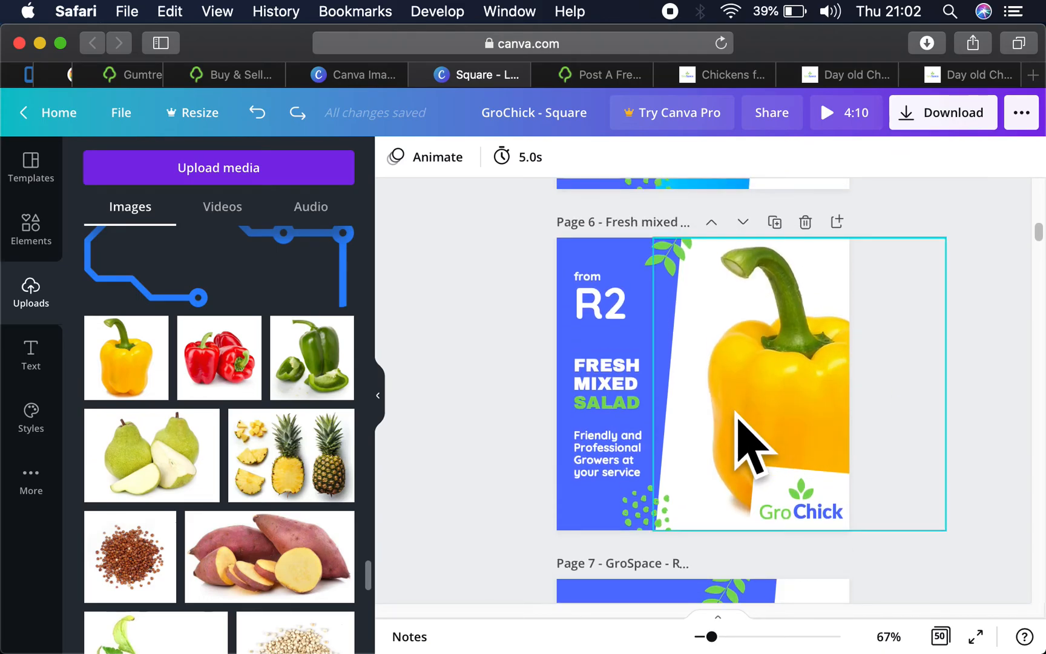
pyautogui.moveTo(740, 432); pyautogui.dragTo(700, 422)
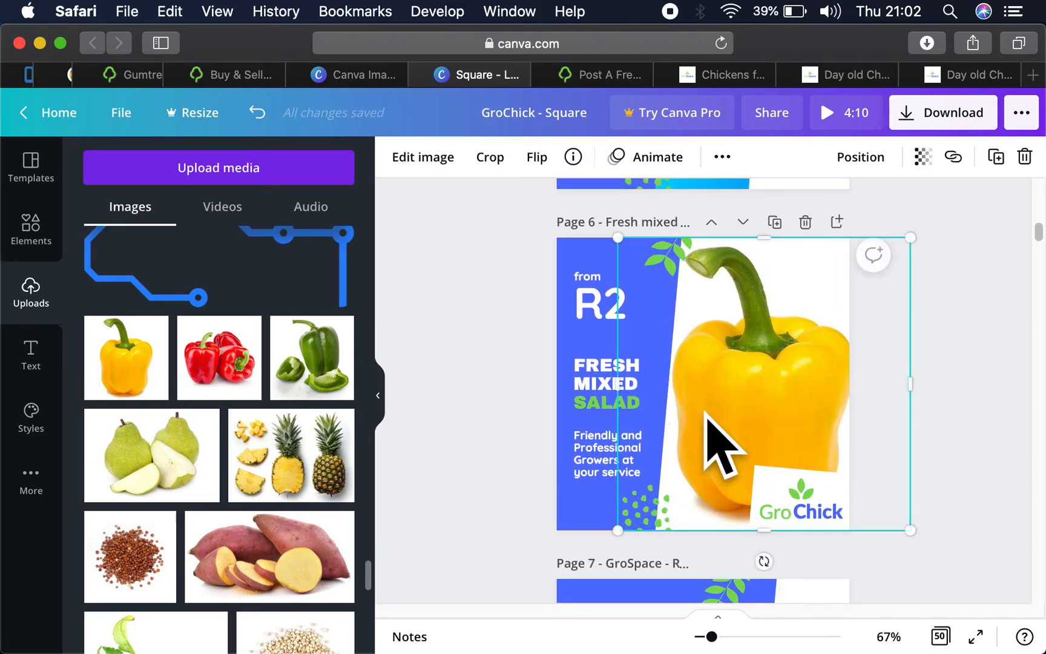
pyautogui.click(981, 368)
# - Ungroup the GroChick logo on the pepper page and delete its leaf and text, keeping the white backing box
pyautogui.doubleClick(814, 508)
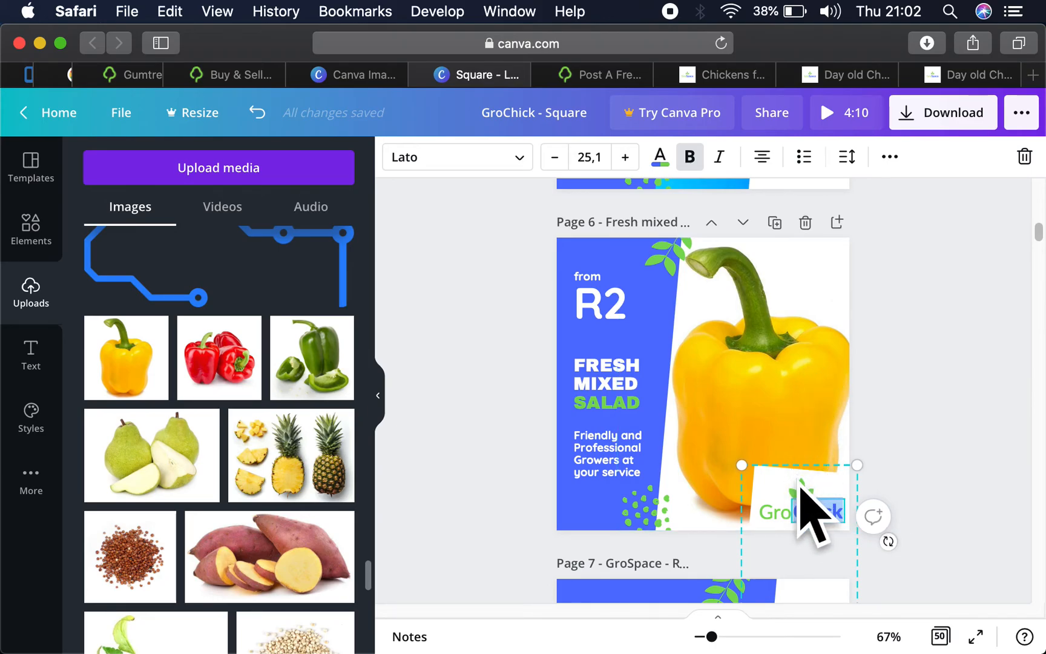
pyautogui.click(889, 157)
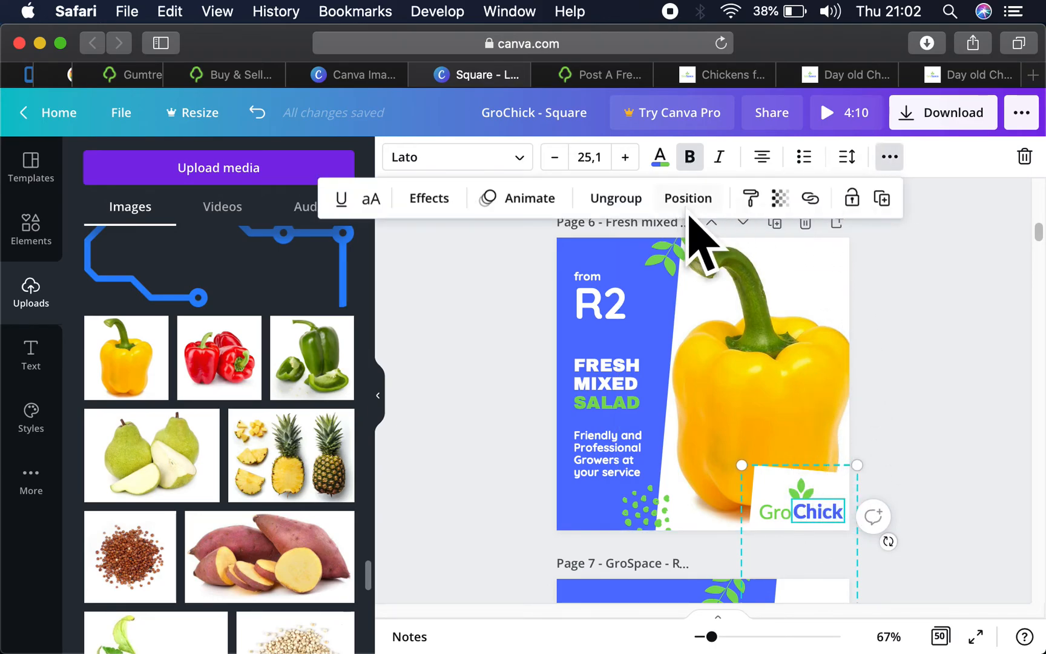
pyautogui.click(628, 201)
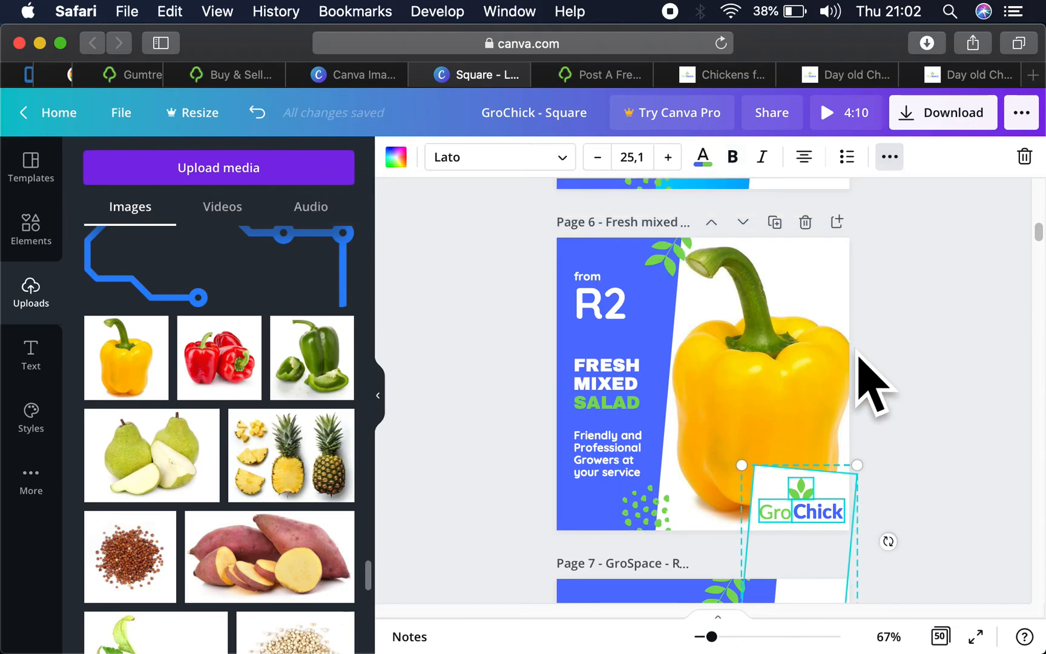
pyautogui.click(918, 415)
pyautogui.click(816, 497)
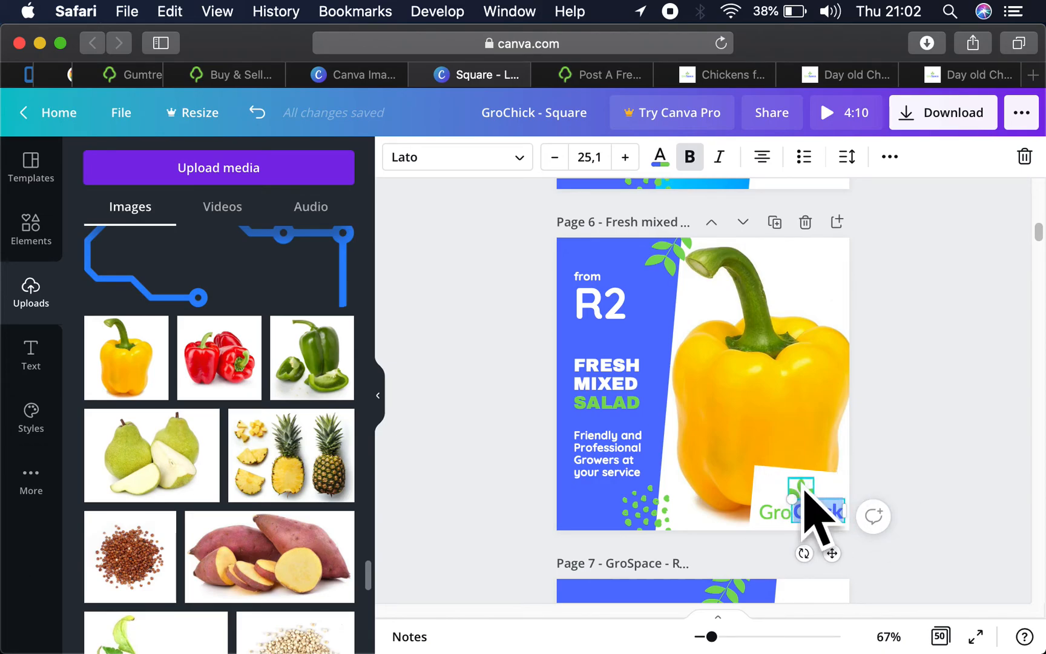
pyautogui.keyDown('shift'); pyautogui.click(776, 512); pyautogui.keyUp('shift')
pyautogui.press('BackSpace')
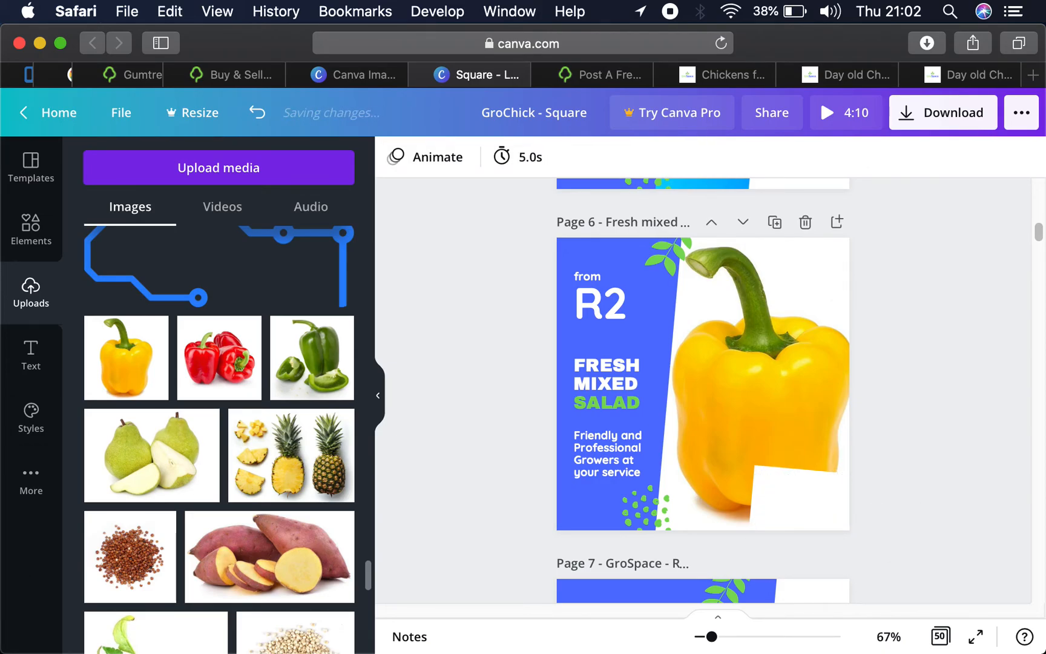
# - Copy the complete GroSpace .co.za logo from page 1
pyautogui.scroll(20, 833, 416)
pyautogui.scroll(5, 828, 390)
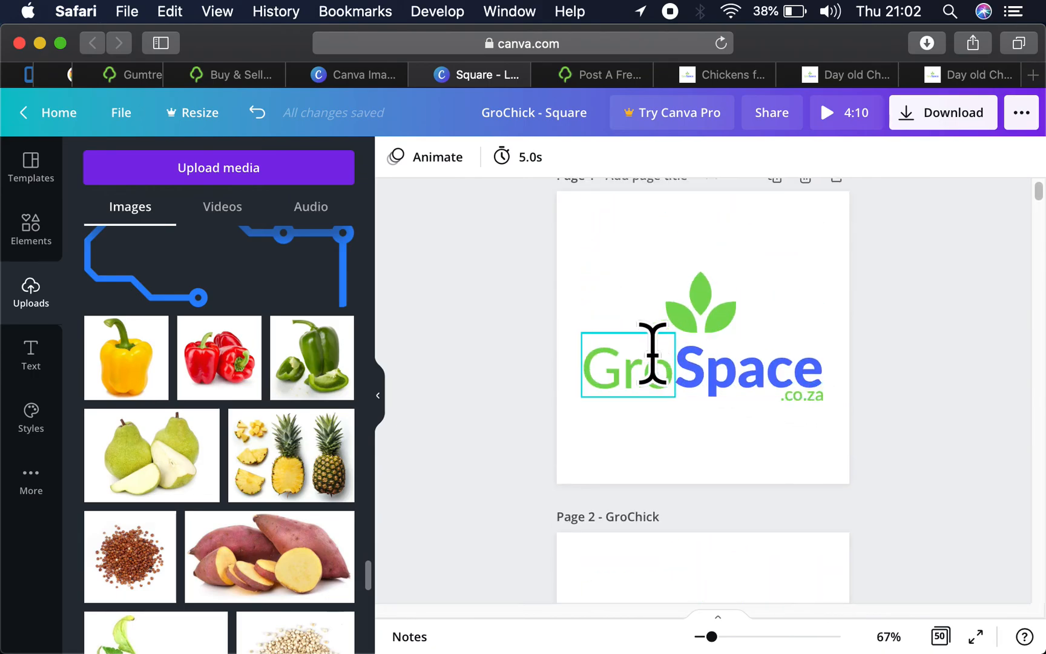
pyautogui.moveTo(569, 268); pyautogui.dragTo(855, 423)
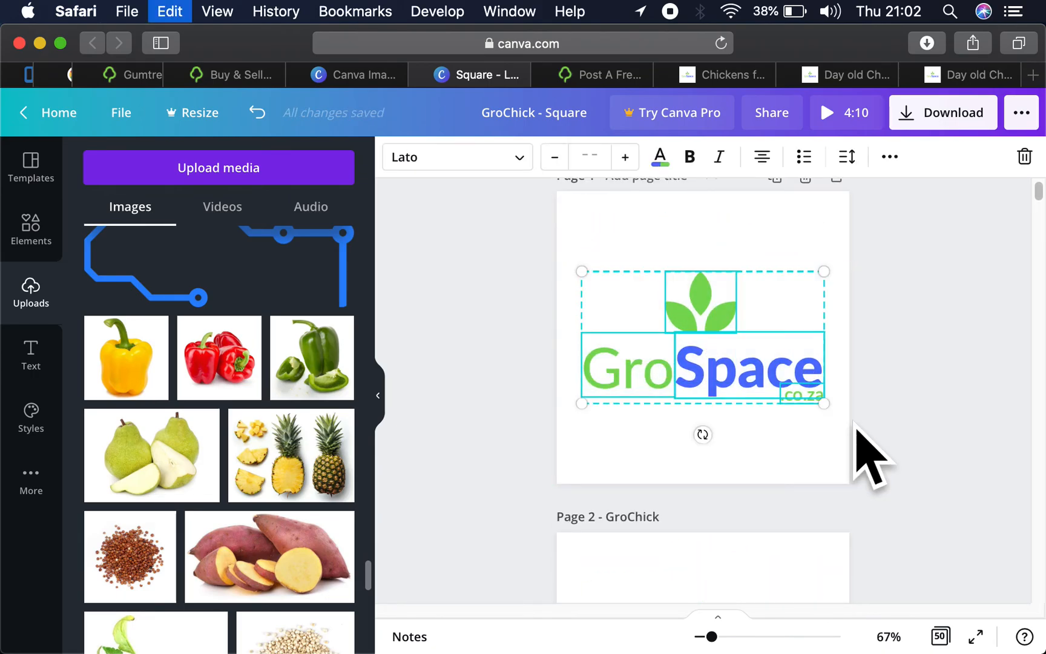
# - Narrow the blue panel on the Book a consultation page so its slanted edge clears the GroChick logo's white box
pyautogui.scroll(-12, 855, 423)
pyautogui.scroll(4, 855, 424)
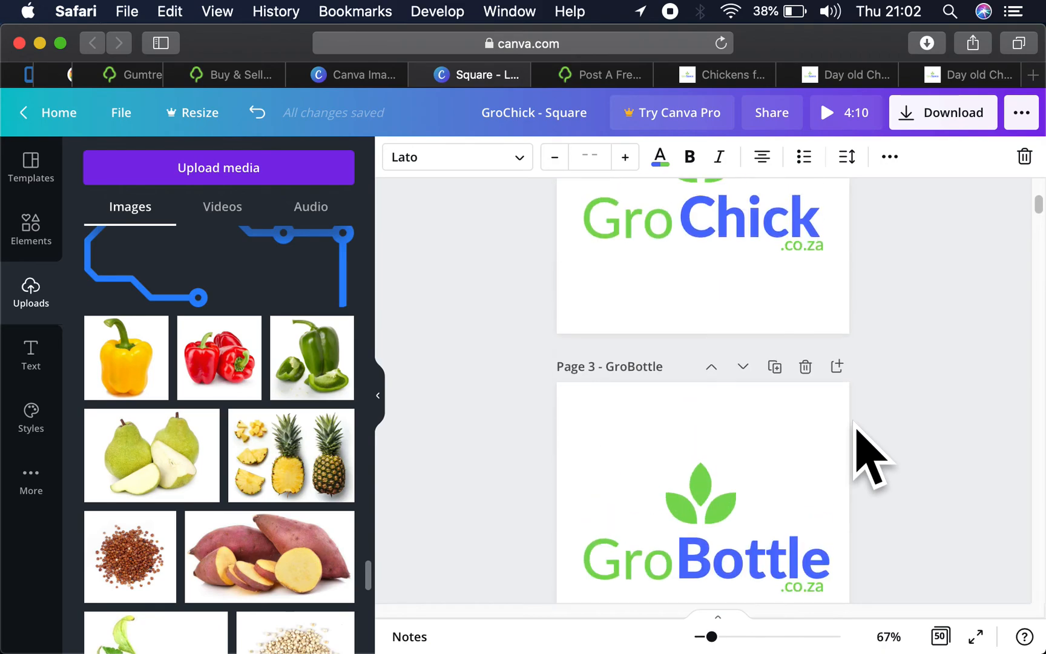
pyautogui.scroll(9, 856, 424)
pyautogui.scroll(-12, 856, 424)
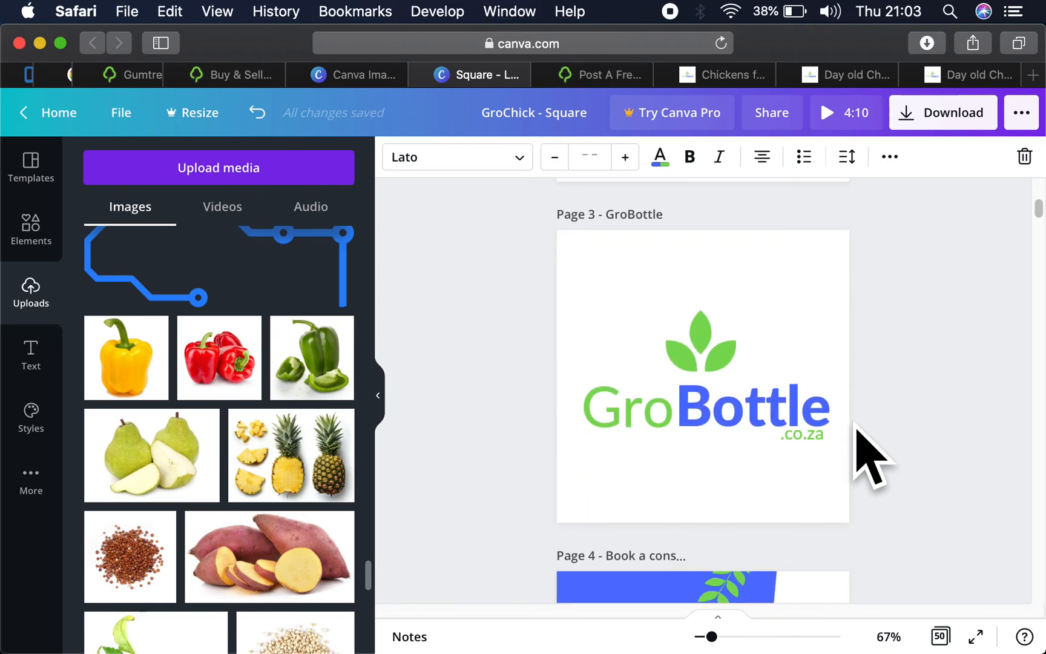
pyautogui.scroll(-12, 856, 423)
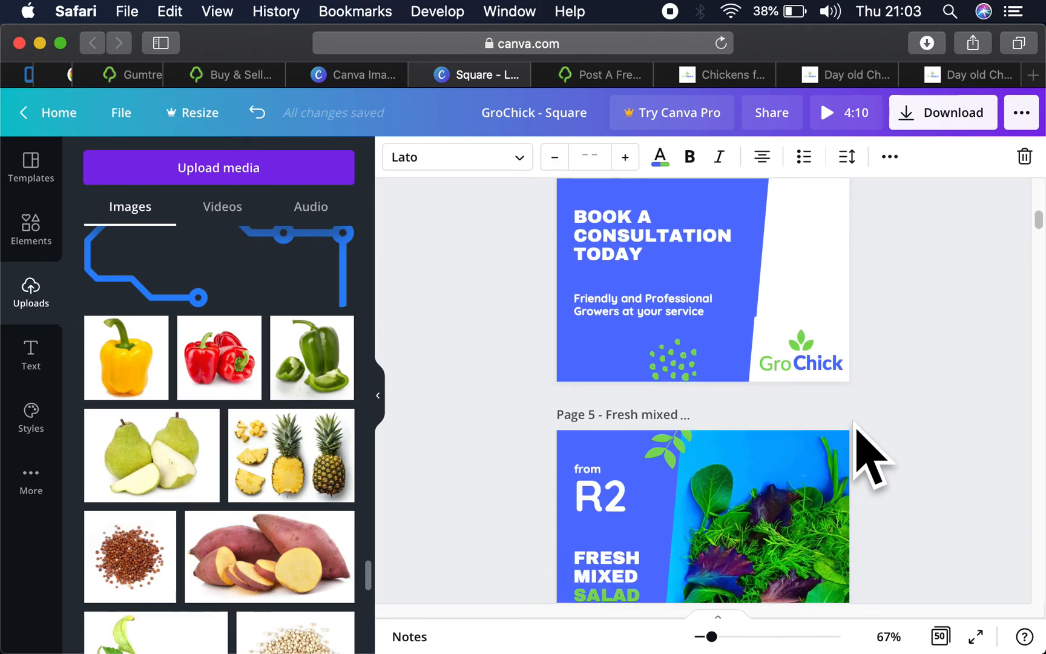
pyautogui.scroll(3, 855, 424)
pyautogui.click(799, 427)
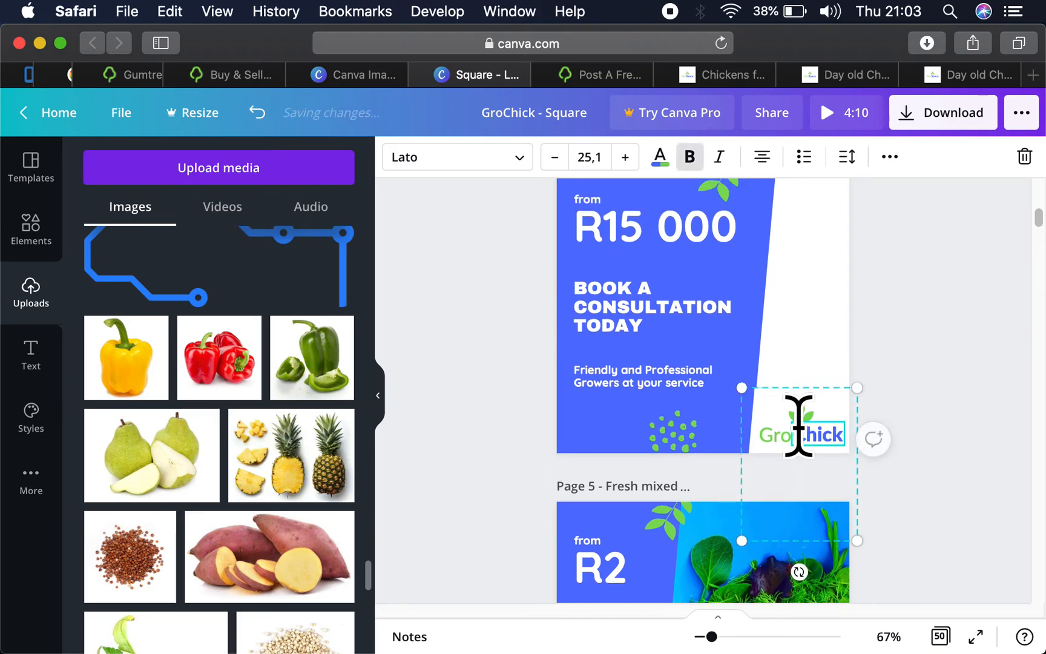
pyautogui.click(761, 330)
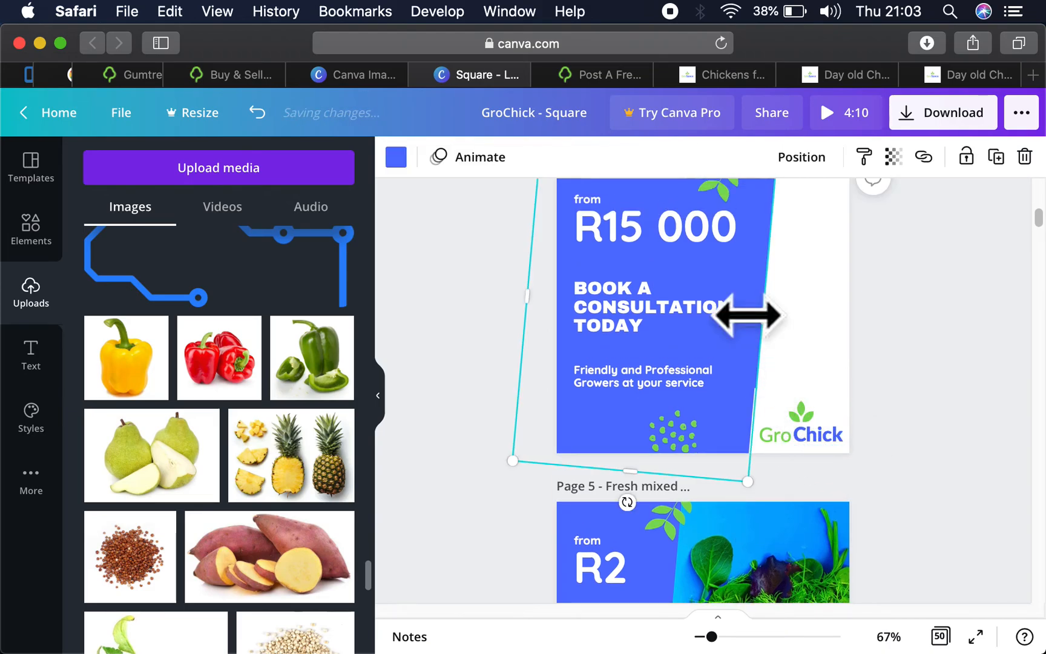
pyautogui.moveTo(751, 316); pyautogui.dragTo(742, 318)
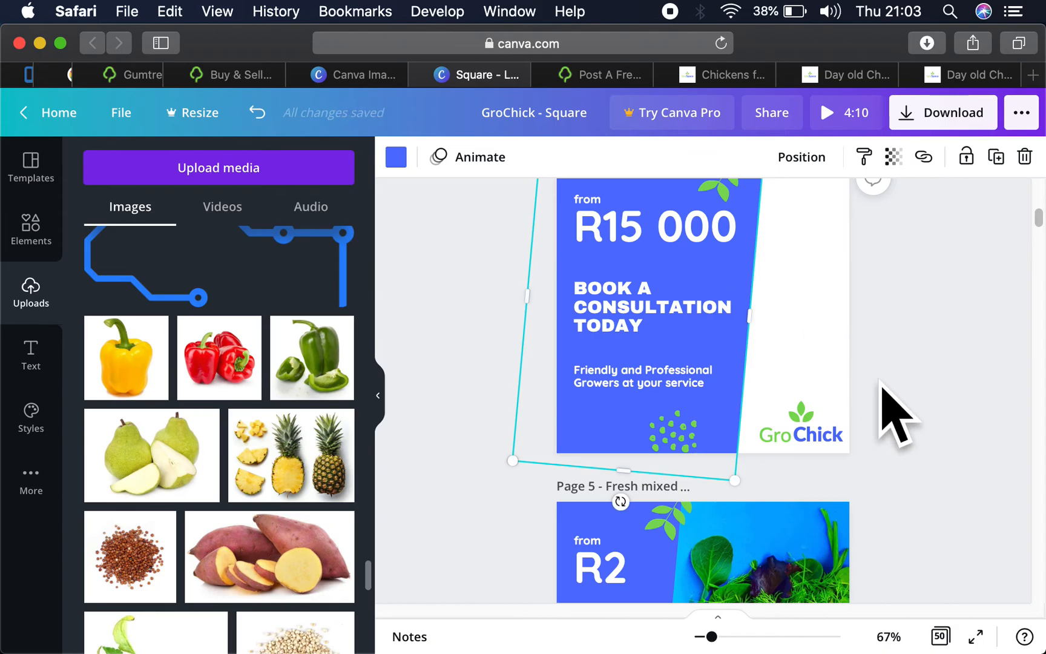
# - Paste the GroSpace logo onto the pepper page and scale it down to fit the white backing box
pyautogui.scroll(-8, 894, 418)
pyautogui.scroll(-4, 899, 442)
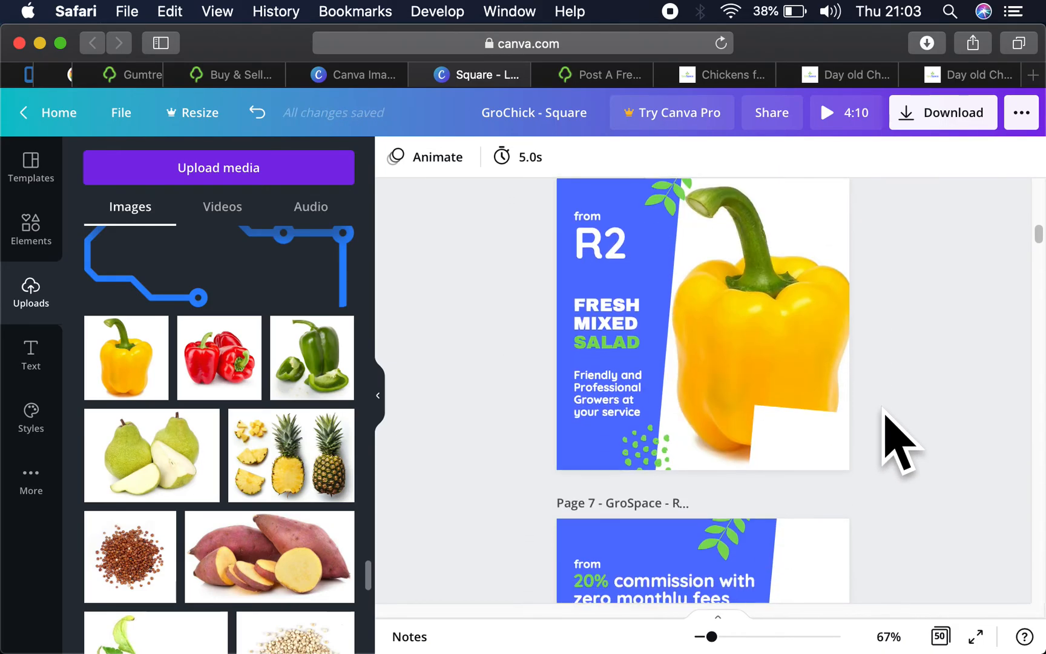
pyautogui.click(822, 444)
pyautogui.press('super+v')
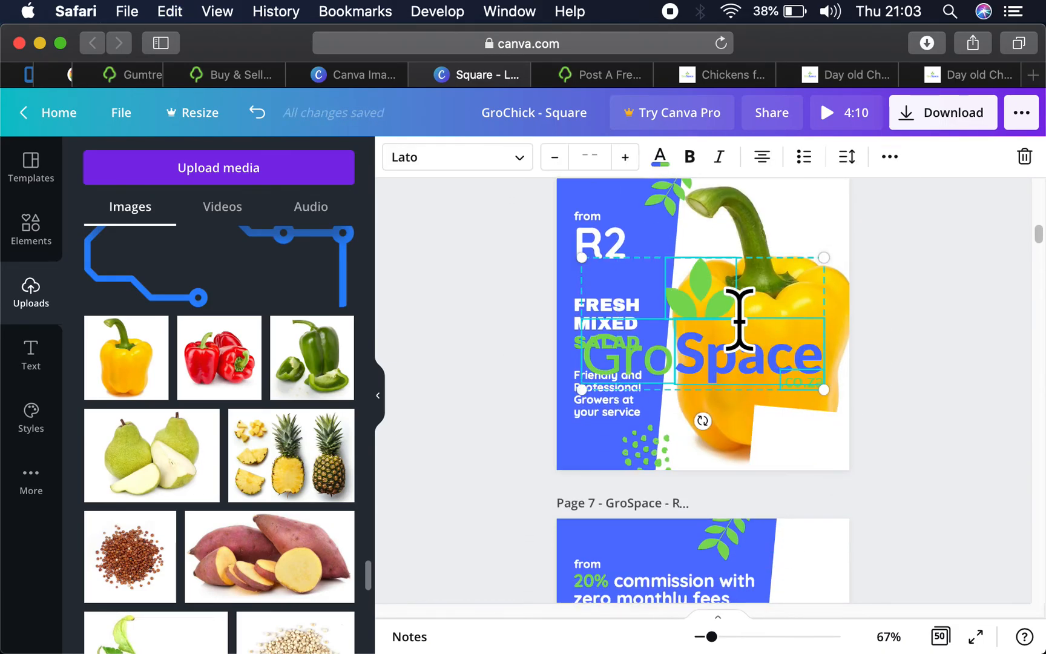
pyautogui.moveTo(585, 260); pyautogui.dragTo(732, 351)
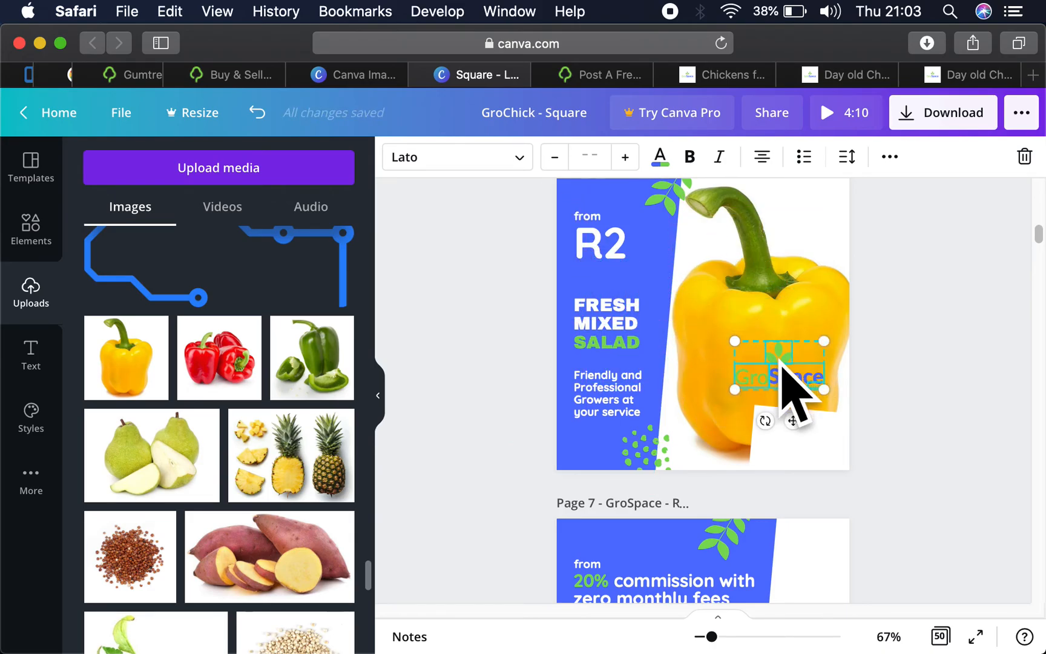
pyautogui.moveTo(793, 392); pyautogui.dragTo(801, 435)
pyautogui.click(917, 374)
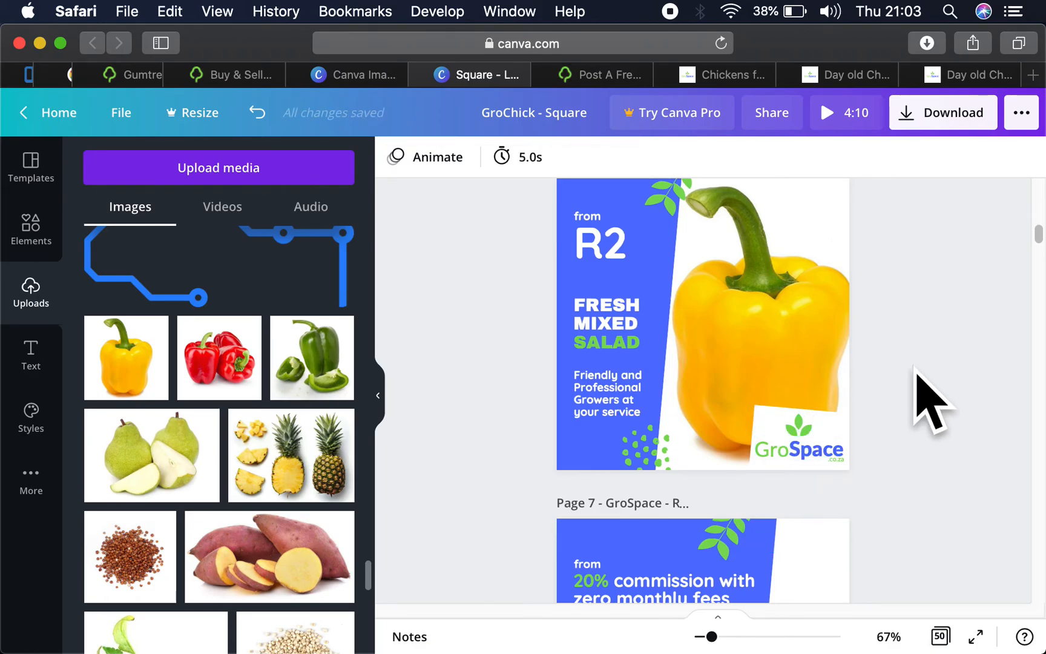
# - Undo the logo's last move and place only its leaf, Gro and Space parts on the white box, without the .co.za text
pyautogui.click(810, 431)
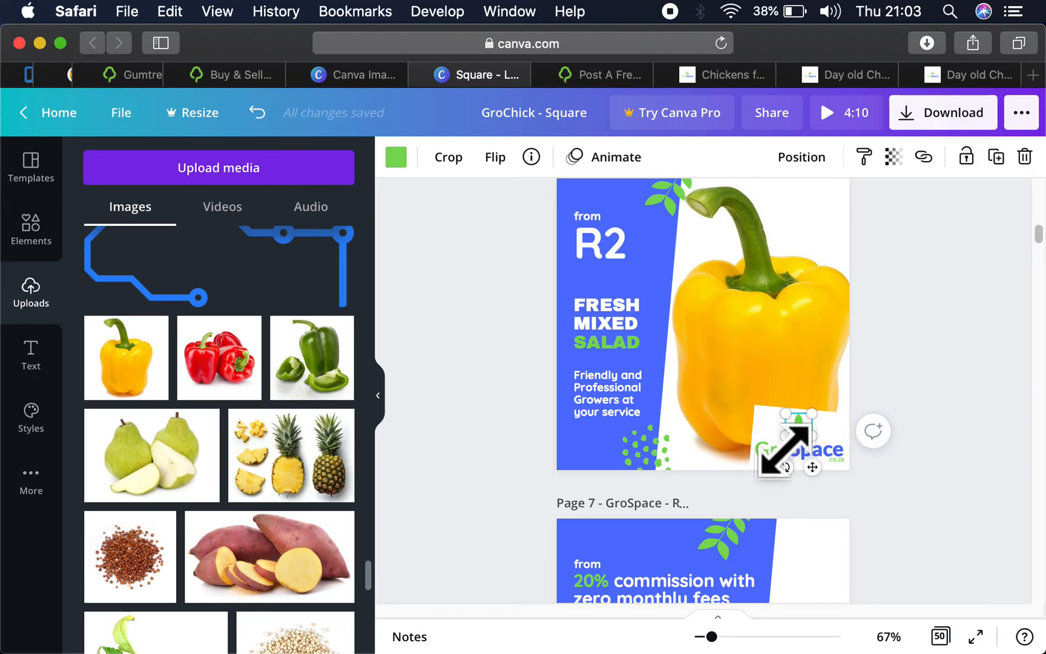
pyautogui.click(941, 395)
pyautogui.click(808, 420)
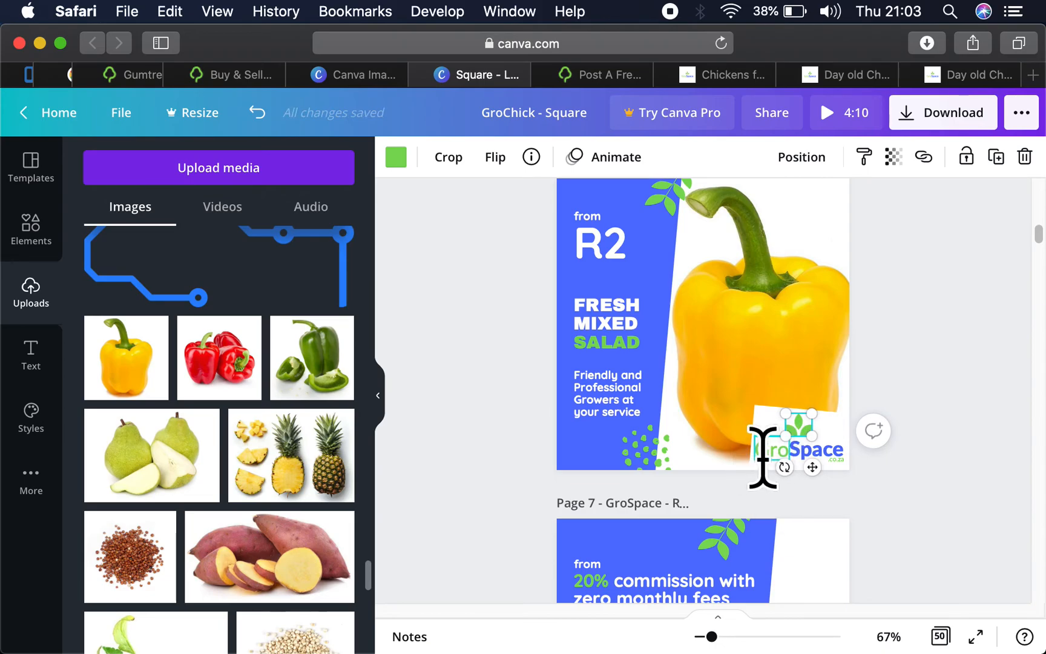
pyautogui.click(761, 454)
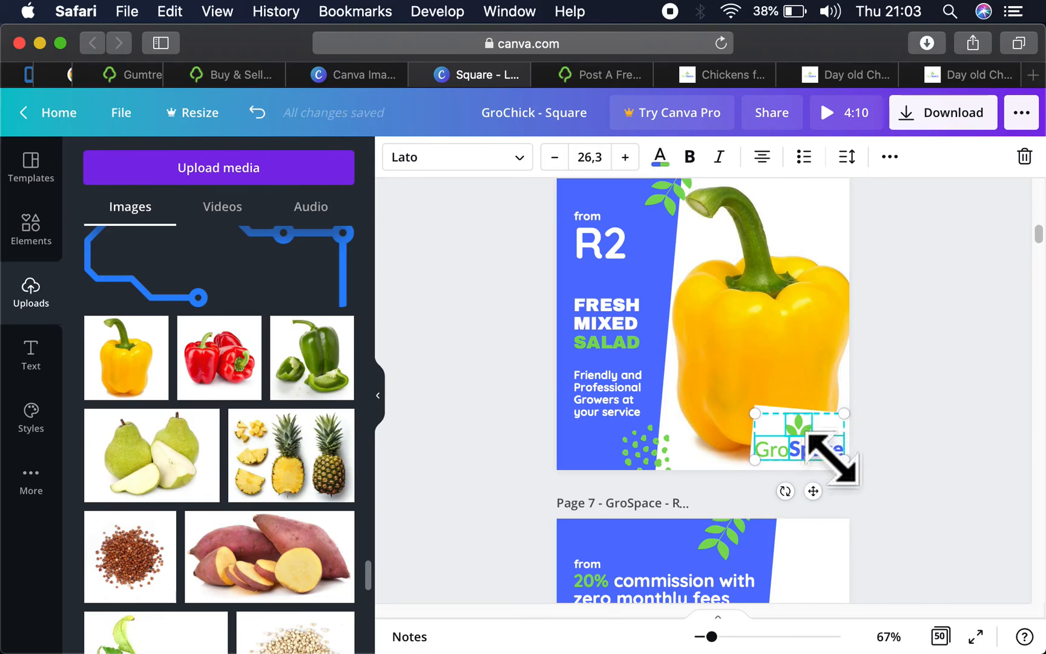
pyautogui.press('super+z')
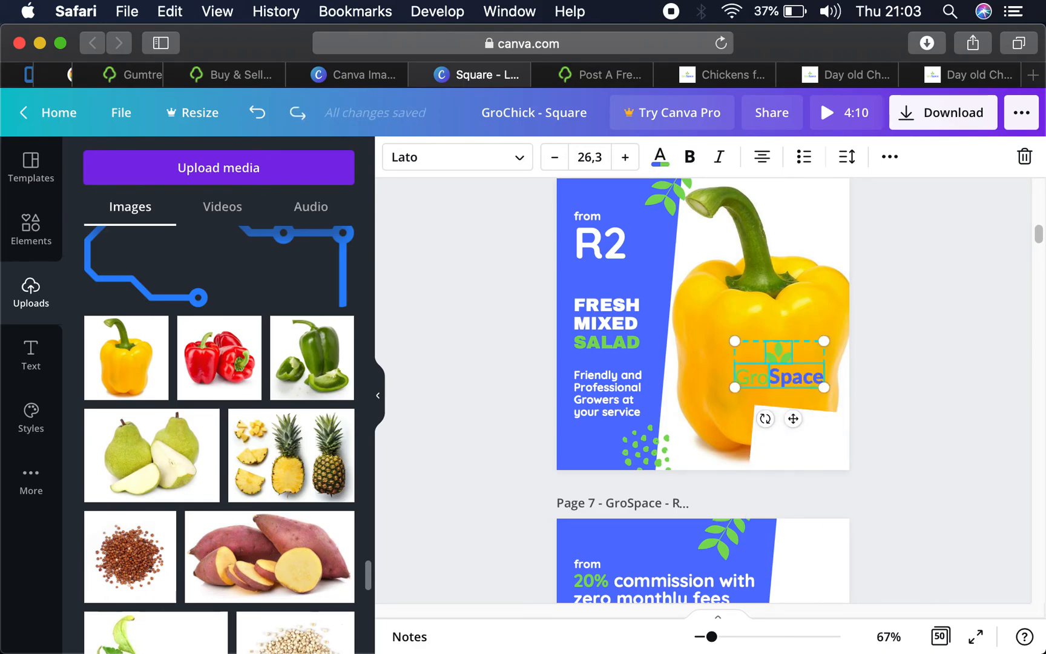
pyautogui.moveTo(819, 387); pyautogui.dragTo(808, 451)
pyautogui.press('super+z')
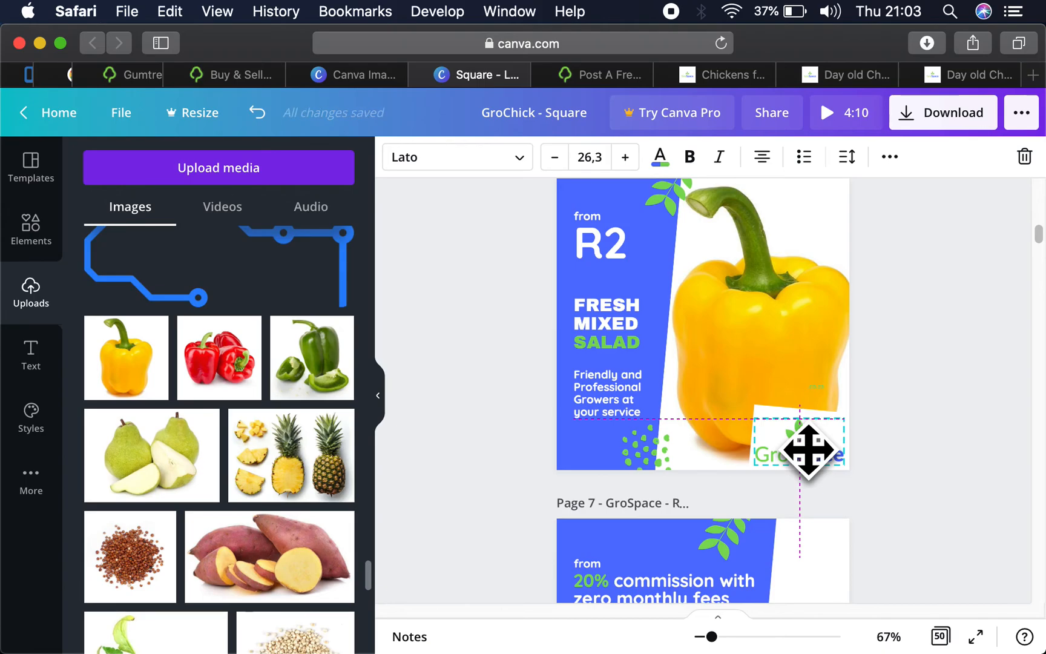
pyautogui.click(928, 392)
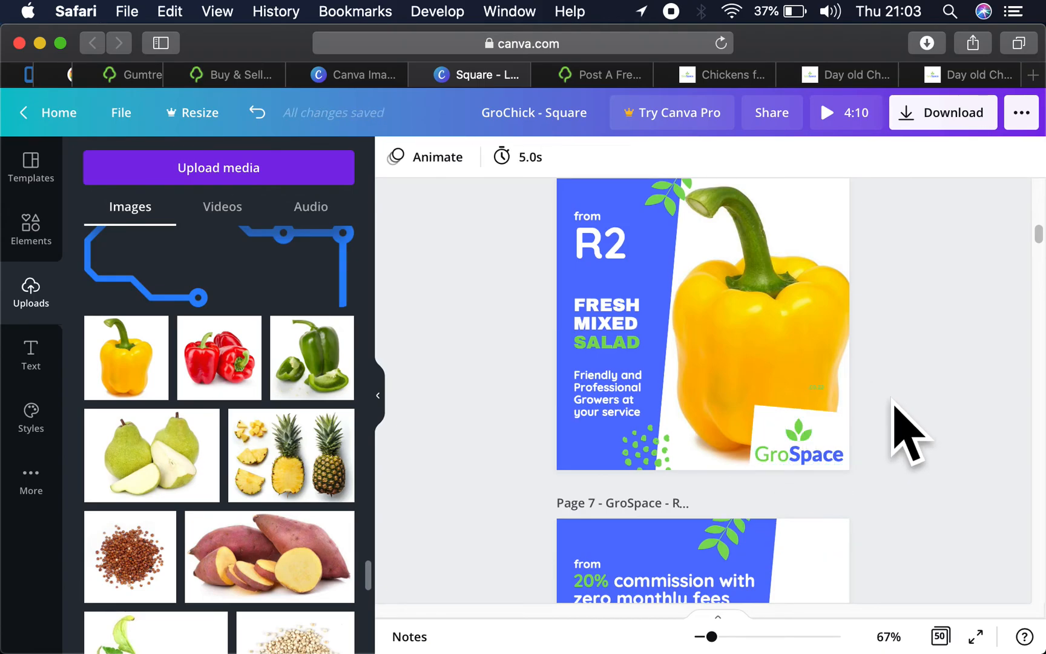
pyautogui.moveTo(790, 444)
pyautogui.mouseDown()
pyautogui.moveTo(779, 426)
pyautogui.moveTo(815, 417)
pyautogui.mouseUp()
pyautogui.click(781, 427)
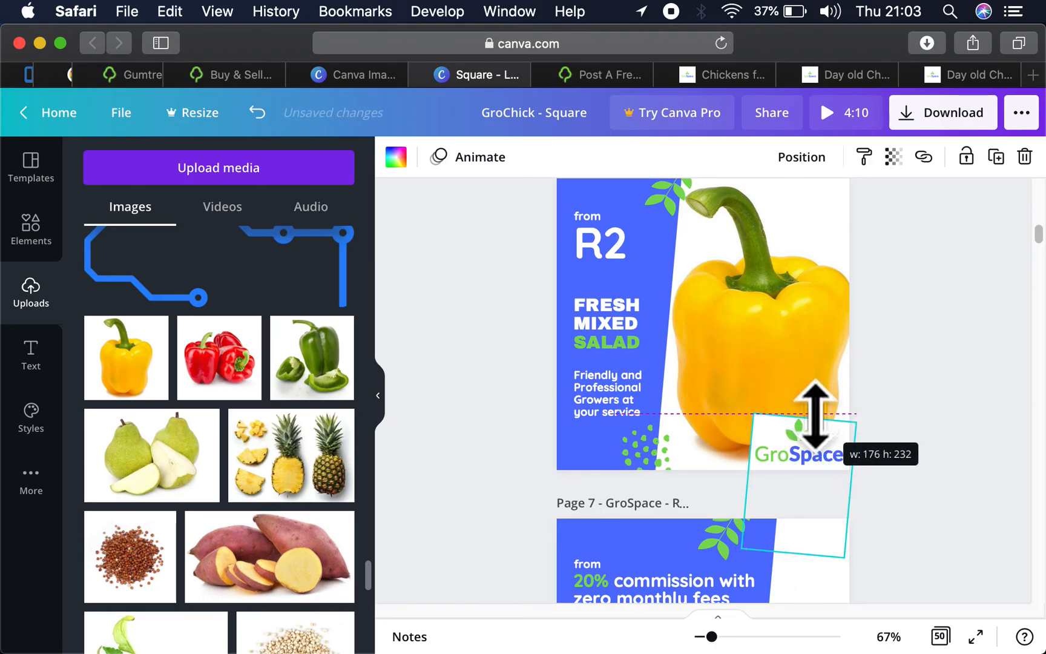
pyautogui.click(900, 378)
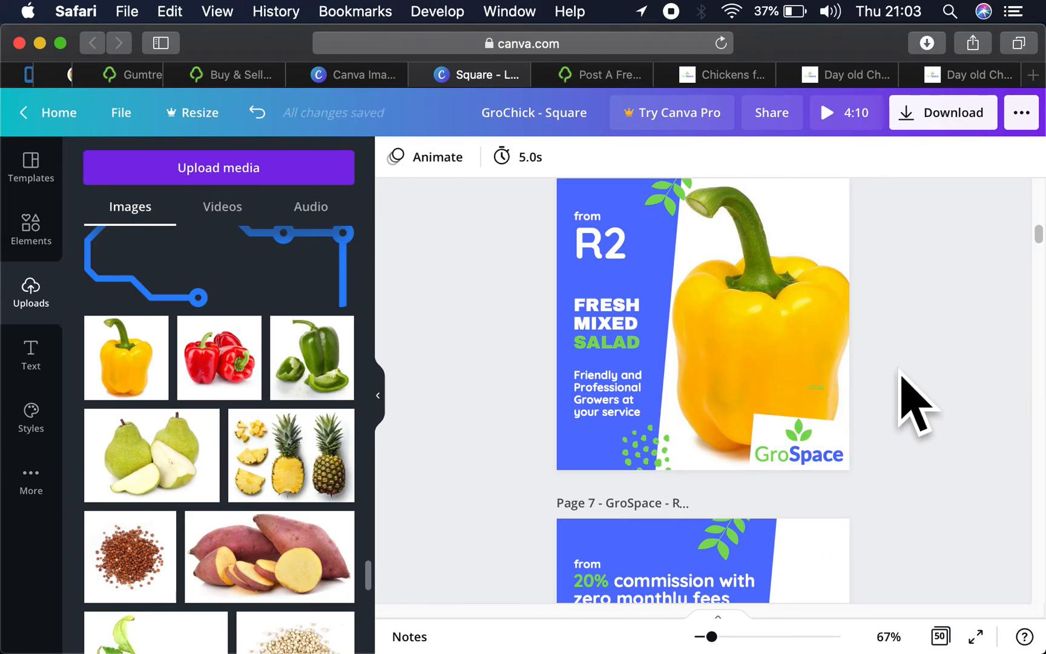
pyautogui.press('super+z')
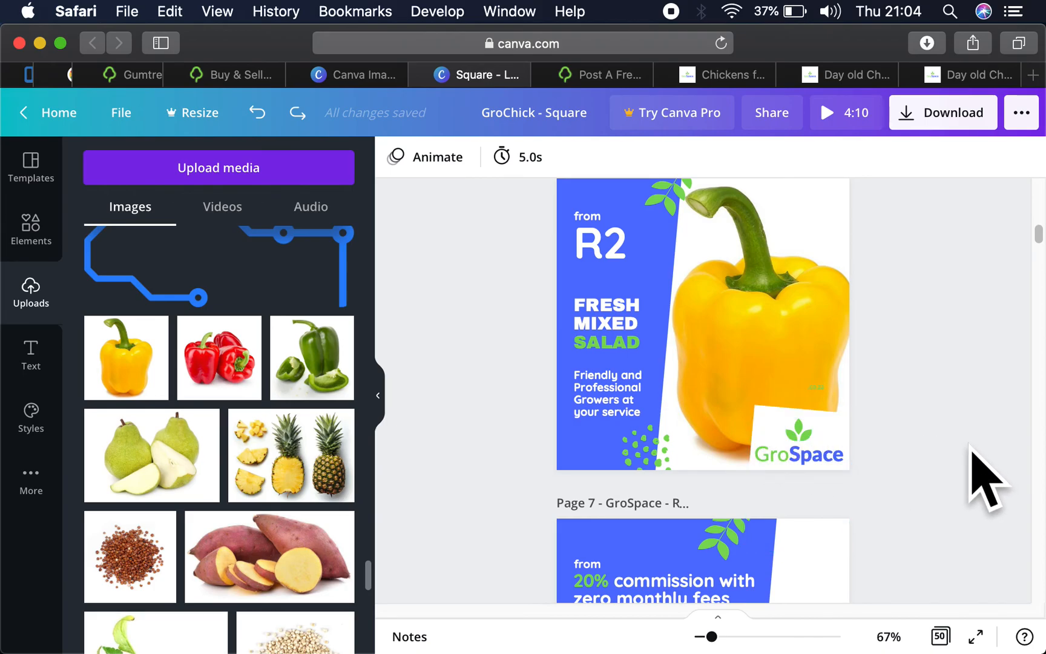
# - Widen the white backing box slightly on the side facing the blue panel, behind the pepper page's GroSpace logo
pyautogui.click(758, 427)
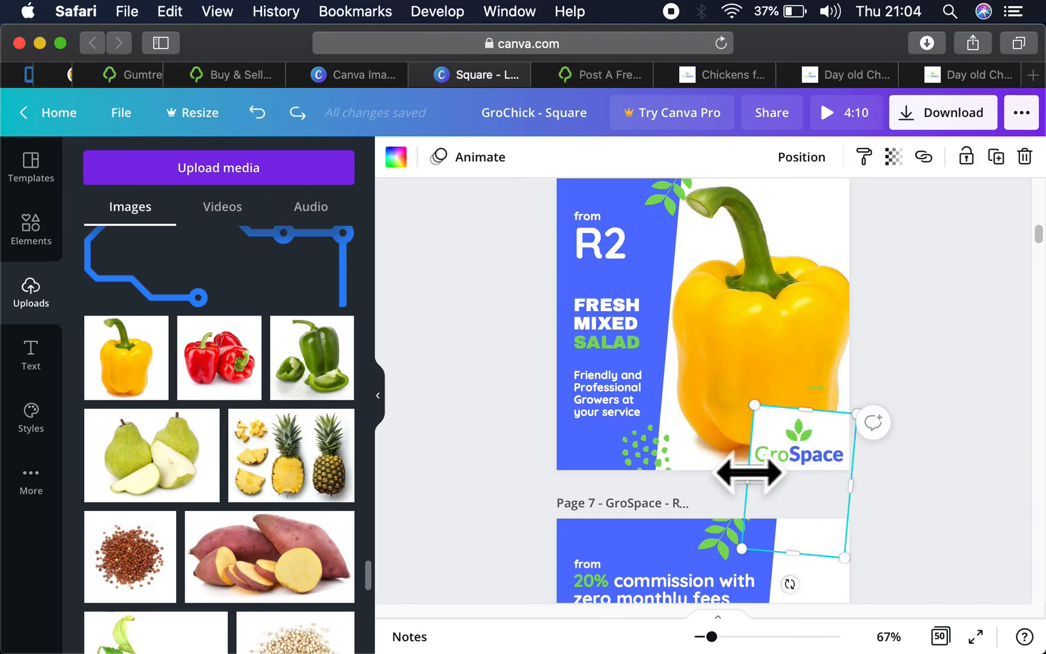
pyautogui.moveTo(748, 475); pyautogui.dragTo(749, 474)
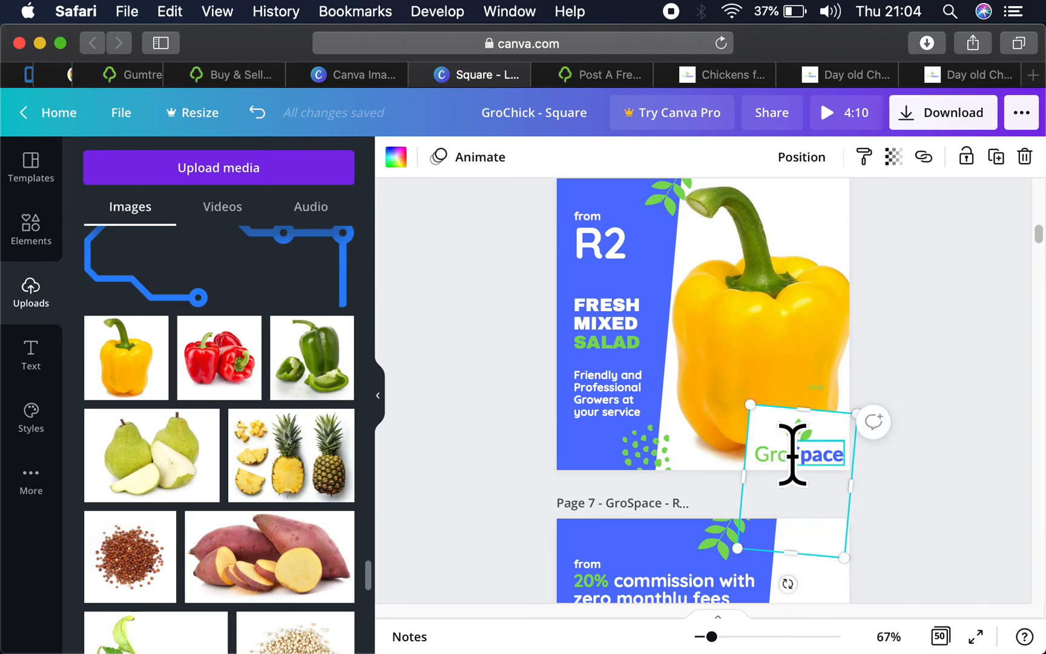
# - Duplicate the yellow pepper page with the GroSpace logo
pyautogui.click(923, 449)
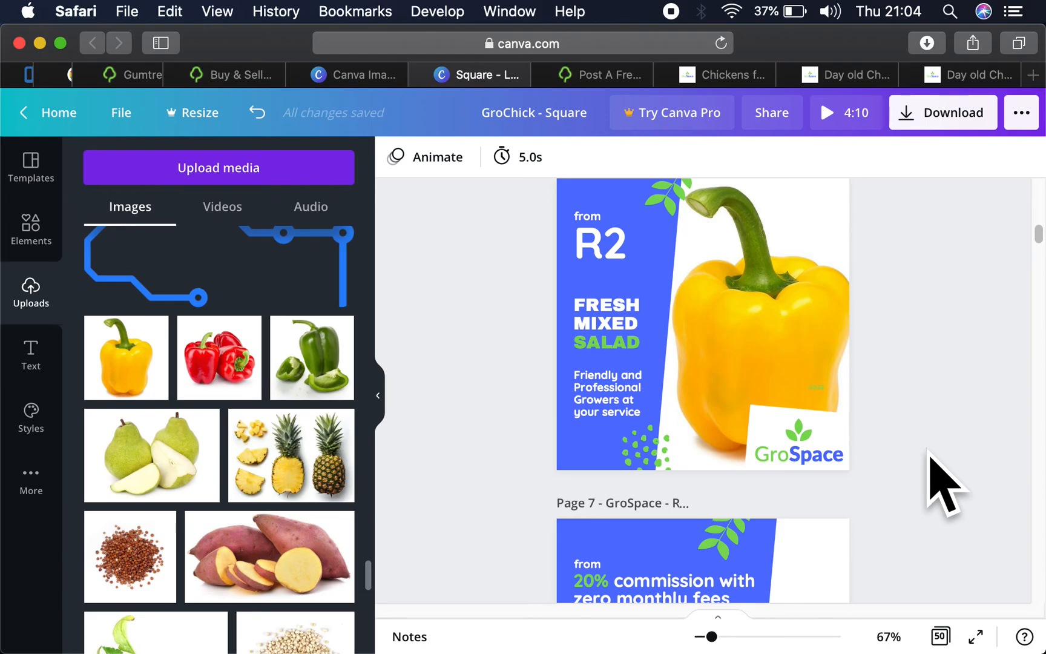
pyautogui.scroll(2, 941, 484)
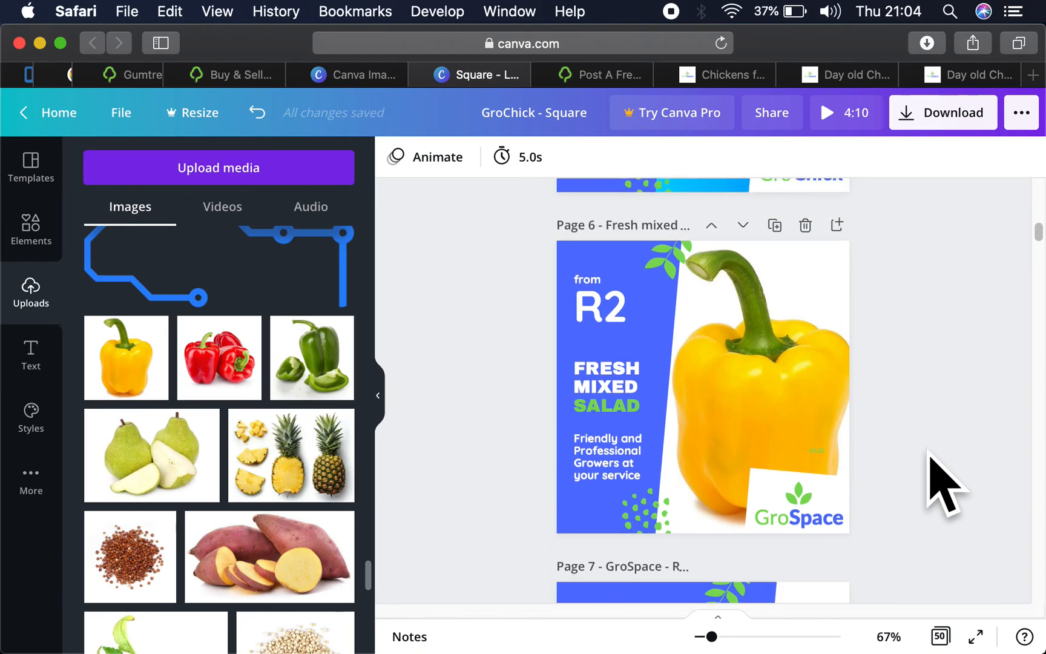
pyautogui.click(774, 221)
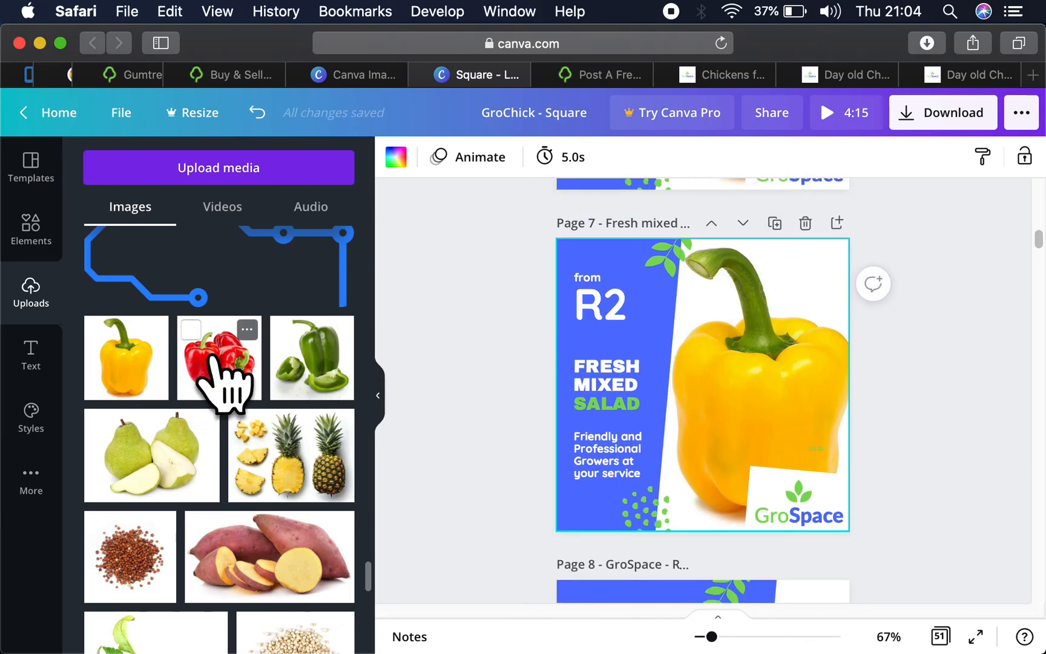
# - Add the red peppers photo to the copied page, enlarge it to fill the page, and send it behind the blue panel
pyautogui.click(213, 362)
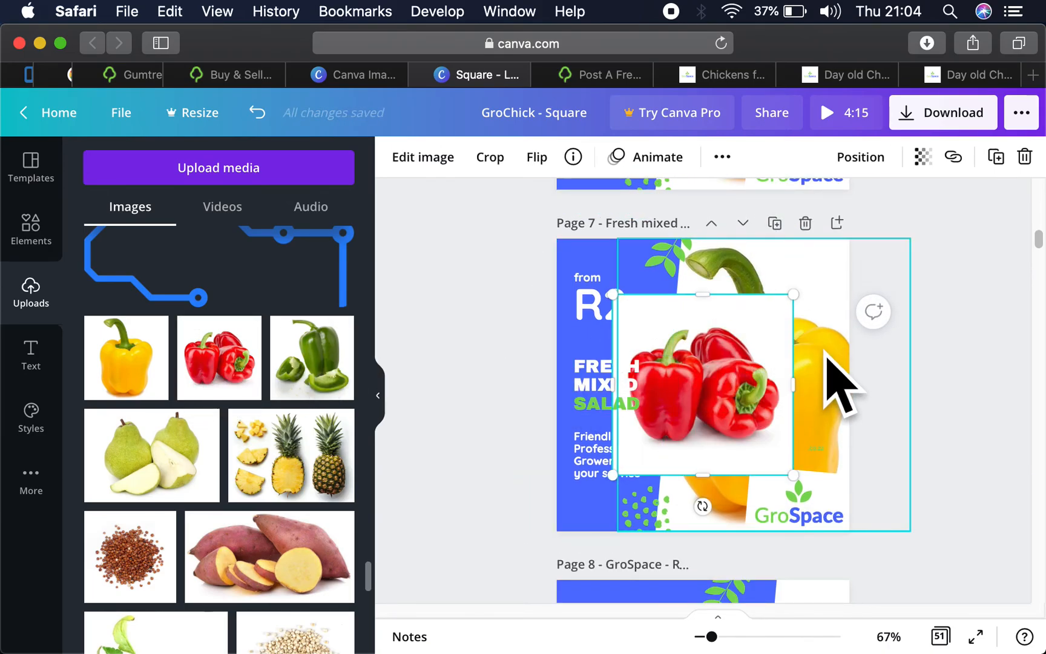
pyautogui.moveTo(757, 360); pyautogui.dragTo(813, 309)
pyautogui.moveTo(670, 426); pyautogui.dragTo(555, 522)
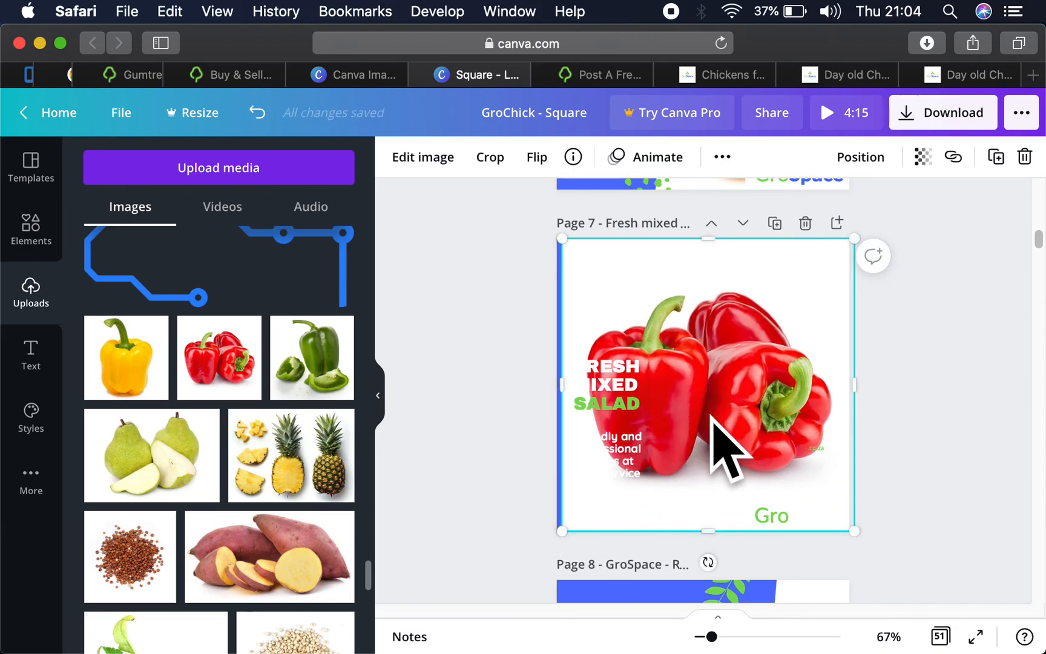
pyautogui.moveTo(714, 420); pyautogui.dragTo(681, 419)
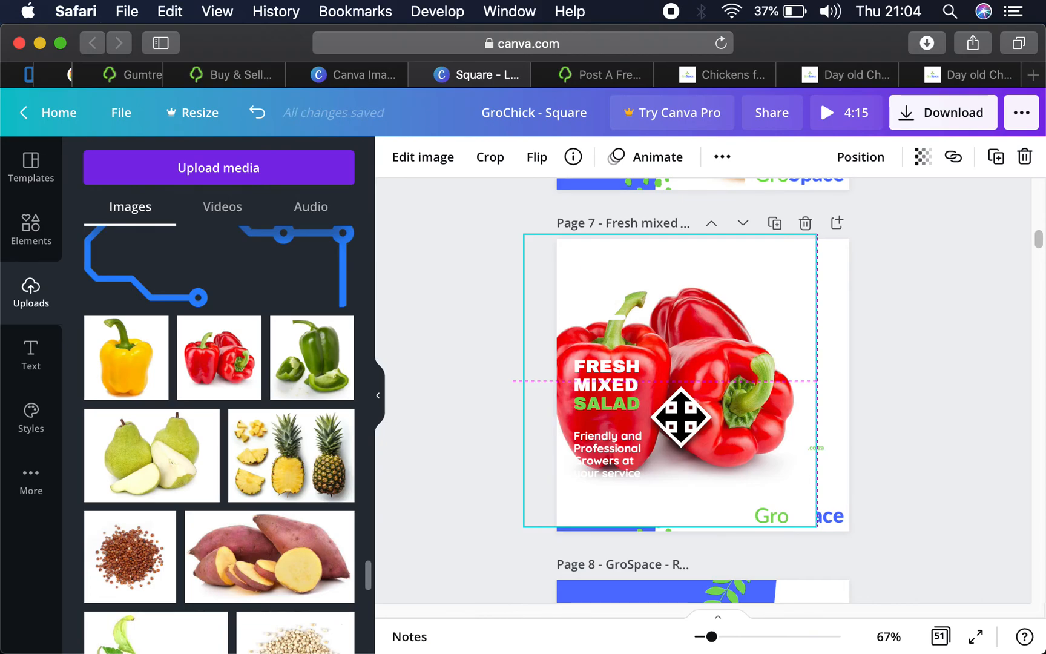
pyautogui.moveTo(681, 418); pyautogui.dragTo(711, 421)
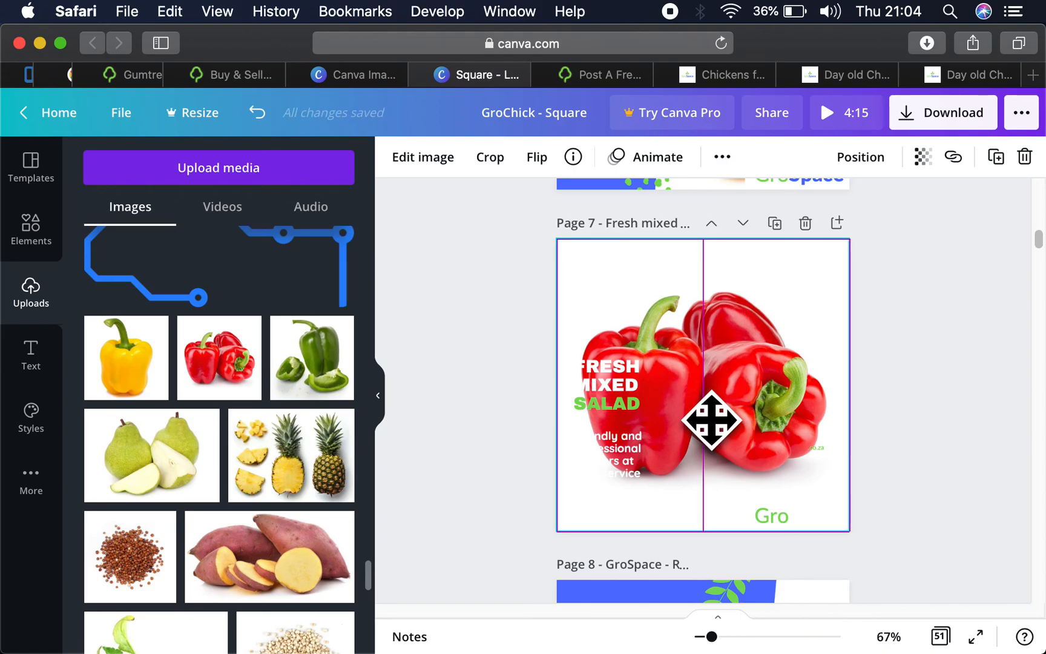
pyautogui.moveTo(712, 420)
pyautogui.mouseDown()
pyautogui.moveTo(894, 443)
pyautogui.moveTo(770, 392)
pyautogui.moveTo(714, 422)
pyautogui.mouseUp()
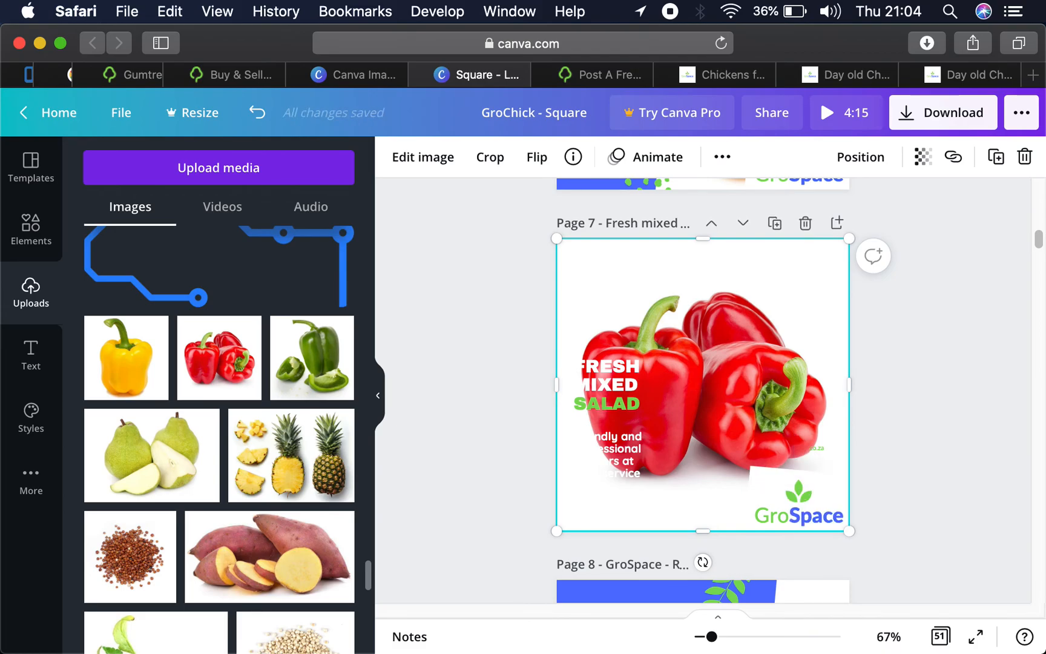
pyautogui.press('super+bracketleft')
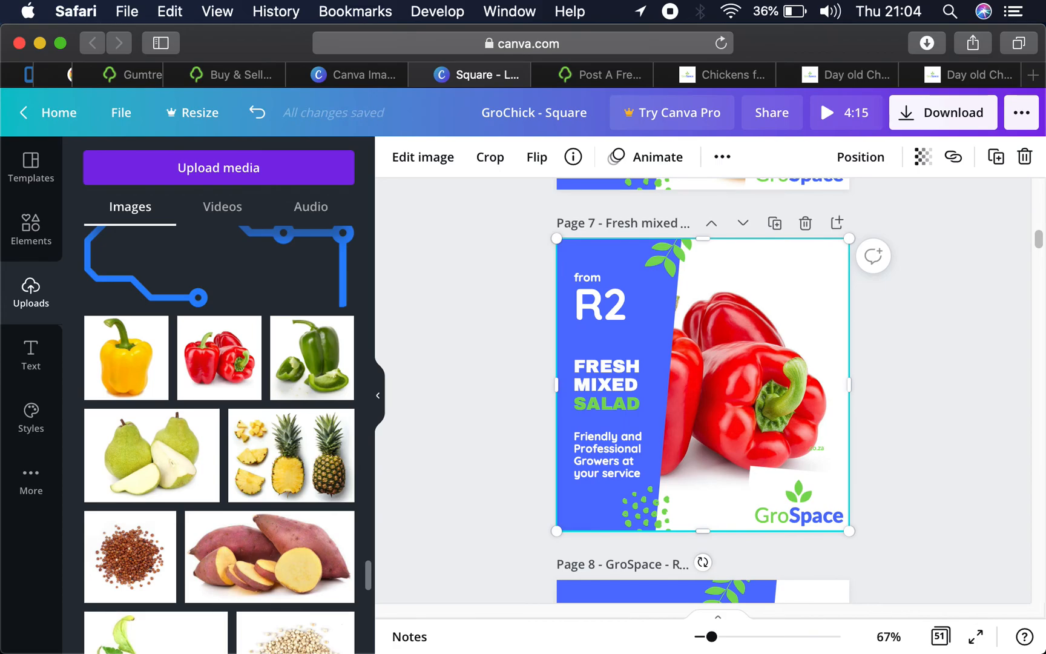
# - Move the small .co.za text from the yellow pepper onto the white box, beneath the word Space
pyautogui.scroll(3, 908, 400)
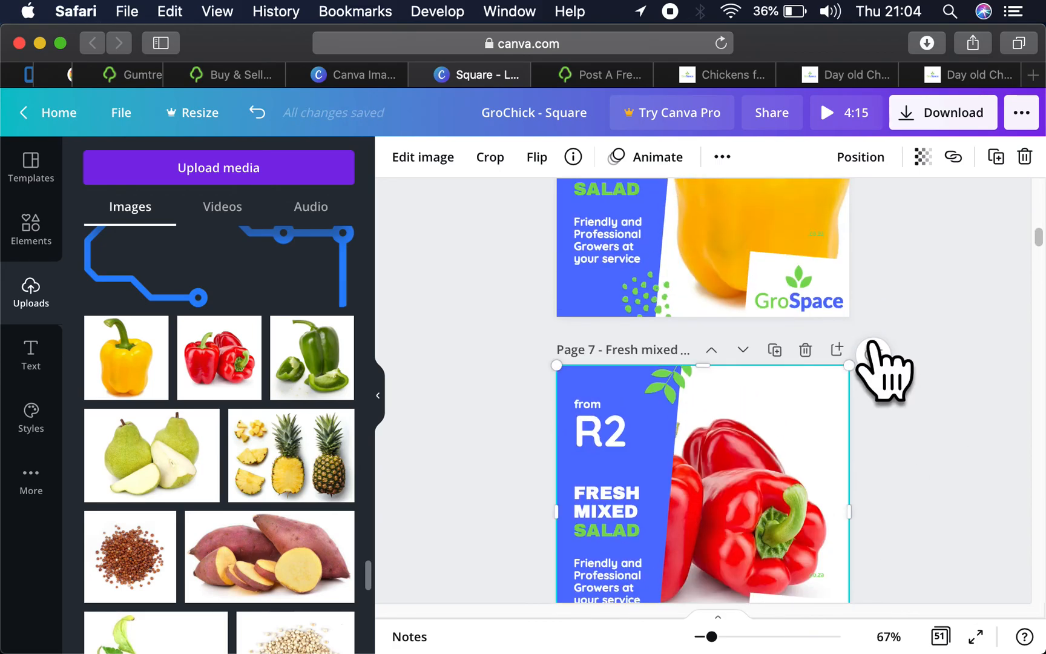
pyautogui.click(821, 229)
pyautogui.moveTo(829, 266); pyautogui.dragTo(839, 315)
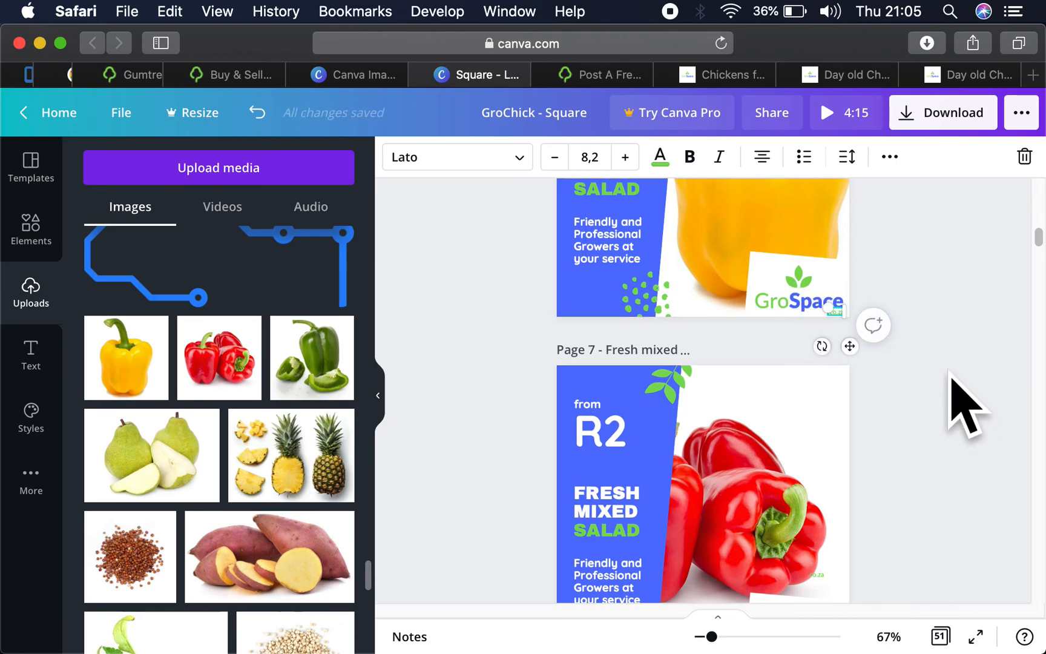
# - Undo the .co.za move, the red pepper page copy, and the earlier placement of the GroSpace logo parts on the white box
pyautogui.press('super+z')
pyautogui.press('super+z')
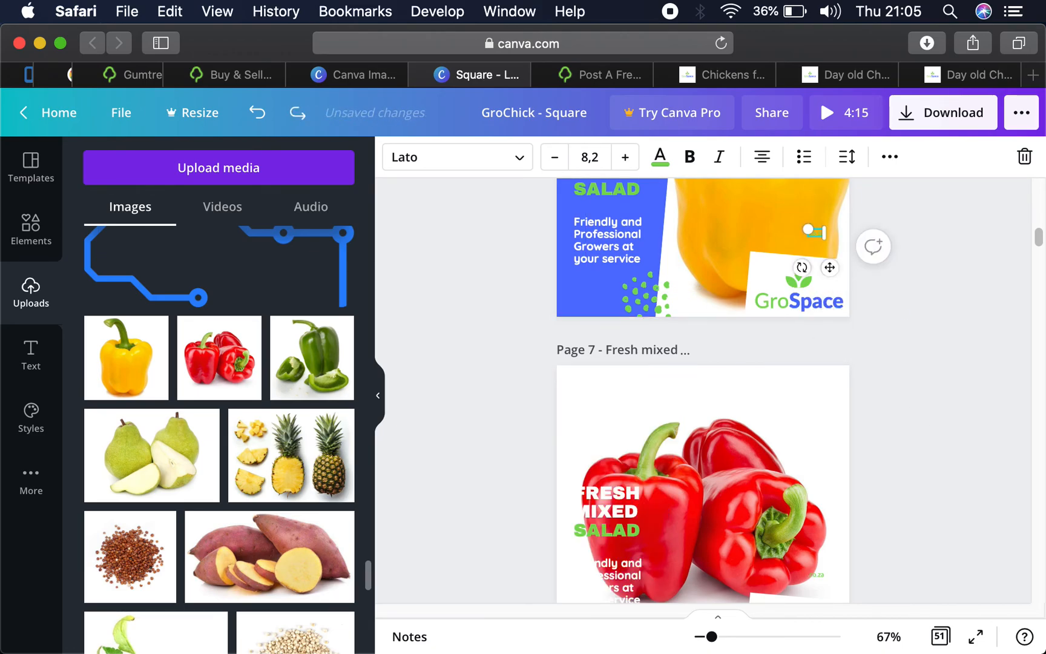
pyautogui.press('super+z')
pyautogui.press('super+z')
pyautogui.press('super+z')
pyautogui.press('super+z')
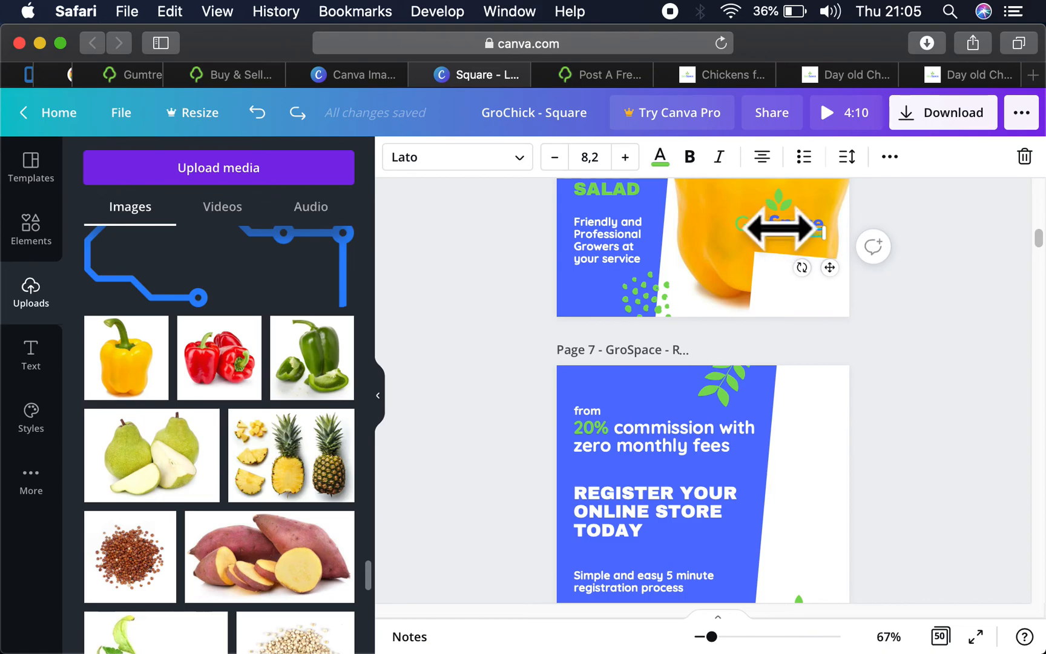
# - Move the complete GroSpace logo, including its .co.za text, onto the white backing box of the yellow pepper page
pyautogui.keyDown('shift'); pyautogui.click(776, 226); pyautogui.keyUp('shift')
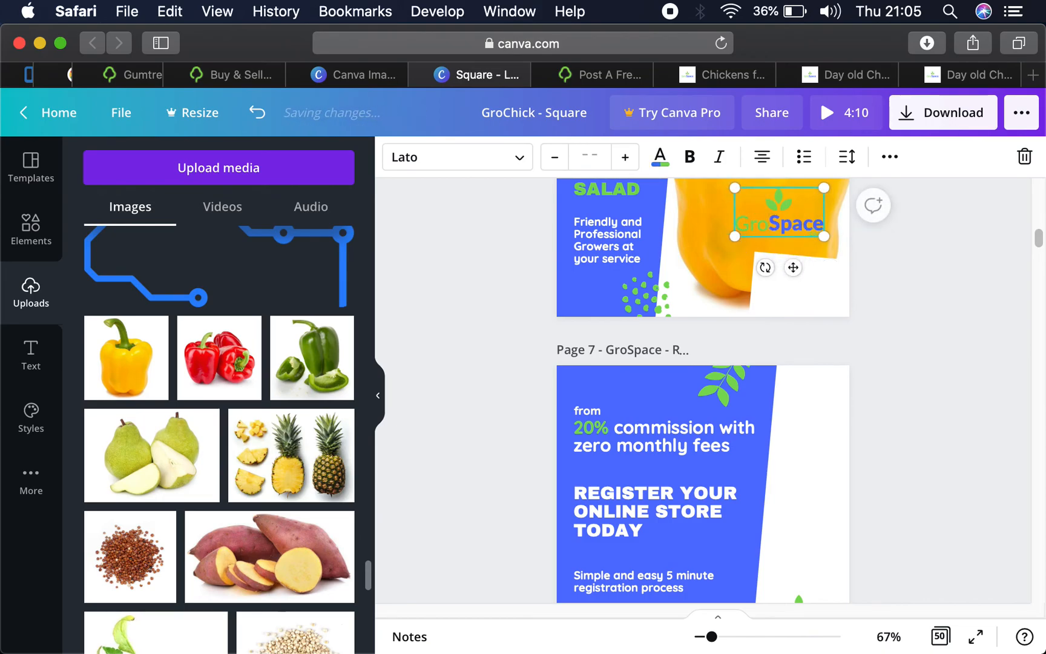
pyautogui.moveTo(777, 204); pyautogui.dragTo(800, 277)
pyautogui.click(944, 293)
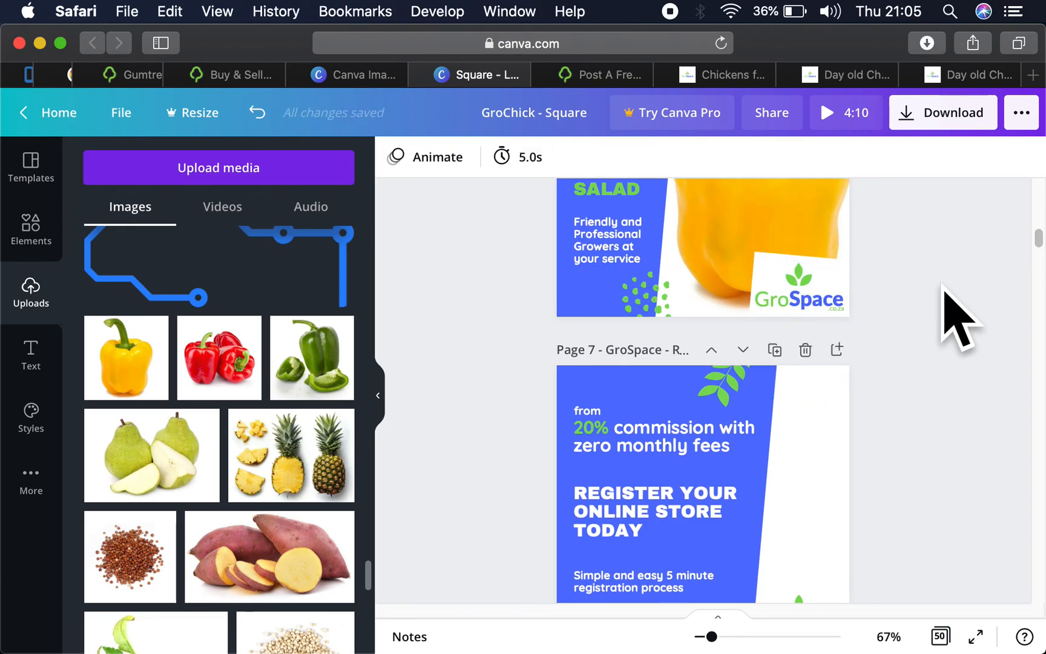
# - Duplicate the yellow pepper page and delete the pepper photo from the copy
pyautogui.scroll(2, 801, 183)
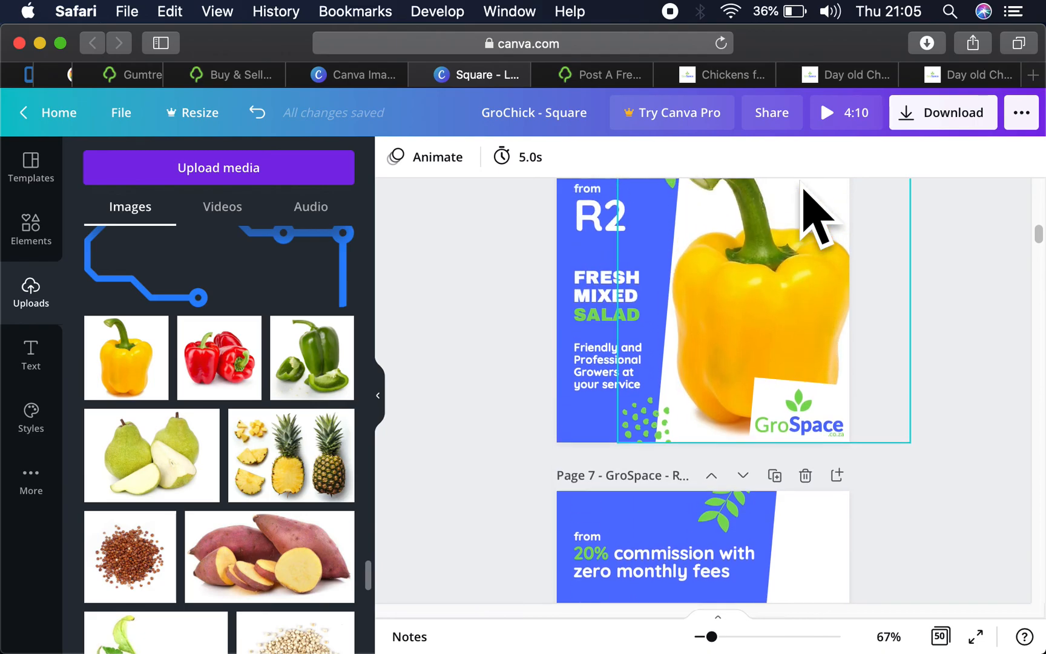
pyautogui.scroll(2, 803, 189)
pyautogui.click(775, 217)
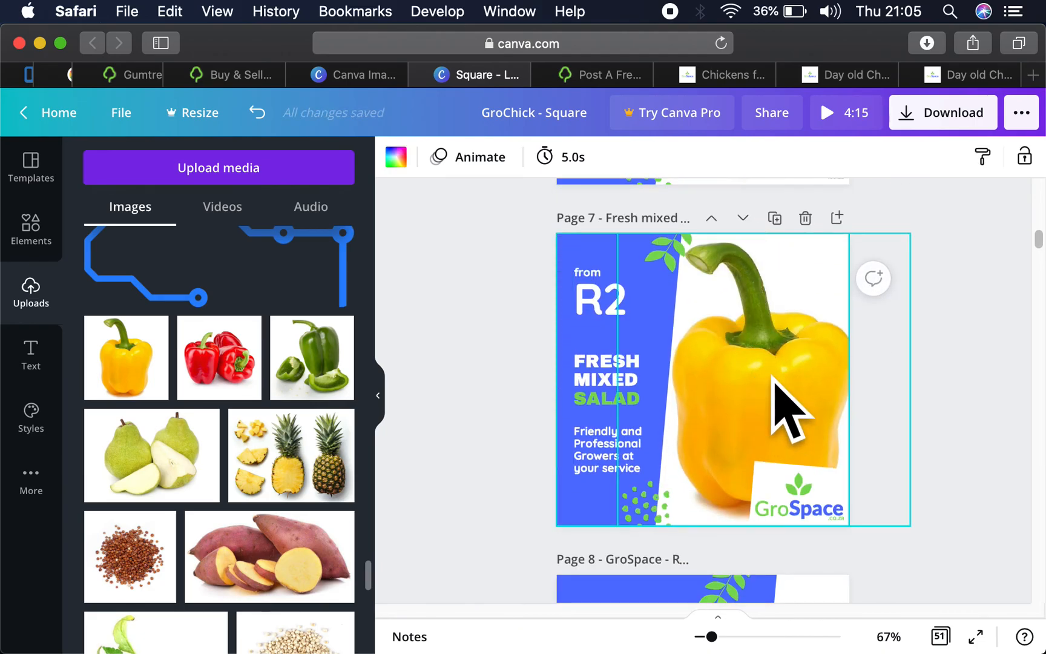
pyautogui.click(759, 326)
pyautogui.click(776, 363)
pyautogui.press('Delete')
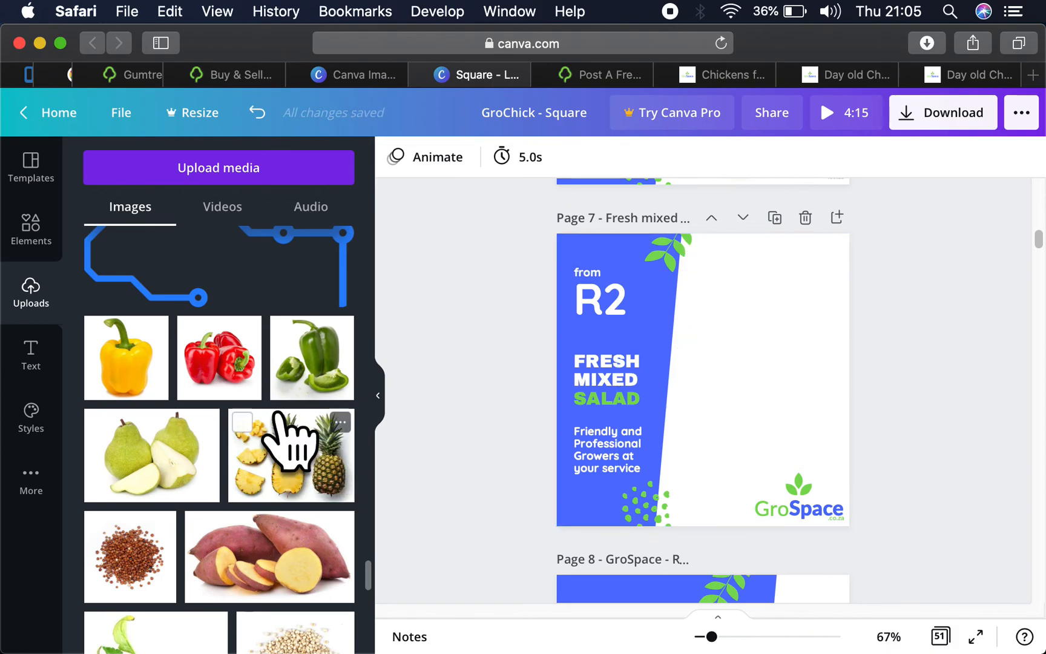
# - Add the red peppers photo to the copied page and make it fill the page behind the blue panel, text and logo
pyautogui.click(253, 374)
pyautogui.moveTo(736, 431); pyautogui.dragTo(771, 350)
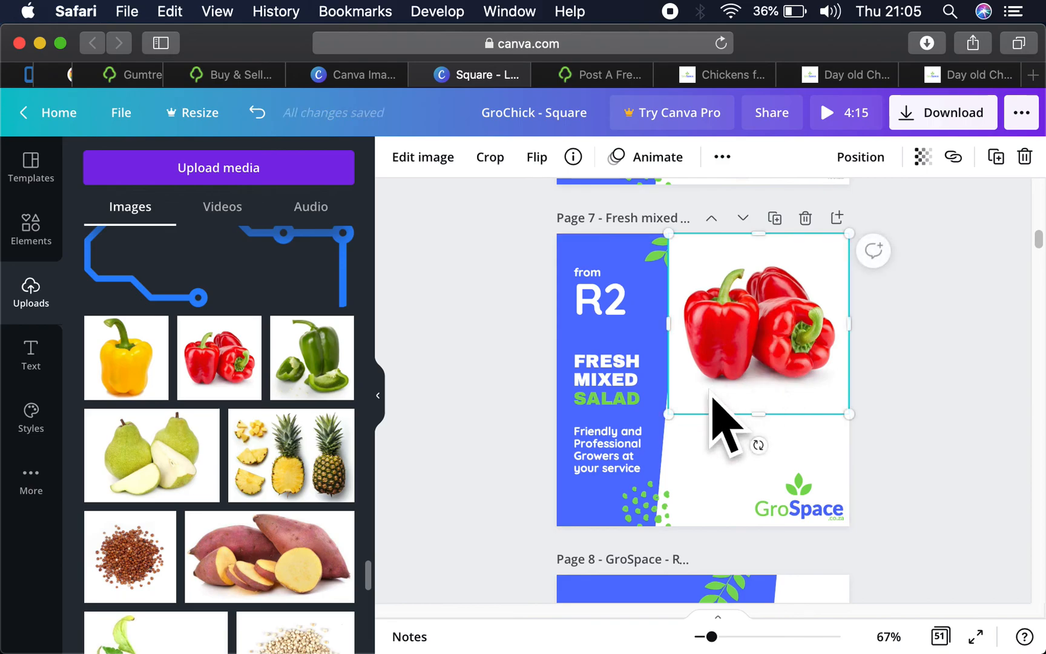
pyautogui.moveTo(669, 414); pyautogui.dragTo(577, 528)
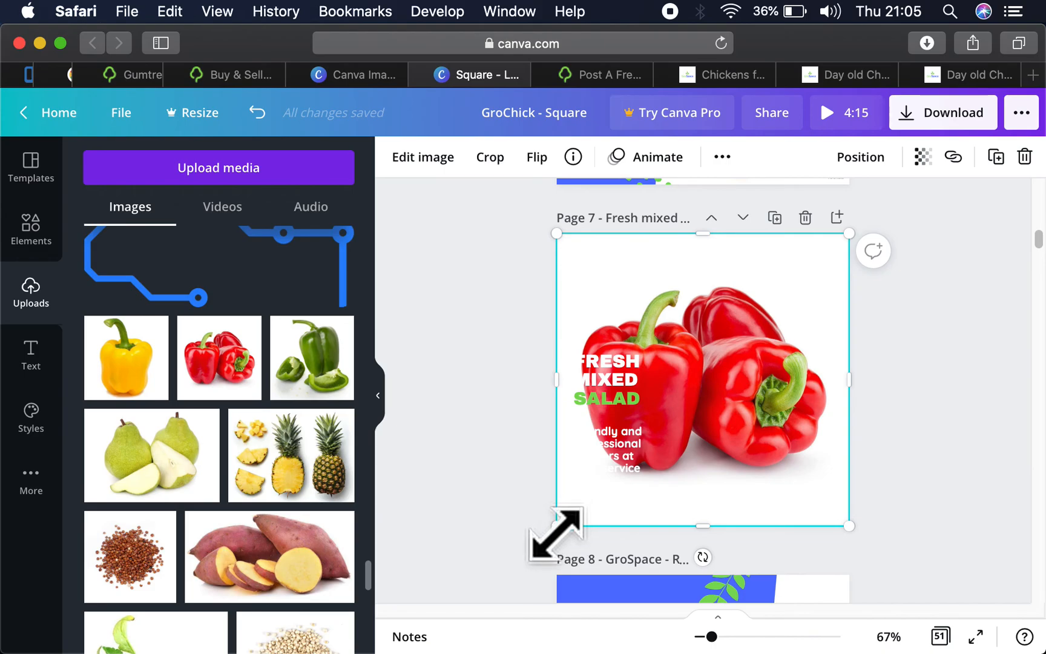
pyautogui.moveTo(556, 534); pyautogui.dragTo(554, 538)
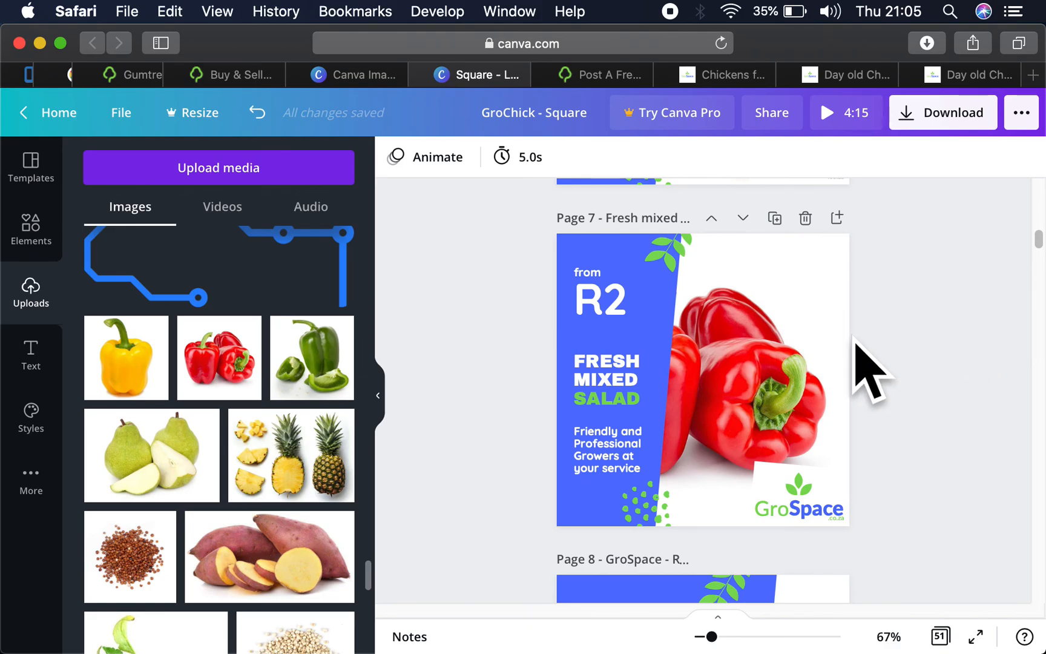
# - Change the heading on the red peppers page to FRESH RED PEPPERS
pyautogui.click(626, 385)
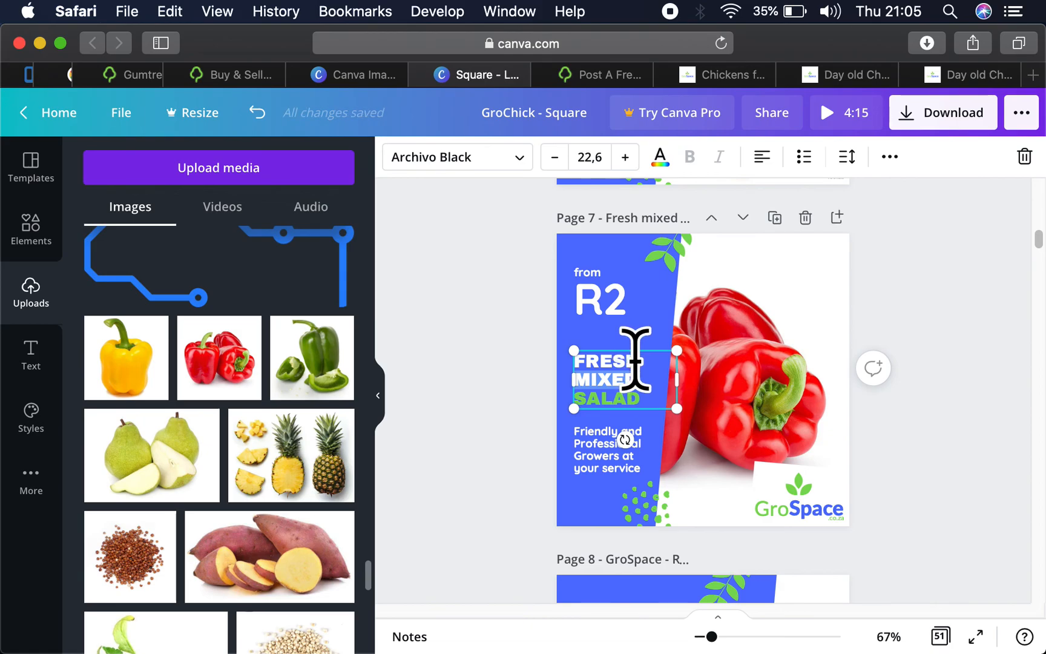
pyautogui.write('RED ')
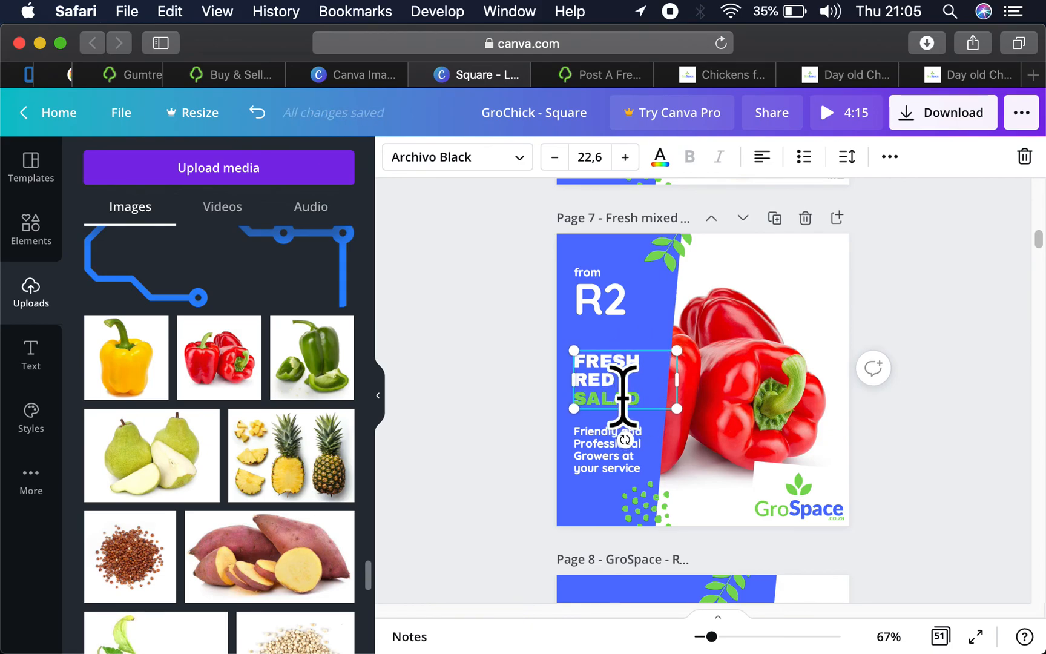
pyautogui.write('PEPP')
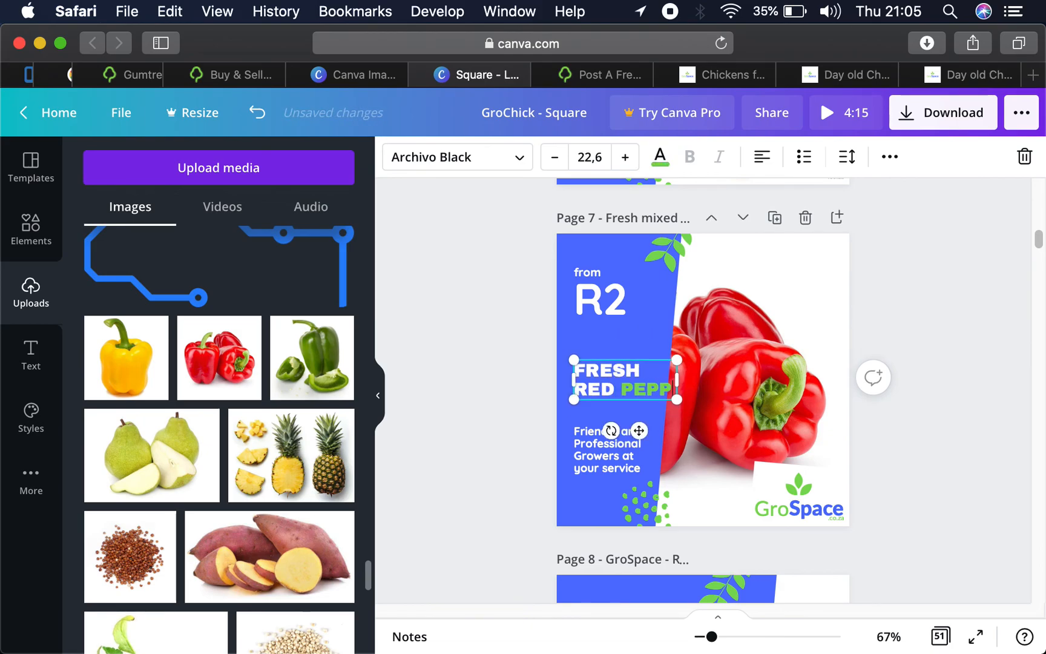
pyautogui.write('ERS')
pyautogui.click(875, 327)
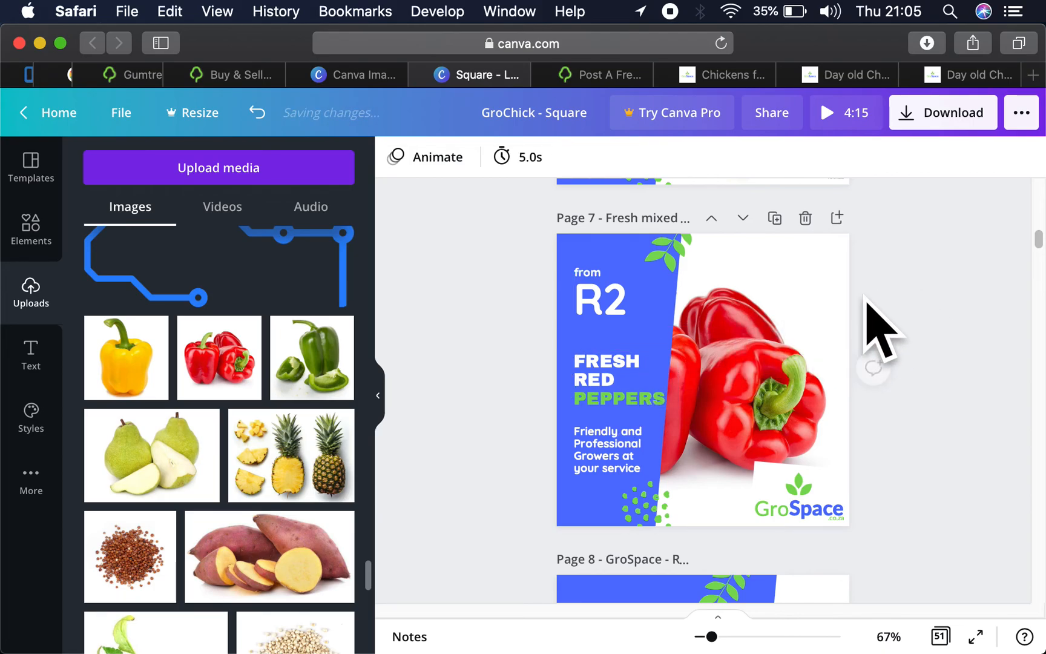
# - Change the heading on the yellow pepper page to FRESH YELLOW PEPPERS
pyautogui.scroll(5, 787, 330)
pyautogui.scroll(3, 736, 333)
pyautogui.click(620, 321)
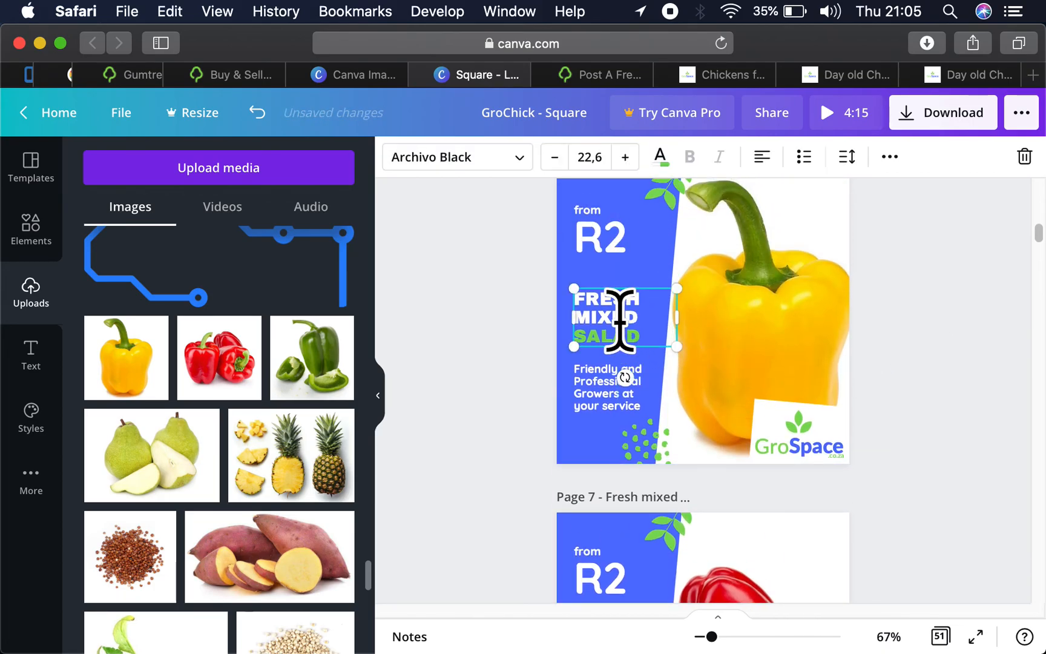
pyautogui.write('YELLOW')
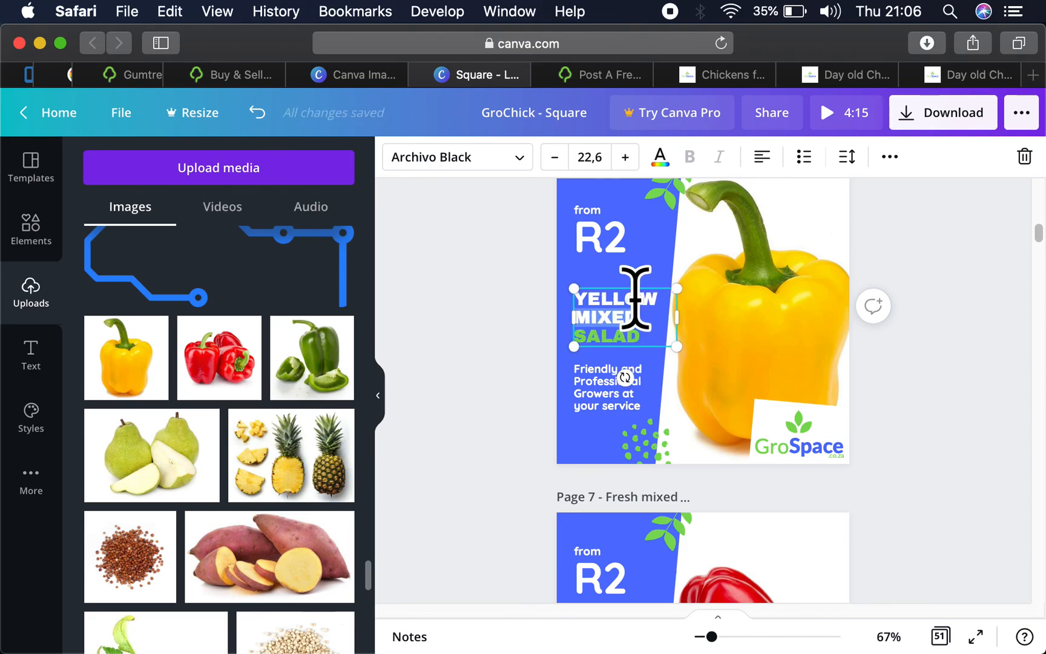
pyautogui.press('super+z')
pyautogui.write('YELLOW')
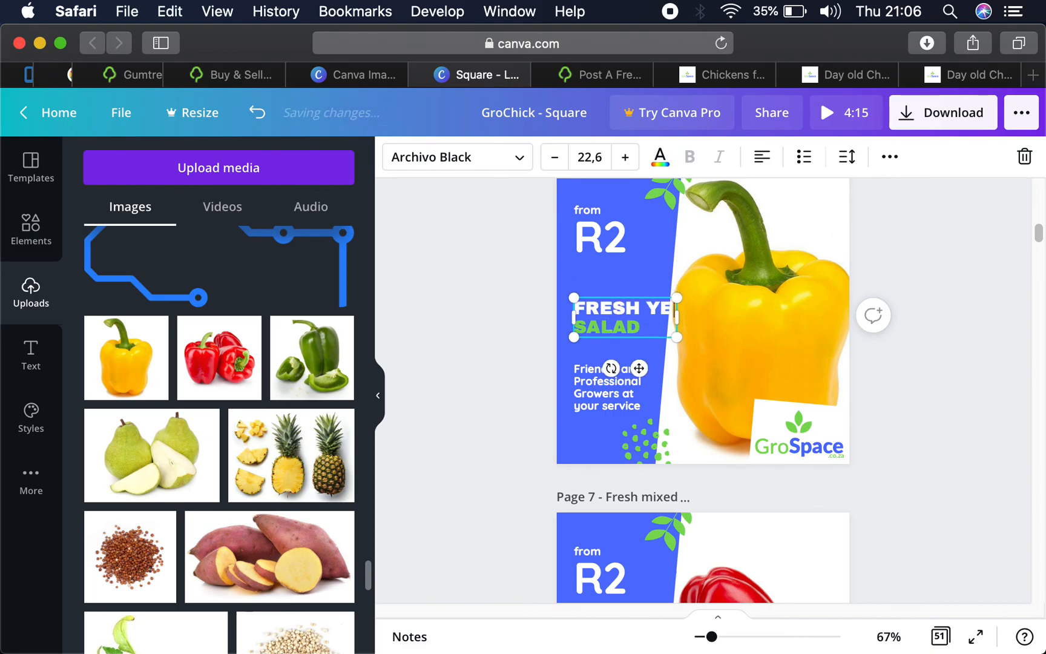
pyautogui.write('P')
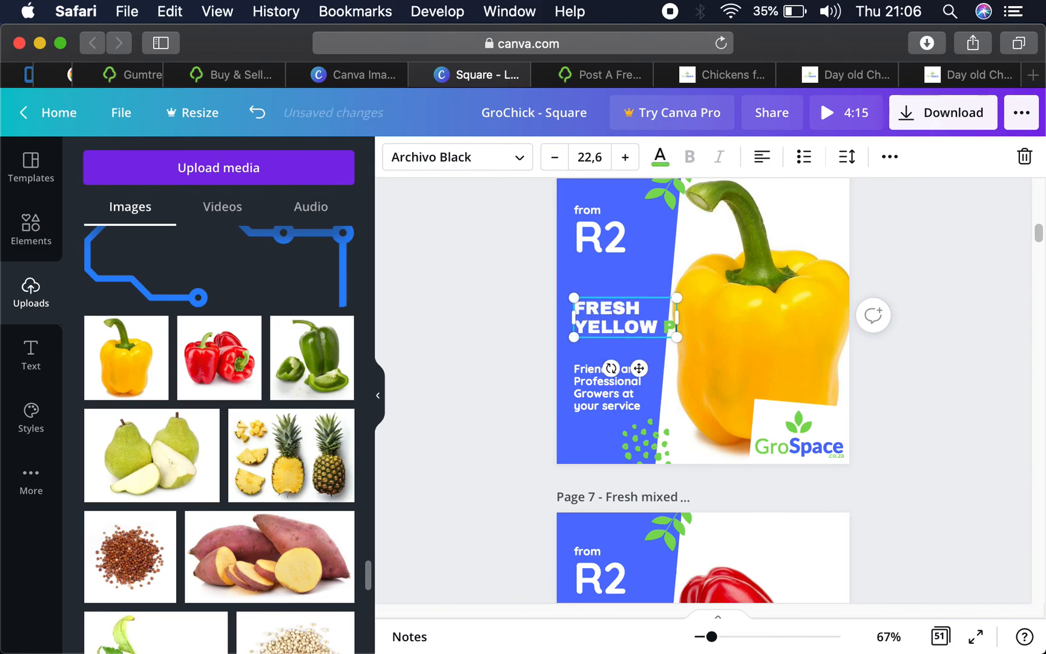
pyautogui.write('EPPERS')
pyautogui.click(926, 323)
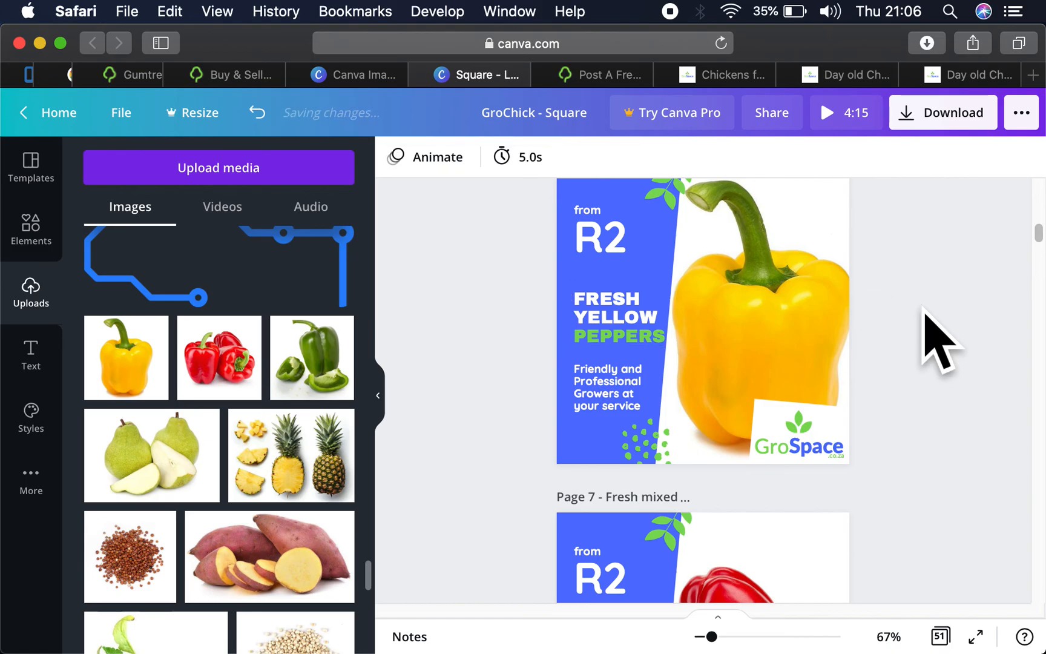
# - Shift the red peppers photo on page 7 slightly to the right within its crop
pyautogui.scroll(-5, 923, 307)
pyautogui.scroll(10, 923, 307)
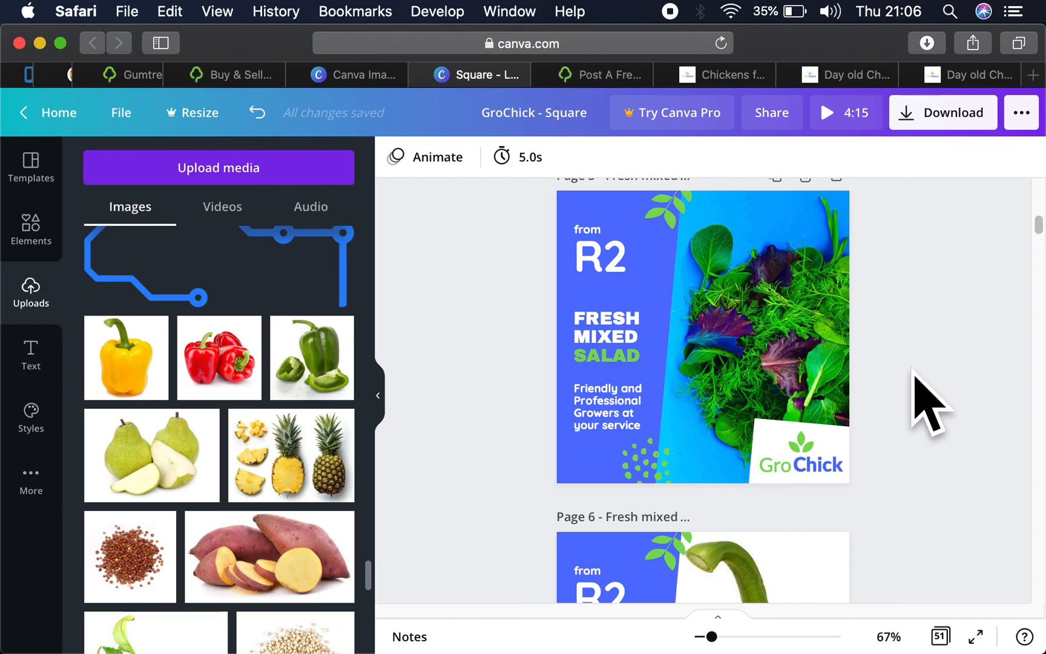
pyautogui.scroll(-5, 929, 404)
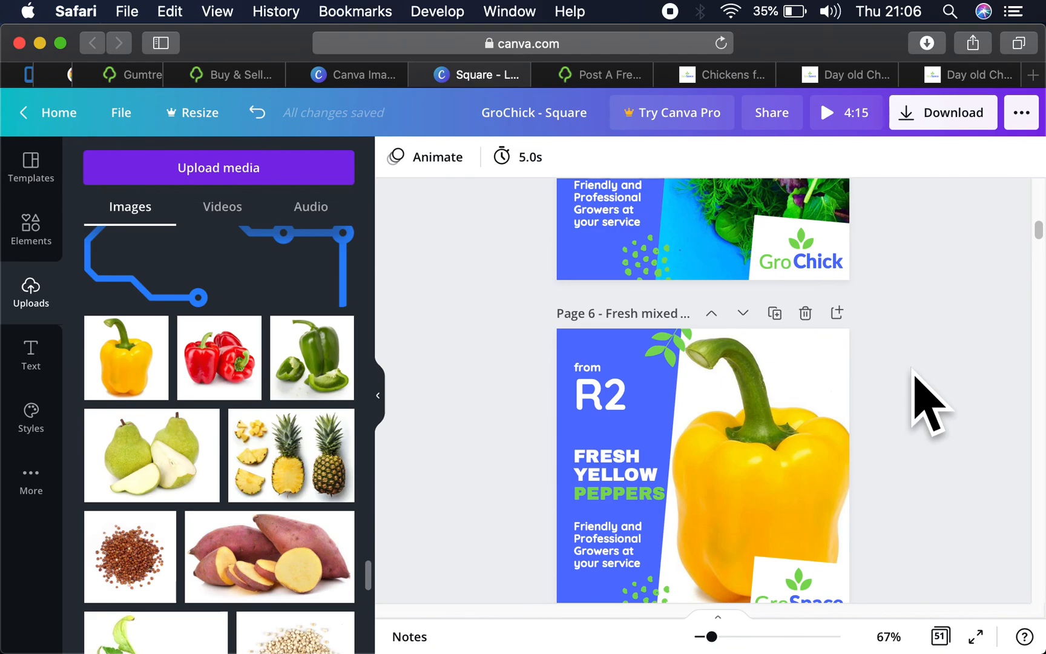
pyautogui.scroll(-6, 930, 404)
pyautogui.scroll(-5, 929, 404)
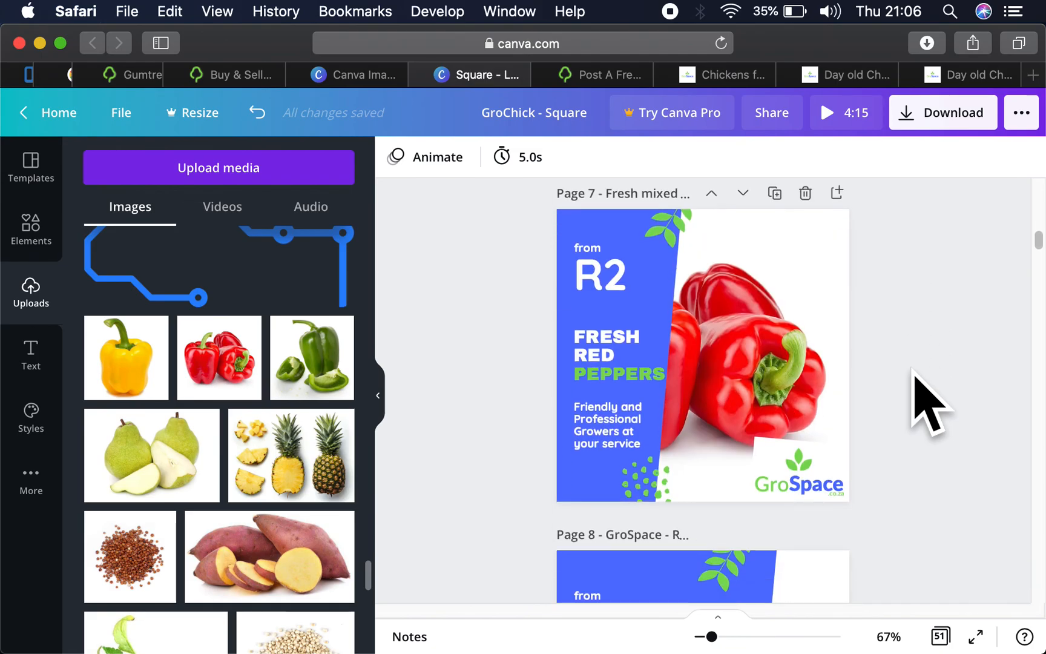
pyautogui.click(761, 369)
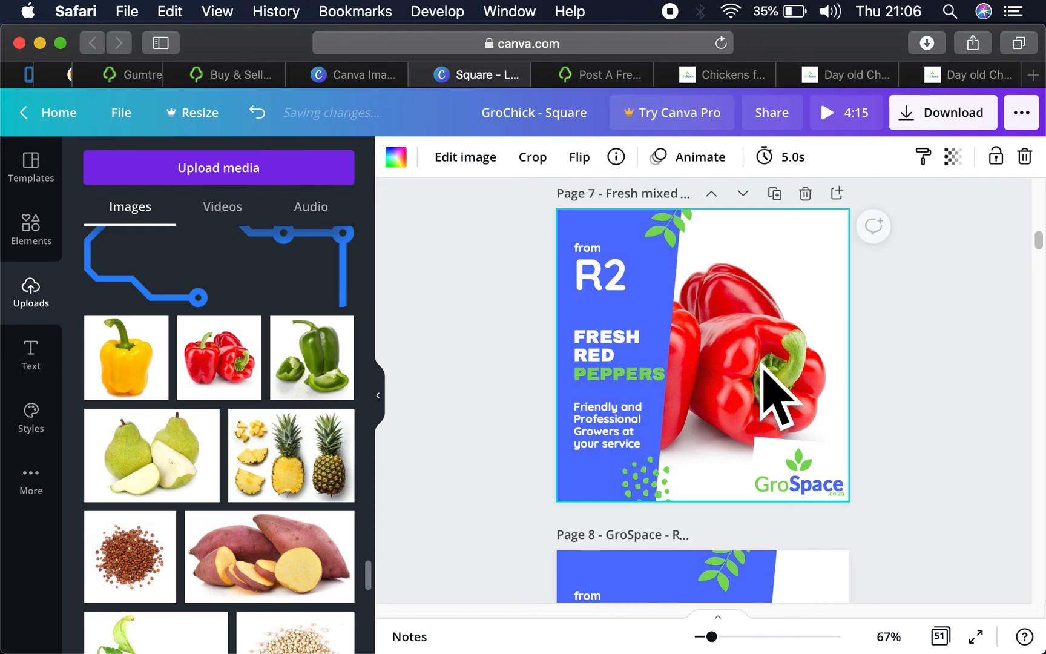
pyautogui.doubleClick(792, 355)
pyautogui.moveTo(799, 357); pyautogui.dragTo(846, 362)
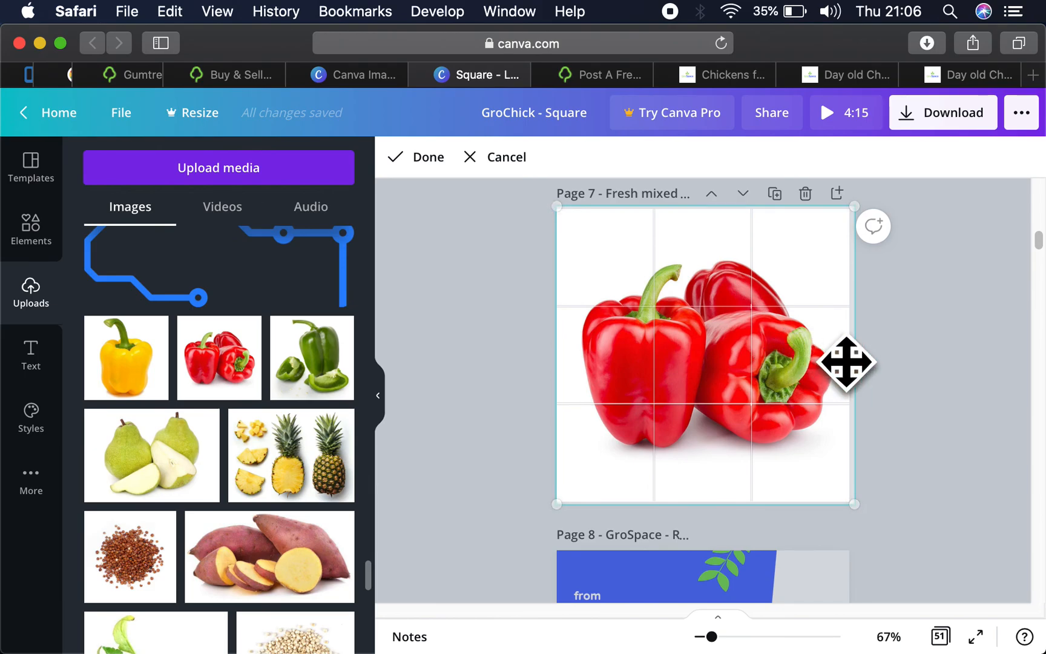
pyautogui.click(917, 416)
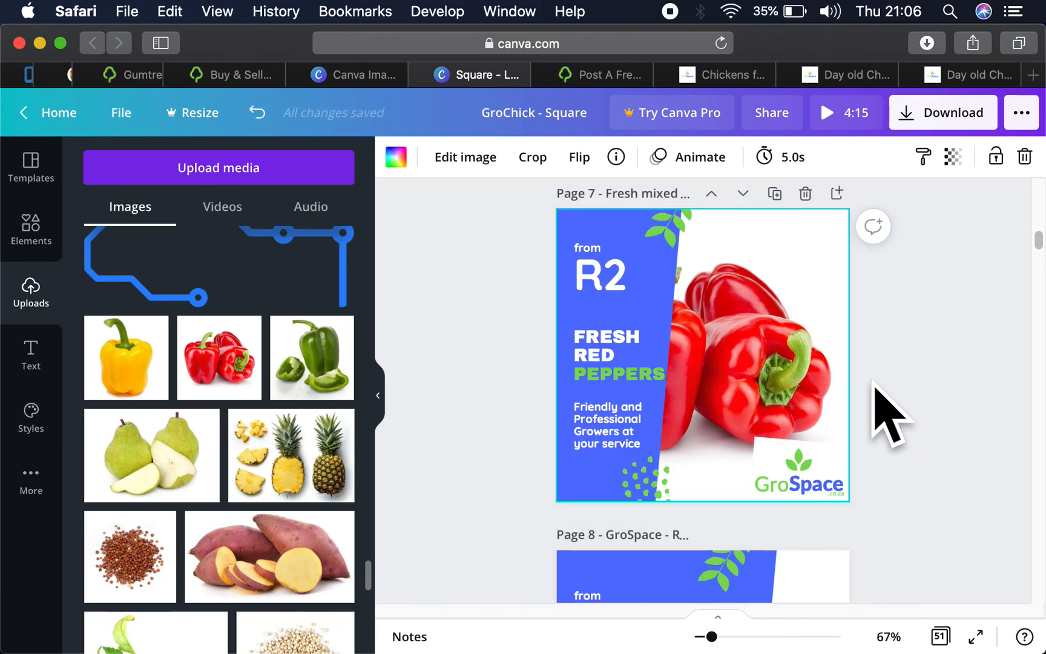
# - Review the yellow and red pepper pages, then set the design's download file type to PNG
pyautogui.scroll(-3, 880, 382)
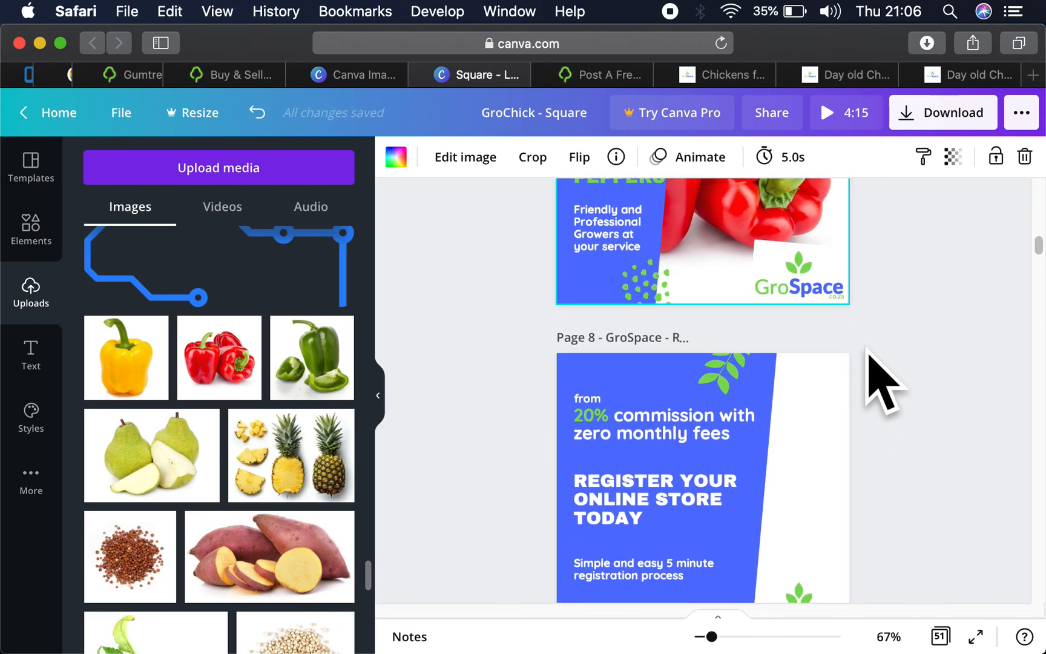
pyautogui.scroll(9, 880, 381)
pyautogui.scroll(5, 881, 381)
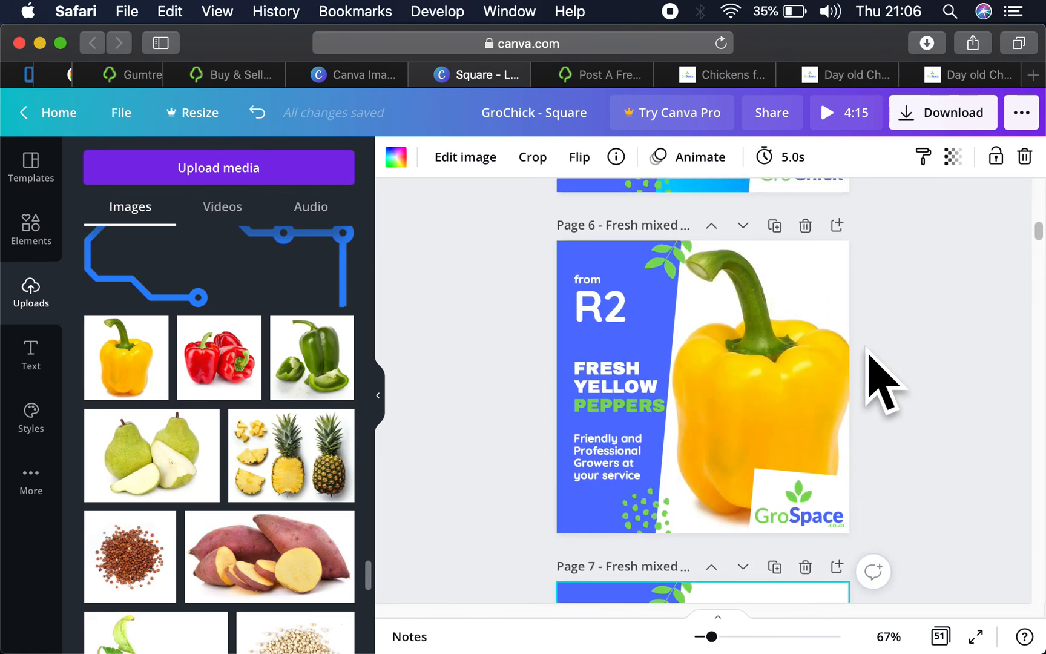
pyautogui.scroll(-1, 881, 381)
pyautogui.scroll(3, 881, 382)
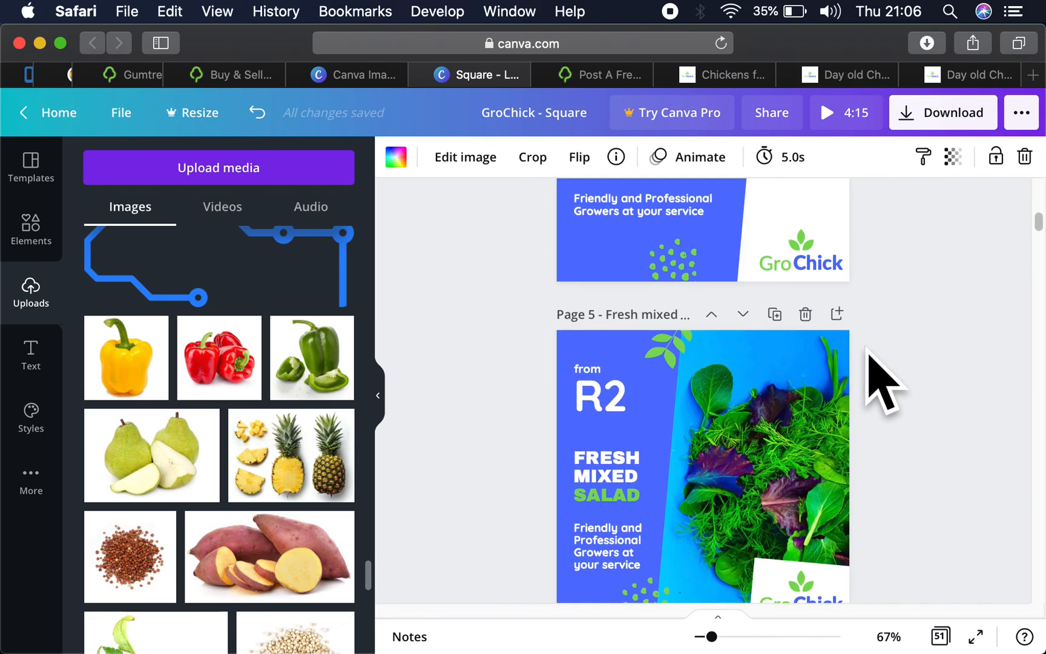
pyautogui.click(929, 119)
pyautogui.click(802, 243)
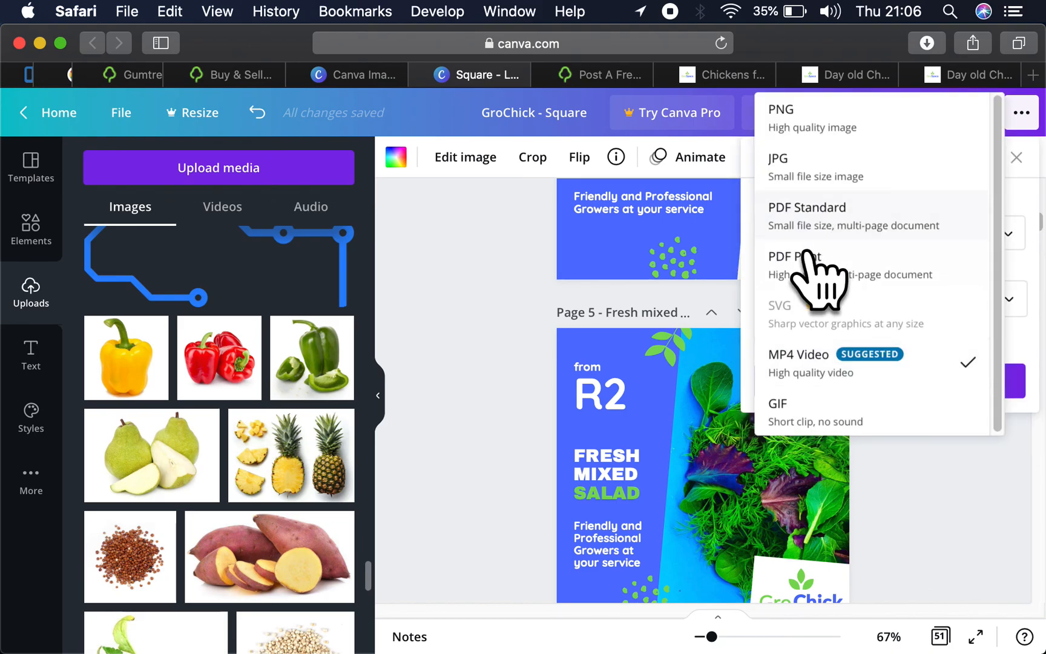
pyautogui.click(822, 124)
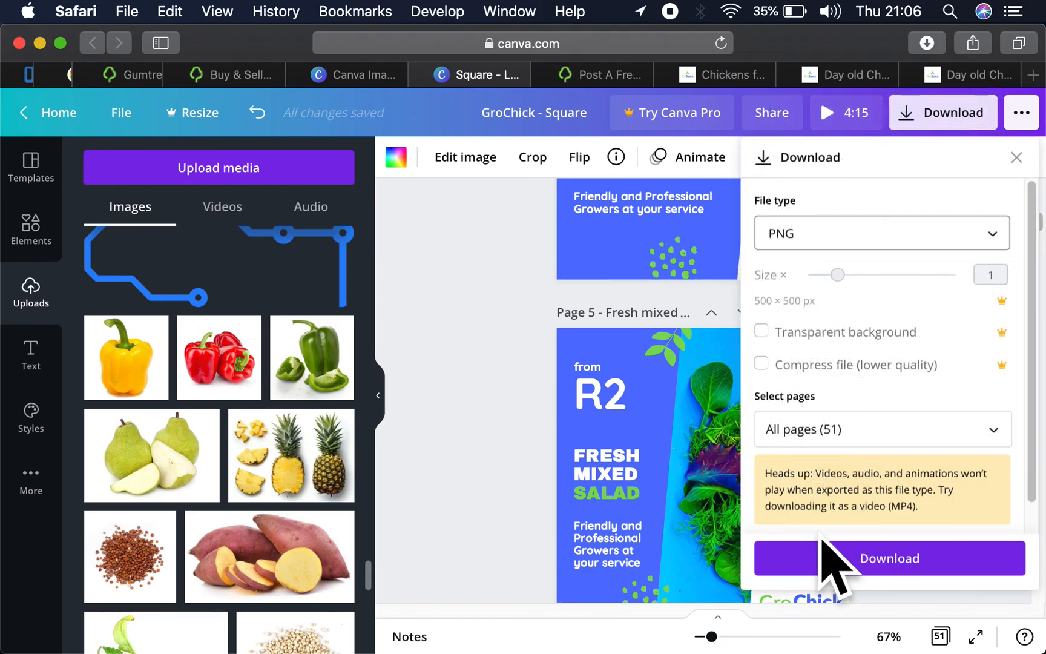
# - Limit the download to pages 5–7, download them and dismiss the Canva Pro offer
pyautogui.click(834, 427)
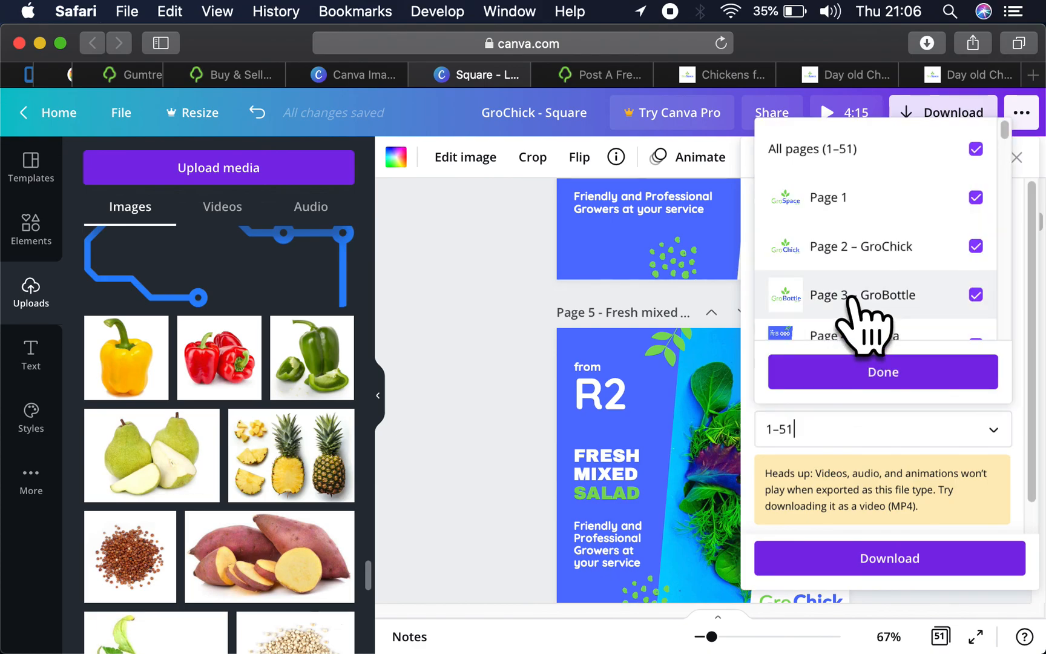
pyautogui.click(872, 158)
pyautogui.scroll(-1, 871, 275)
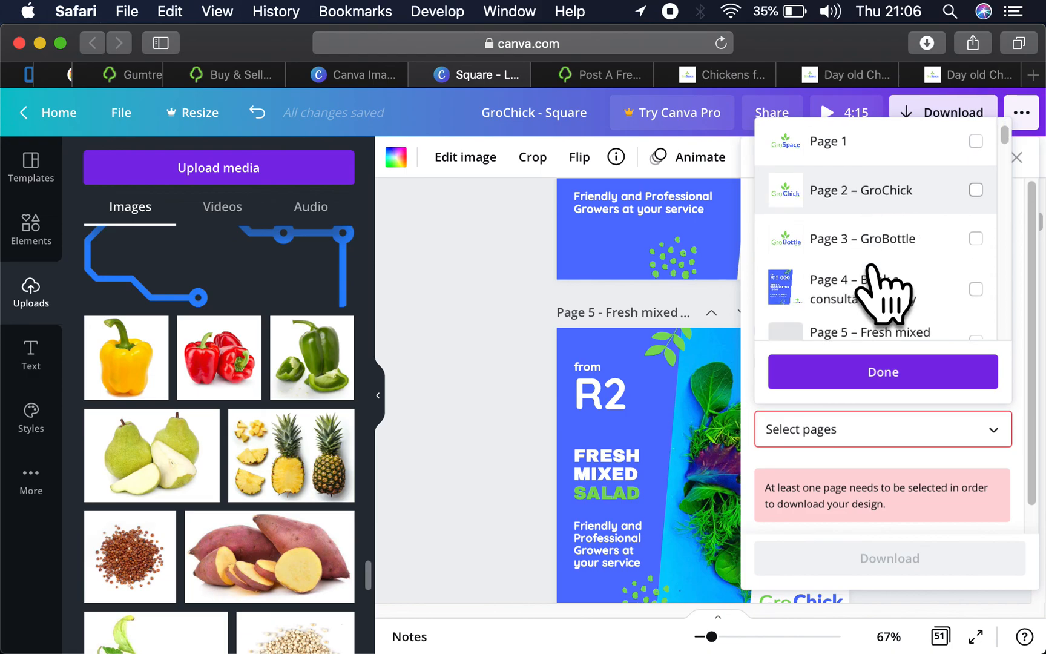
pyautogui.scroll(-1, 872, 270)
pyautogui.click(871, 269)
pyautogui.scroll(-1, 872, 269)
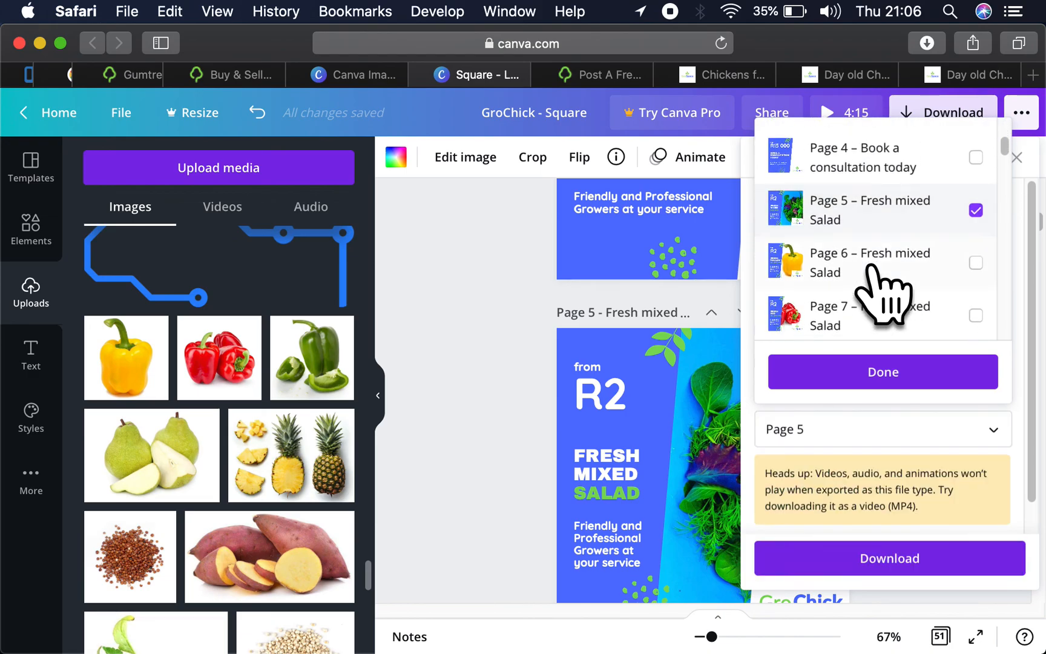
pyautogui.click(872, 269)
pyautogui.scroll(-1, 872, 269)
pyautogui.click(871, 269)
pyautogui.click(884, 375)
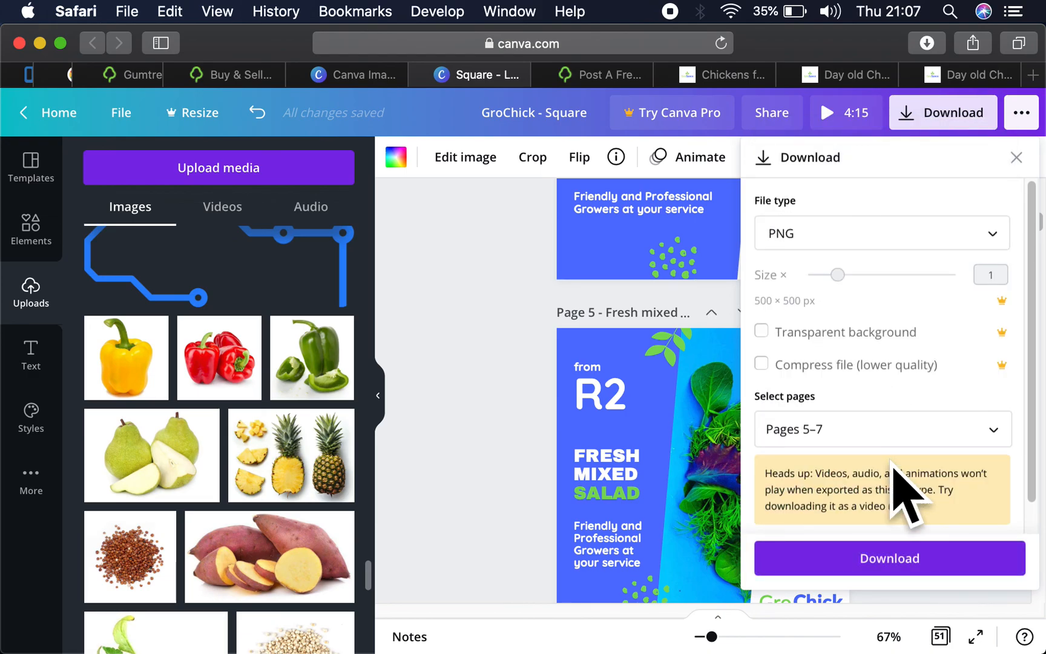
pyautogui.click(889, 560)
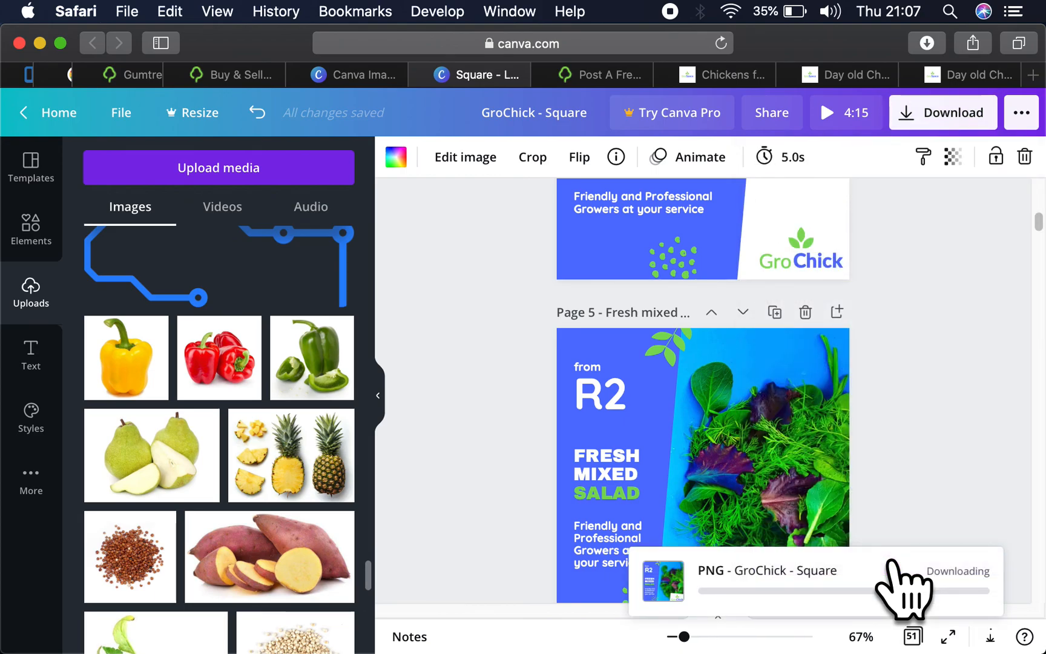
pyautogui.moveTo(770, 648)
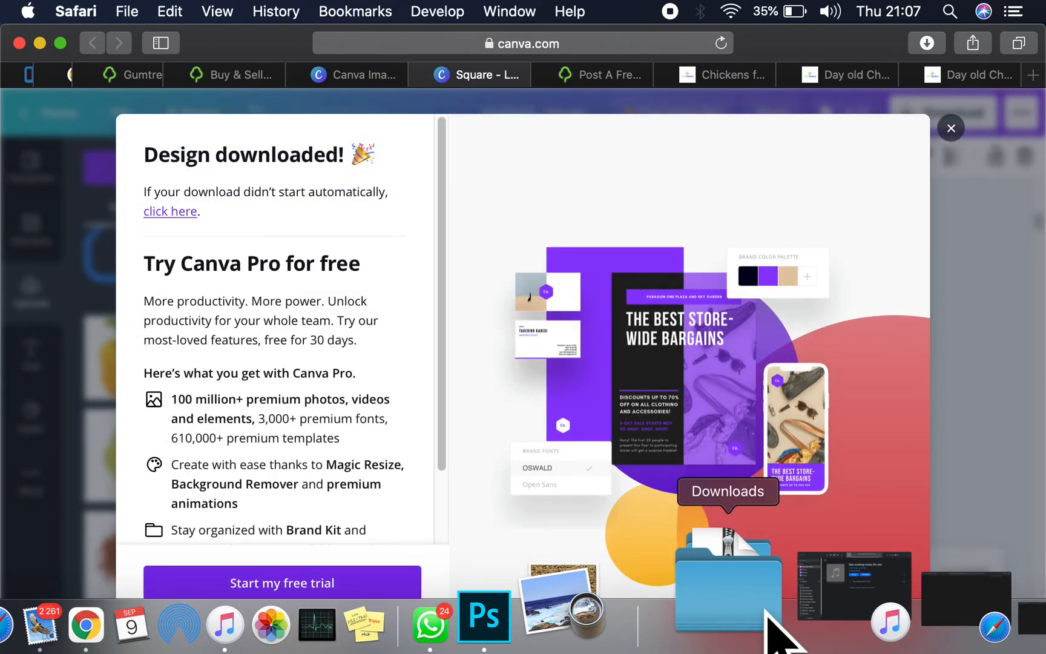
pyautogui.click(951, 128)
# - Look for the new download in Finder's Downloads folder sorted by date modified, and return to the Canva design
pyautogui.click(760, 630)
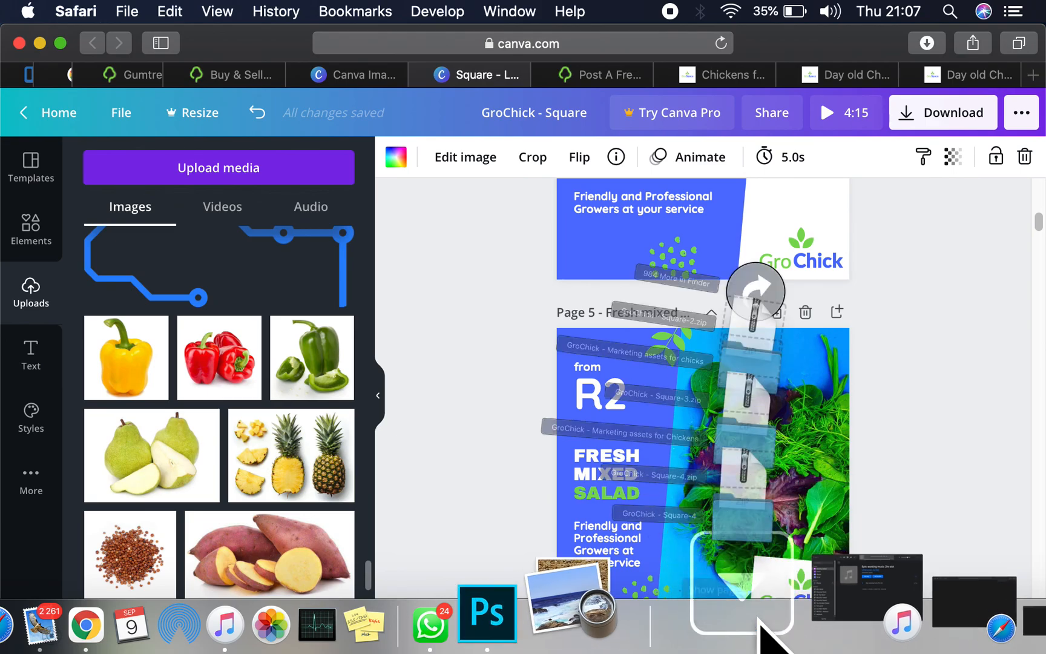
pyautogui.click(764, 633)
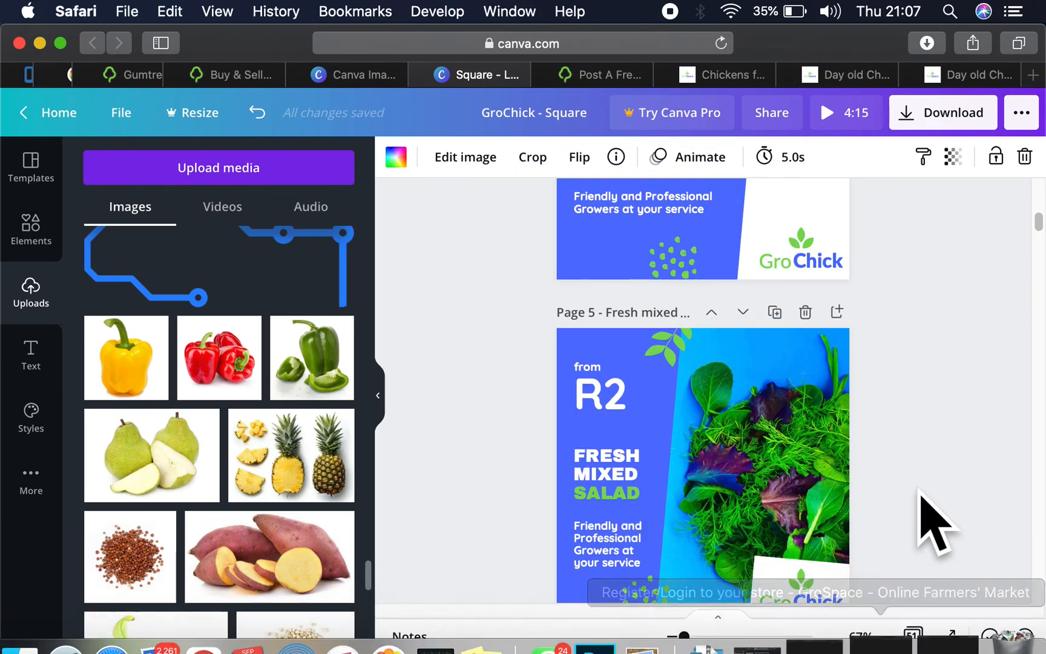
pyautogui.click(925, 445)
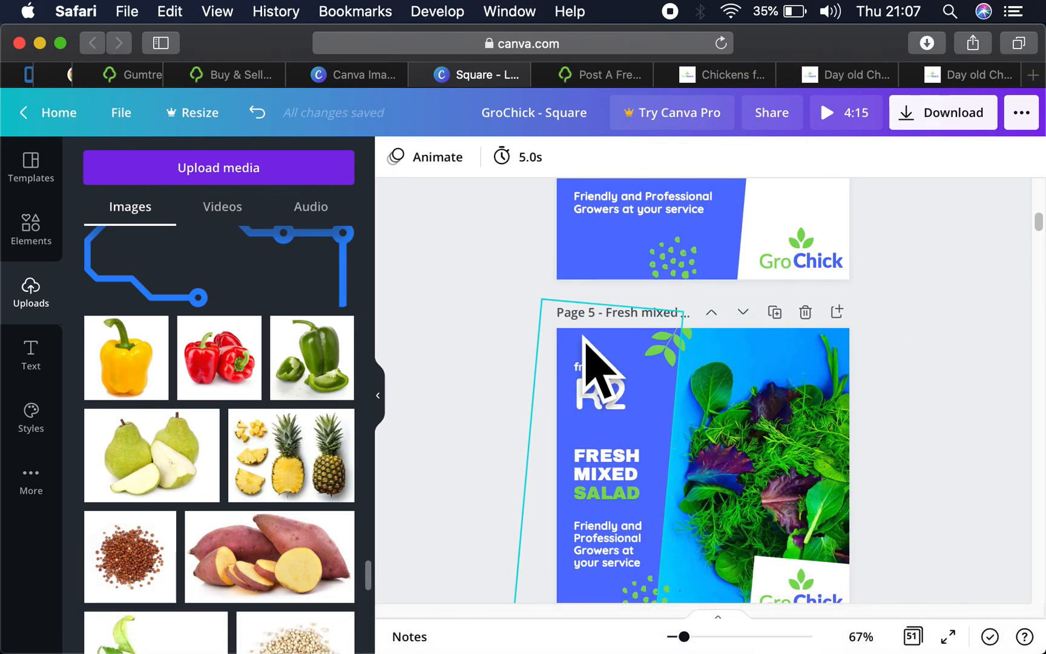
pyautogui.click(755, 611)
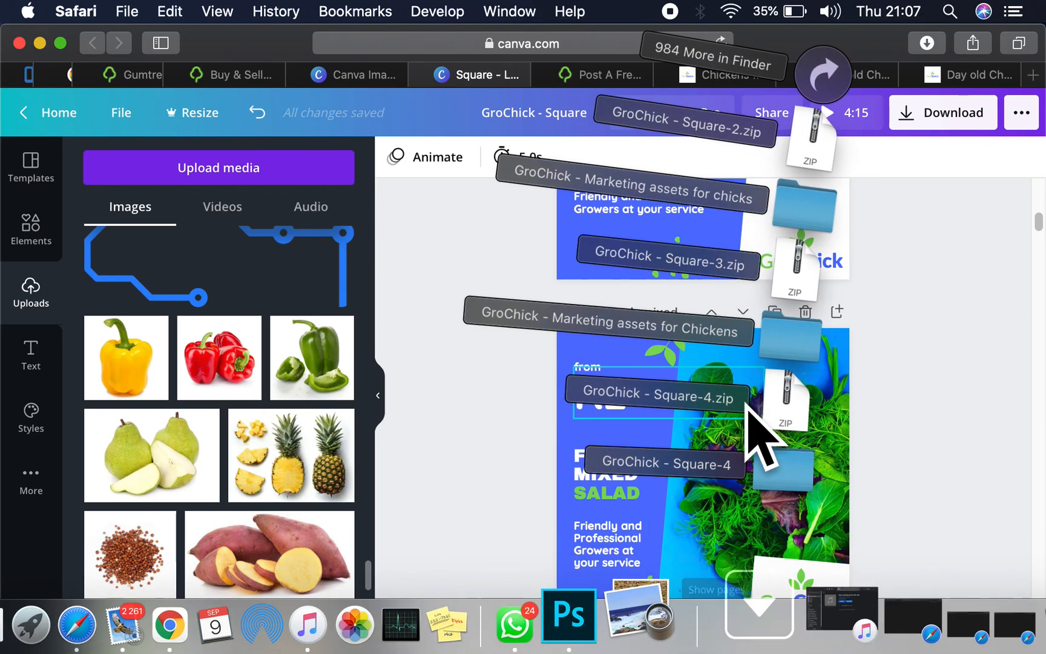
pyautogui.click(805, 91)
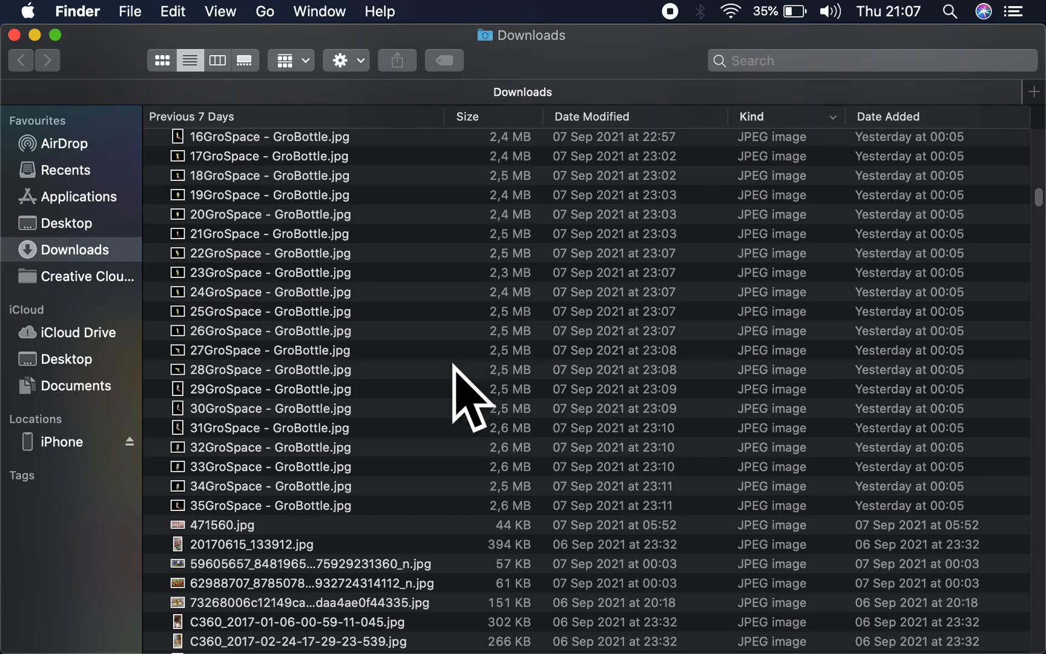
pyautogui.scroll(-10, 611, 306)
pyautogui.scroll(10, 613, 312)
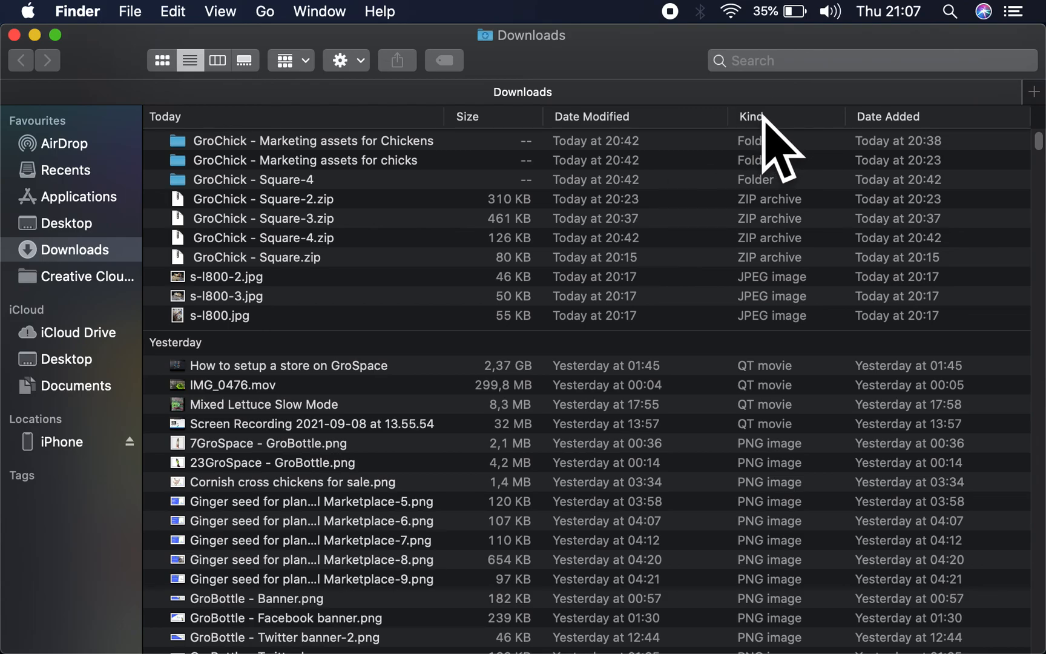
pyautogui.click(669, 115)
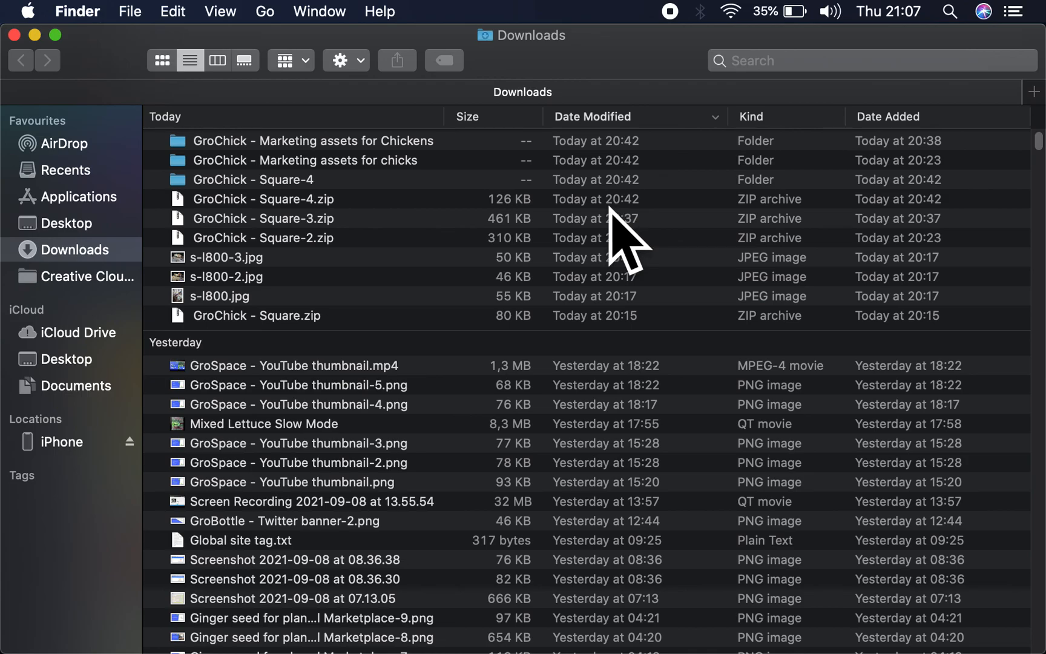
pyautogui.hotkey('ctrl', 'Up')
pyautogui.click(460, 240)
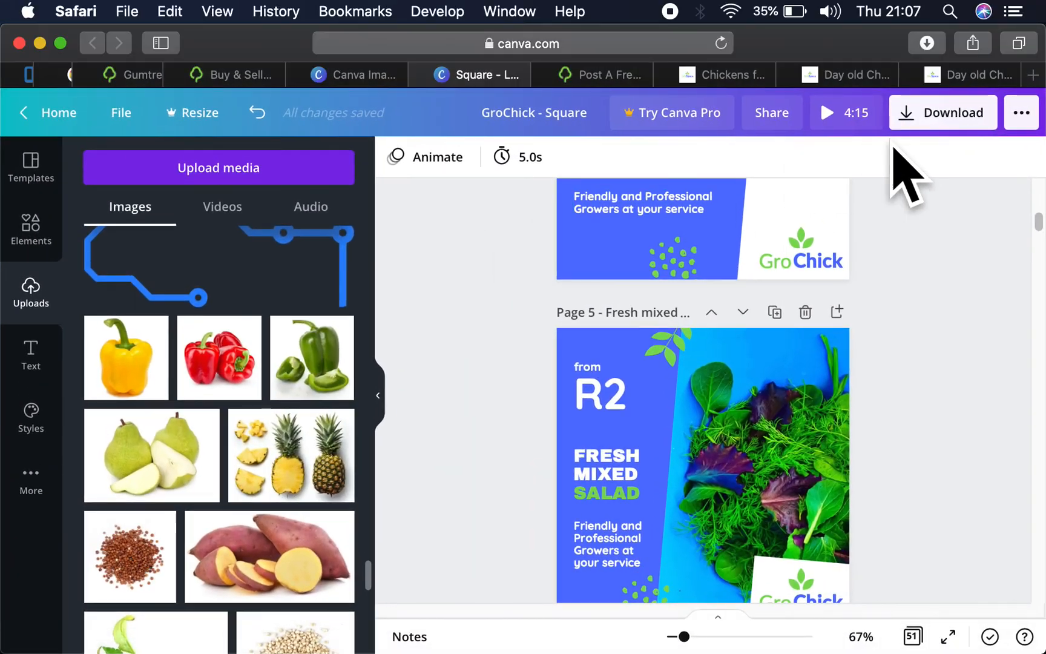
# - Choose PNG as the file type for another download of the design
pyautogui.click(974, 115)
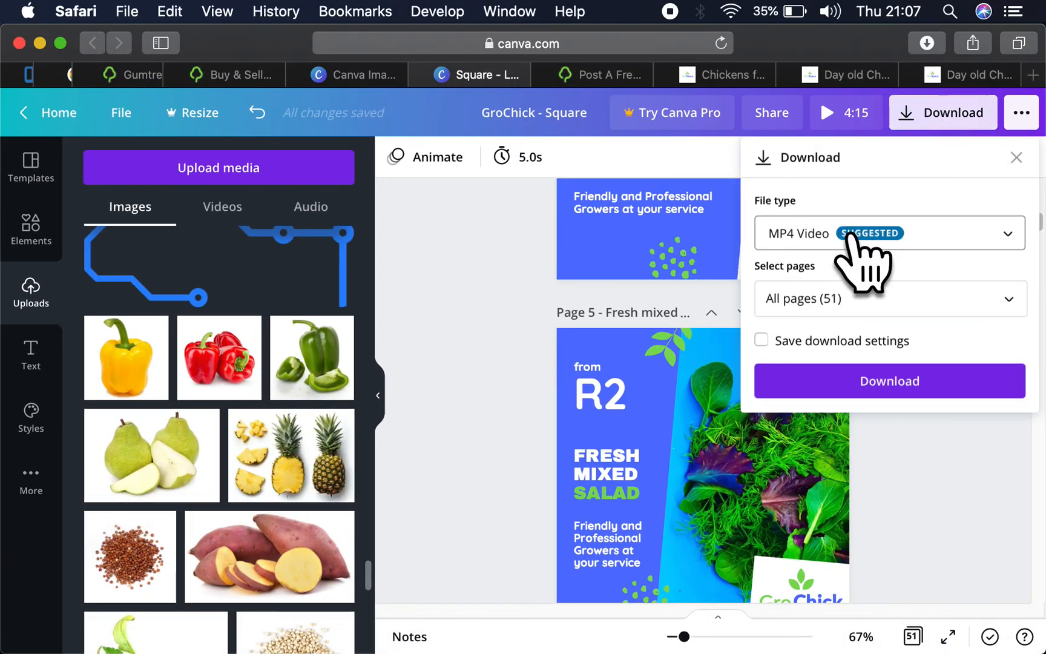
pyautogui.click(847, 235)
pyautogui.click(818, 123)
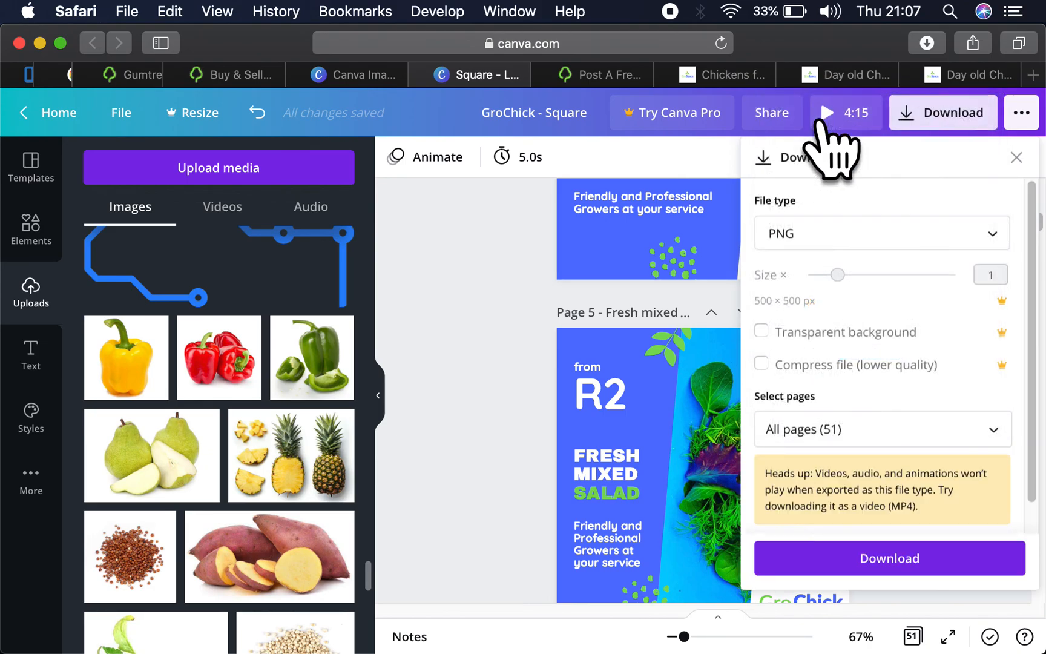
# - Select only pages 5, 6 and 7, download them again and close the trial offer
pyautogui.click(822, 423)
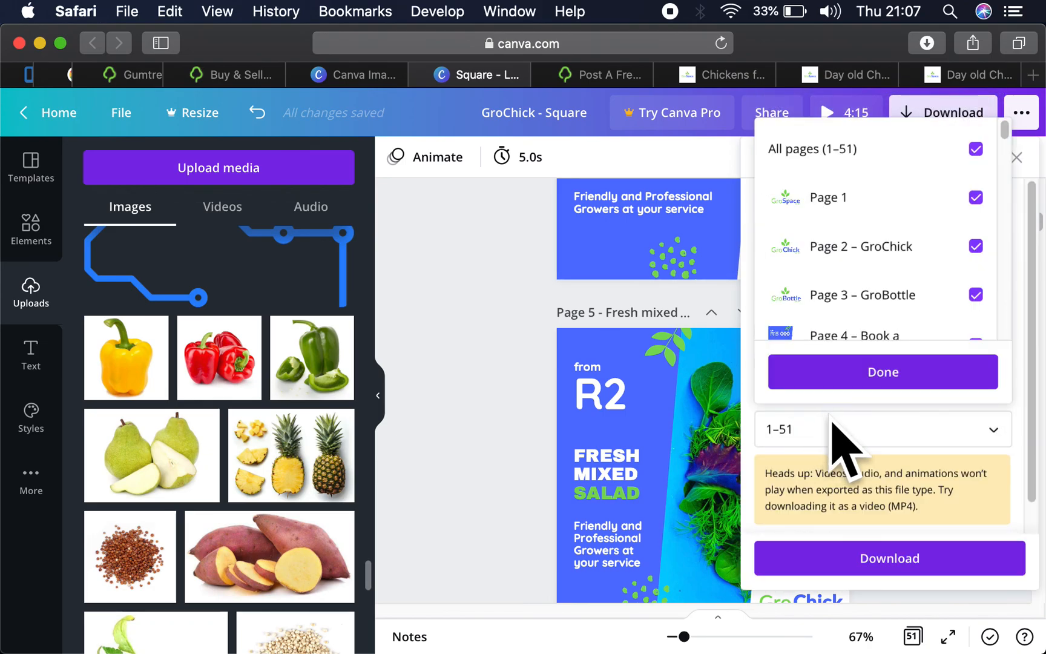
pyautogui.click(833, 163)
pyautogui.scroll(-3, 837, 260)
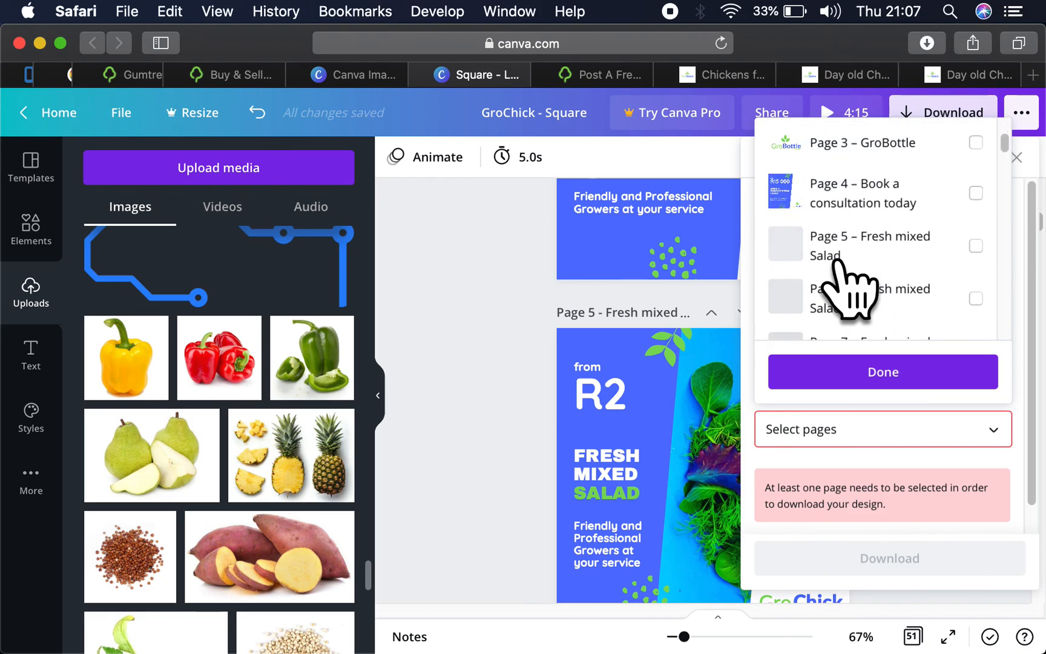
pyautogui.click(837, 260)
pyautogui.click(836, 297)
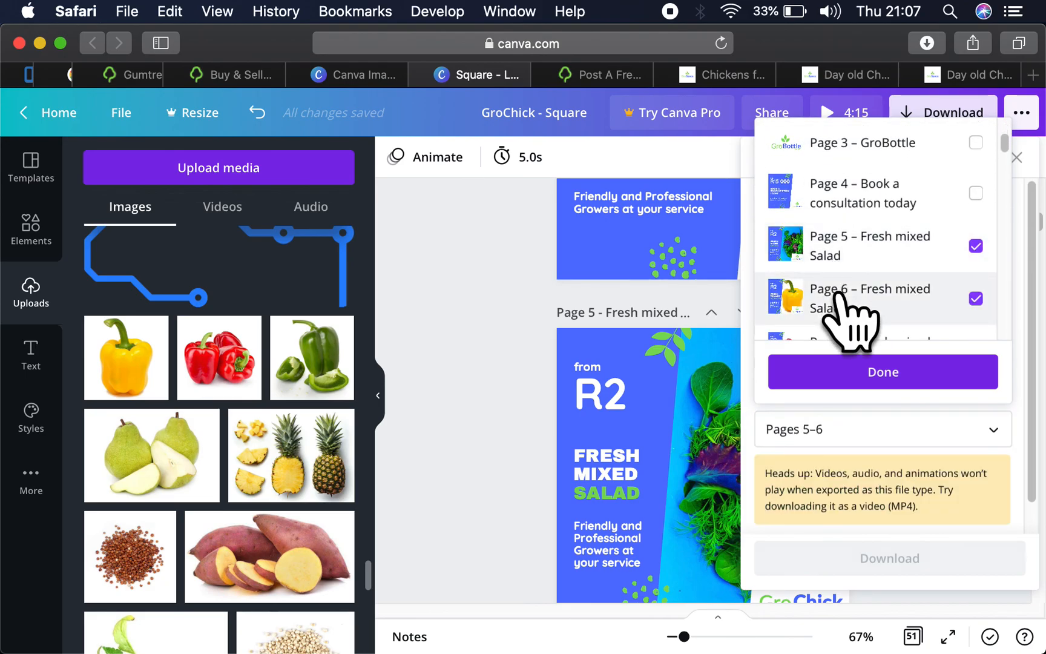
pyautogui.scroll(-2, 836, 296)
pyautogui.click(839, 294)
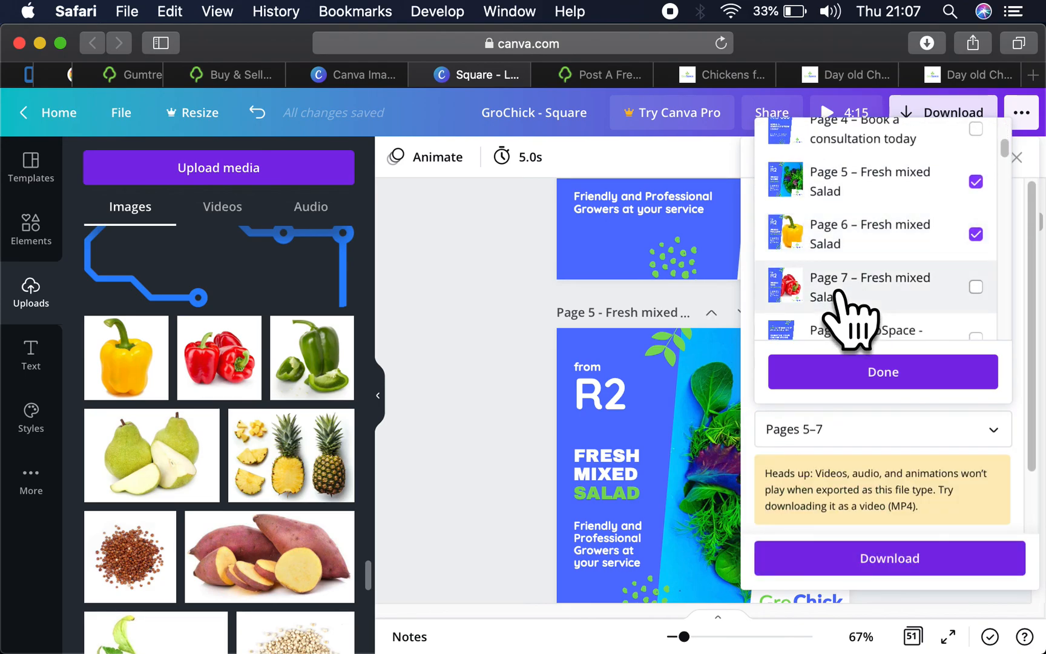
pyautogui.click(879, 379)
pyautogui.click(893, 558)
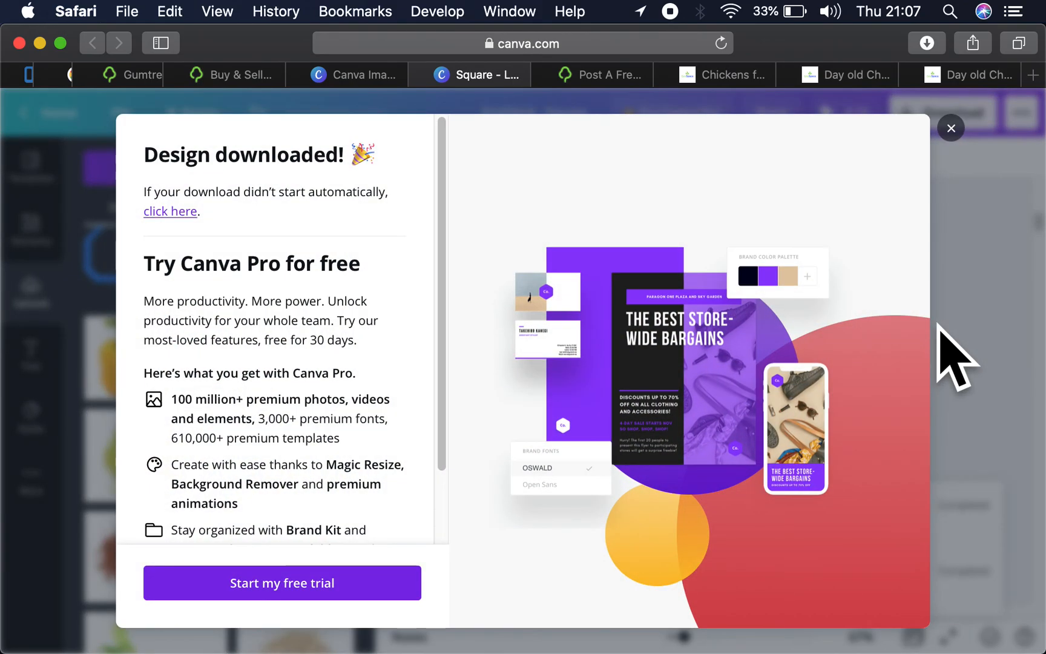
pyautogui.click(951, 129)
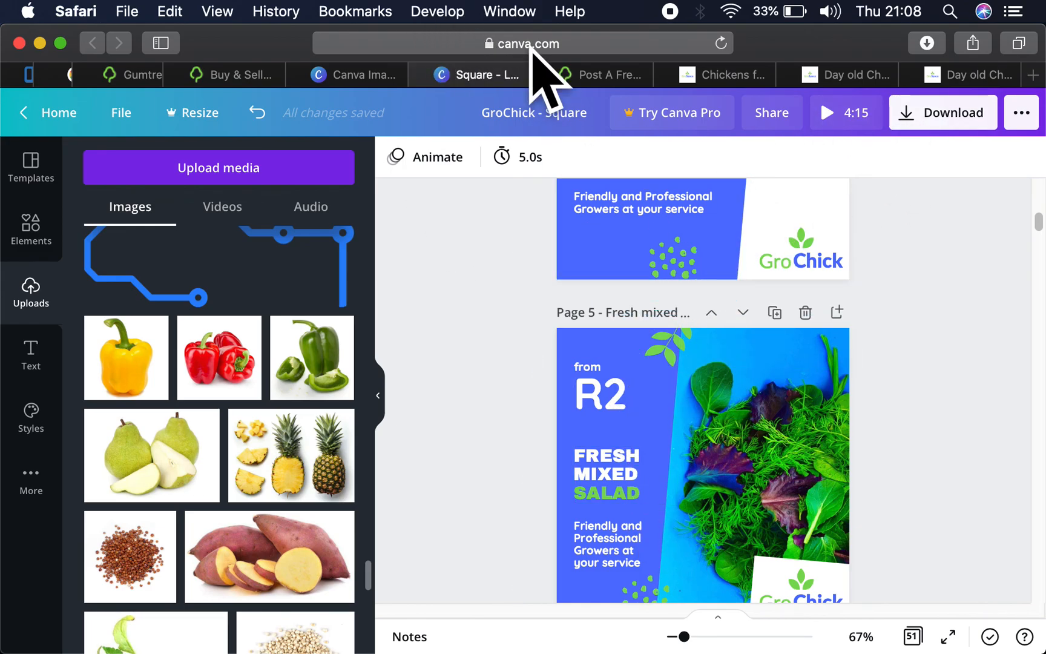
# - Switch to the Gumtree ad posting form
pyautogui.click(579, 72)
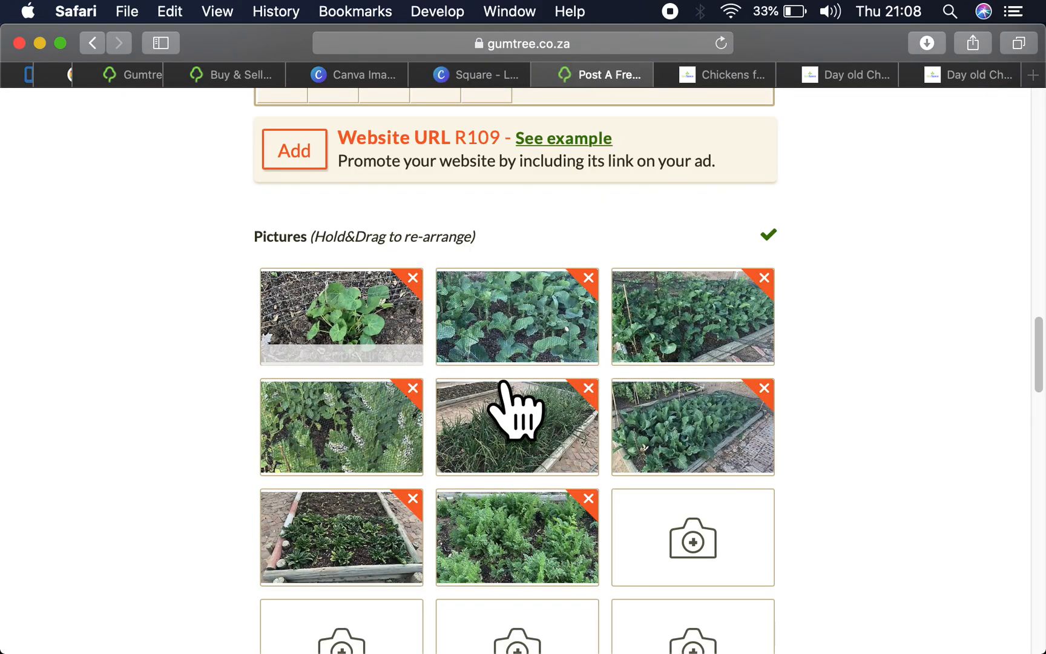